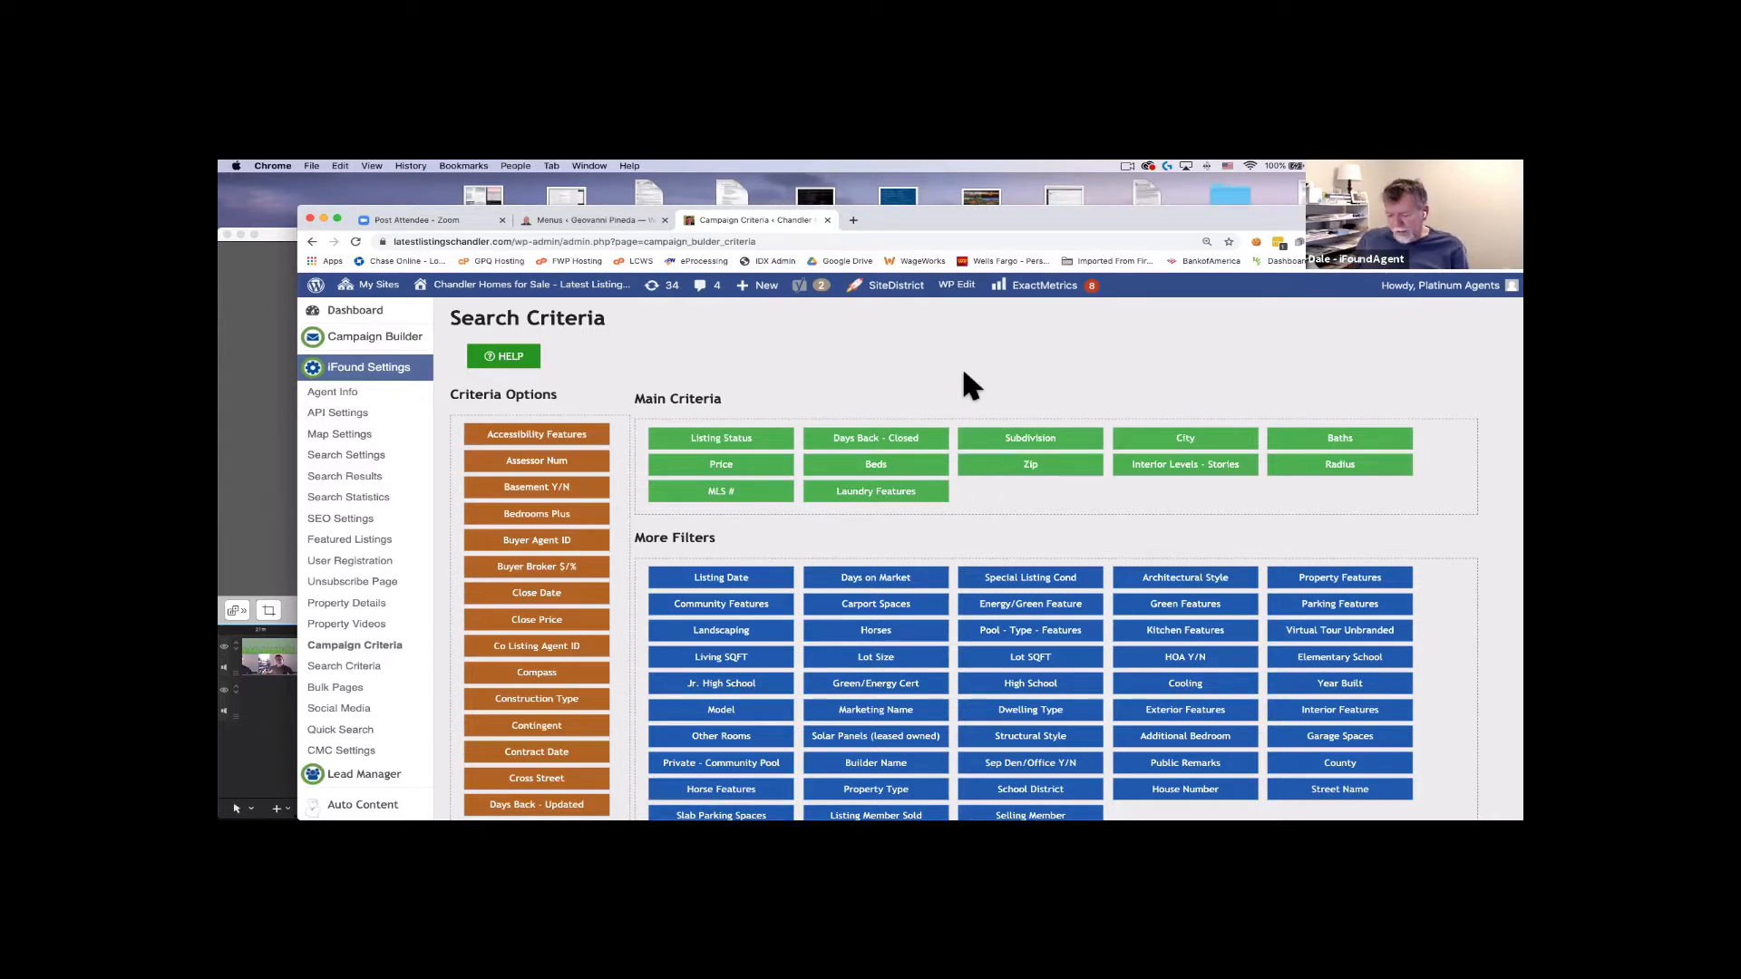
Zoom the Search Criteria page to fit and try dragging Listing Date into the main criteria.
key(super+equal)
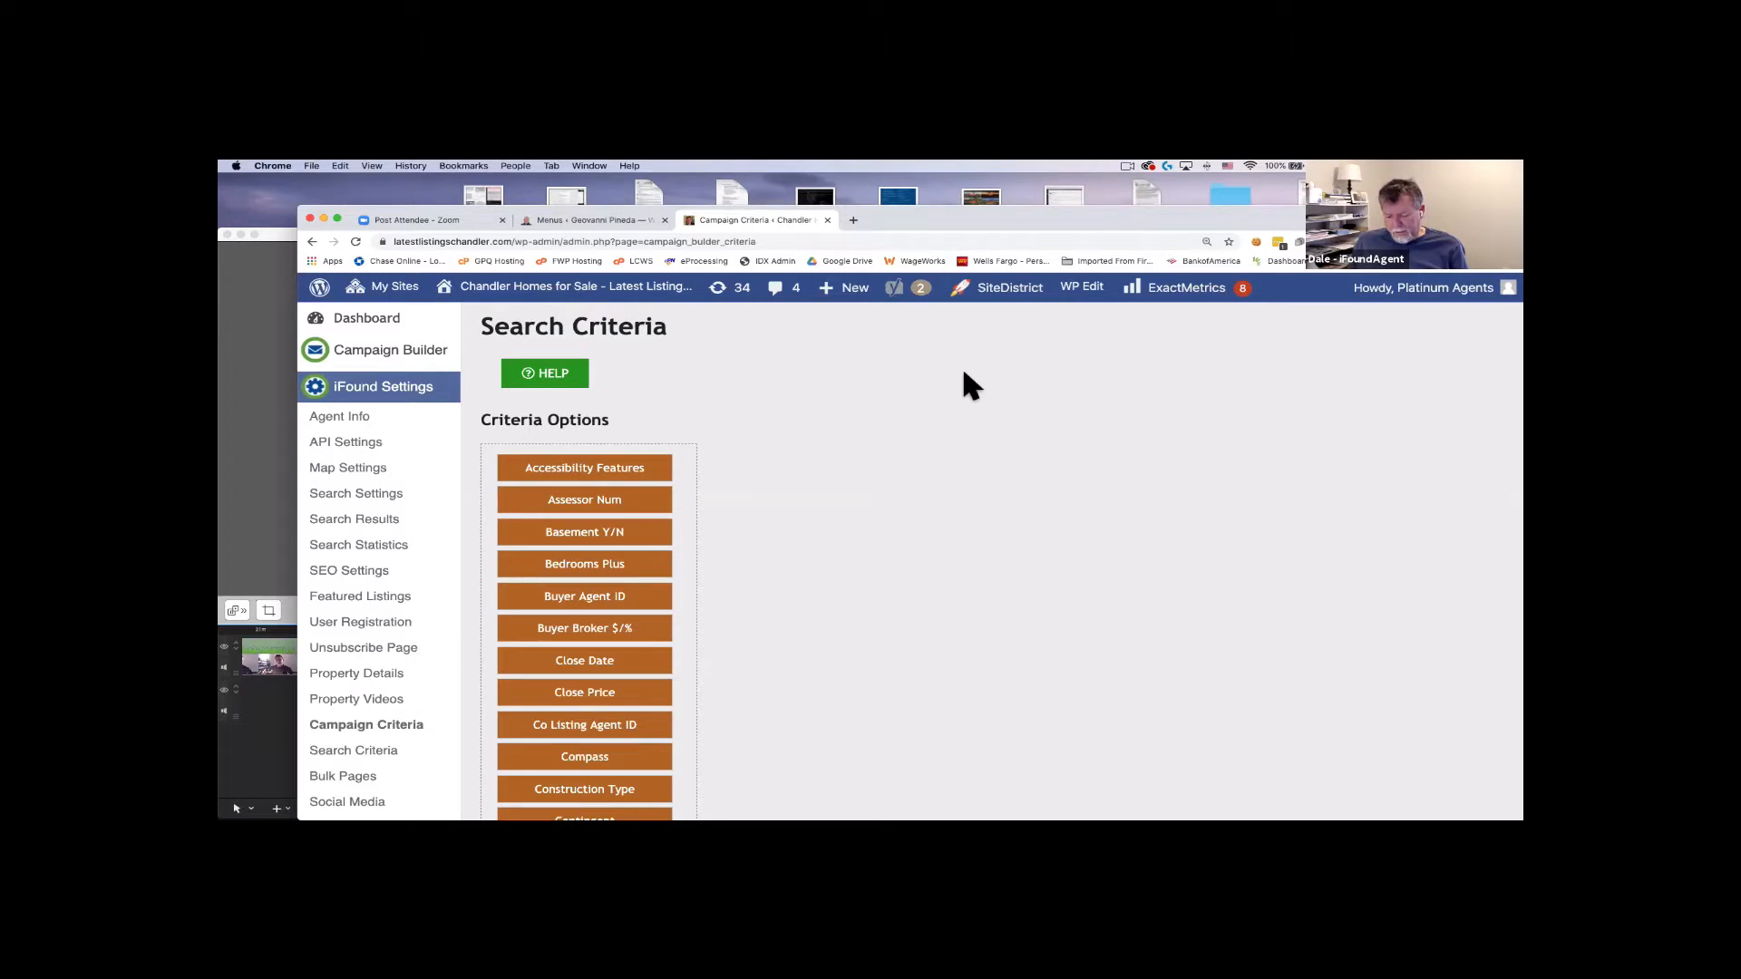
key(super+minus)
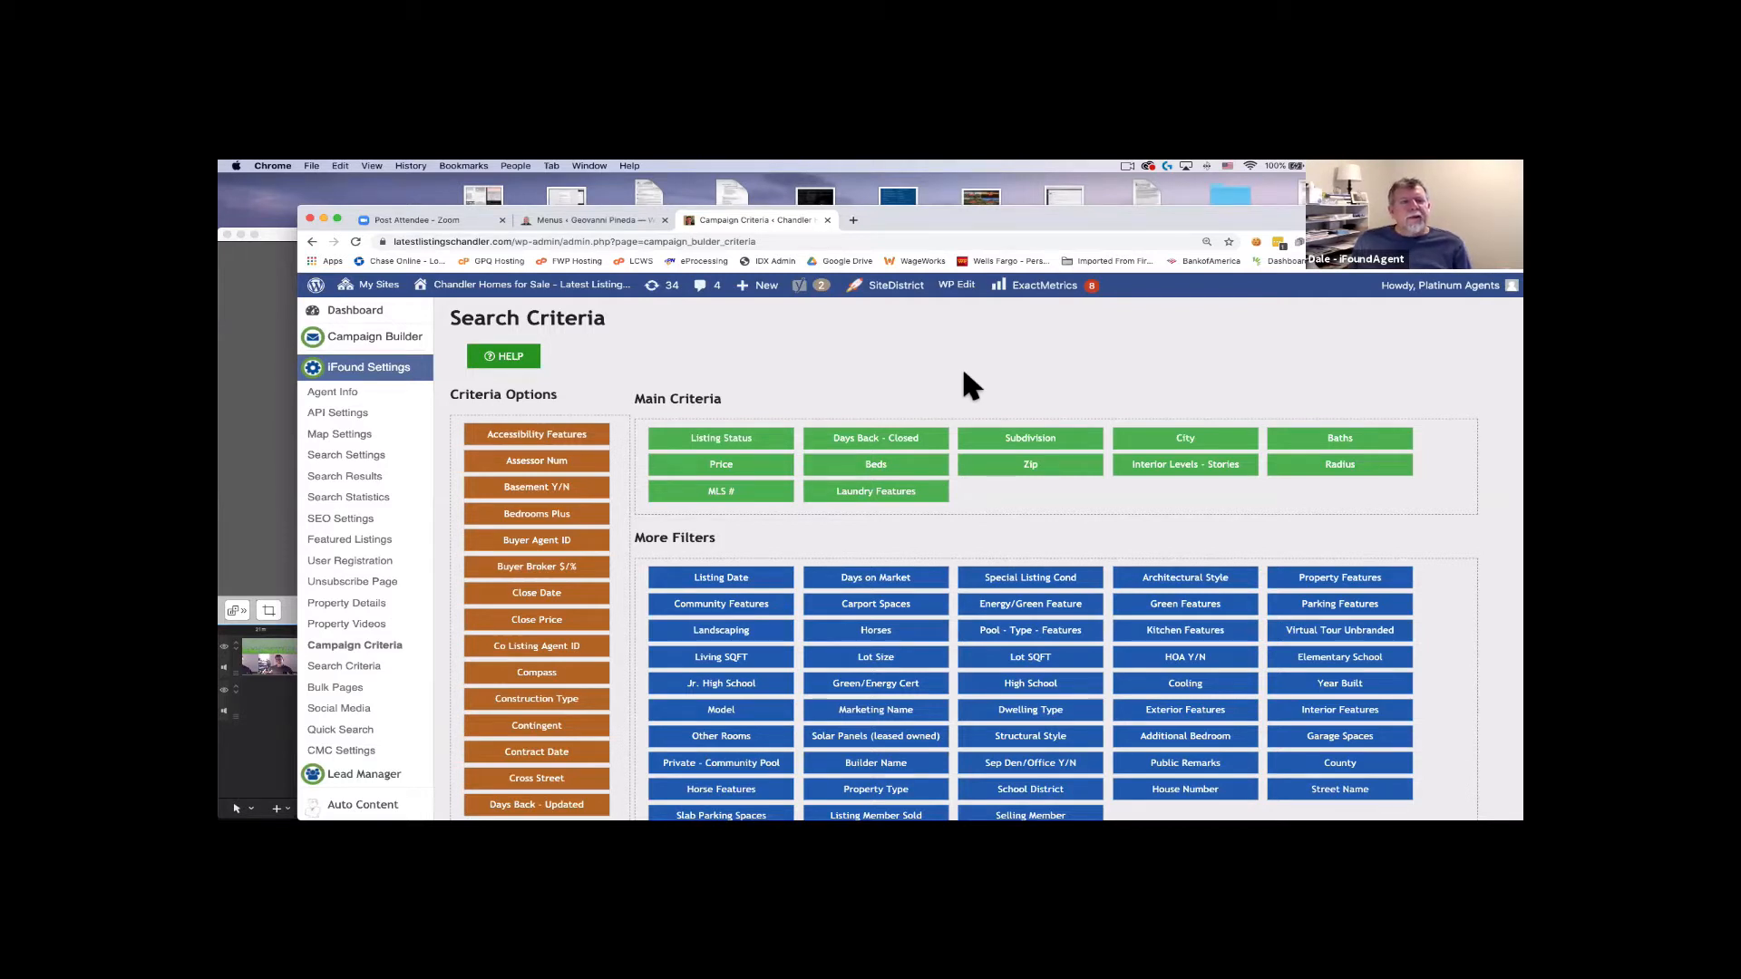
scroll(522, 498, down, 10)
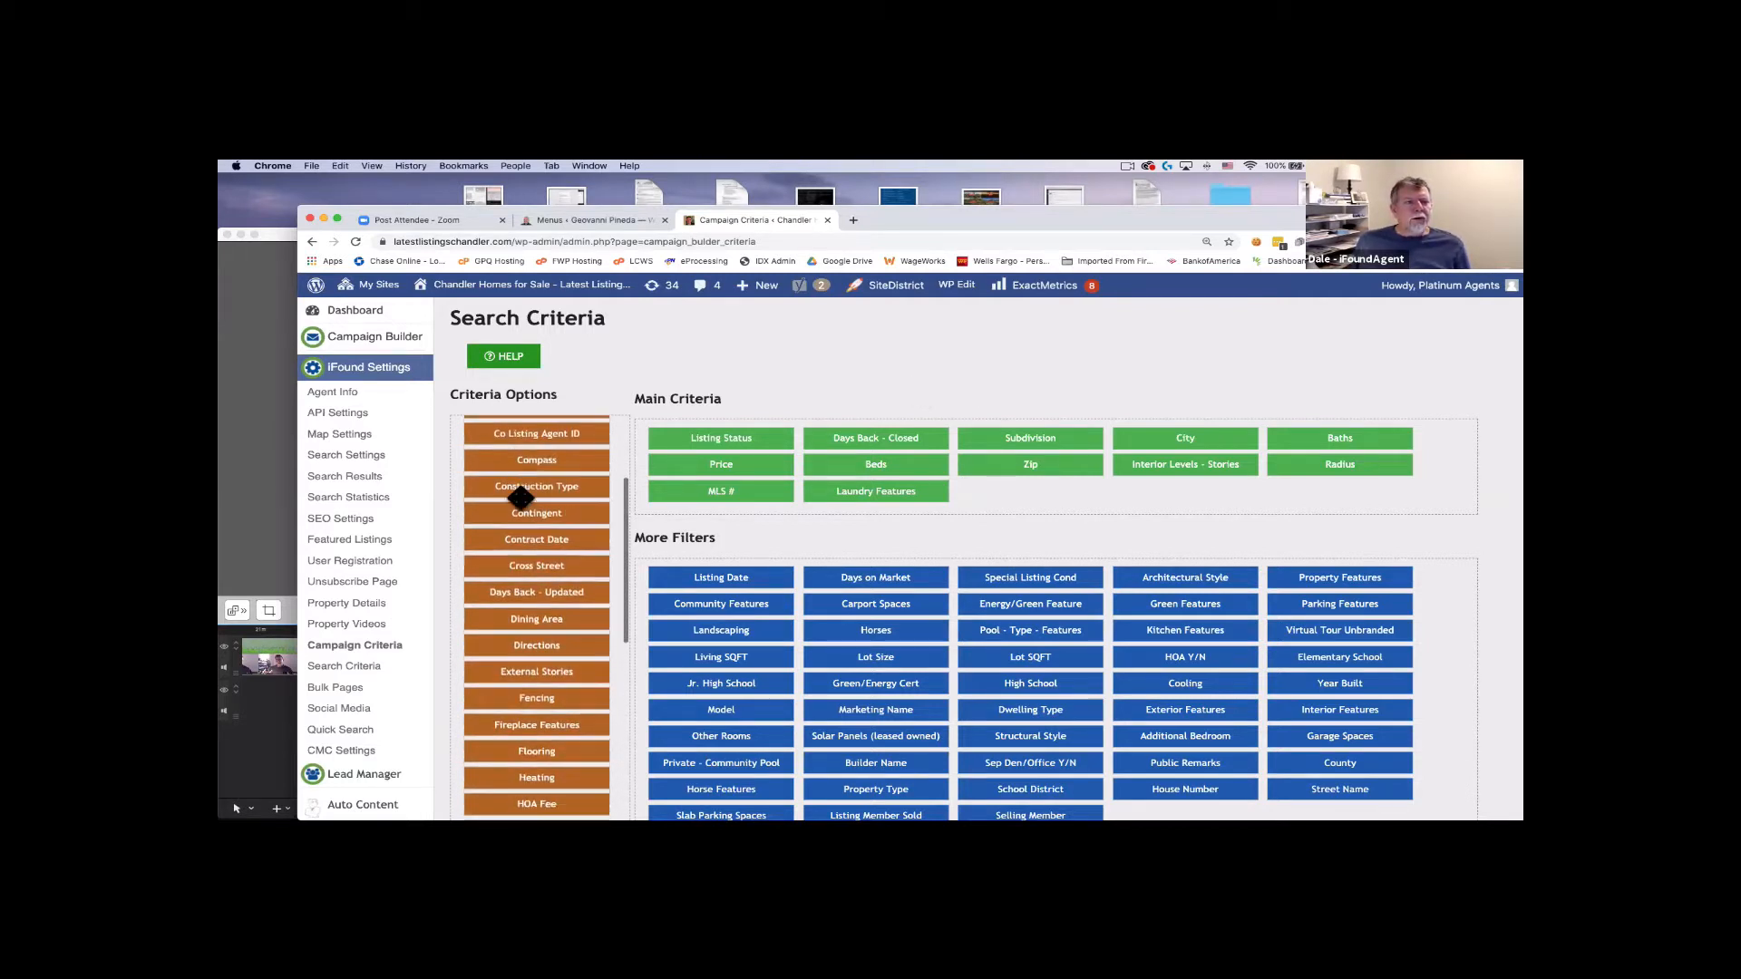
scroll(522, 498, up, 10)
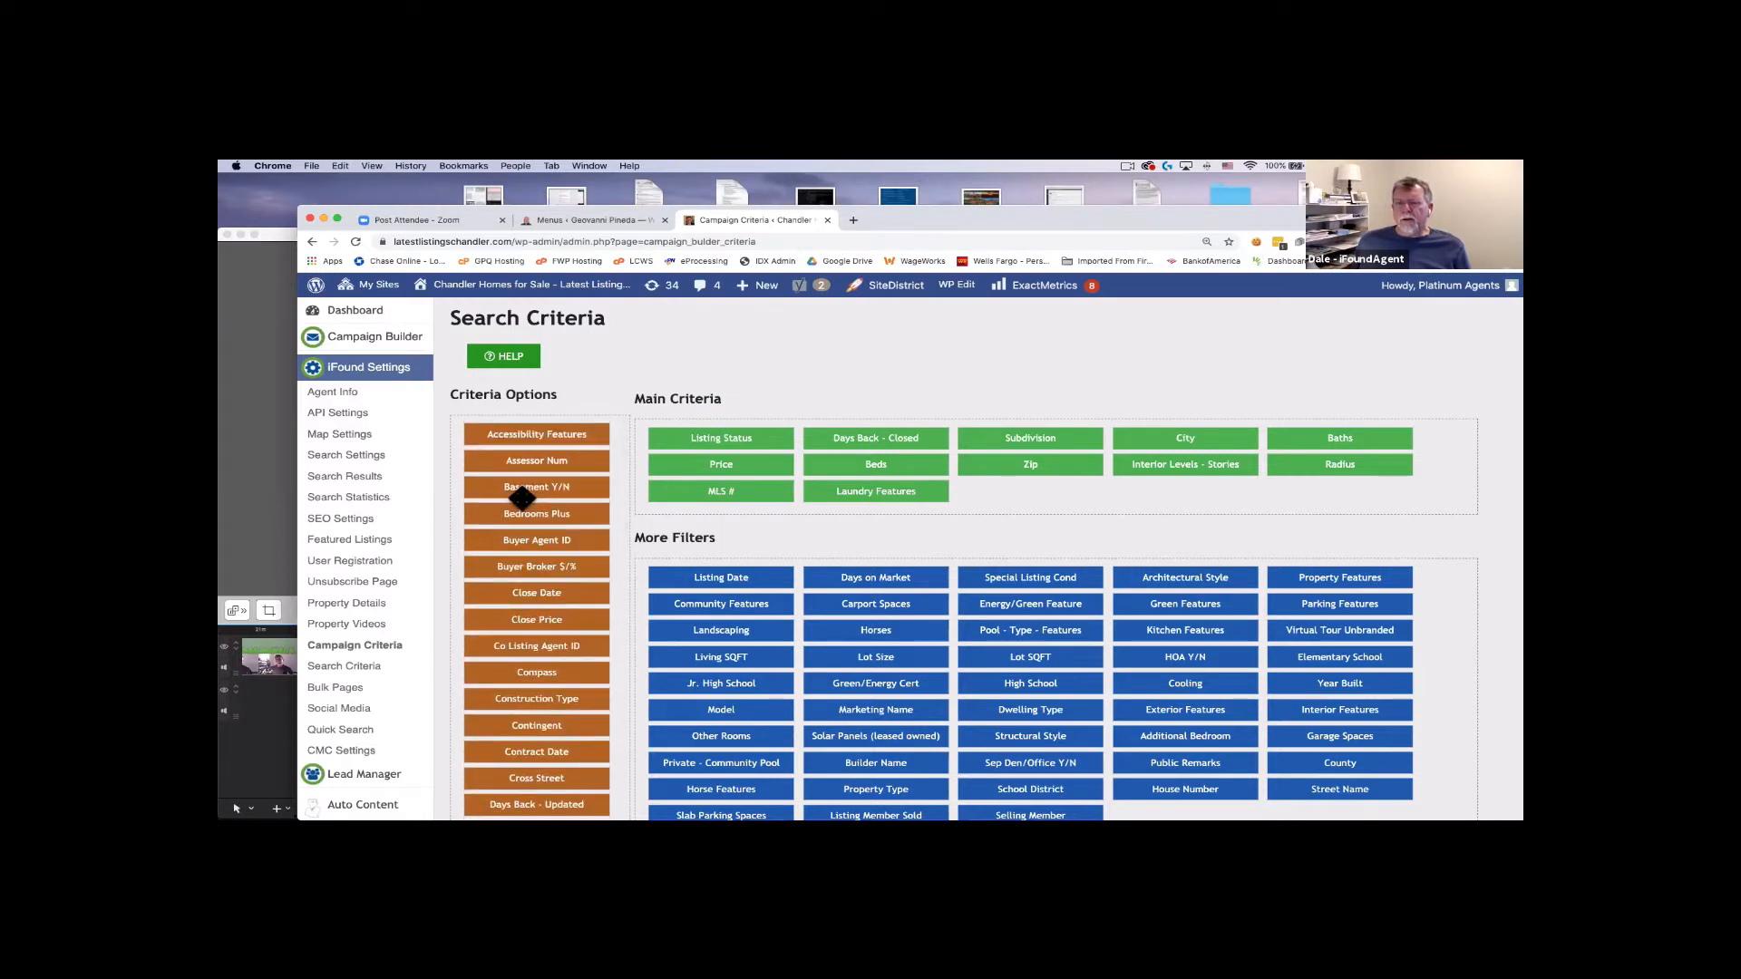
scroll(522, 498, down, 8)
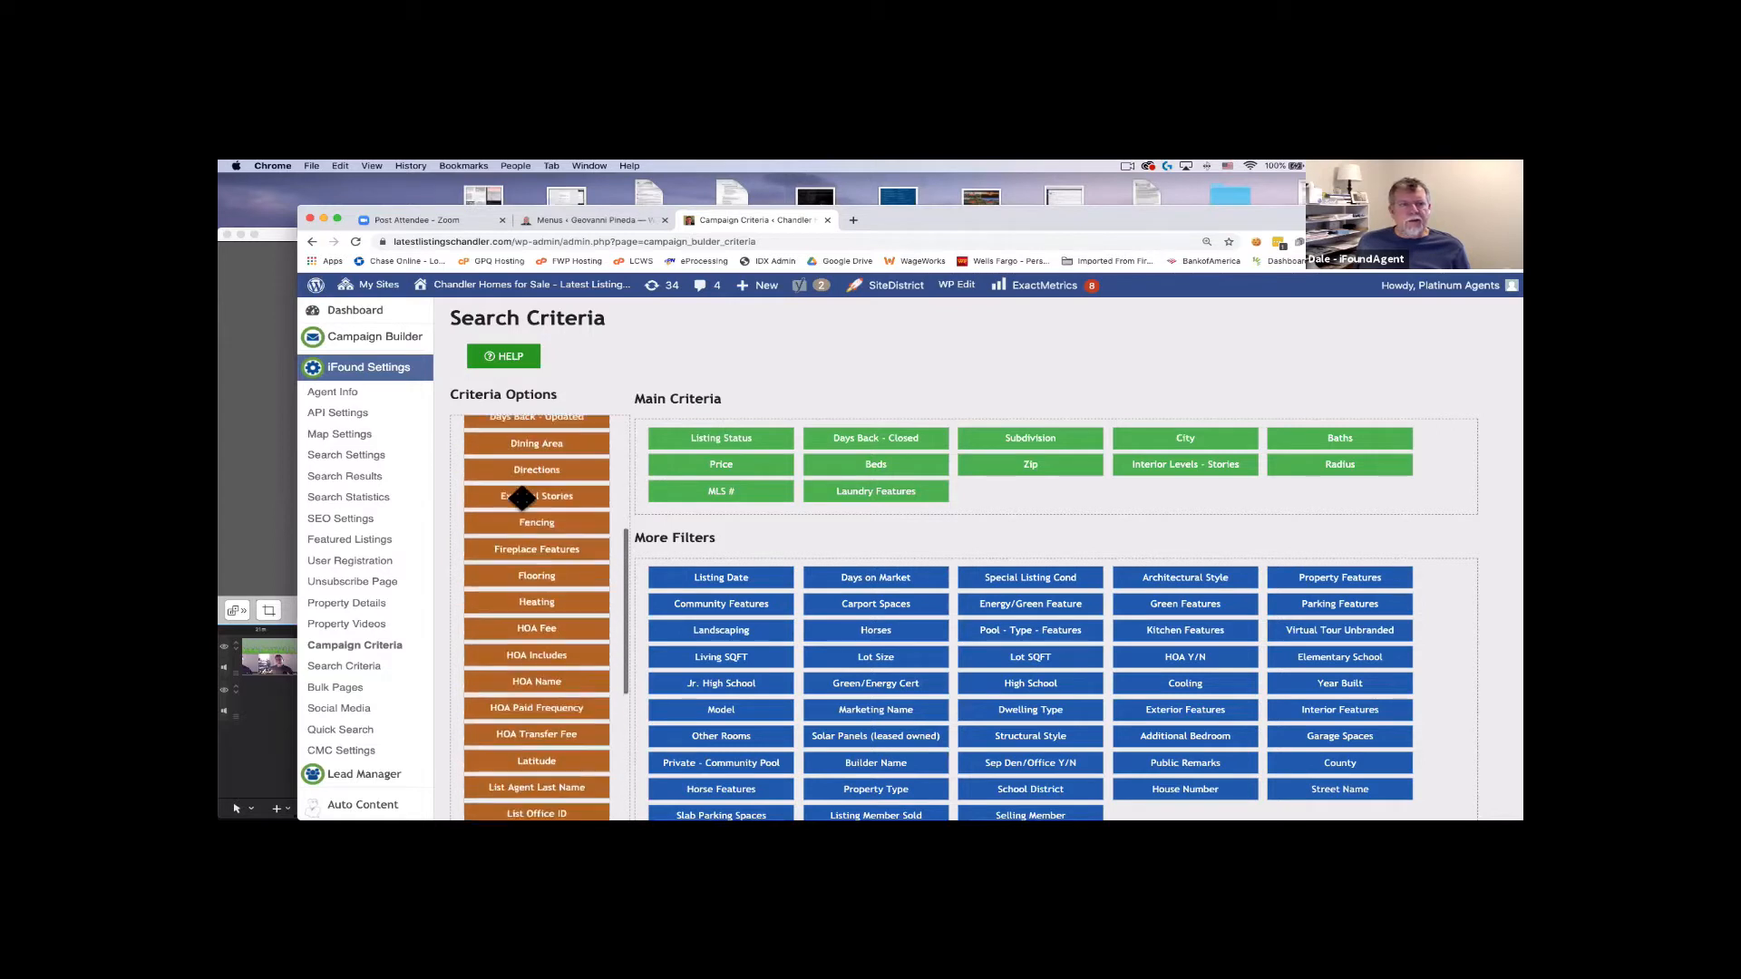
scroll(522, 498, down, 1)
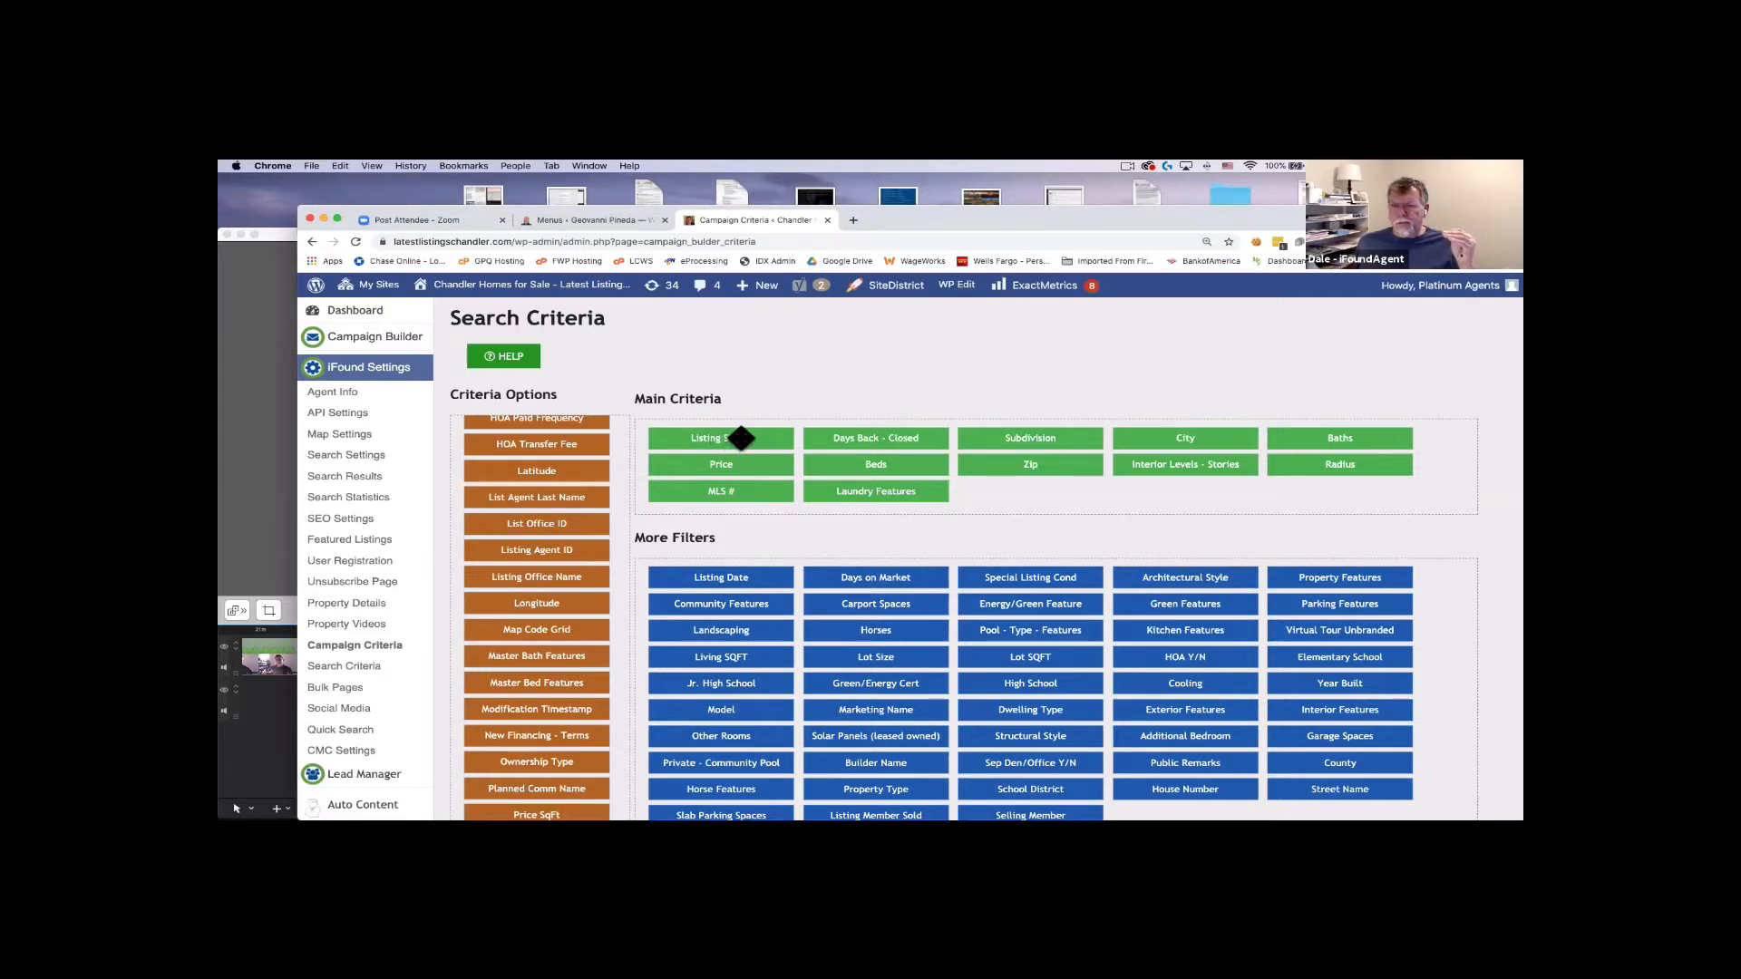
mouse_move(739, 573)
mouse_down()
mouse_move(734, 454)
mouse_move(739, 580)
mouse_up()
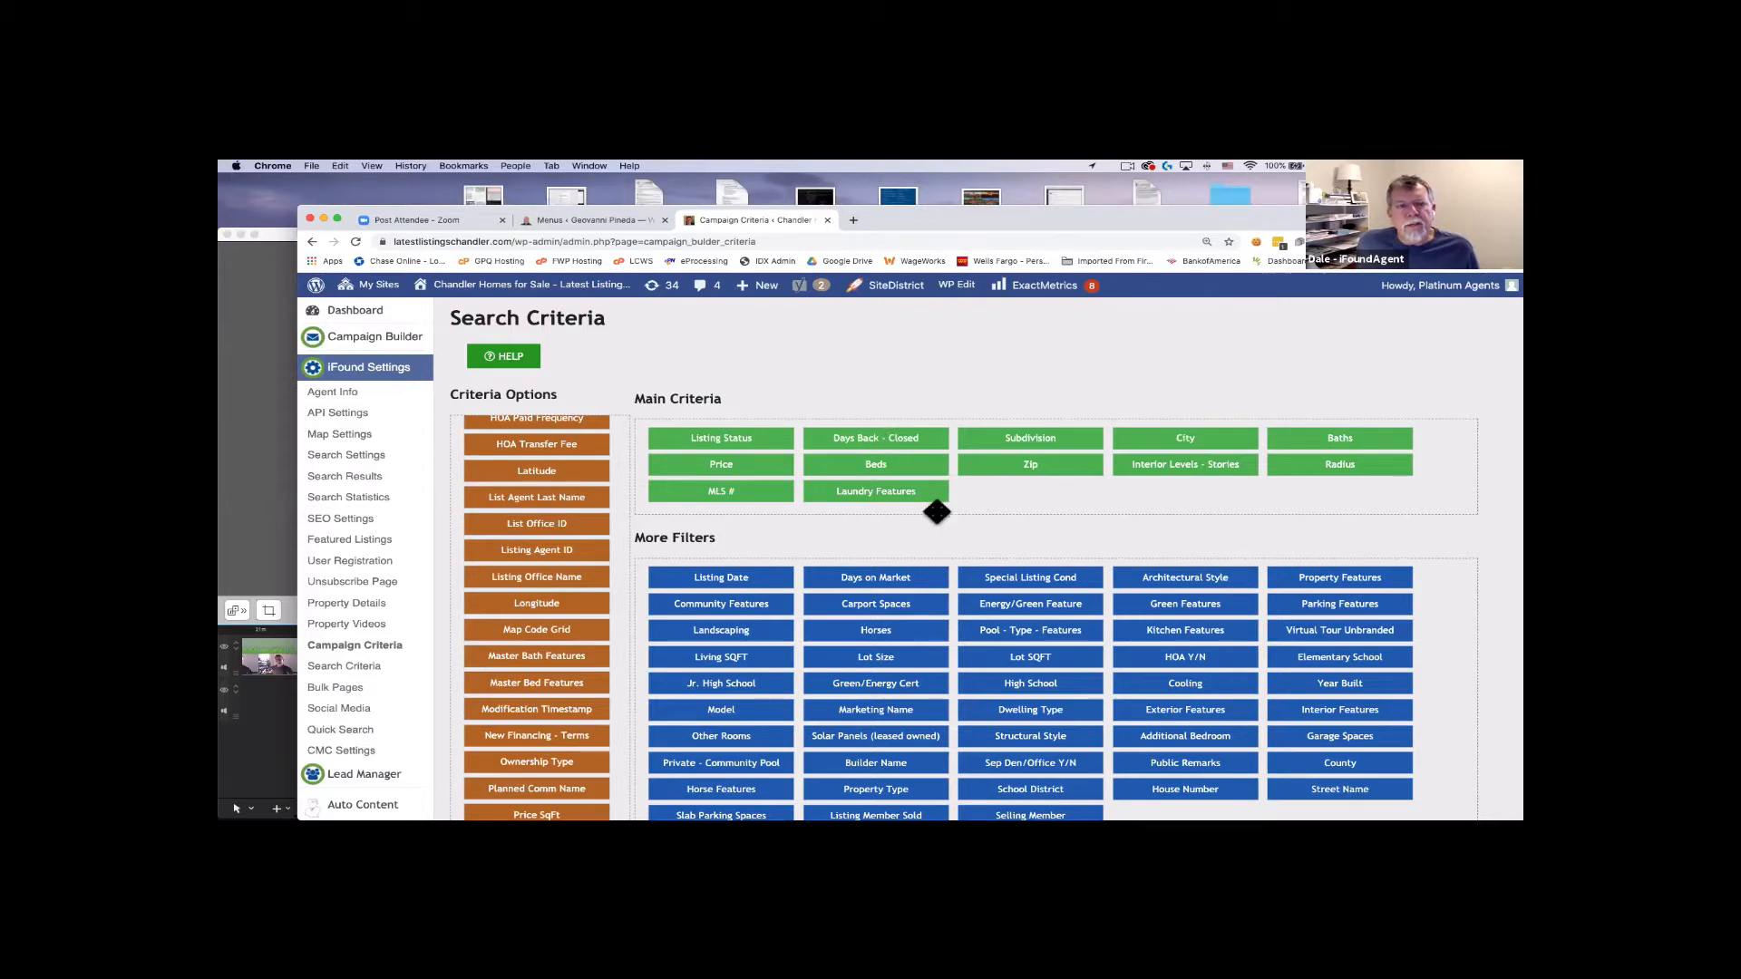
Review the Search Criteria layout, then go to iFound Settings > Agent Info.
scroll(936, 505, down, 1)
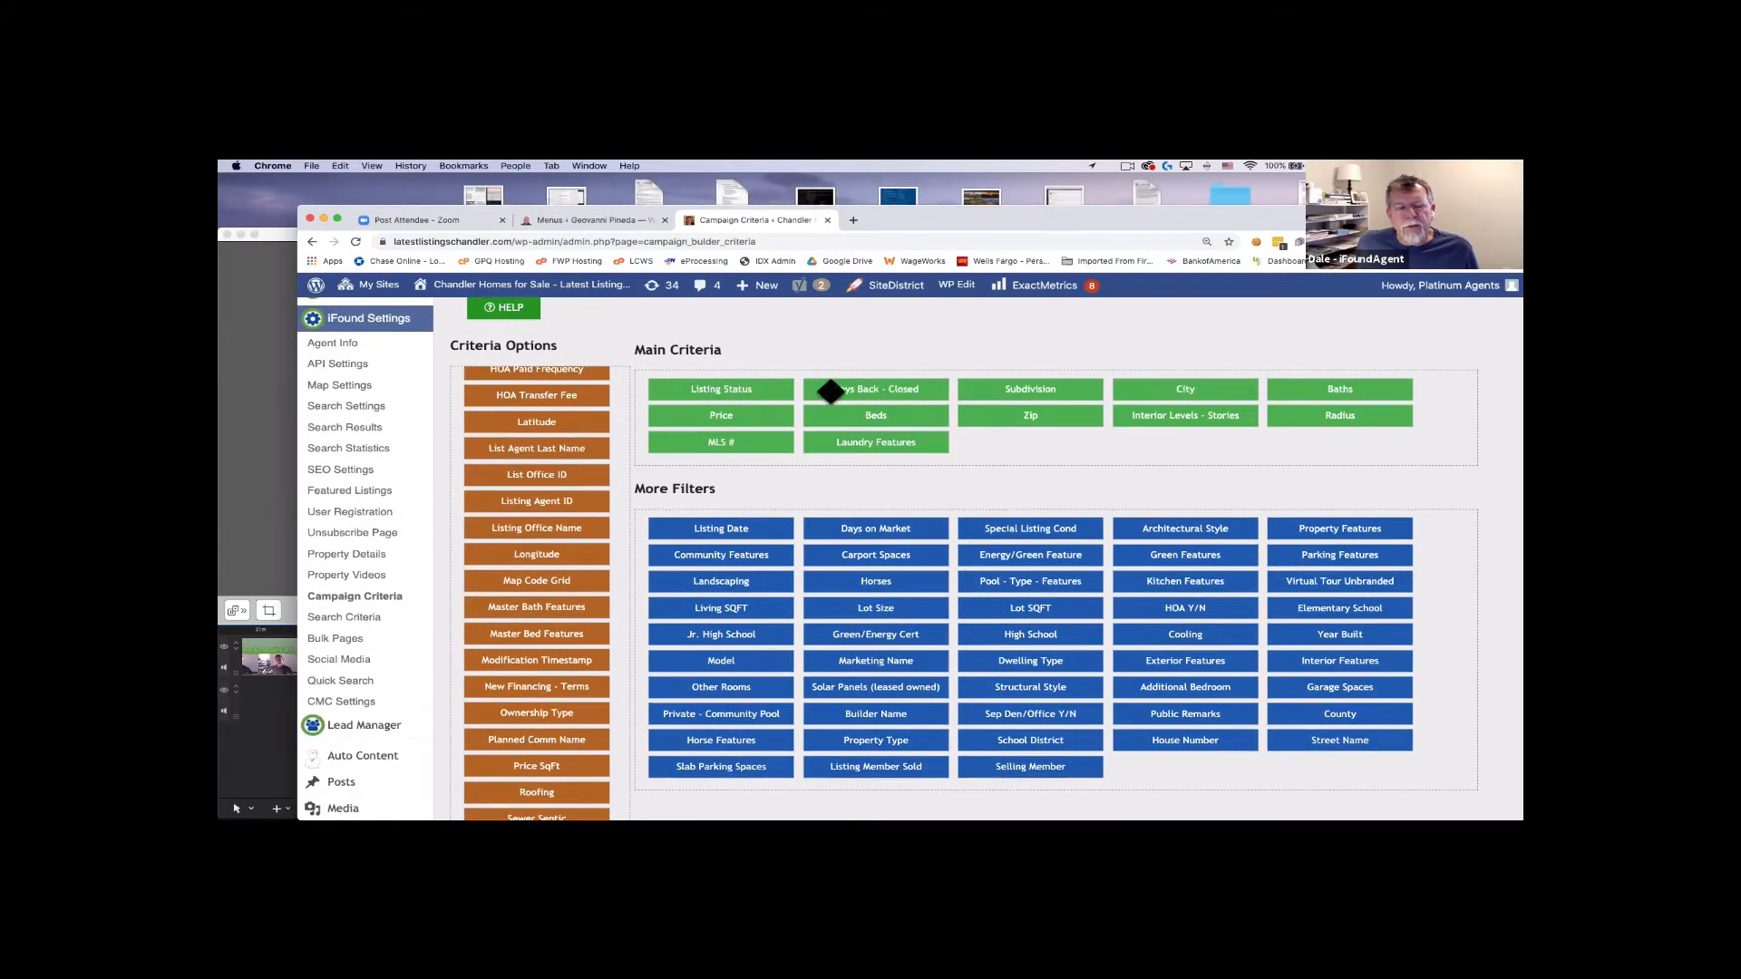
scroll(1042, 463, down, 10)
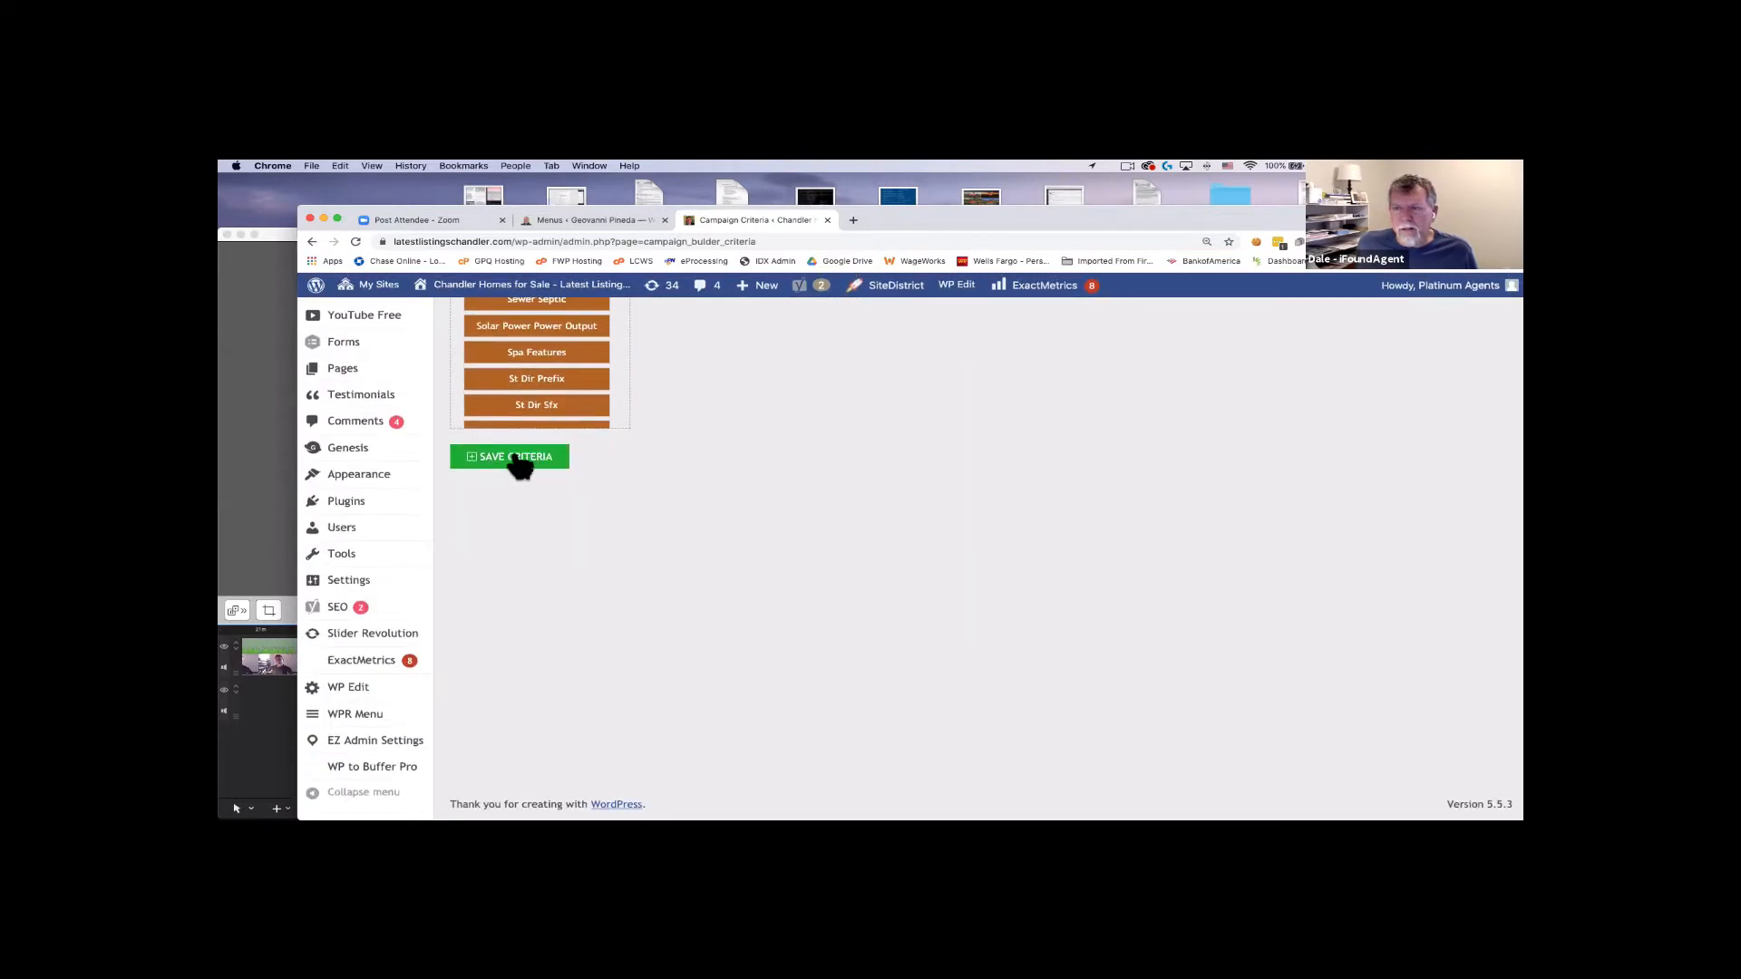
scroll(519, 464, up, 5)
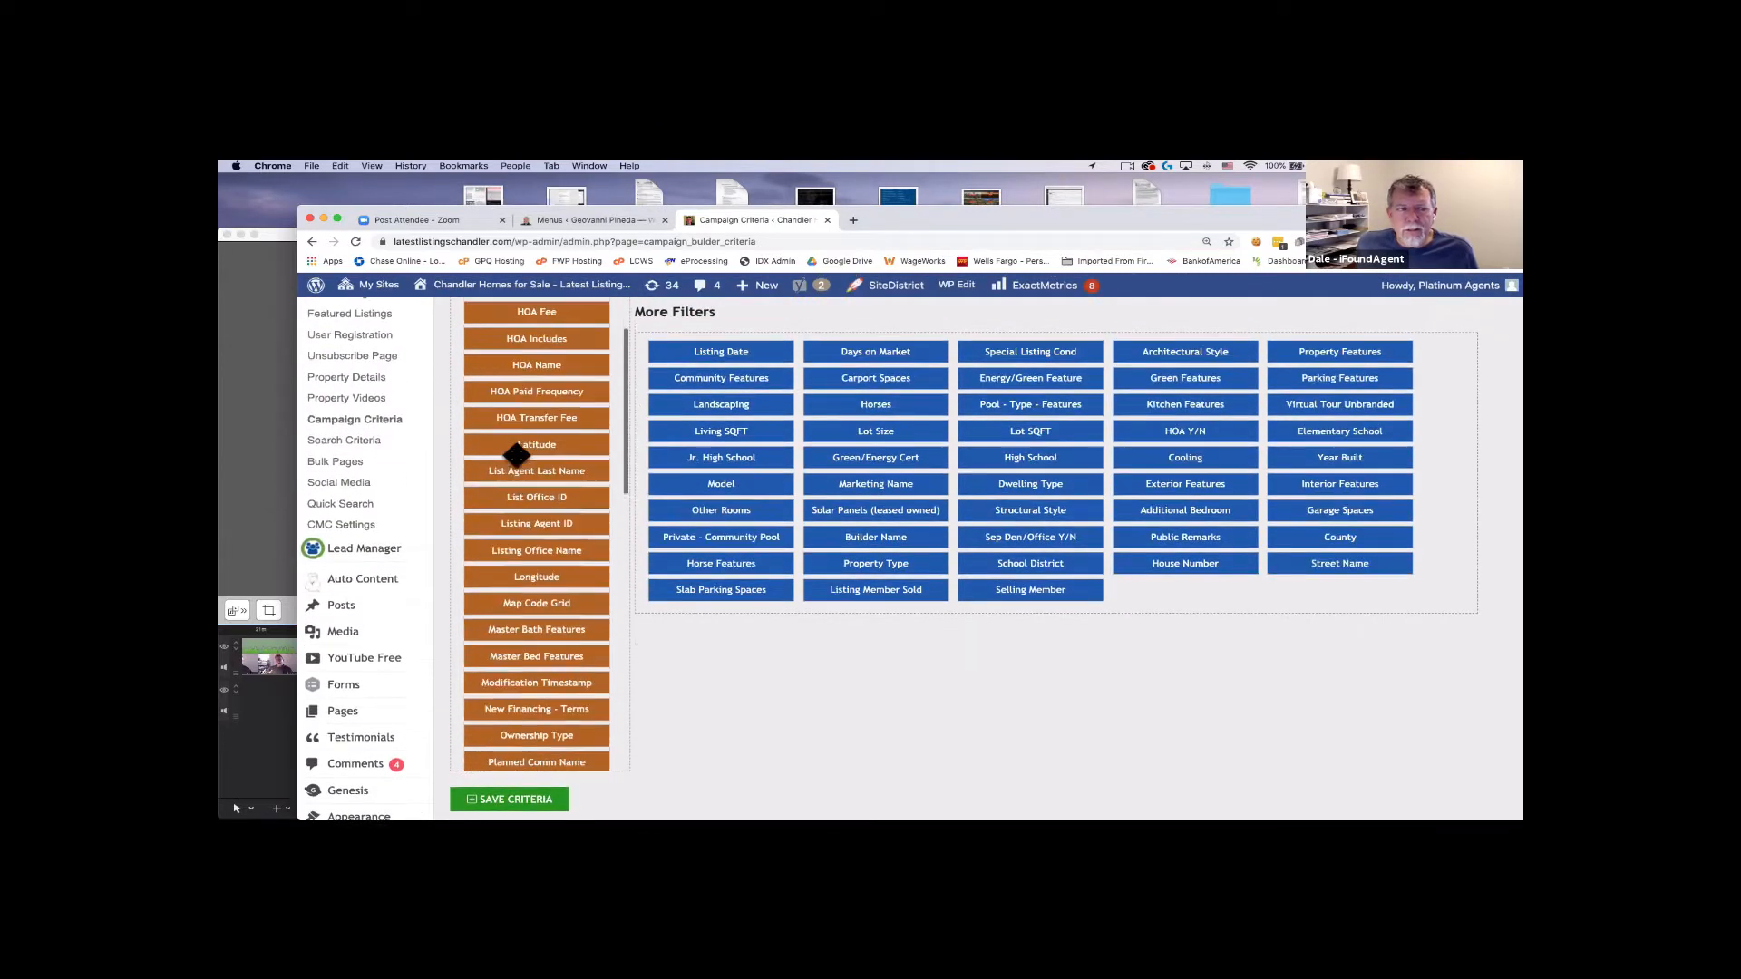
scroll(703, 462, up, 5)
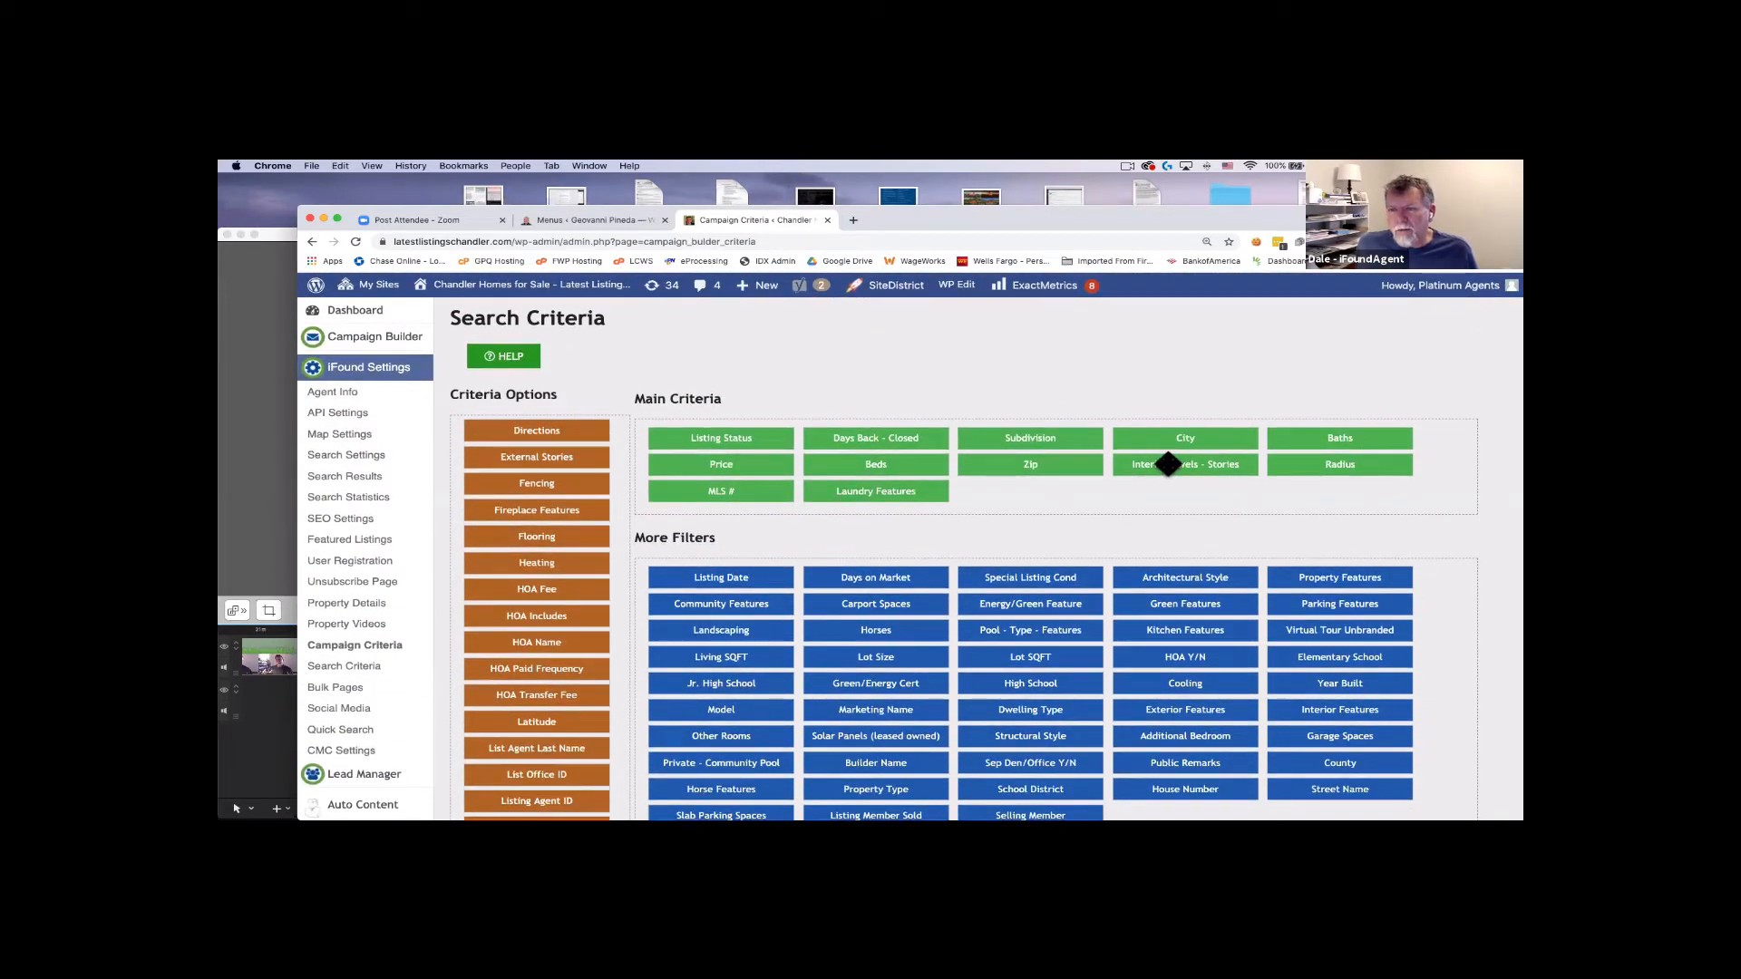
scroll(529, 542, down, 3)
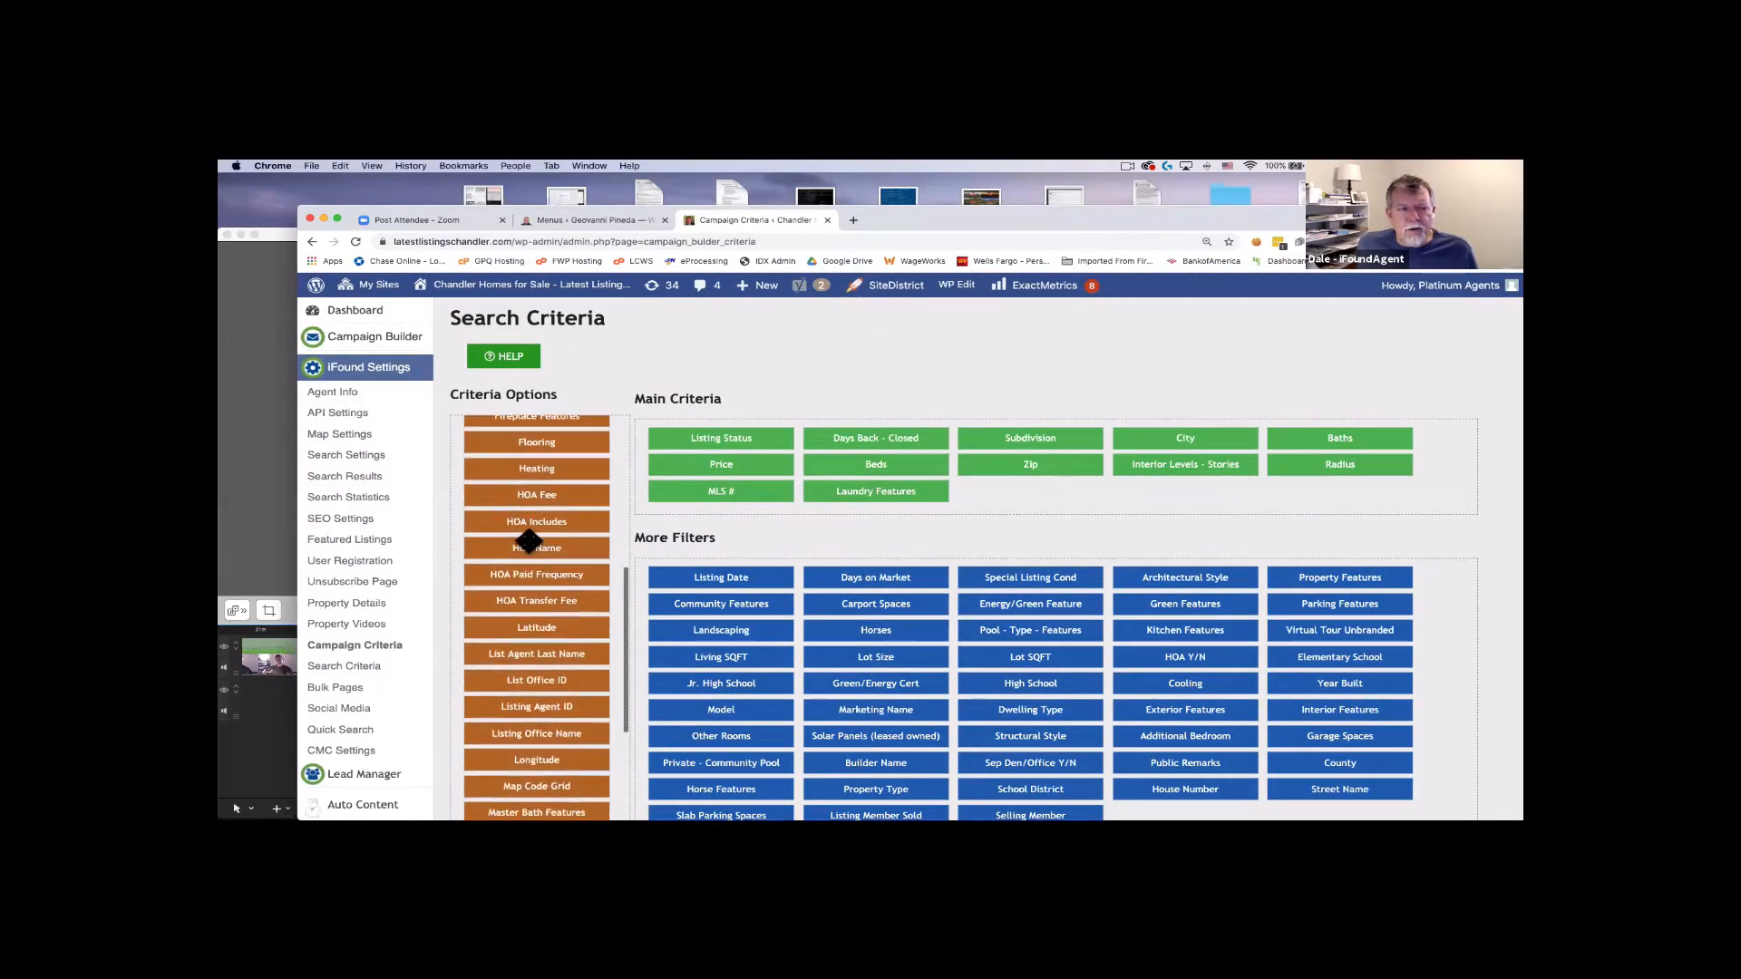
scroll(528, 541, down, 5)
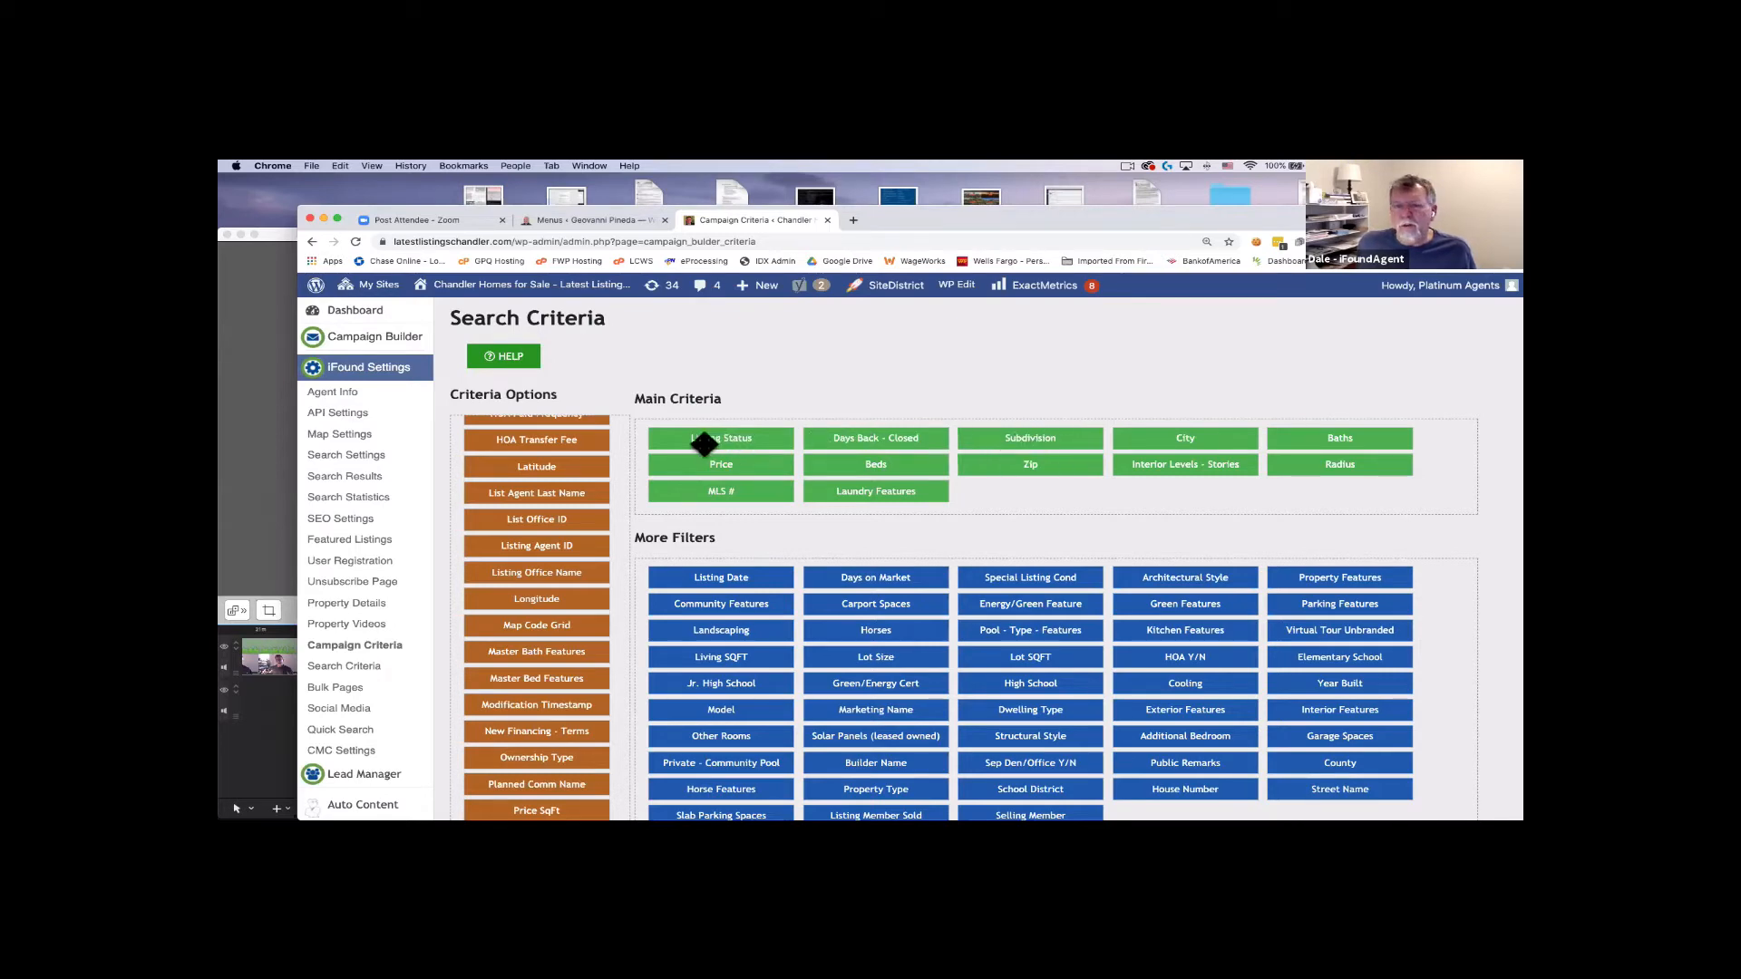
scroll(623, 428, down, 15)
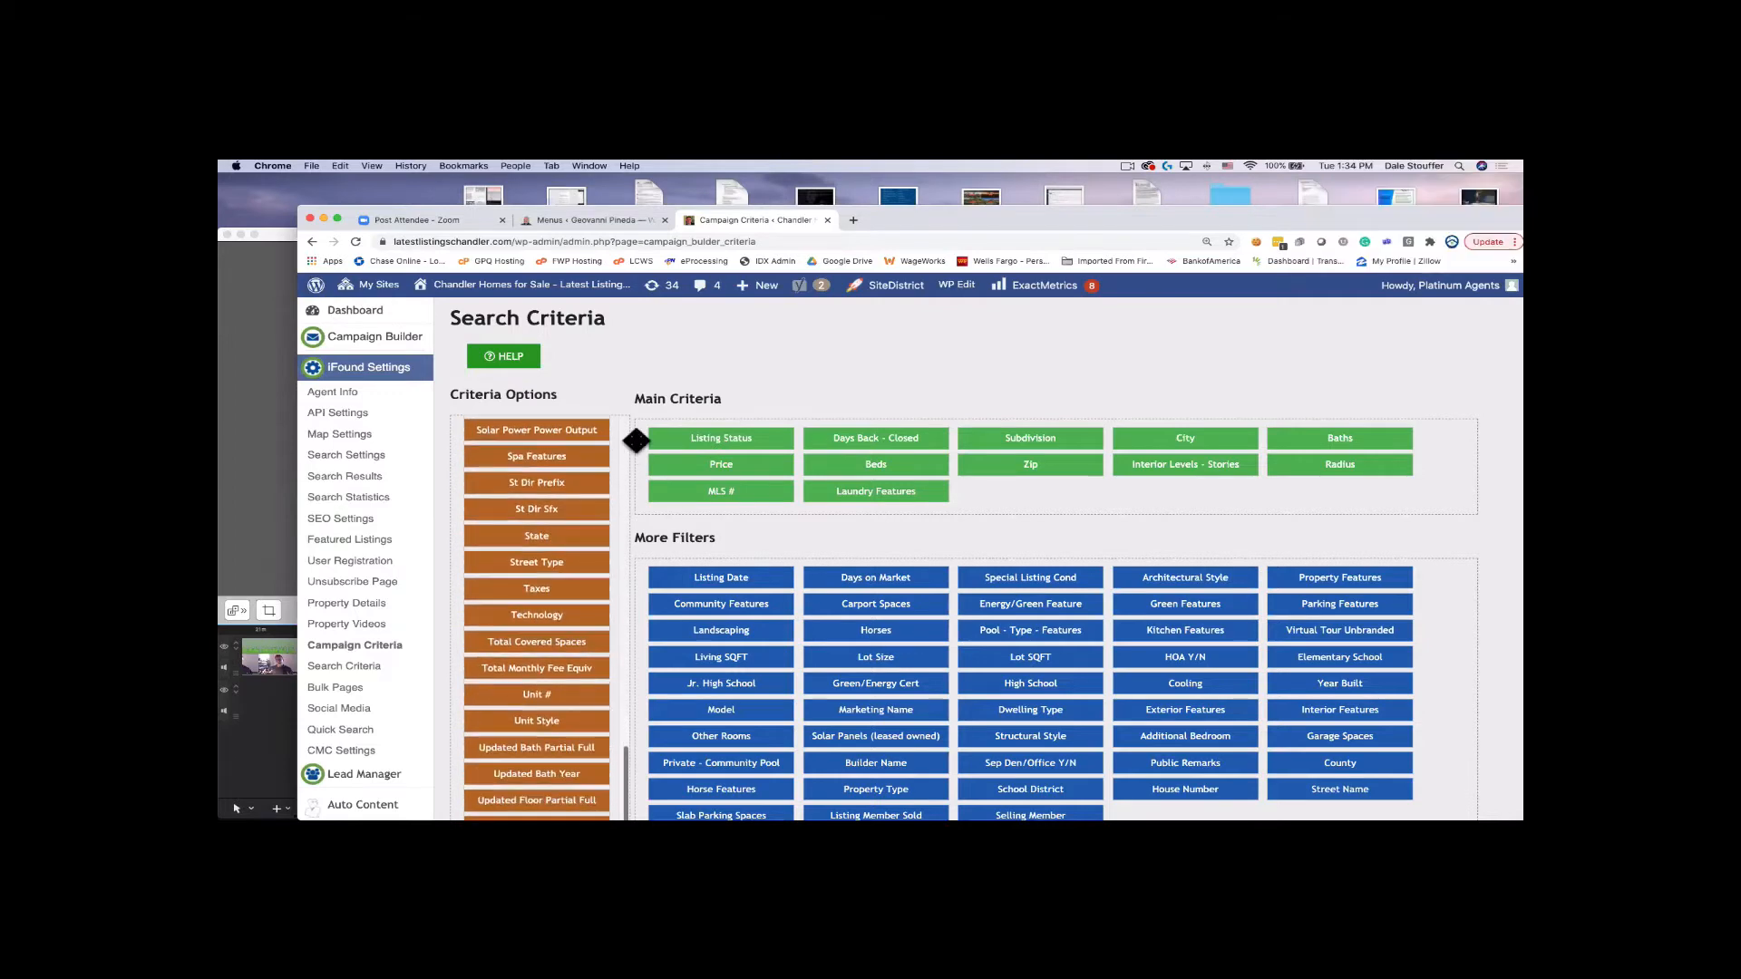
scroll(636, 441, down, 6)
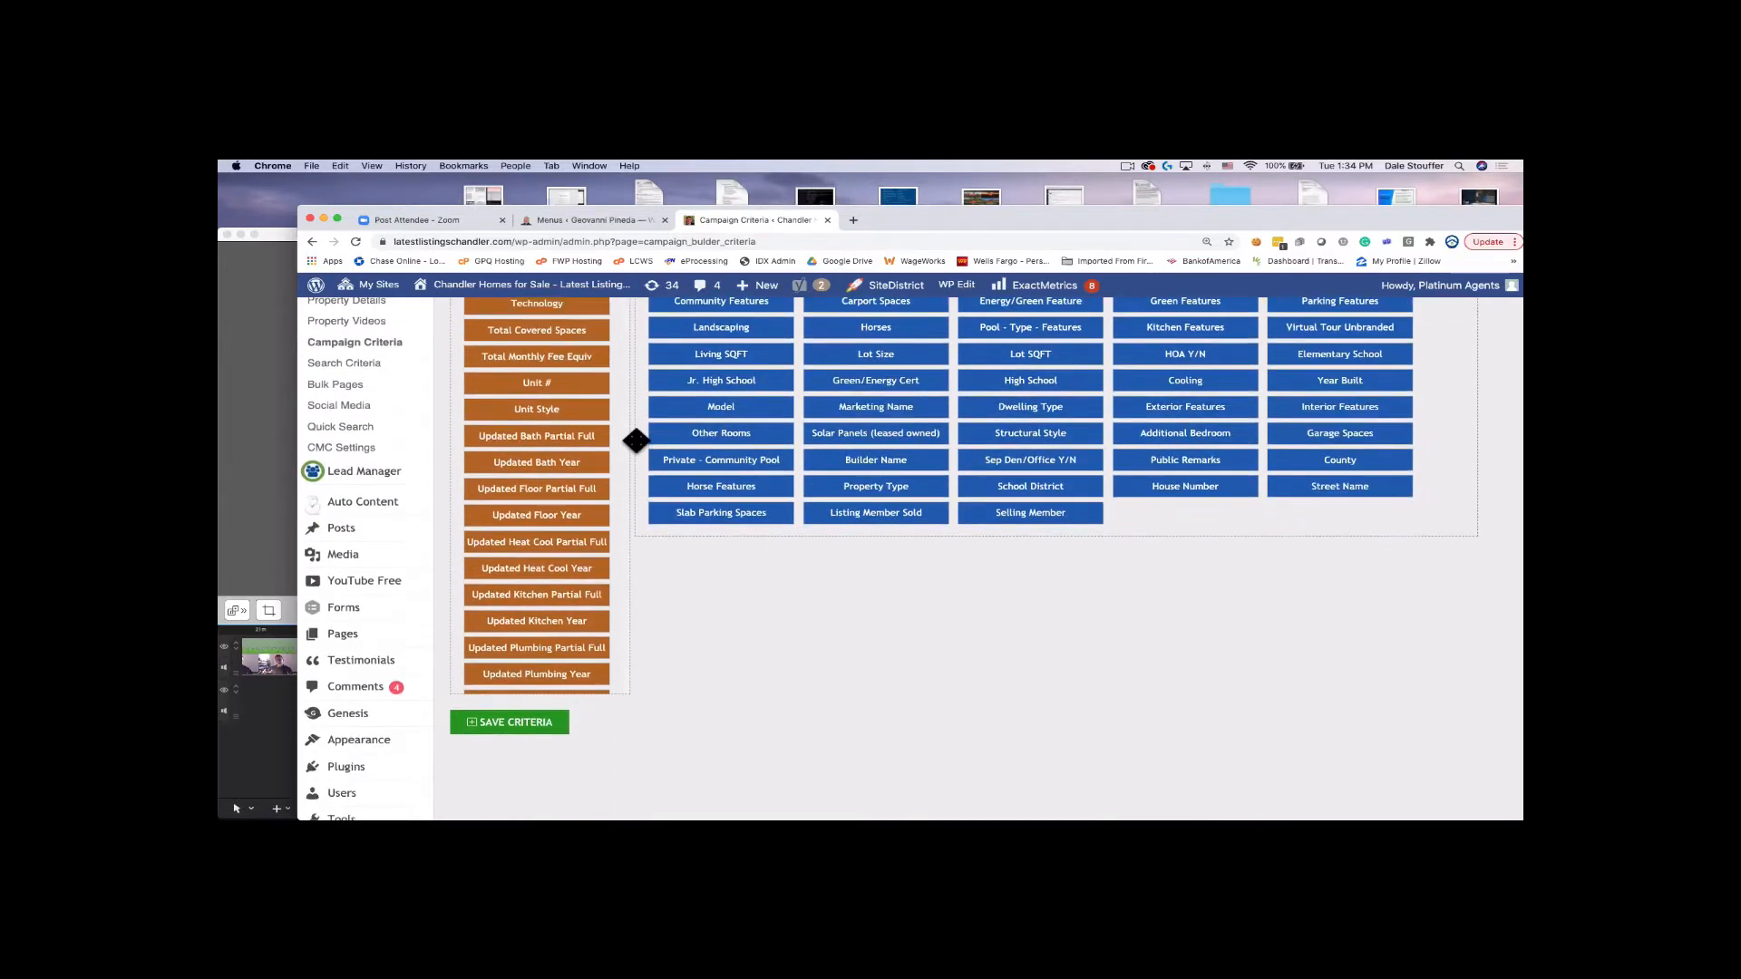
scroll(727, 586, up, 8)
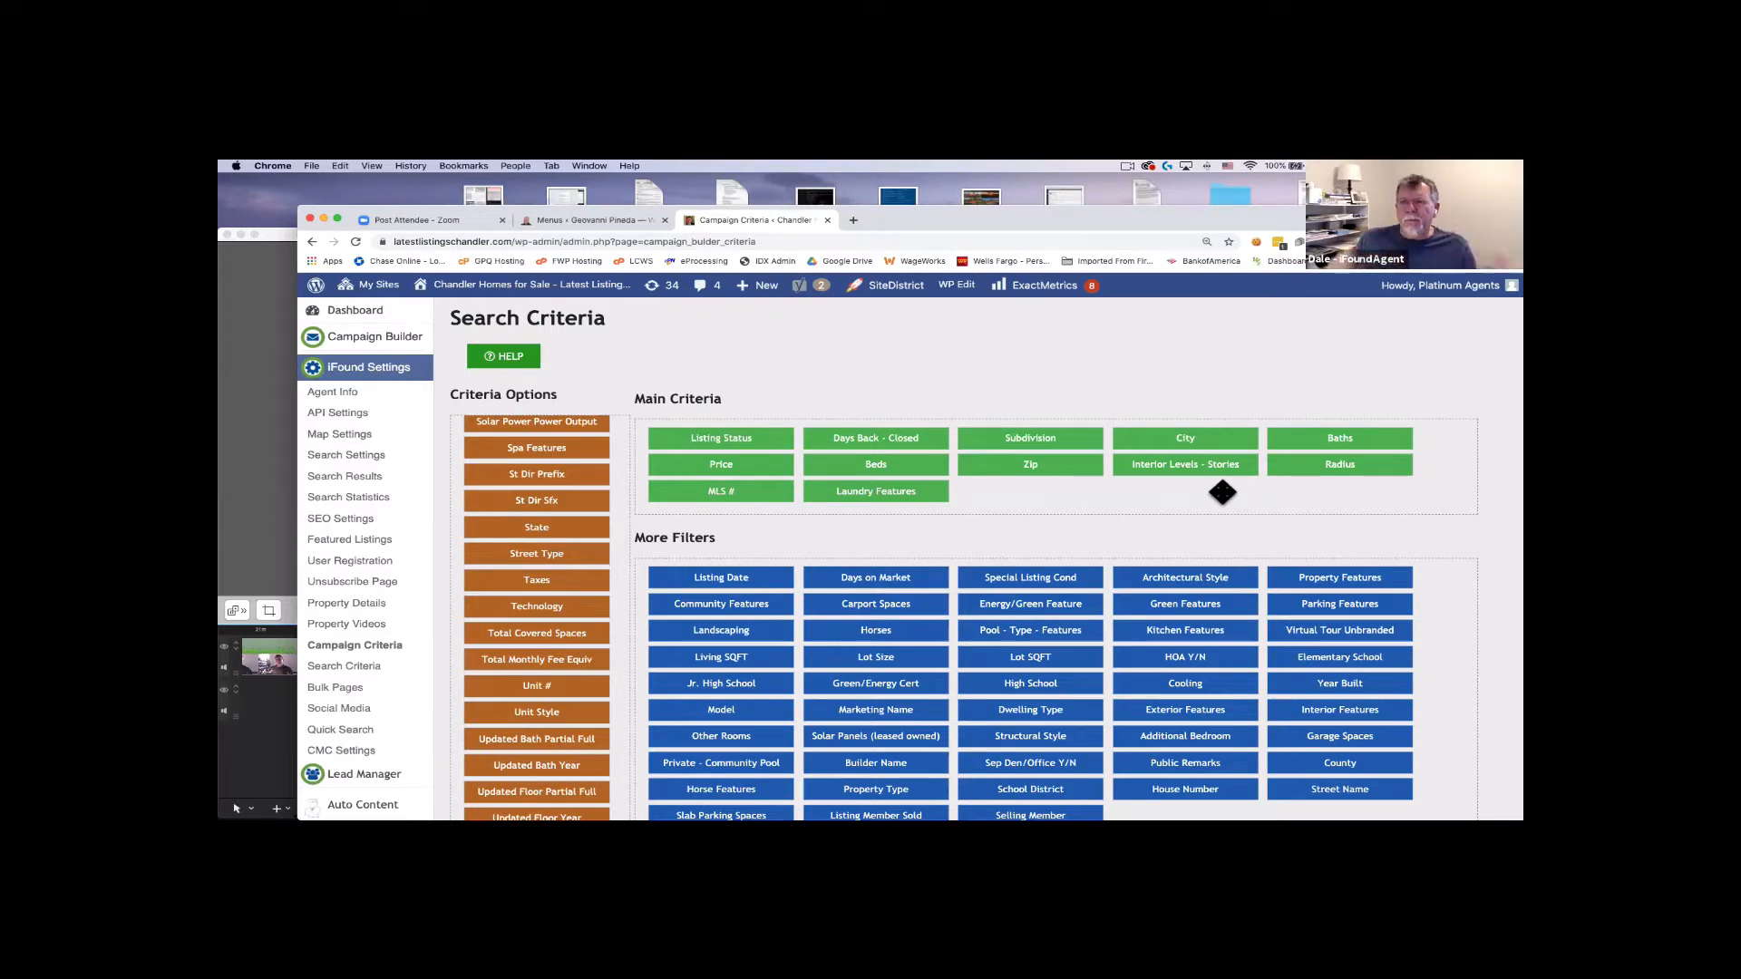
scroll(1222, 493, down, 3)
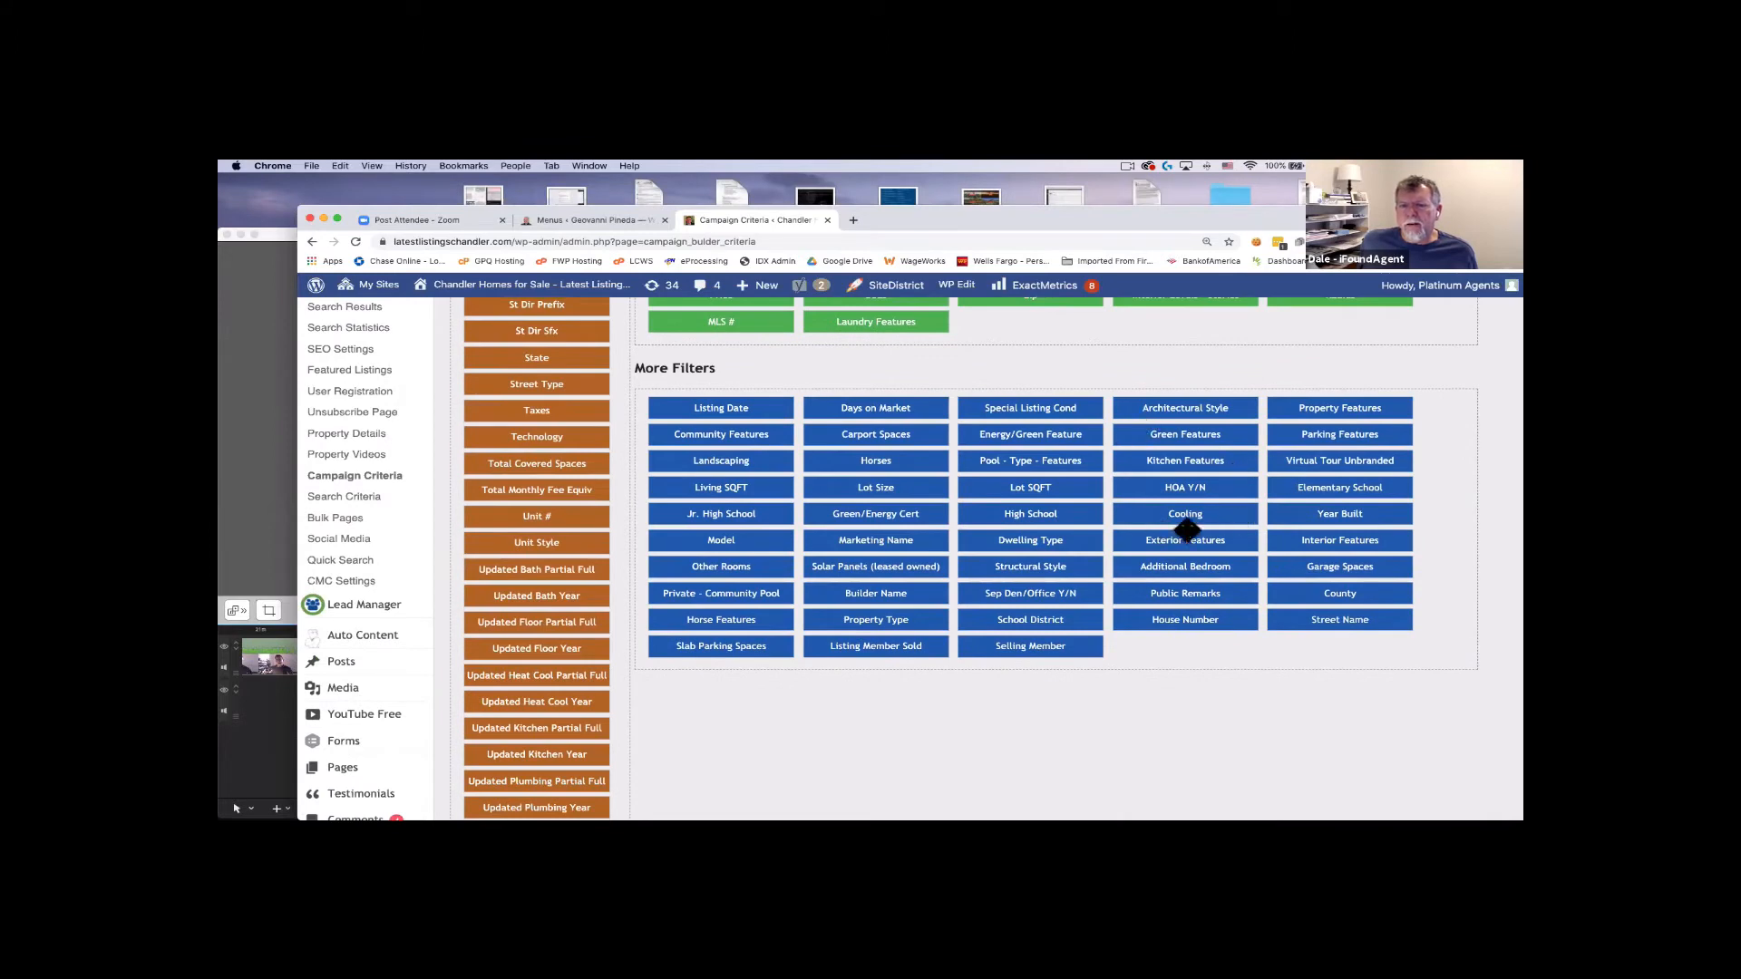
scroll(1209, 513, up, 3)
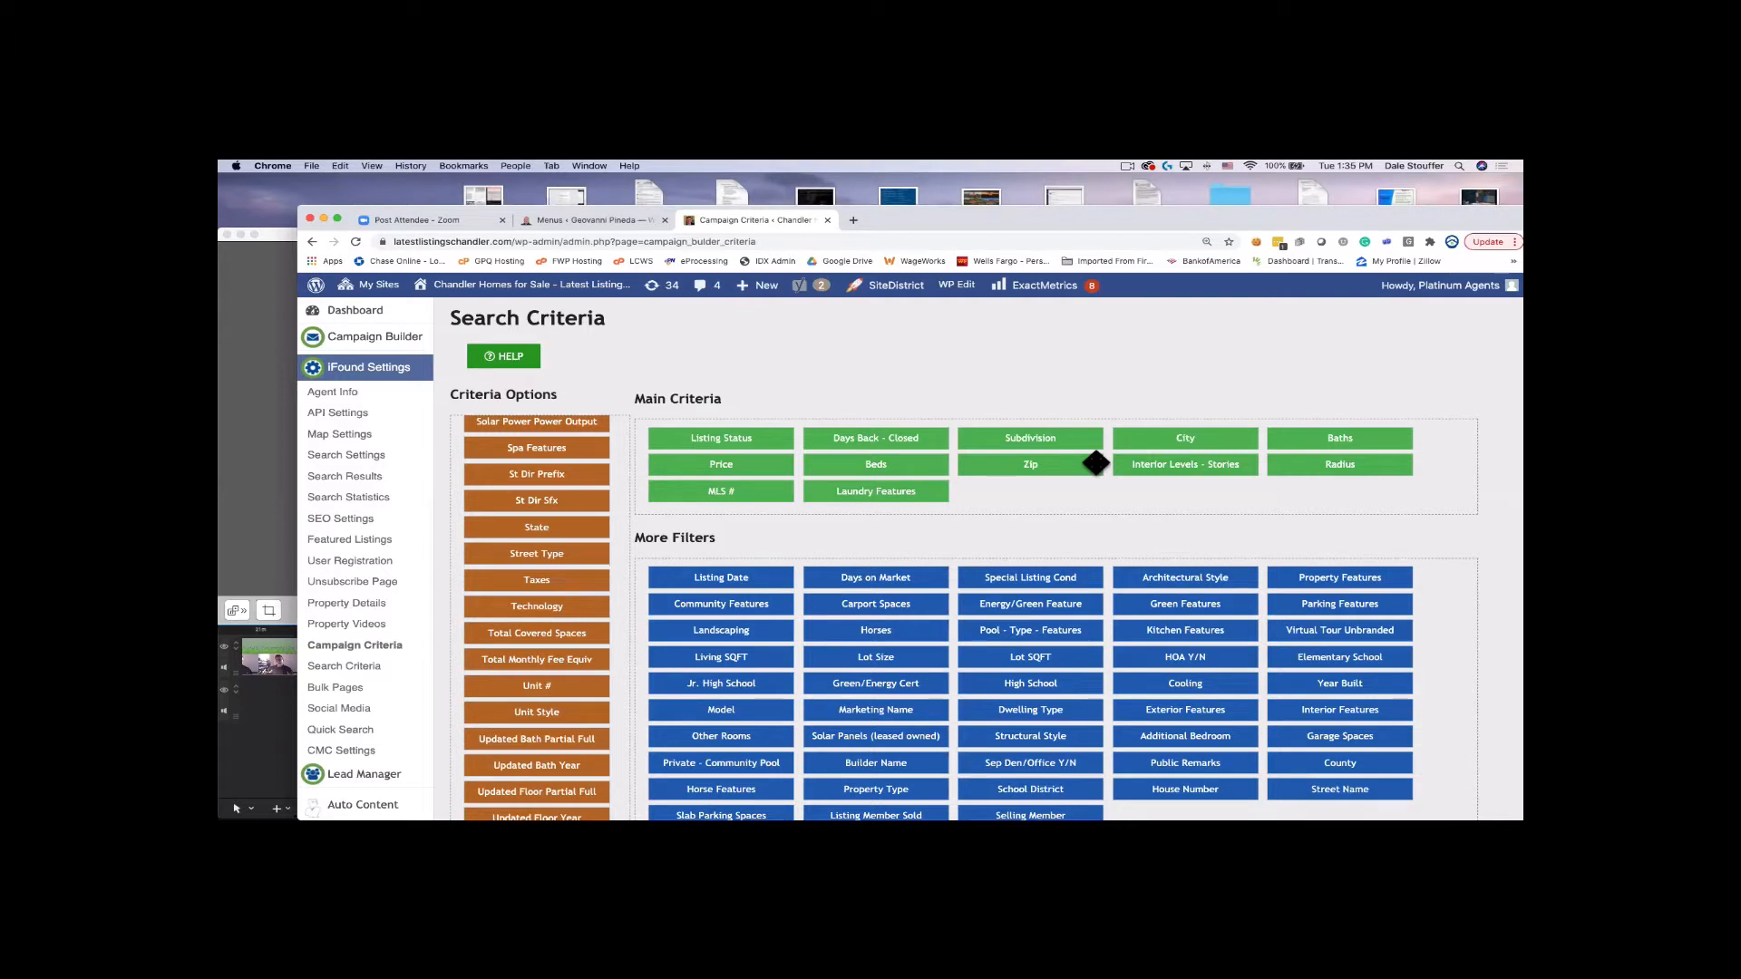
scroll(1096, 463, down, 2)
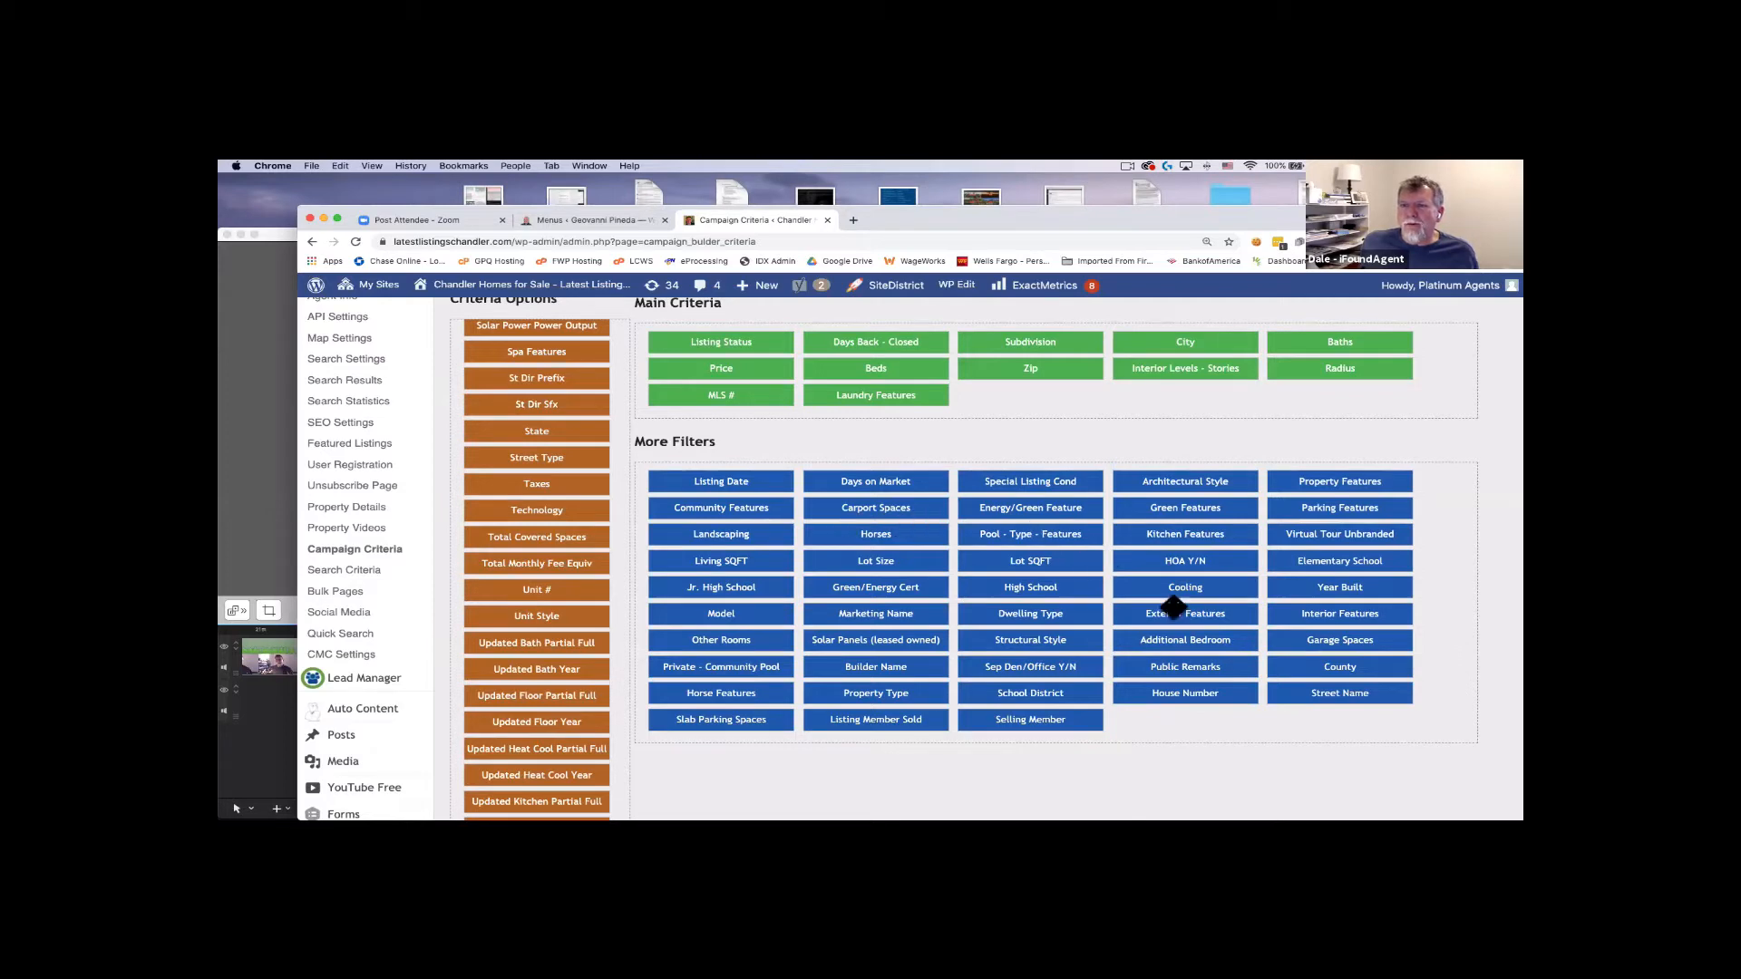
scroll(1177, 559, down, 1)
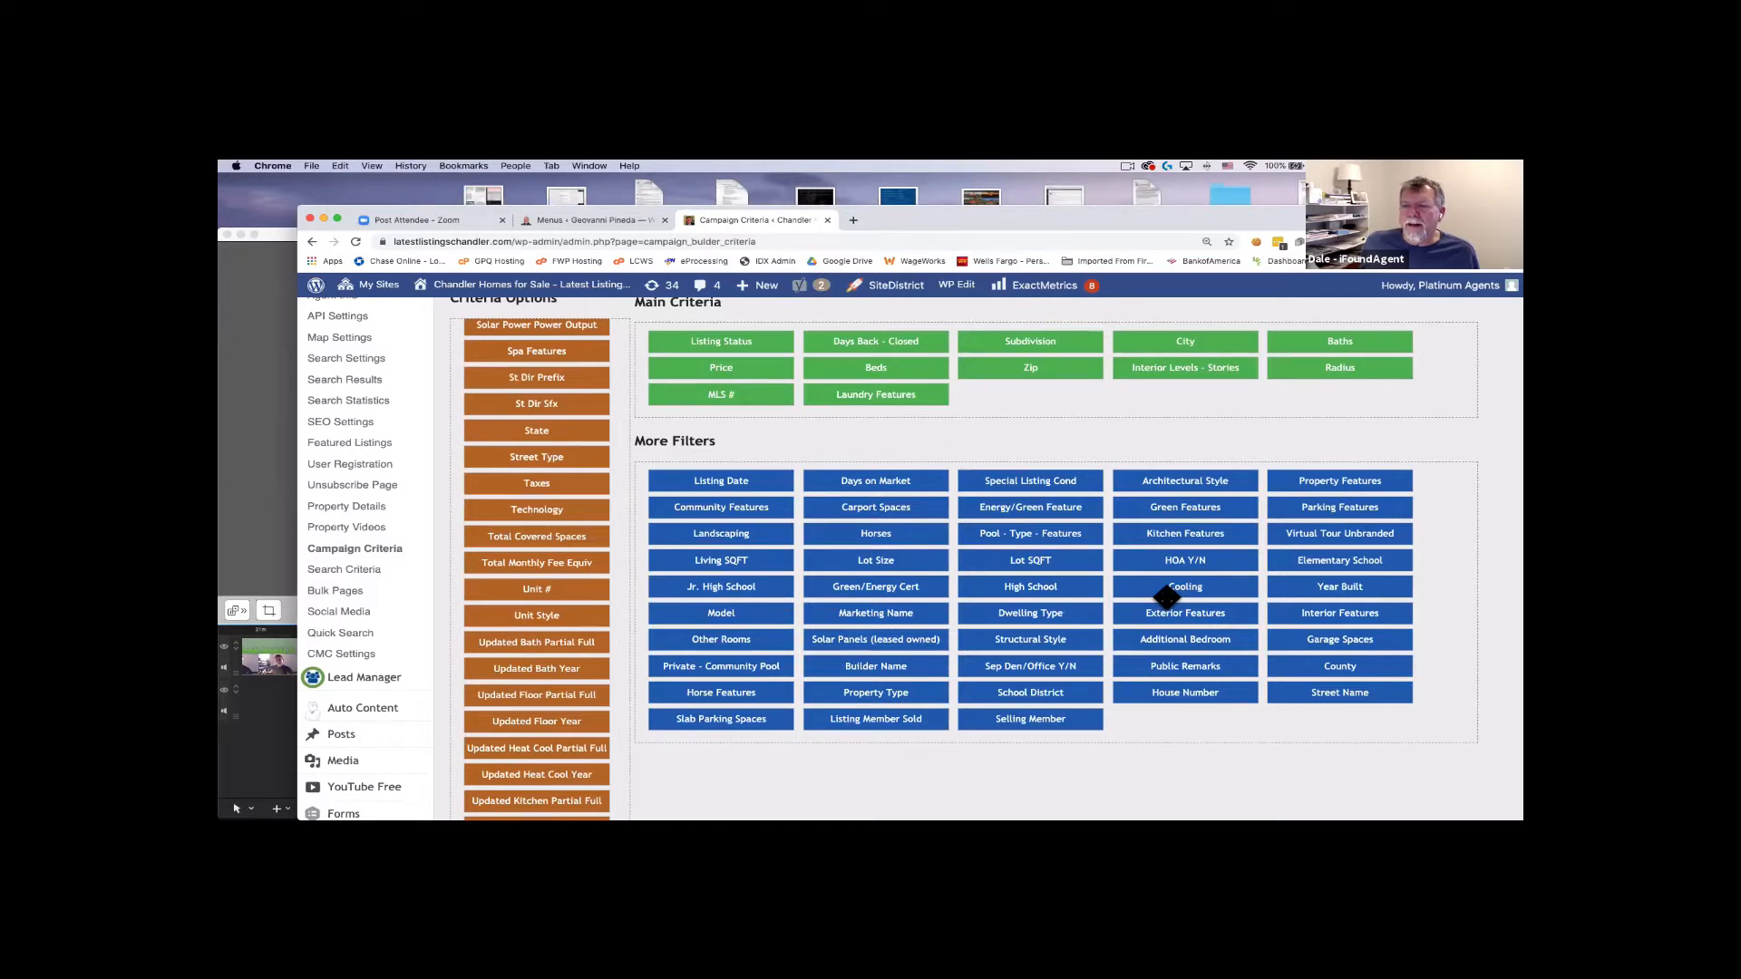
scroll(1165, 597, up, 1)
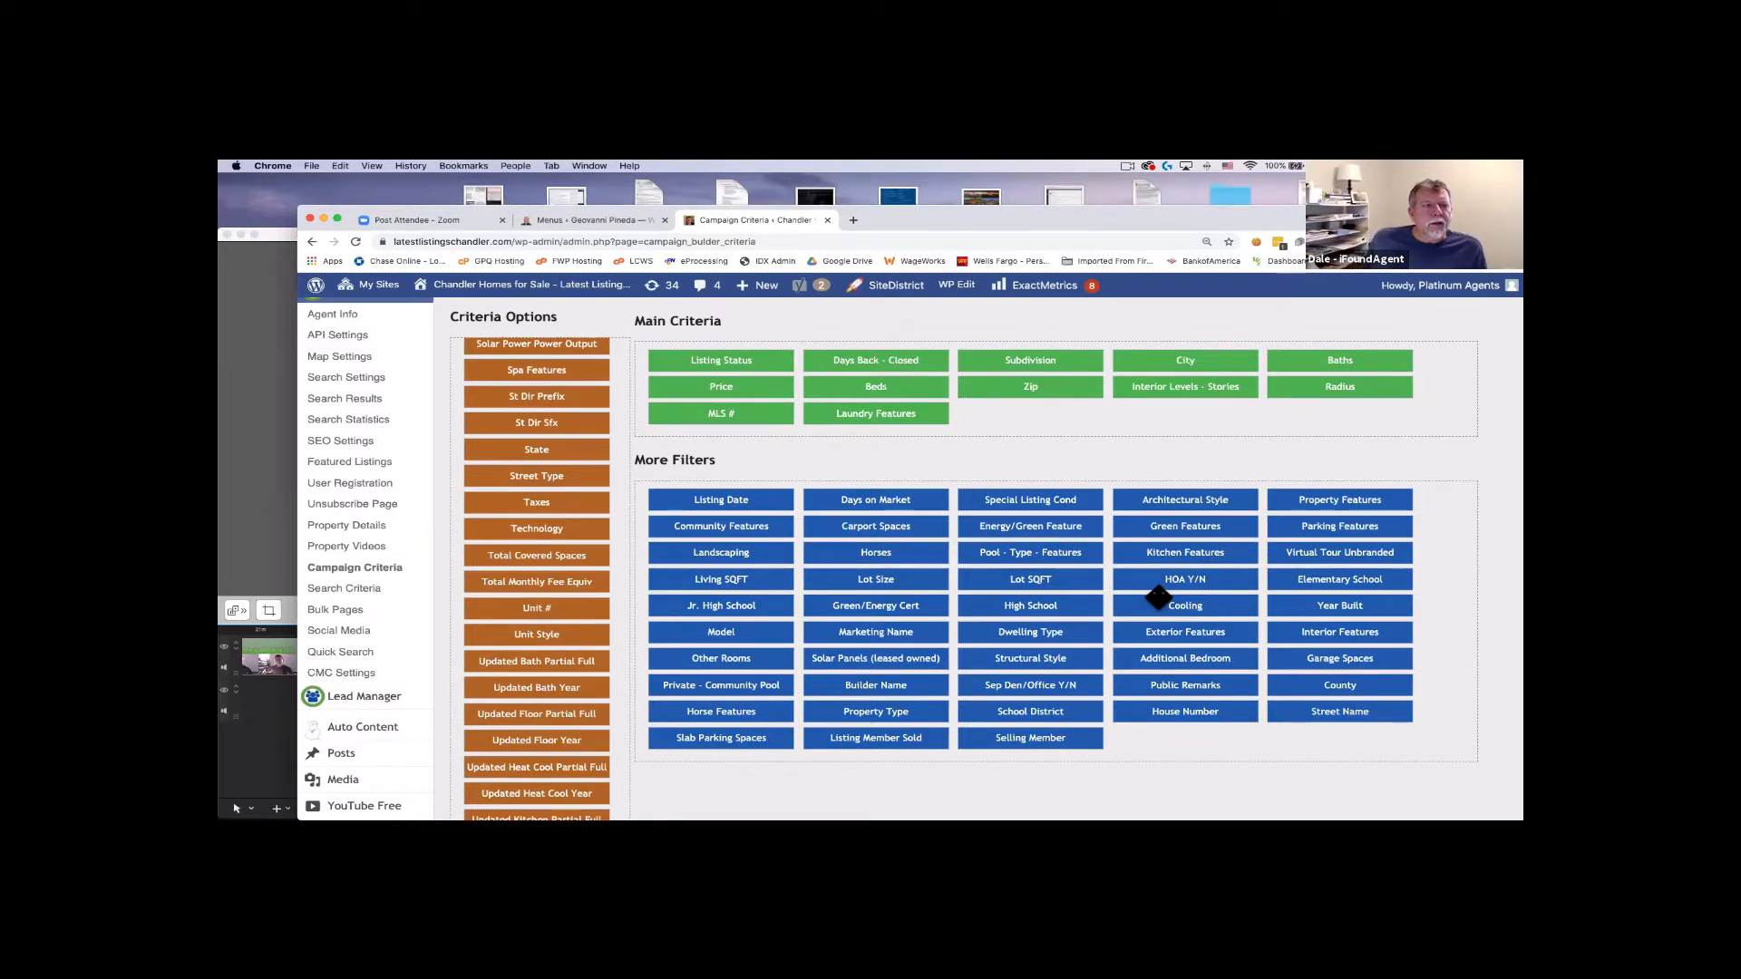
scroll(1160, 598, up, 4)
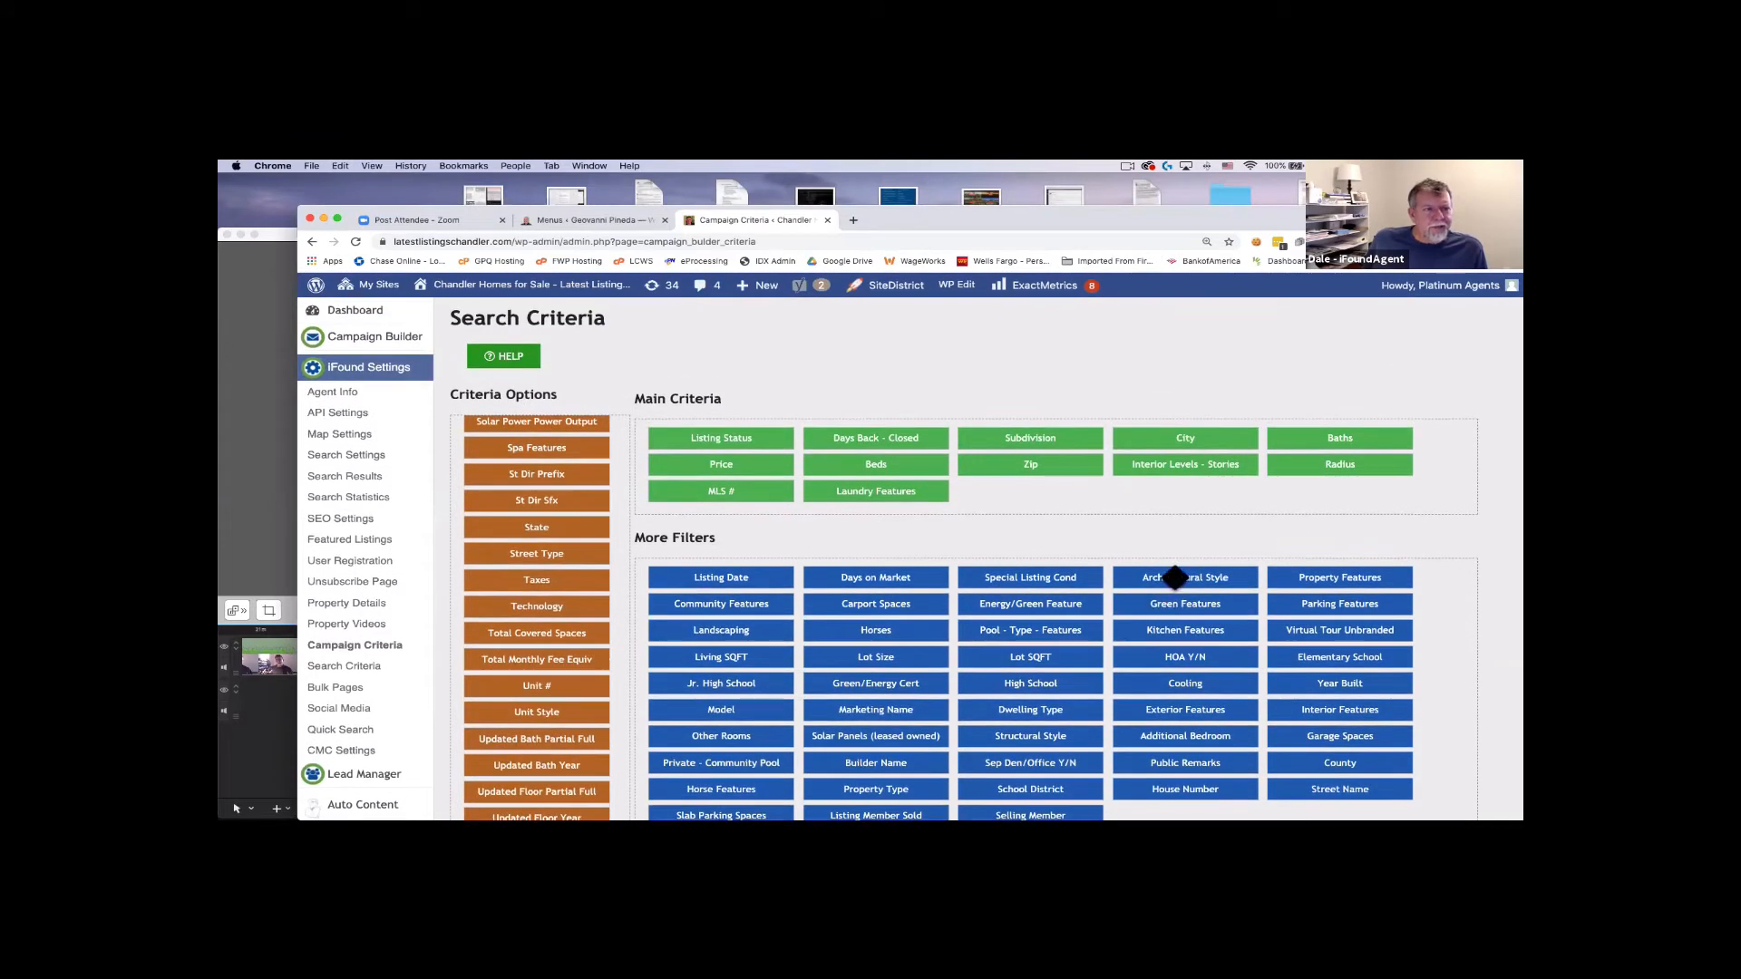
click(374, 399)
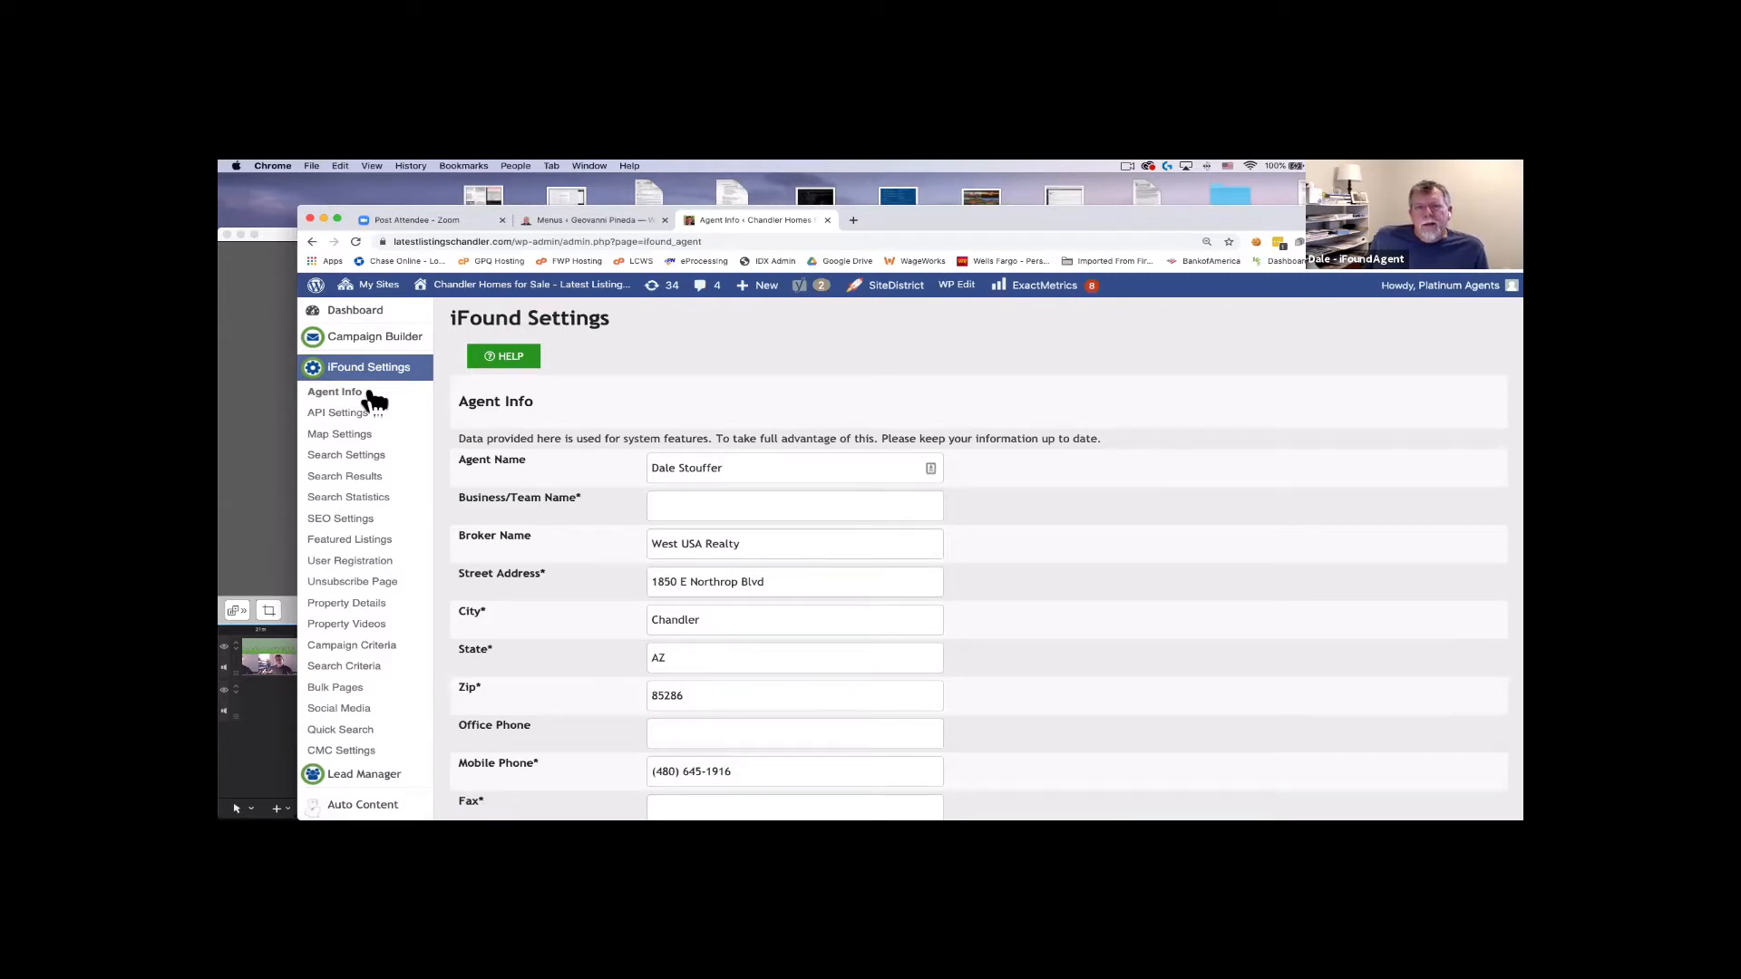
Scroll through the Agent Info form's name, broker, address, mobile phone and e-mail fields.
scroll(437, 389, down, 3)
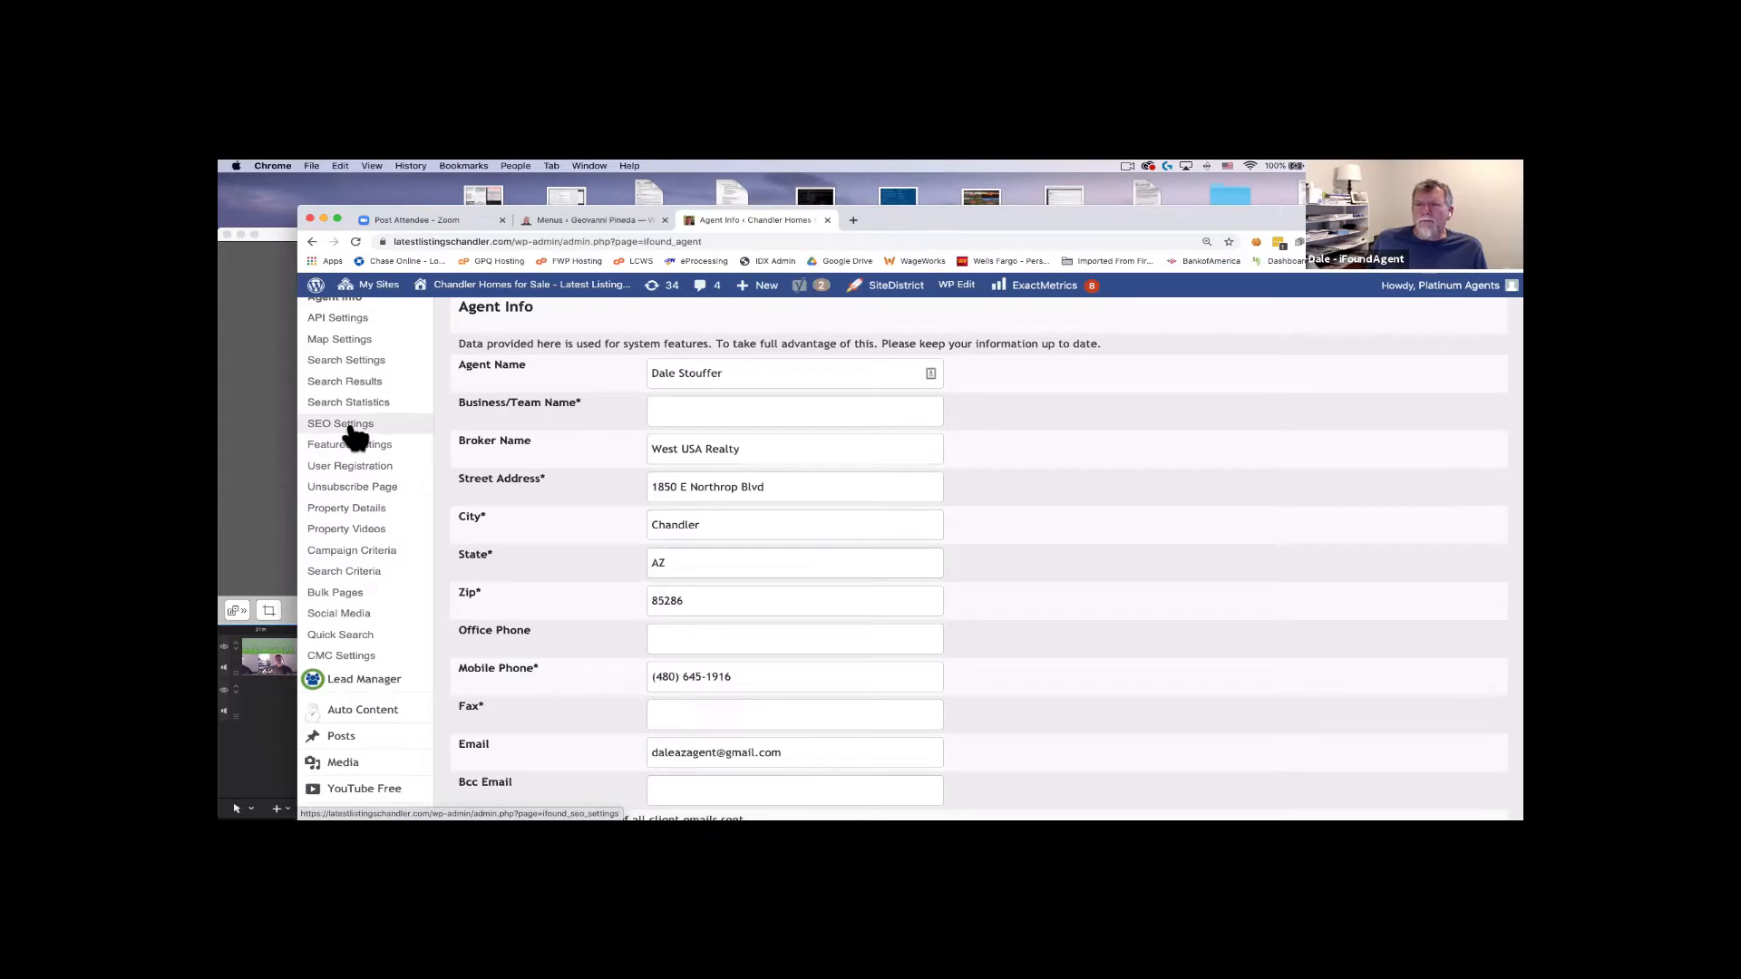
scroll(350, 436, down, 1)
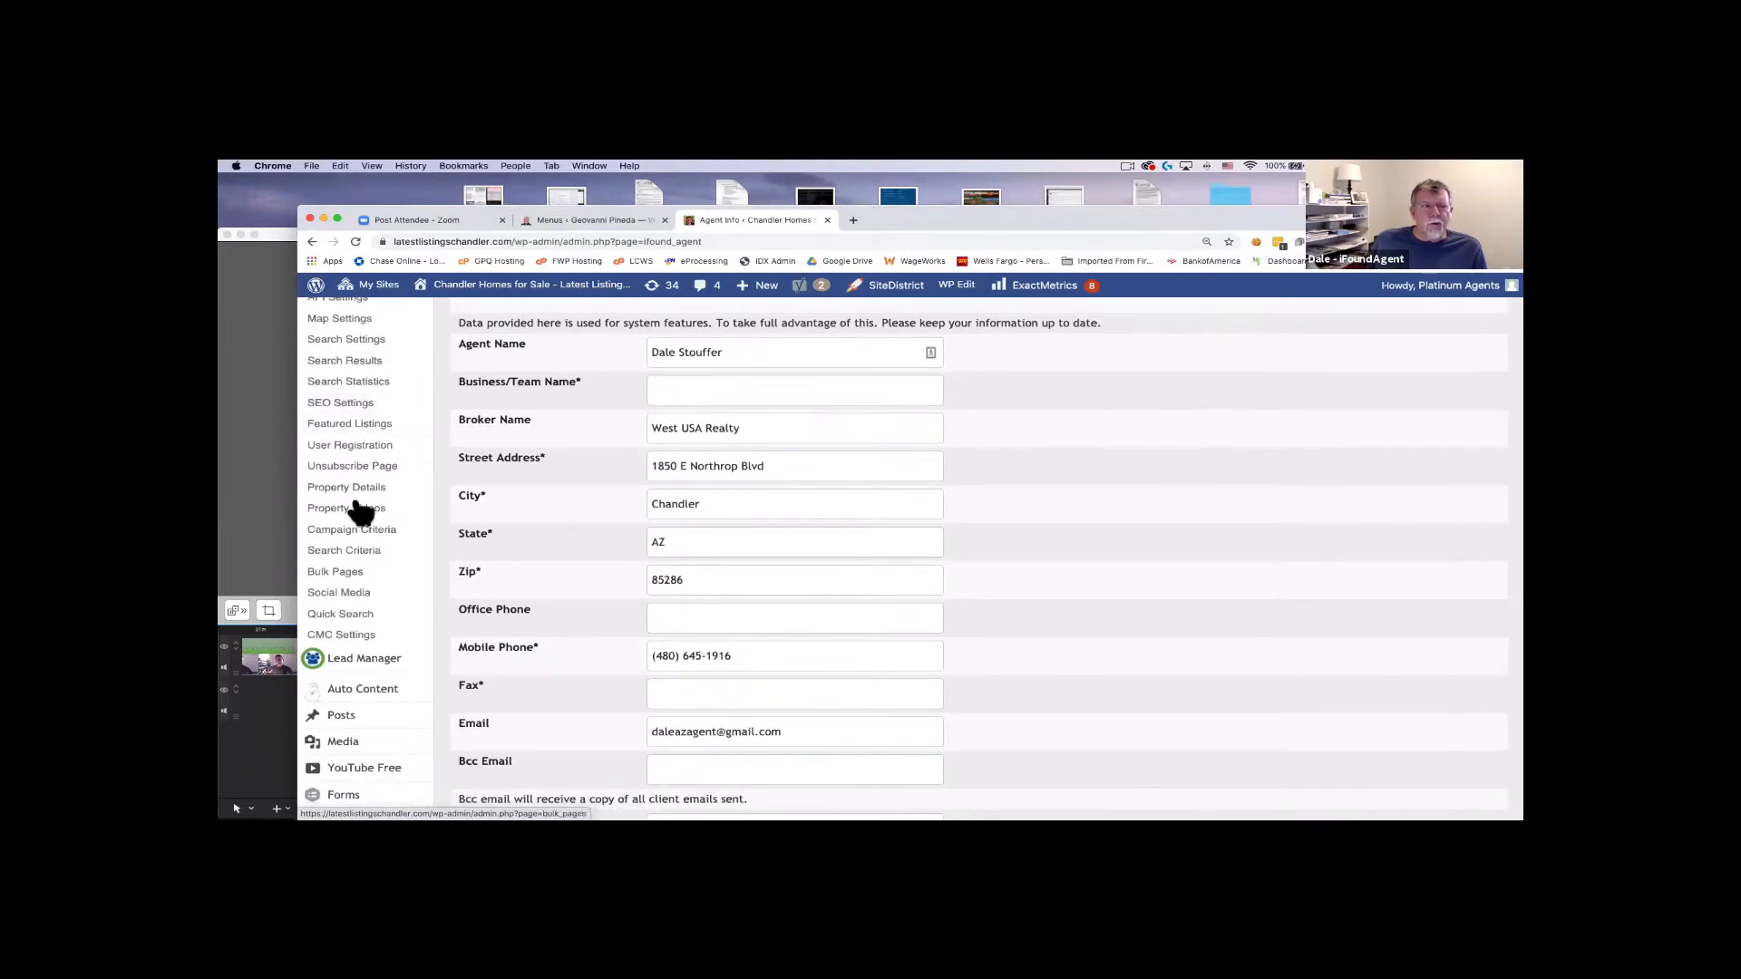
scroll(361, 498, up, 2)
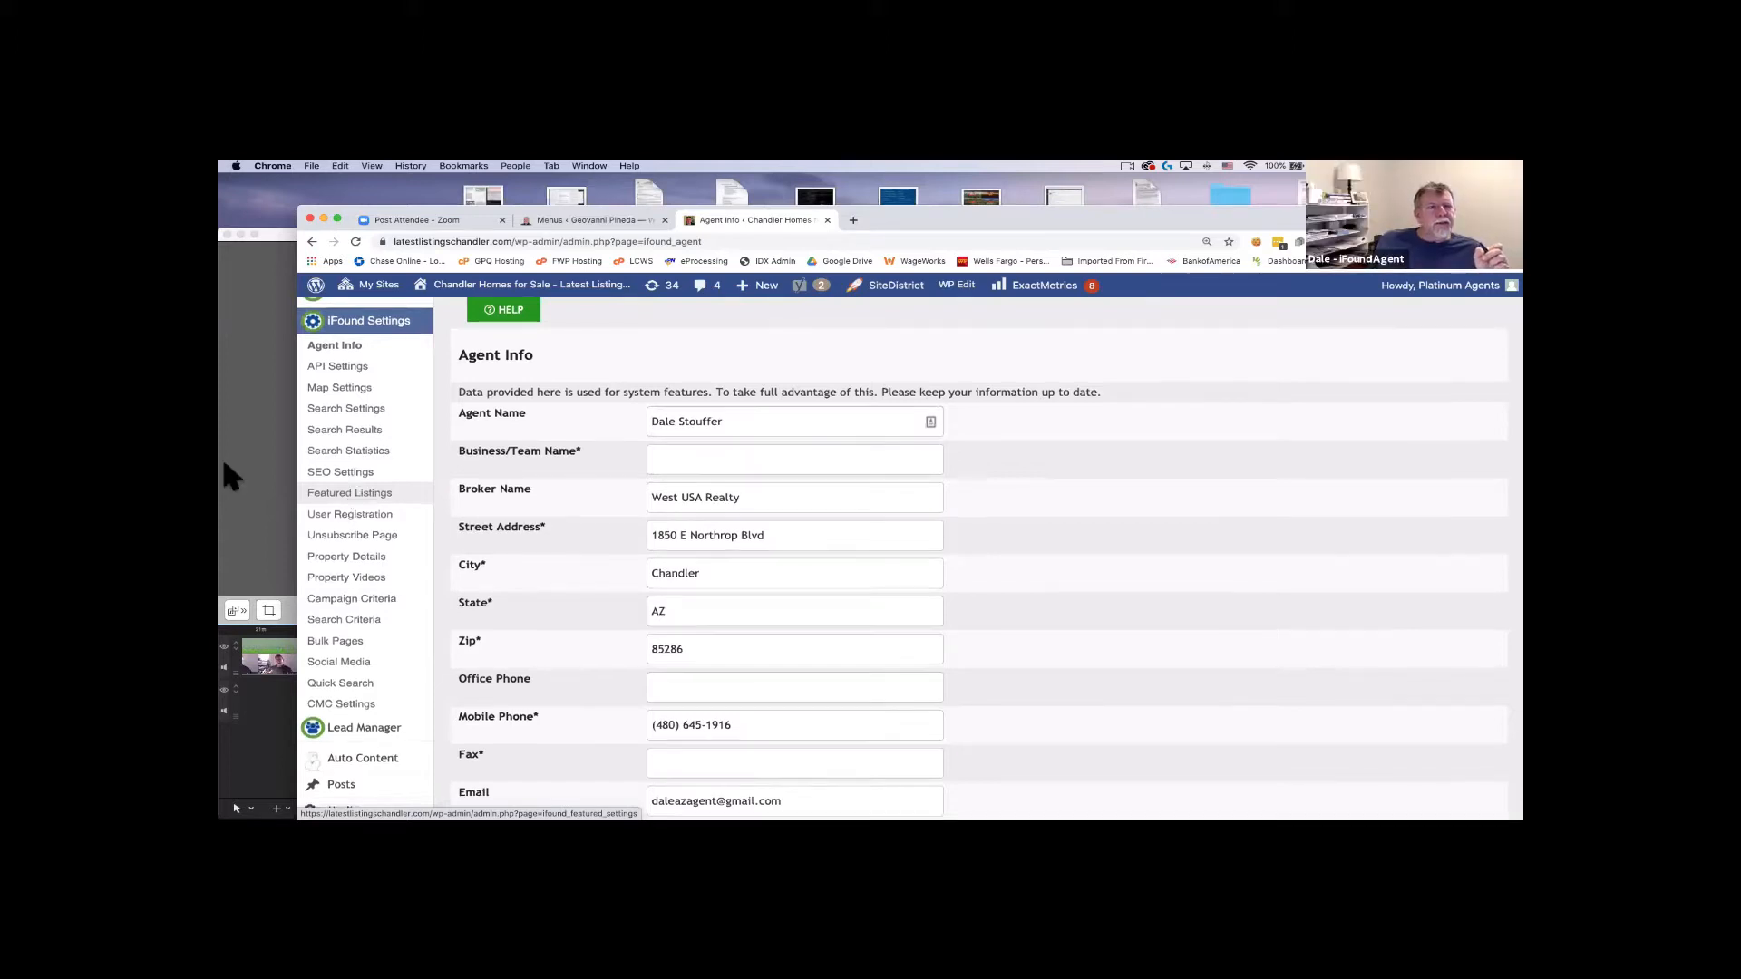
scroll(326, 454, up, 1)
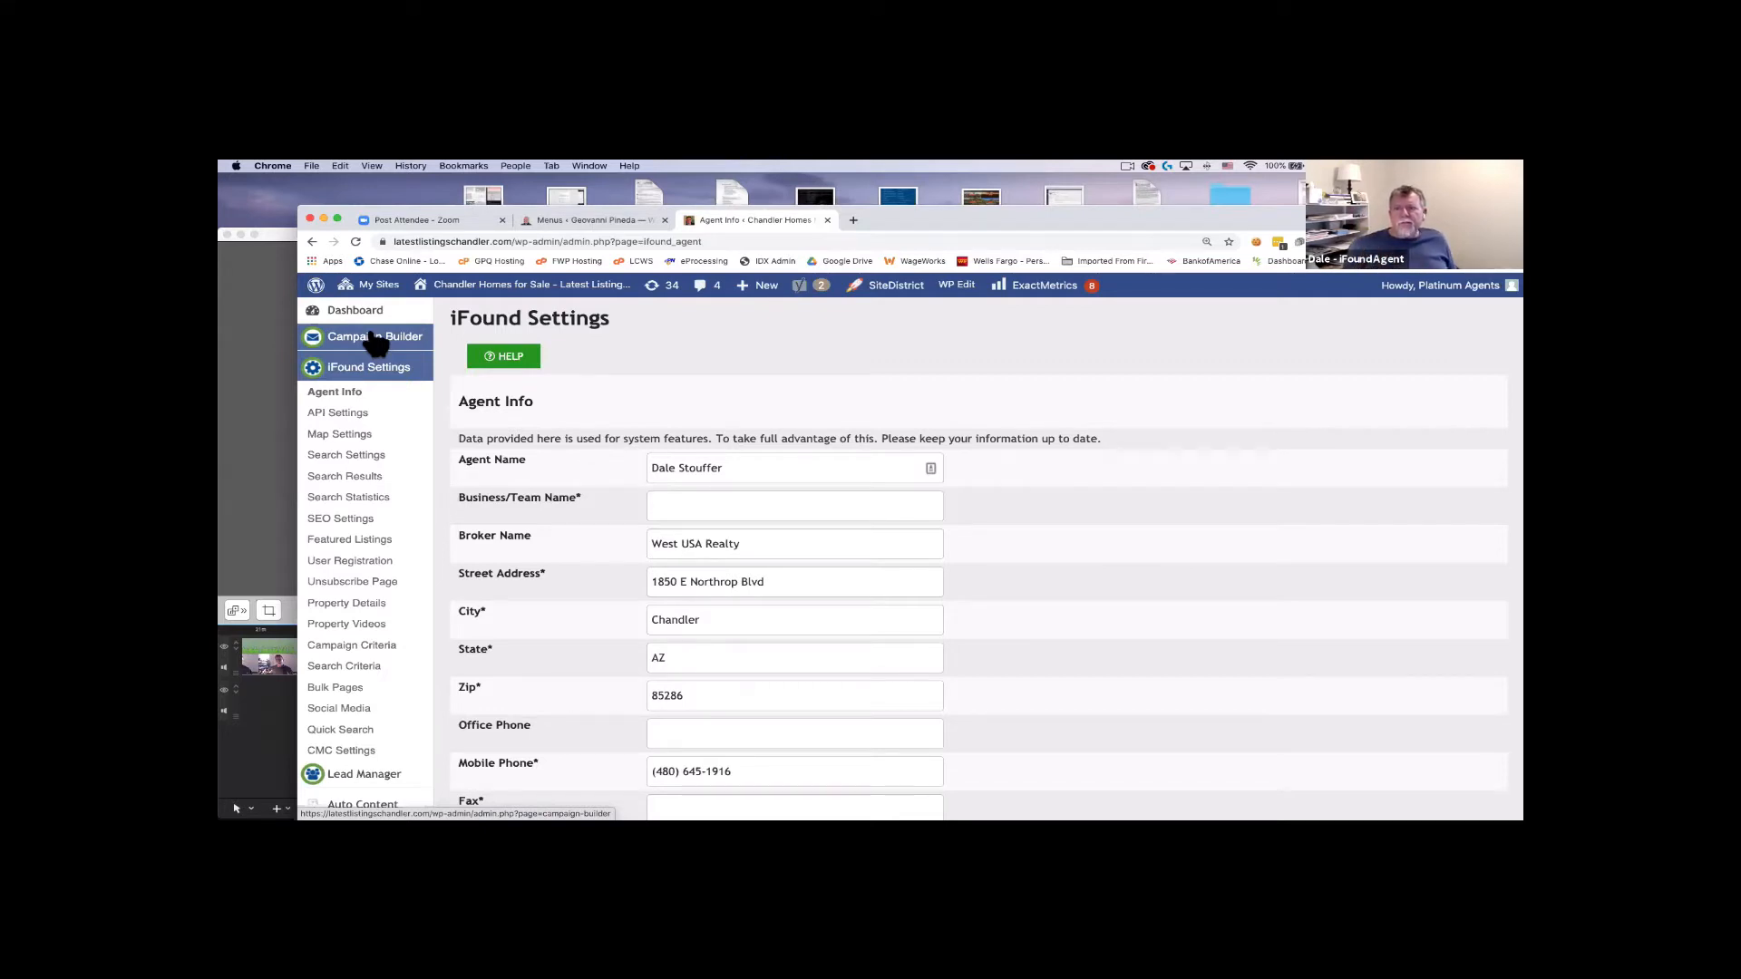
scroll(374, 343, down, 1)
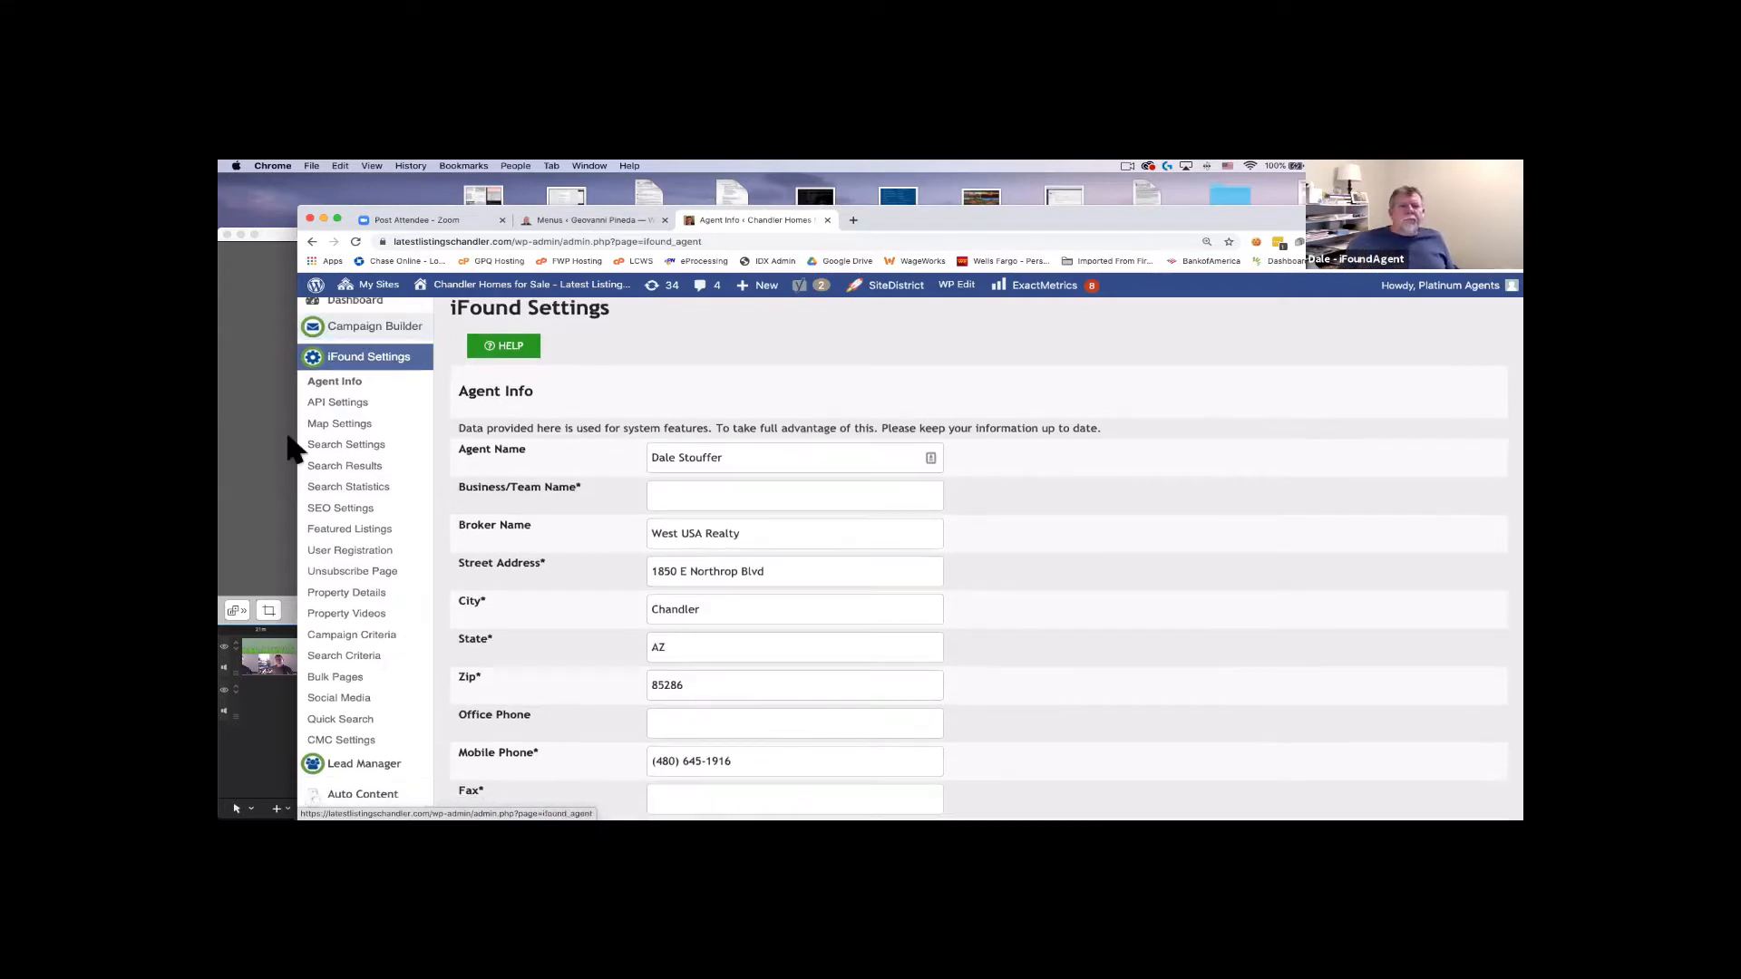
scroll(632, 385, up, 1)
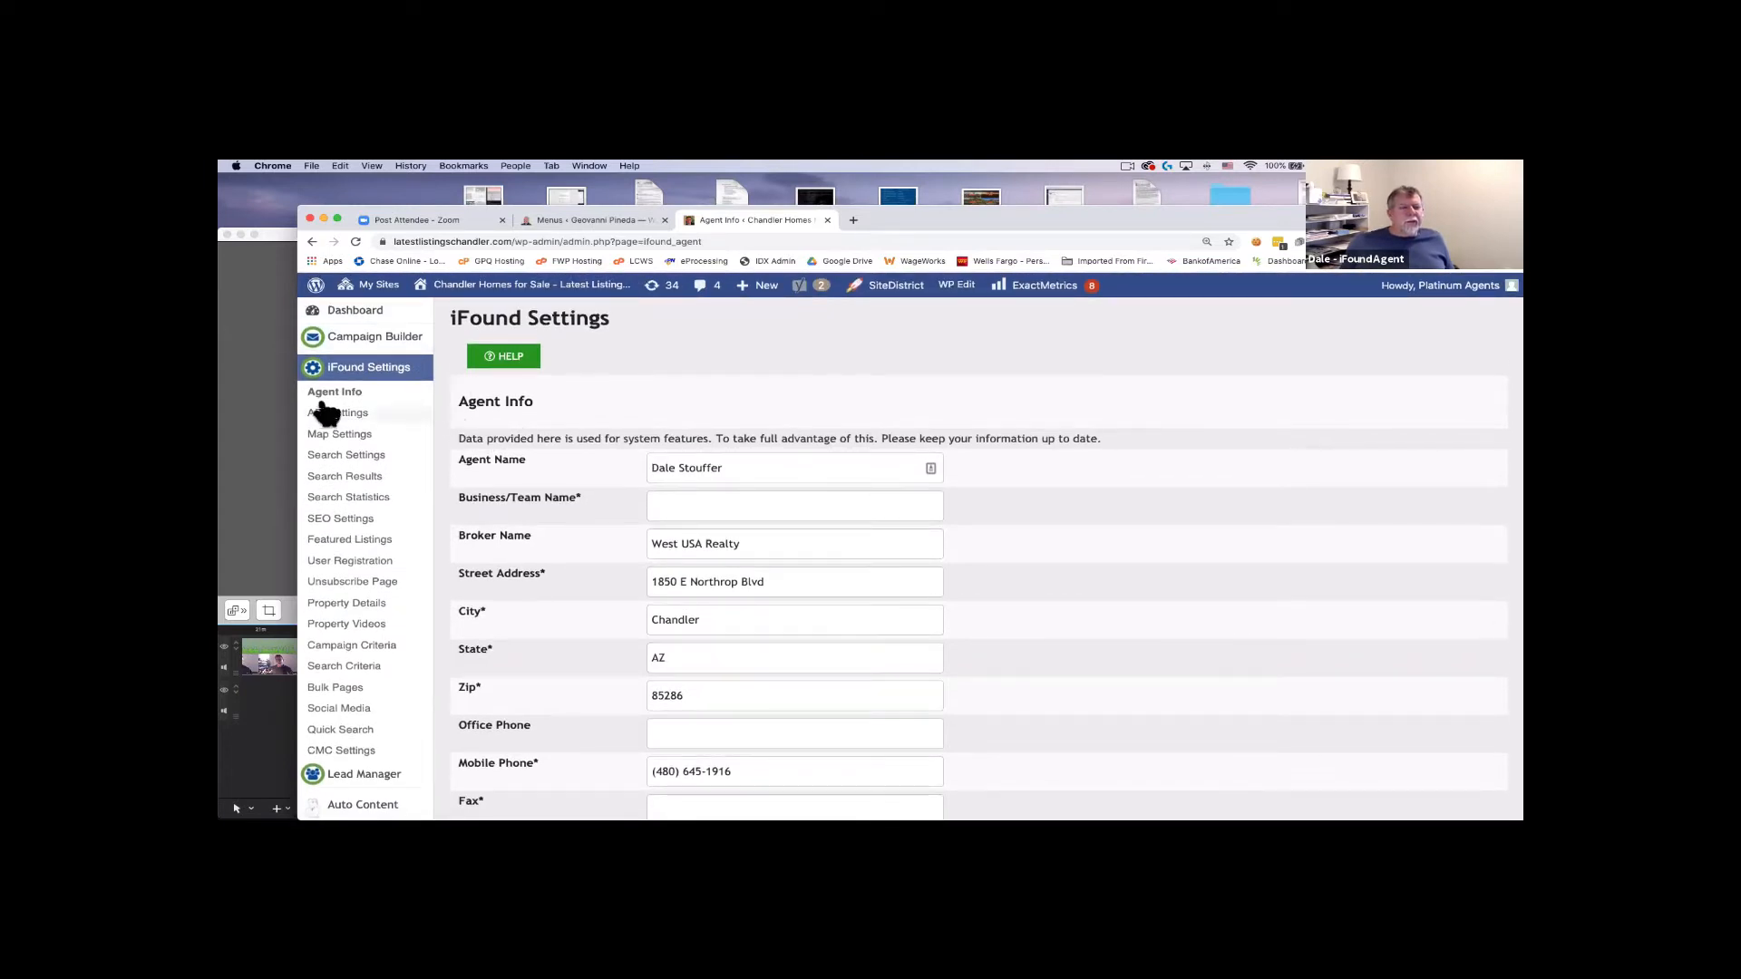
scroll(898, 462, down, 3)
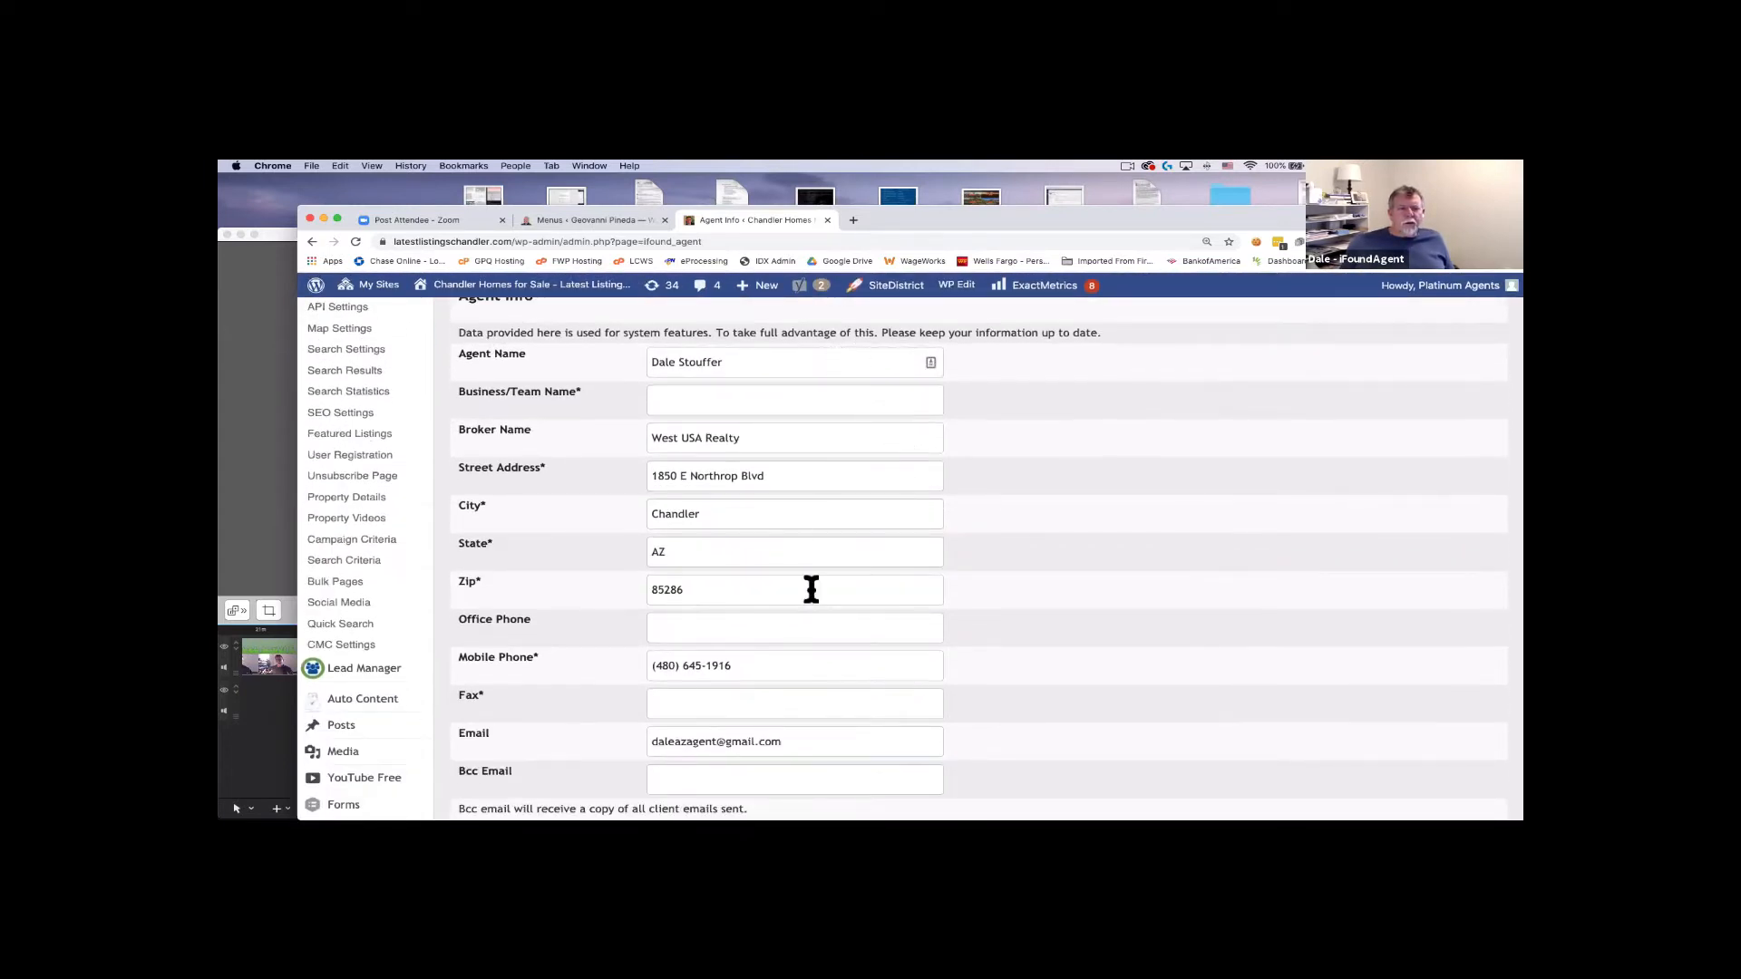
scroll(823, 613, down, 1)
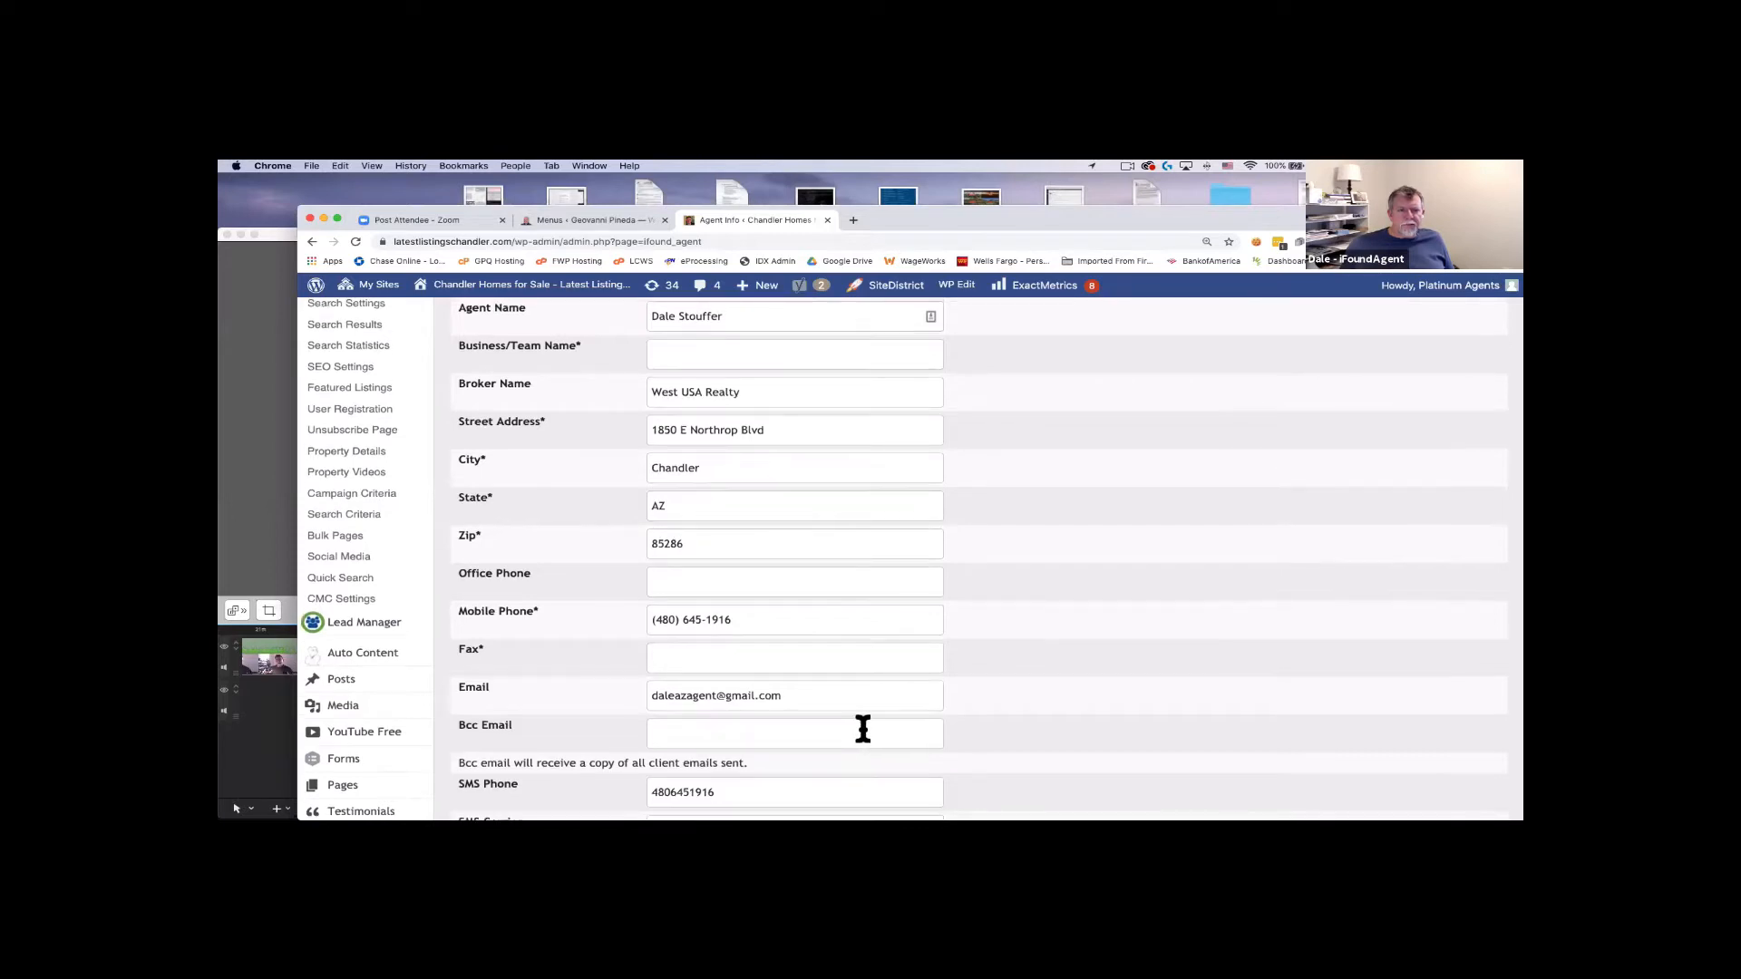
scroll(852, 689, up, 1)
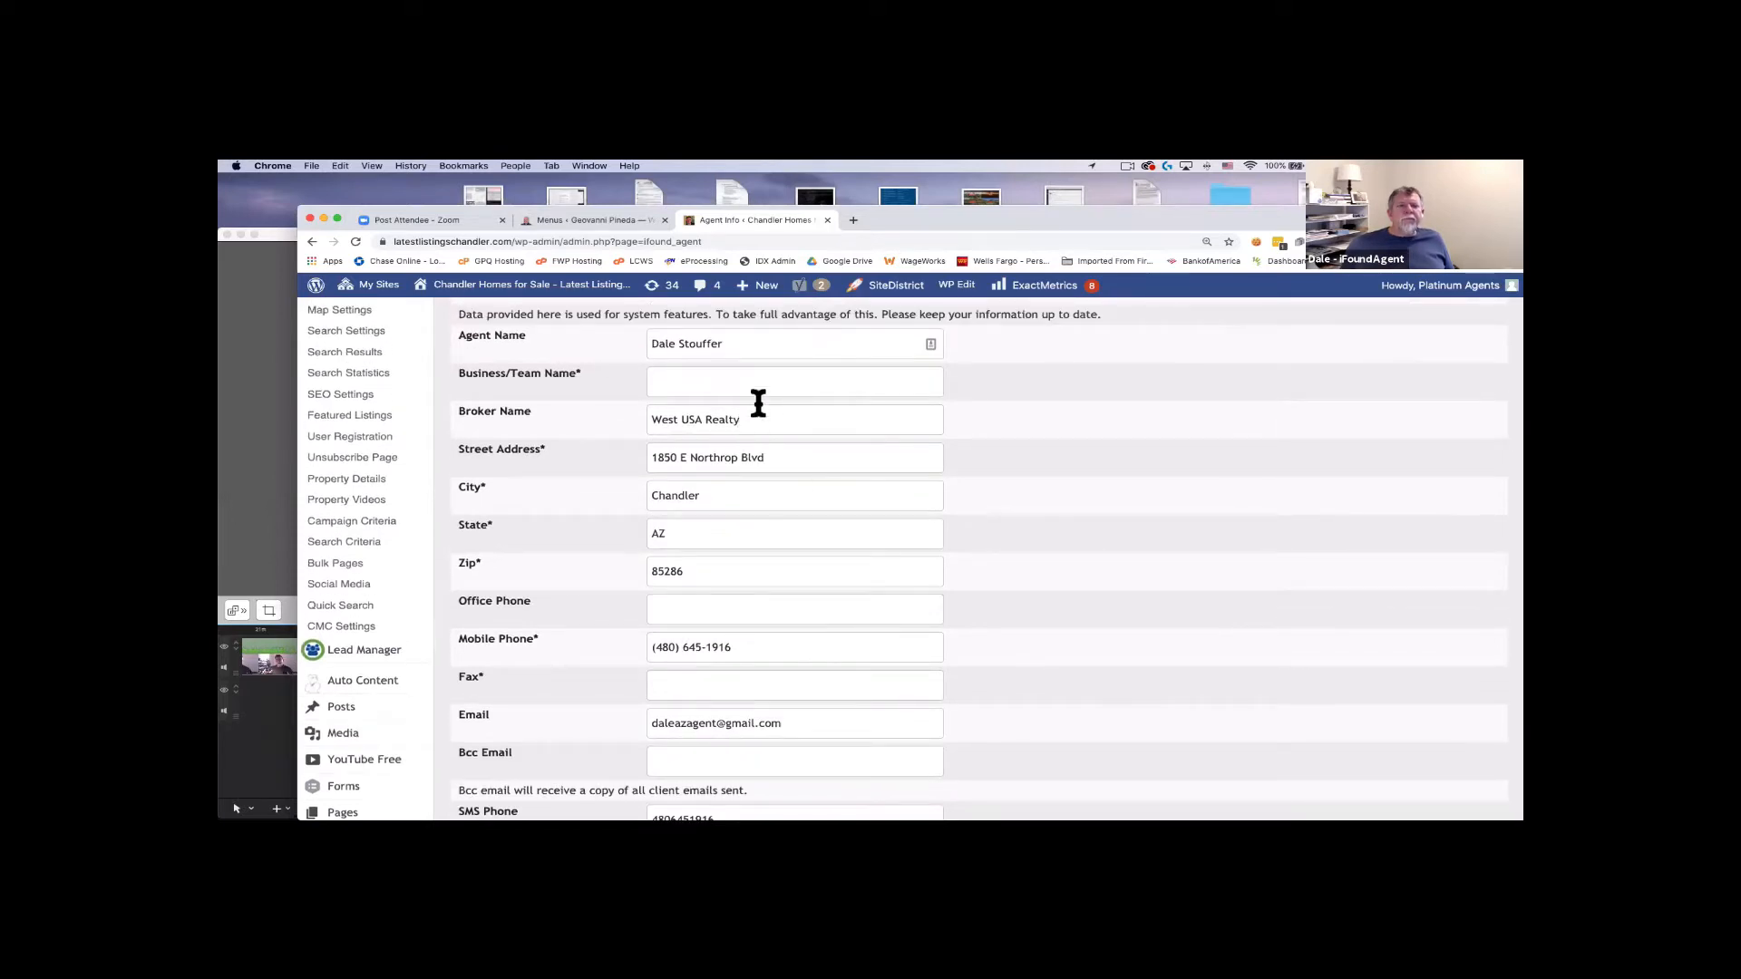
scroll(846, 488, down, 2)
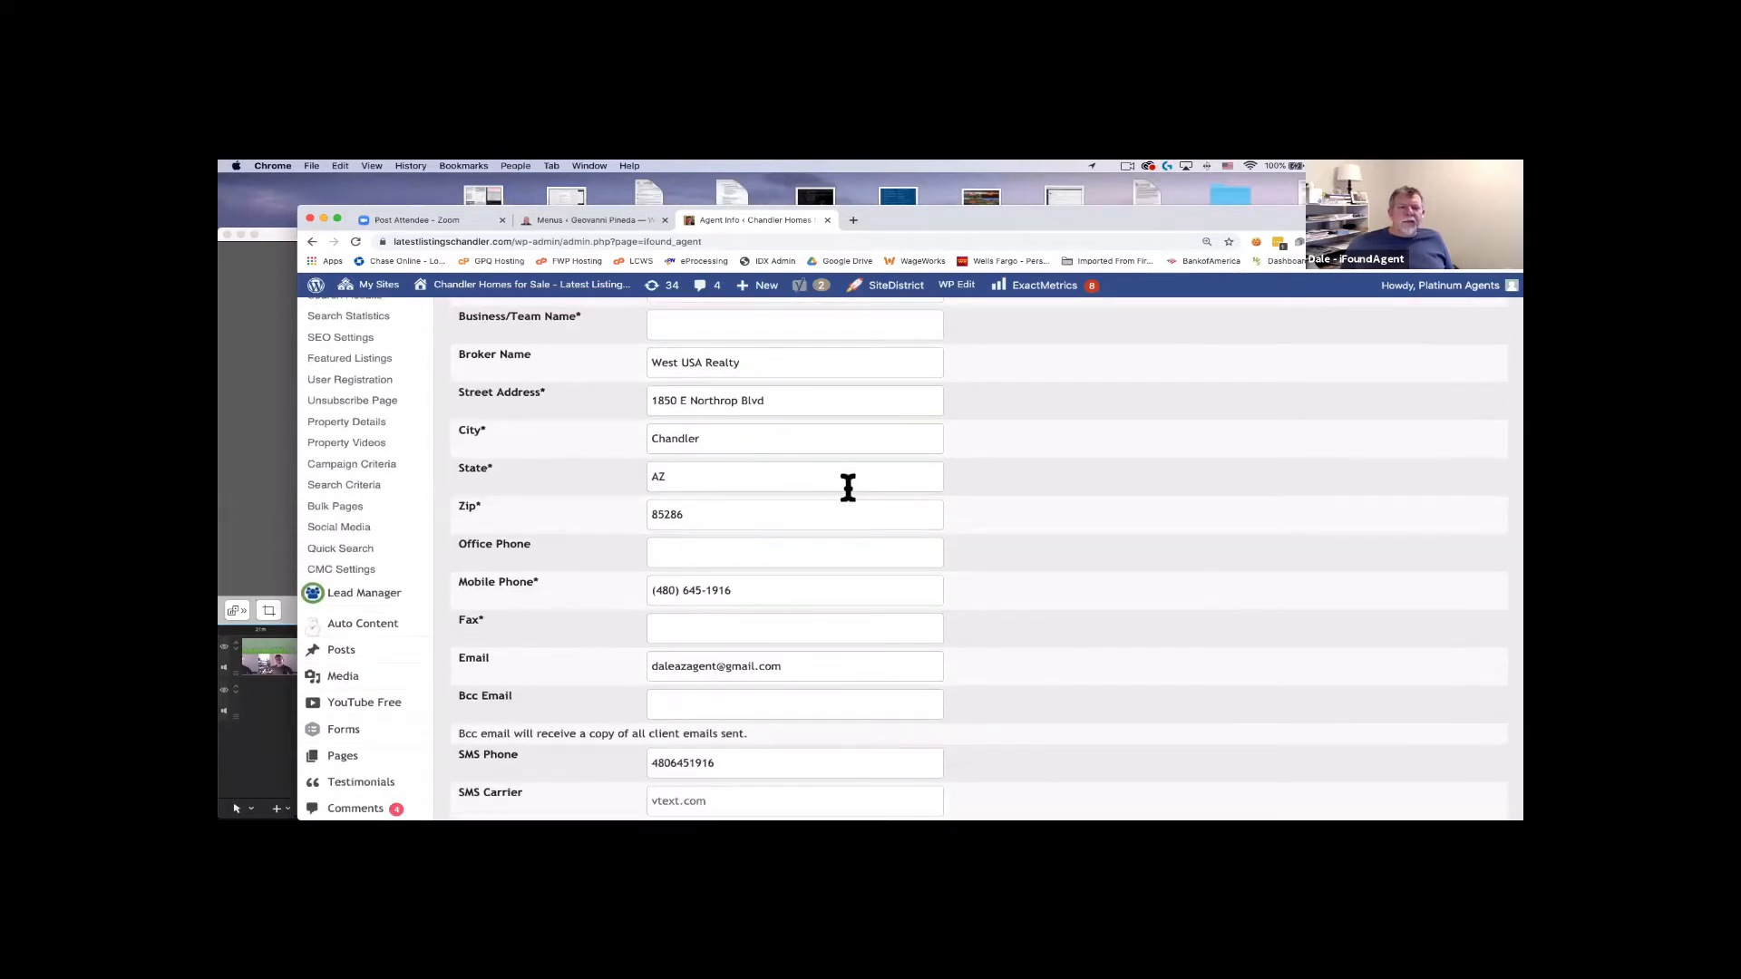
scroll(866, 548, down, 8)
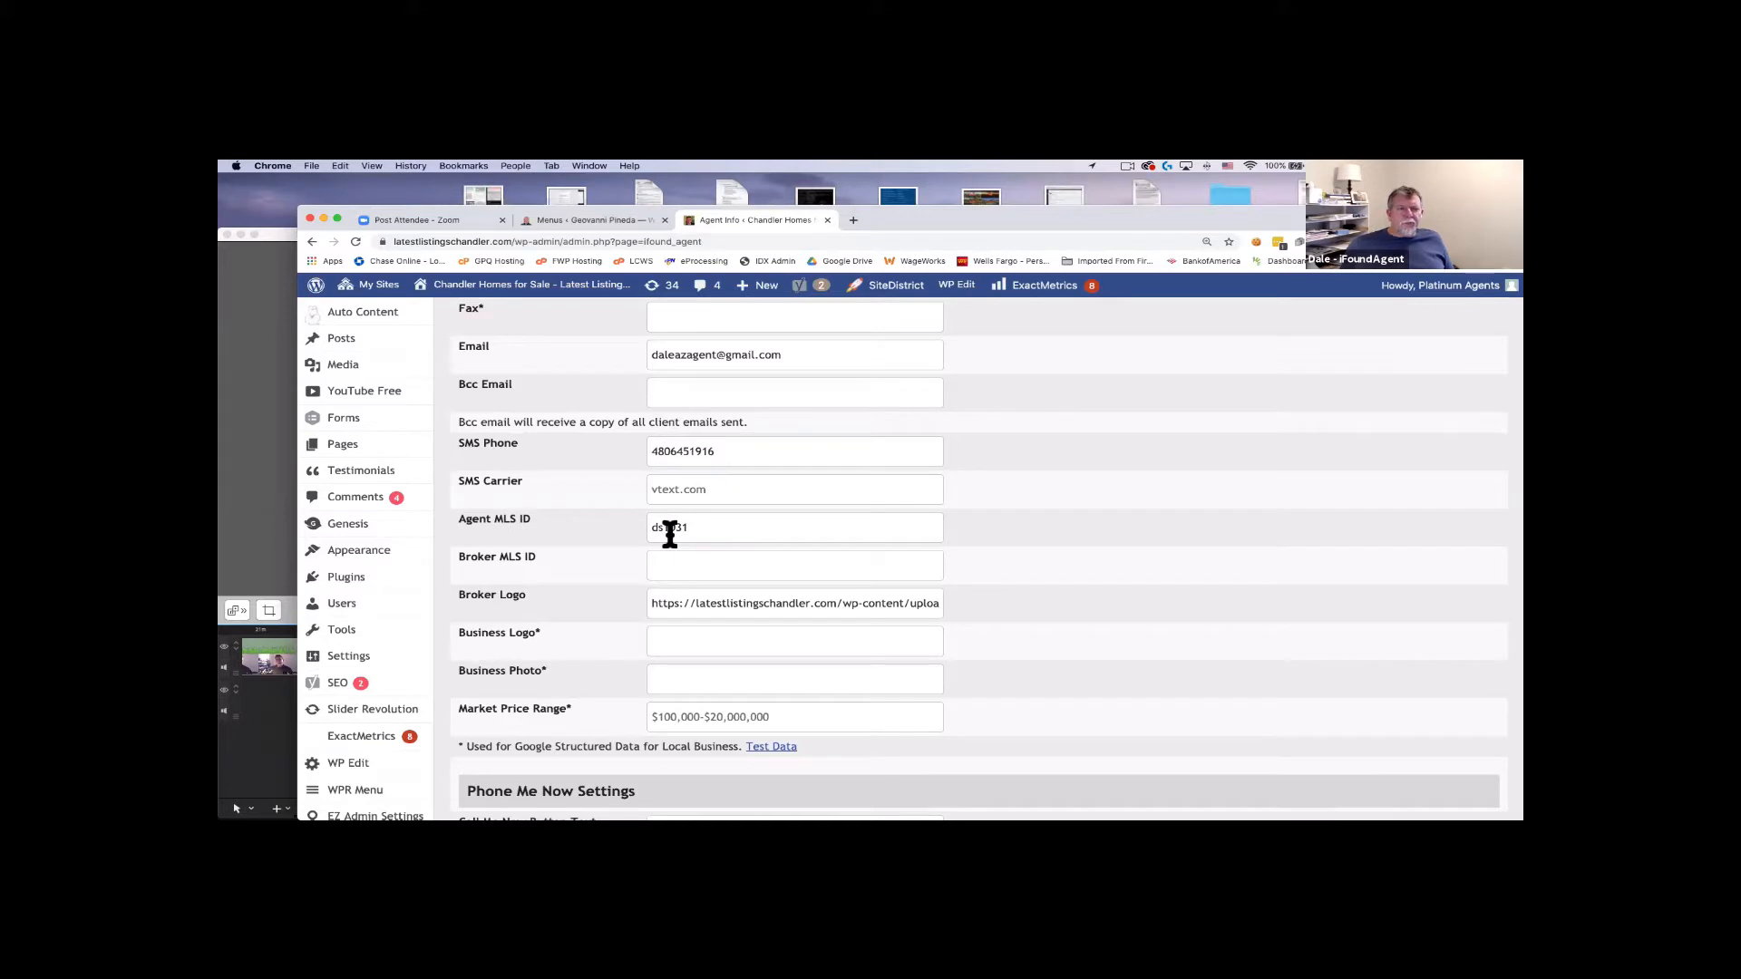
scroll(669, 533, down, 1)
scroll(669, 535, down, 5)
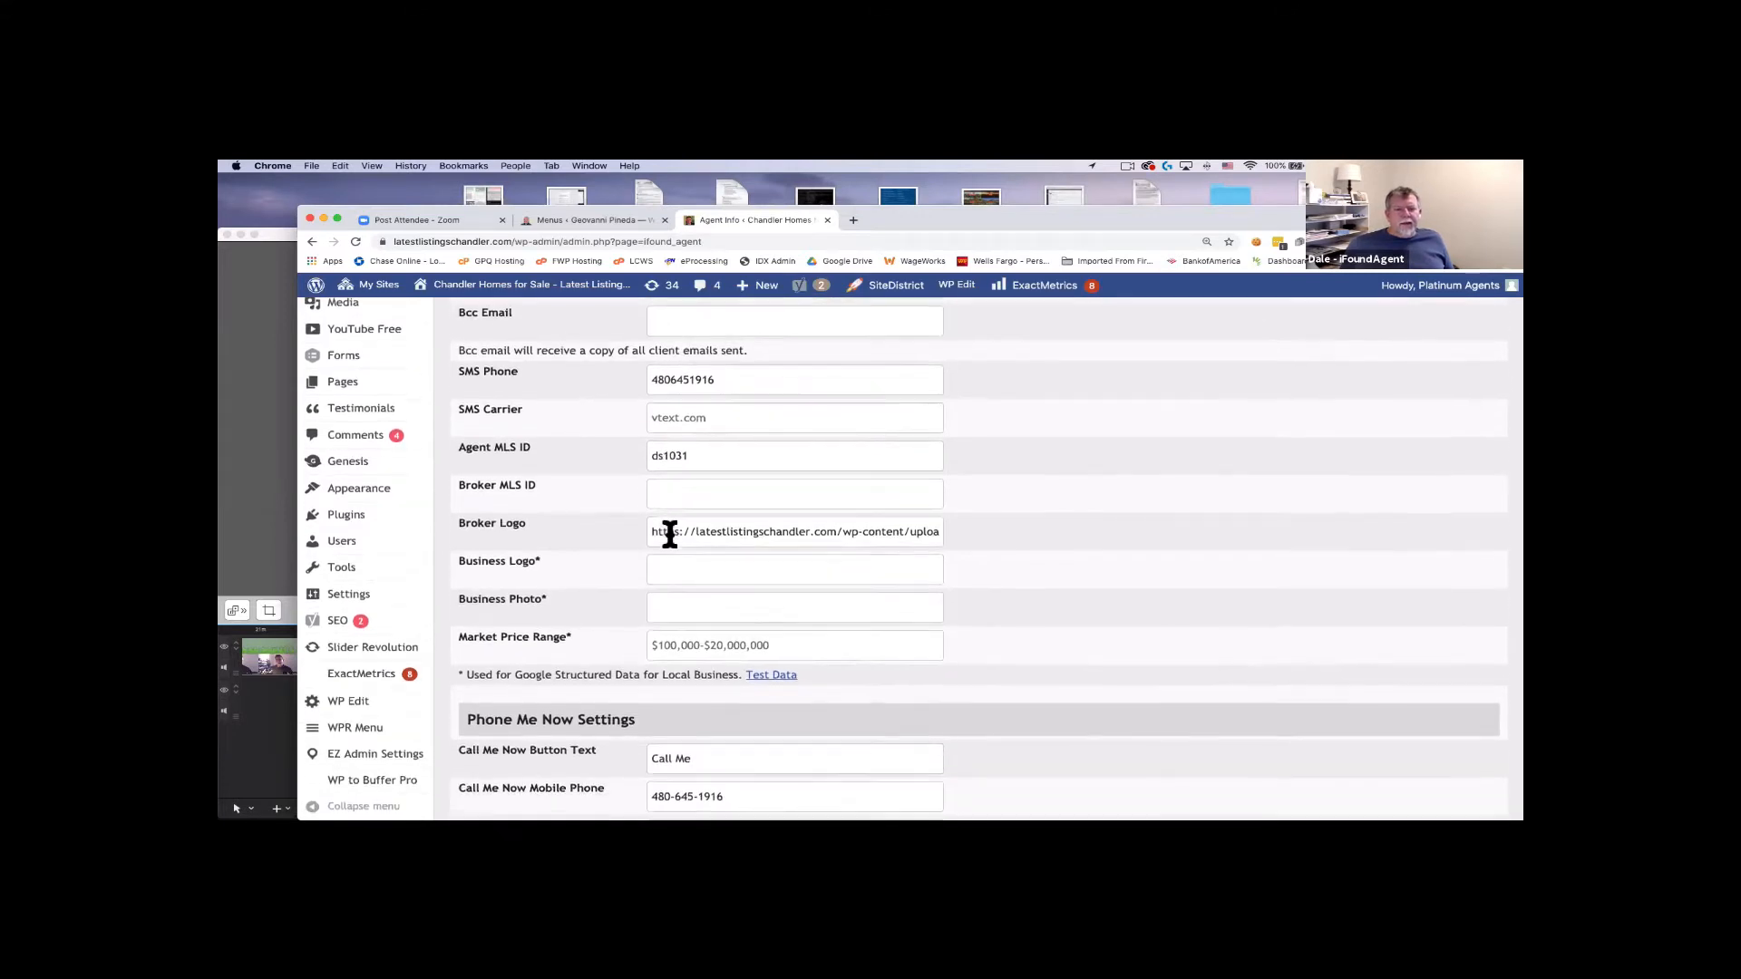
scroll(669, 533, down, 5)
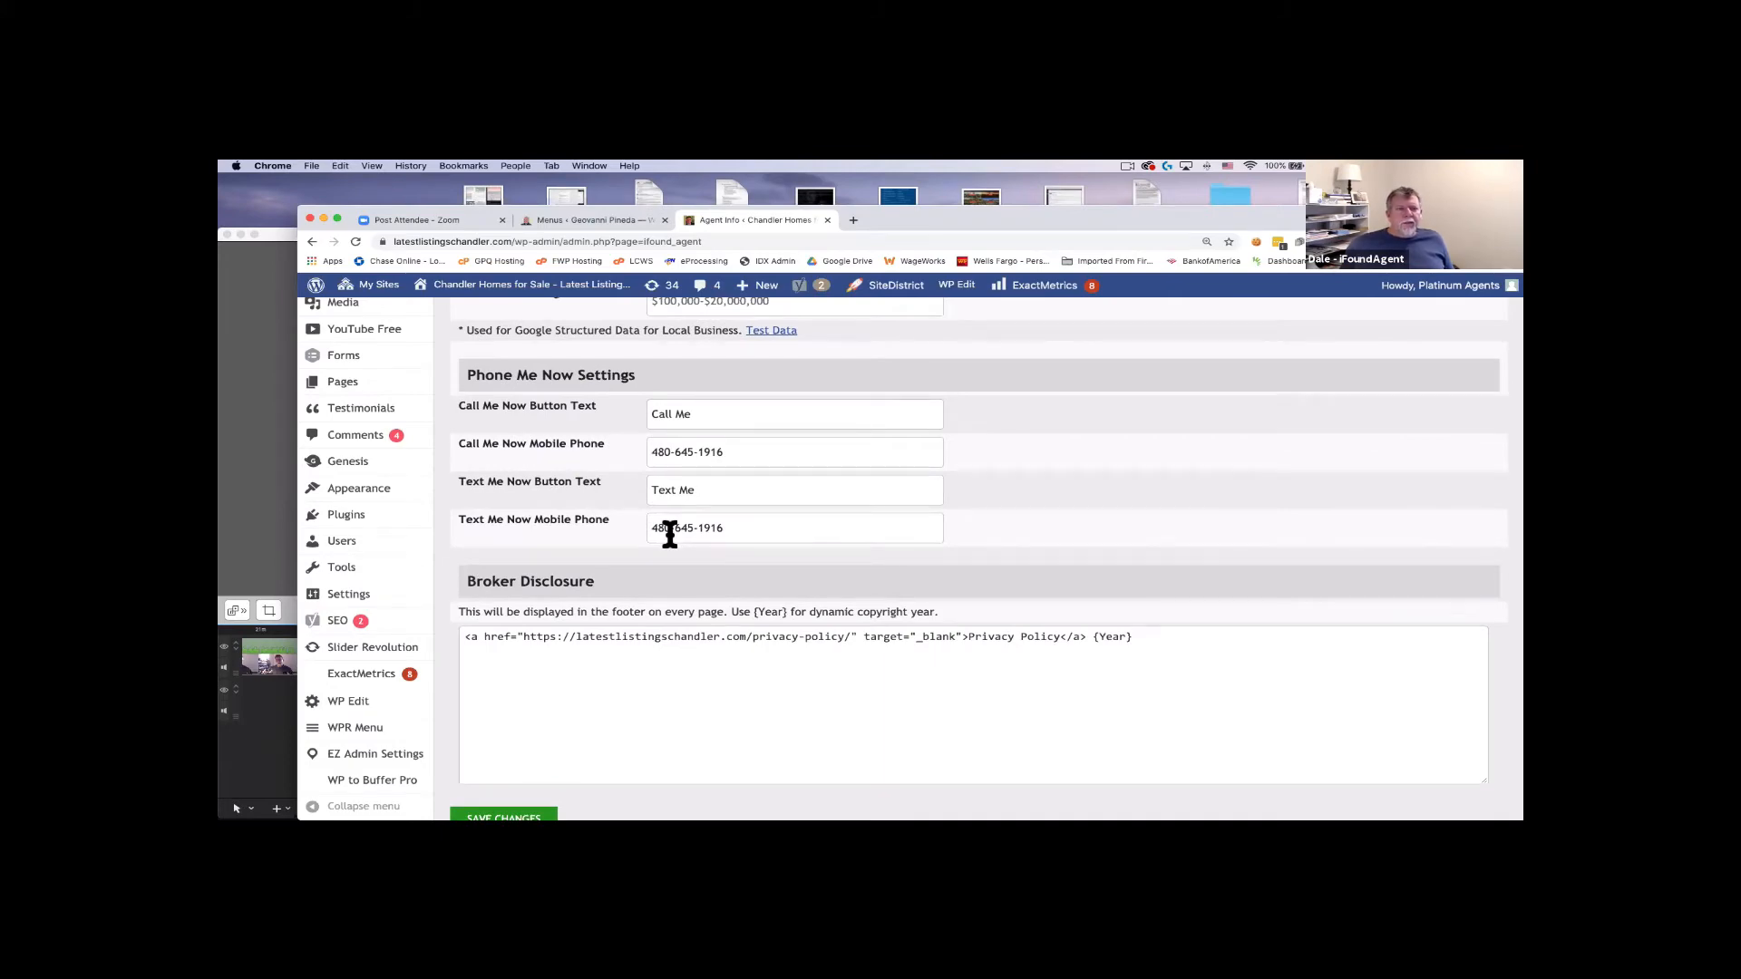
scroll(669, 535, up, 13)
scroll(669, 533, up, 2)
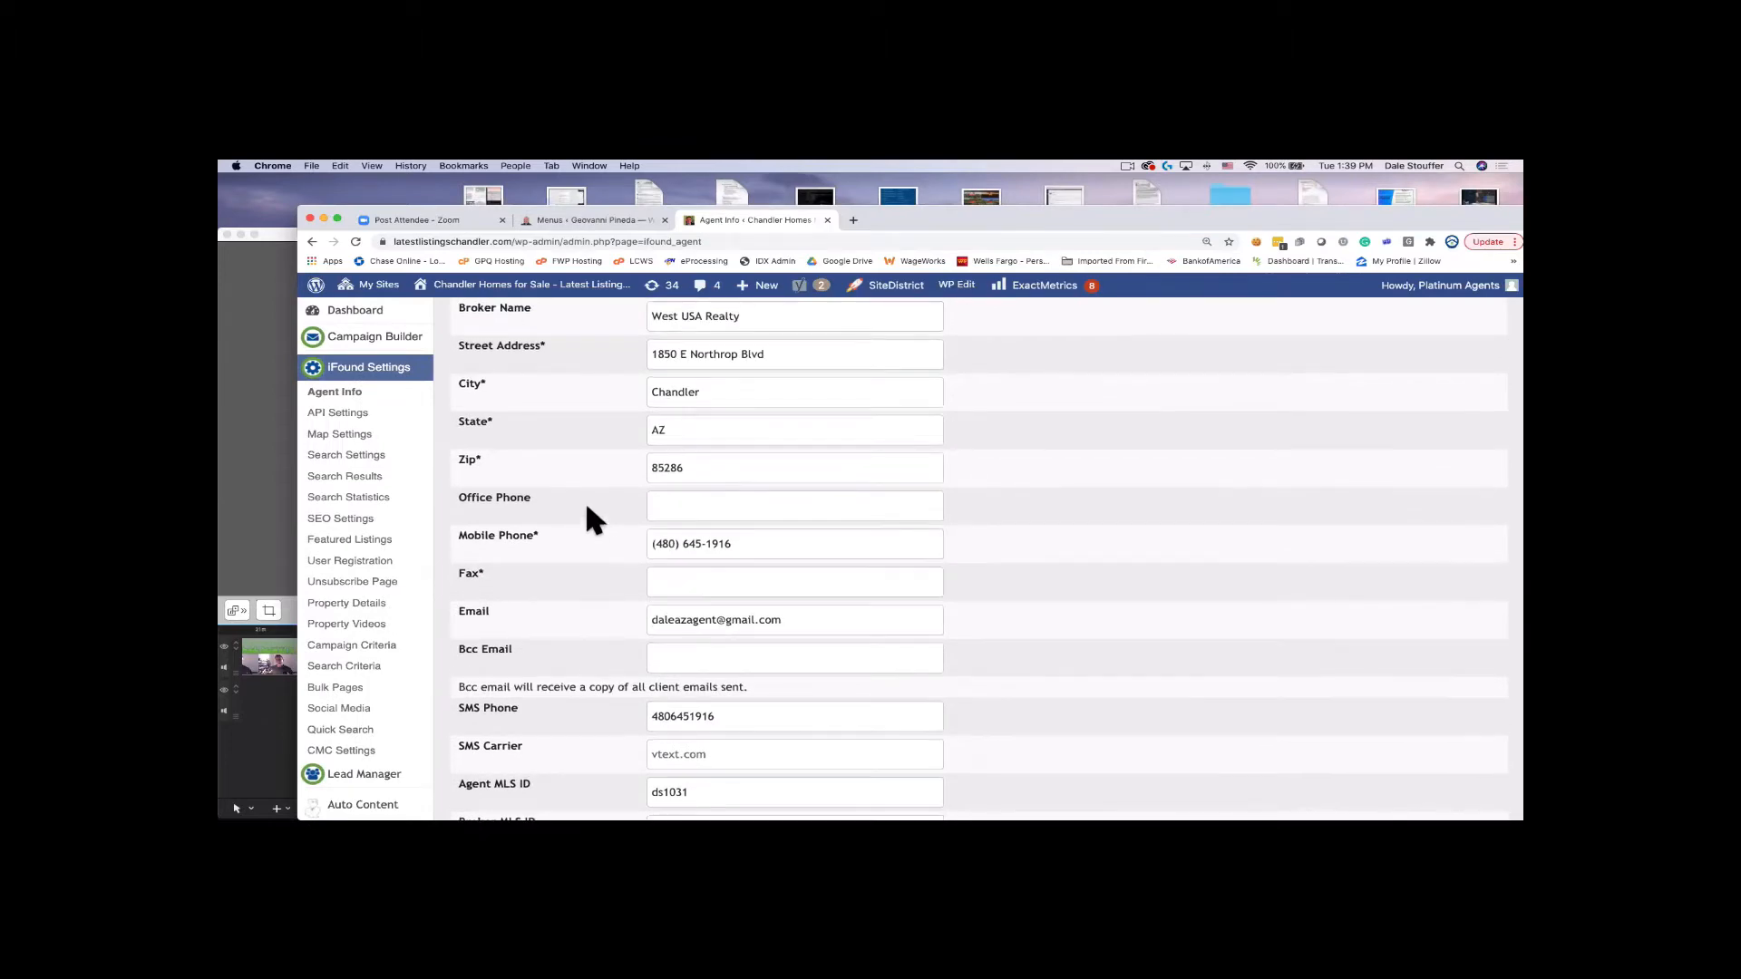
scroll(590, 516, up, 3)
scroll(591, 517, down, 6)
scroll(587, 510, down, 6)
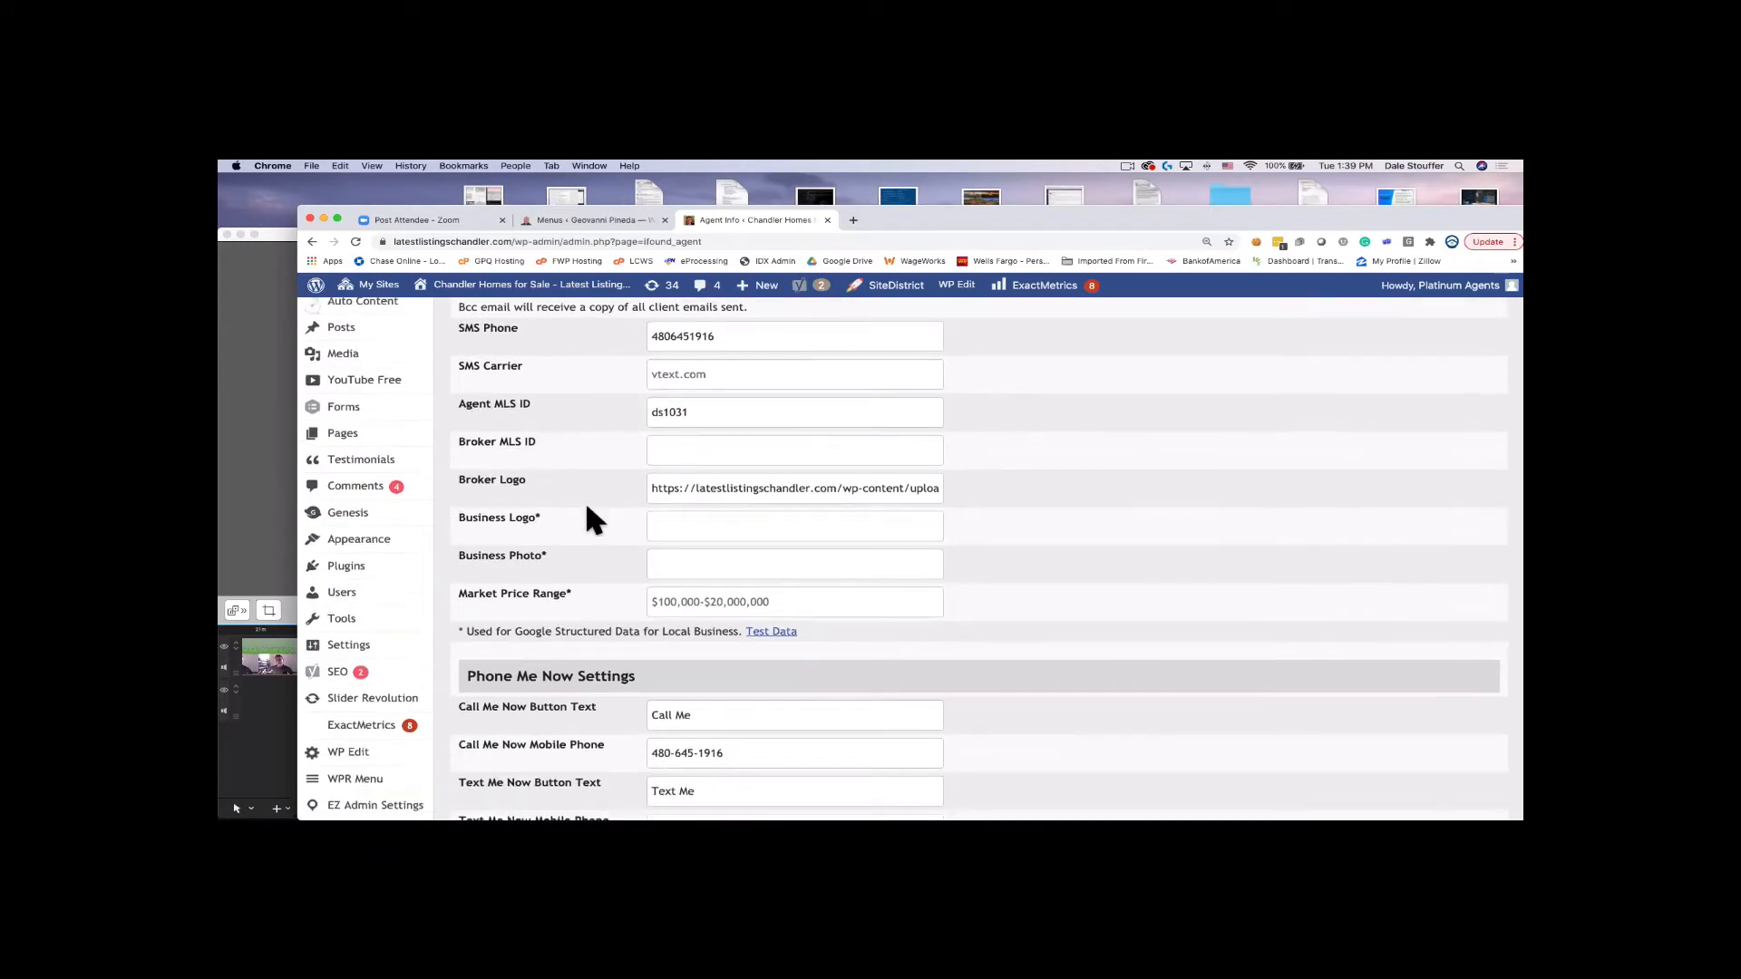
triple_click(754, 489)
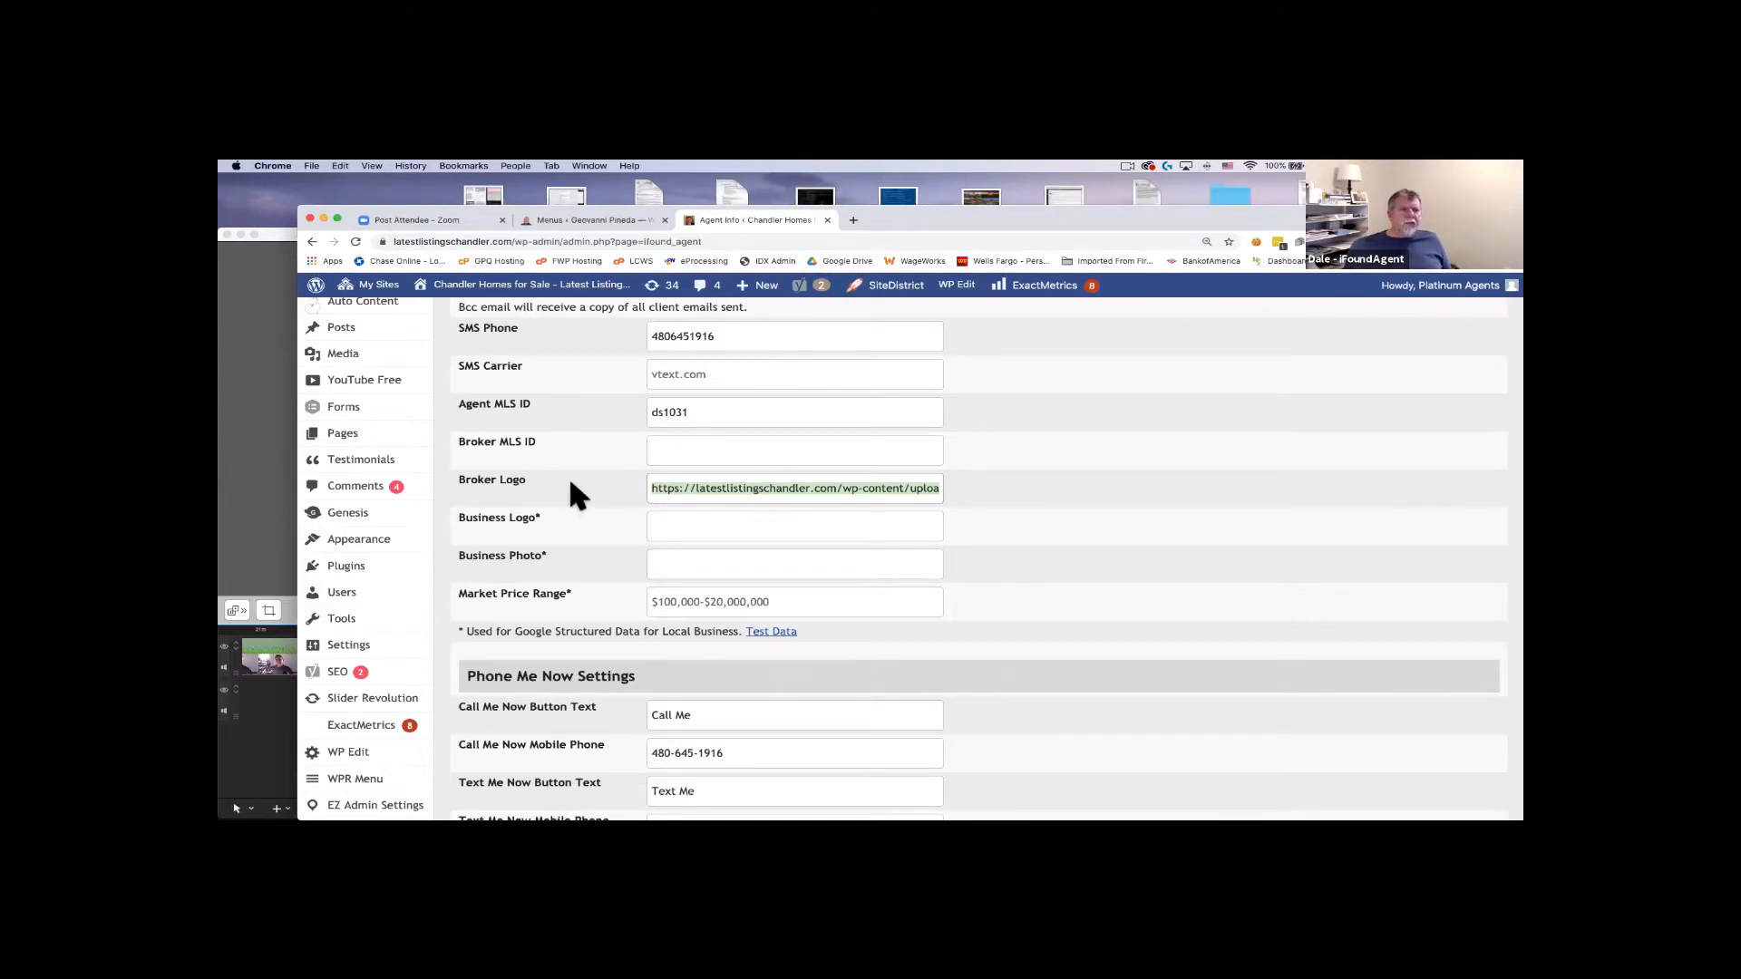
scroll(568, 480, up, 10)
scroll(572, 489, up, 5)
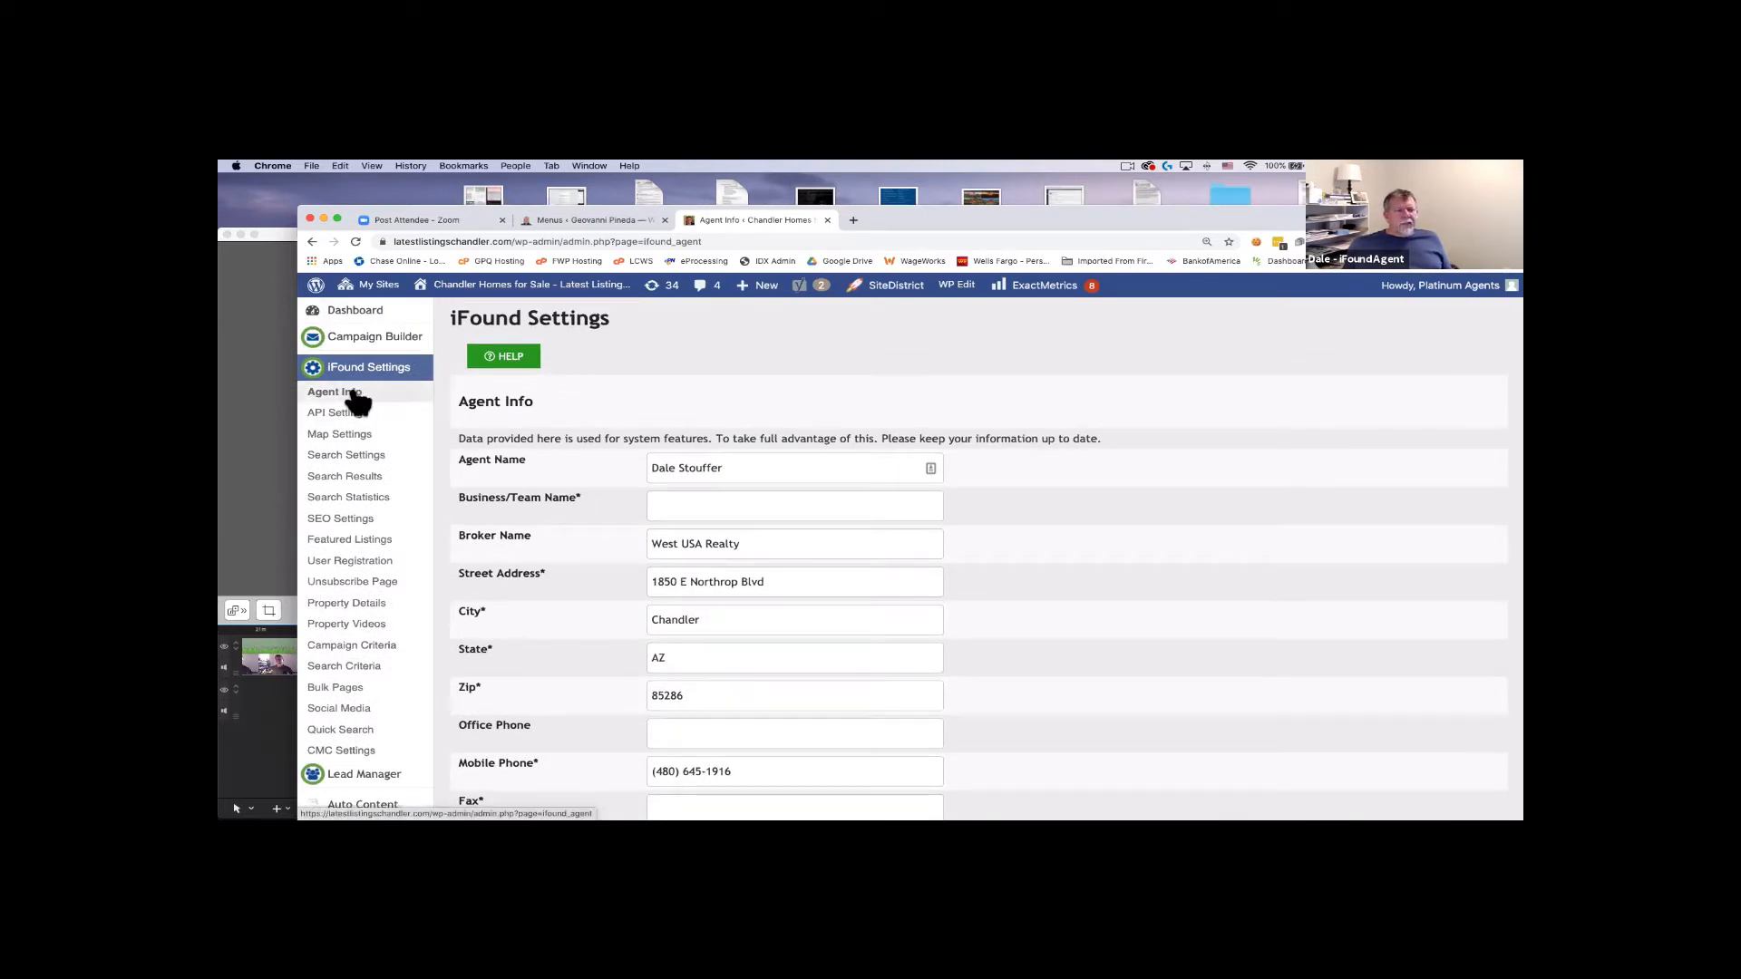
scroll(358, 402, down, 10)
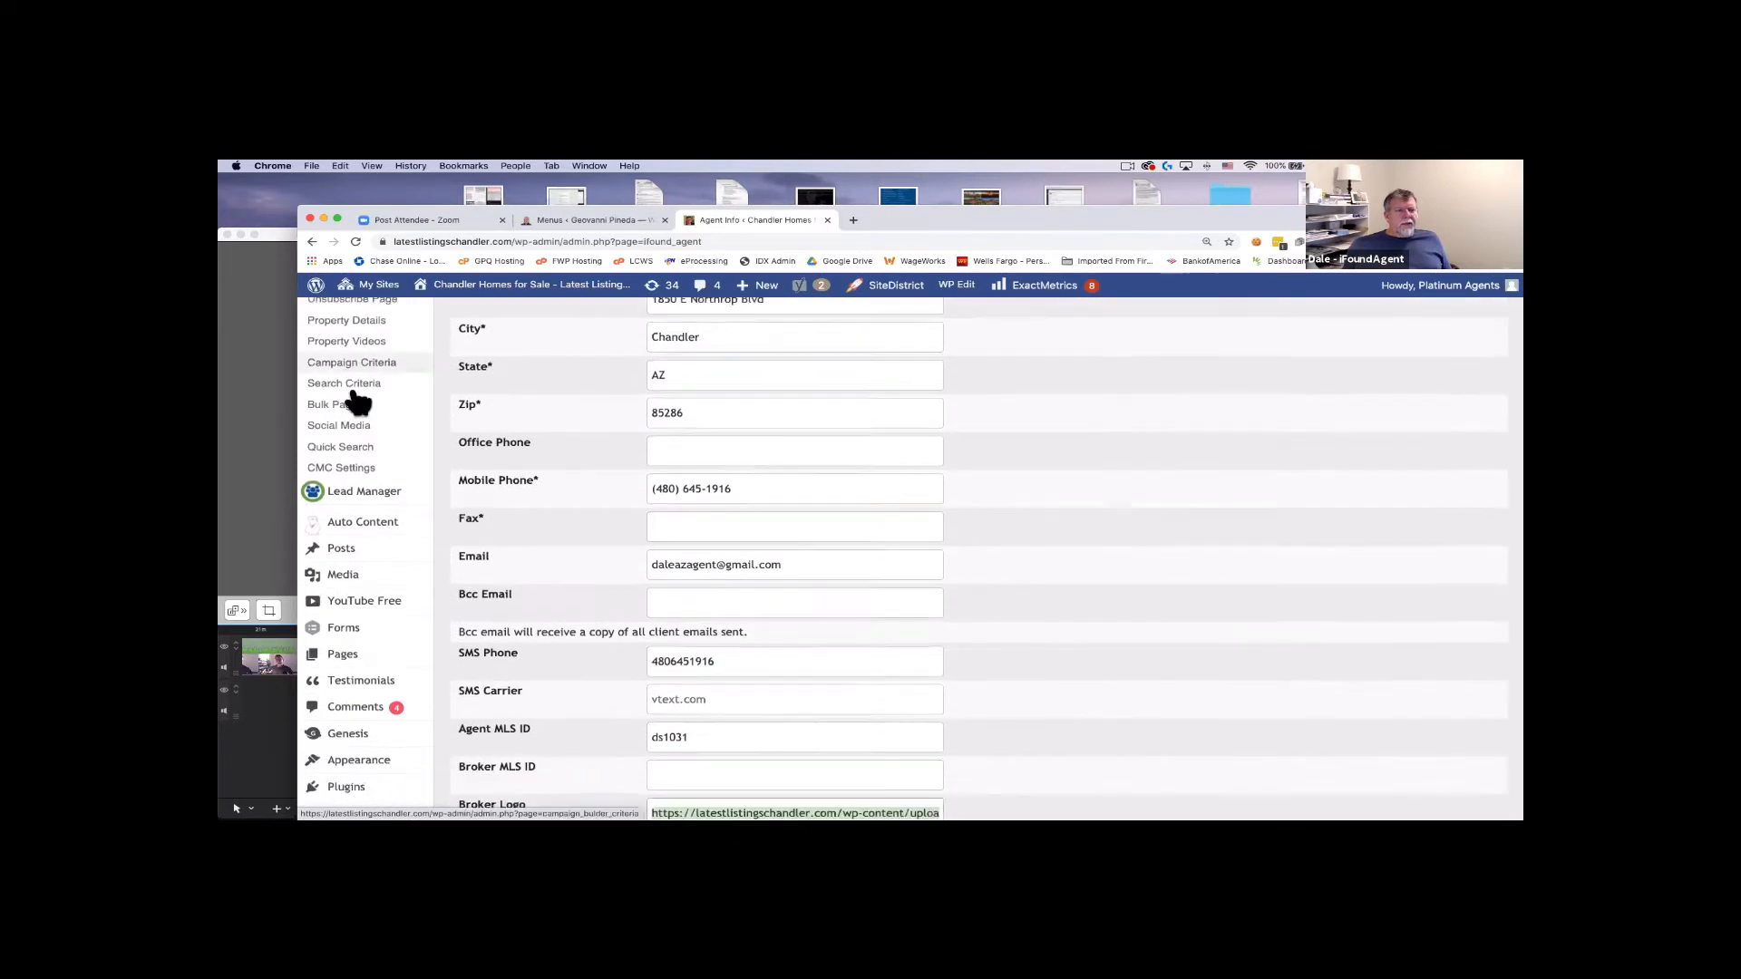
mouse_move(356, 413)
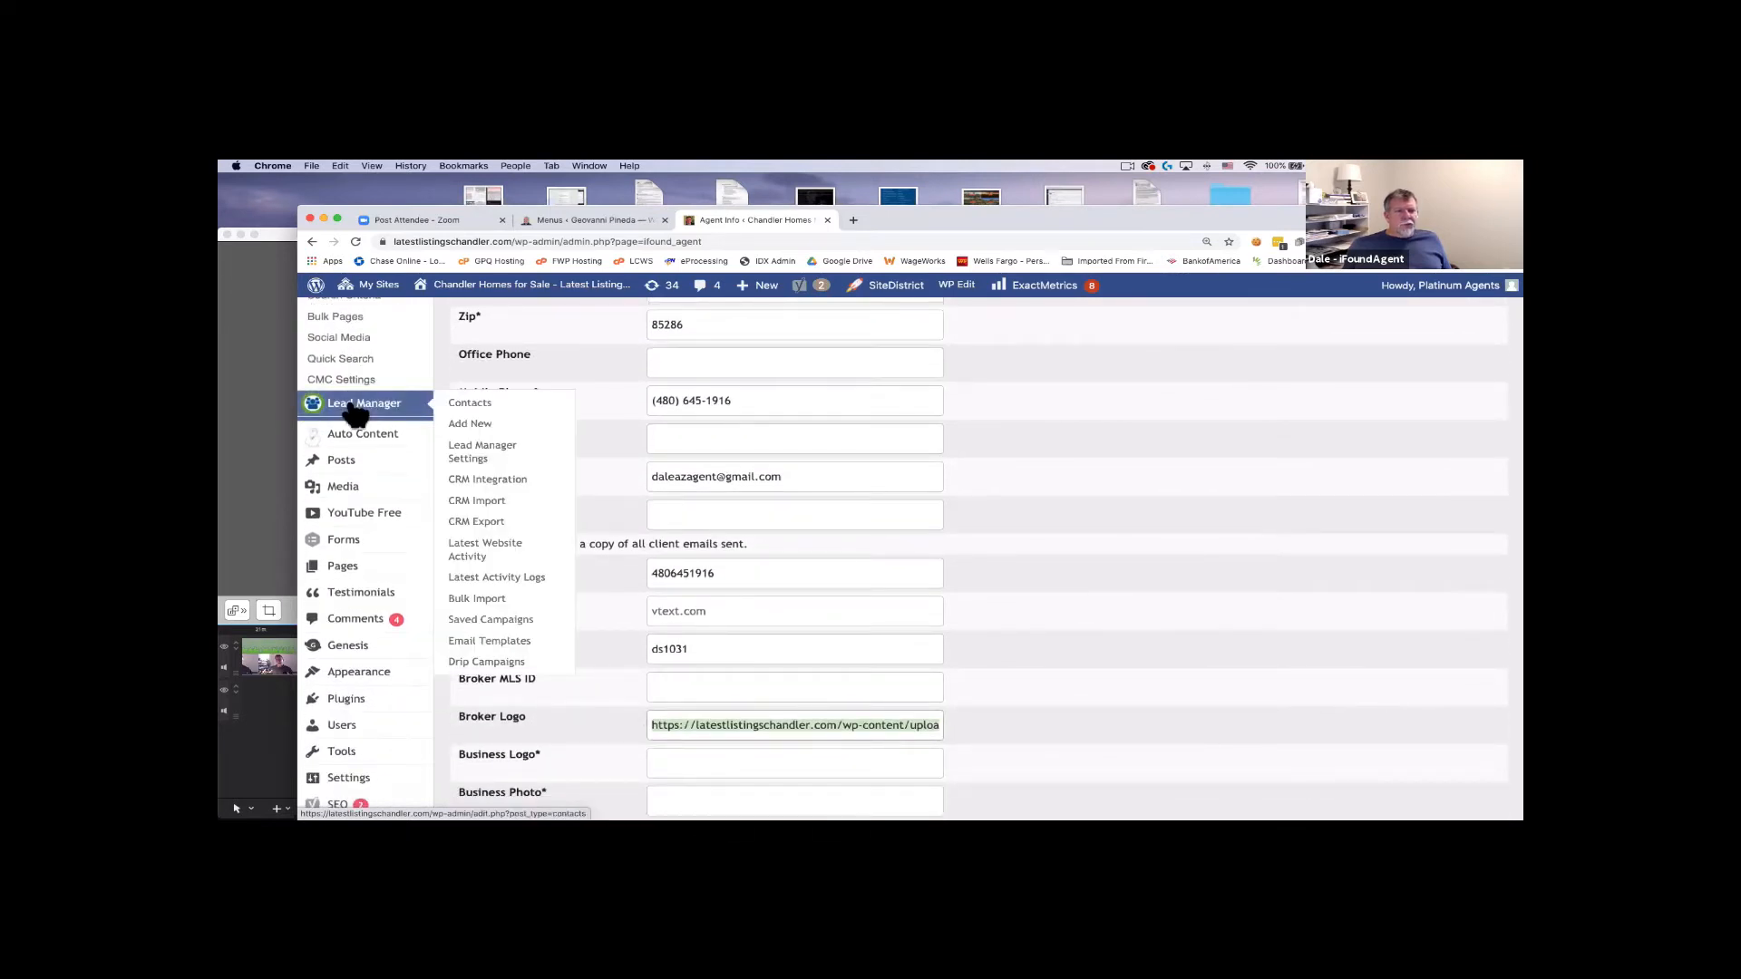
Open Lead Manager Settings and review its email template options.
click(469, 465)
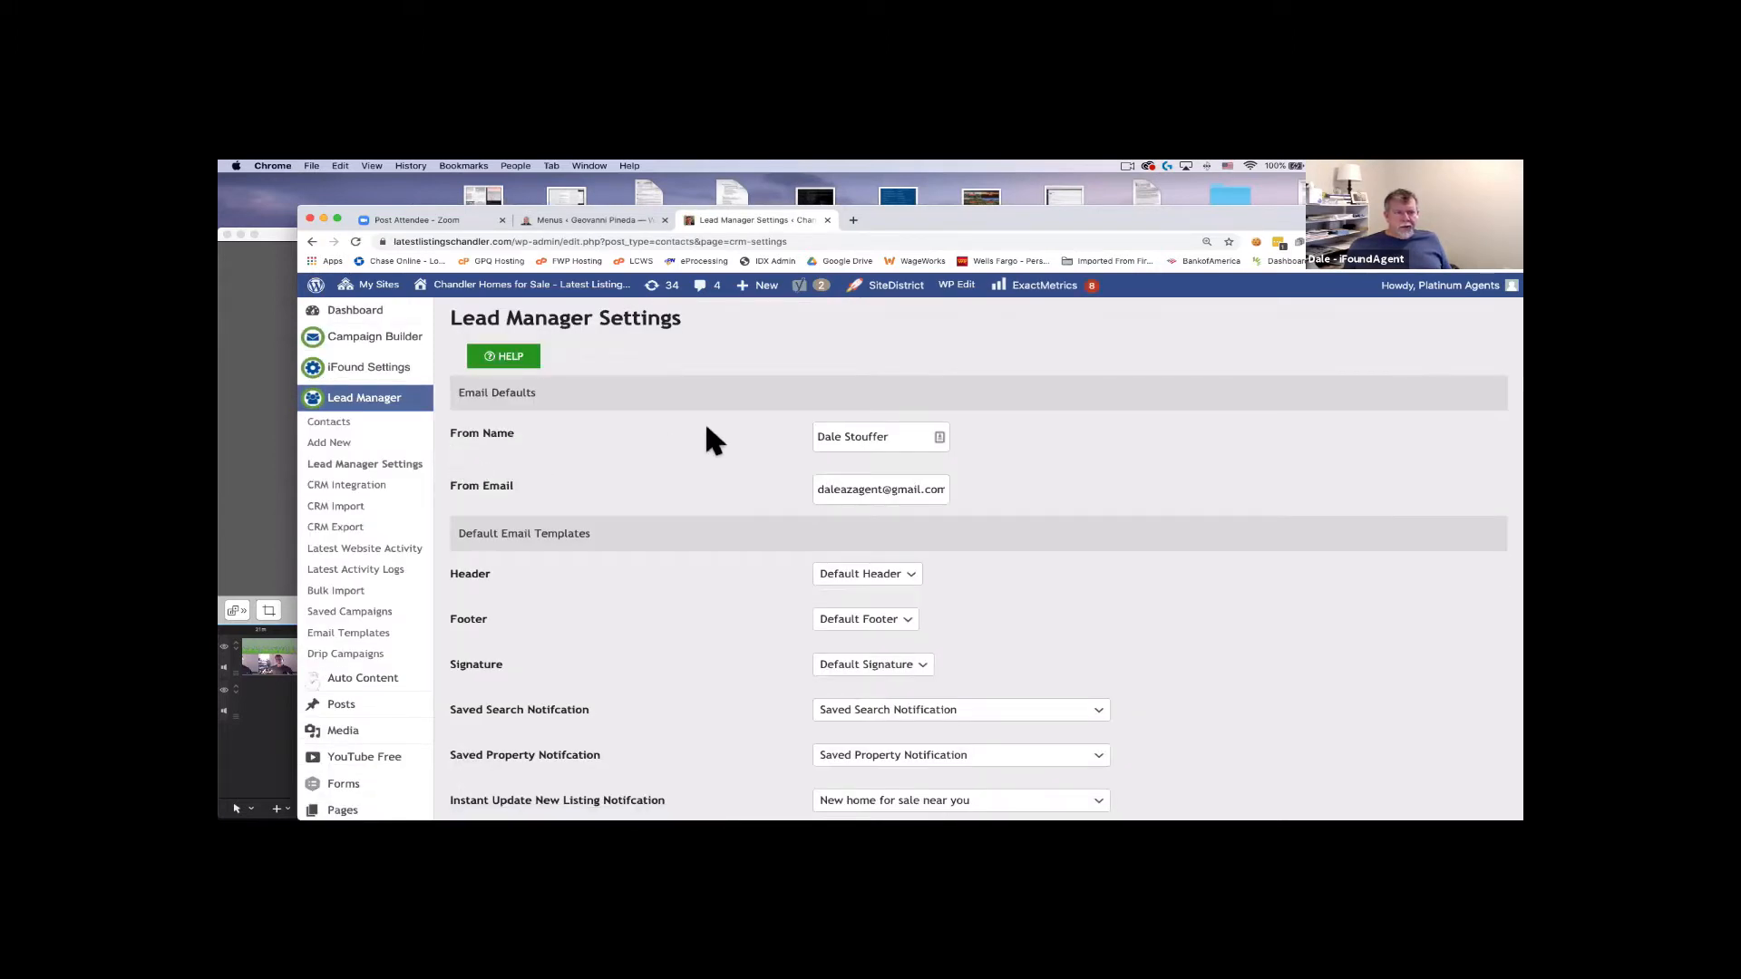
scroll(707, 442, down, 1)
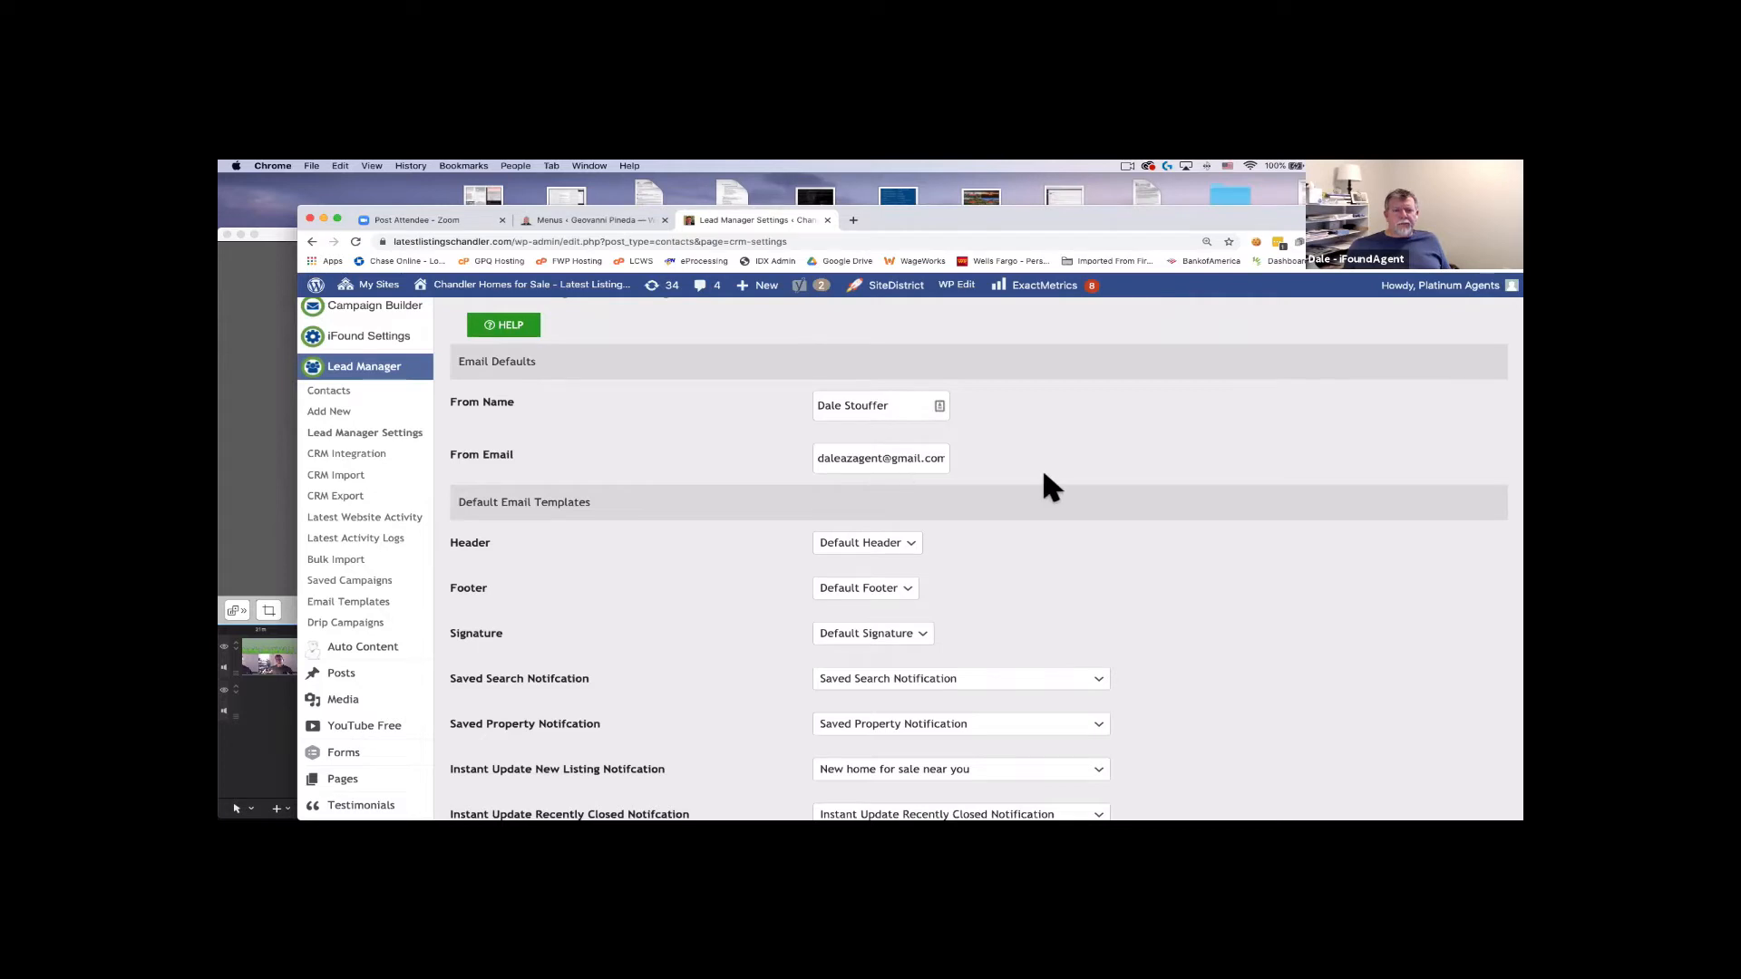
scroll(1043, 487, down, 5)
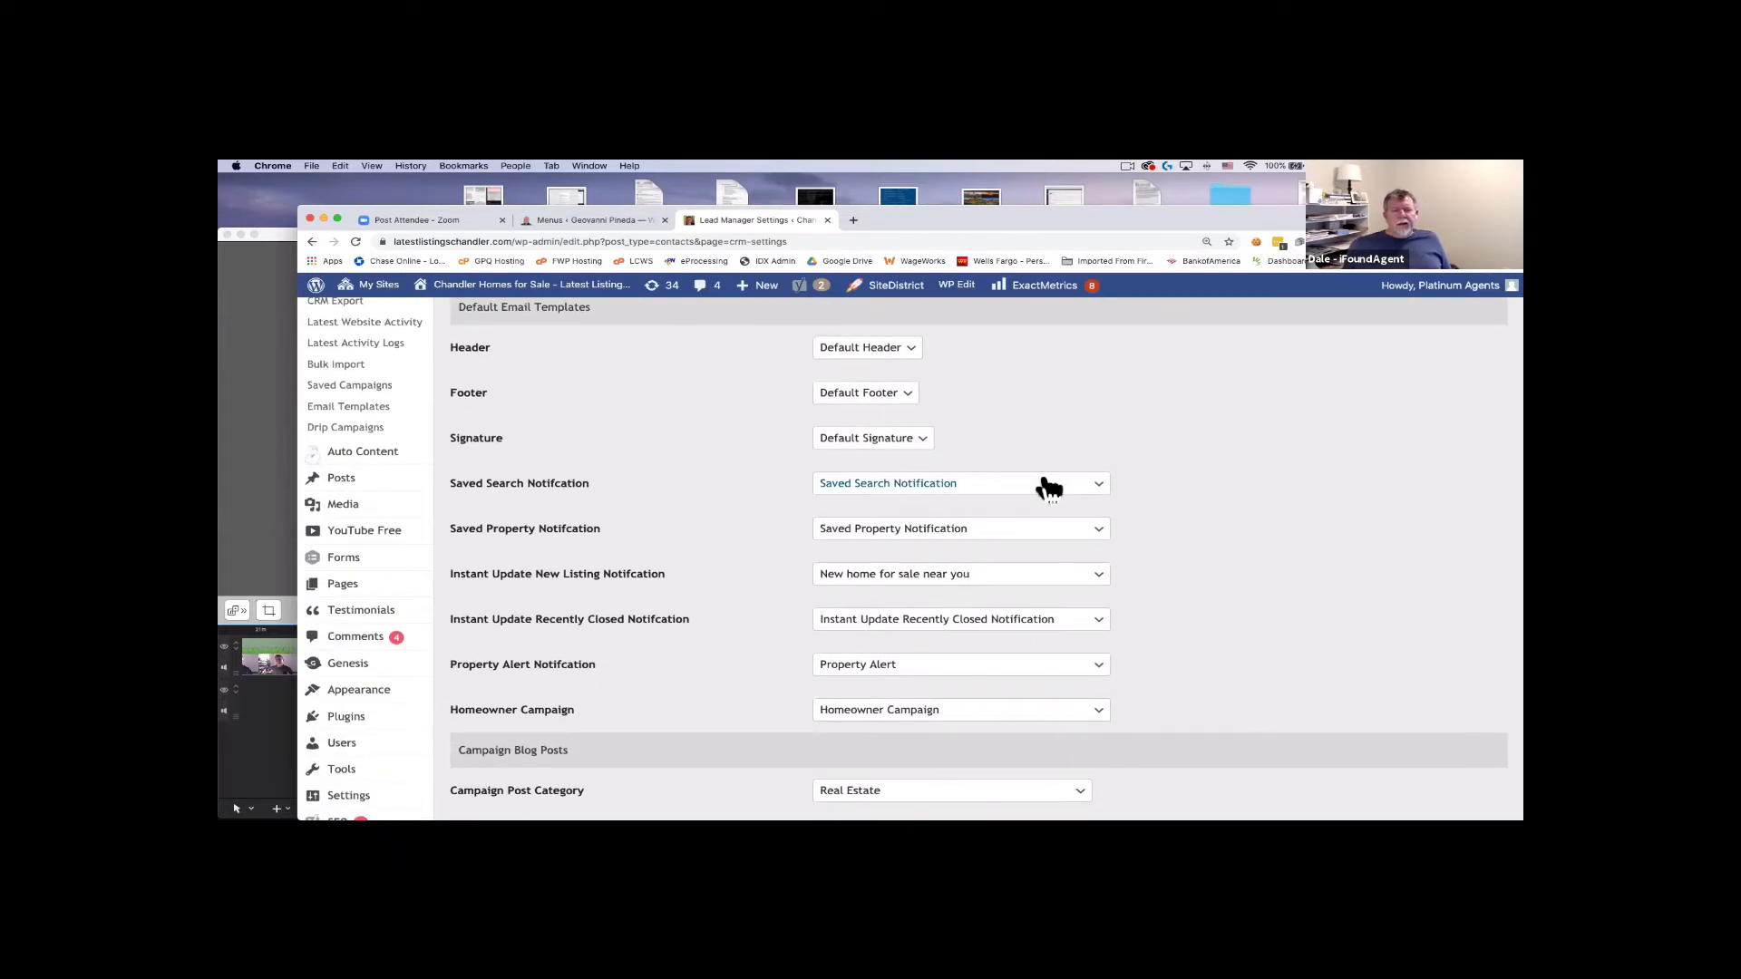
scroll(998, 485, up, 1)
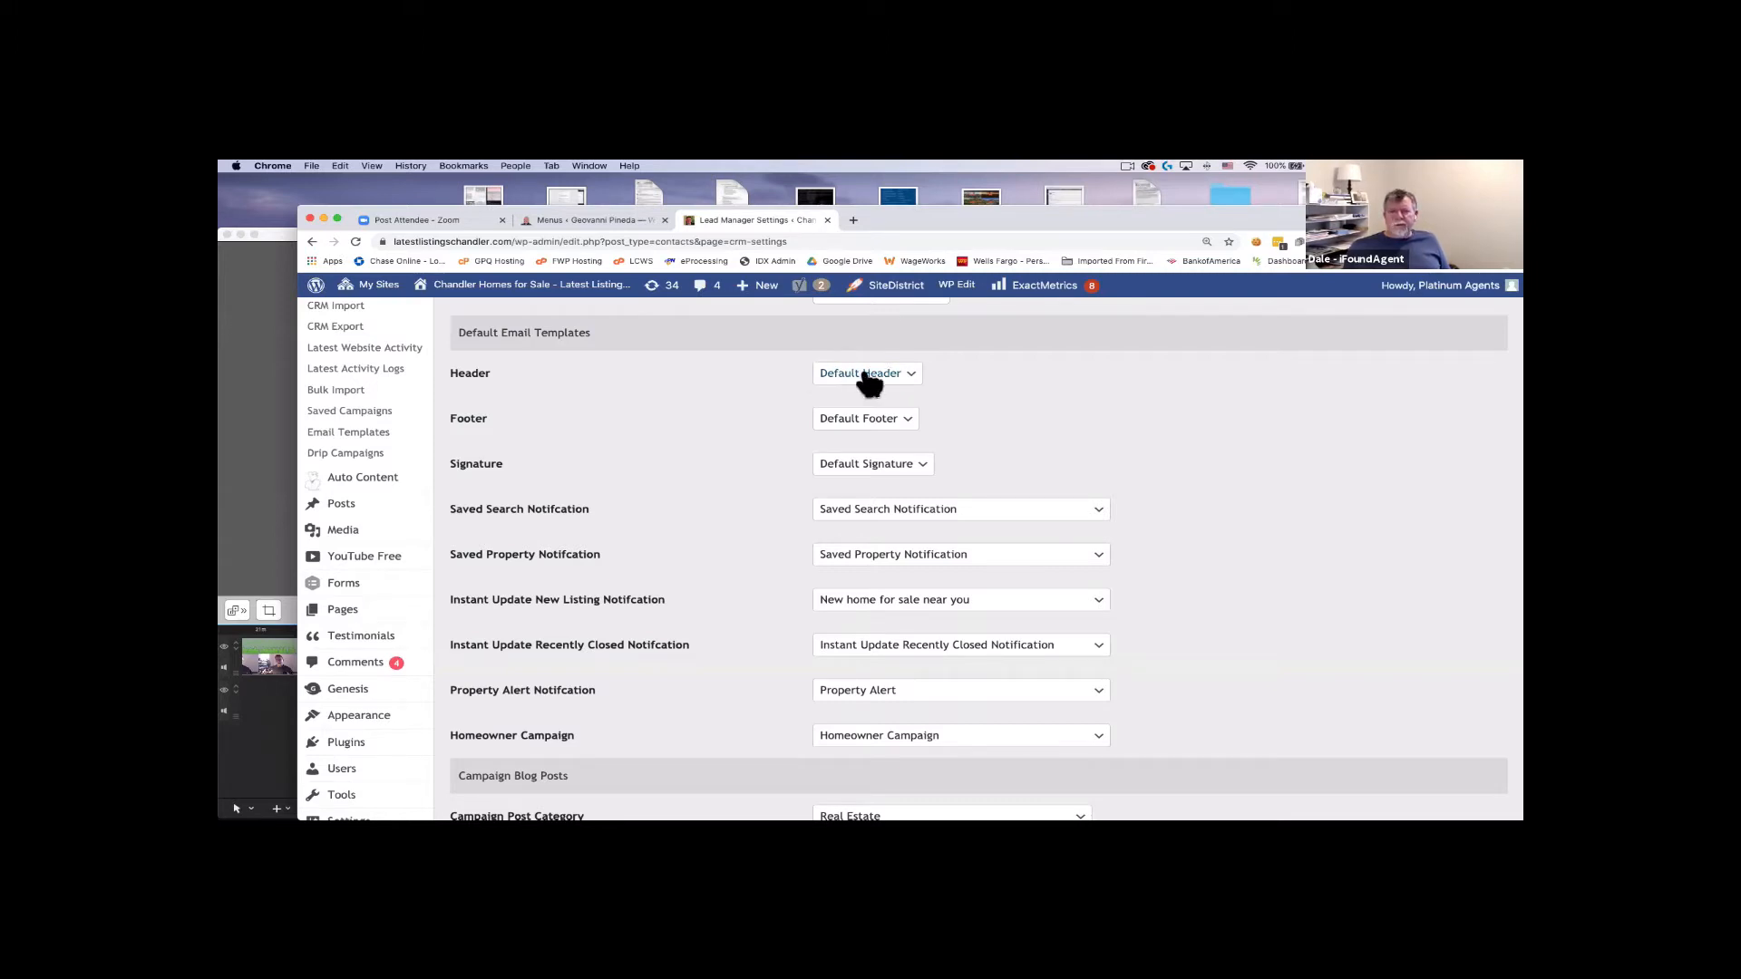
Keep Default Signature as the email signature and scroll down the settings.
click(850, 466)
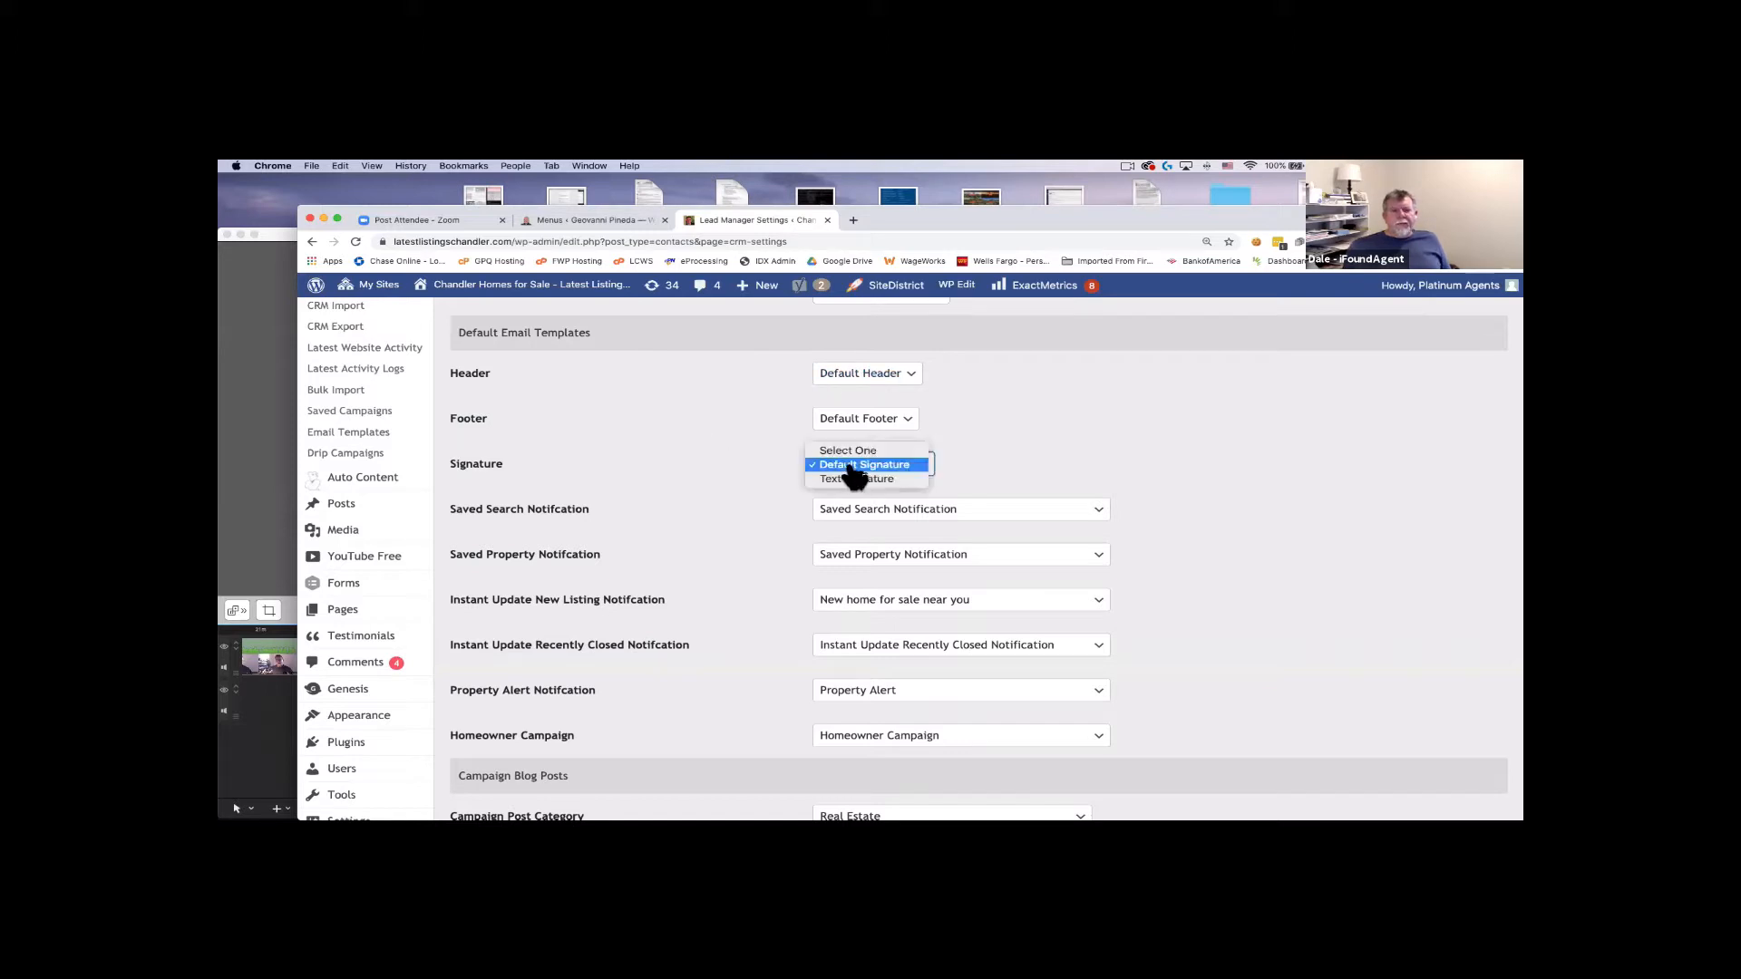
click(907, 464)
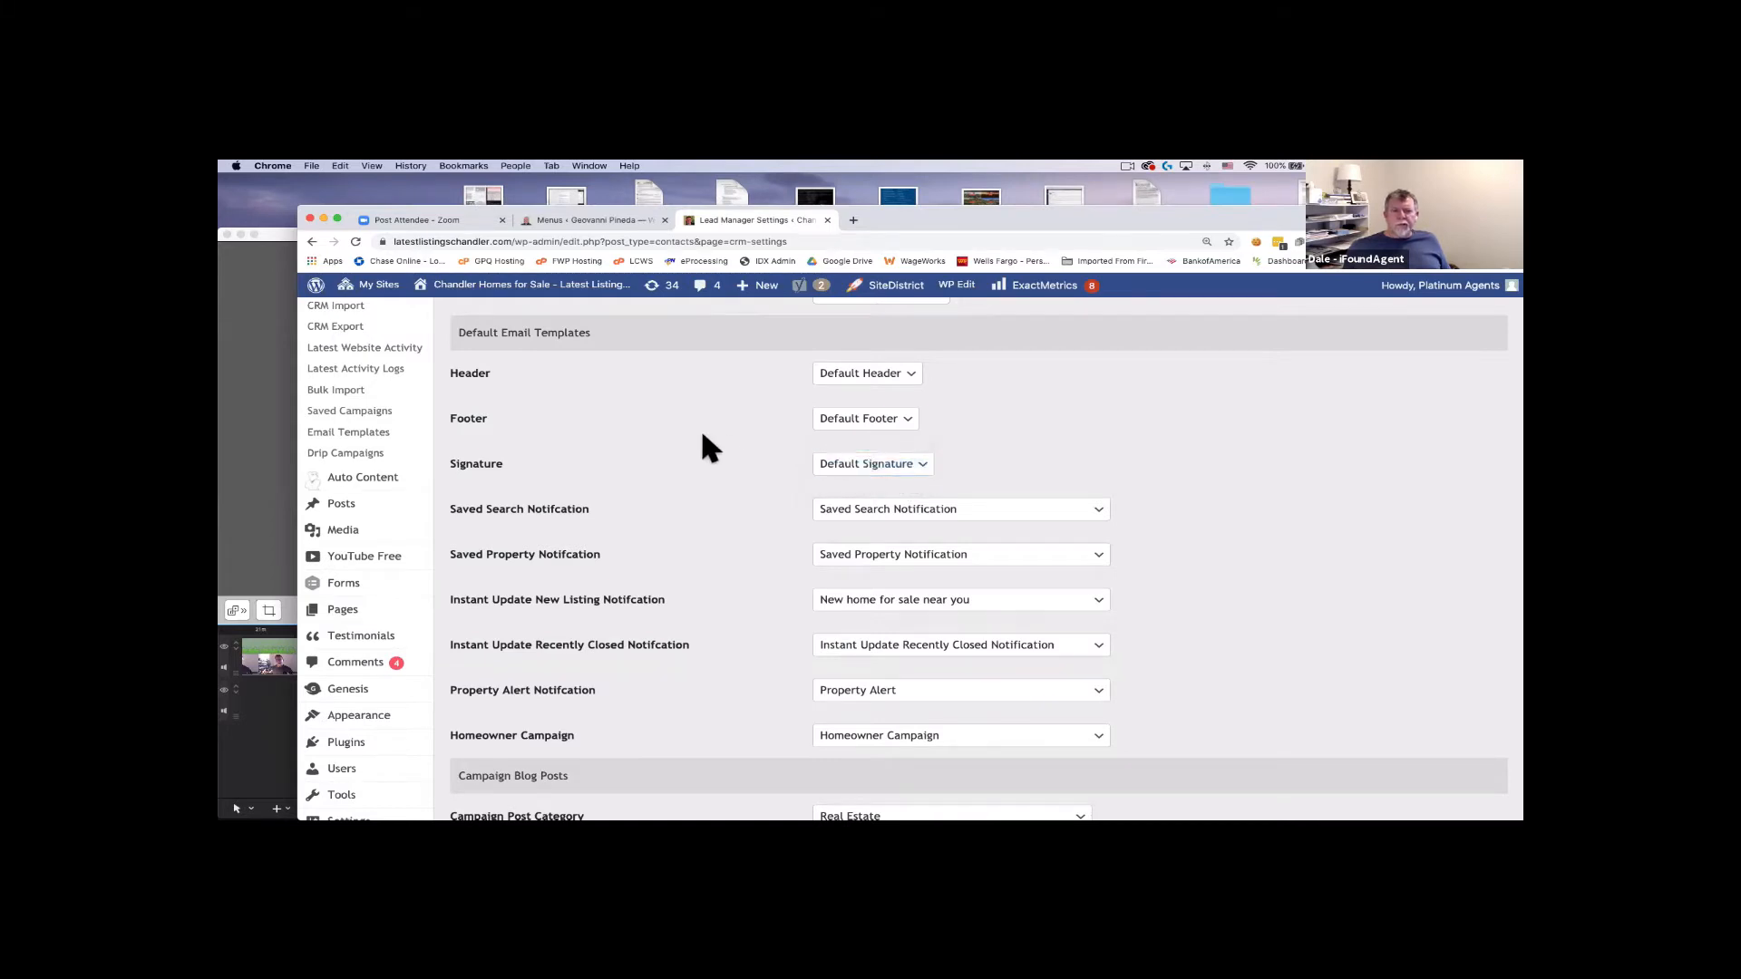
scroll(704, 437, down, 2)
scroll(704, 437, down, 1)
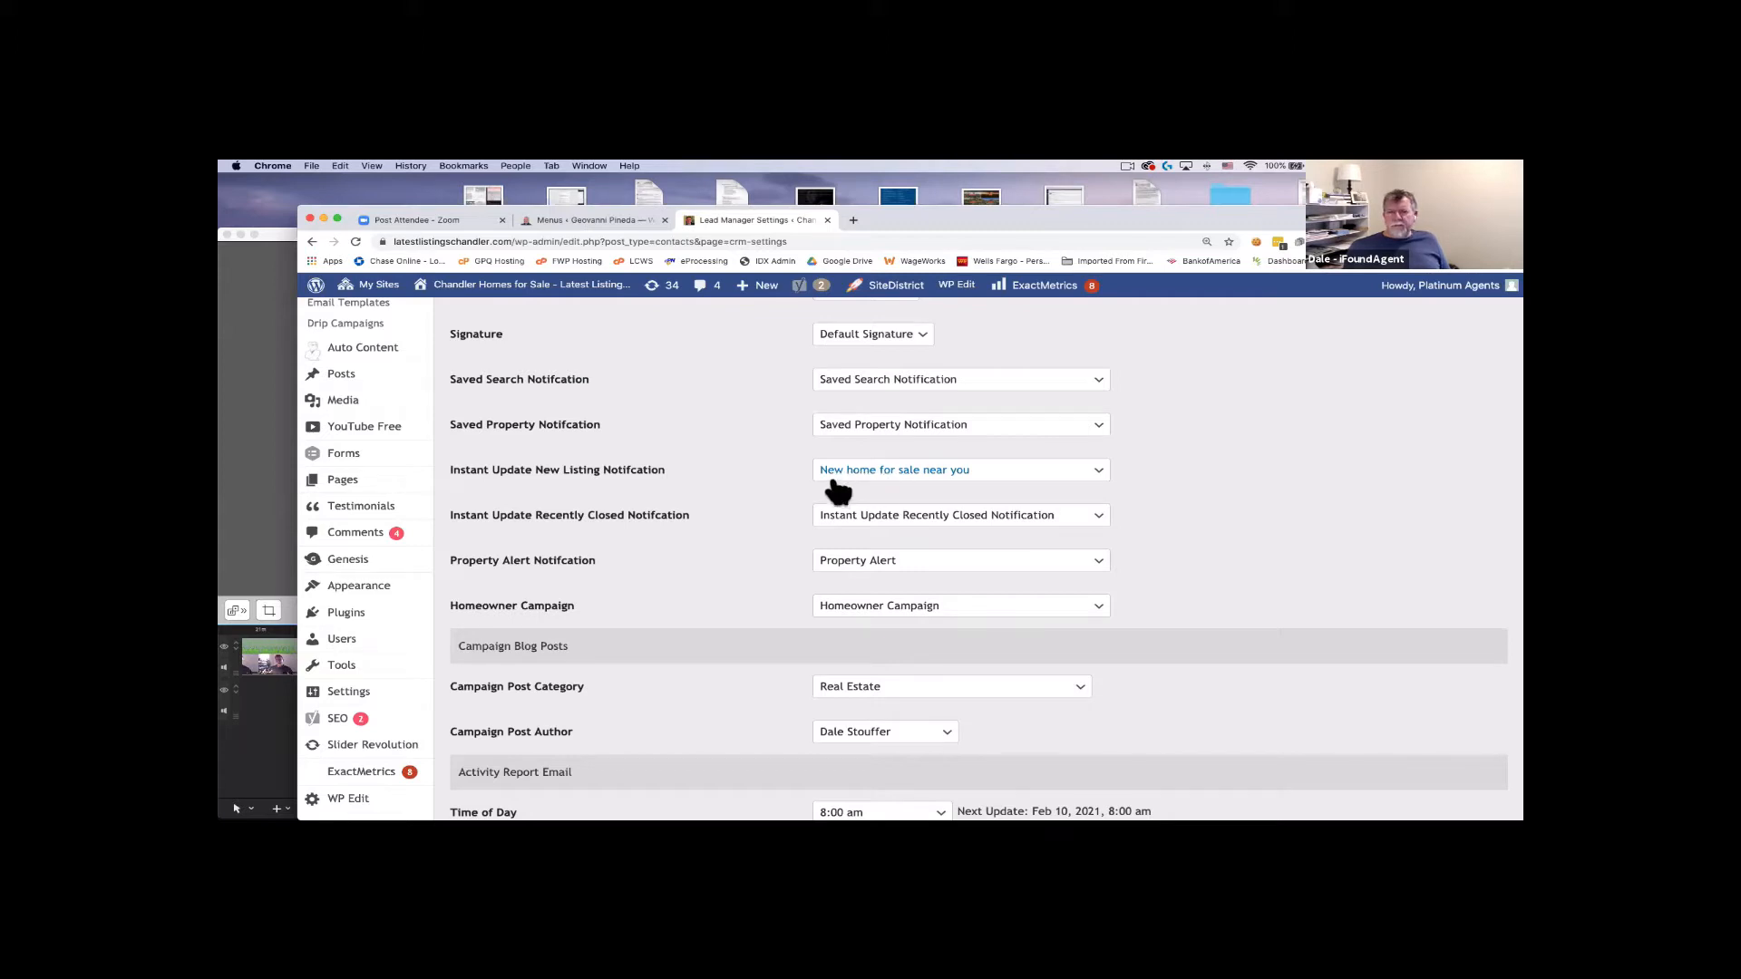
scroll(752, 464, down, 1)
scroll(753, 462, down, 5)
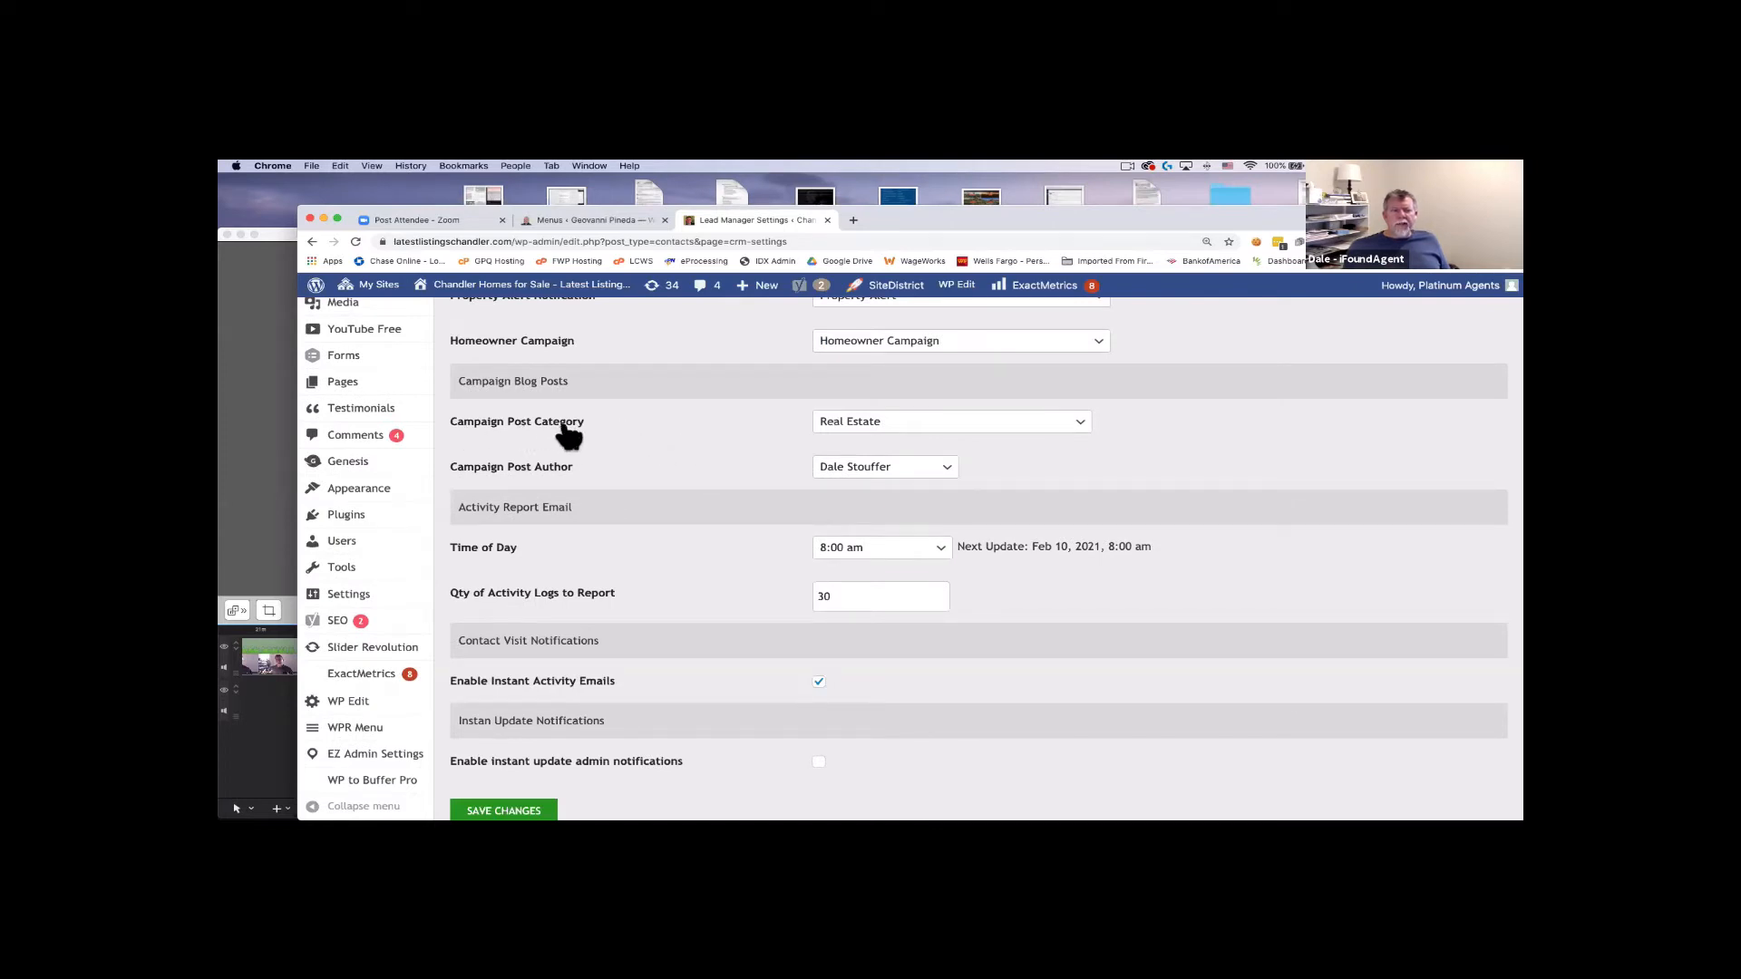
Keep the Real Estate campaign category and 8:00 am report time, and toggle Instant Activity Emails.
click(922, 424)
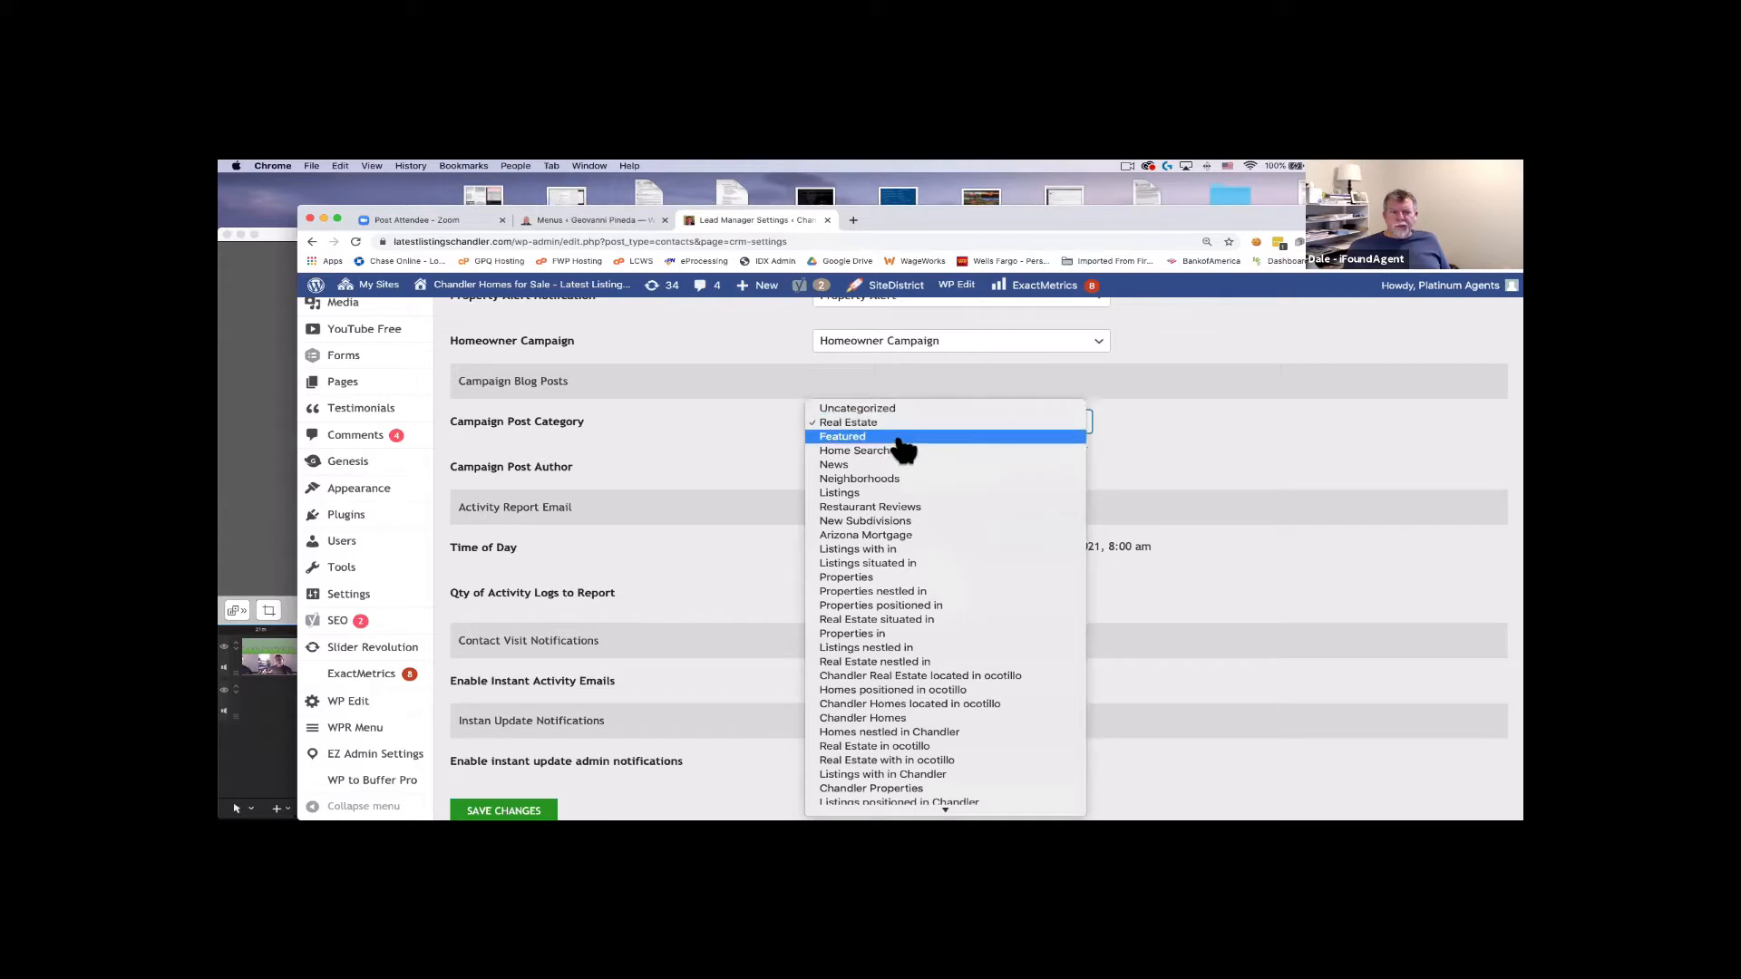
click(734, 419)
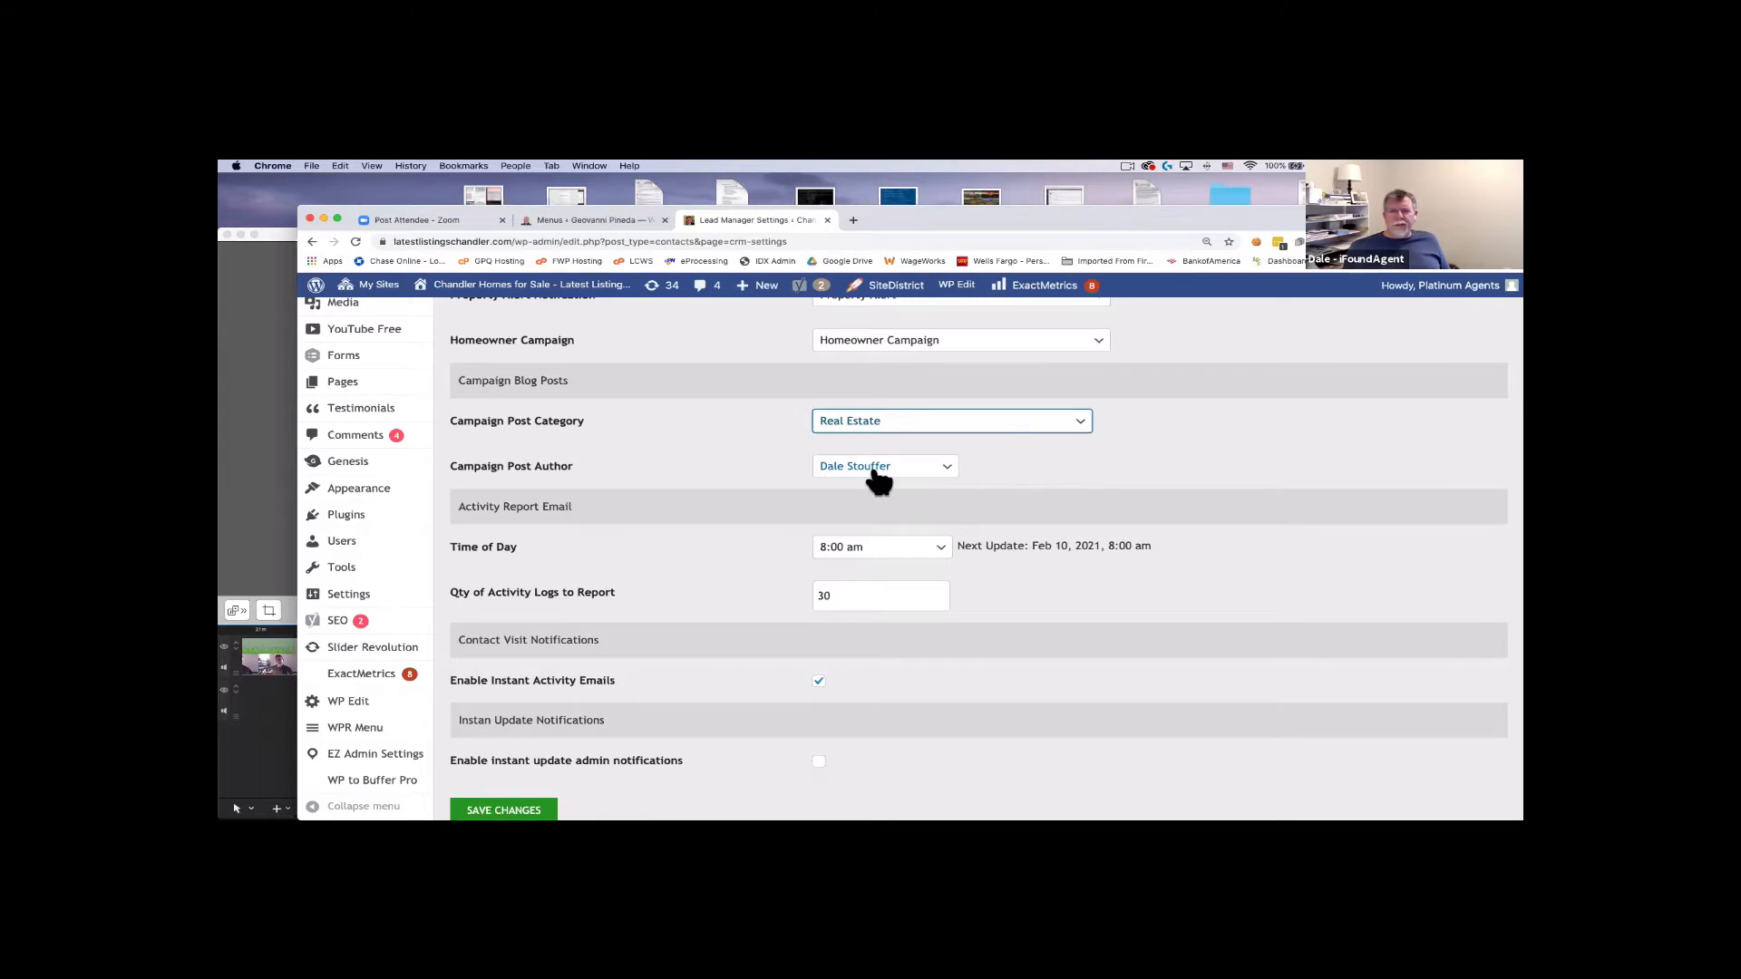
scroll(686, 469, down, 1)
scroll(685, 462, down, 3)
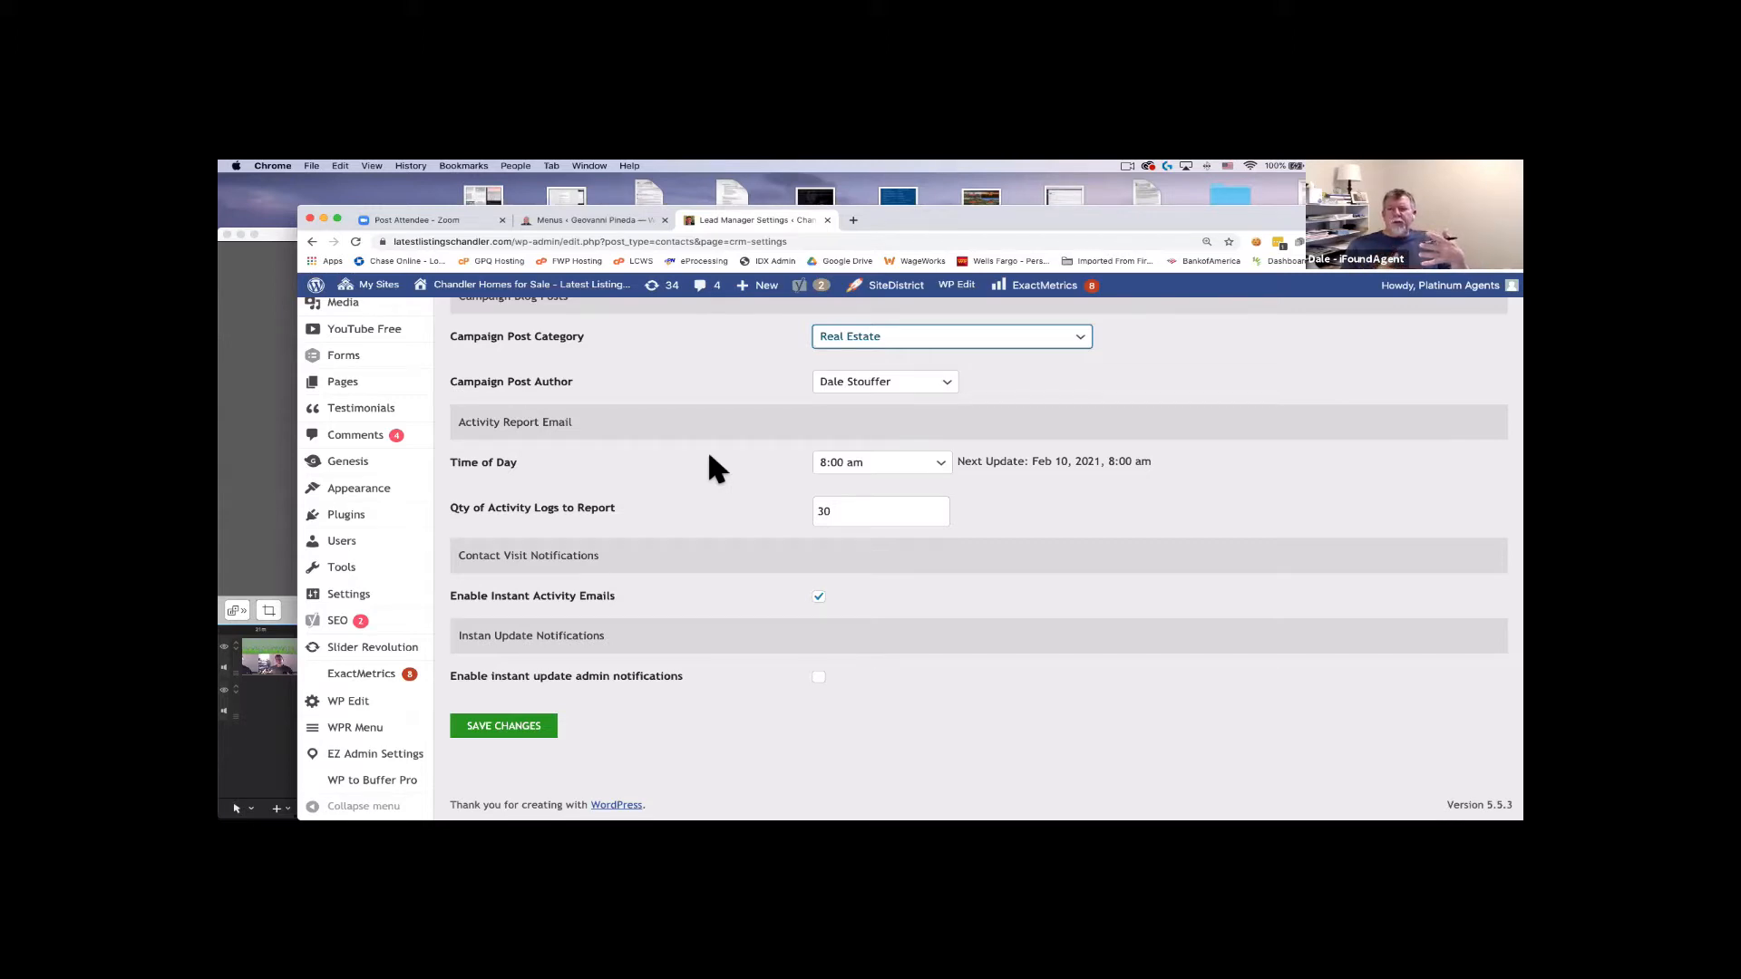
click(900, 462)
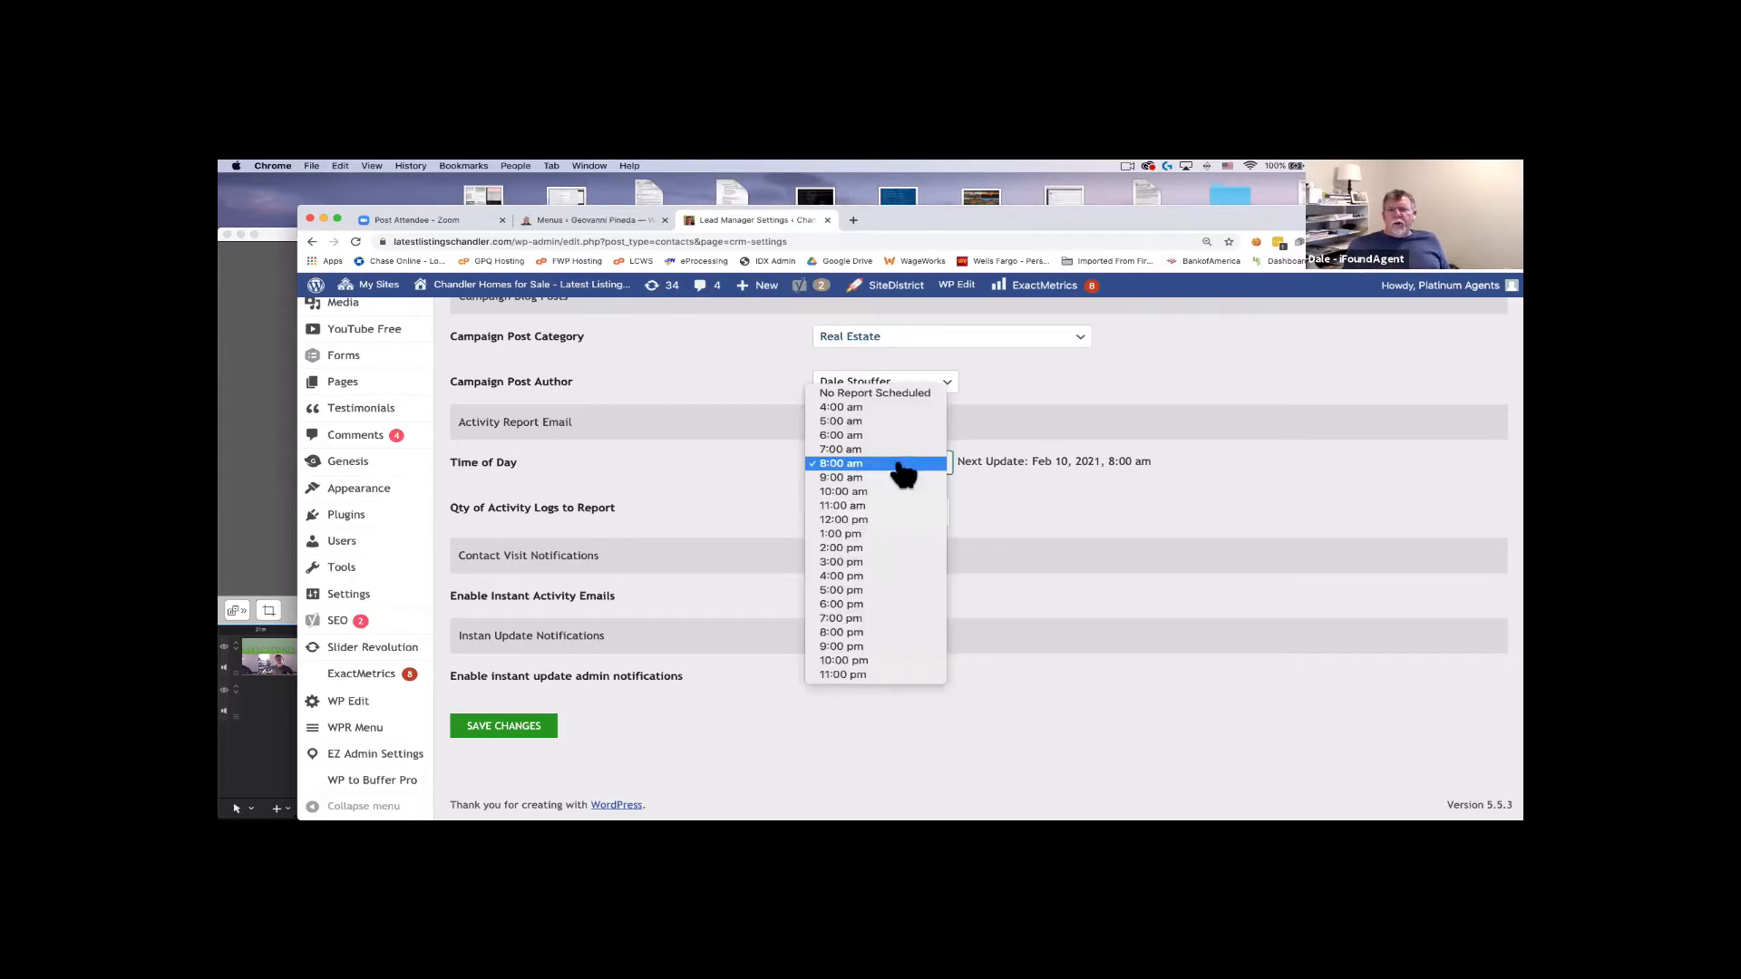
click(900, 464)
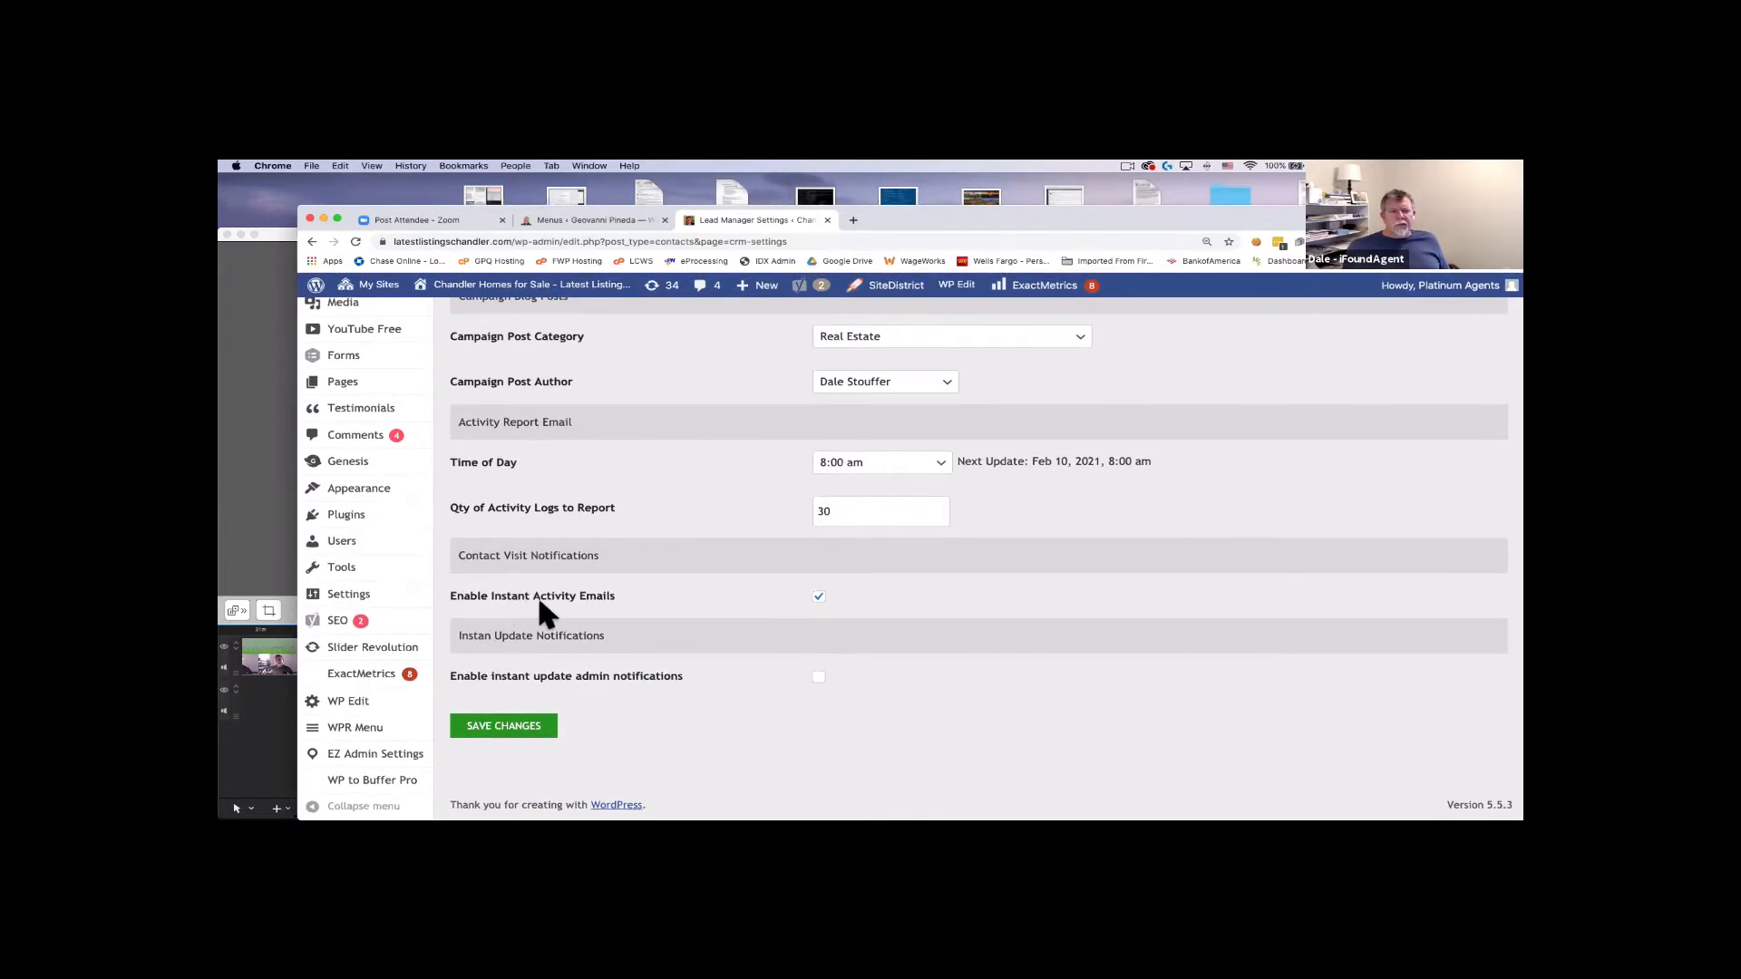
click(819, 597)
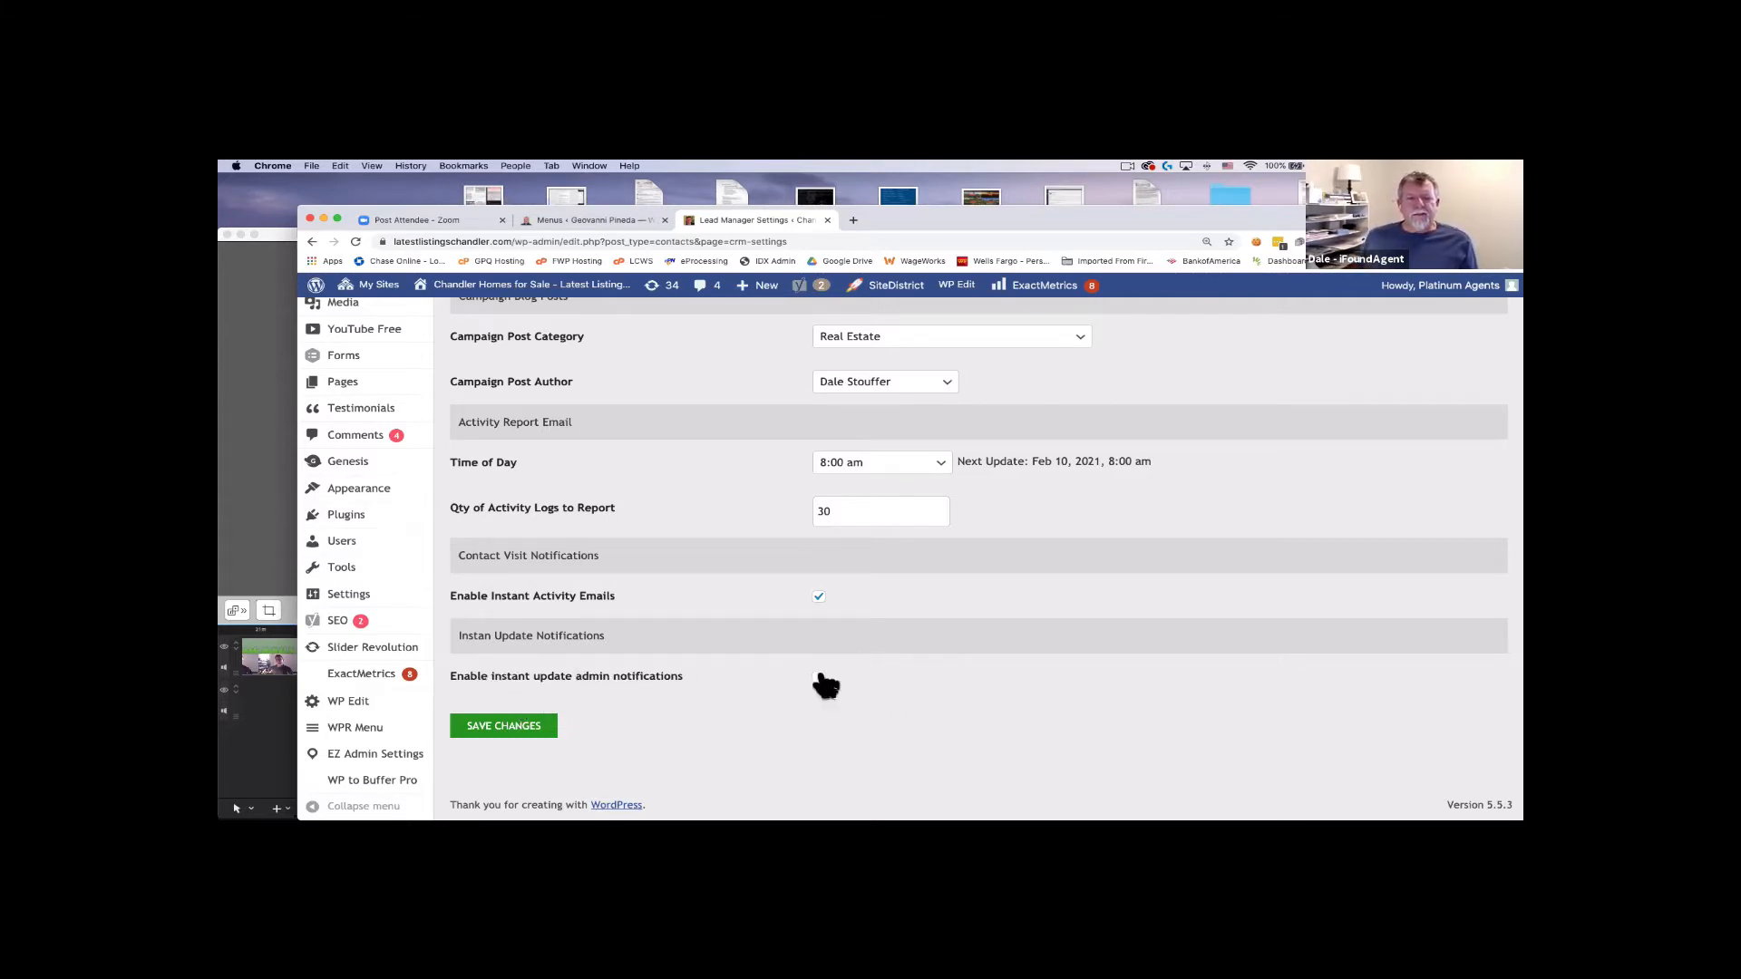
Save the Lead Manager Settings and return to the top of the page.
click(513, 729)
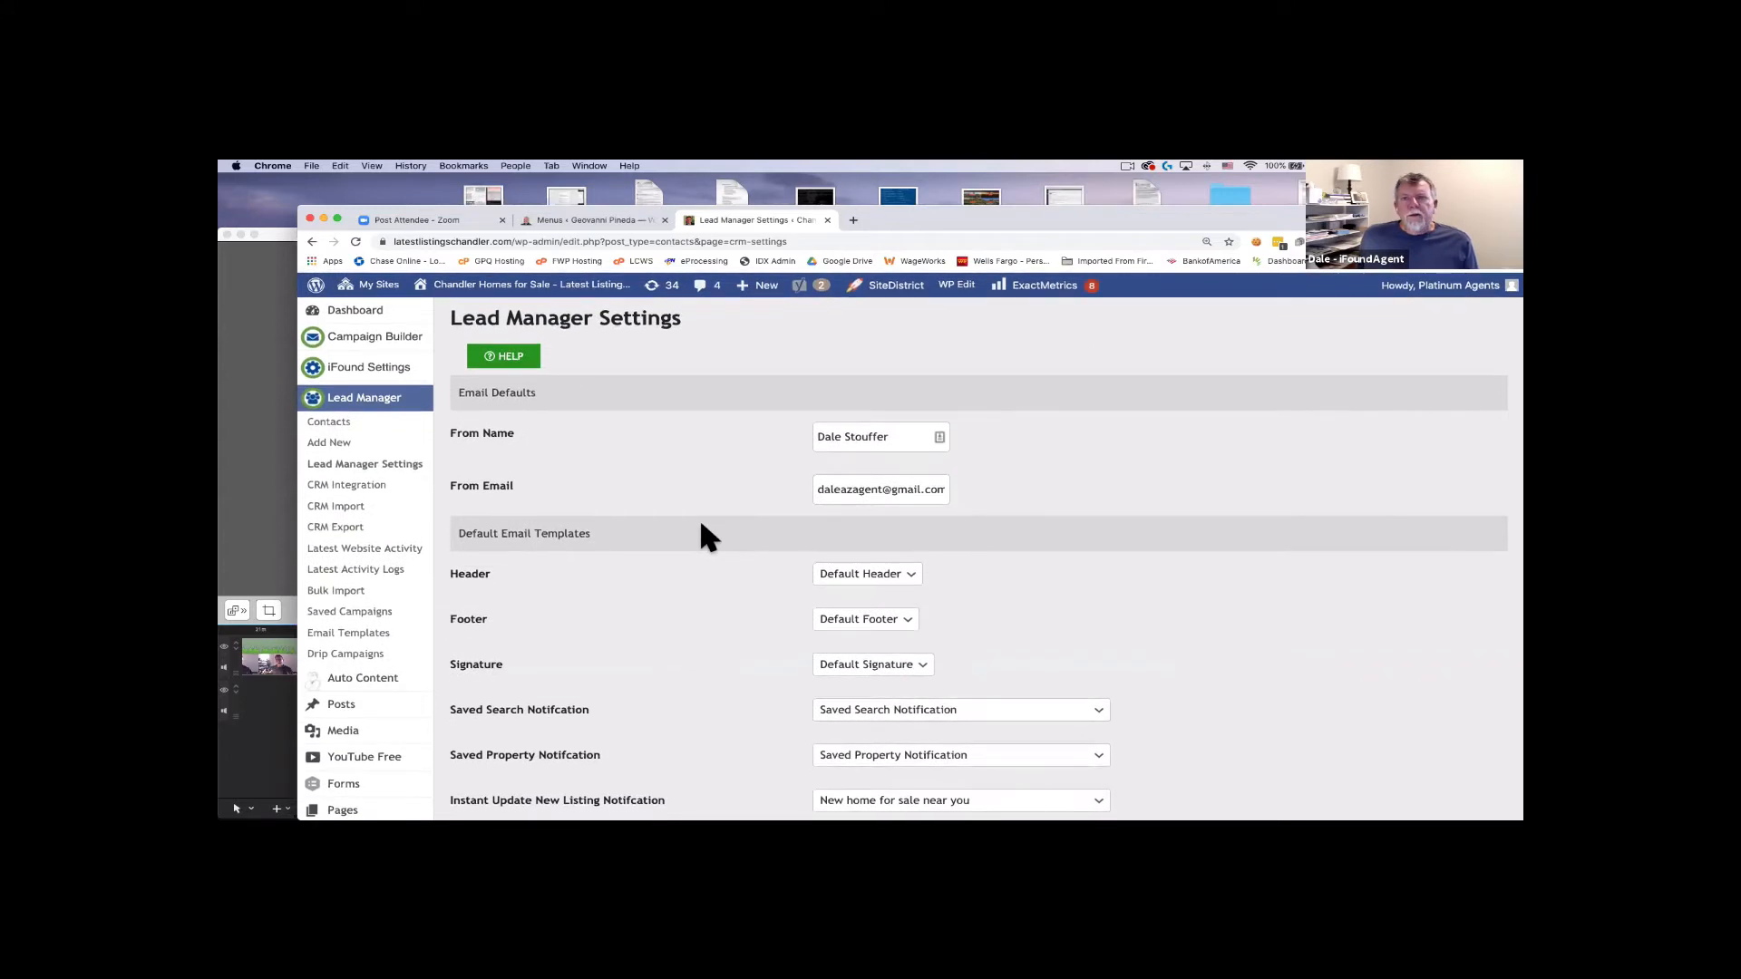
scroll(702, 526, down, 3)
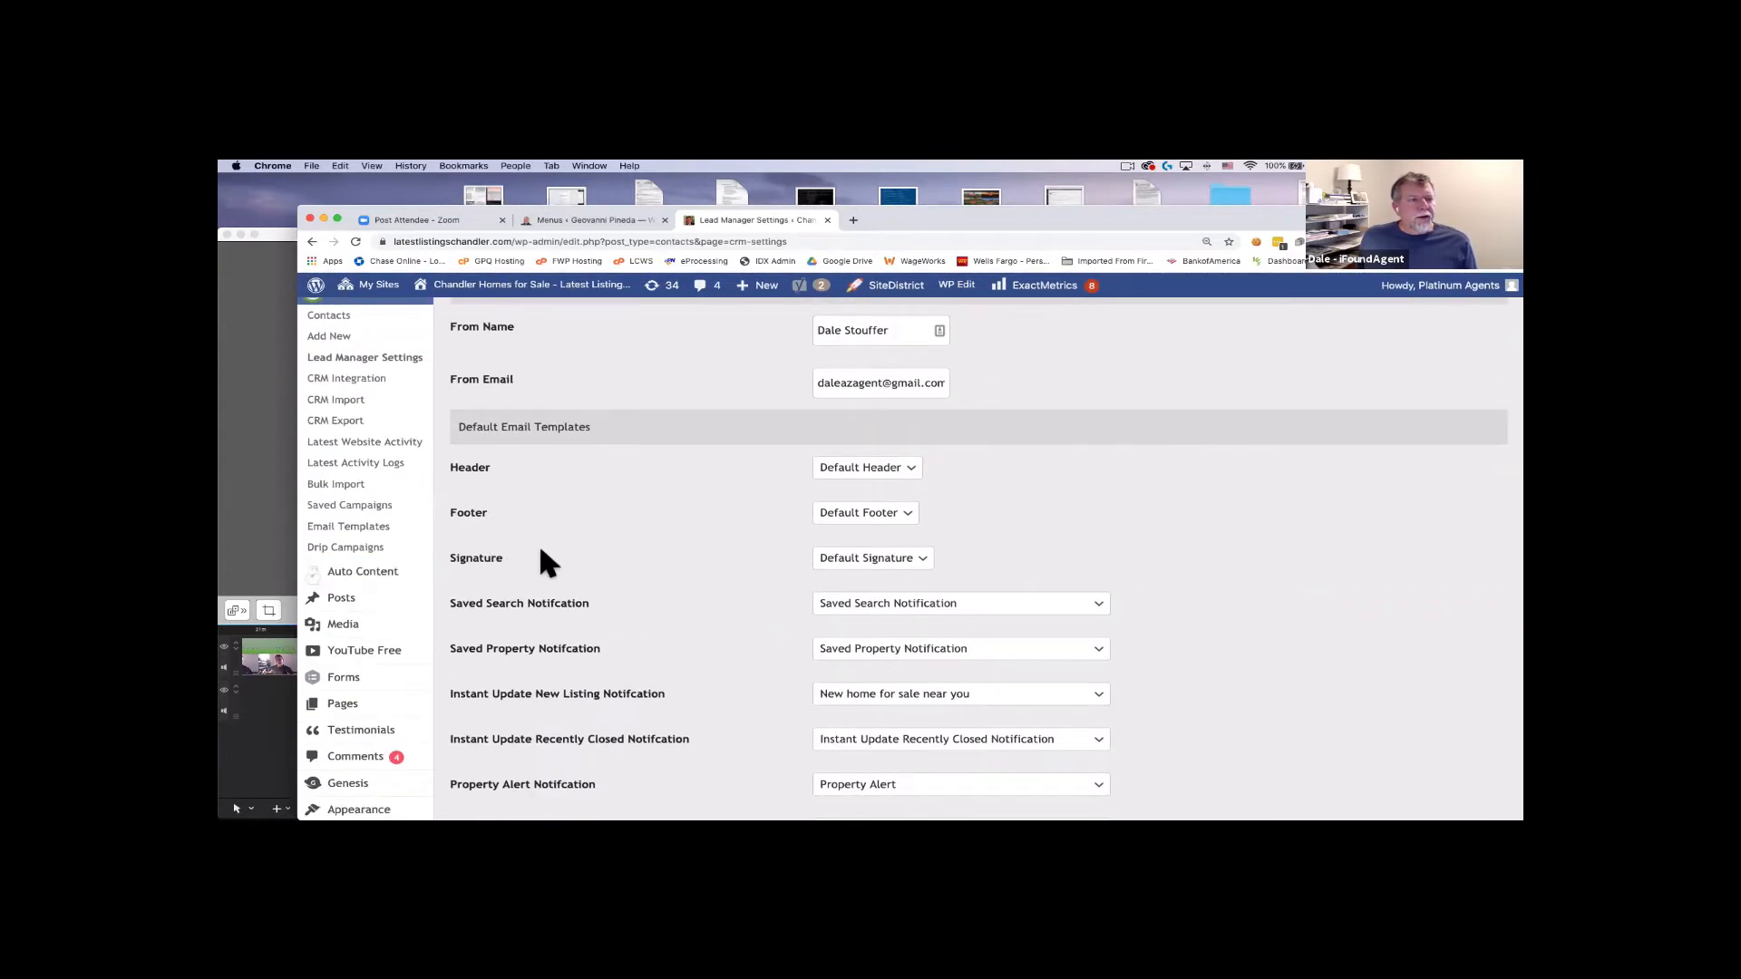
scroll(544, 562, up, 3)
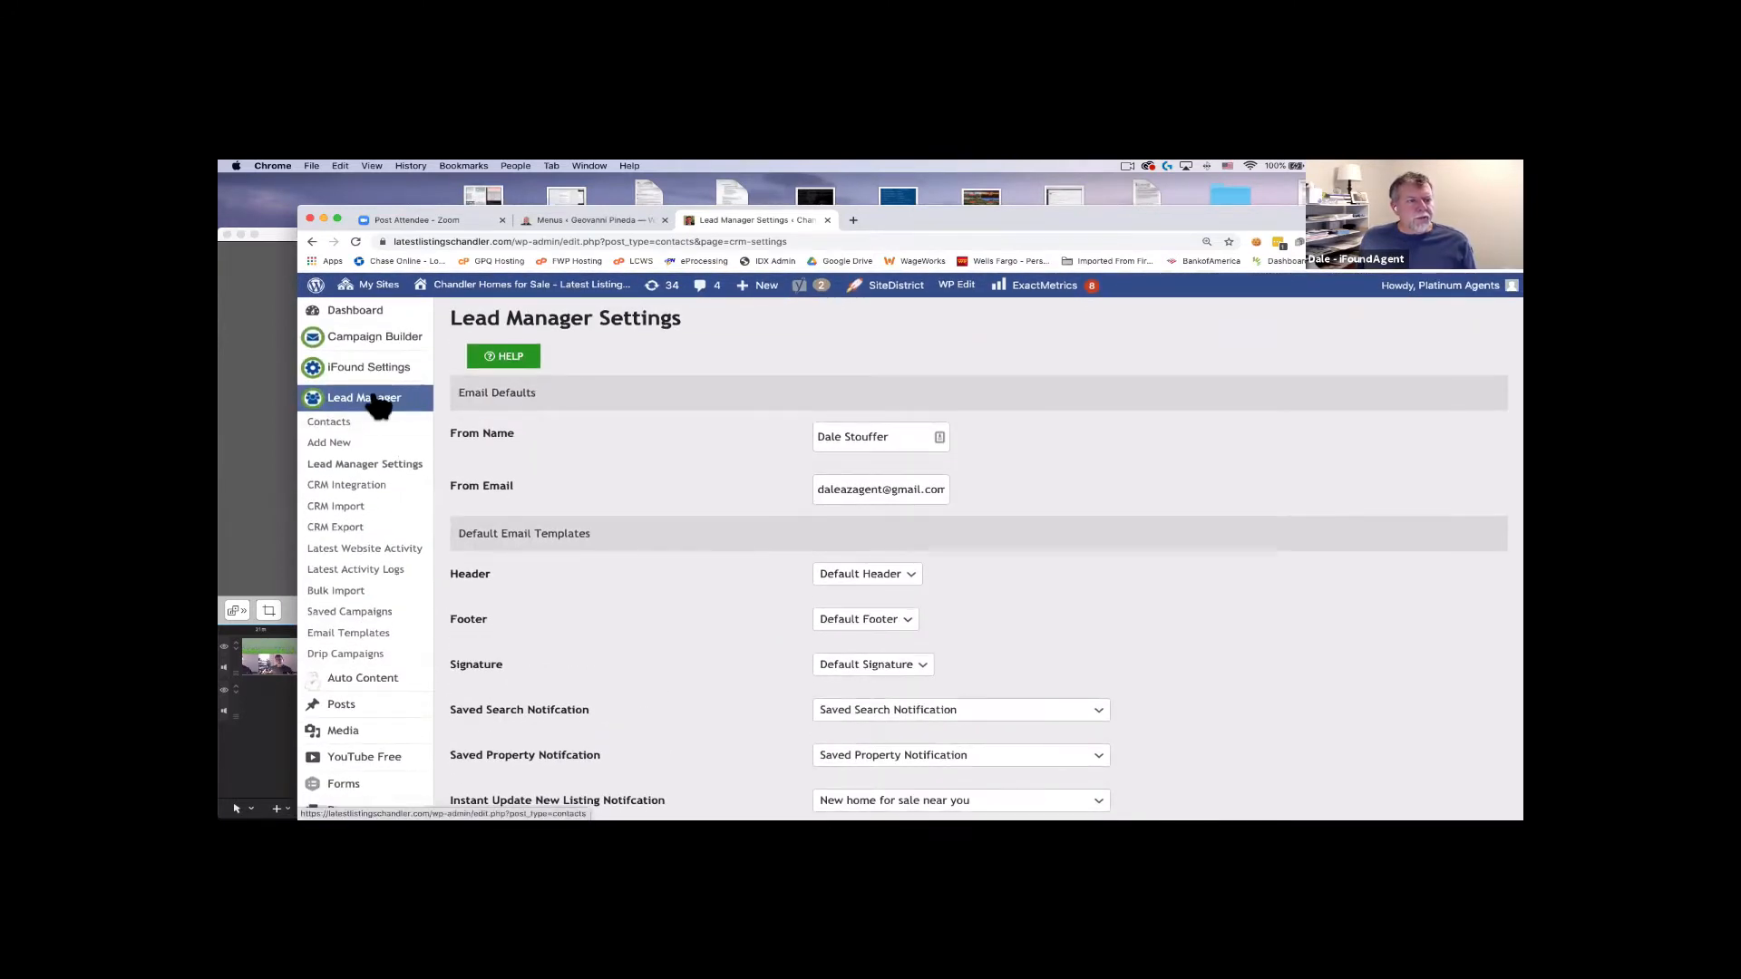
Open the Email Templates list and edit the Default Signature template.
click(369, 640)
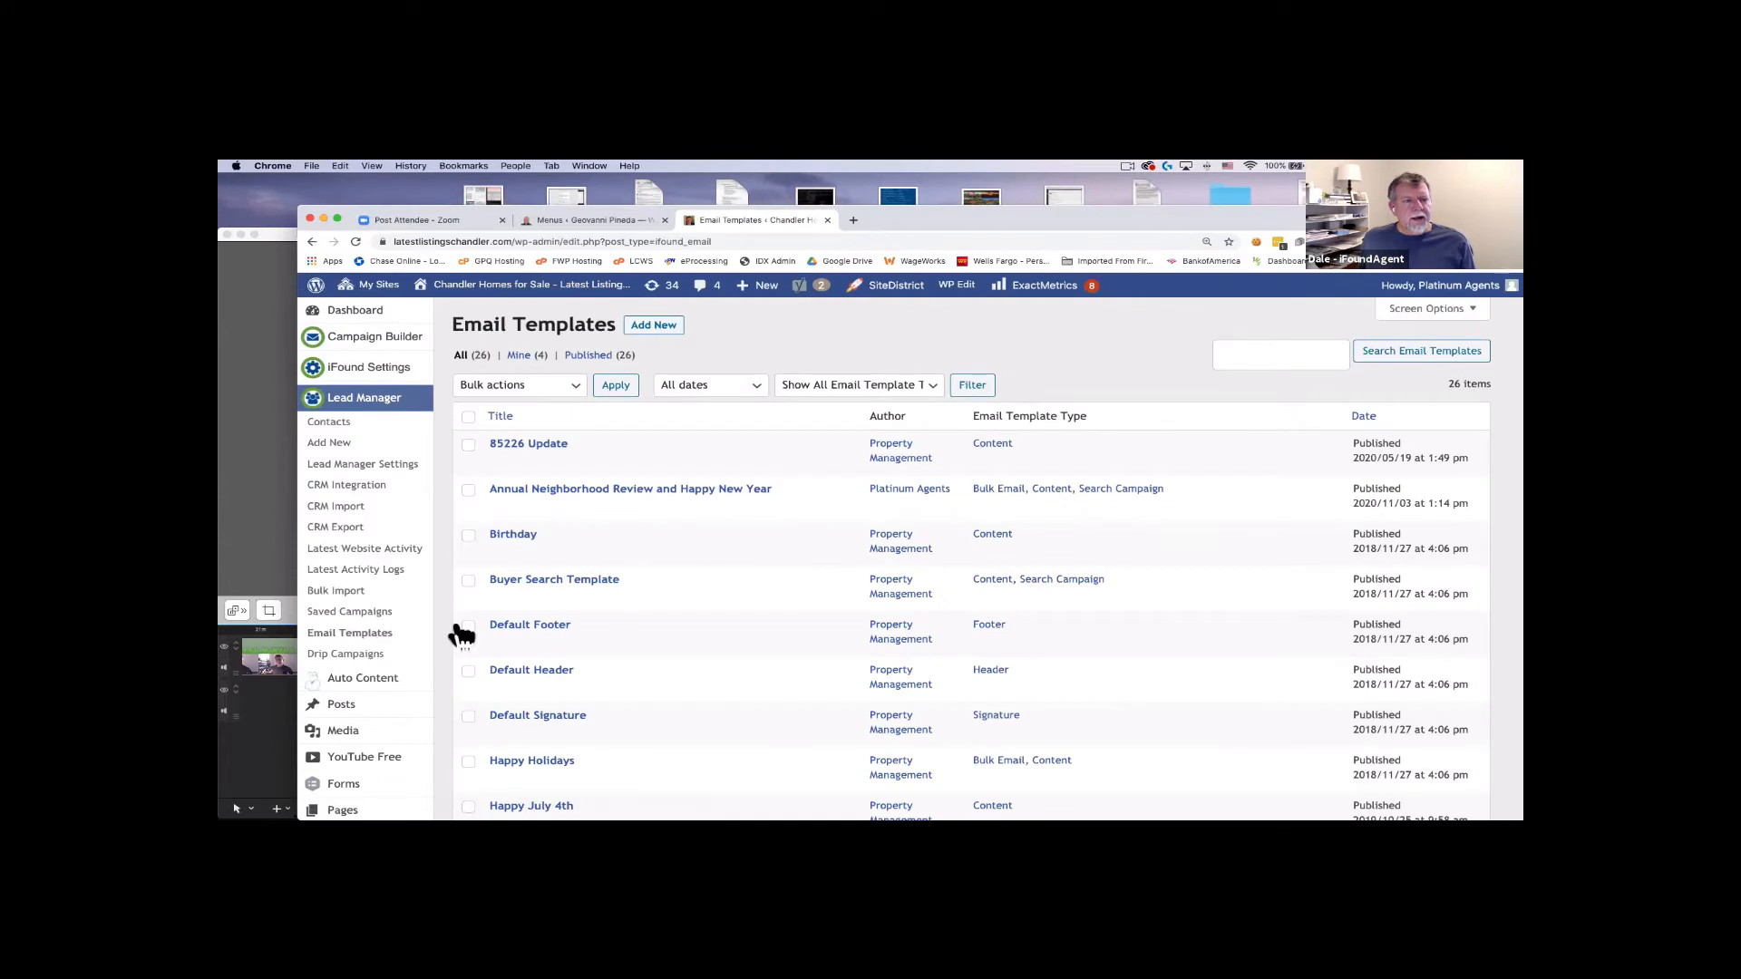
scroll(659, 616, down, 2)
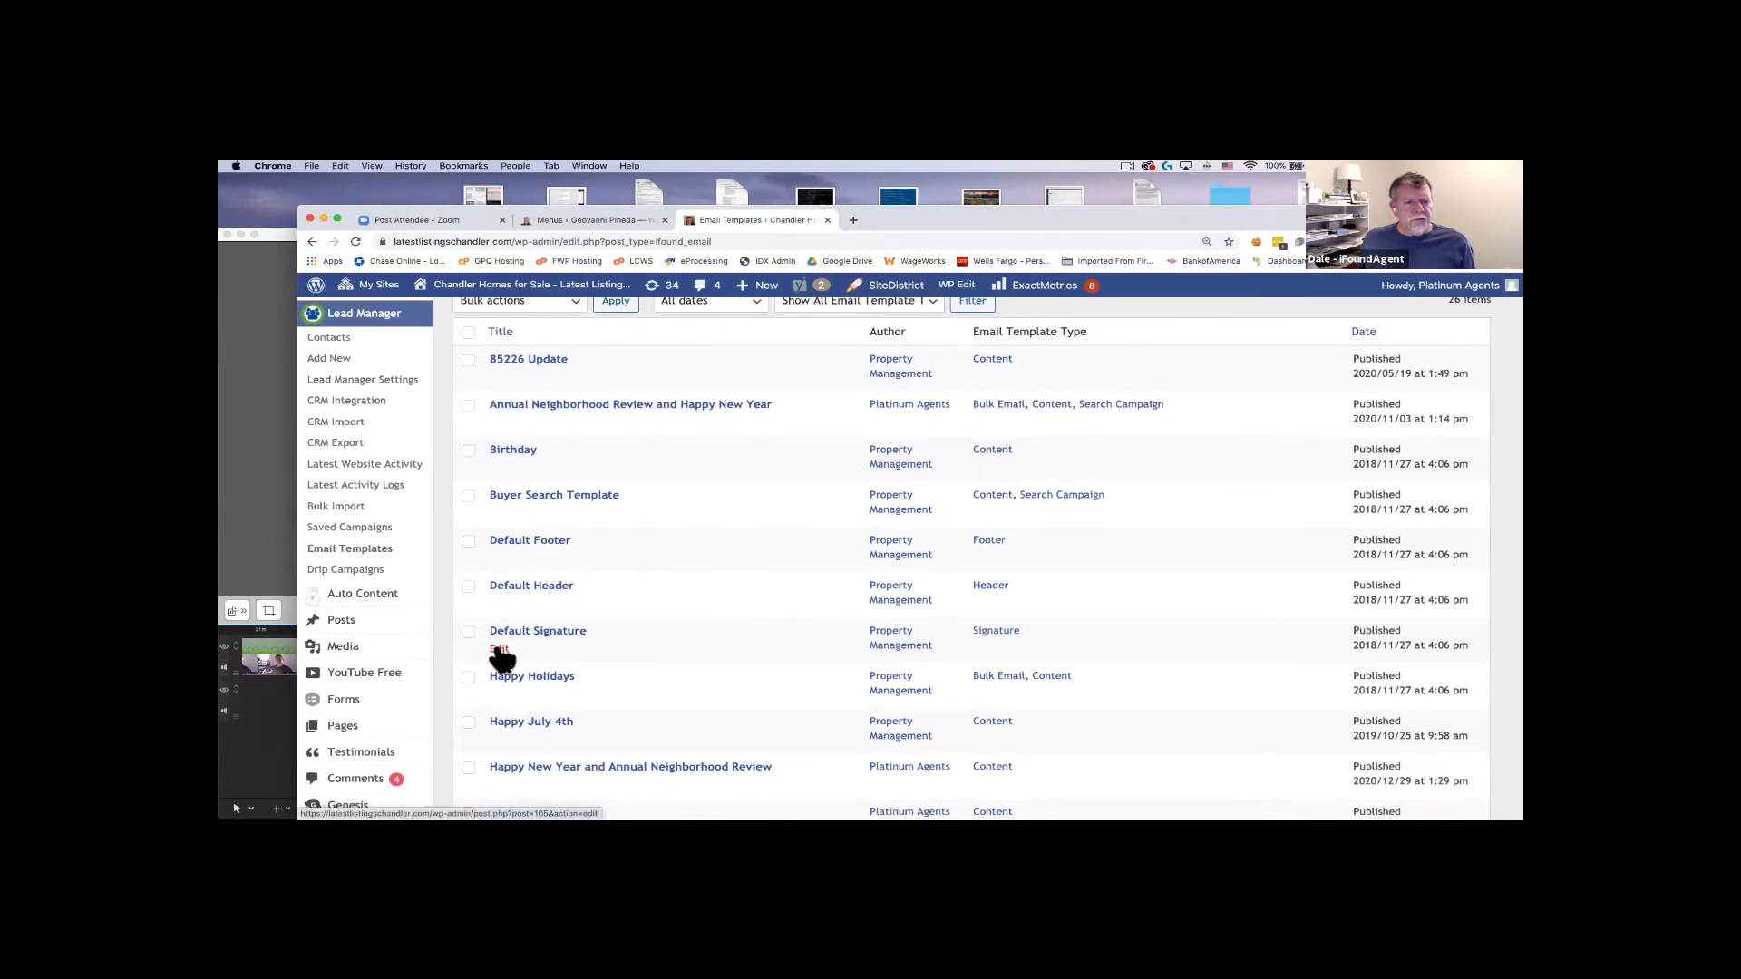
click(499, 650)
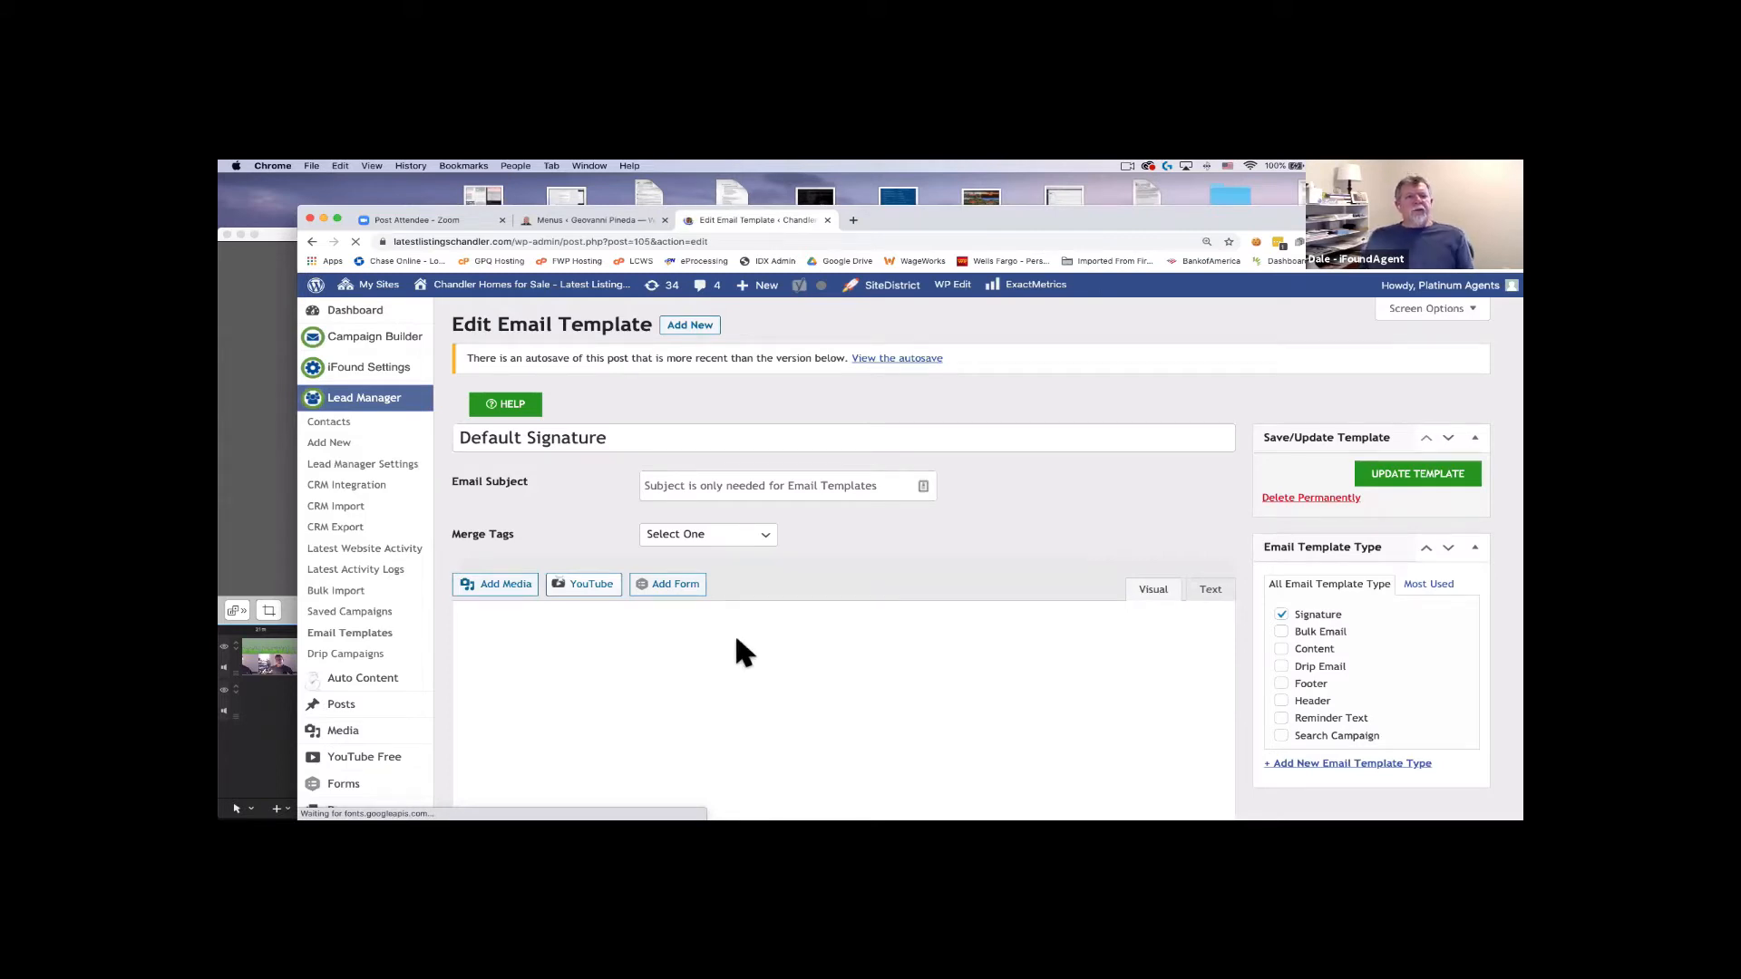
Put Realtor® on its own line beneath the agent's name in the signature.
scroll(739, 648, down, 3)
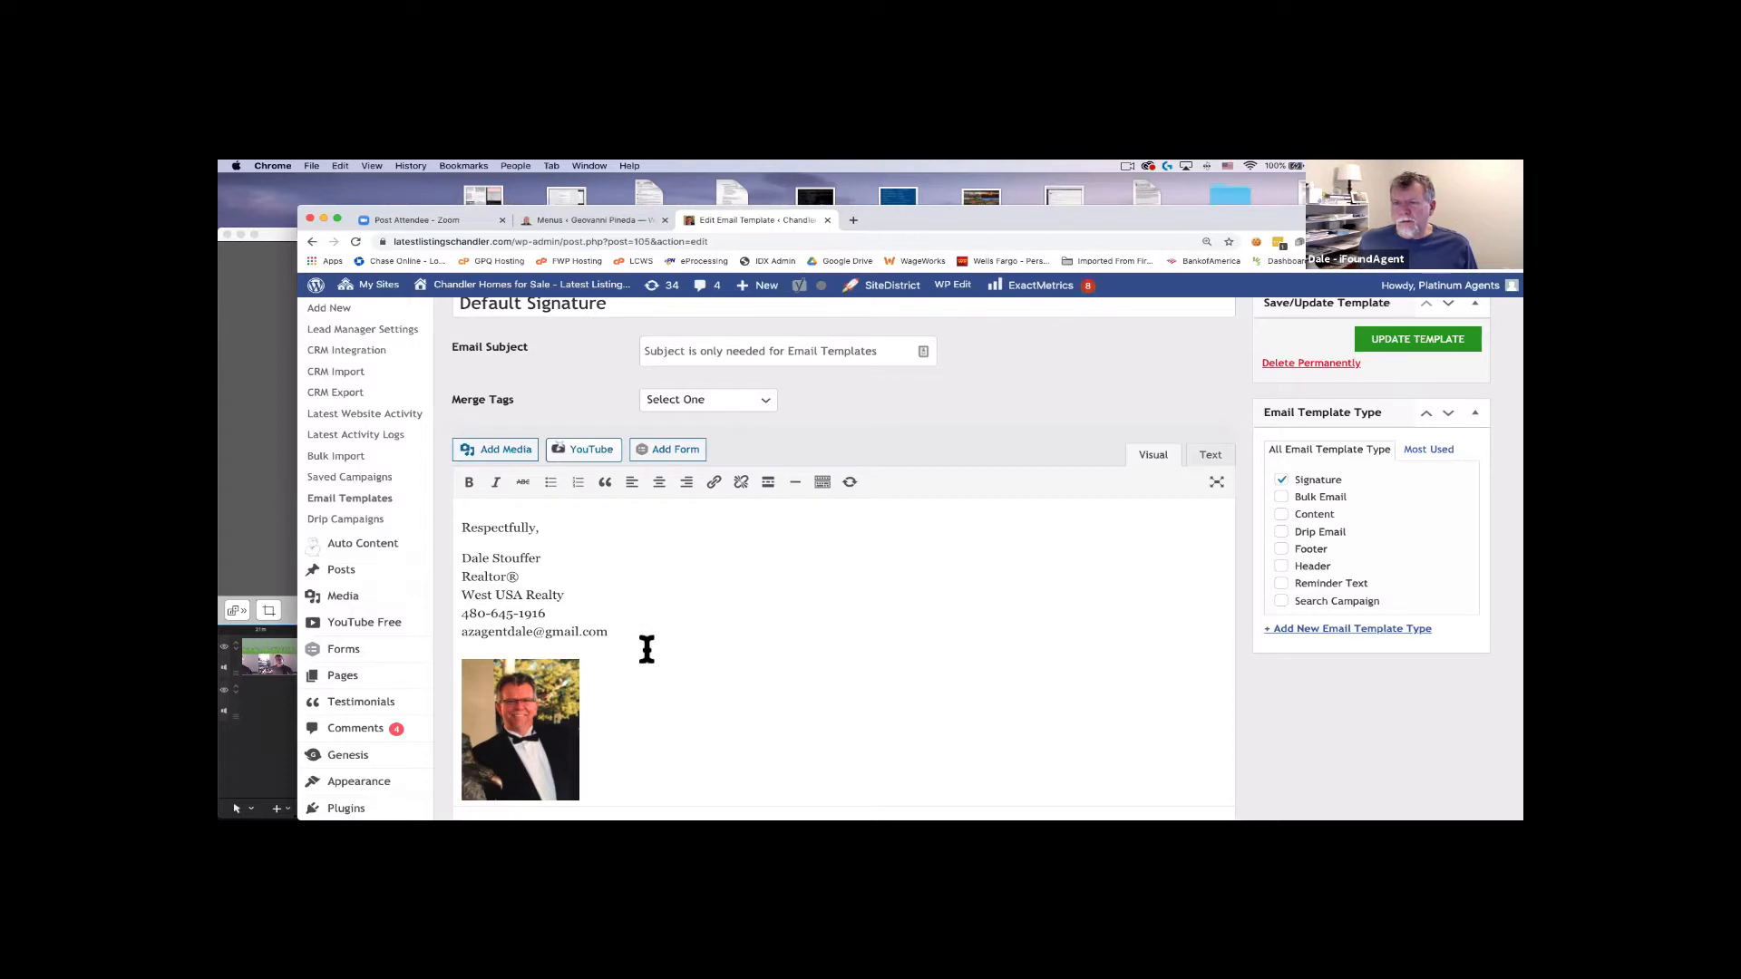
scroll(646, 649, down, 1)
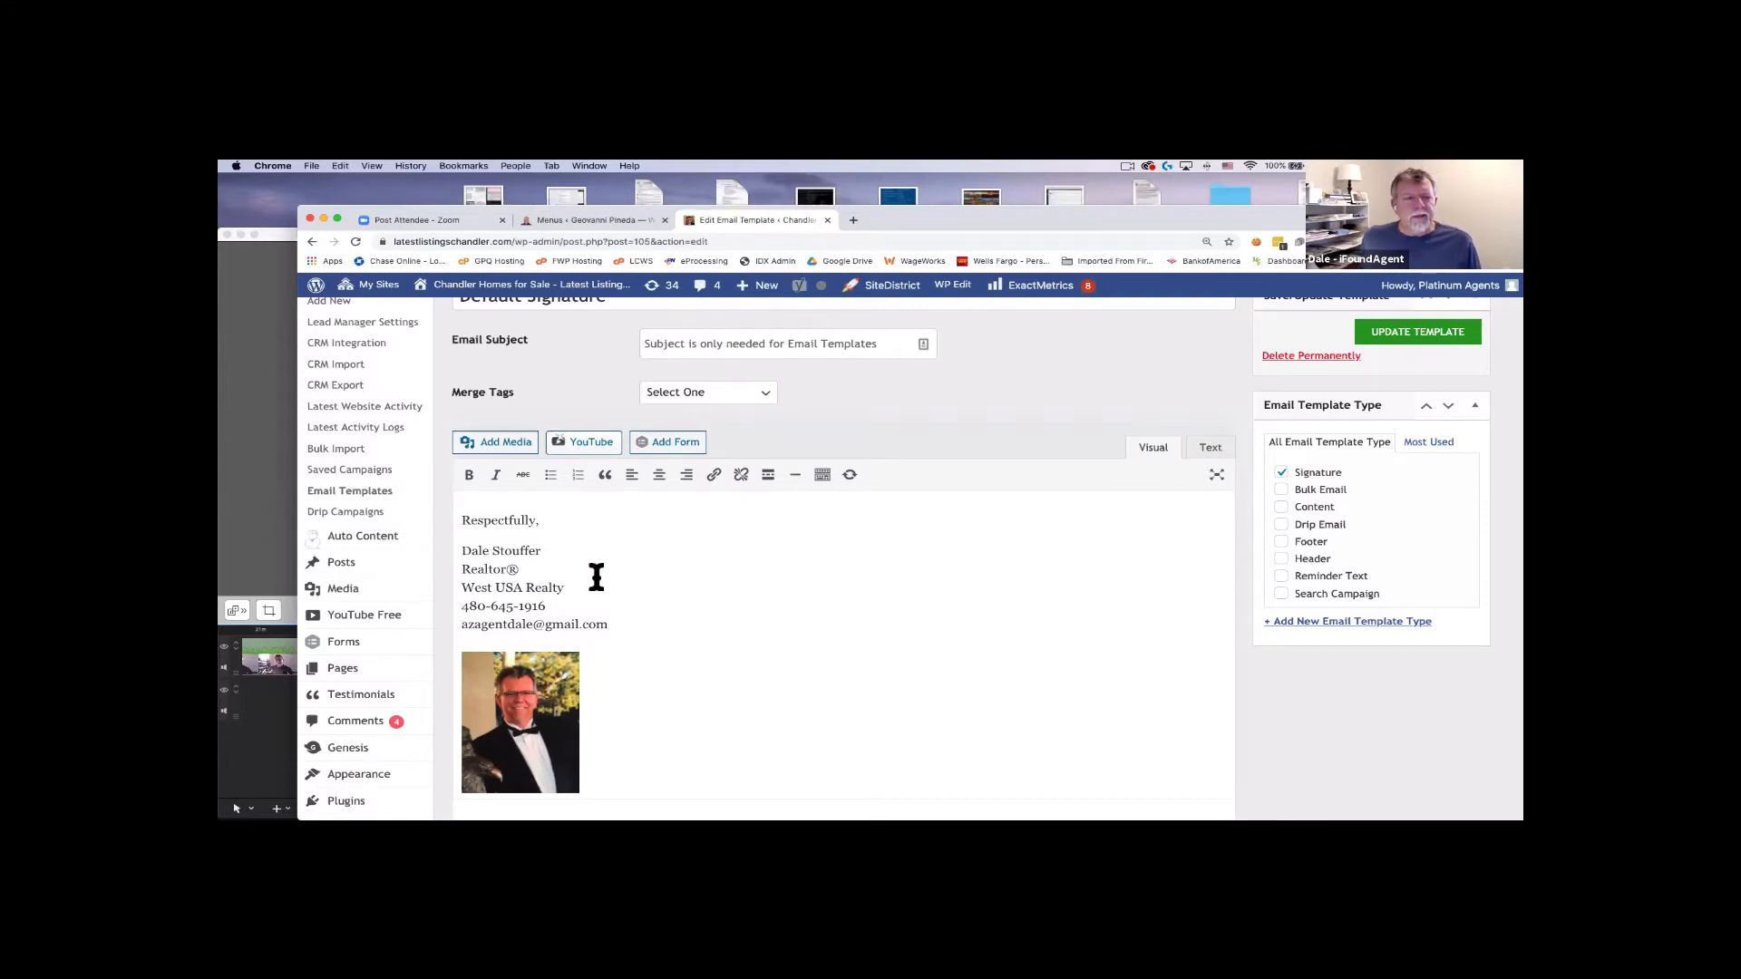
click(548, 520)
click(573, 552)
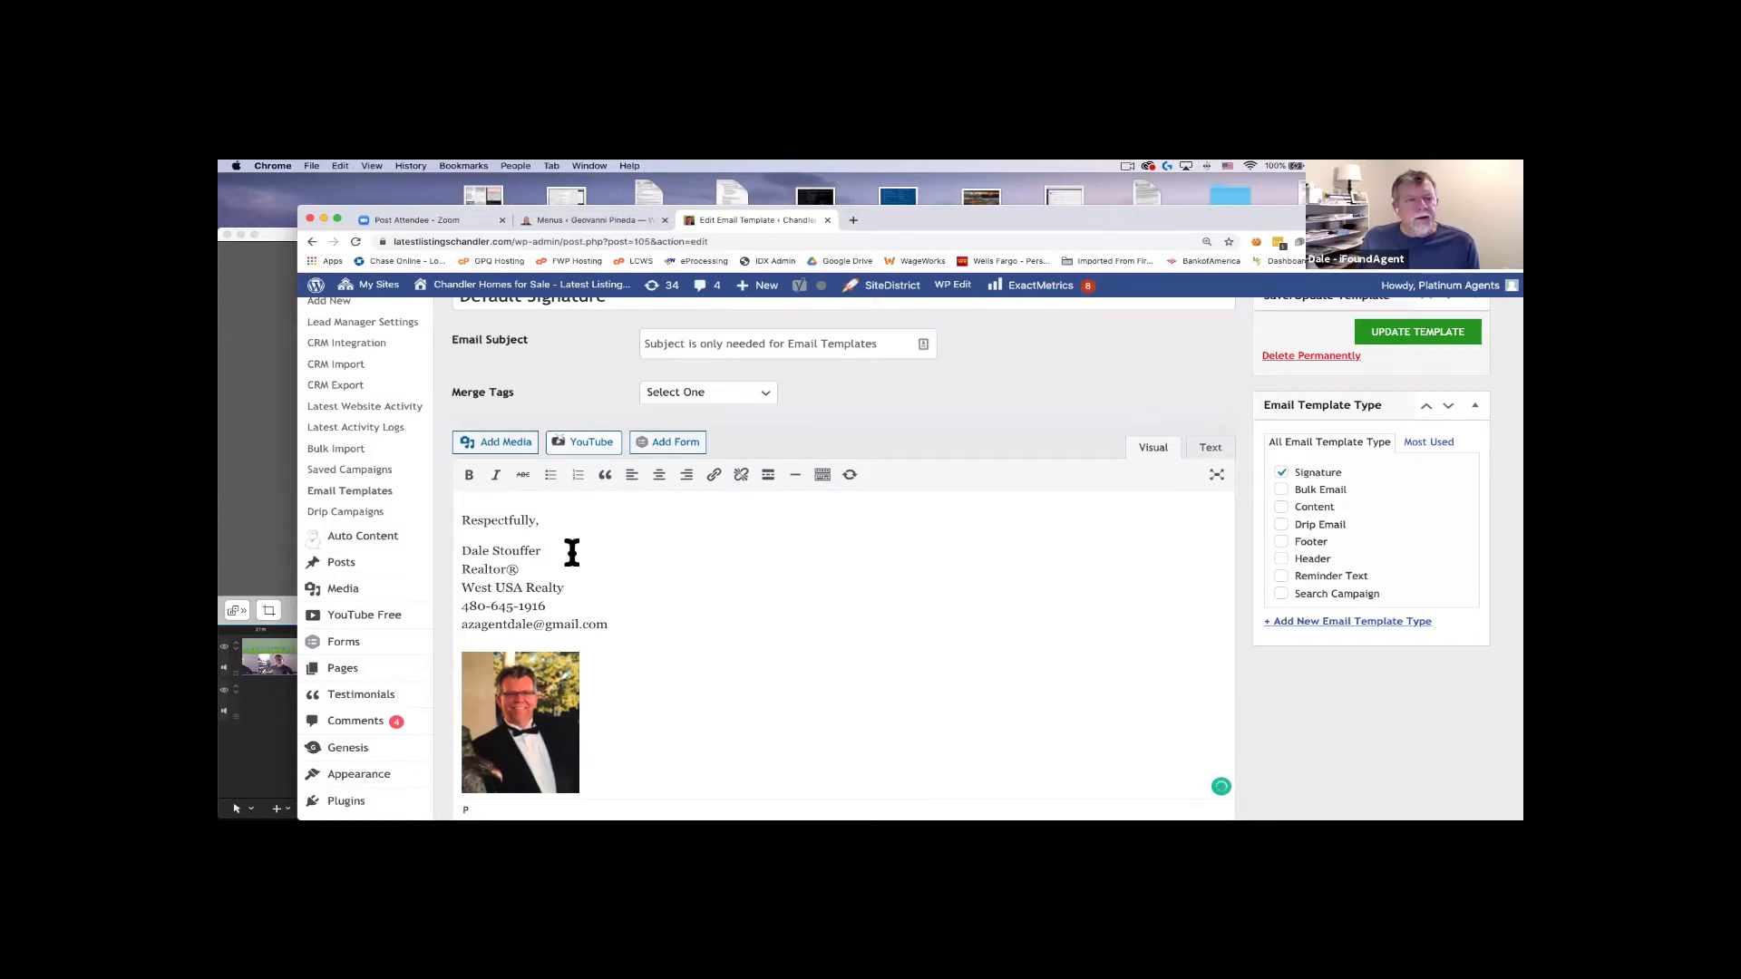
key(Return)
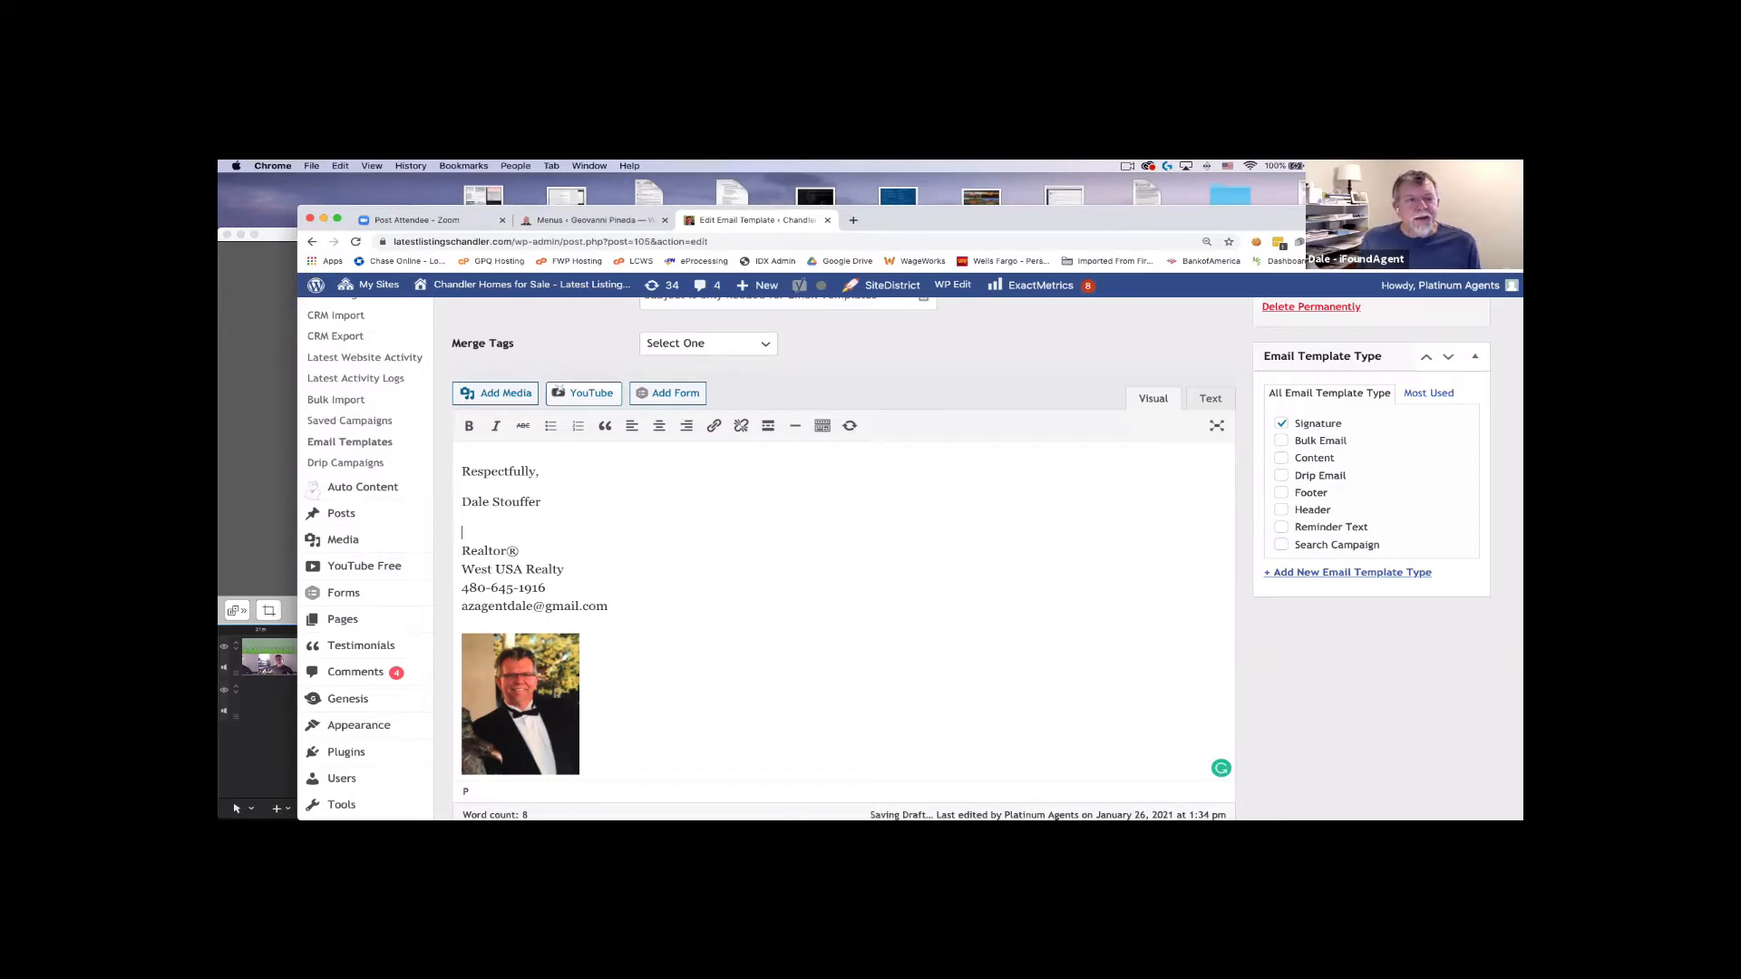
key(BackSpace)
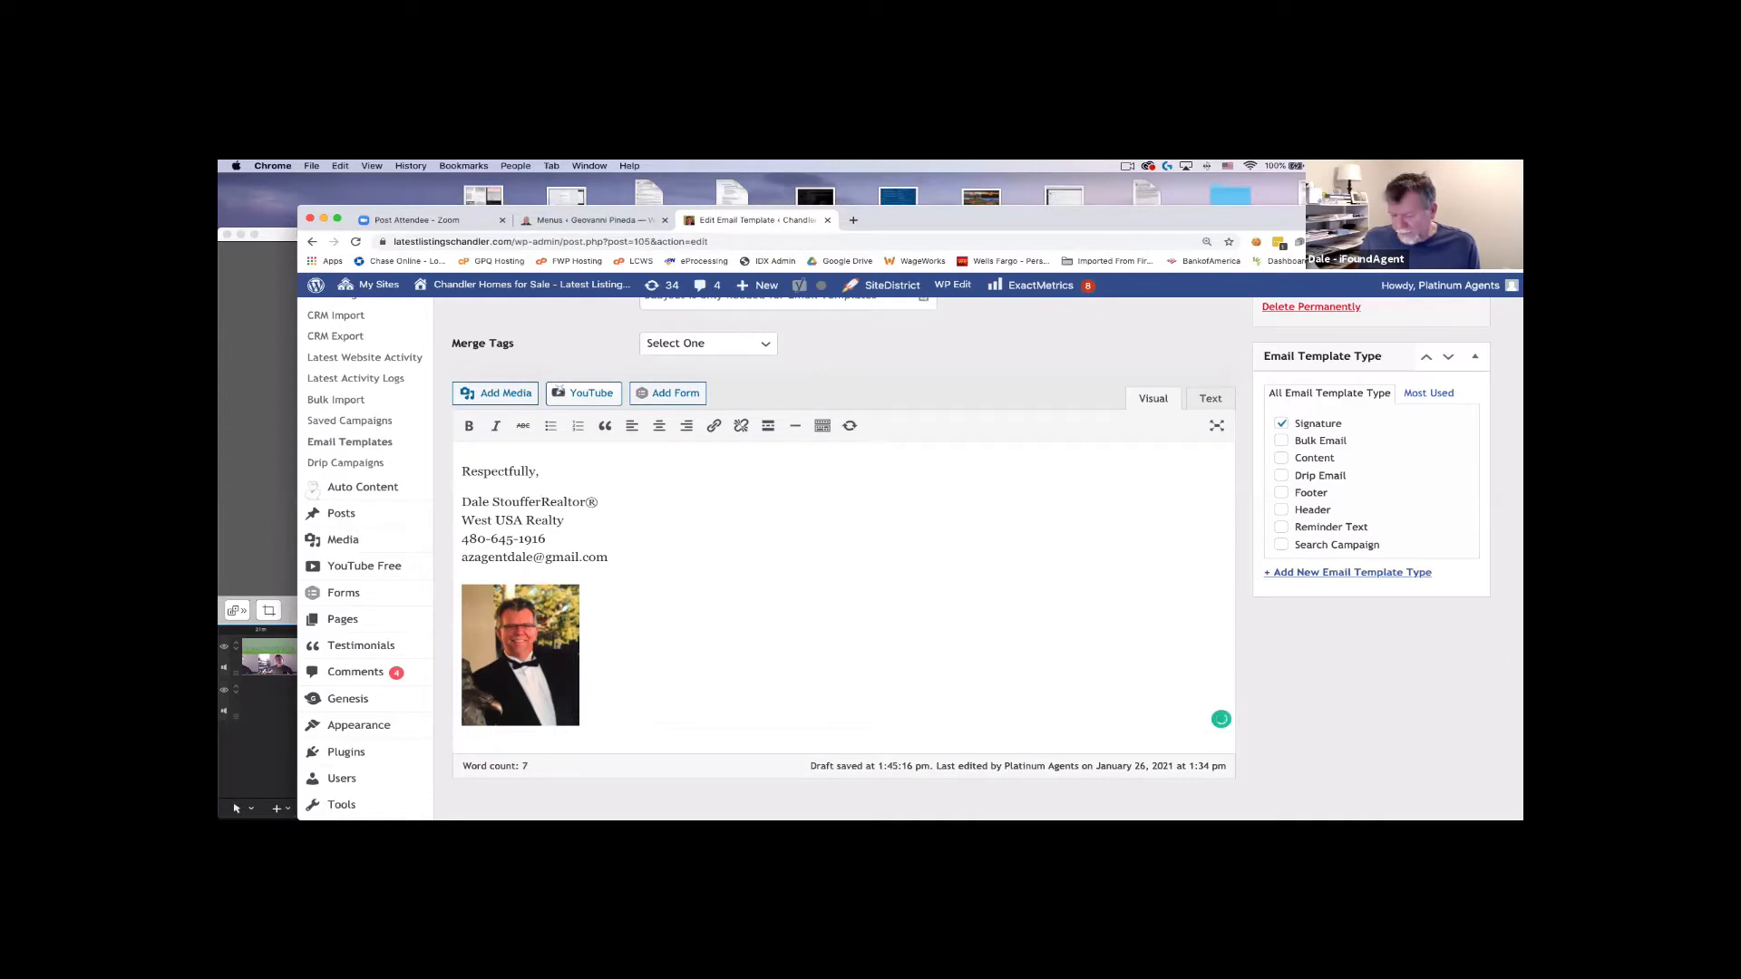
key(shift+Return)
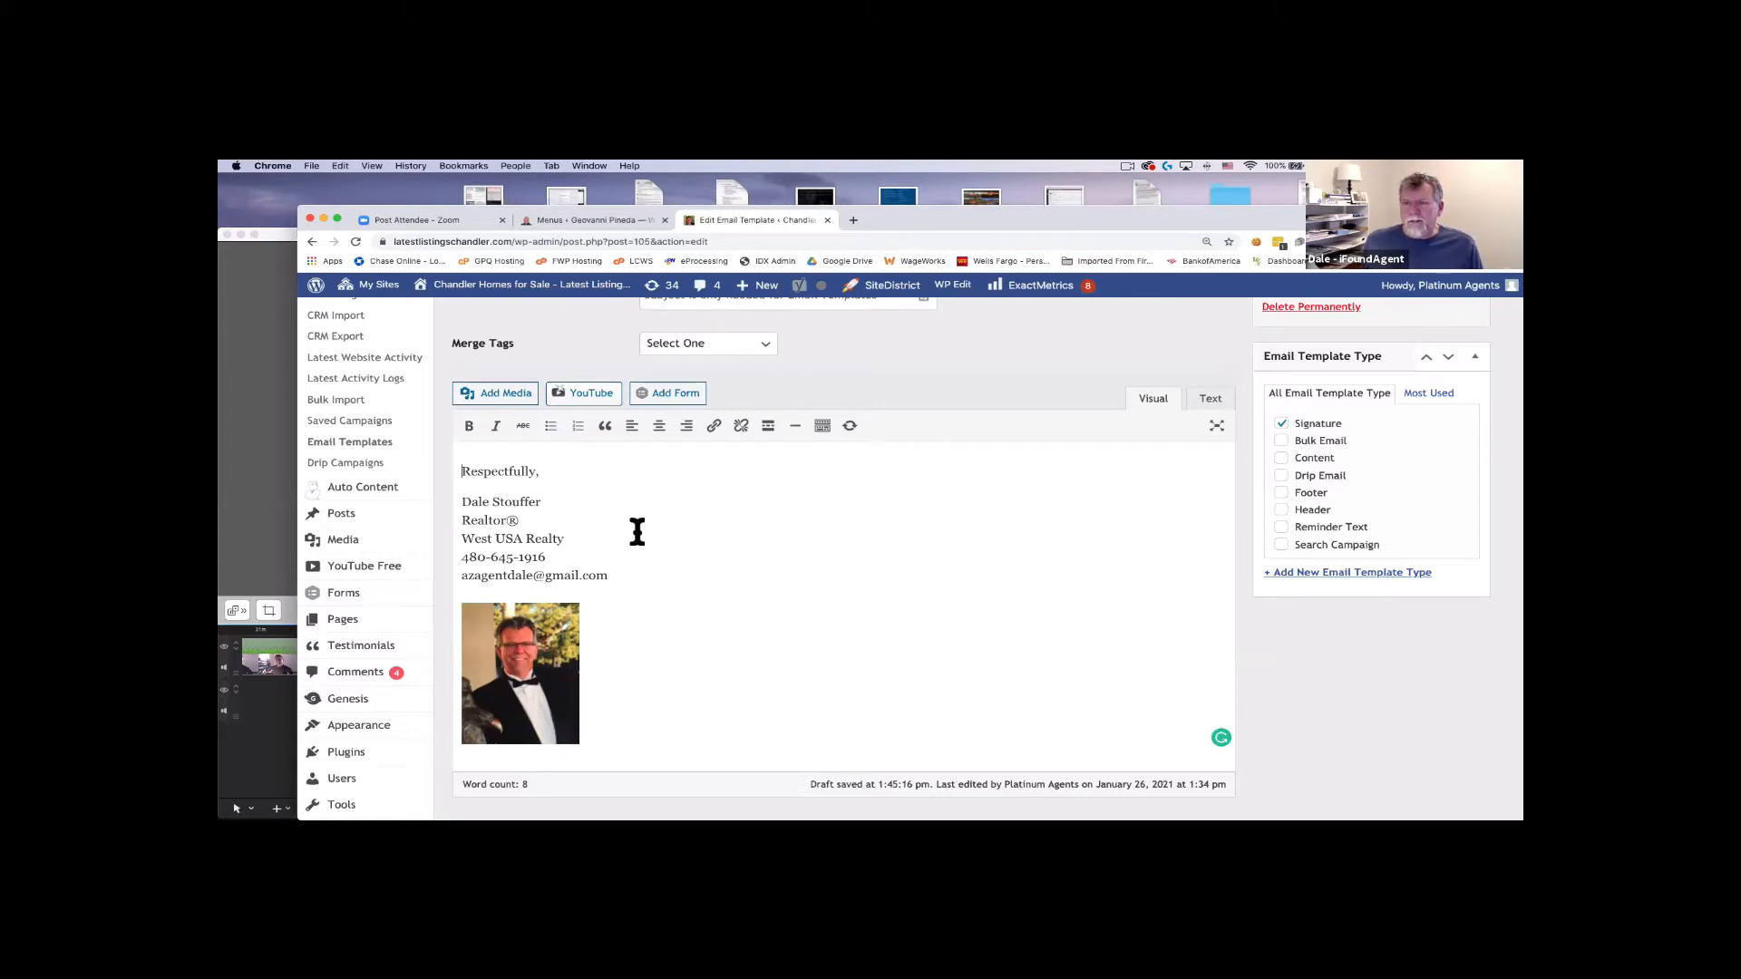
Update the Default Signature template and return to the Email Templates list.
scroll(634, 528, down, 3)
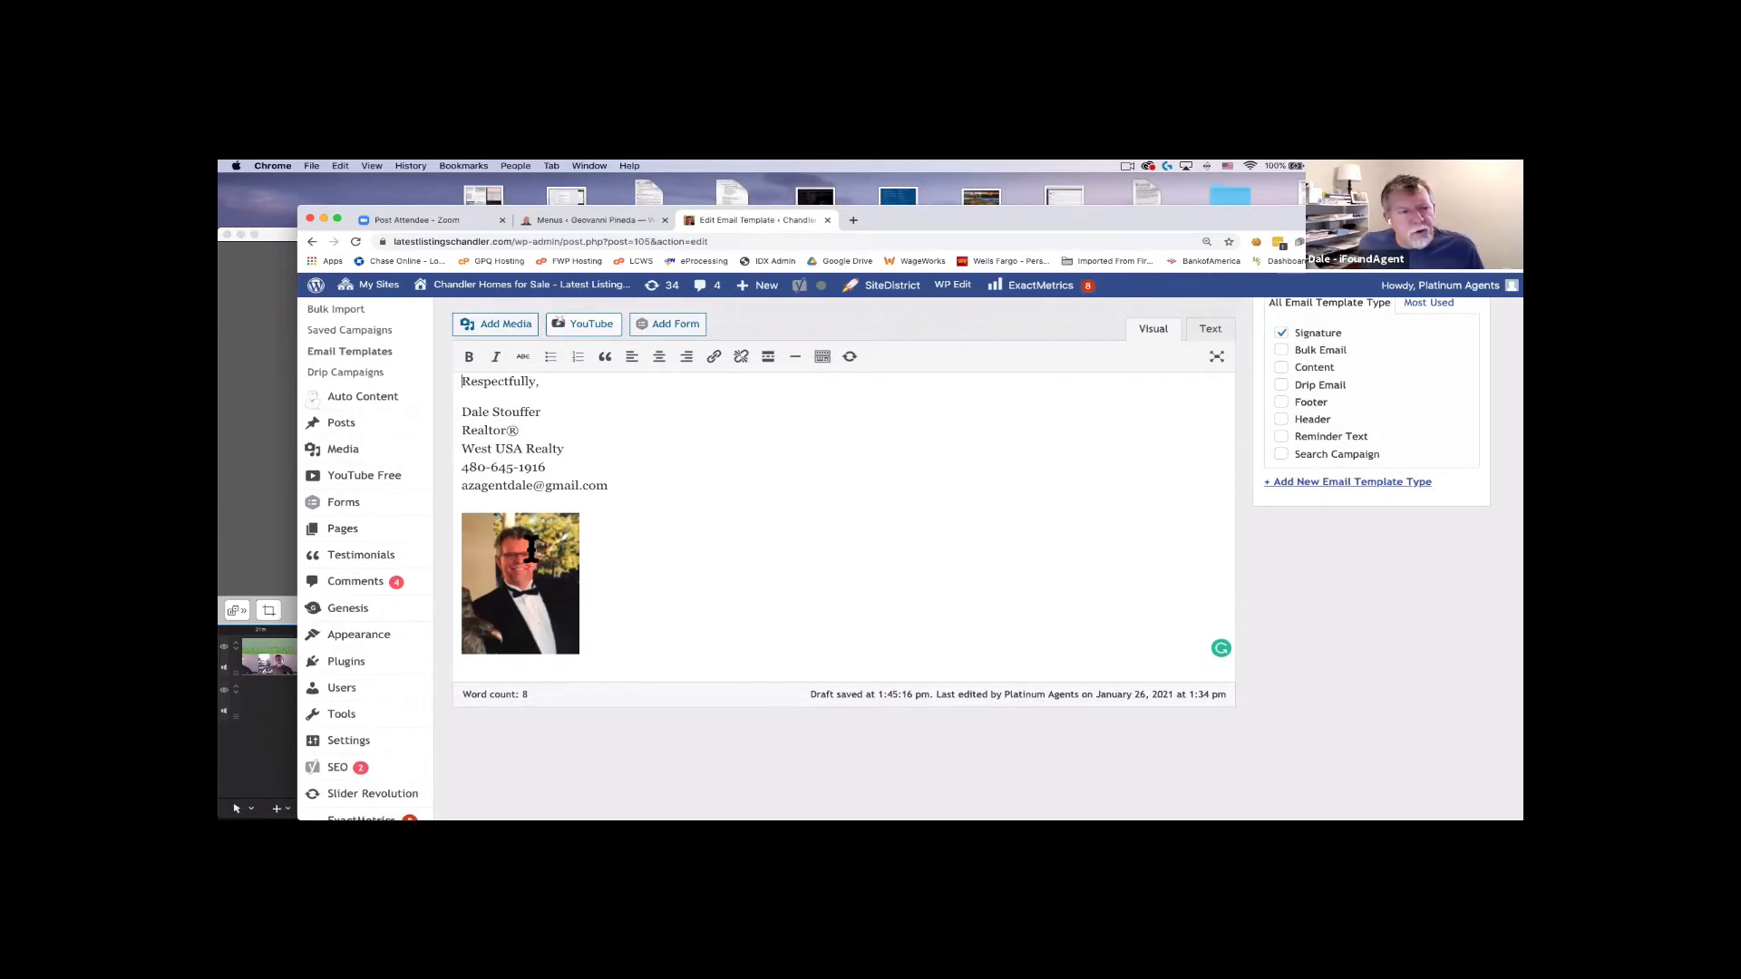
scroll(625, 553, up, 4)
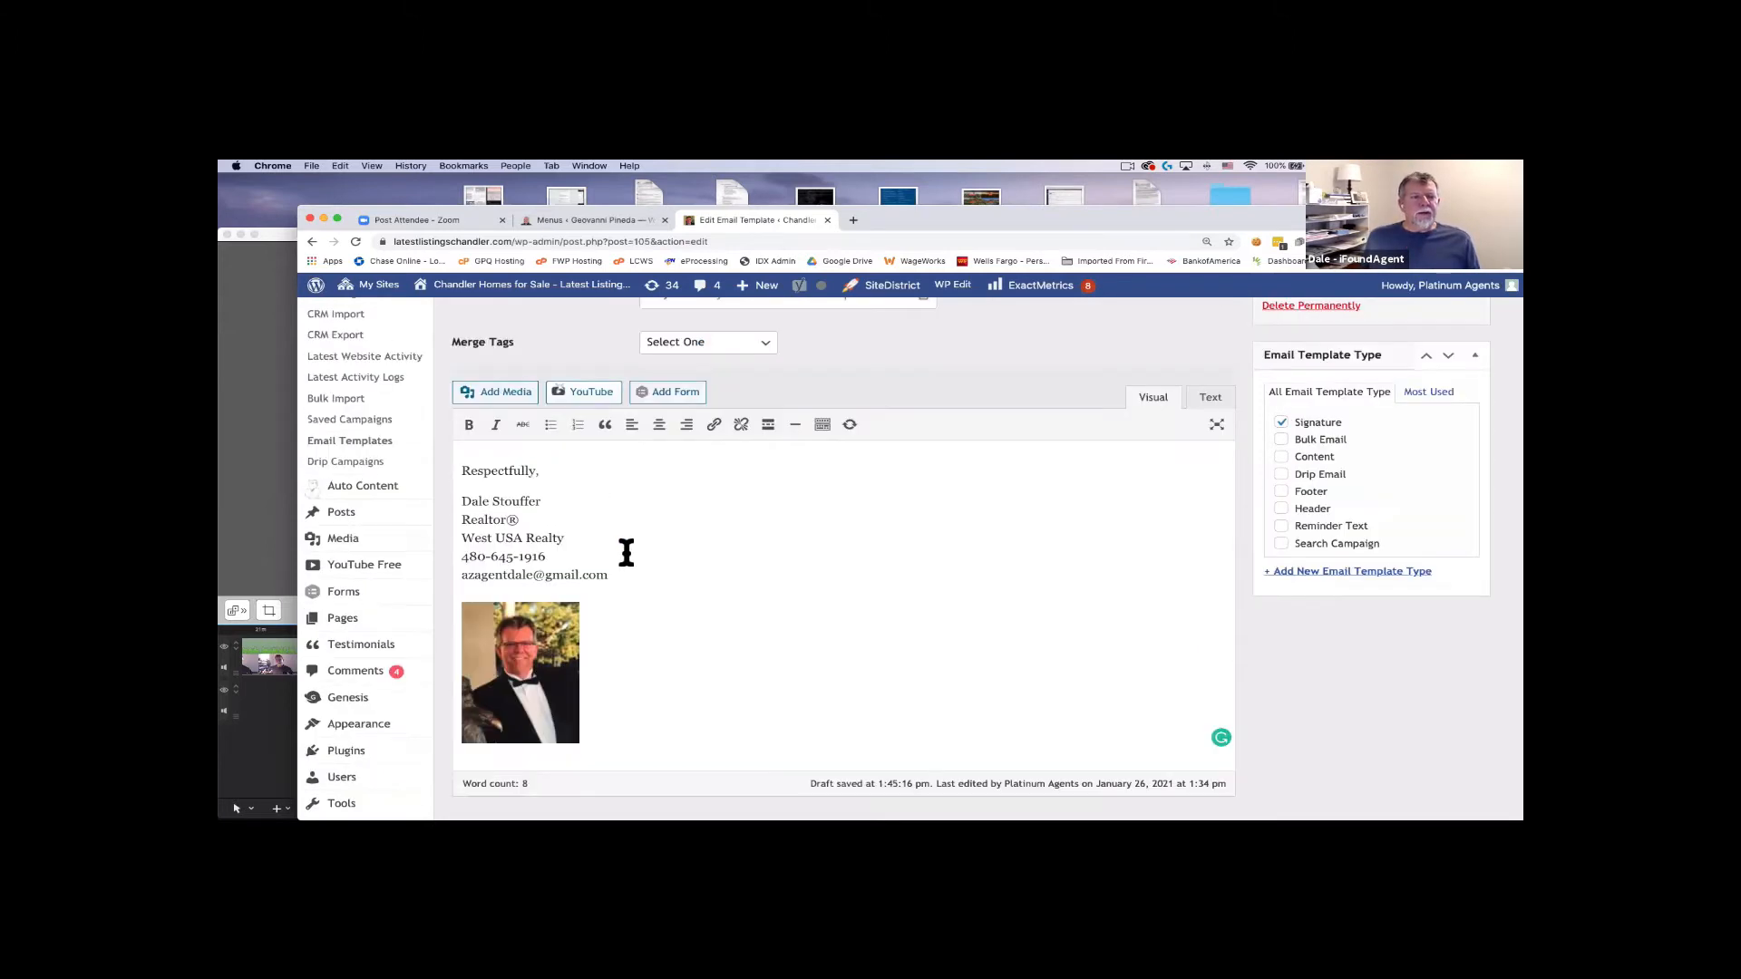
scroll(624, 552, down, 2)
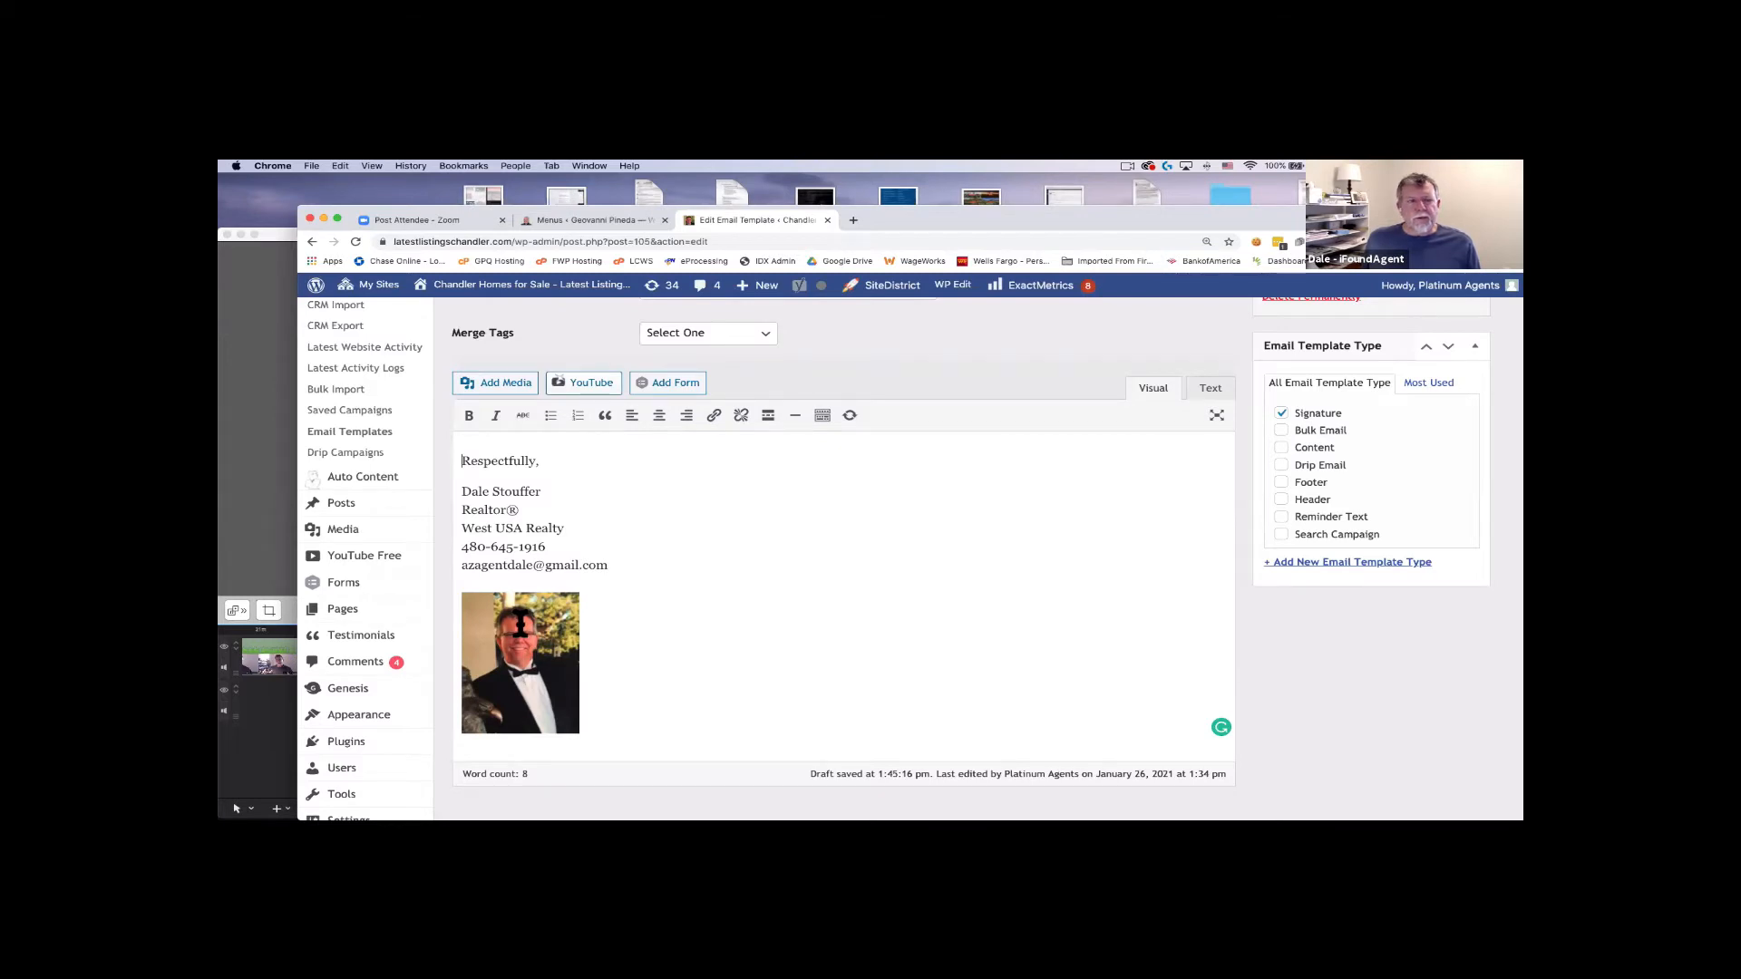
scroll(639, 620, up, 3)
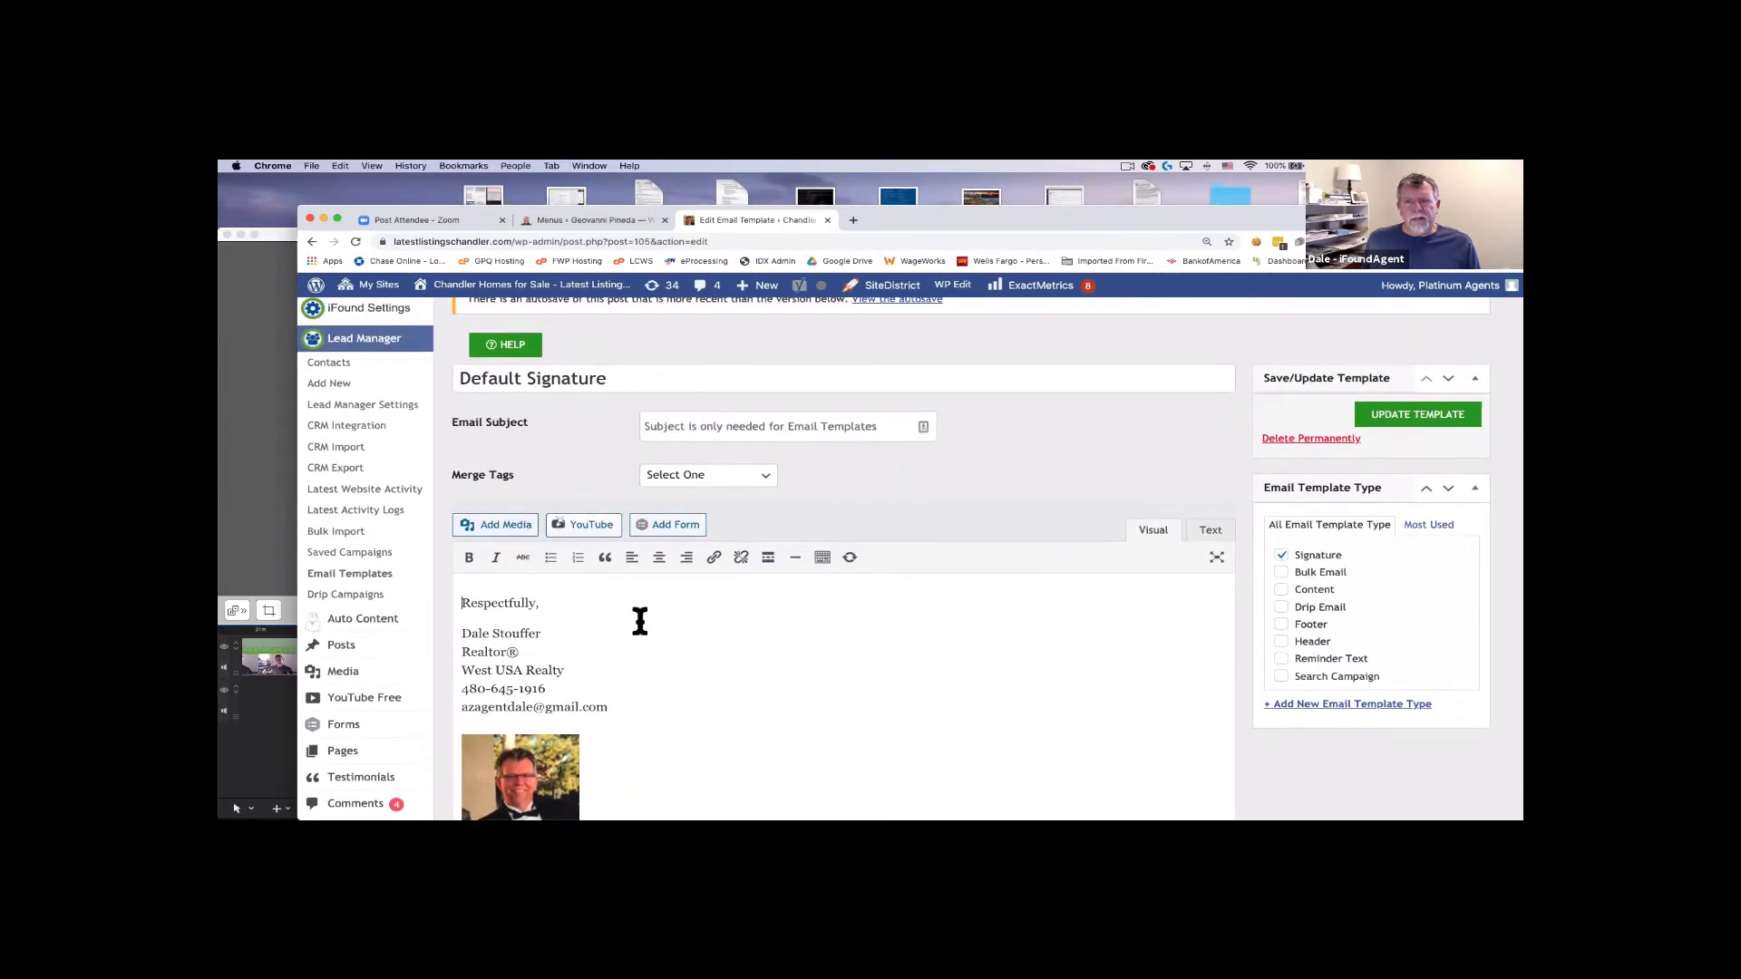
scroll(639, 621, up, 2)
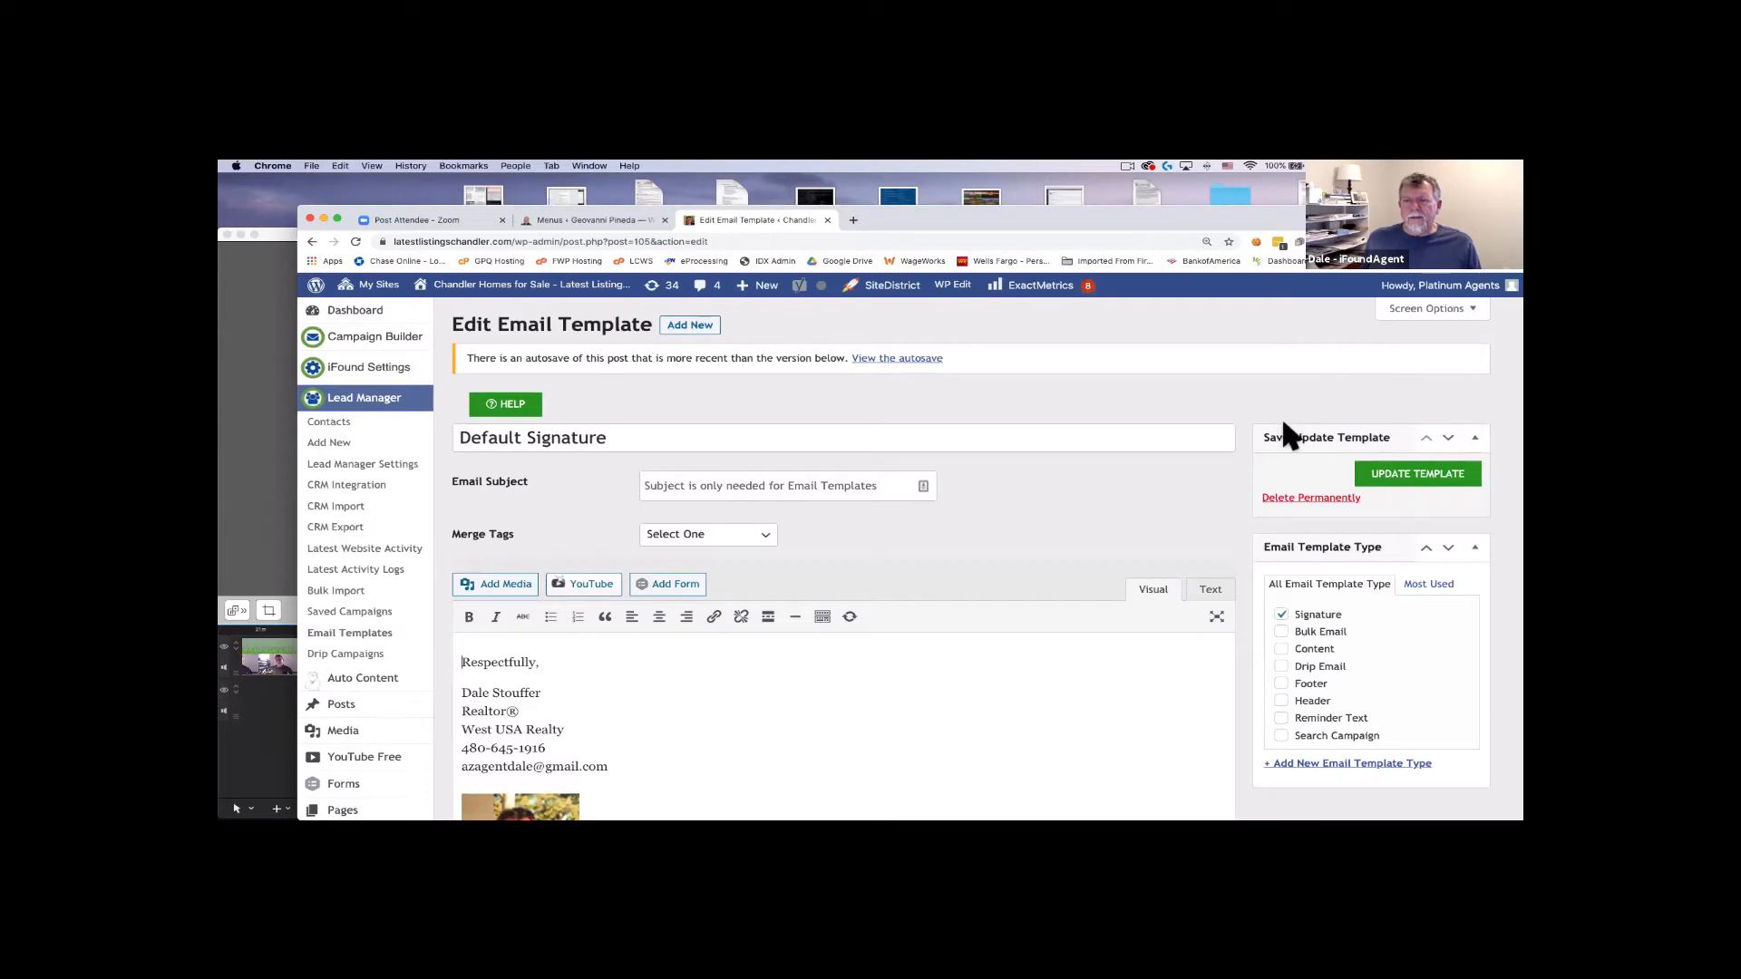
click(1406, 478)
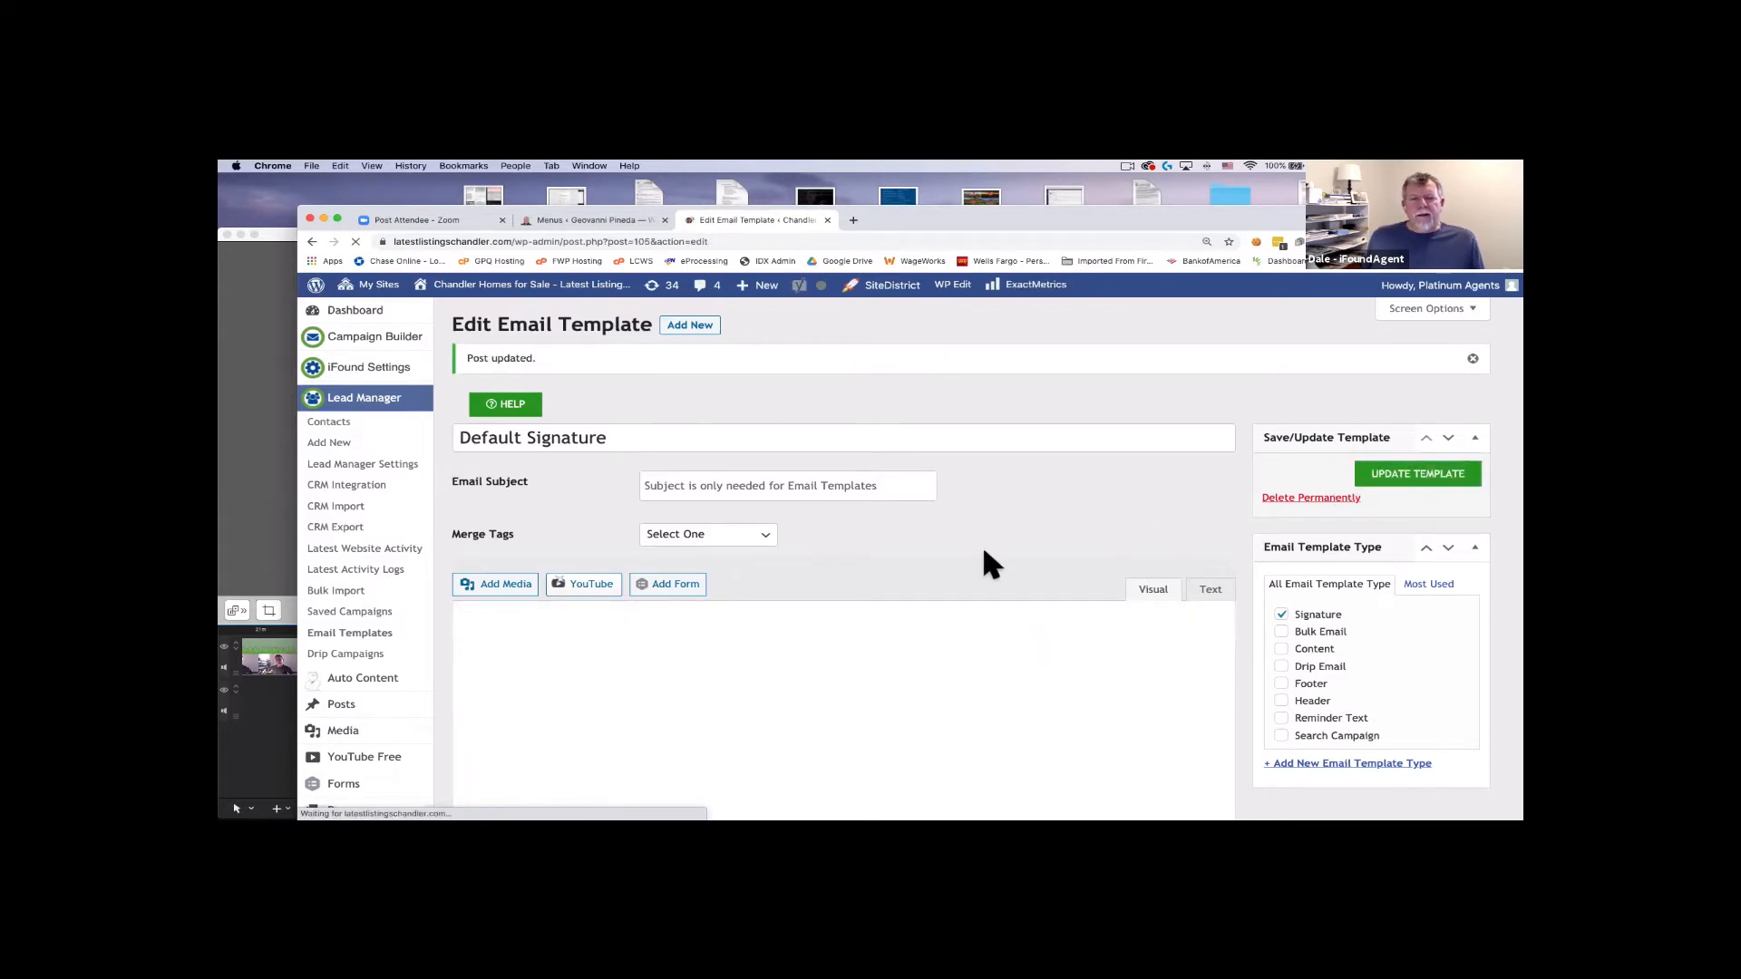
scroll(984, 563, down, 3)
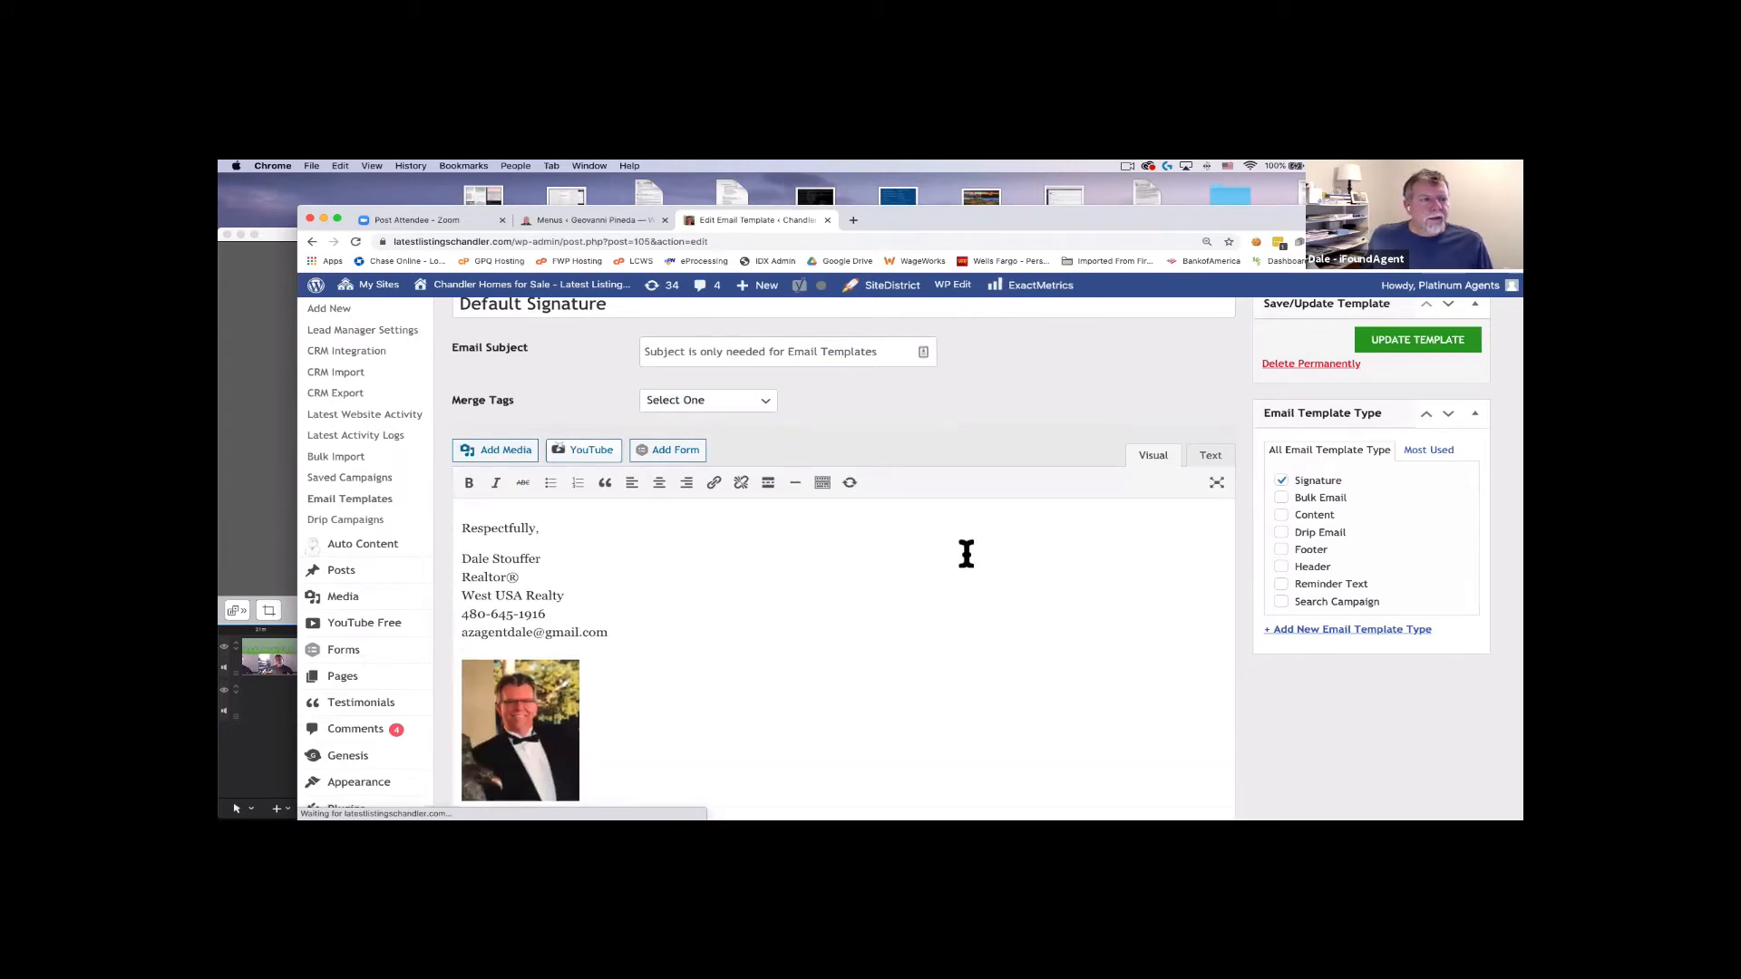
click(353, 502)
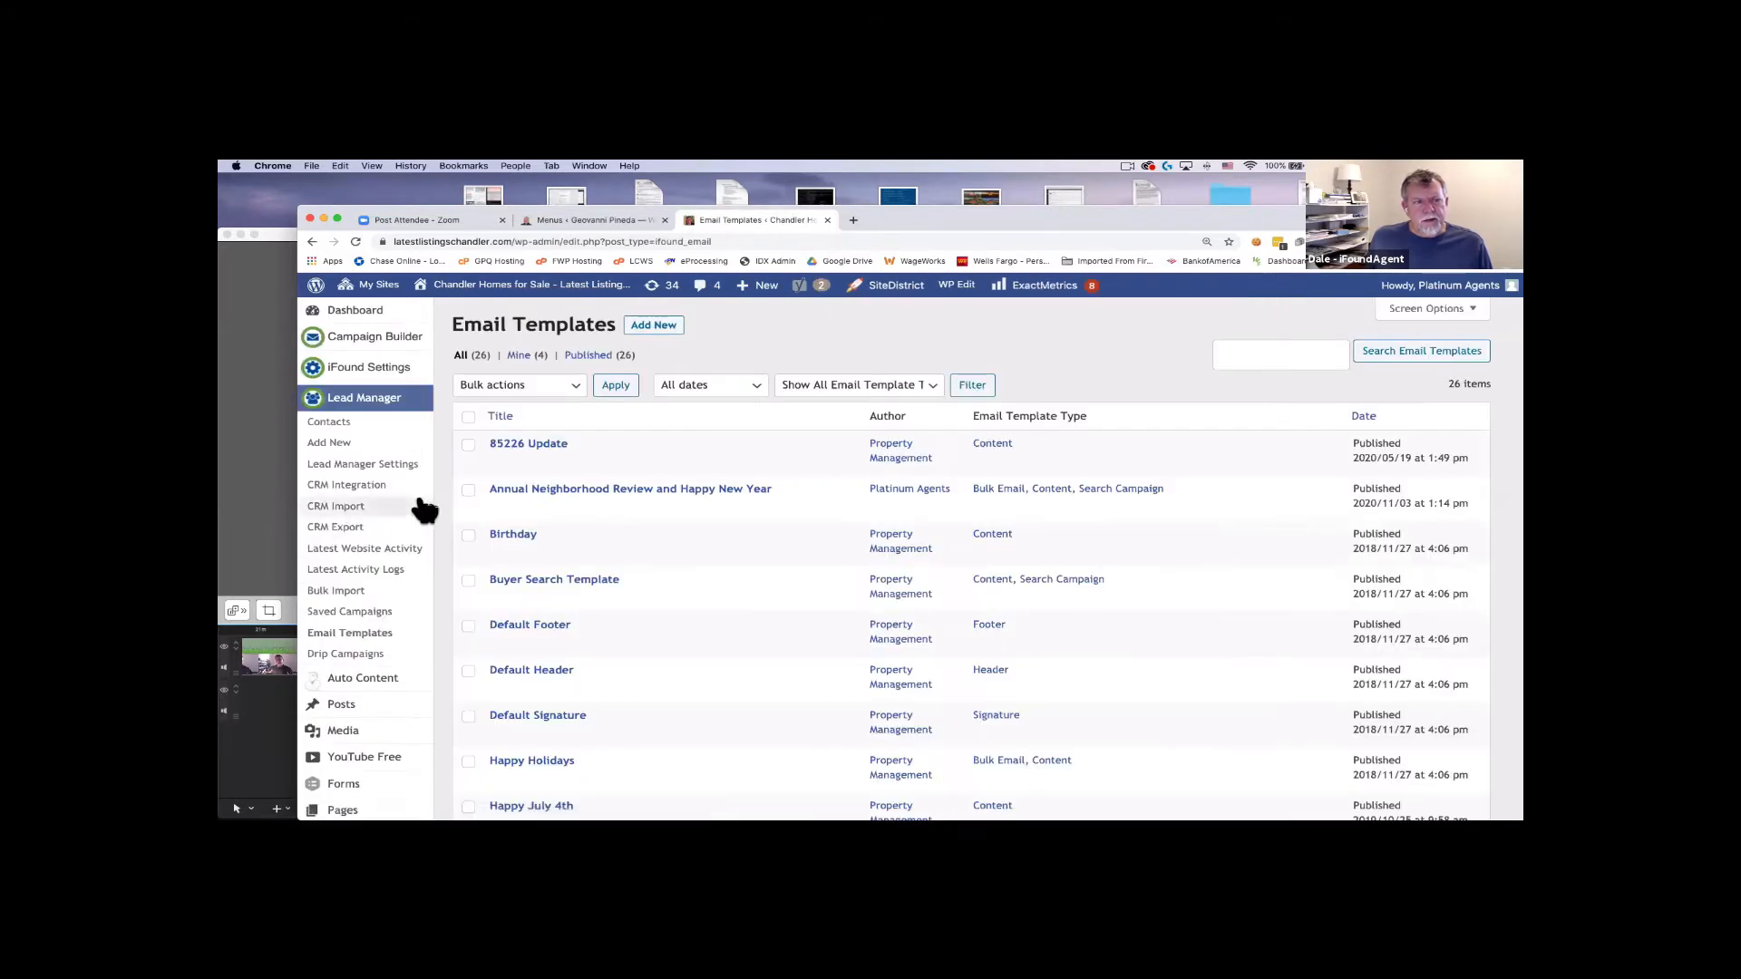
Find Market Update - Home Owner in the templates list and open it for editing.
scroll(433, 497, down, 2)
scroll(435, 497, down, 10)
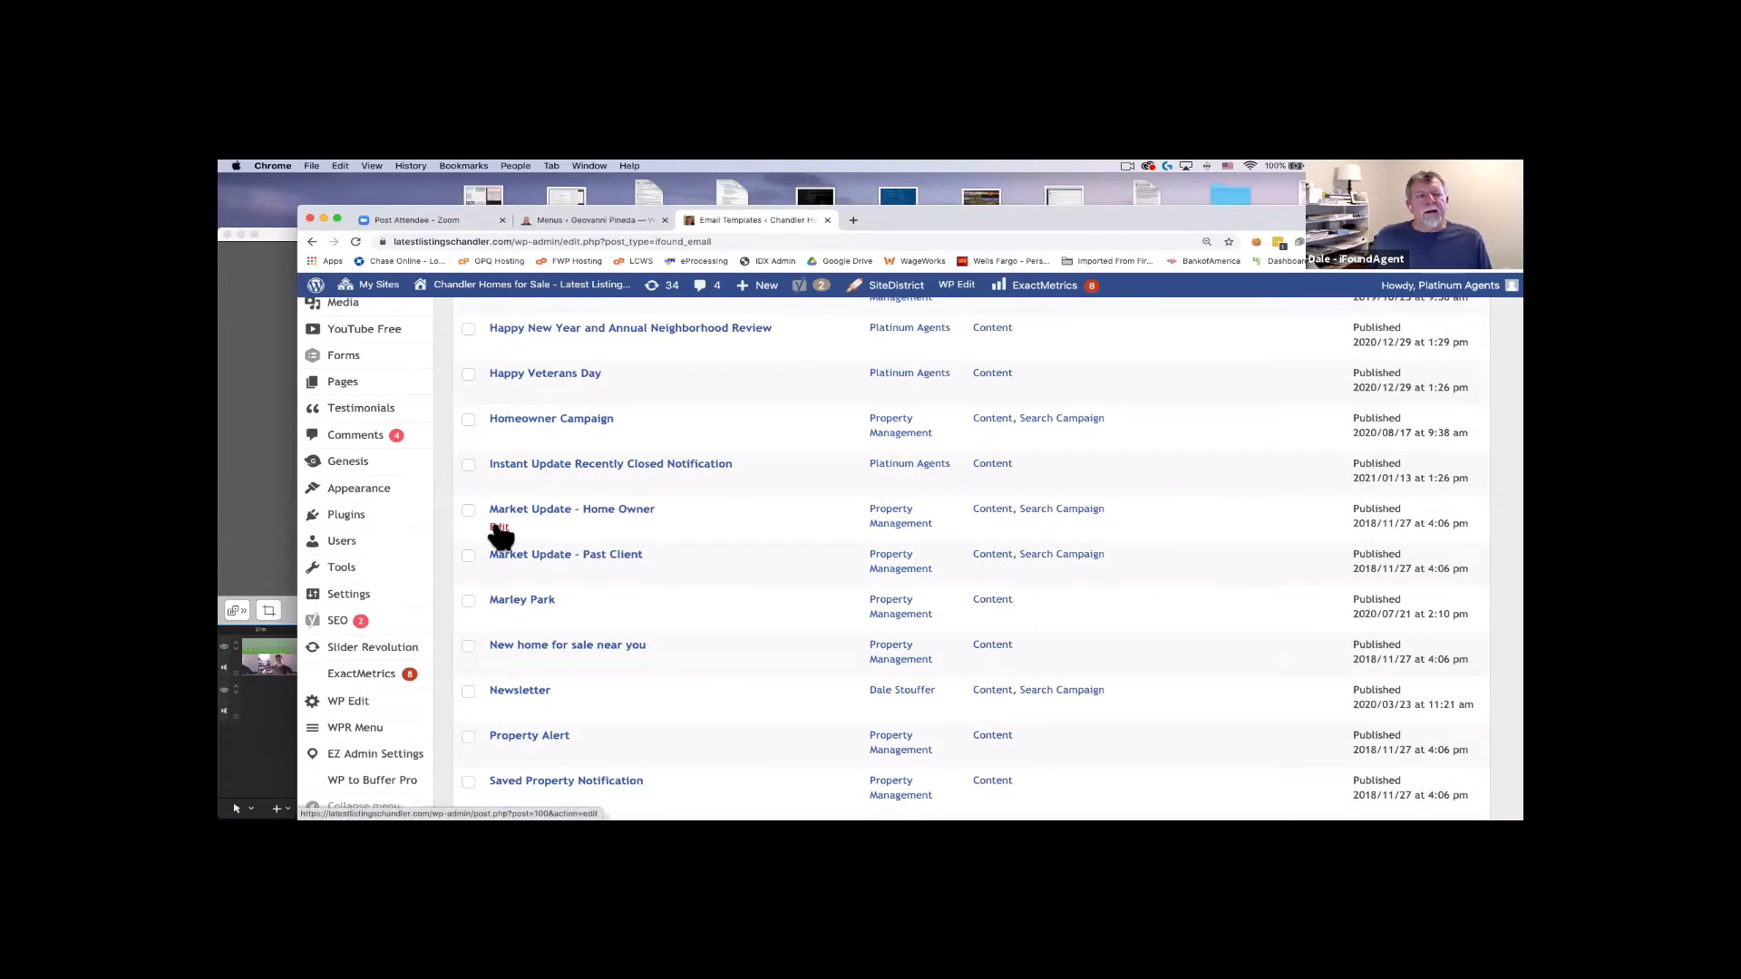
click(499, 530)
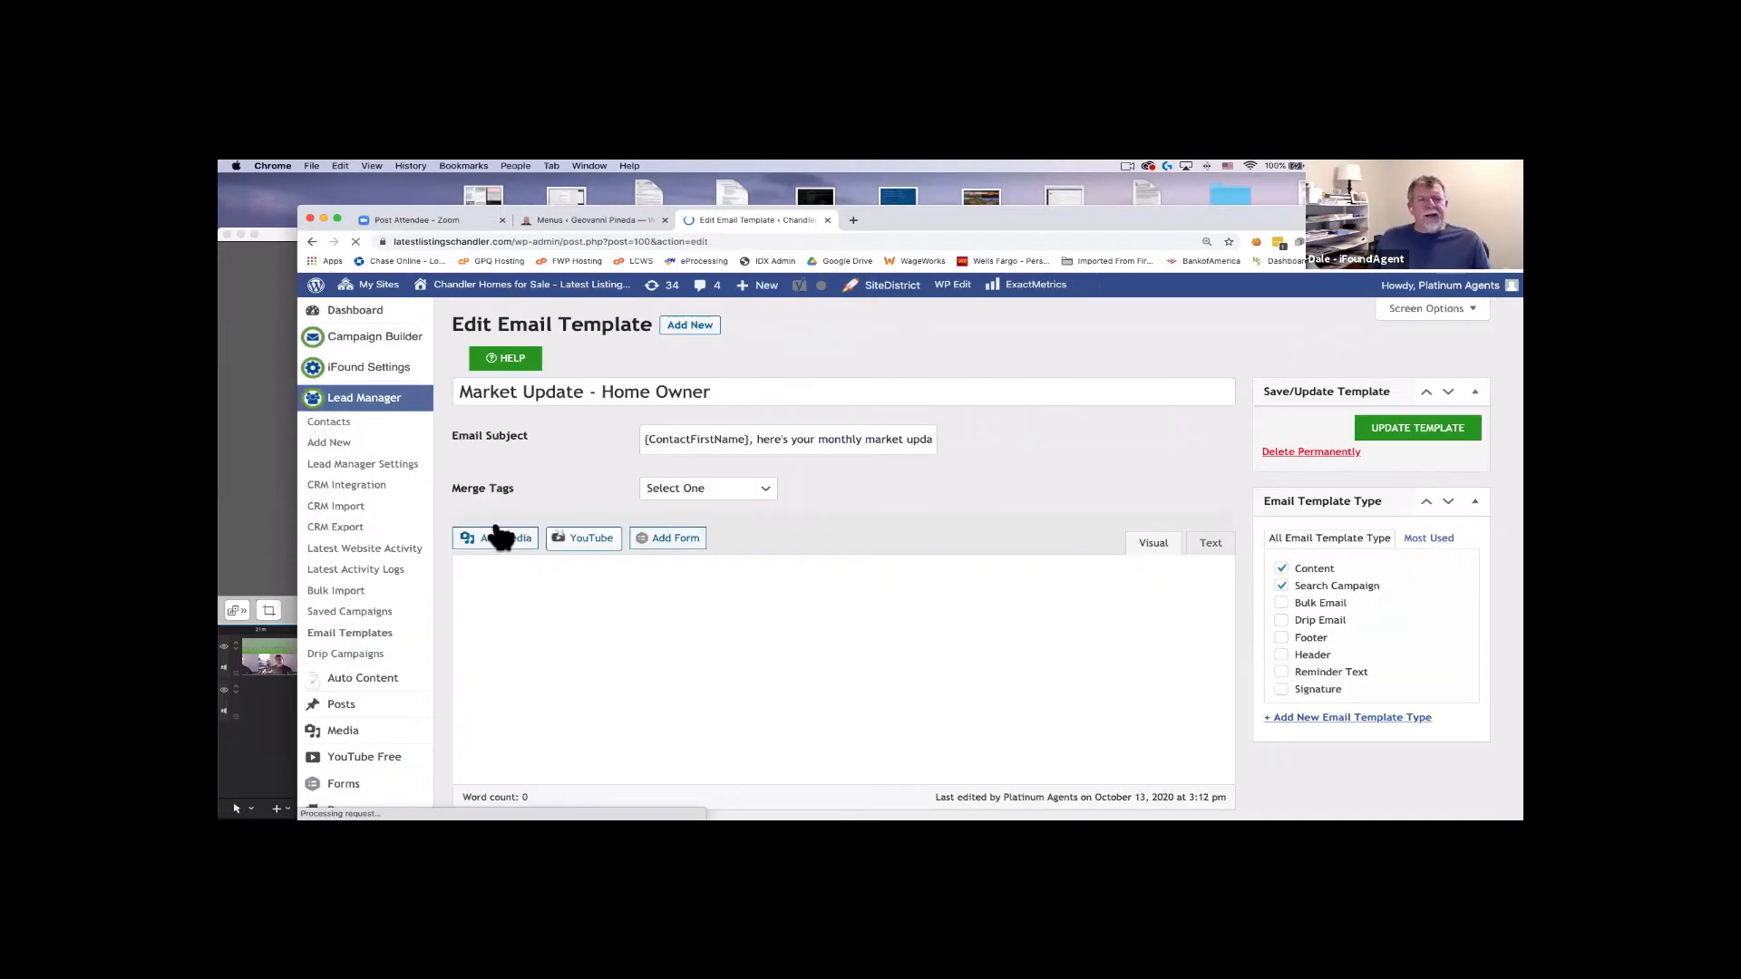
scroll(501, 536, down, 1)
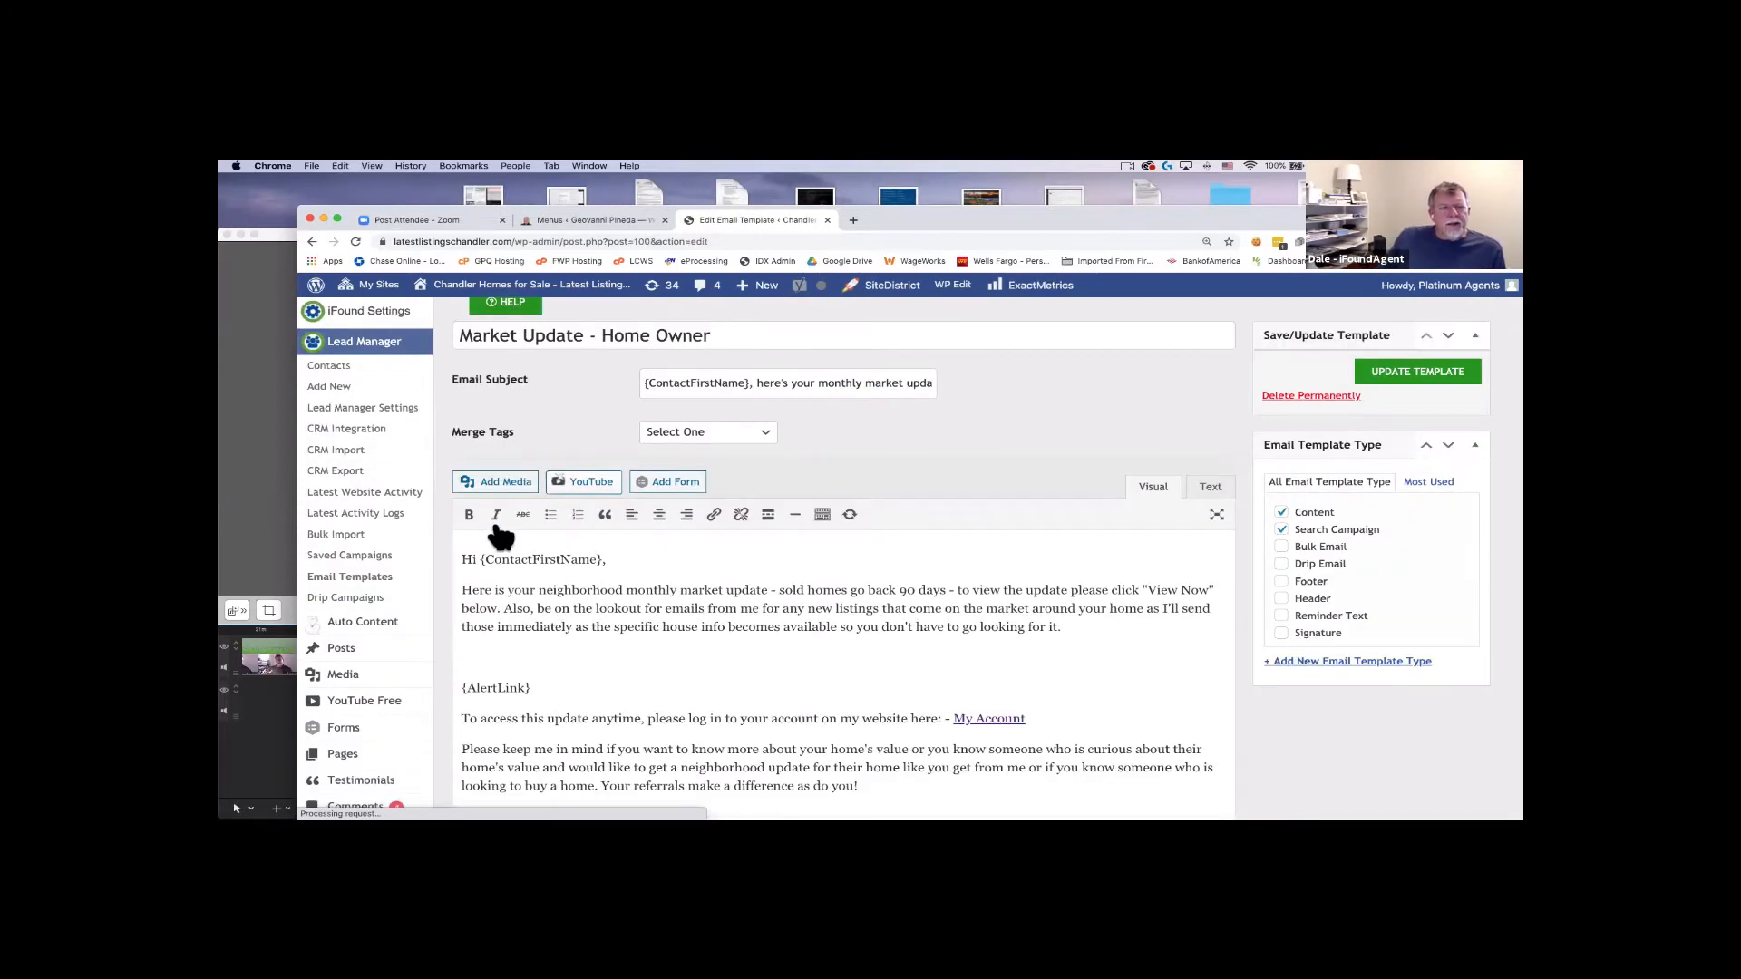
click(513, 653)
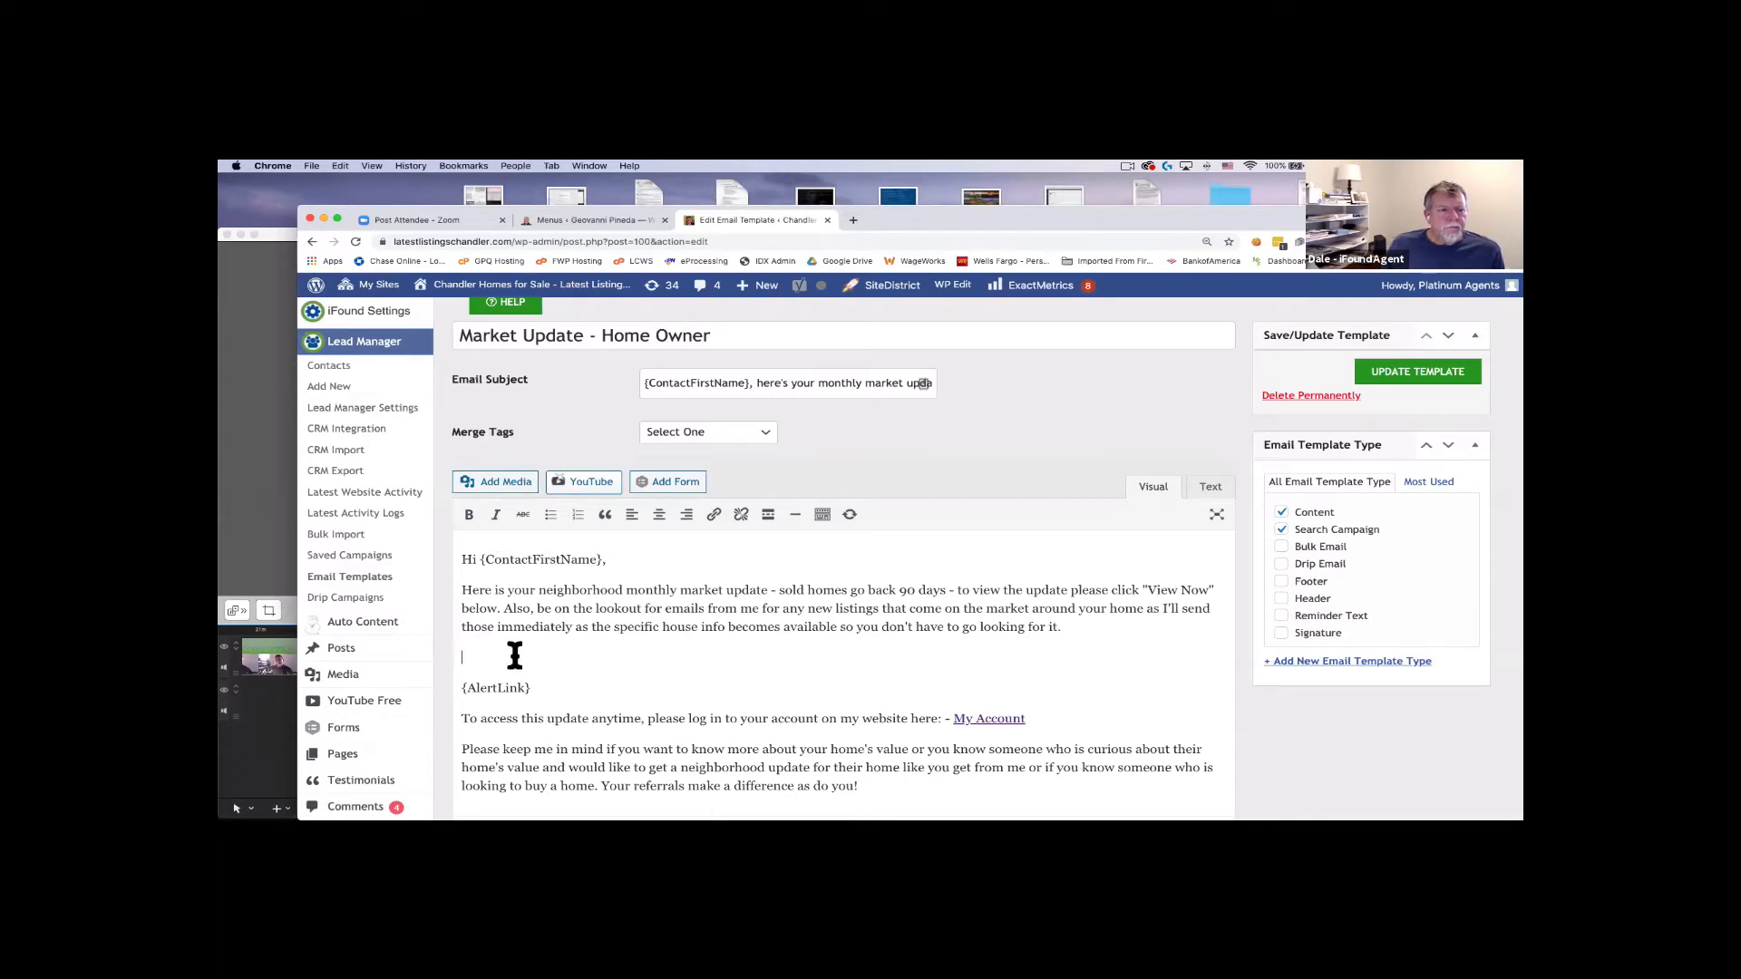
key(BackSpace)
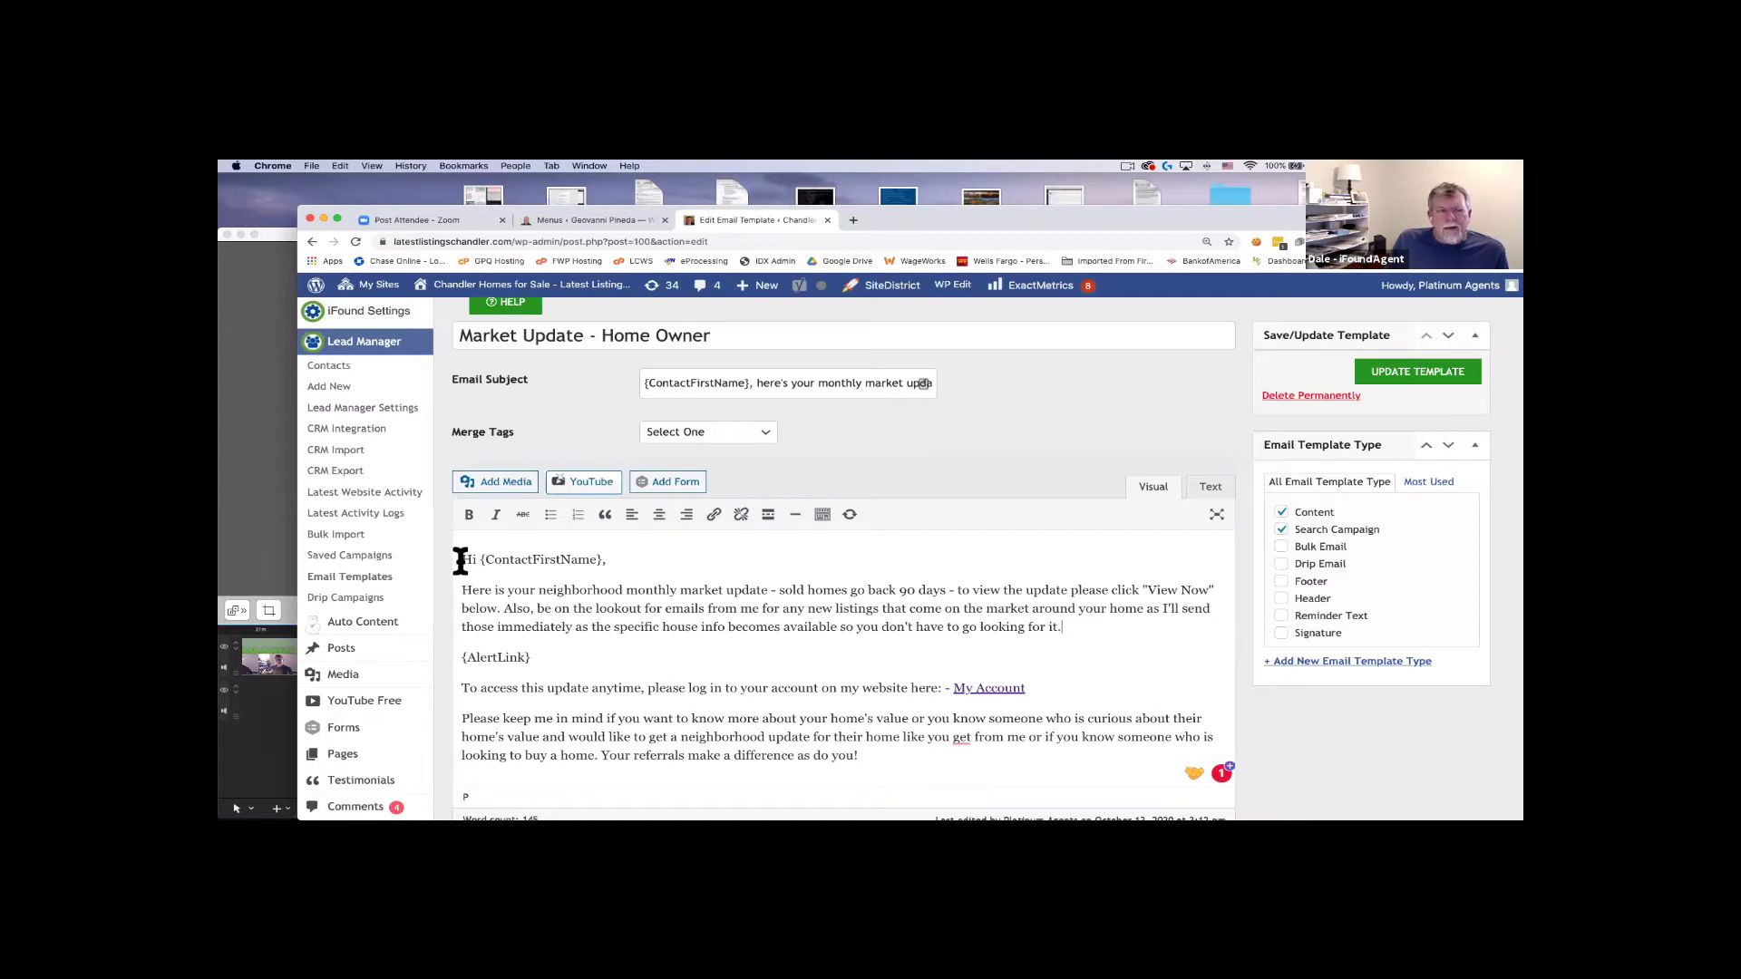
drag(463, 562, 866, 753)
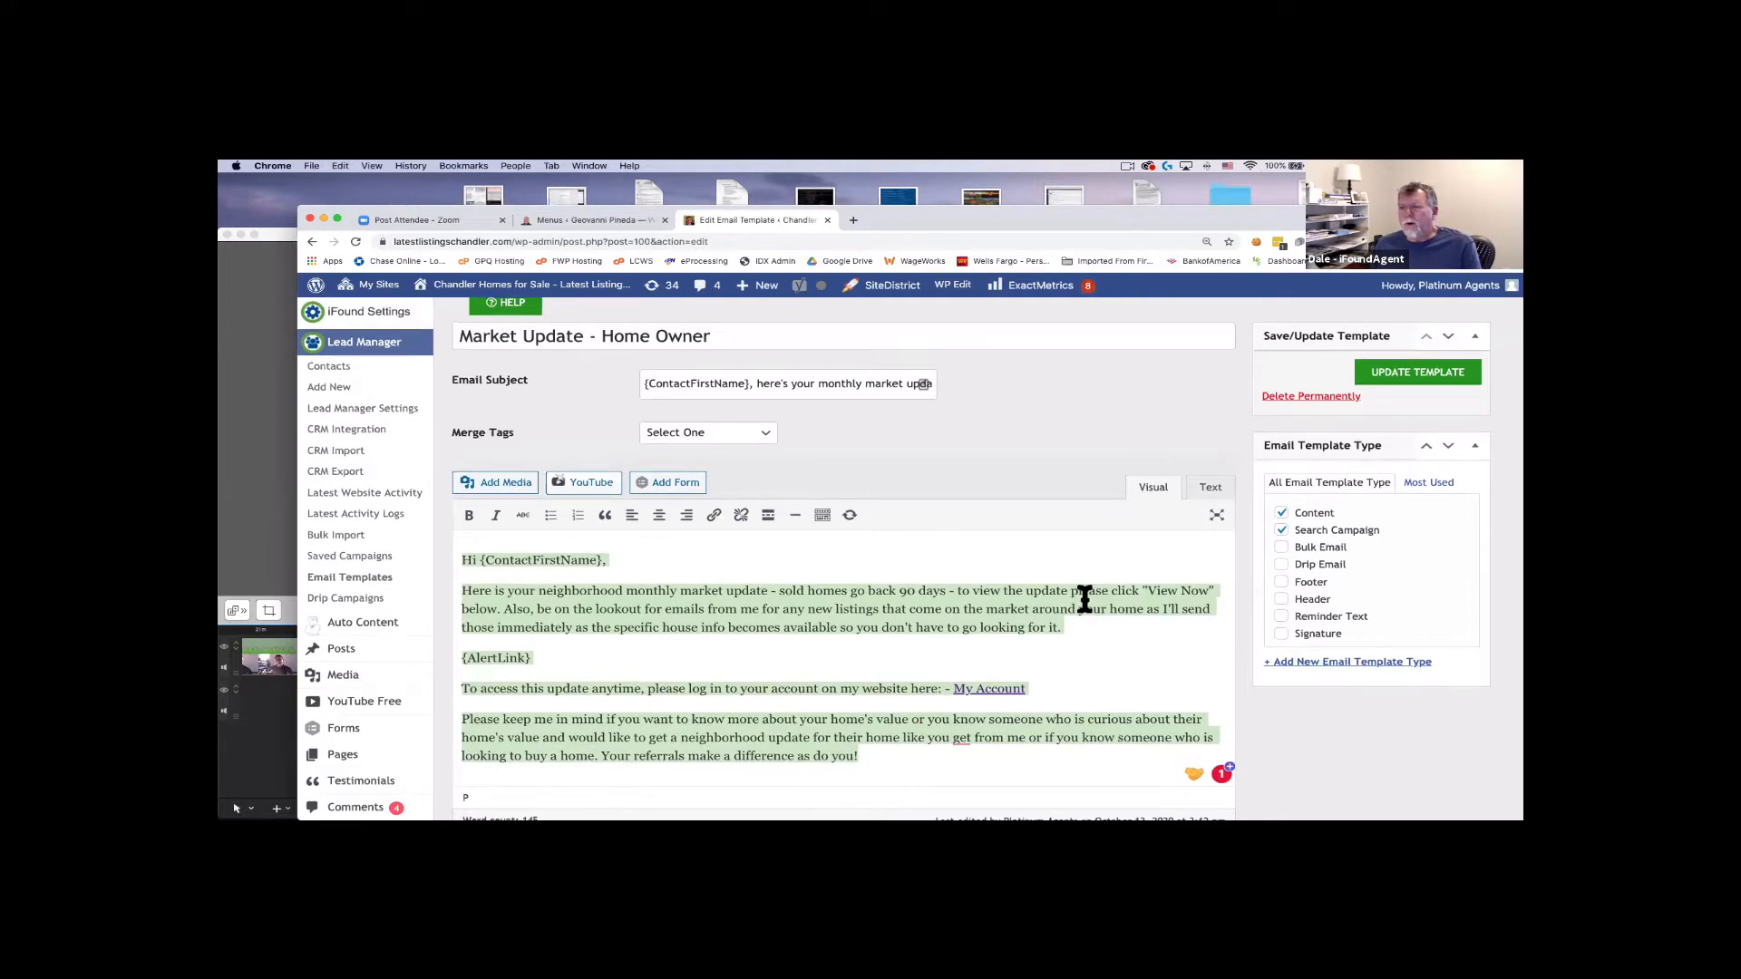
click(464, 594)
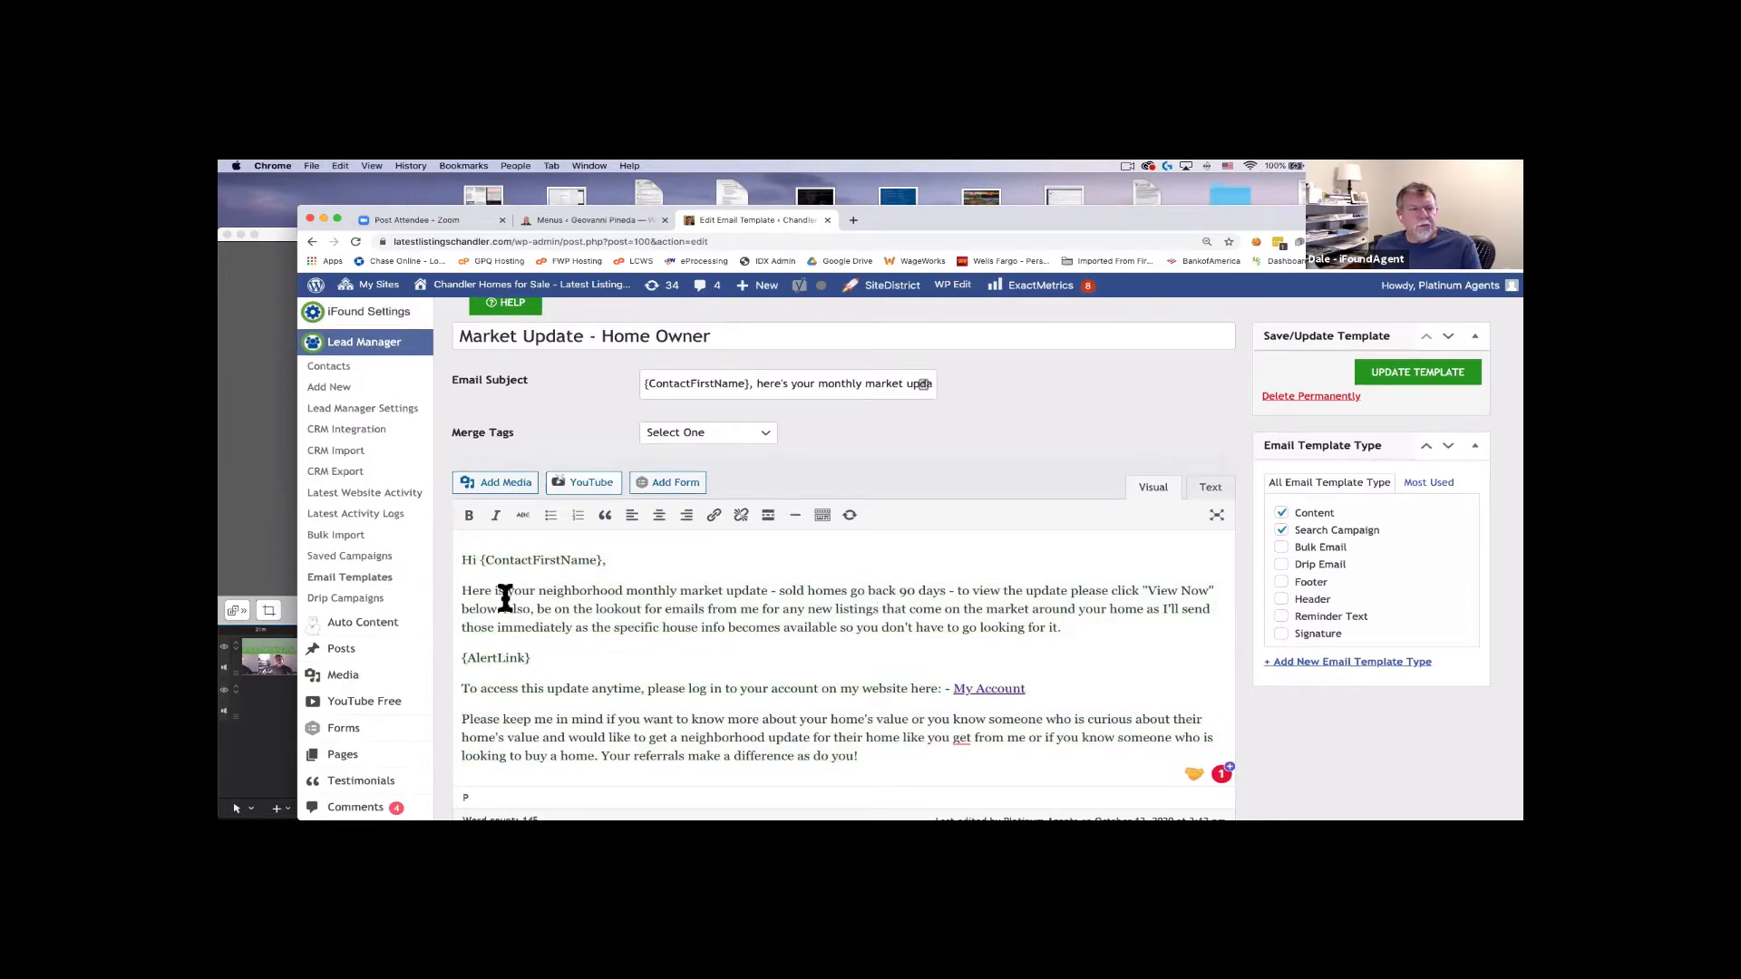
drag(1062, 628, 459, 588)
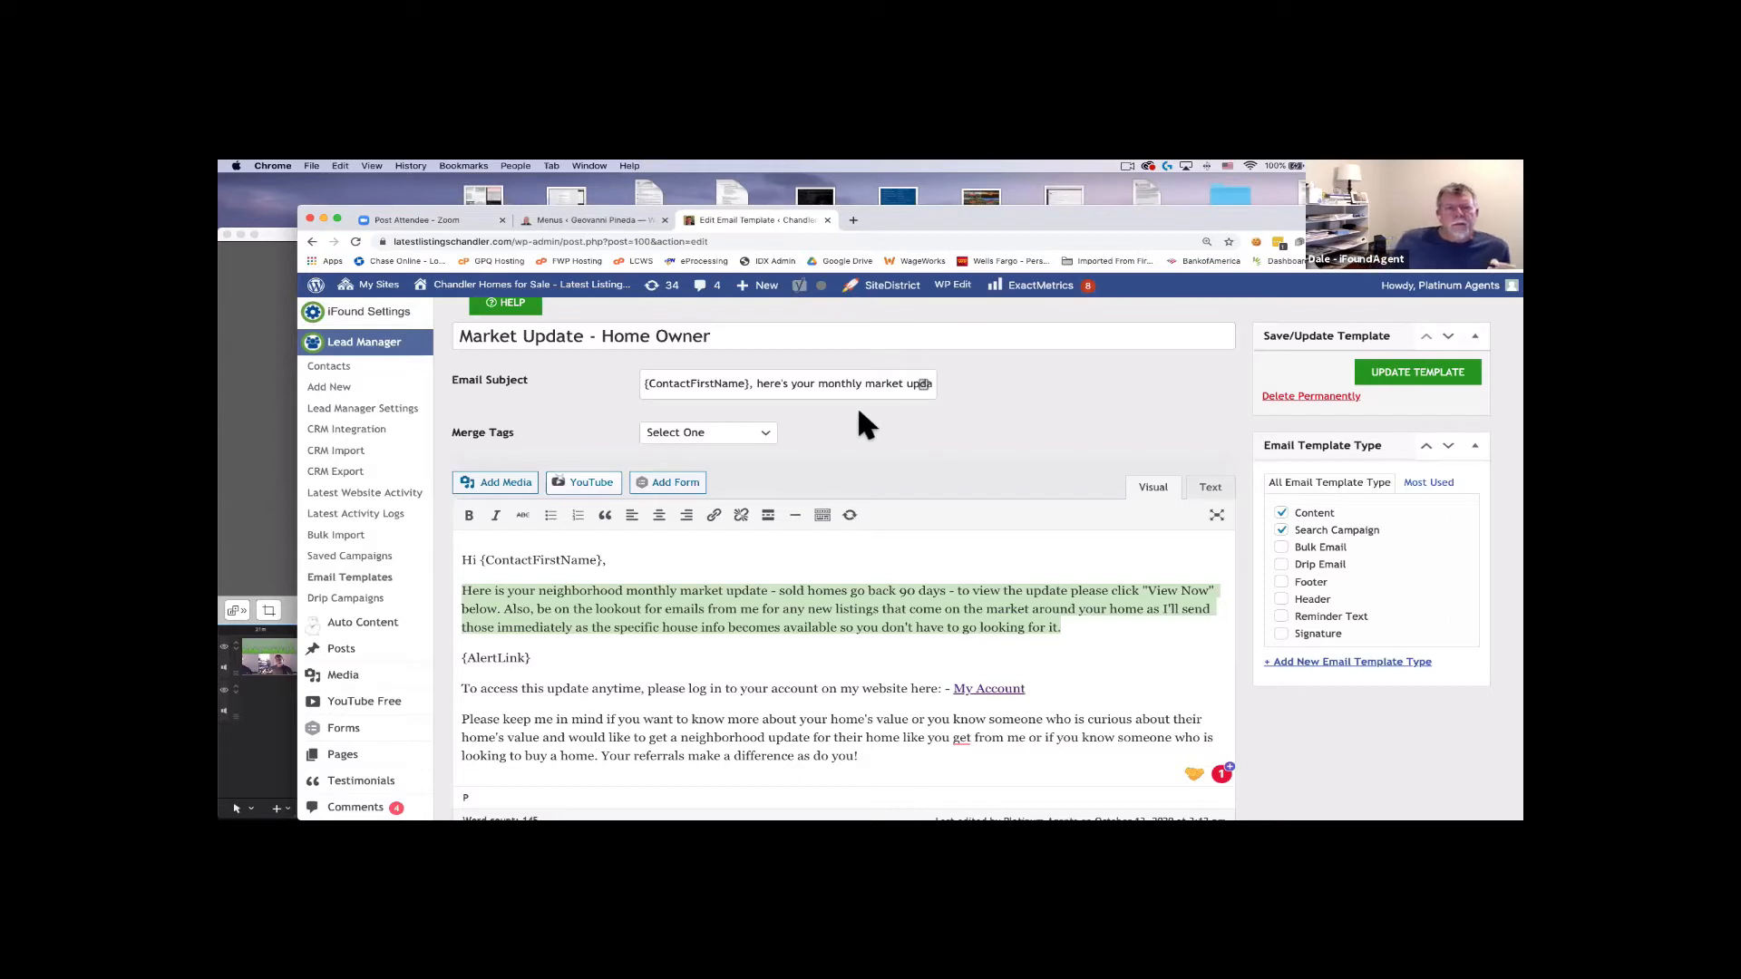
click(865, 657)
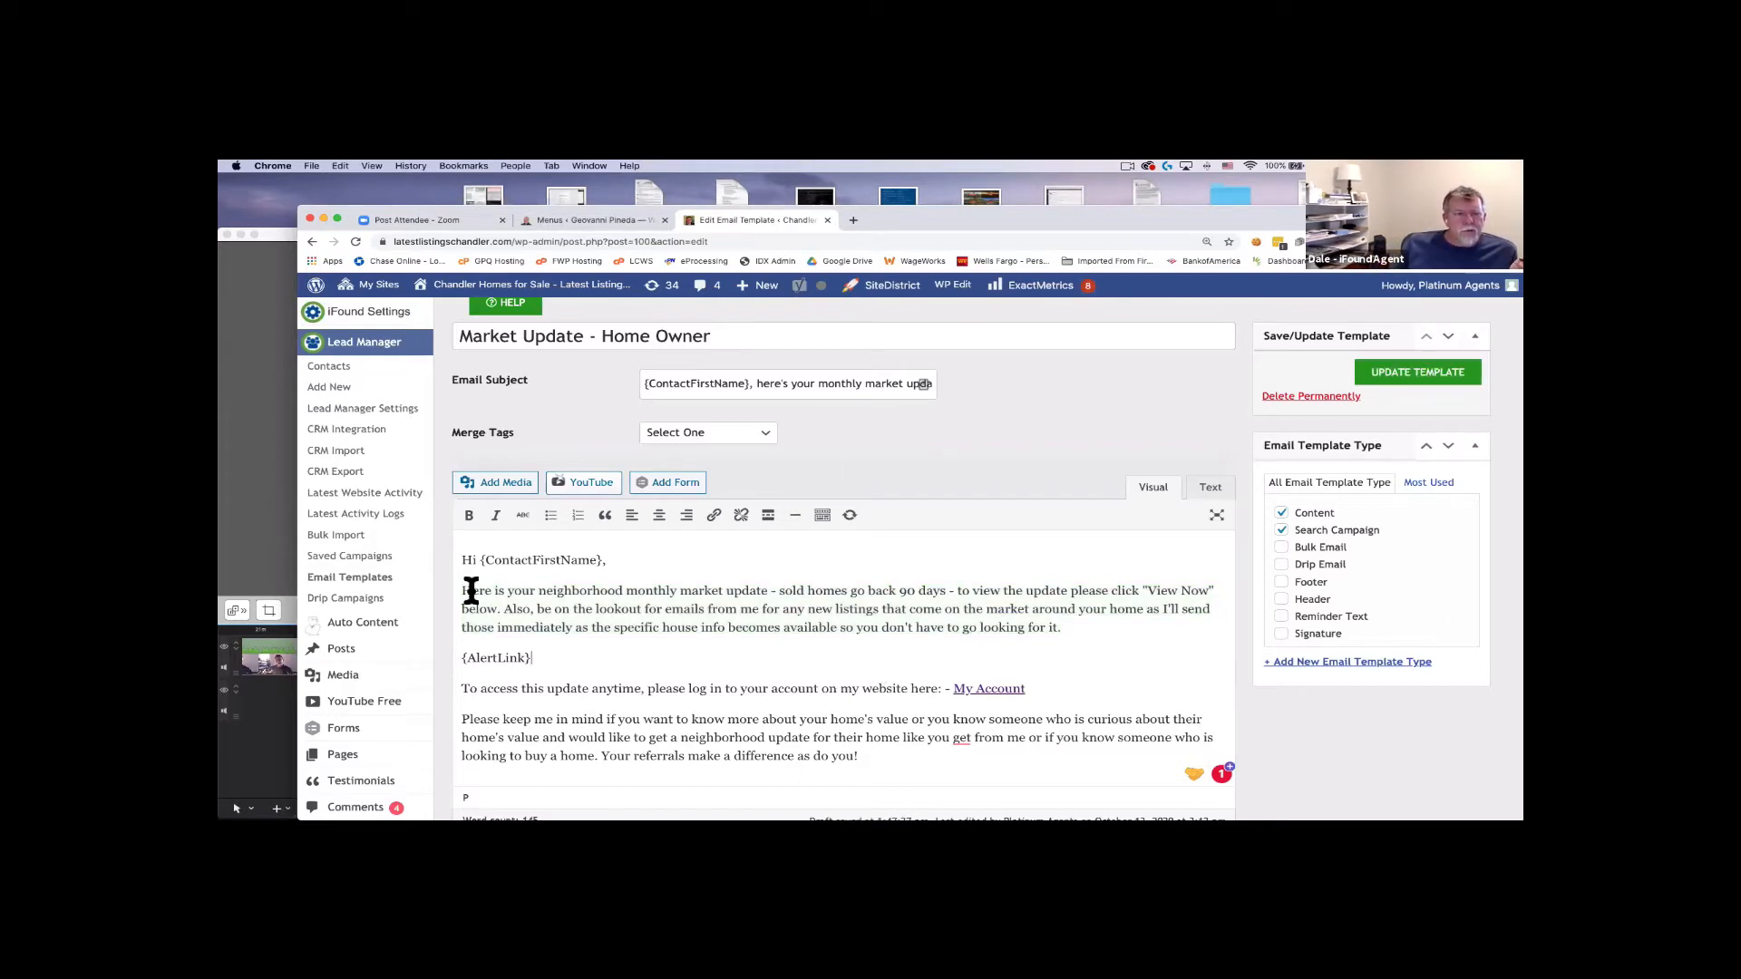
drag(470, 590, 766, 590)
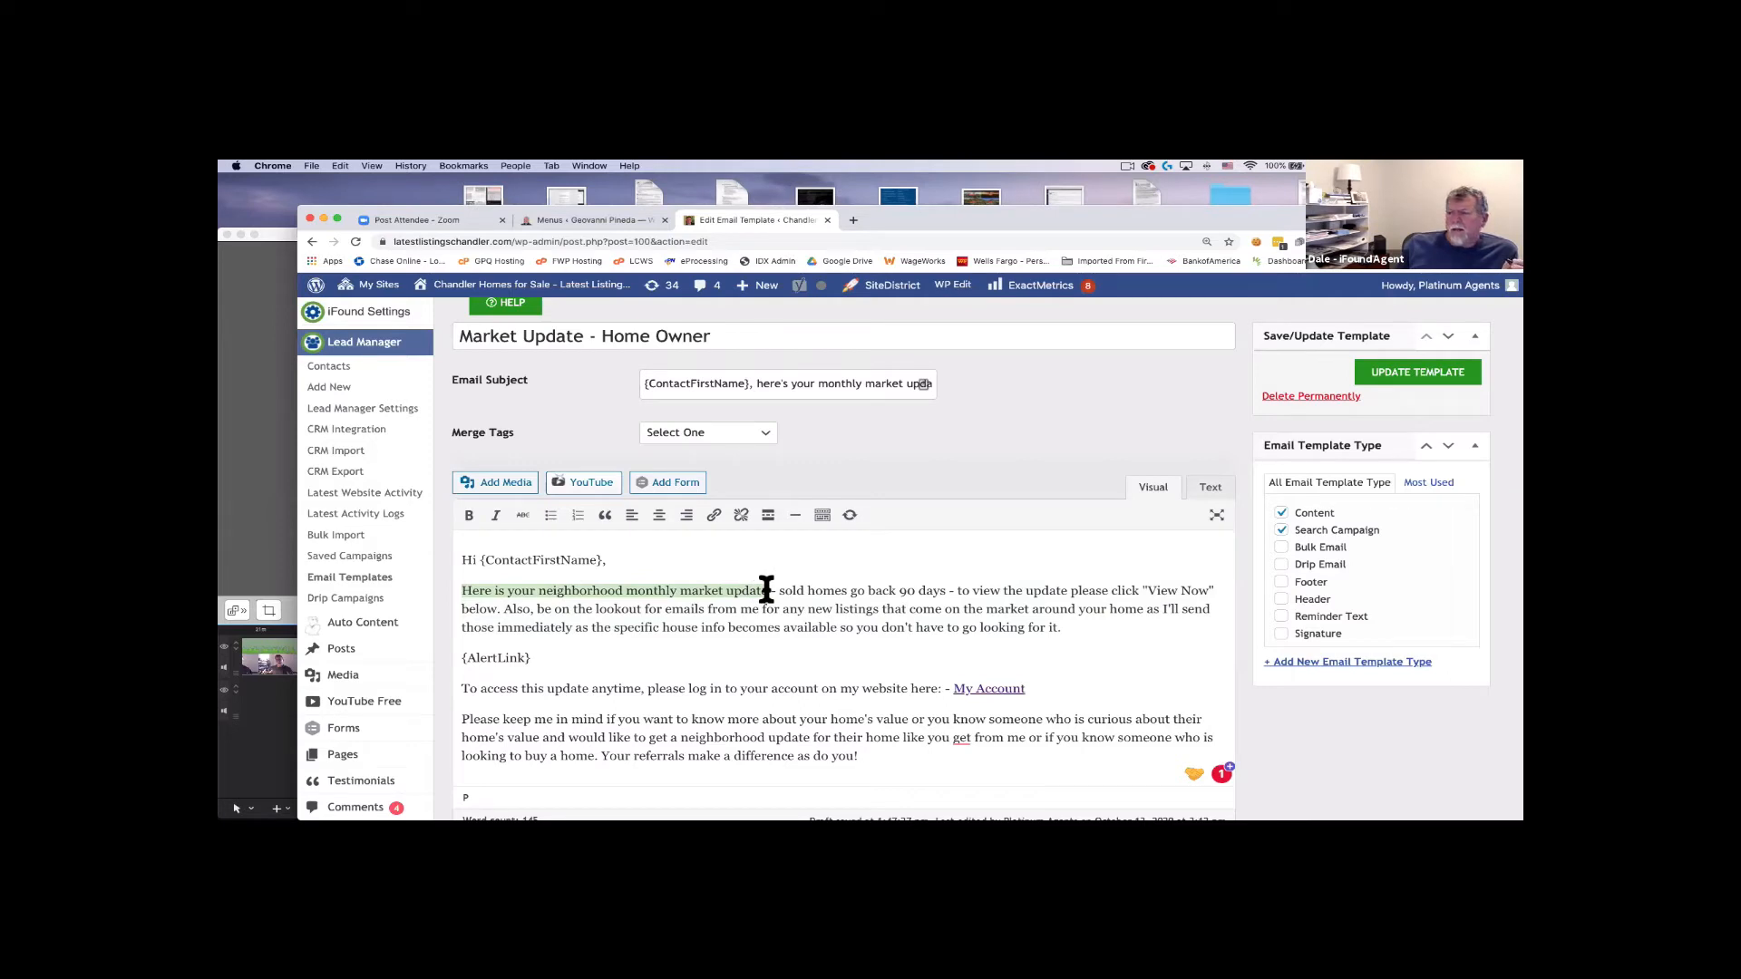
click(462, 590)
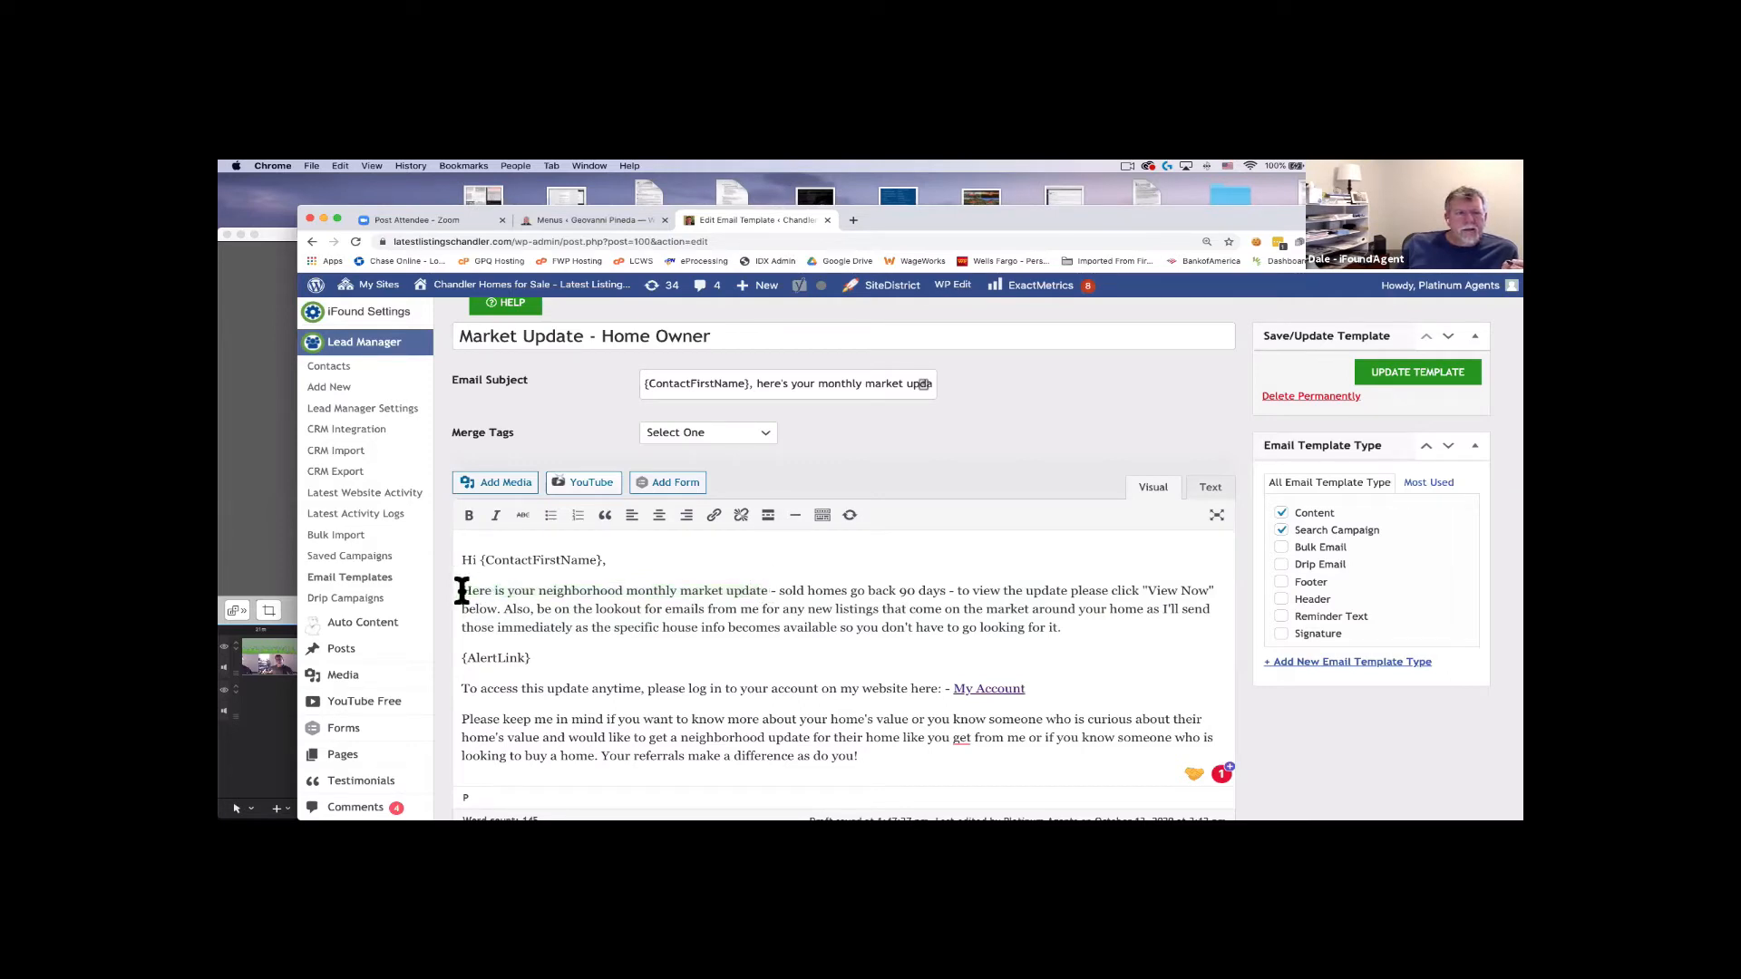
drag(462, 590, 1084, 590)
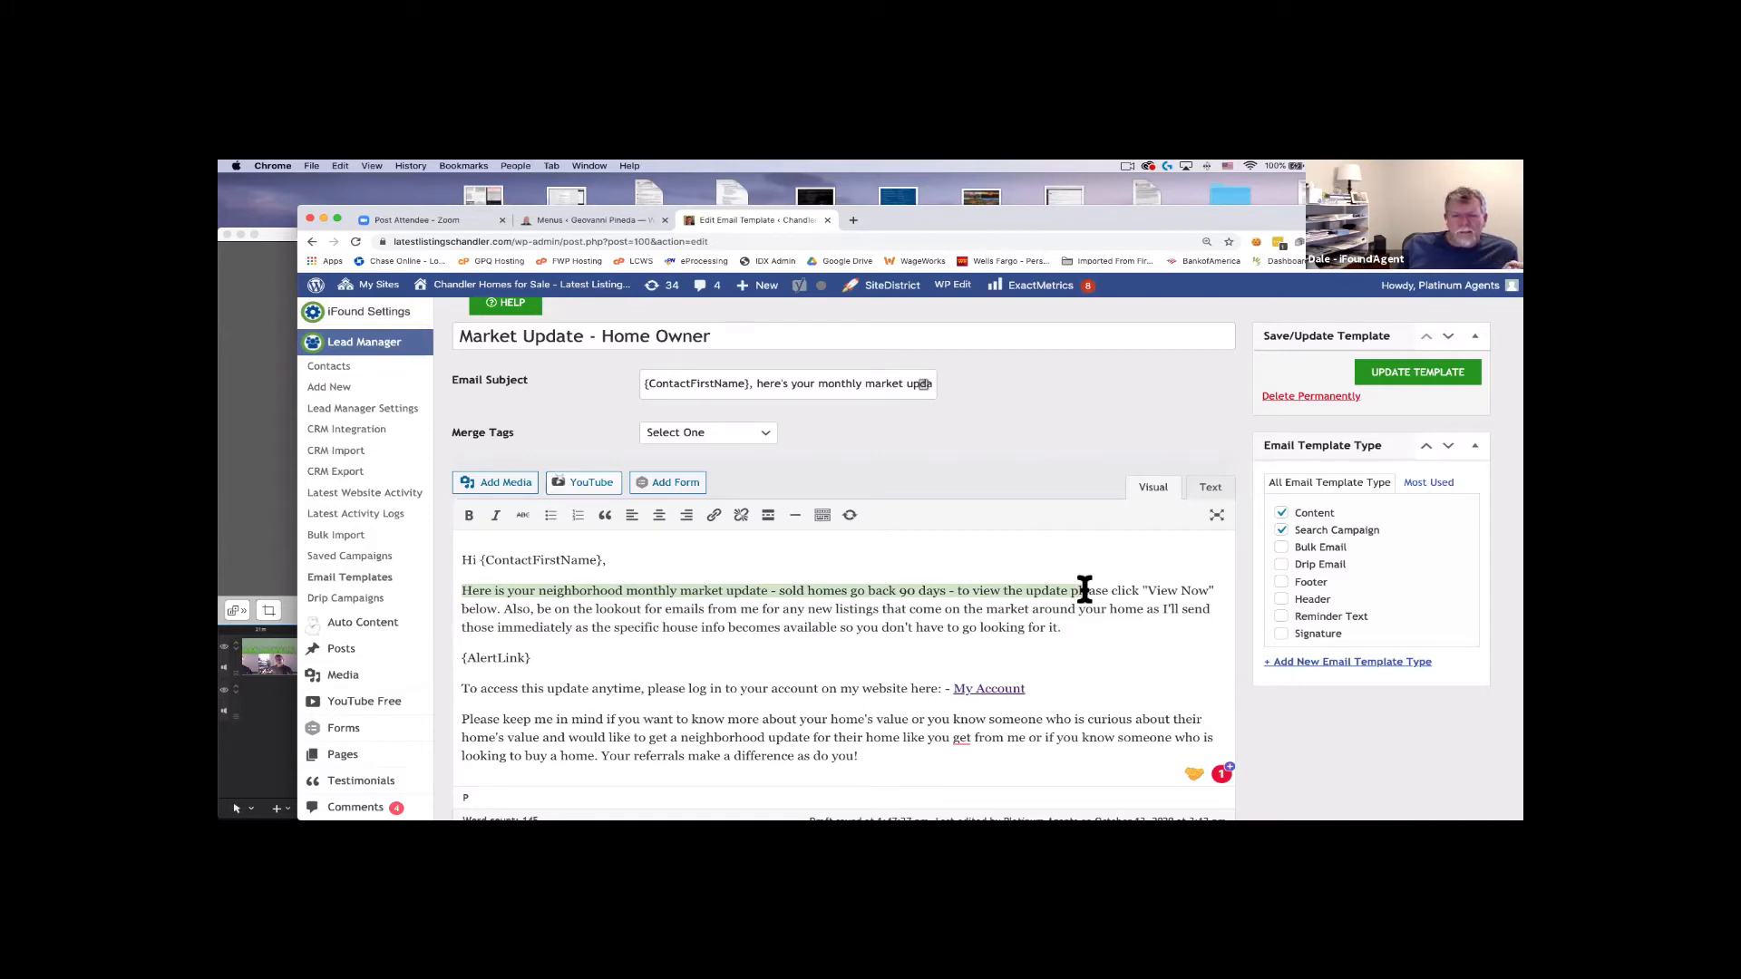
drag(1085, 590, 955, 590)
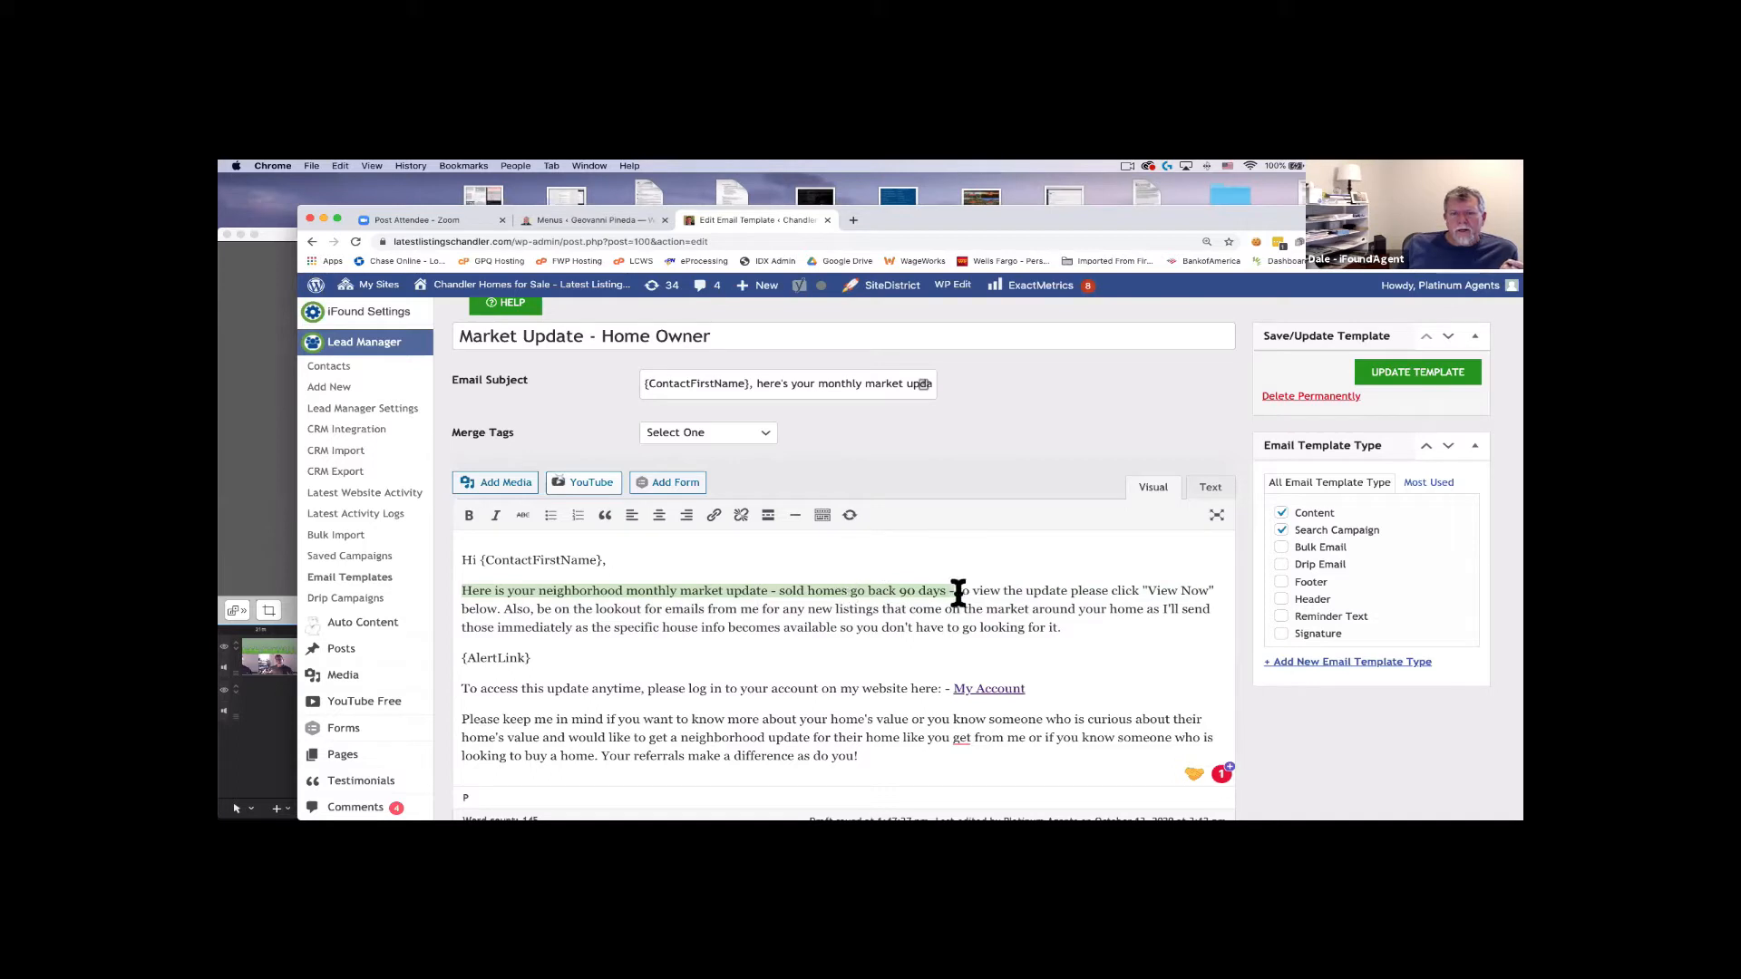
drag(957, 590, 503, 608)
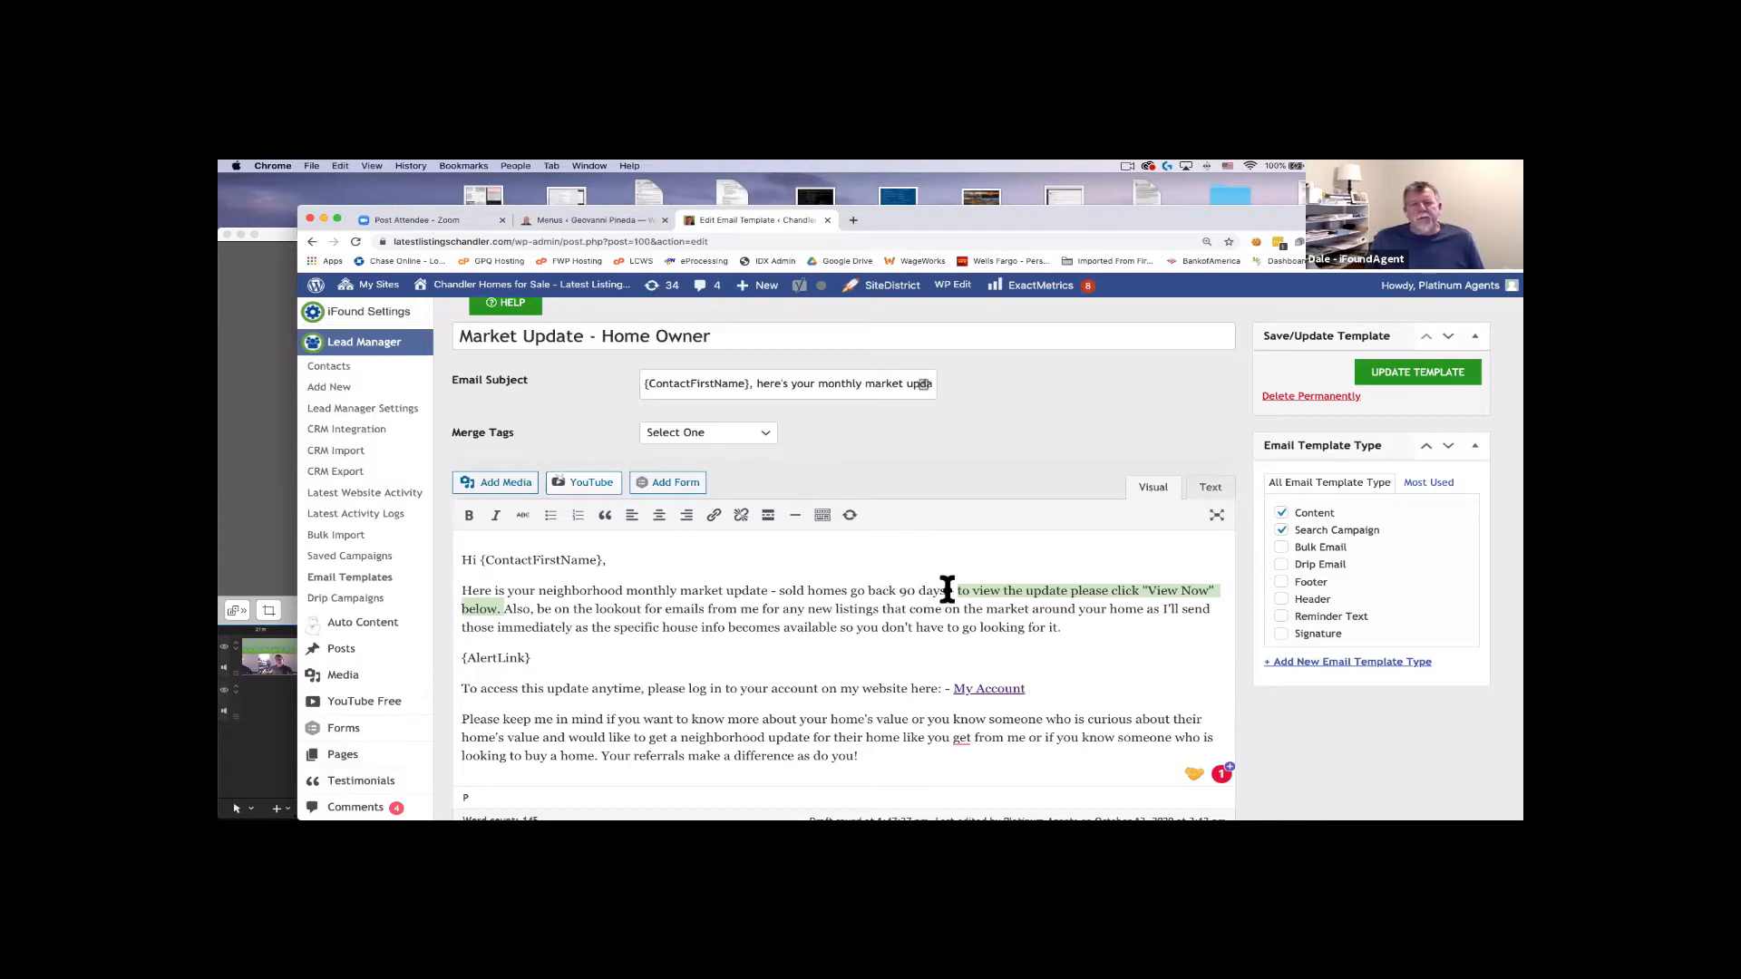
click(905, 590)
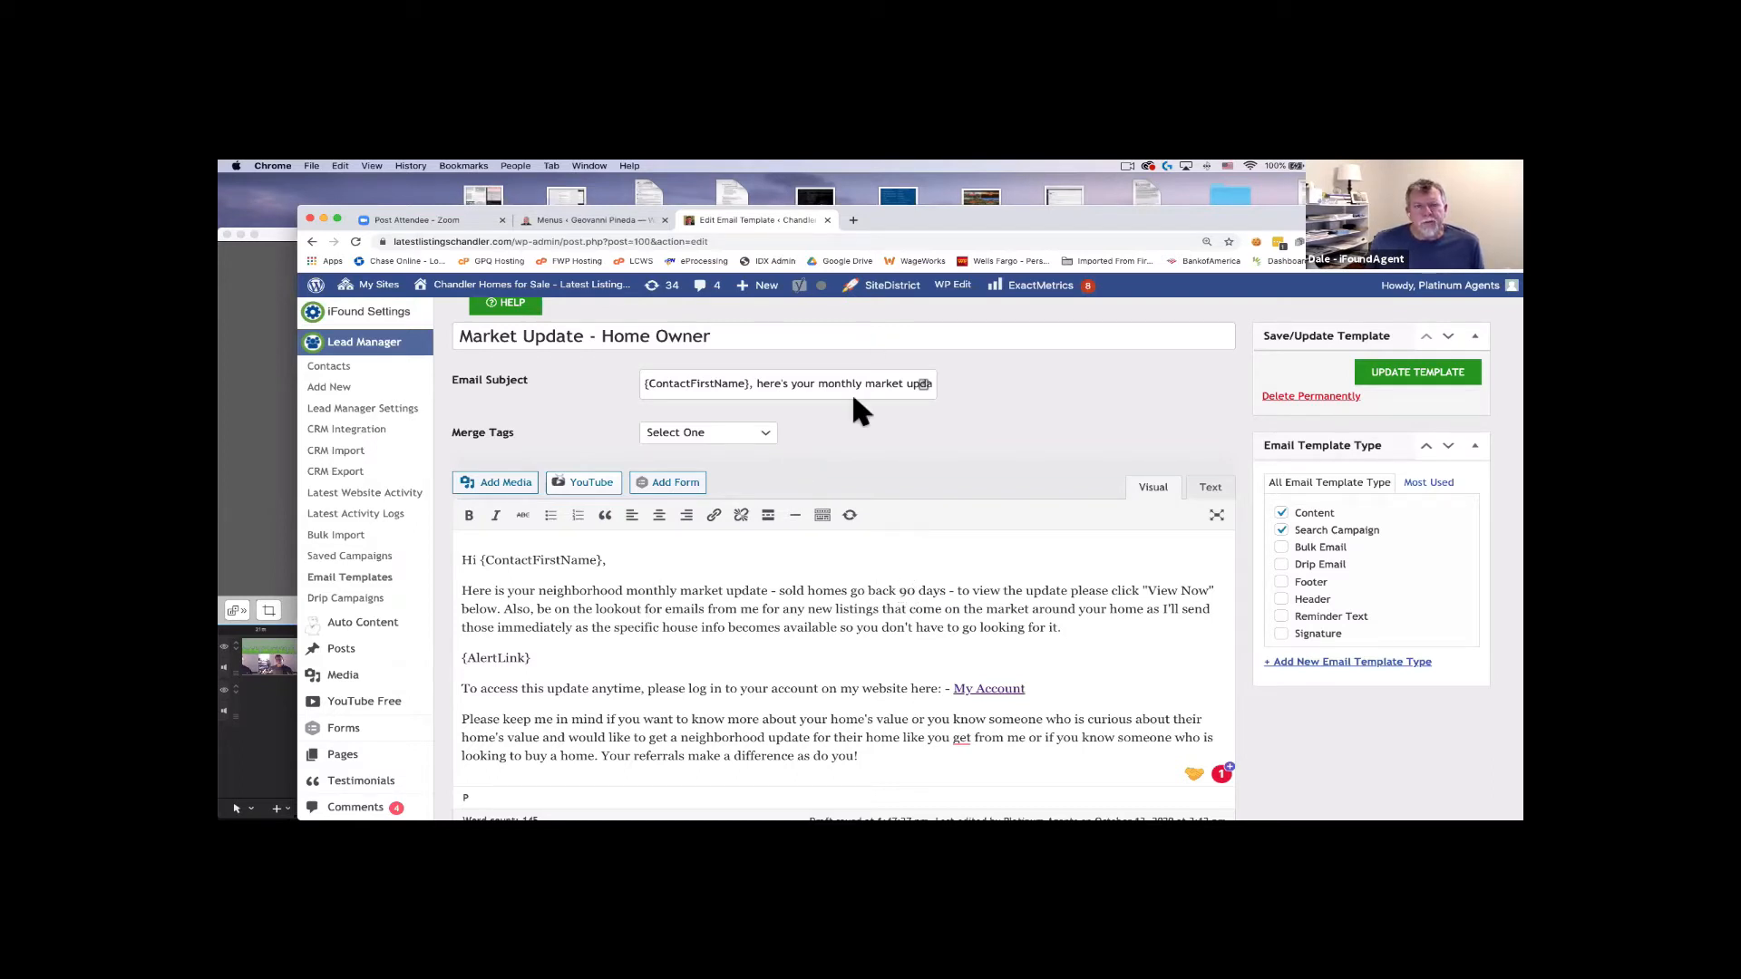
Highlight the greeting, {ContactFirstName} and {AlertLink} merge tags in the email body.
drag(459, 559, 524, 560)
click(464, 559)
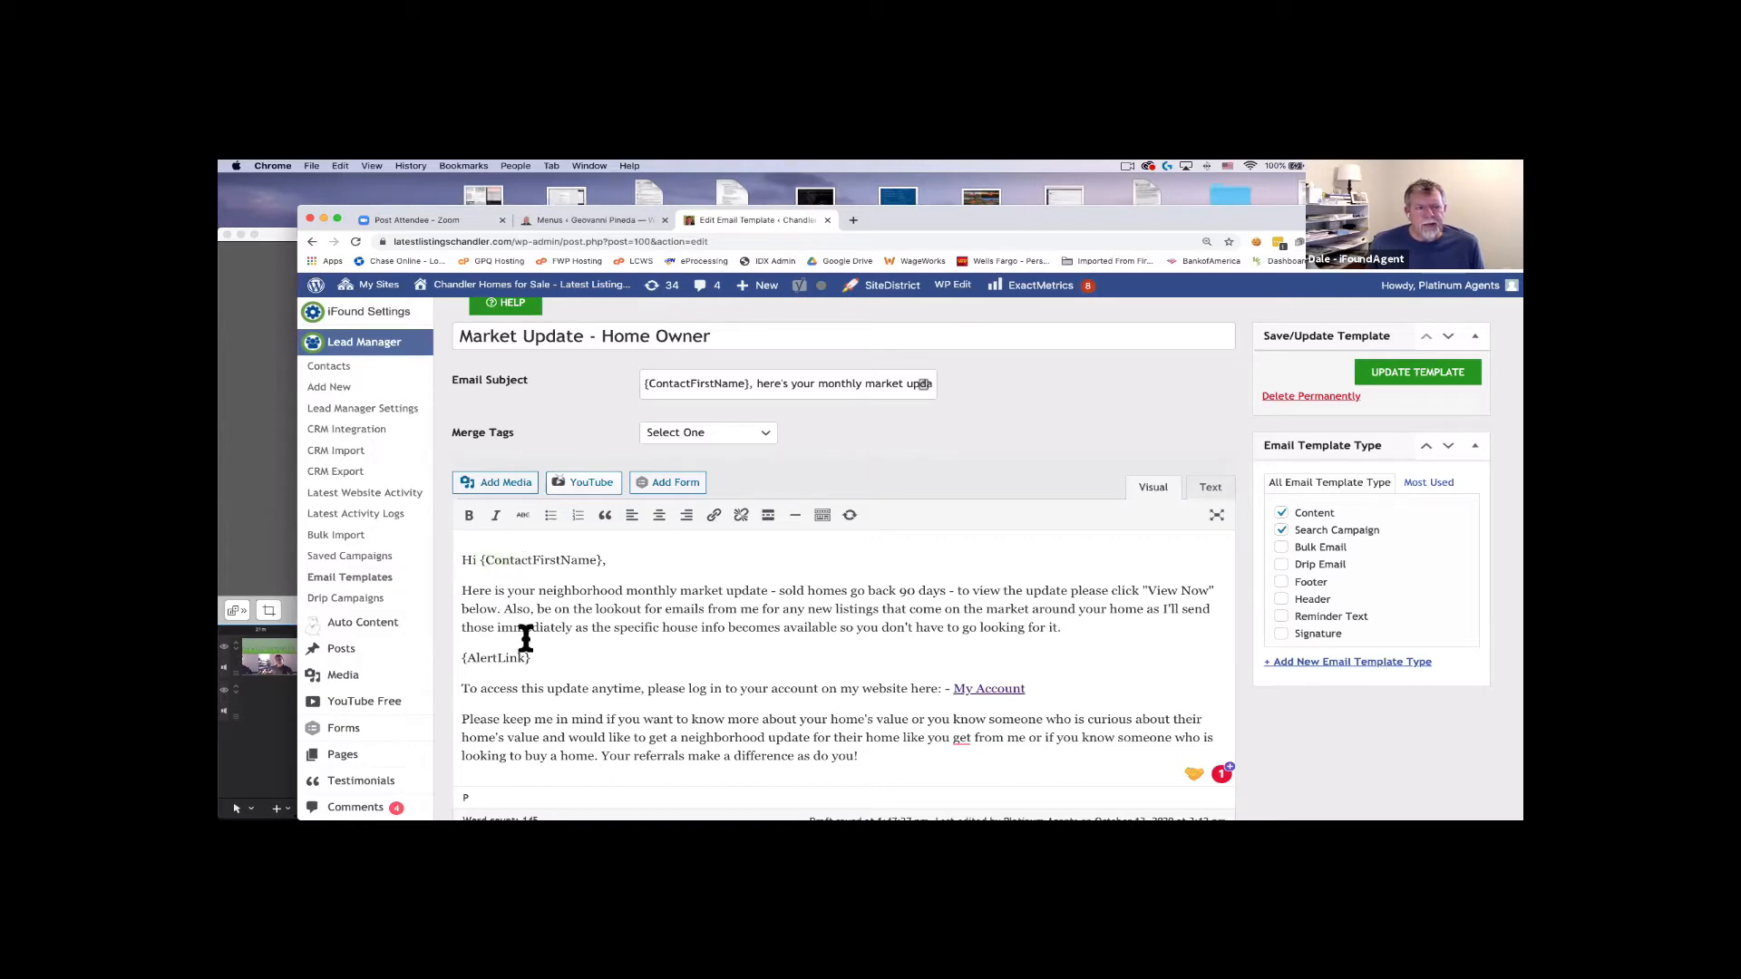
click(561, 660)
shift+click(460, 560)
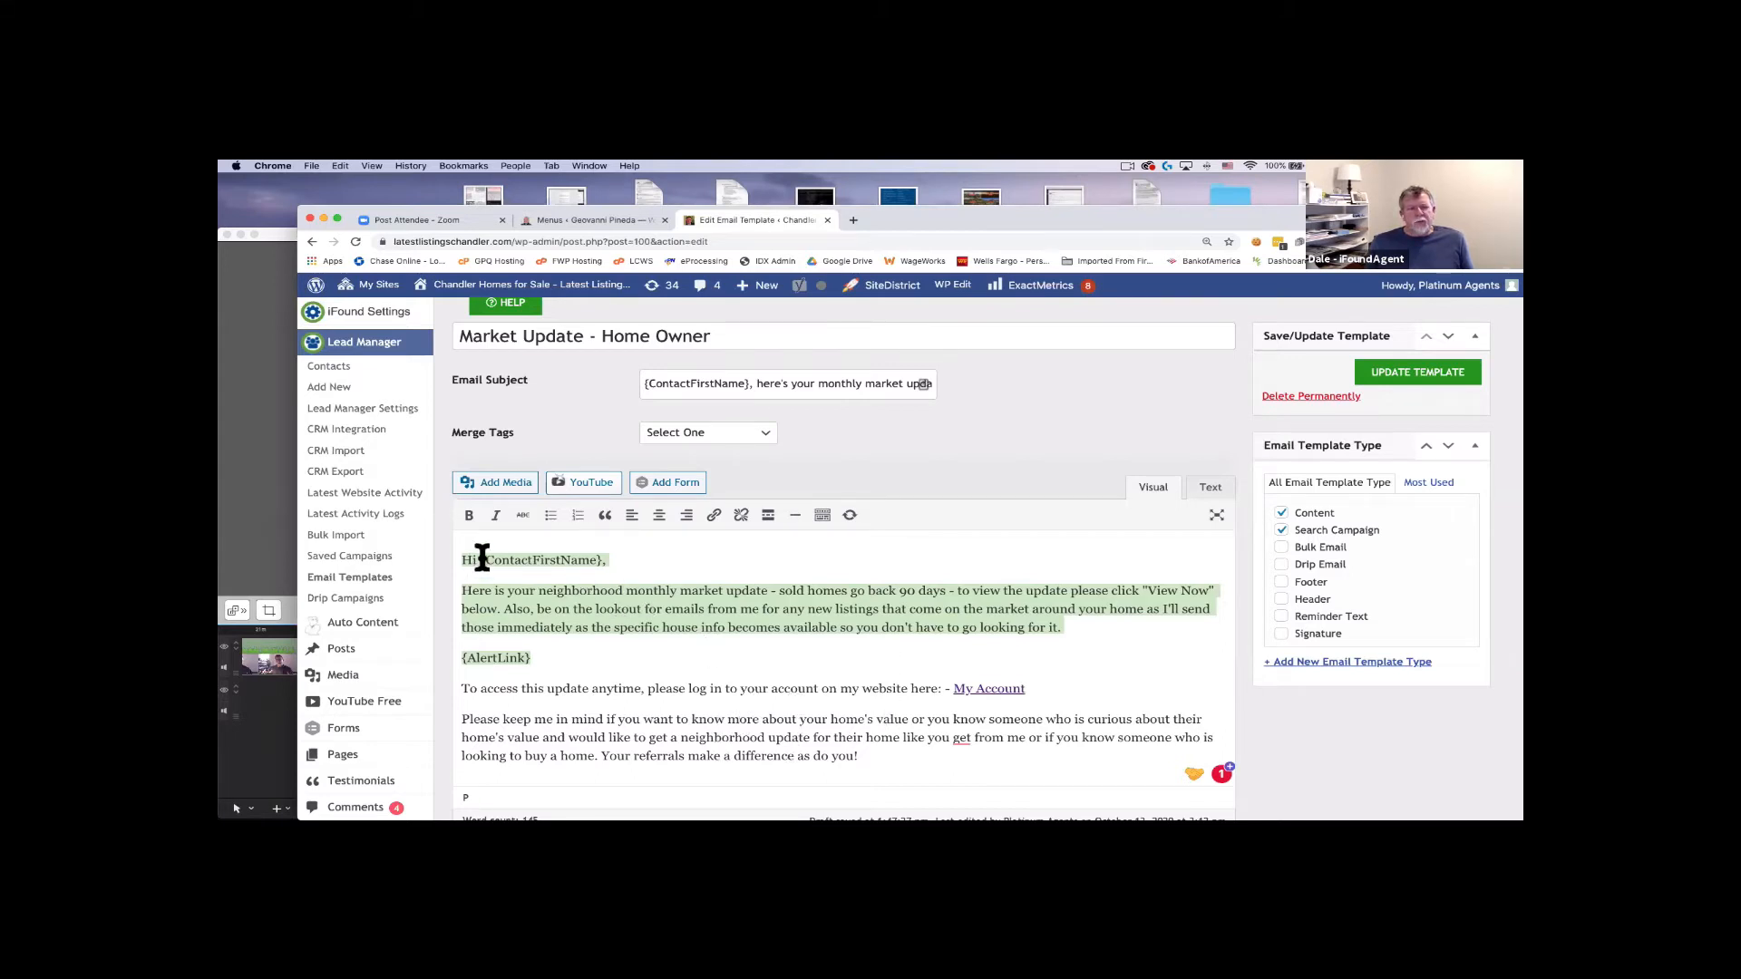
drag(481, 557, 603, 558)
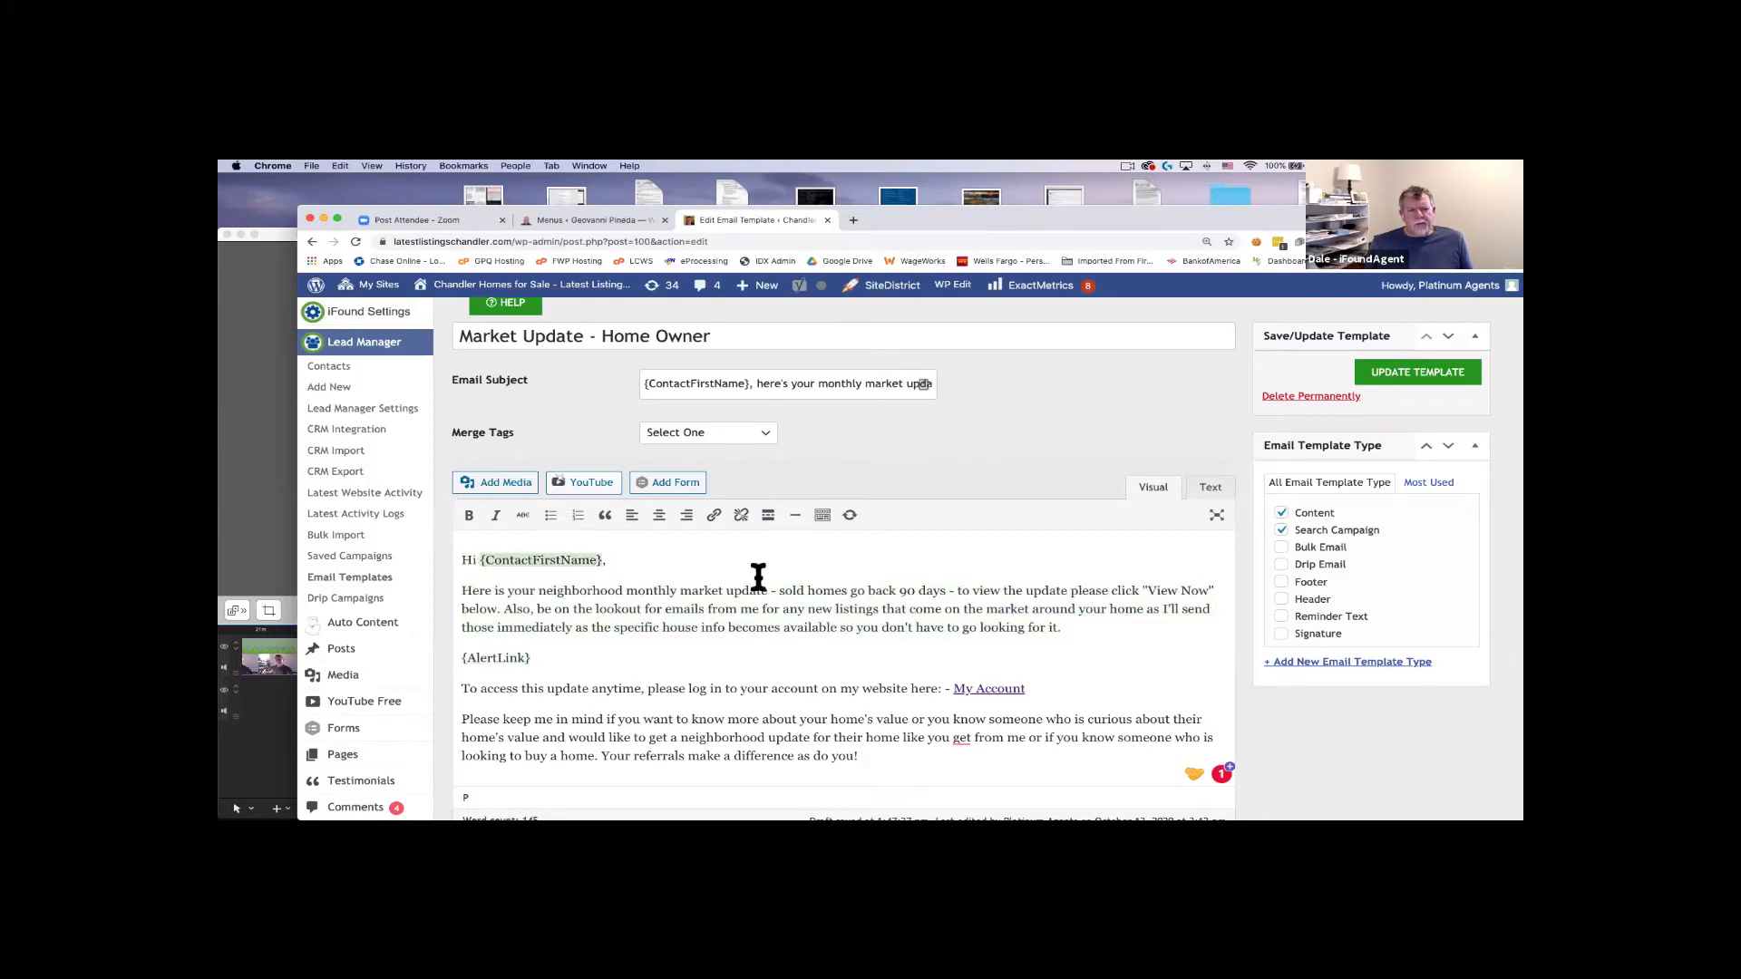
click(461, 658)
triple_click(463, 658)
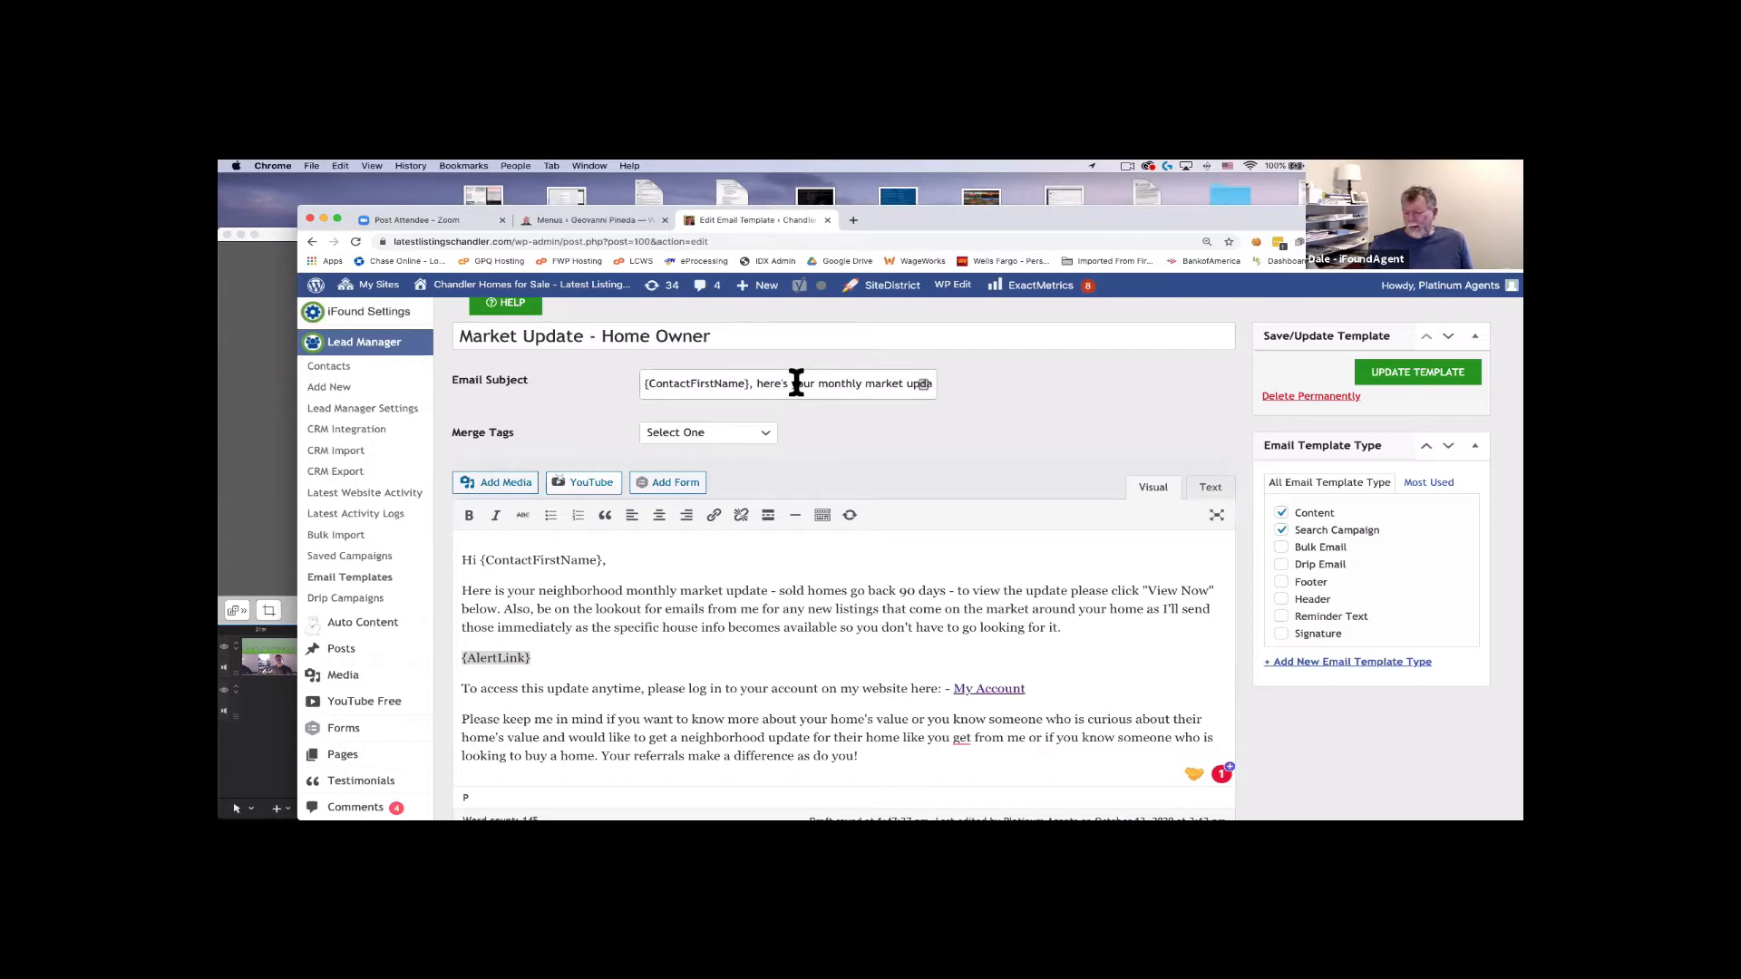
Check the Email Subject field and save the Market Update - Home Owner template.
scroll(796, 382, right, 3)
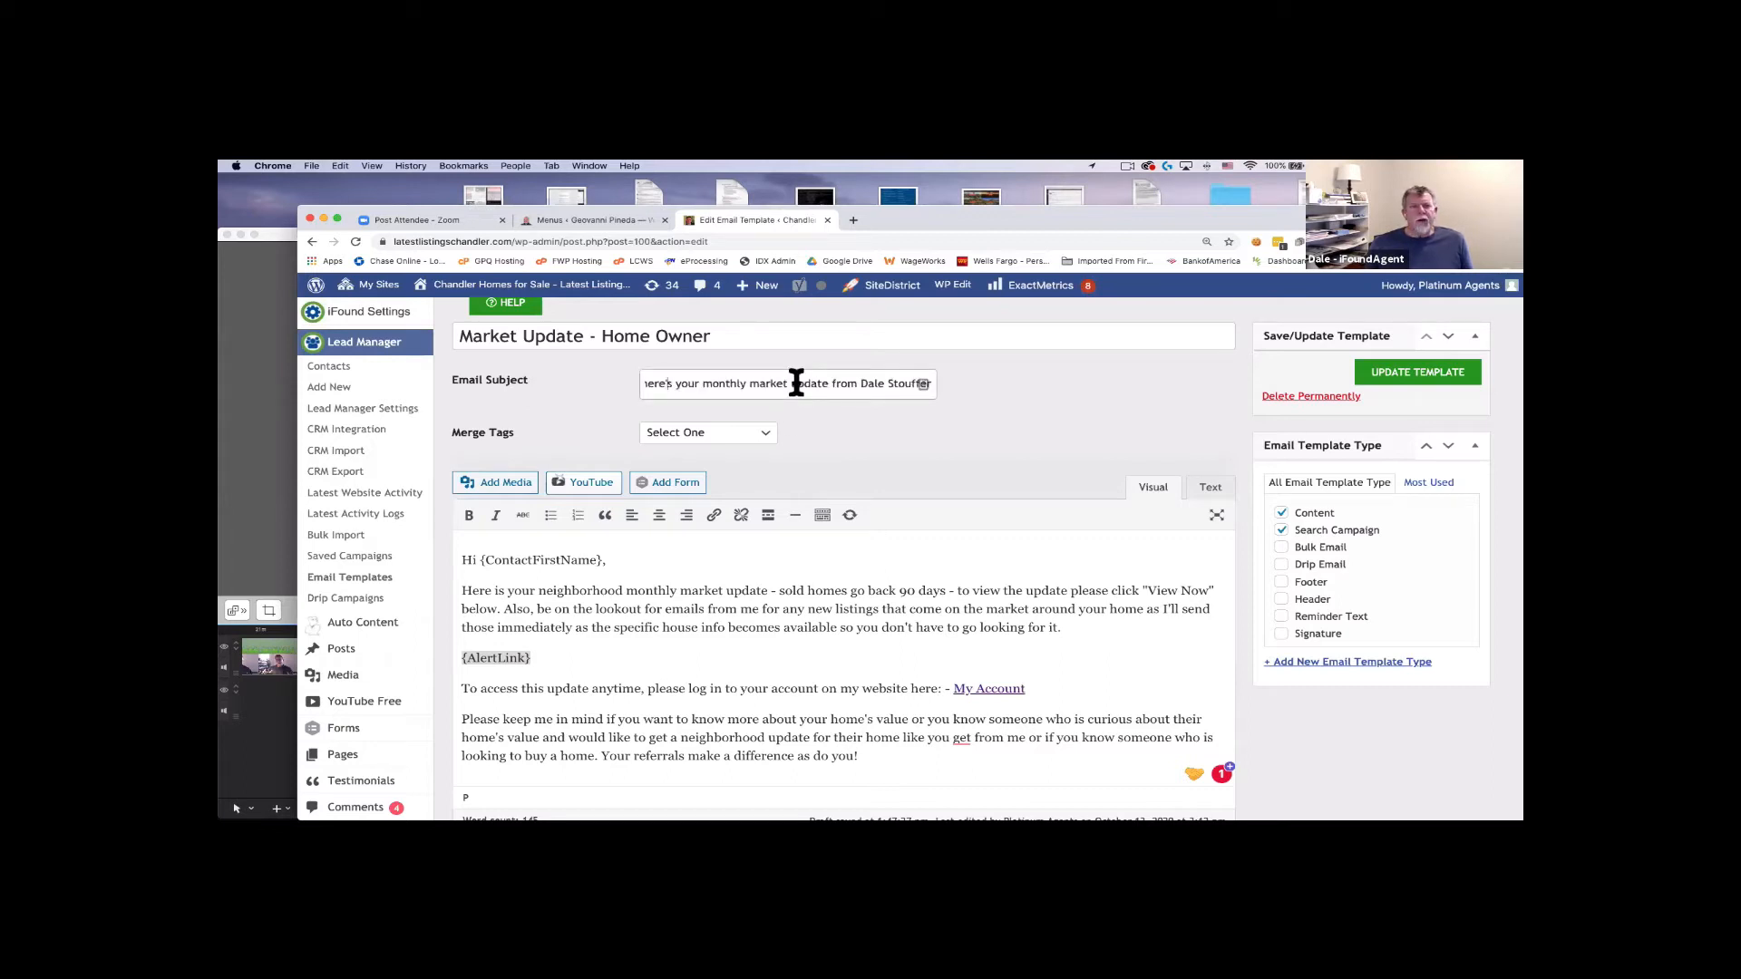
scroll(791, 430, down, 1)
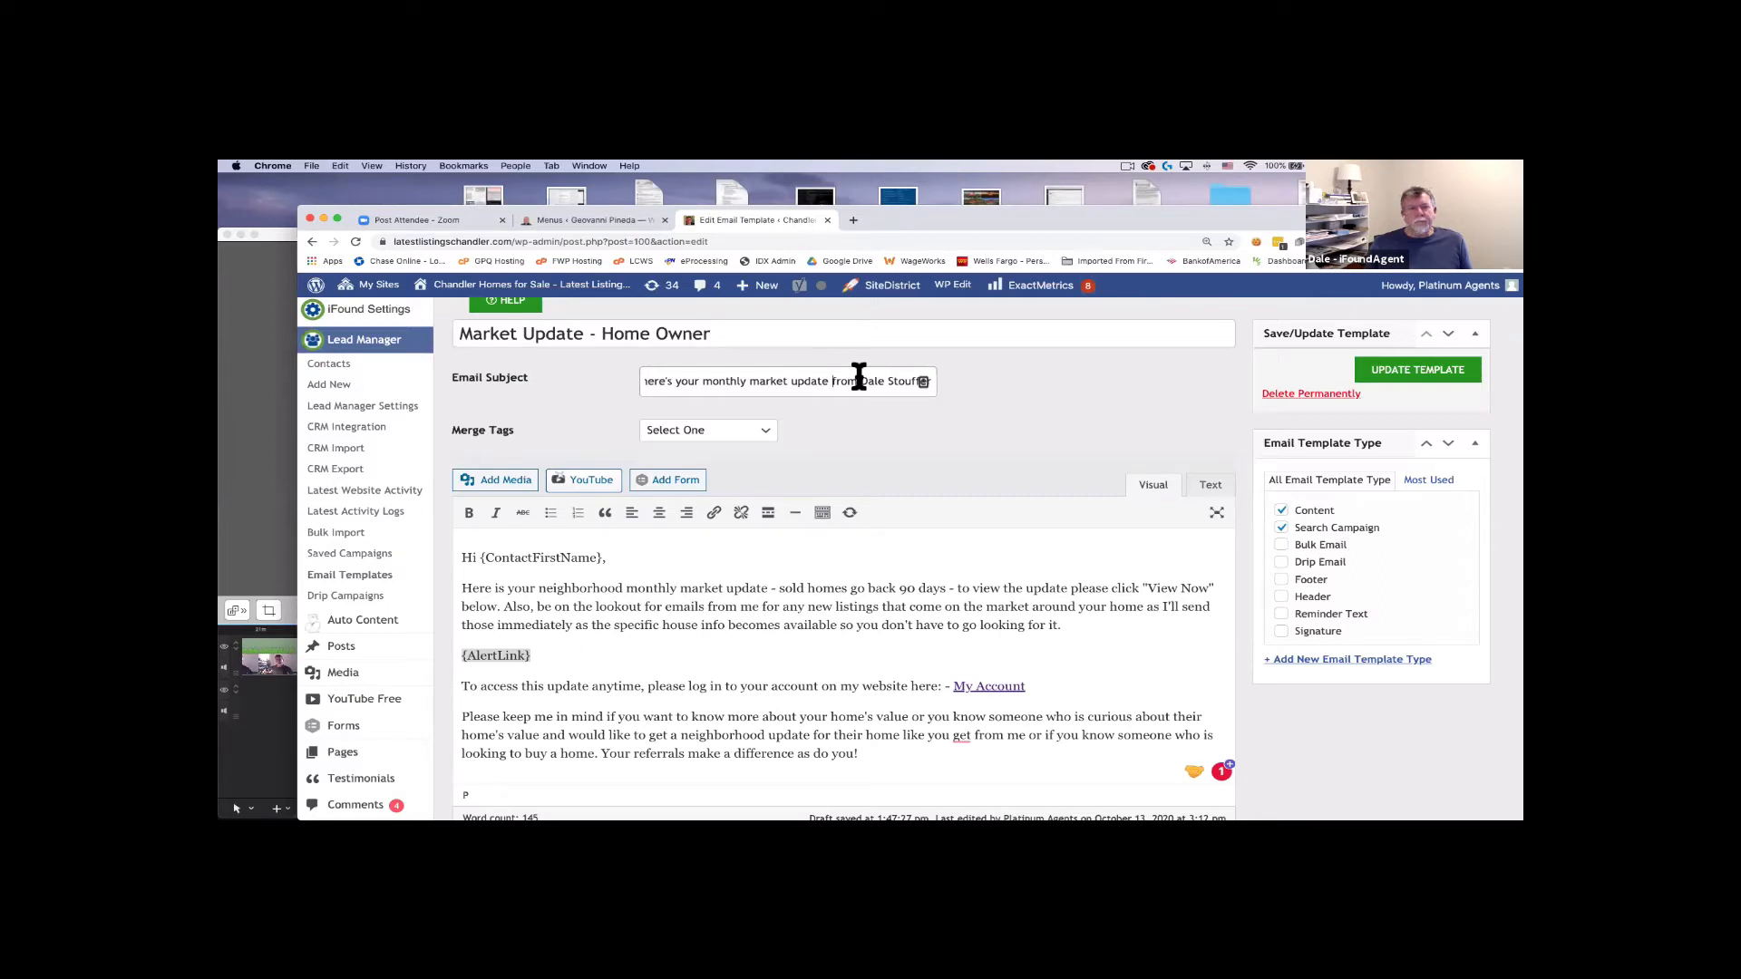
click(1406, 372)
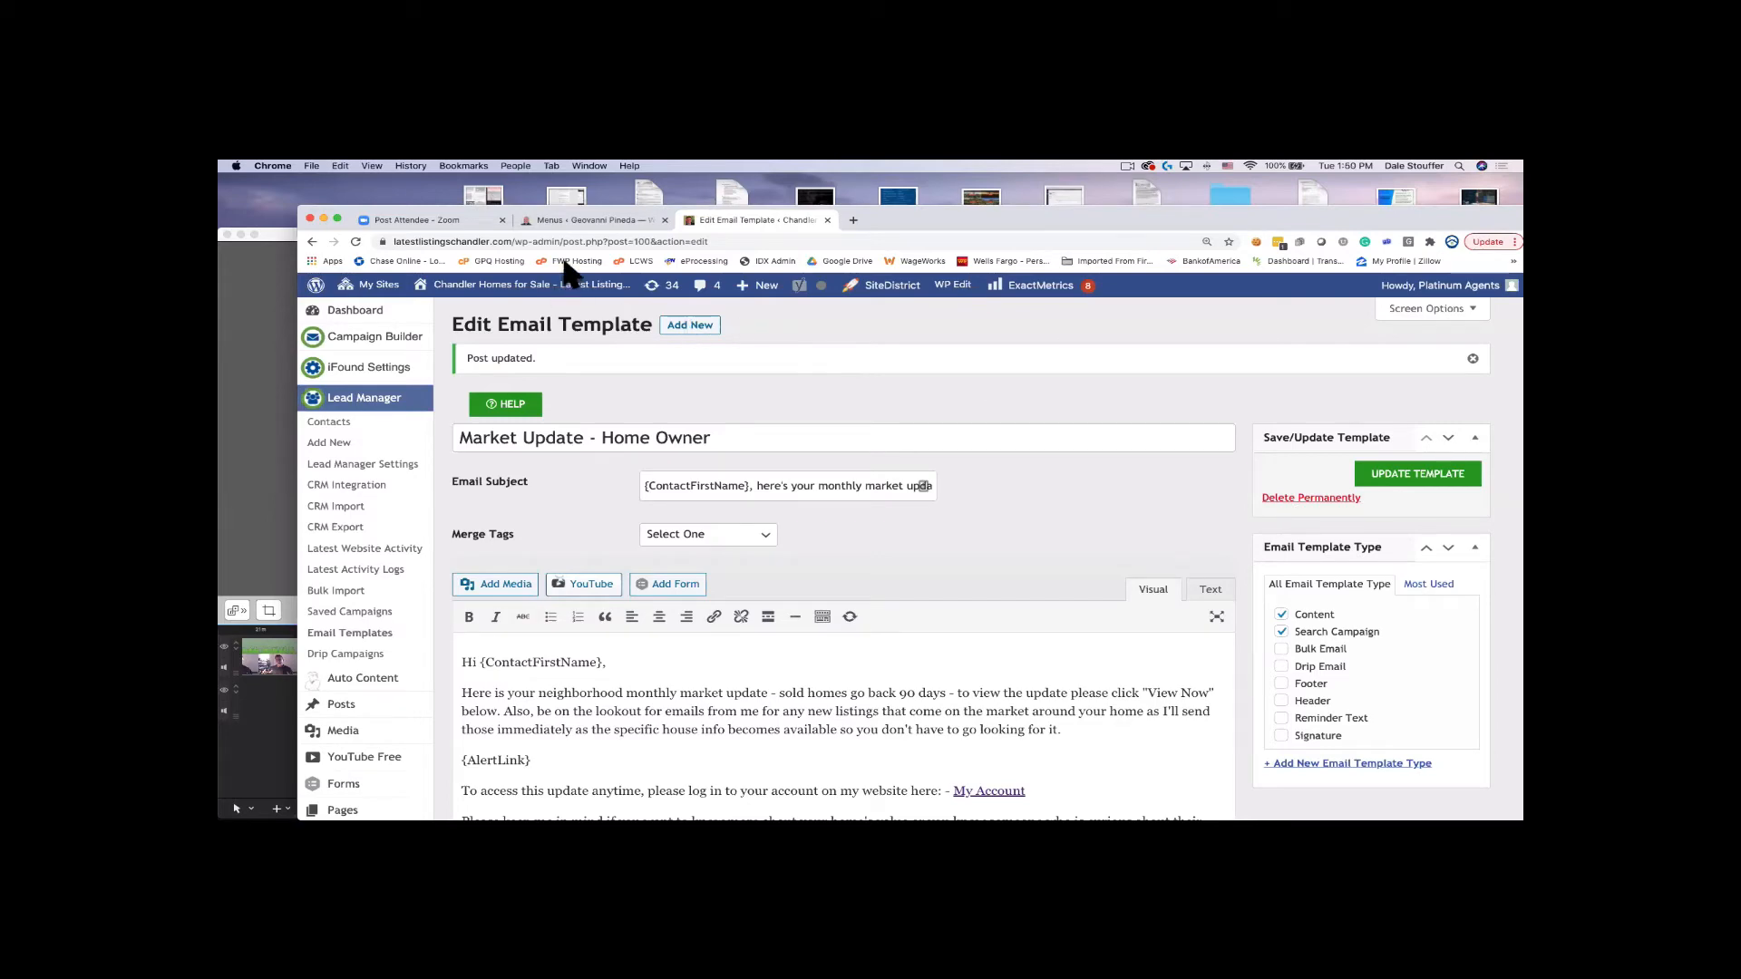
Show the email body as raw HTML and highlight the site domain in the My Account link.
scroll(1013, 591, down, 3)
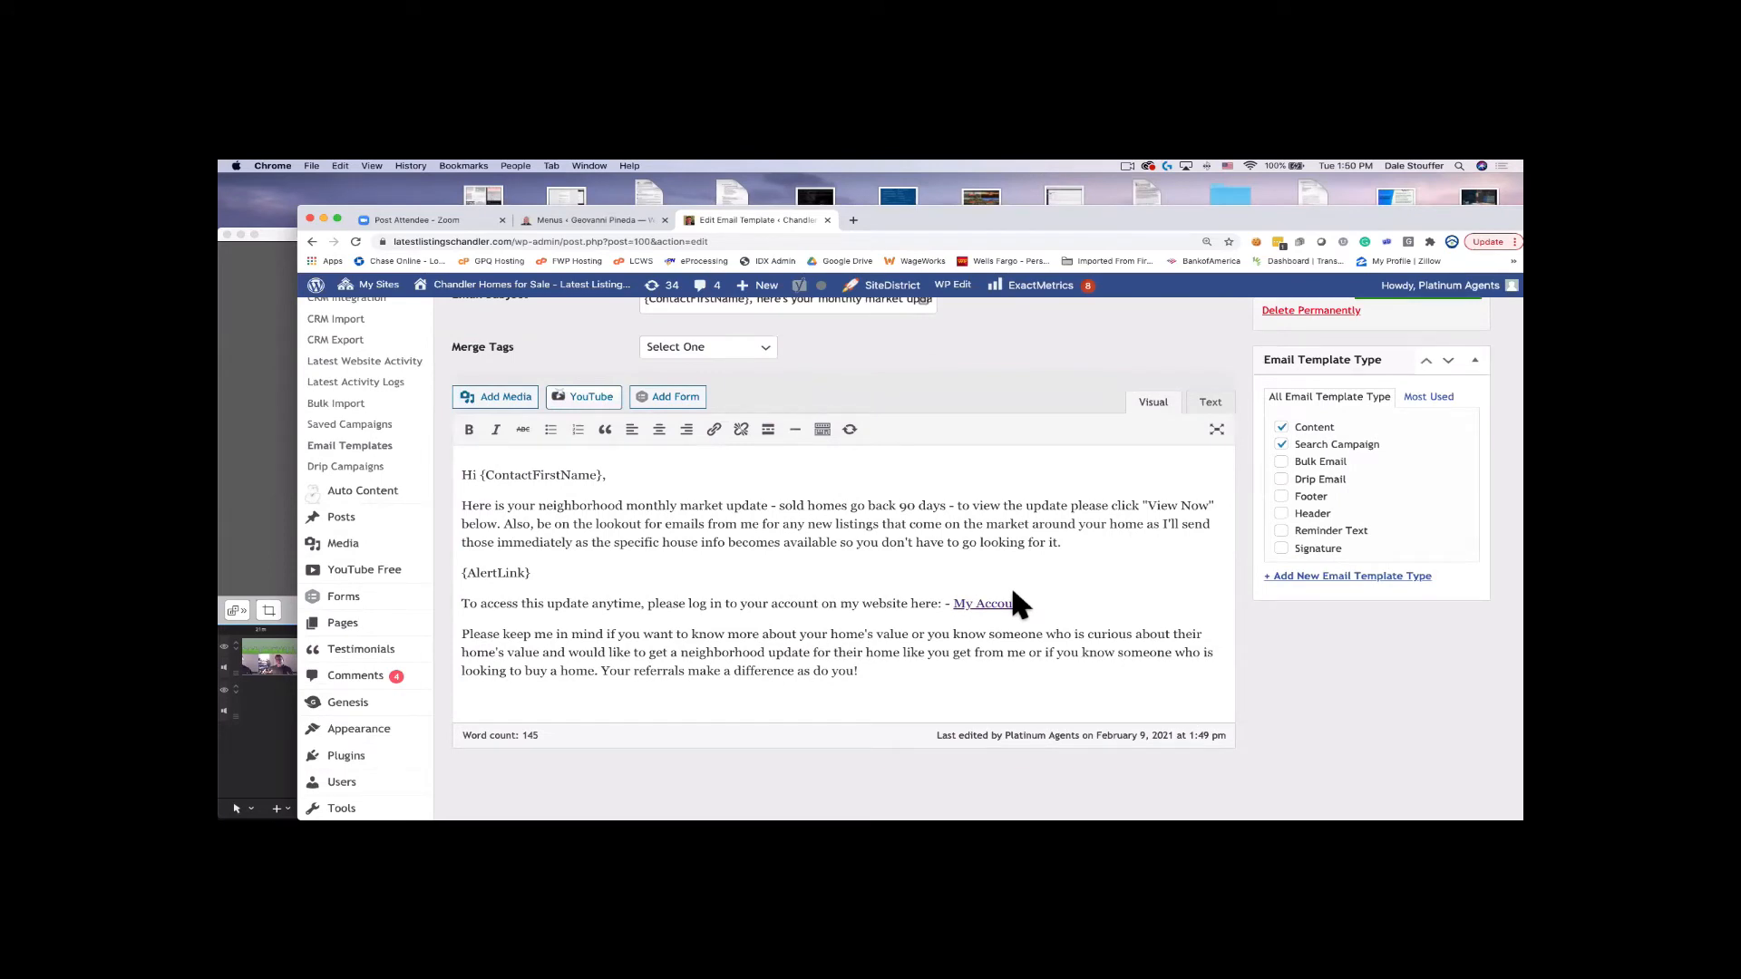
click(1211, 402)
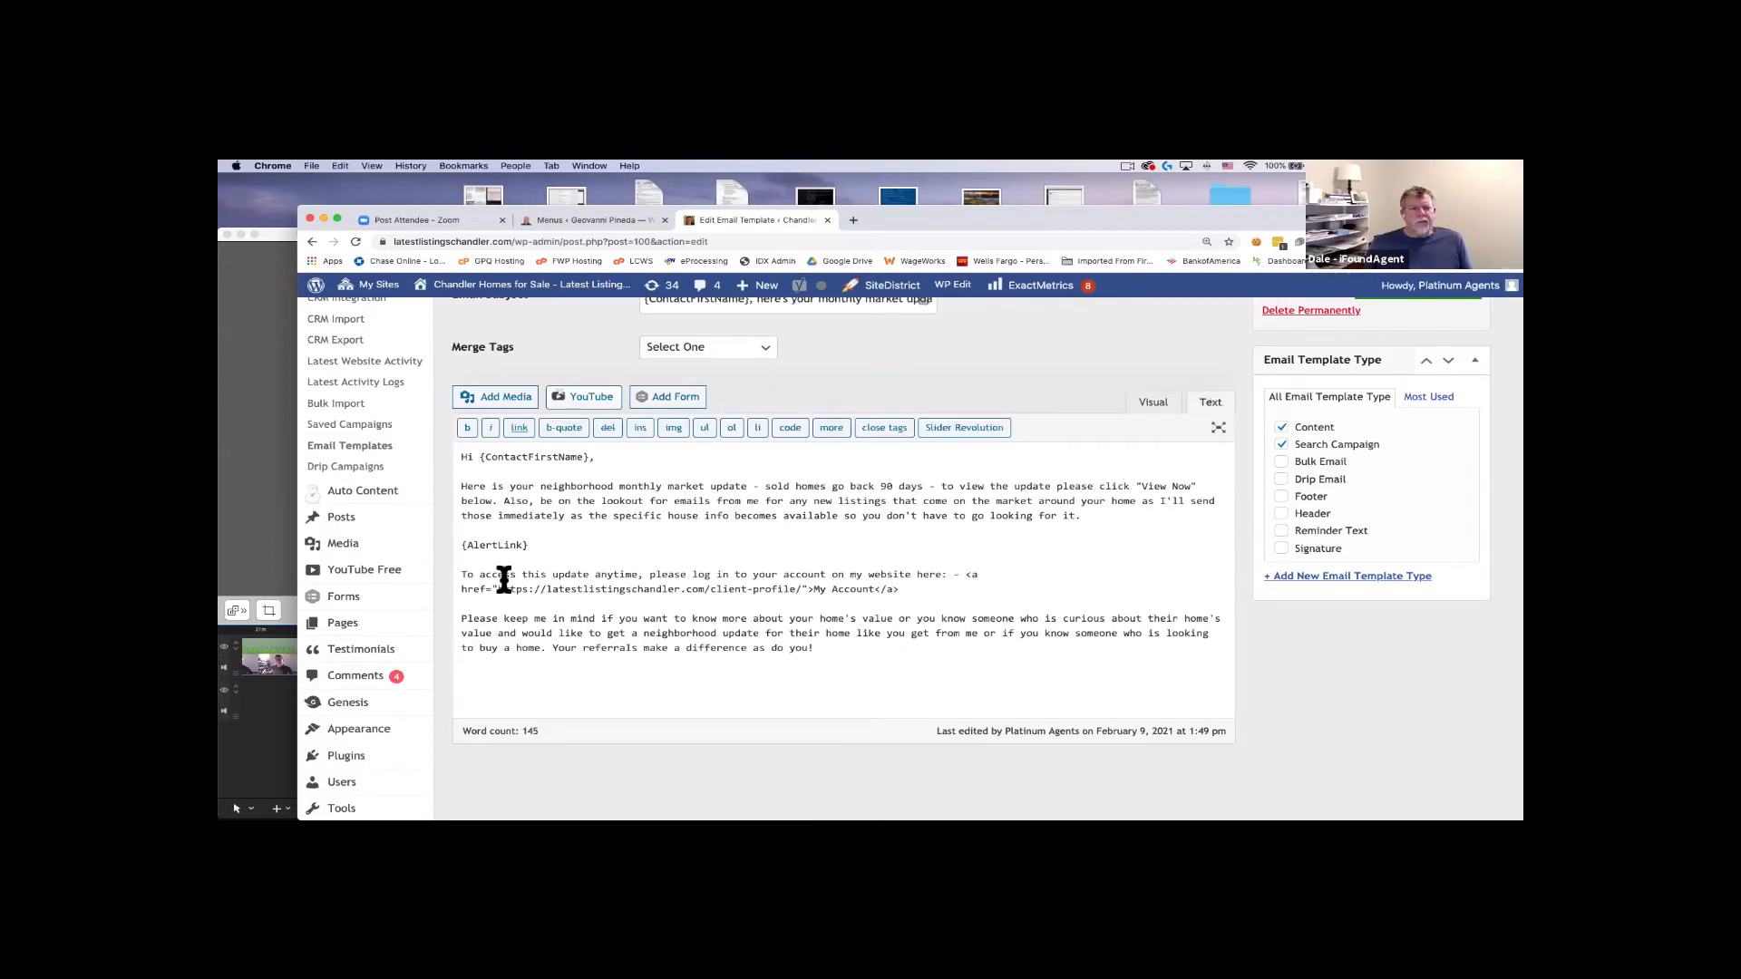
drag(461, 572, 866, 660)
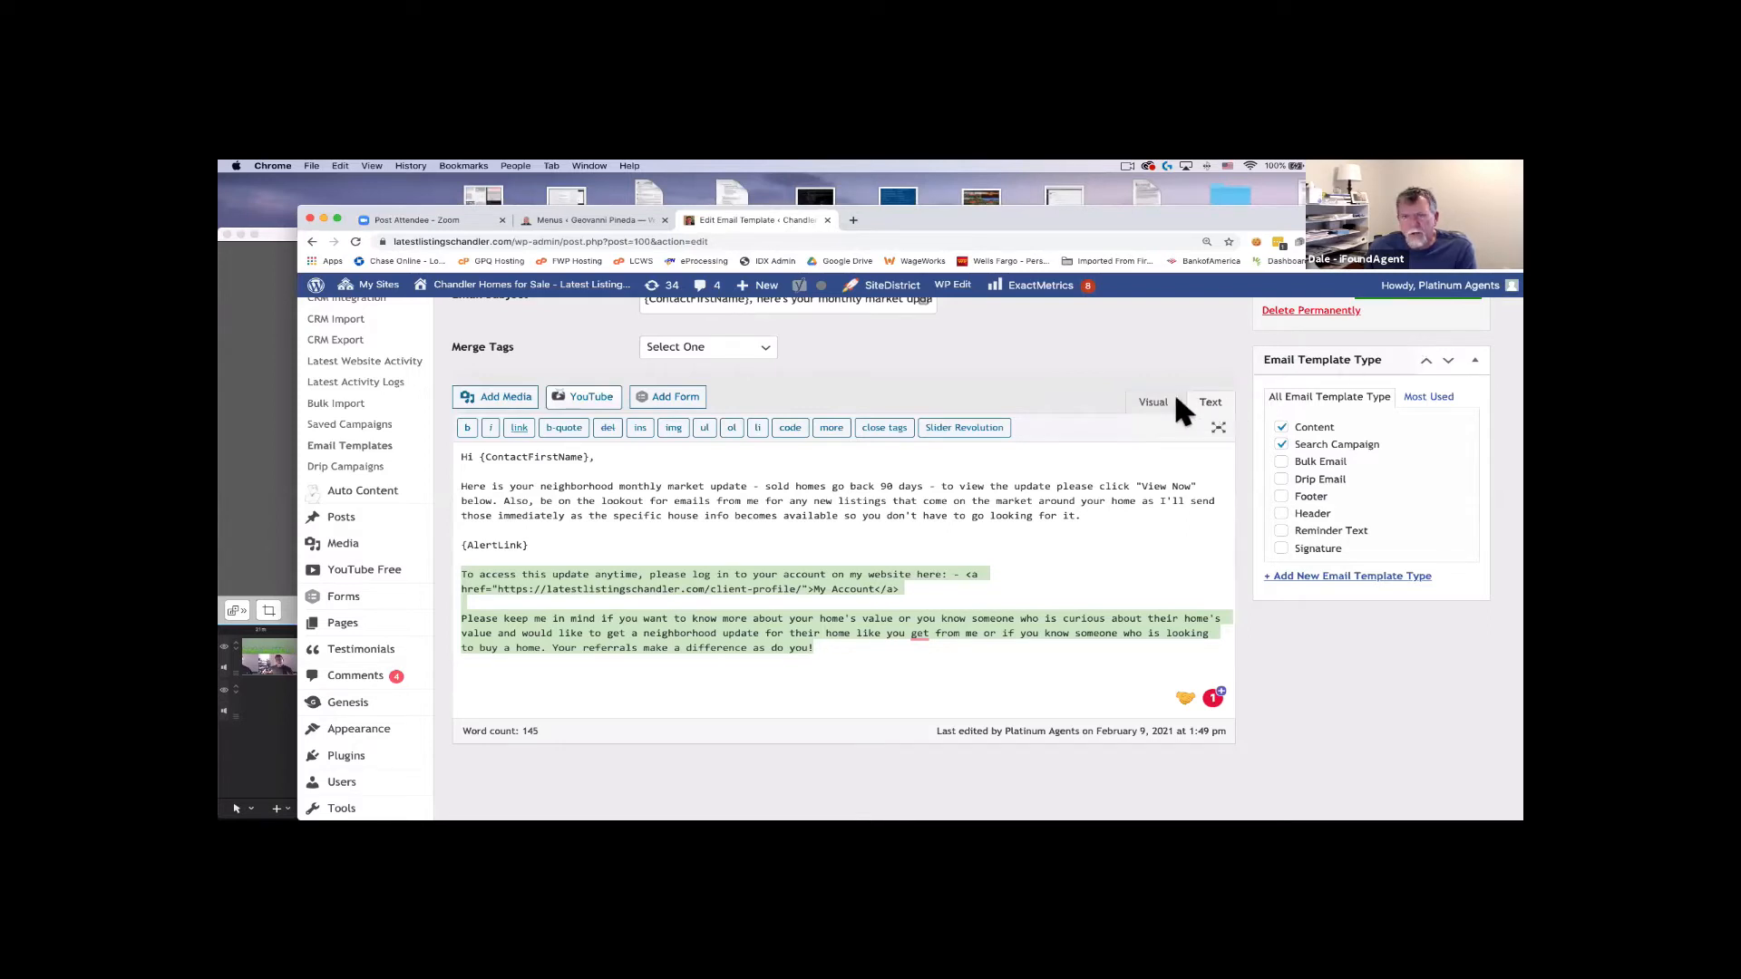
click(1153, 405)
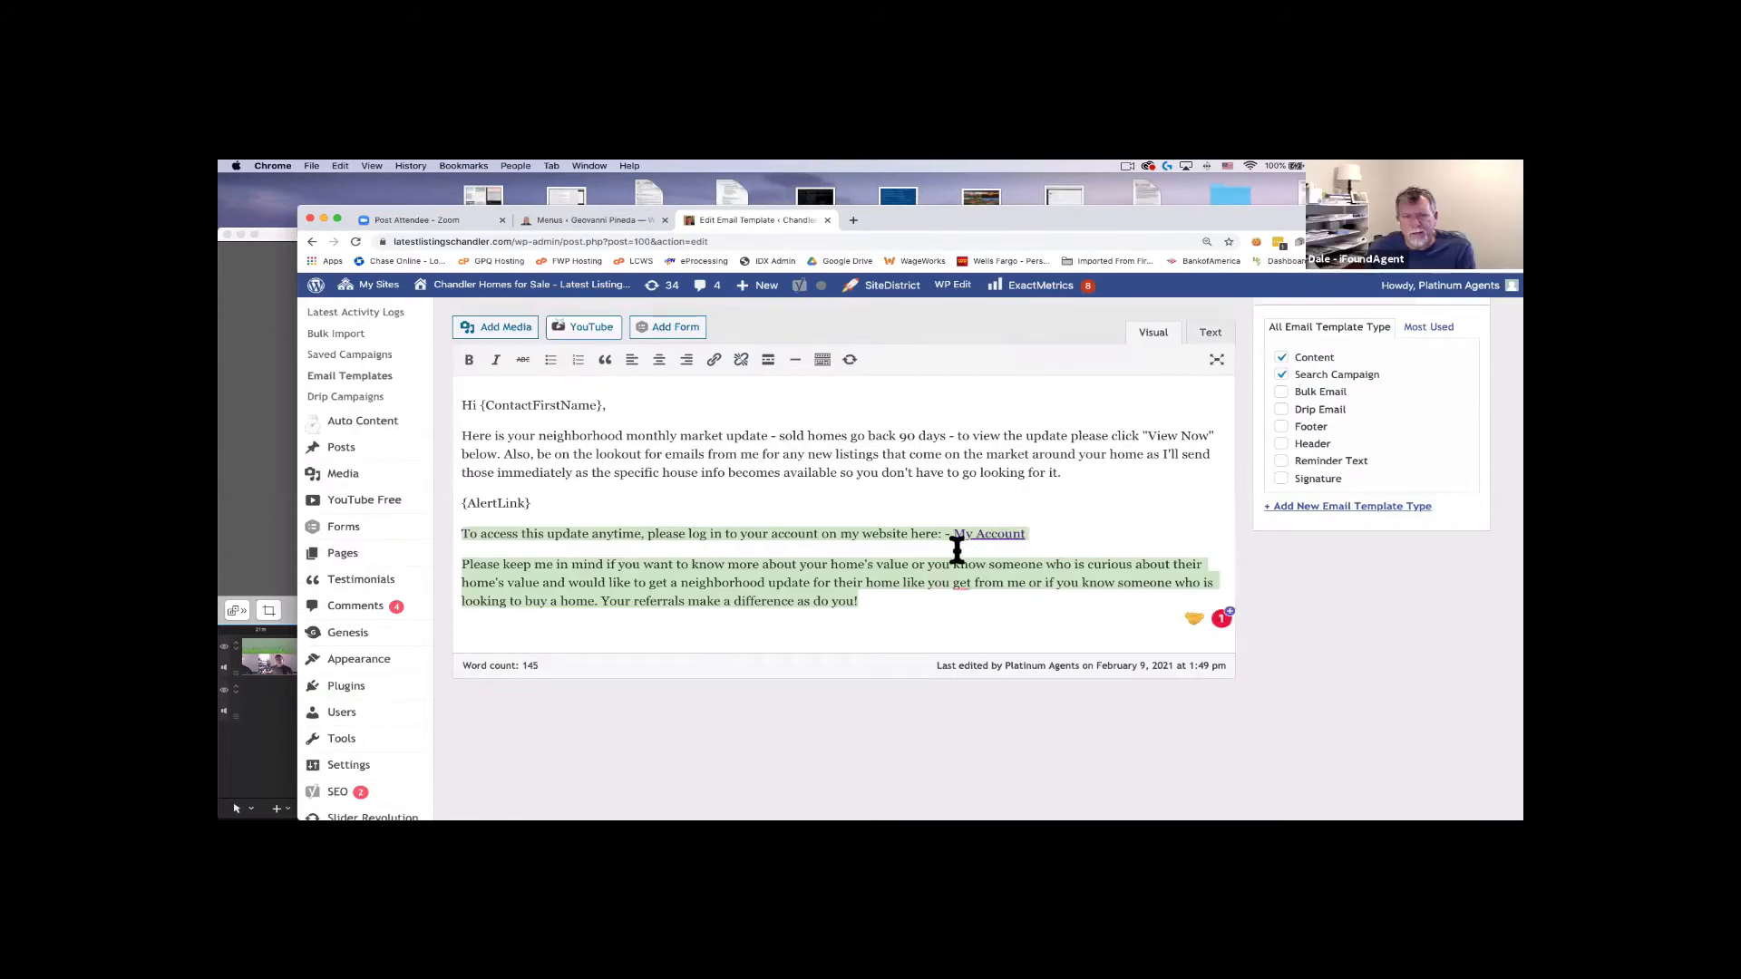
click(1209, 334)
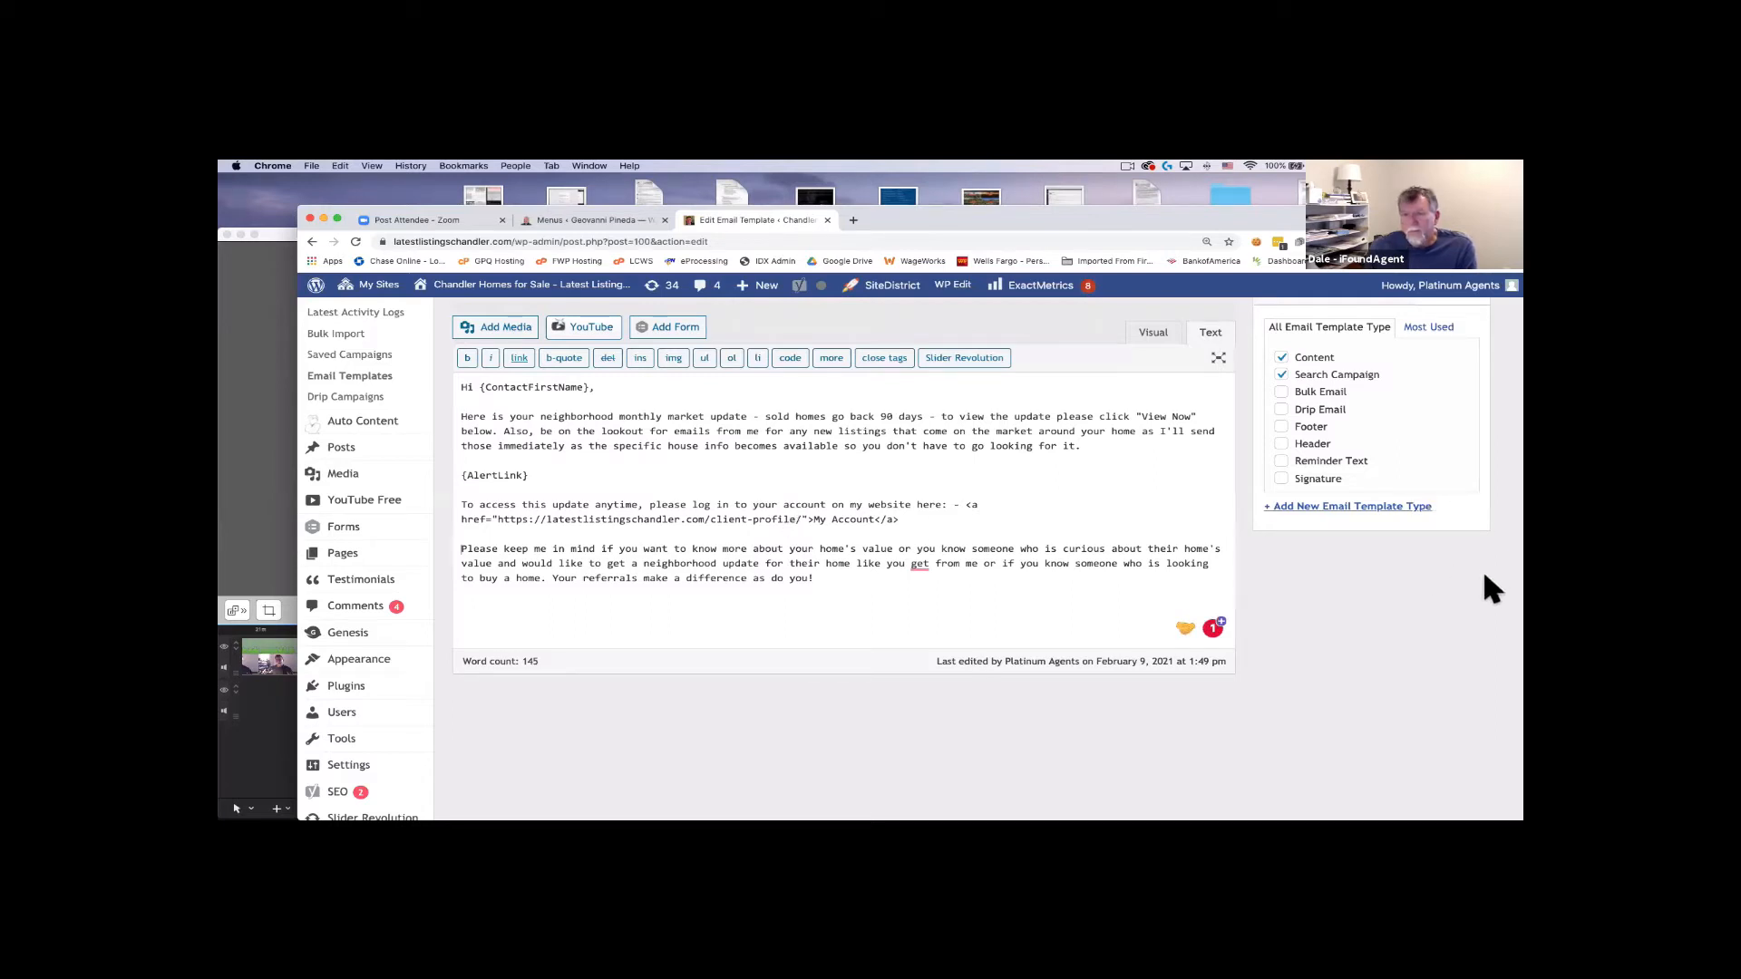
scroll(564, 498, down, 2)
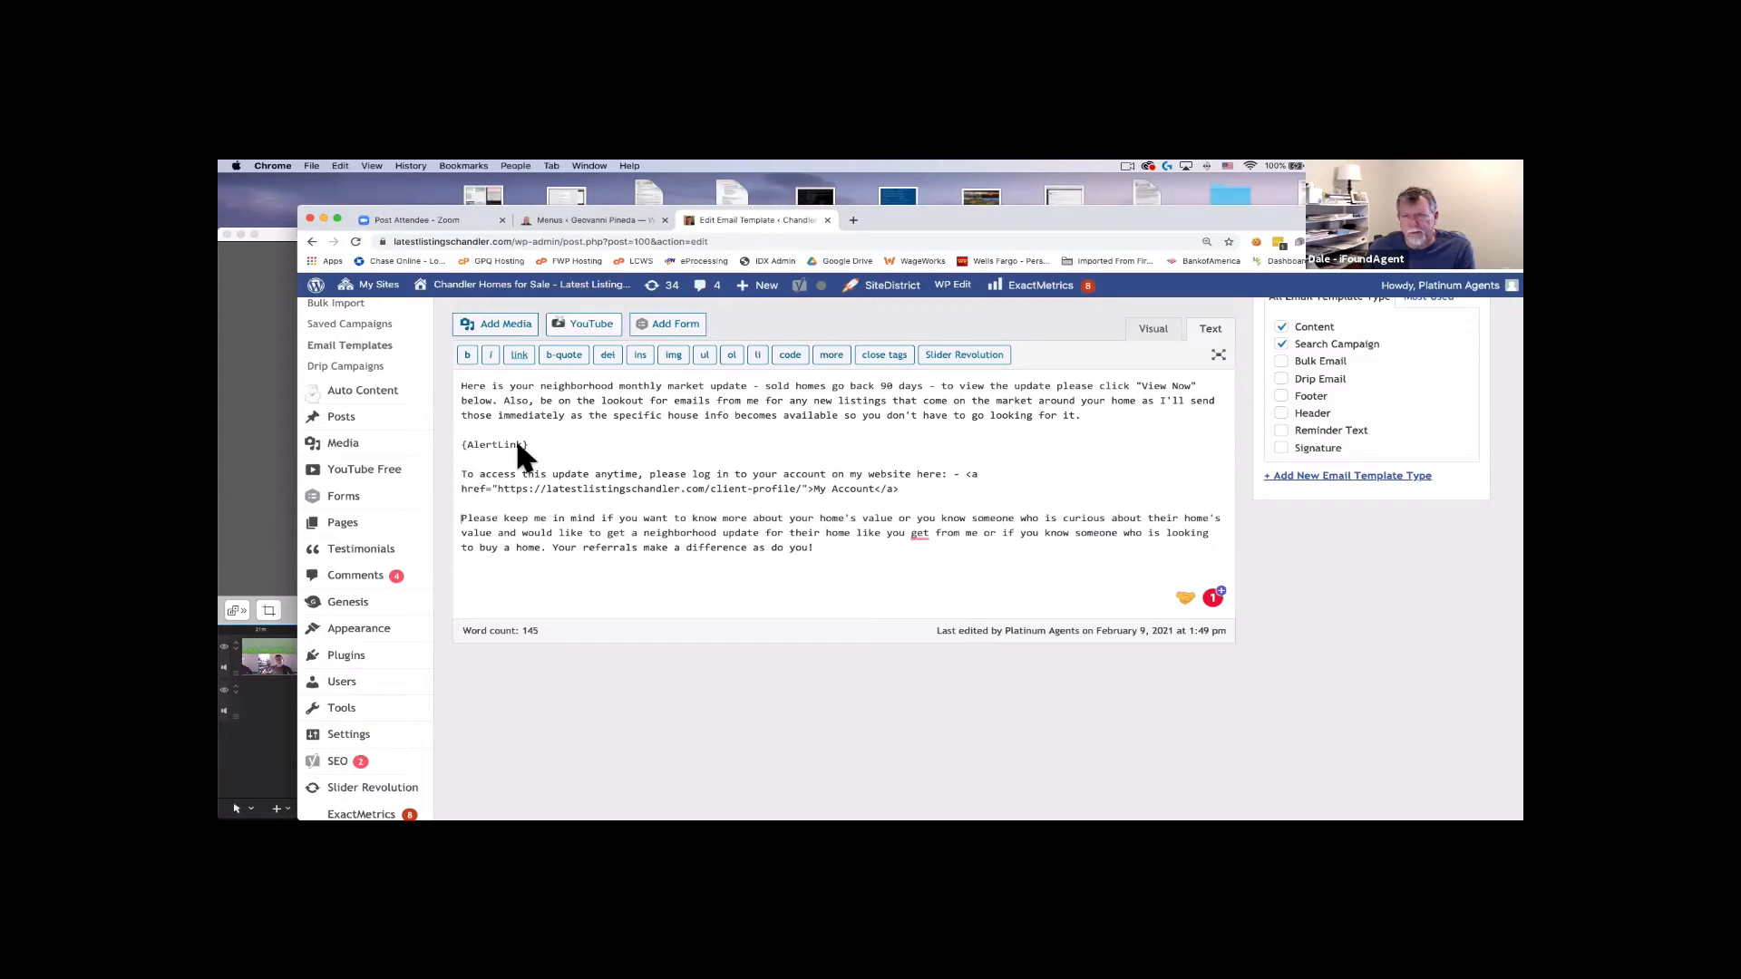
double_click(594, 488)
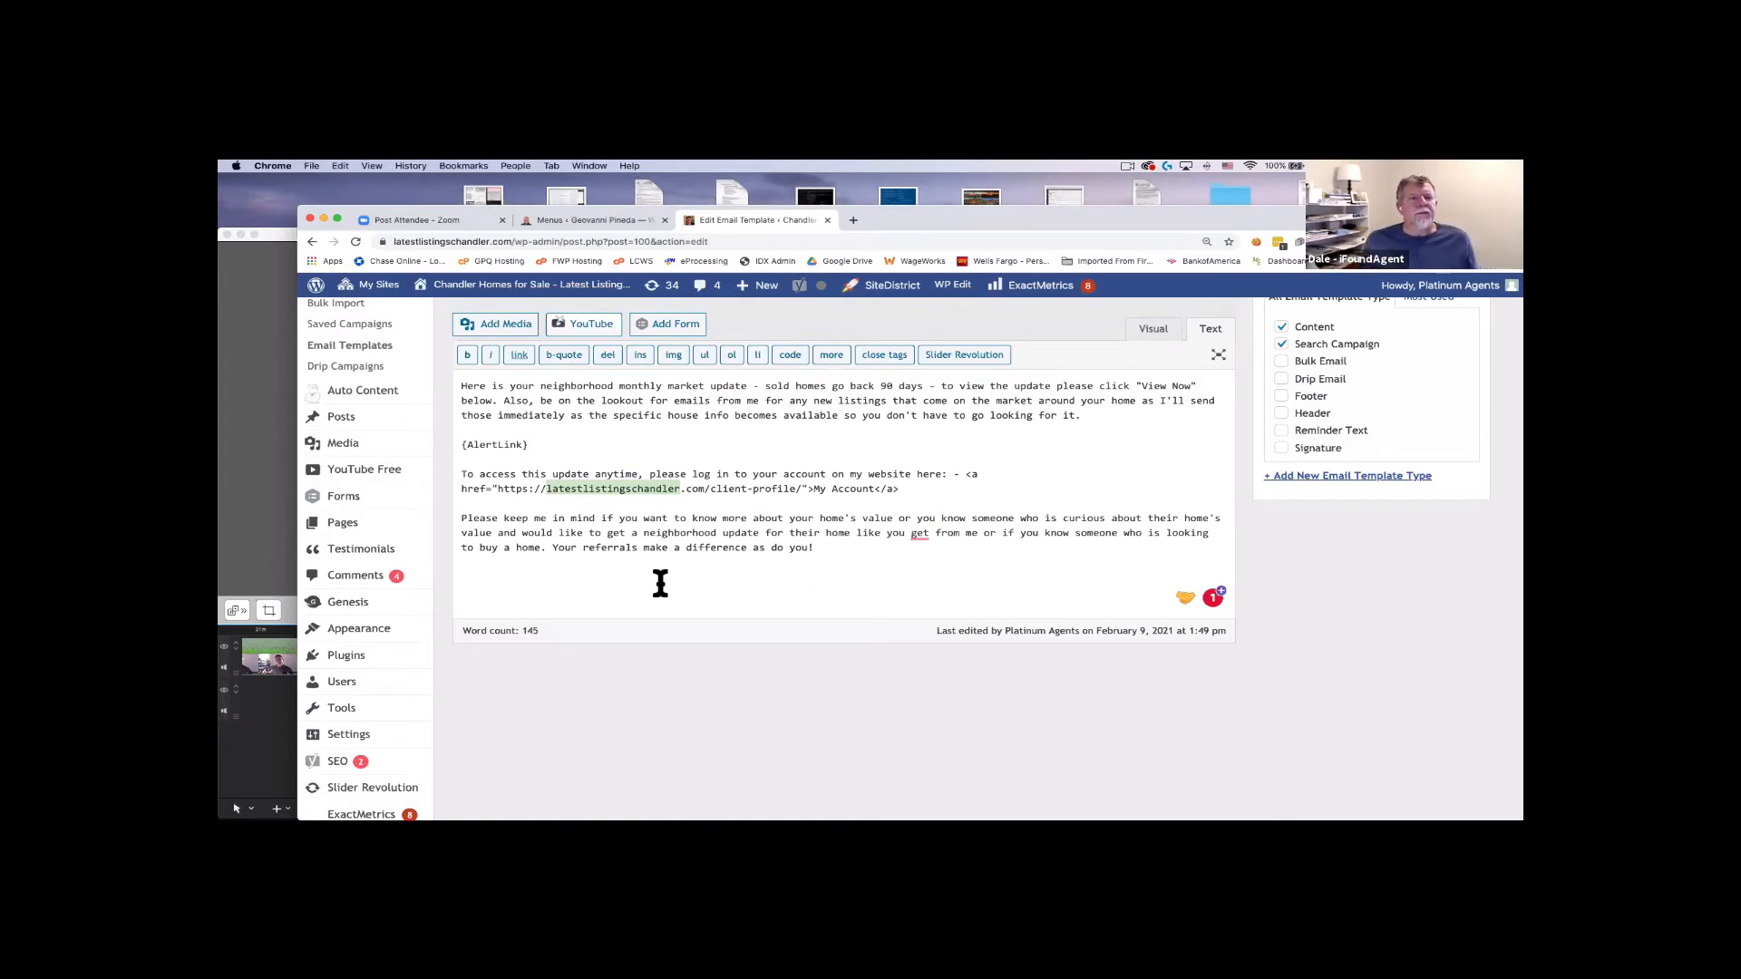
Switch the body back to Visual, select the closing paragraph, then go to Campaign Builder.
click(1153, 329)
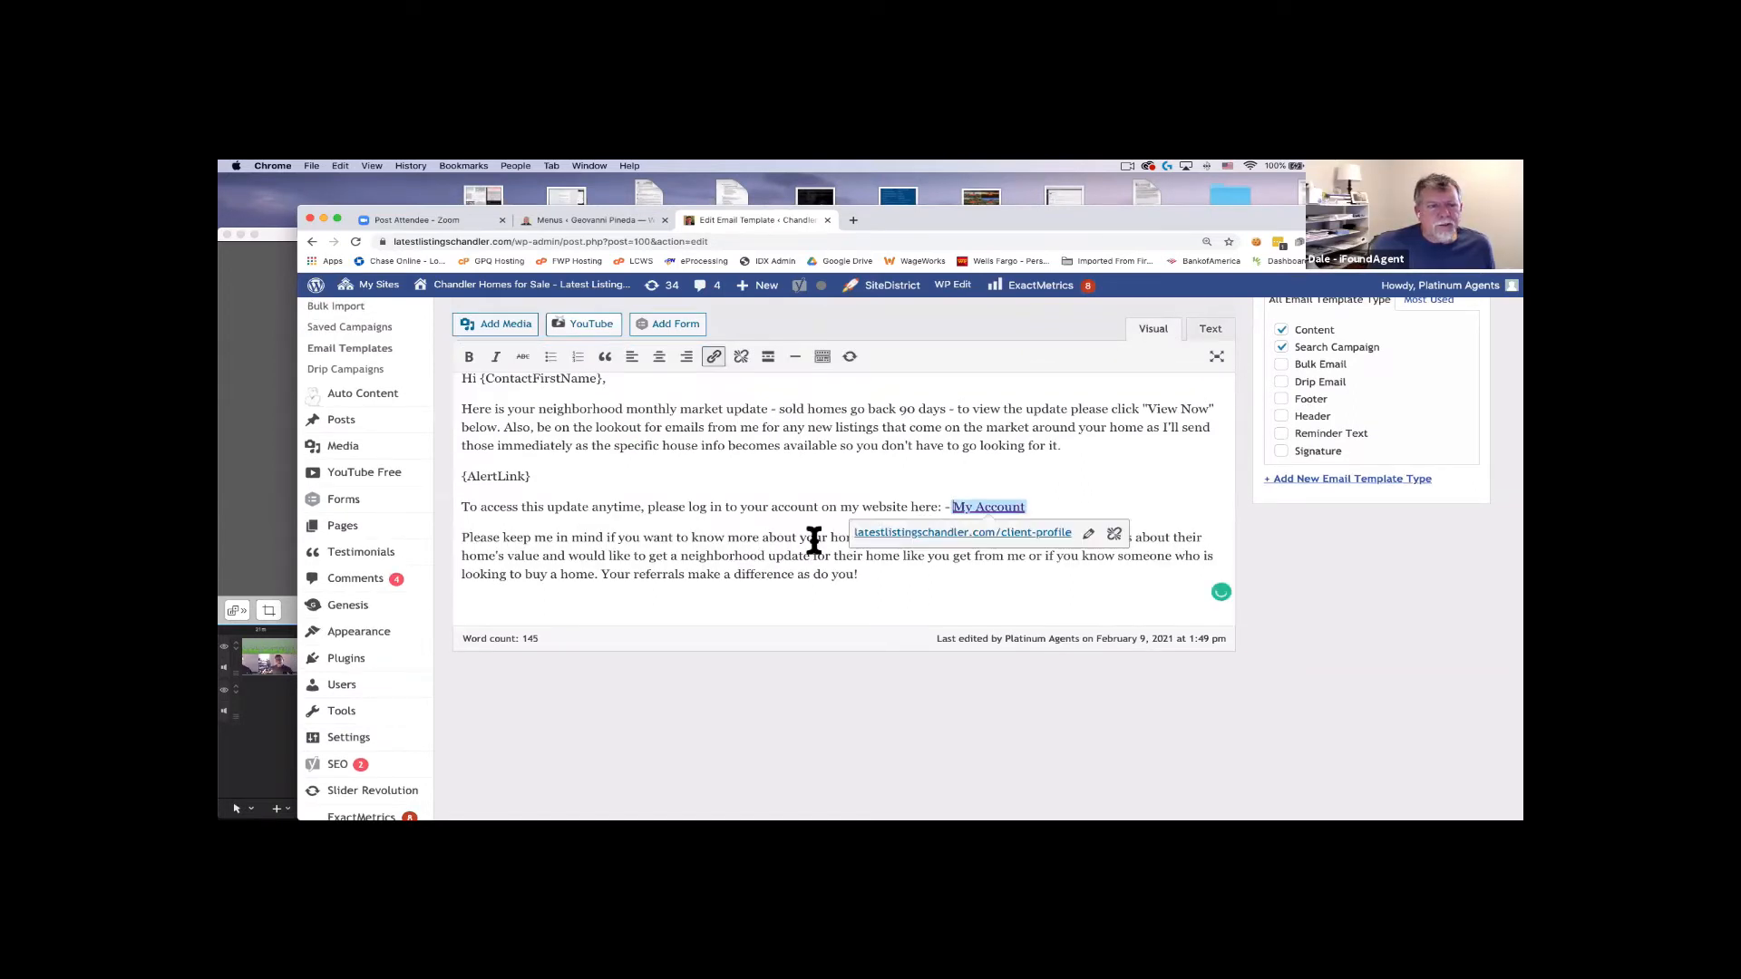
click(969, 596)
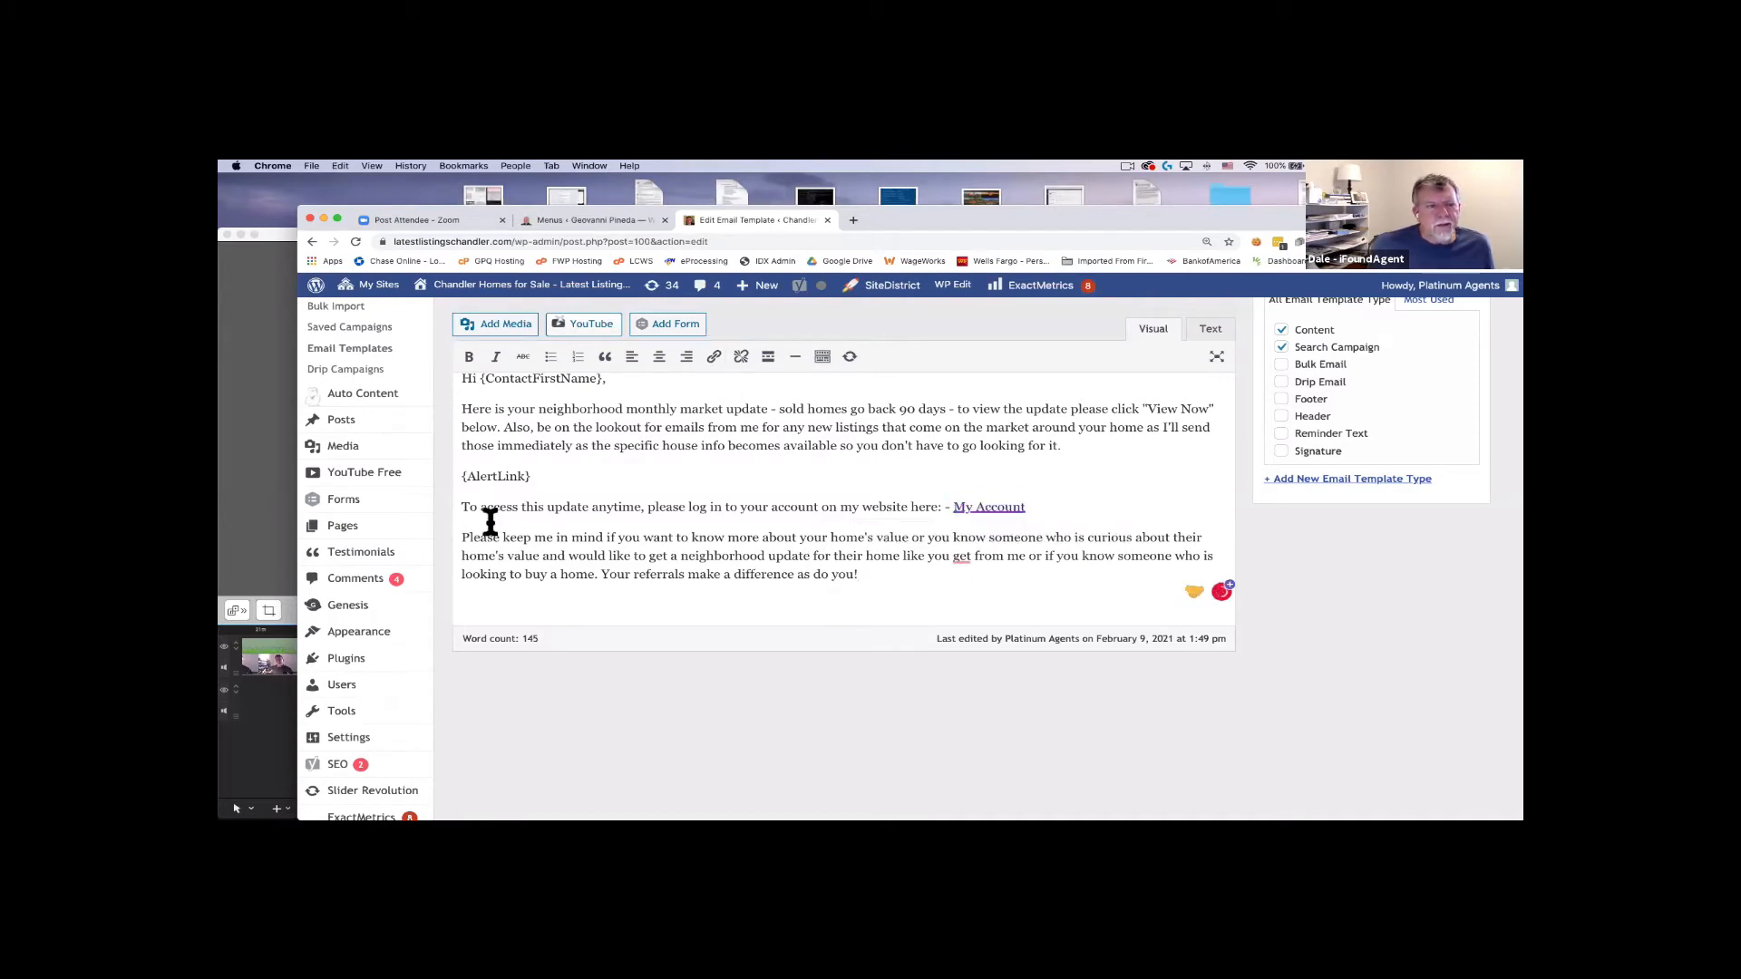
click(600, 574)
shift+click(460, 538)
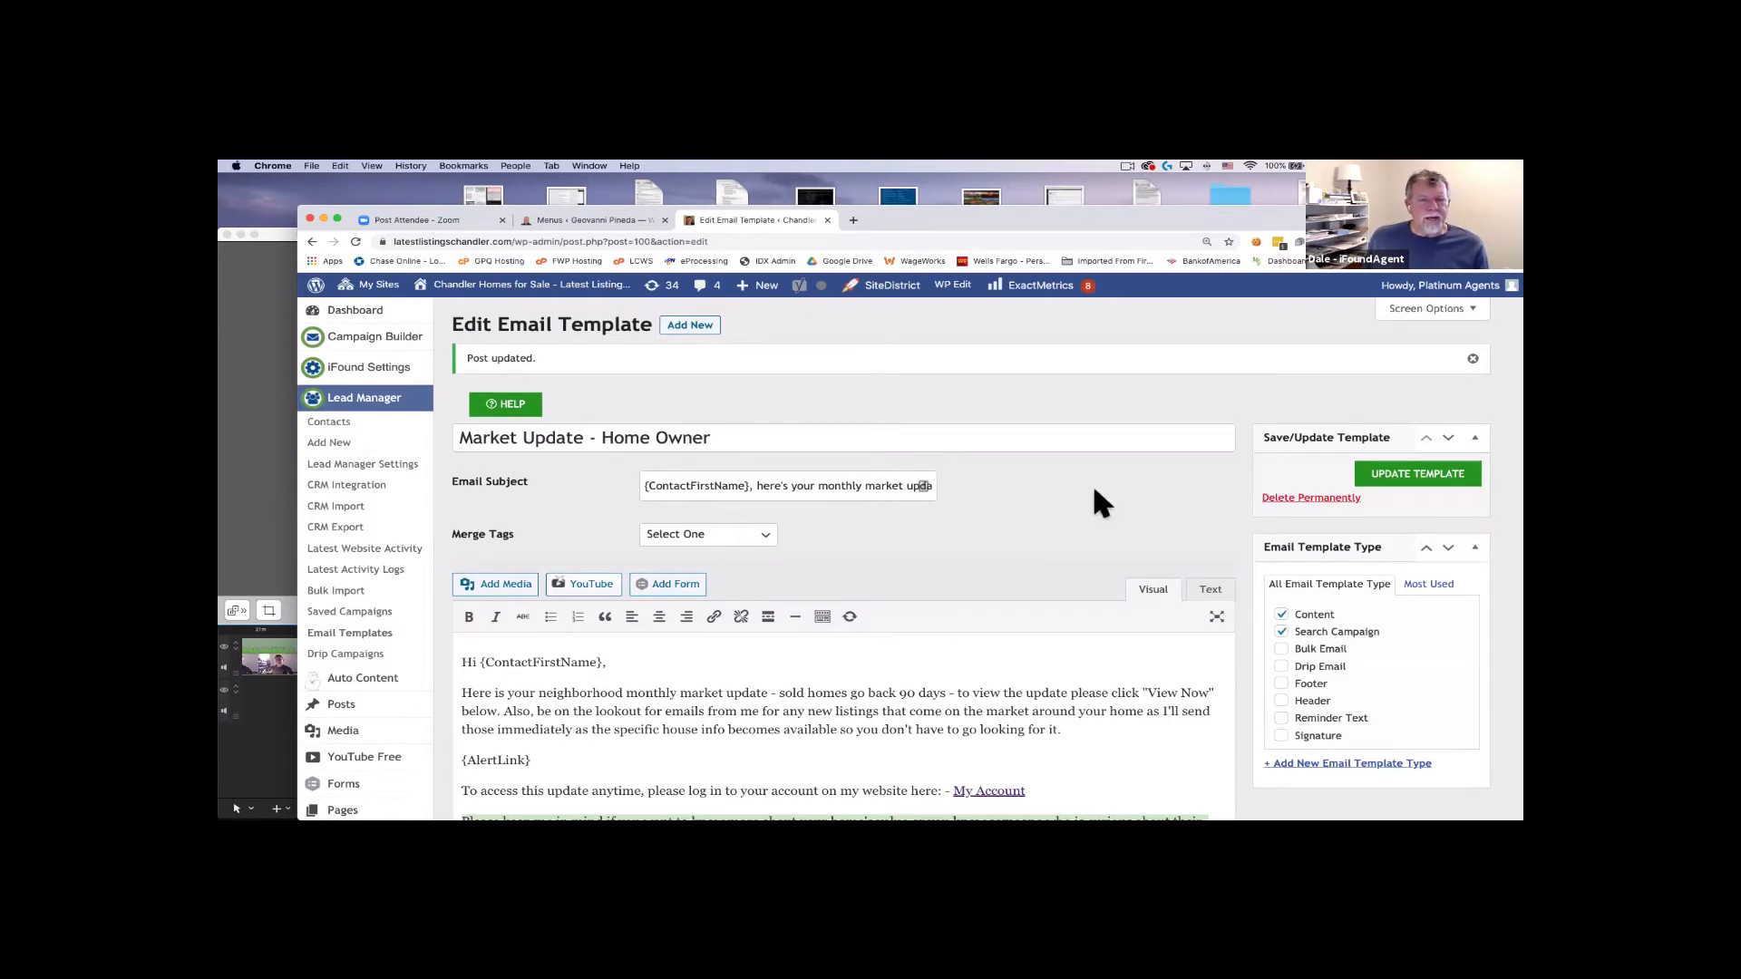
click(372, 342)
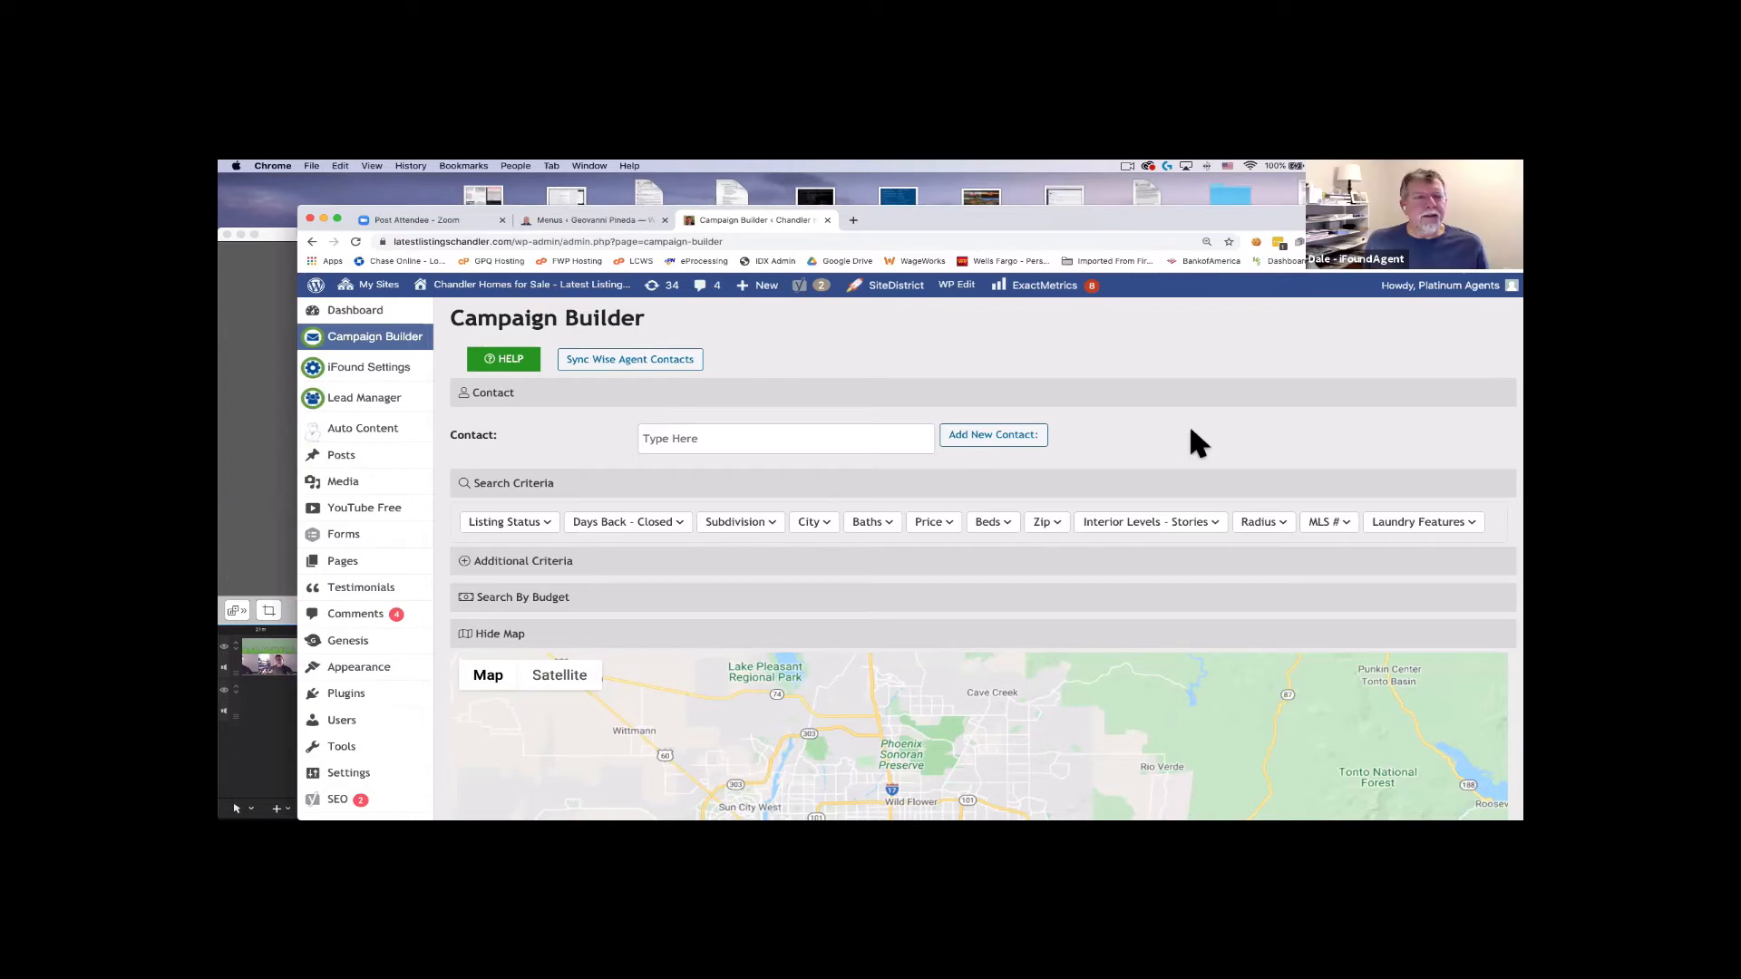
Scroll down and back up to review the empty Contact field, the search filters and the Phoenix-area map.
scroll(1181, 431, down, 2)
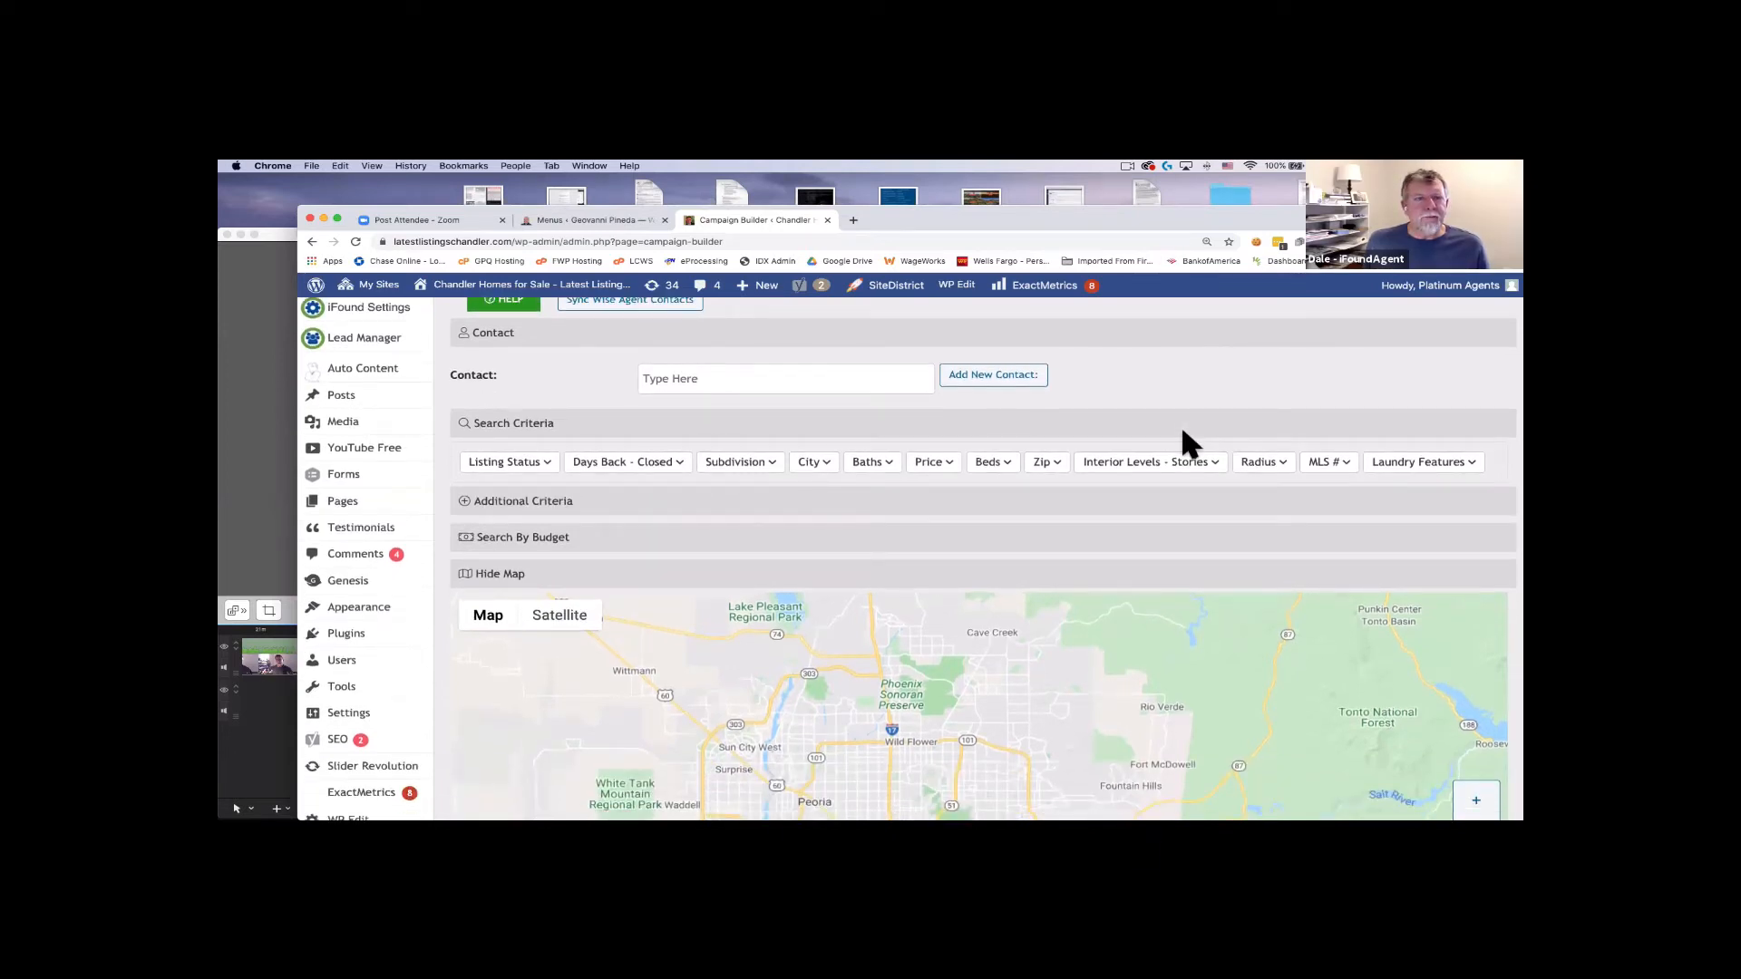
scroll(1183, 432, up, 2)
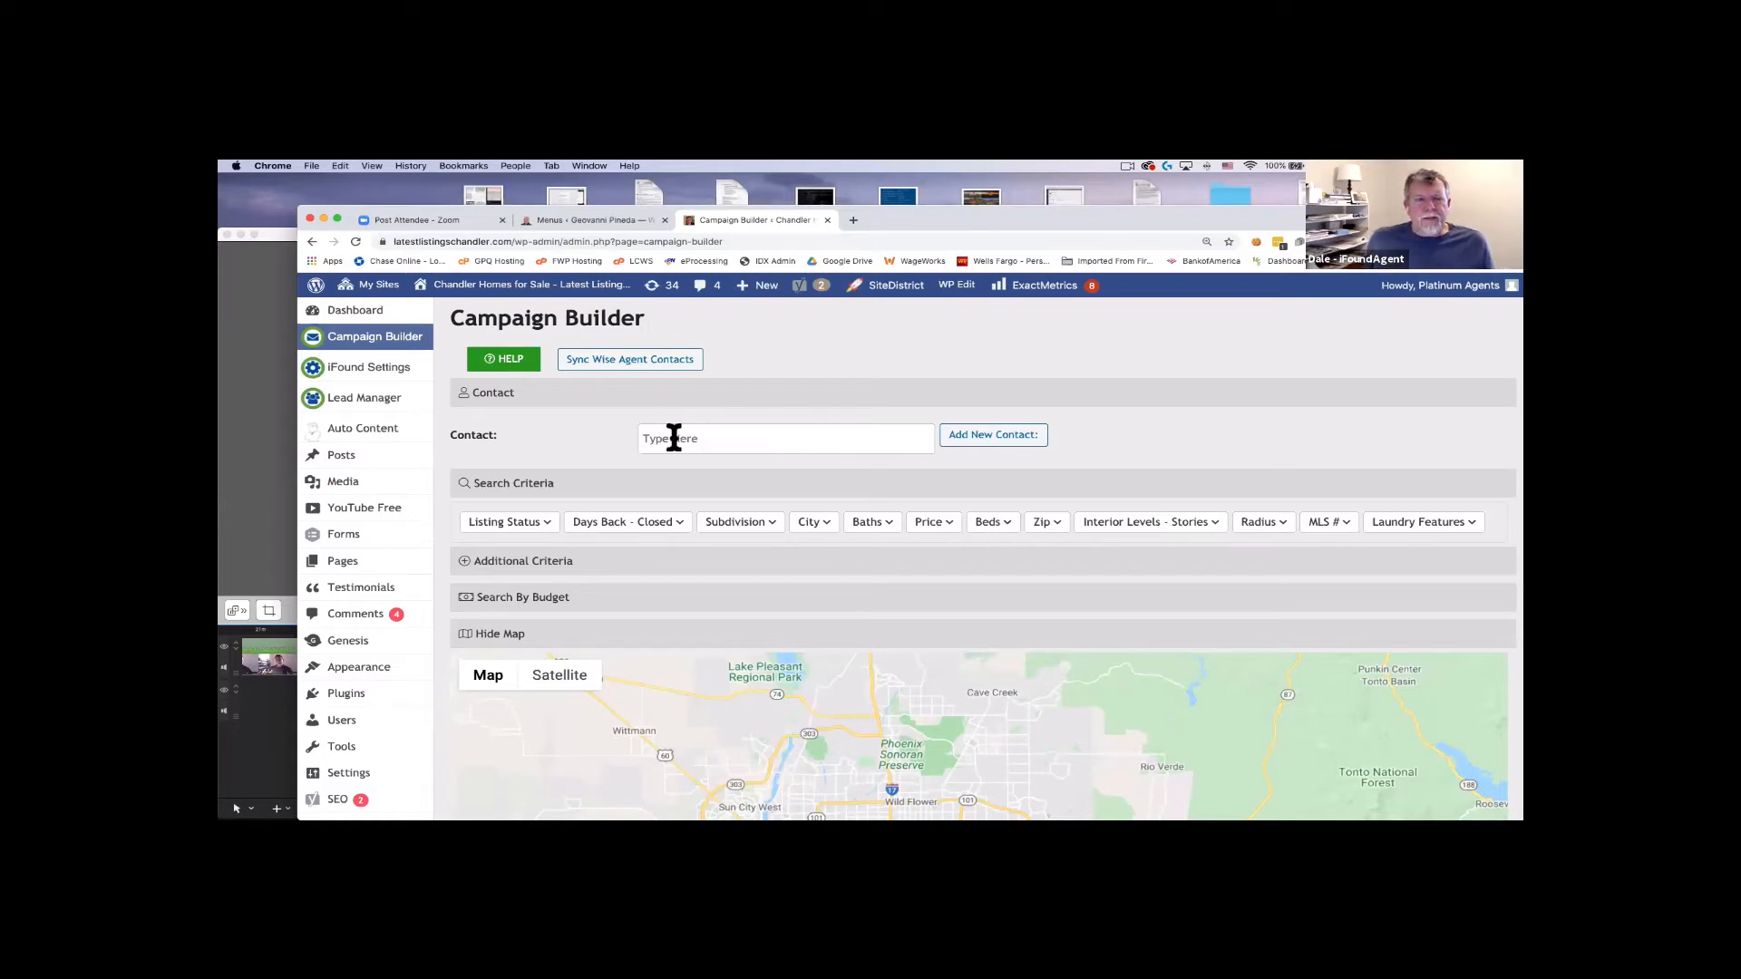
Start a new contact and set its Acquired Date to February 9, 2021.
click(1002, 435)
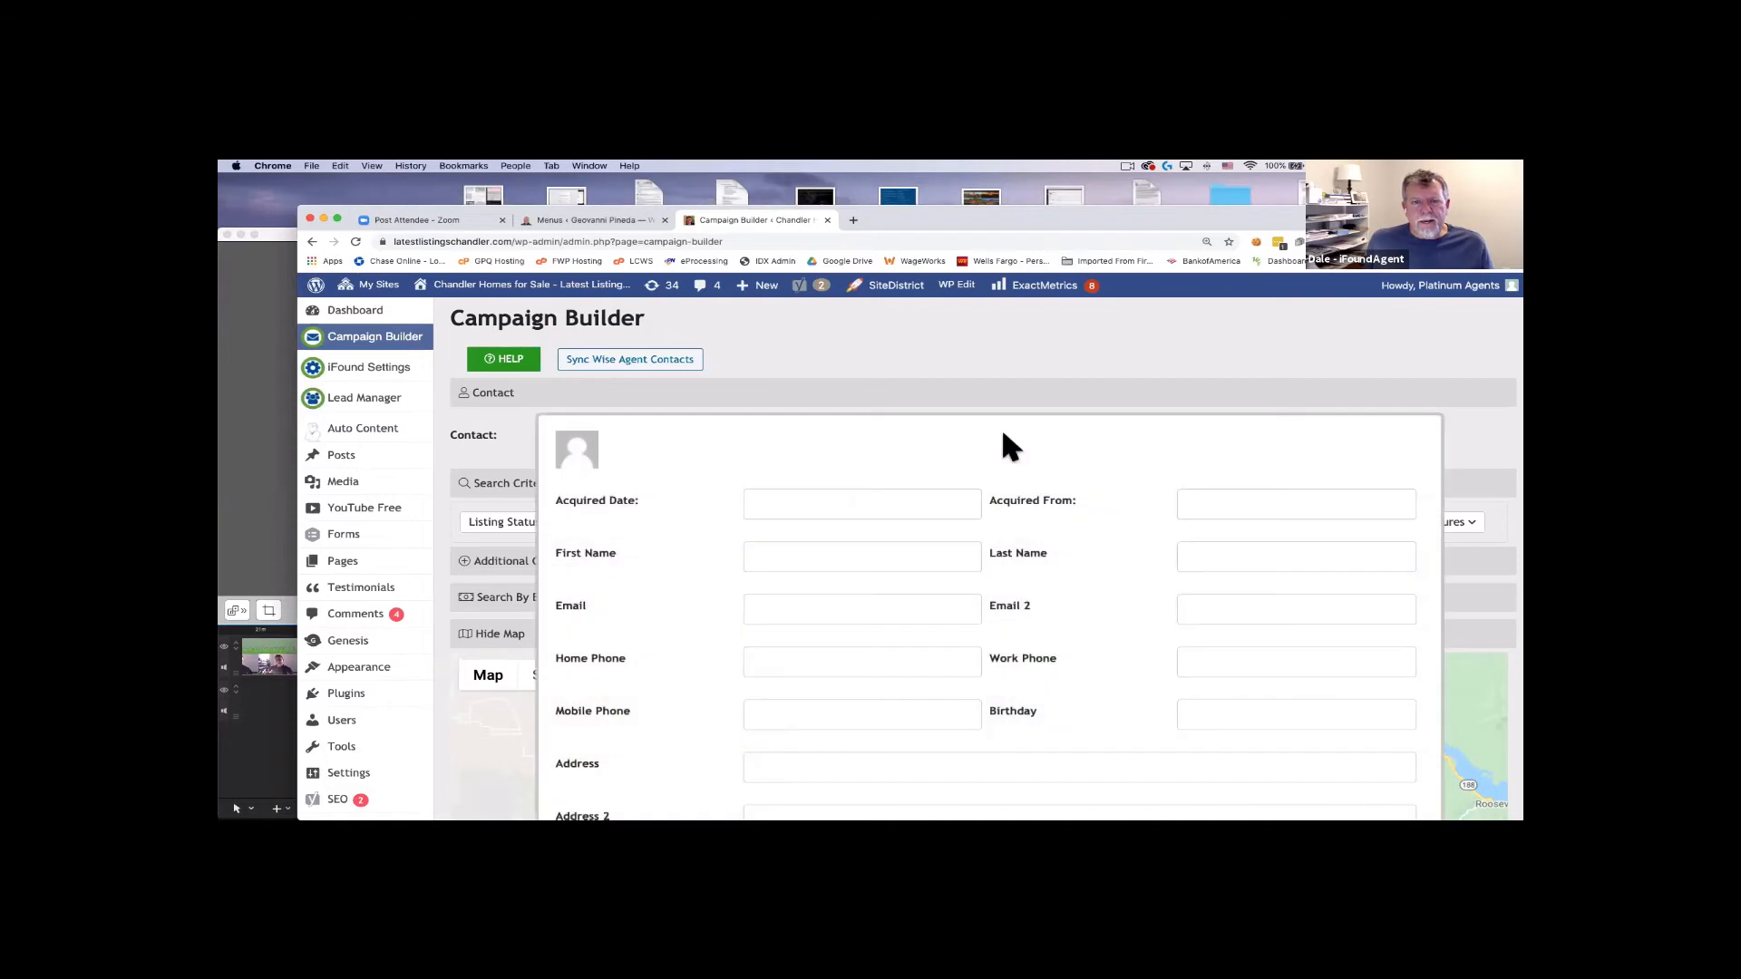
scroll(1001, 426, down, 3)
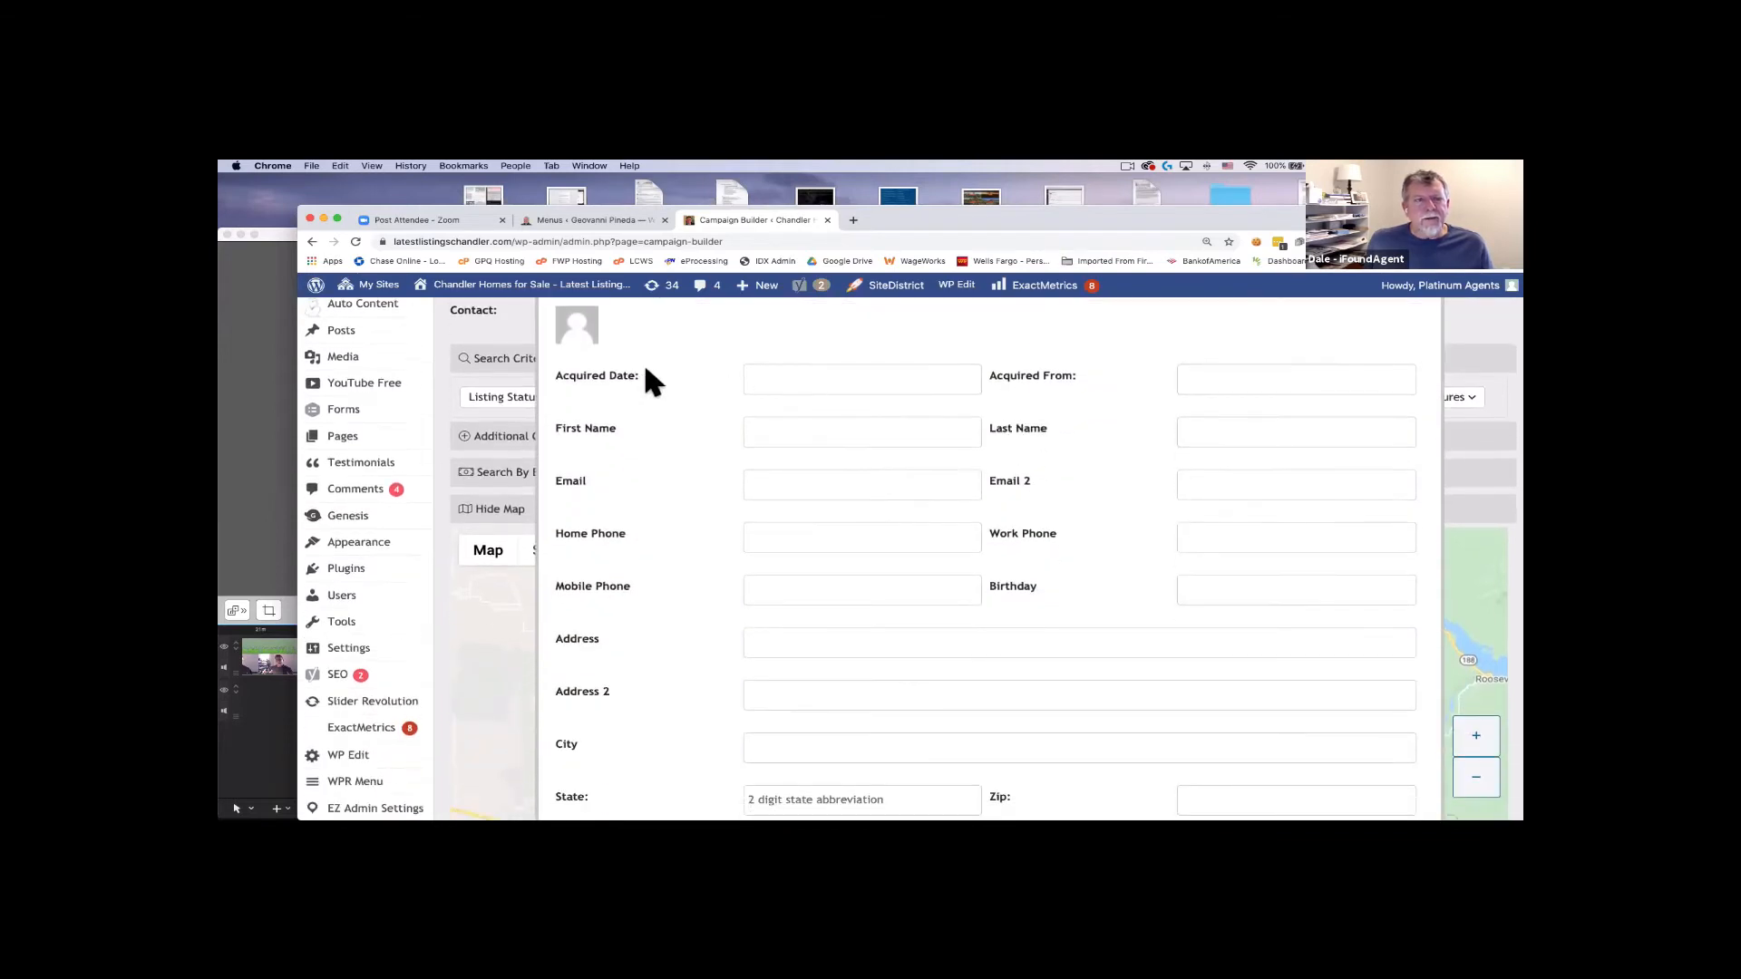
click(811, 379)
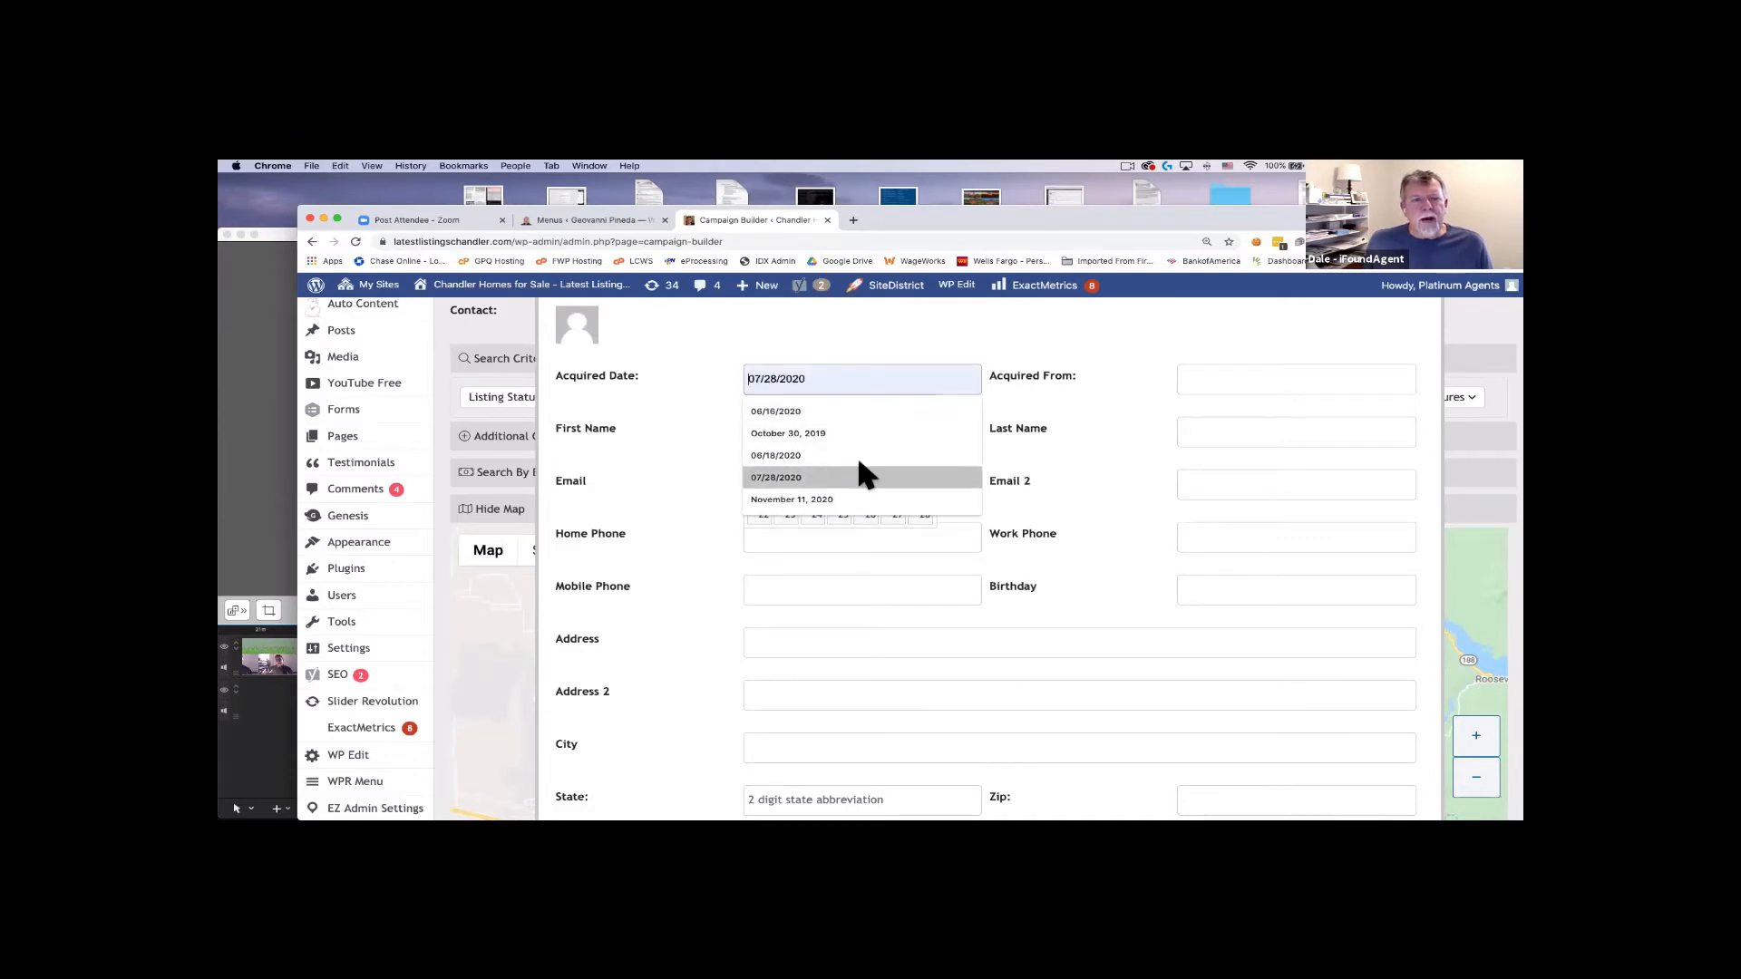
click(816, 500)
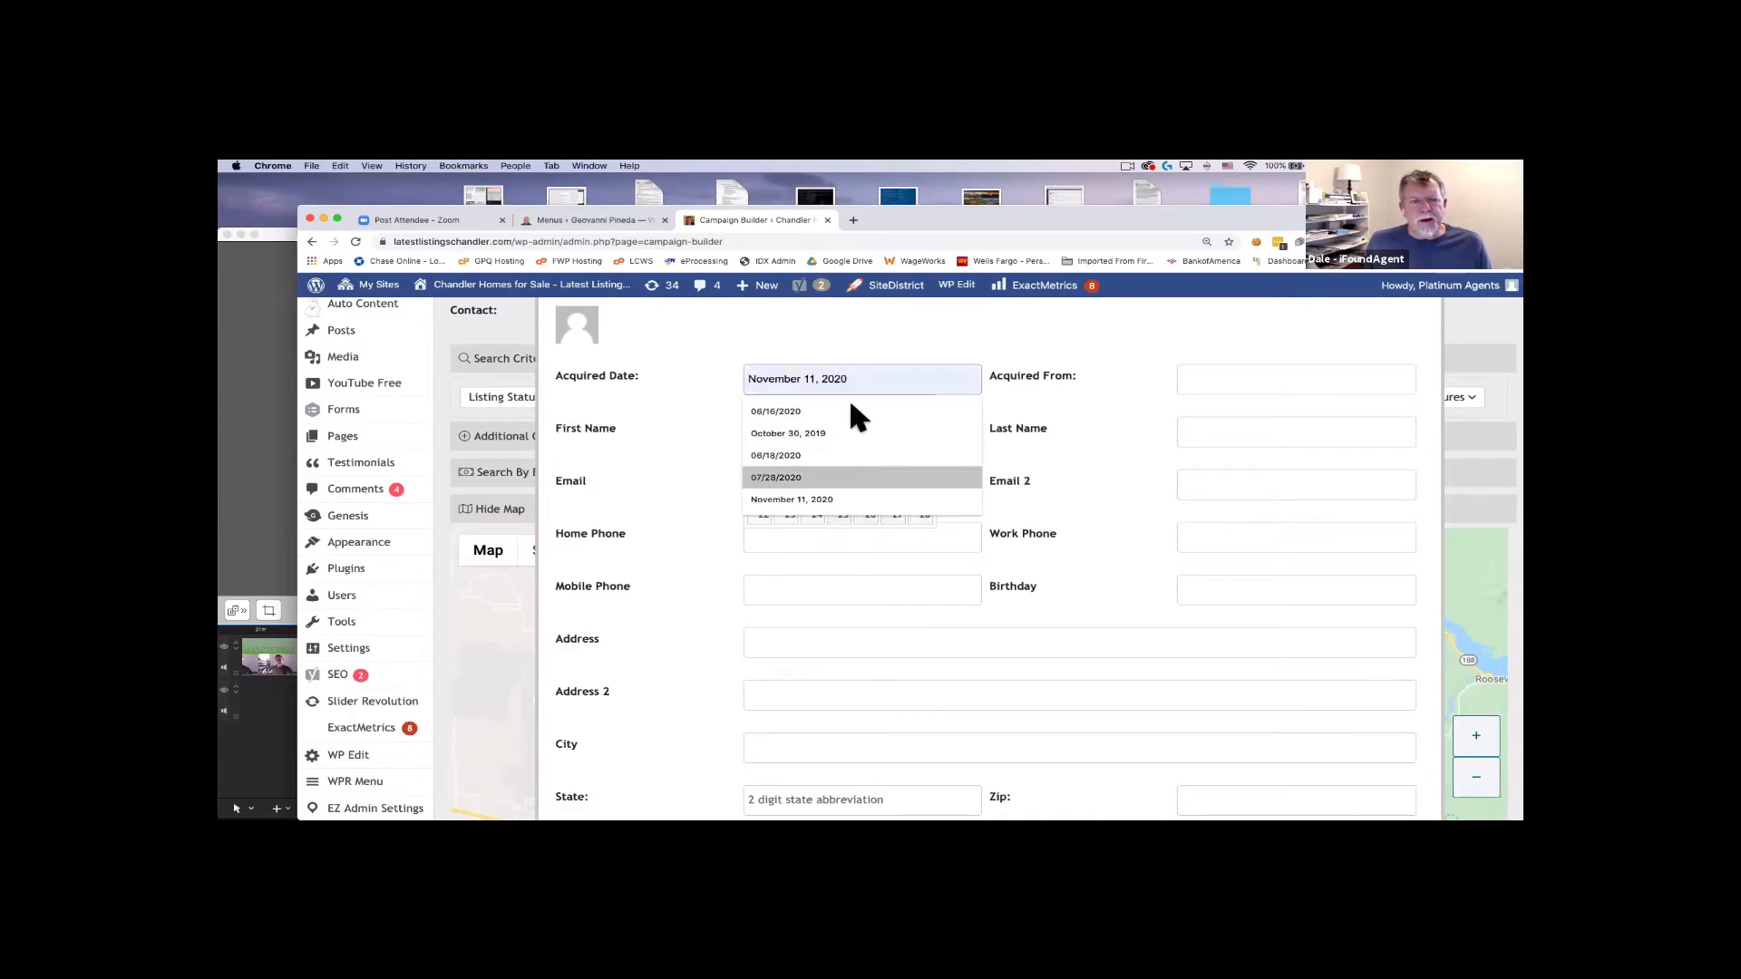
click(869, 515)
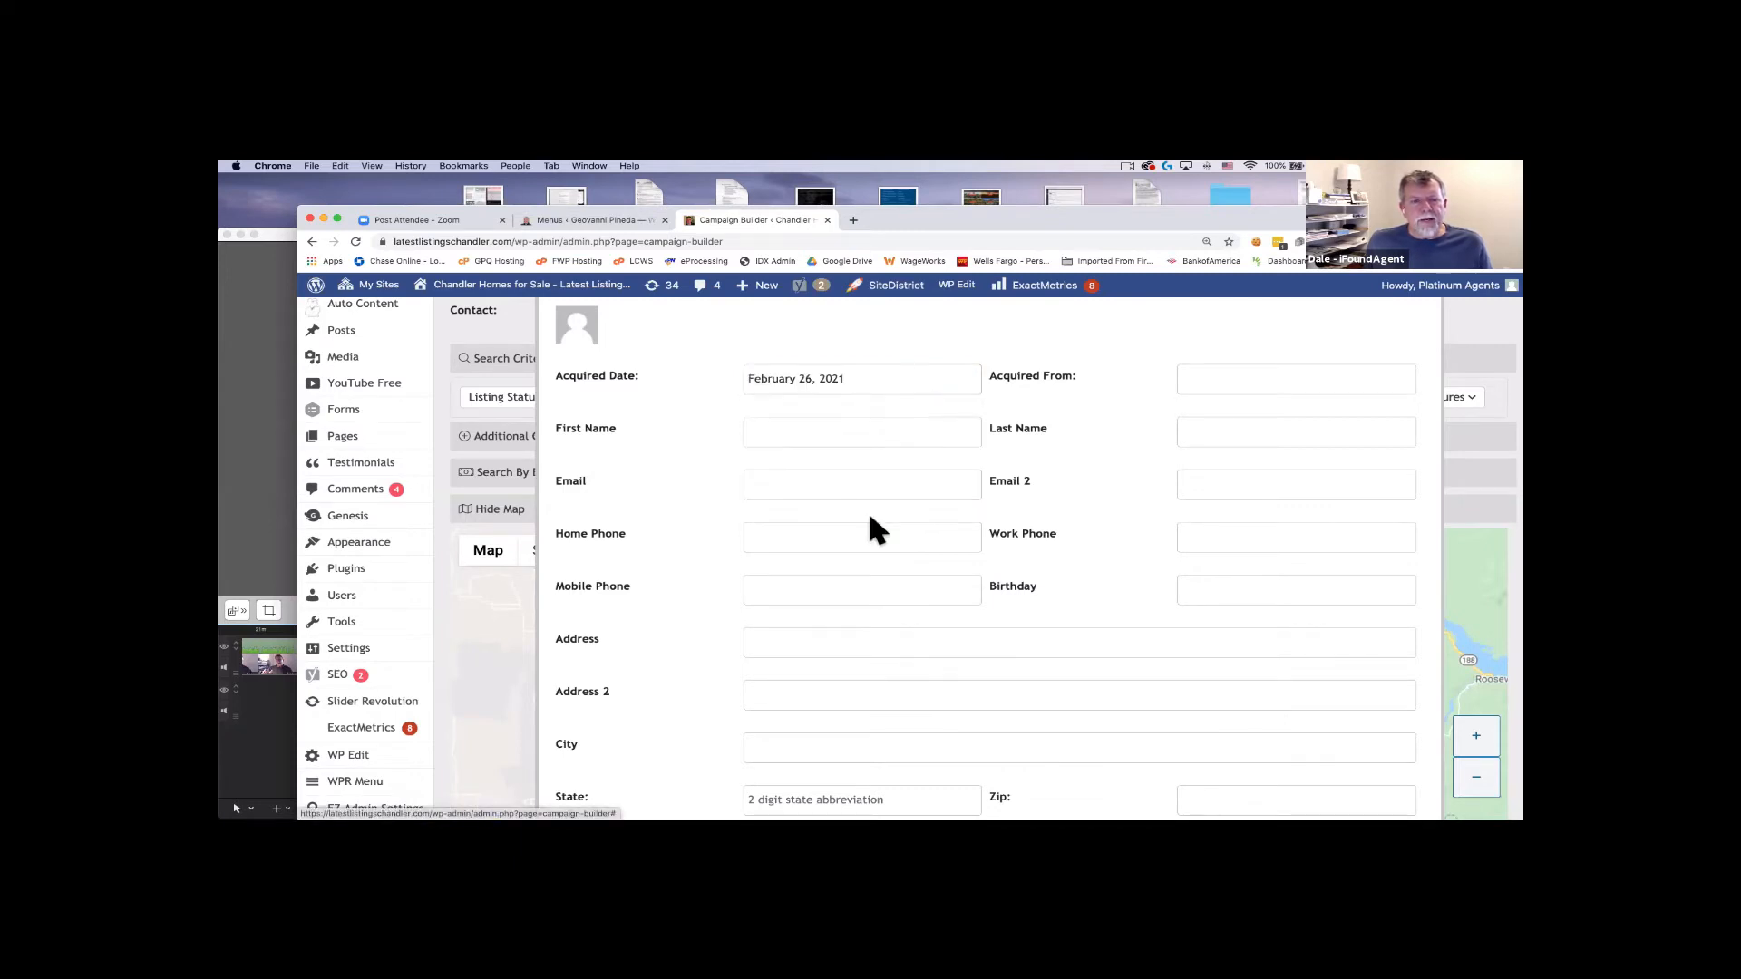
click(855, 383)
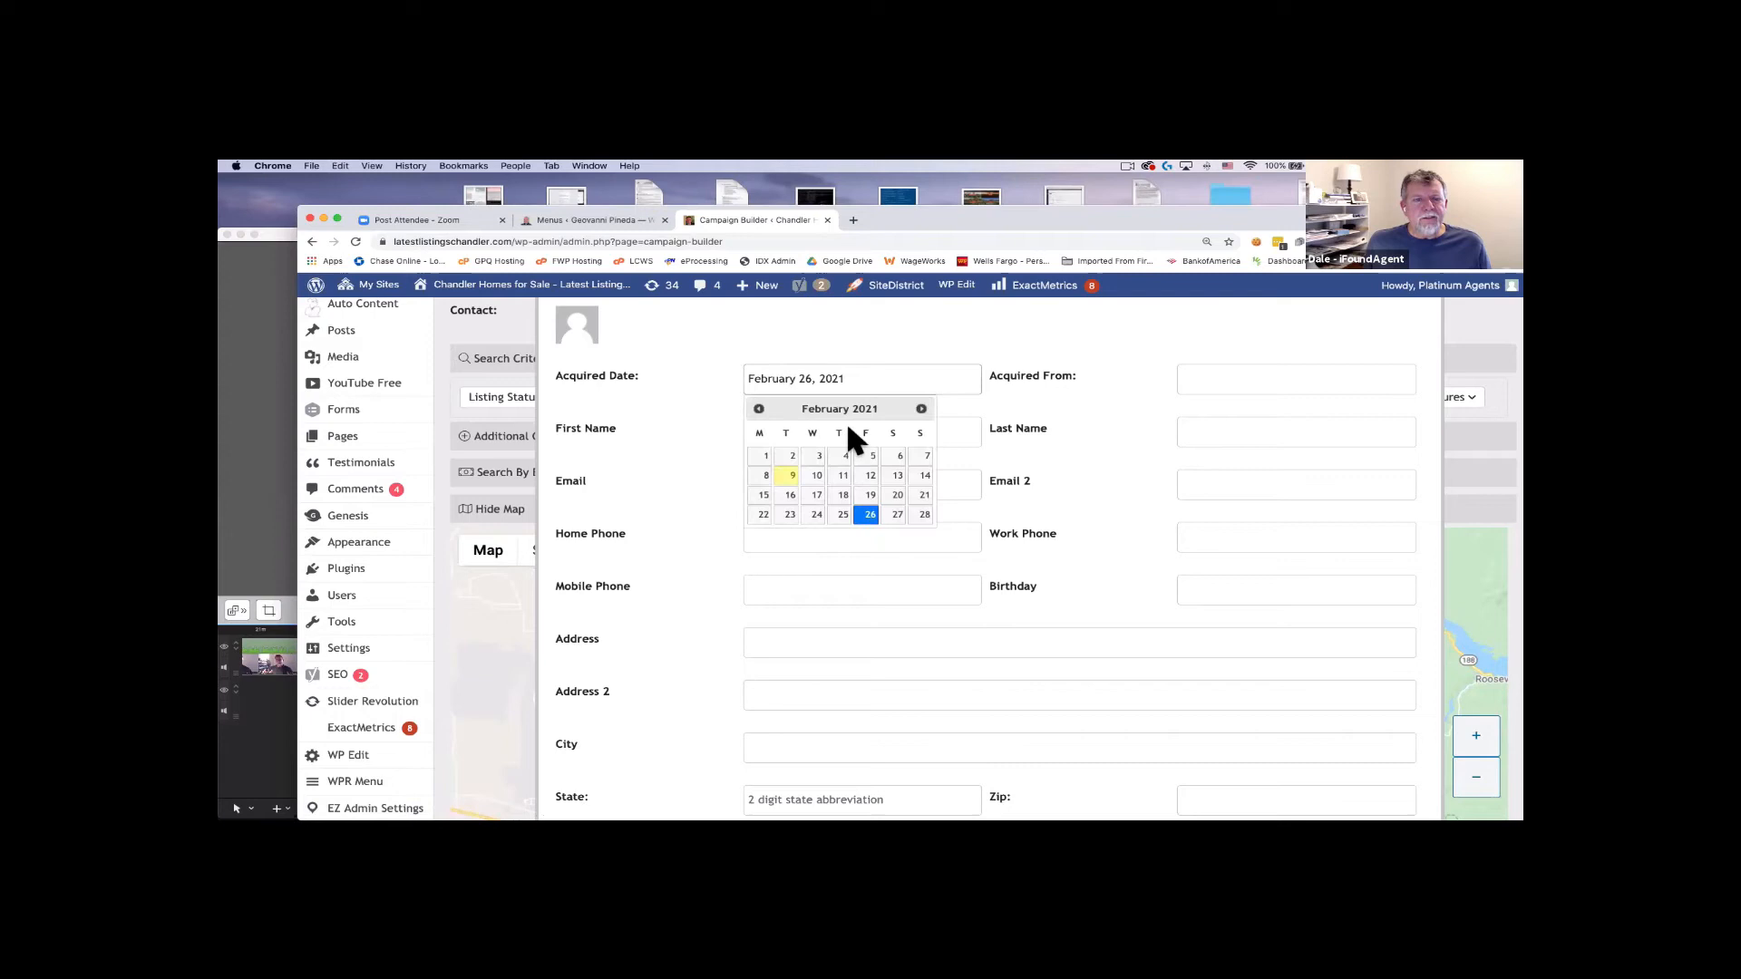
click(789, 475)
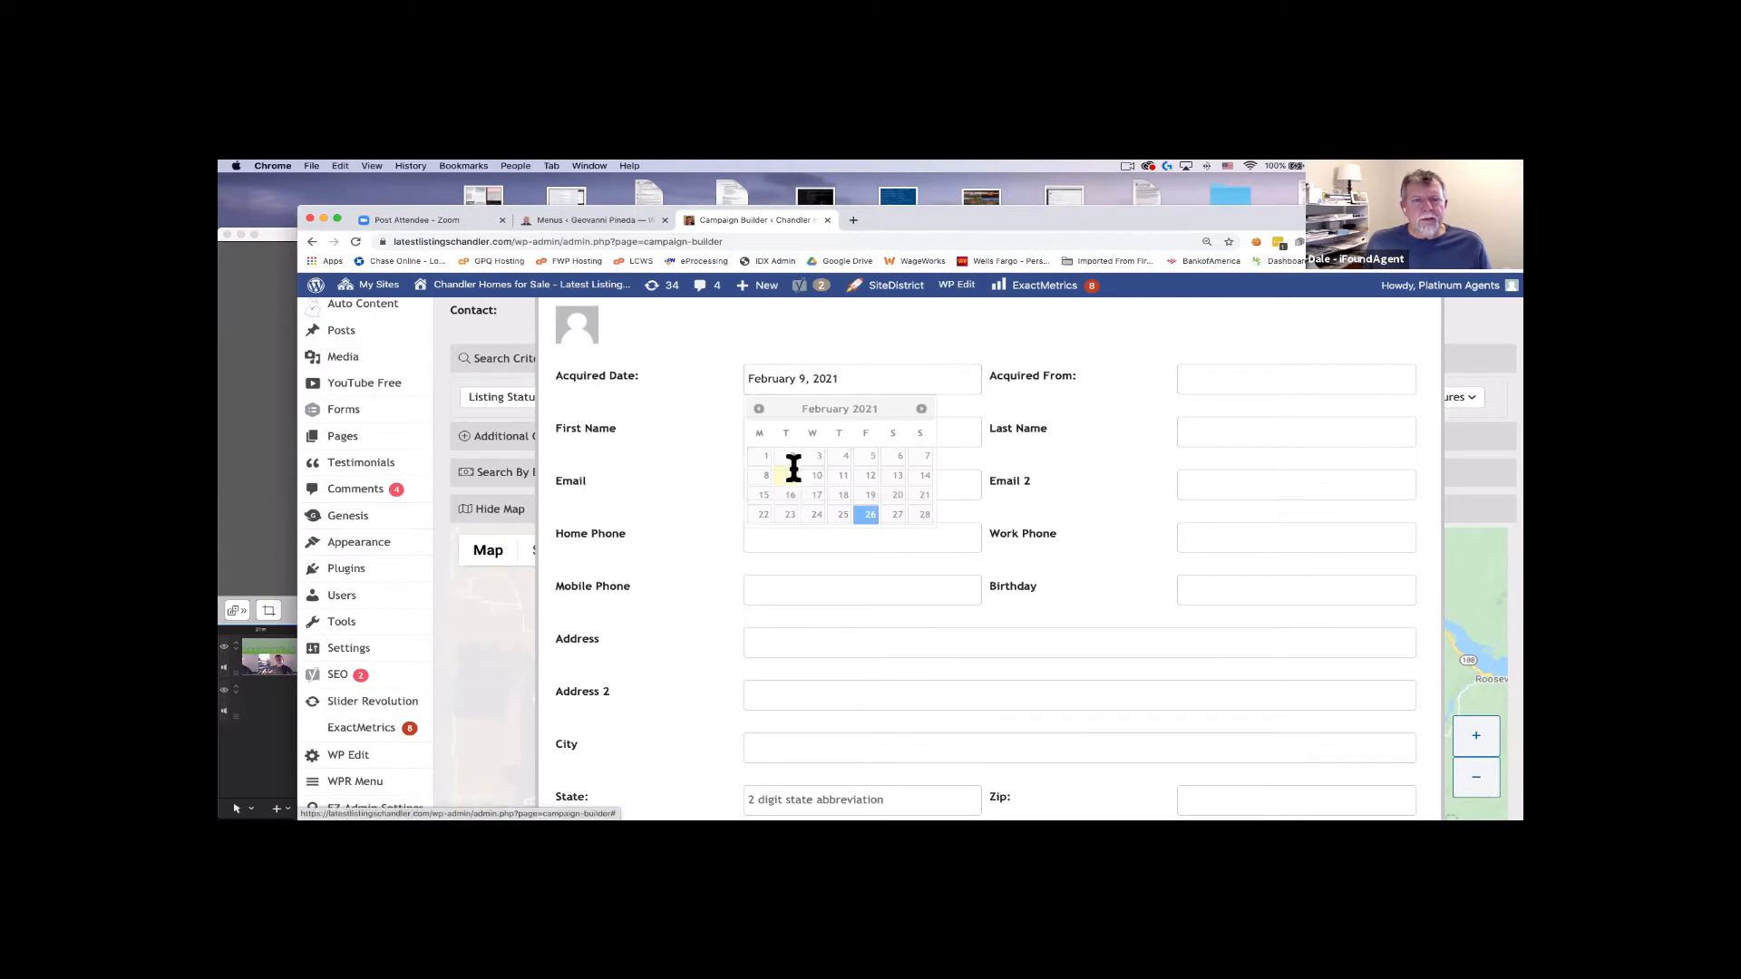
Set Acquired From to Self referral.
click(1218, 377)
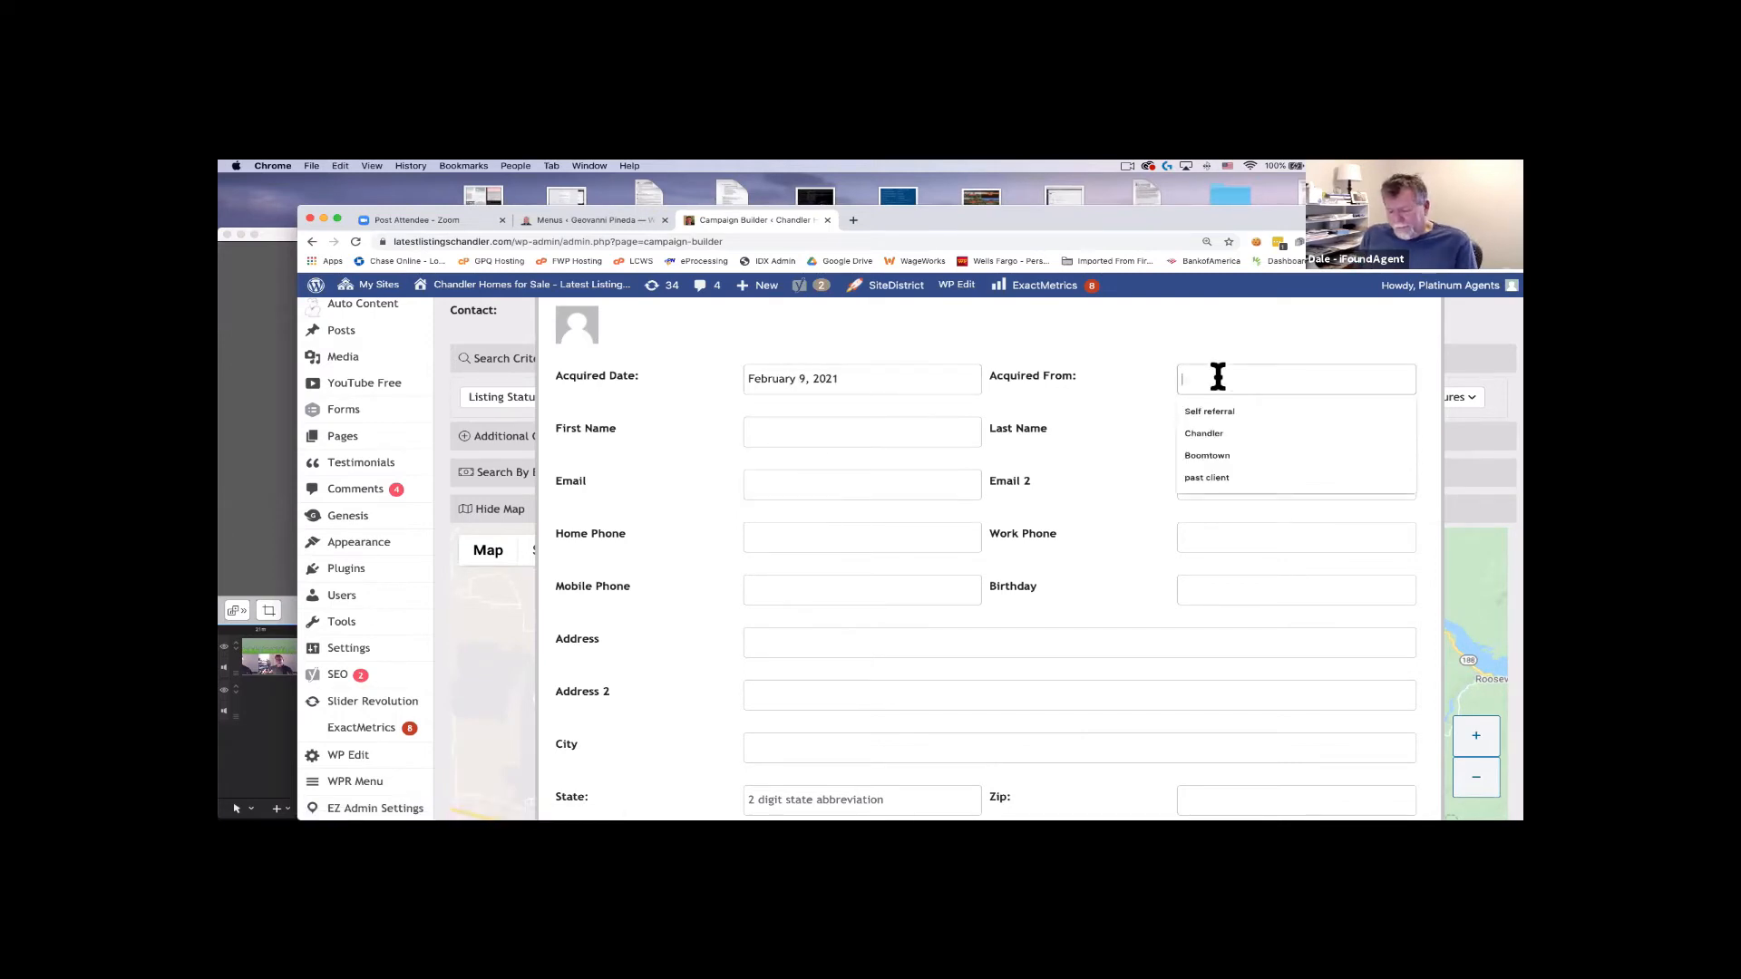
text(Self referral)
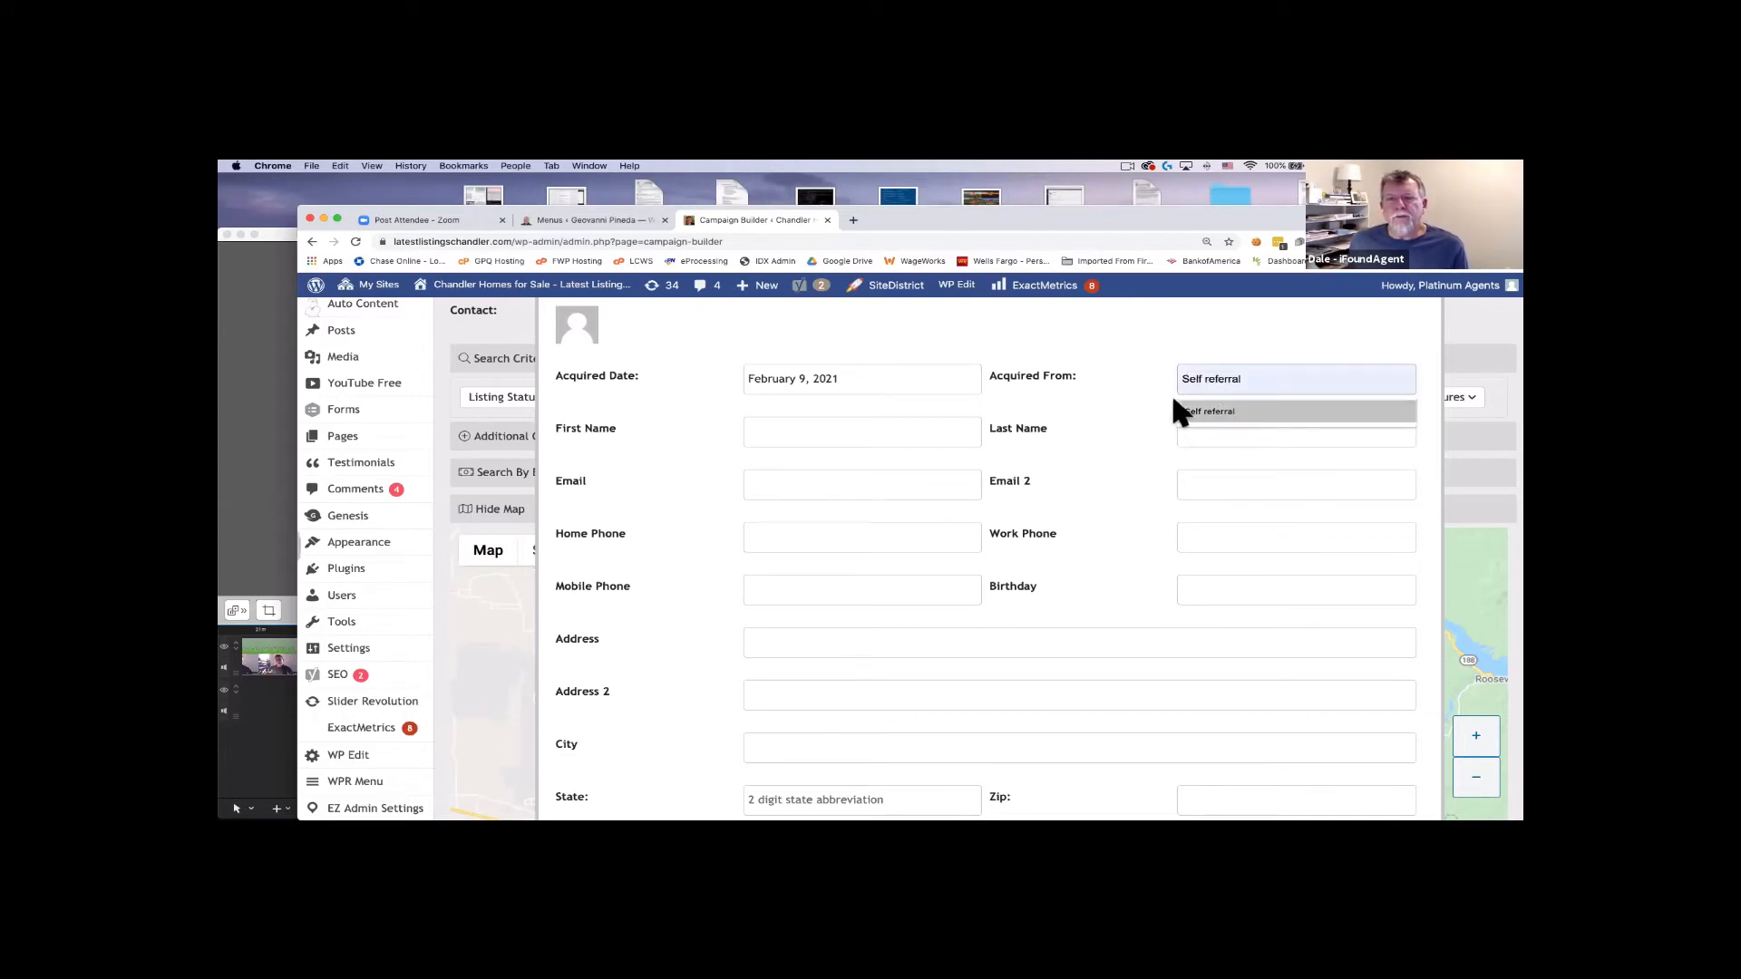
click(1211, 410)
Enter the contact's first and last name, correcting typos in the first name.
click(819, 432)
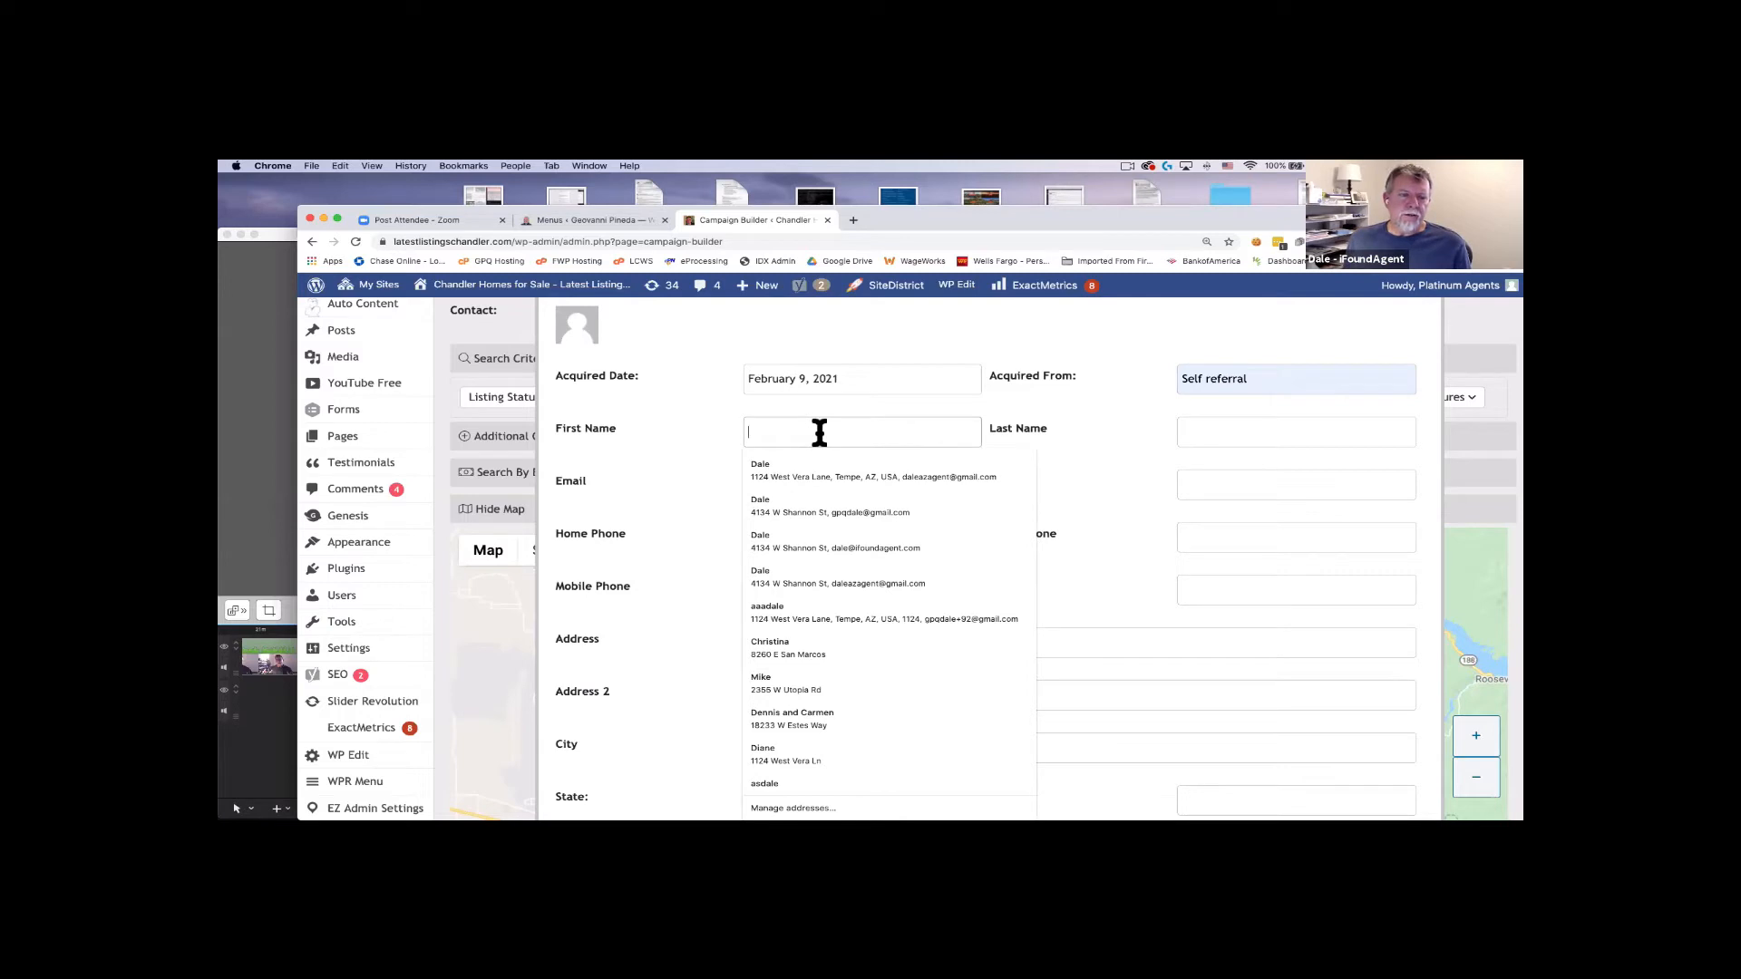
text(as)
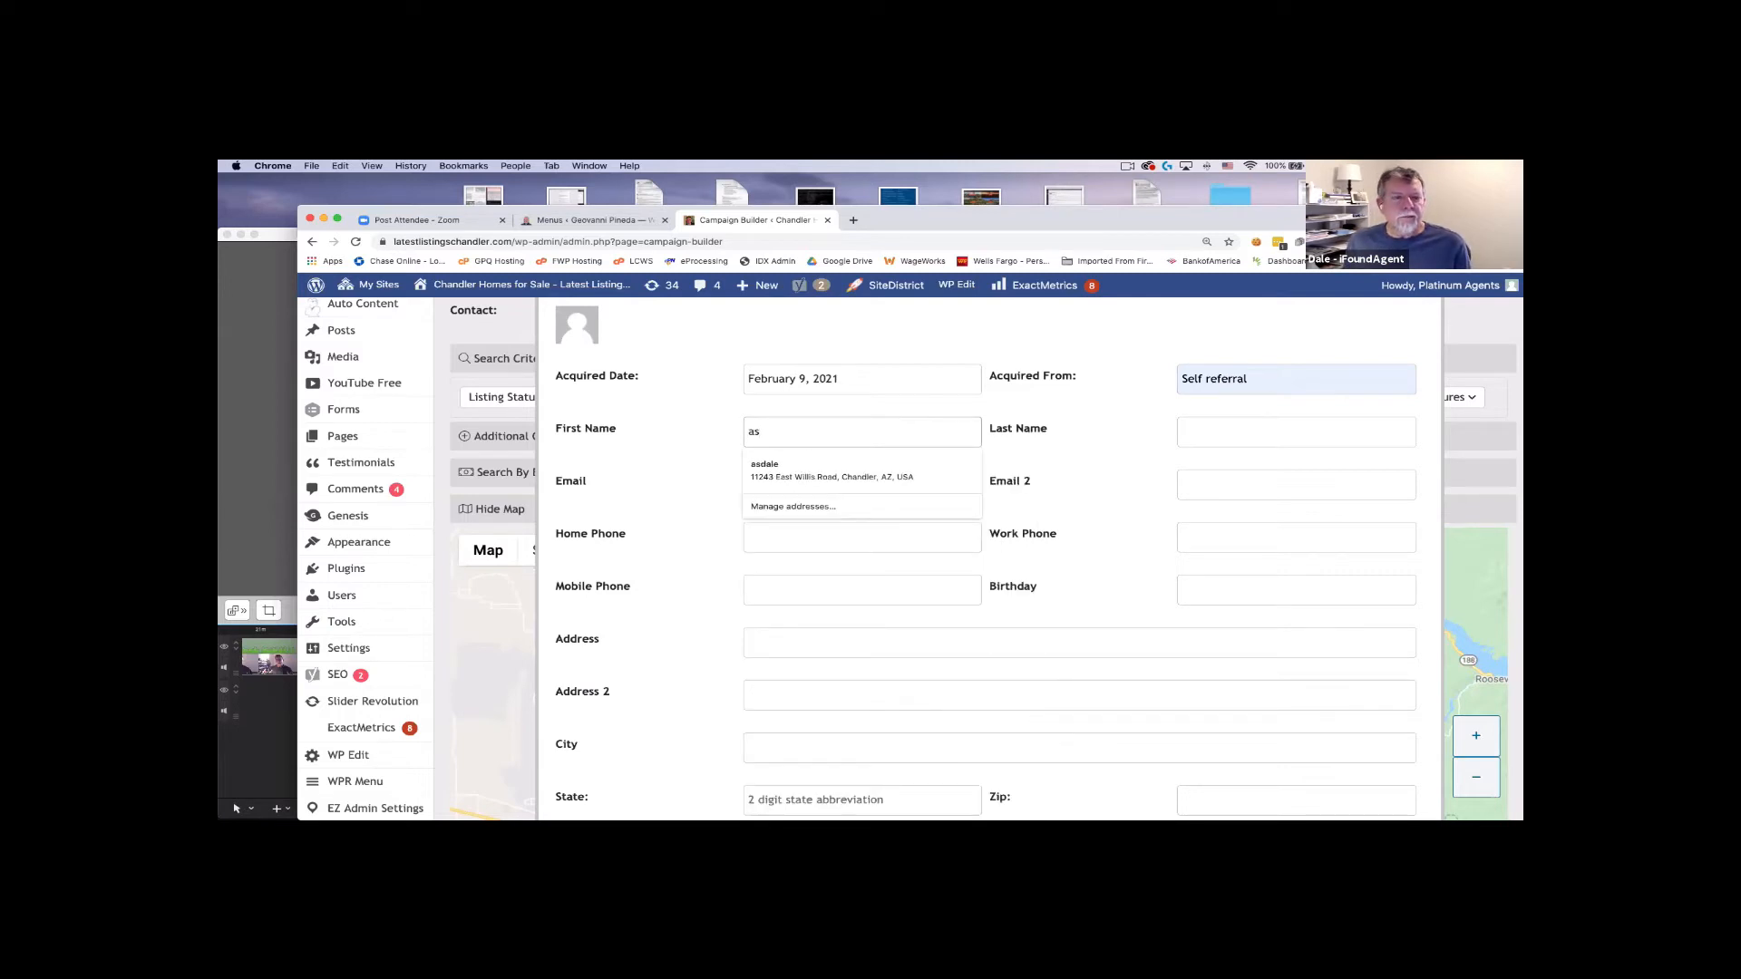
key(BackSpace)
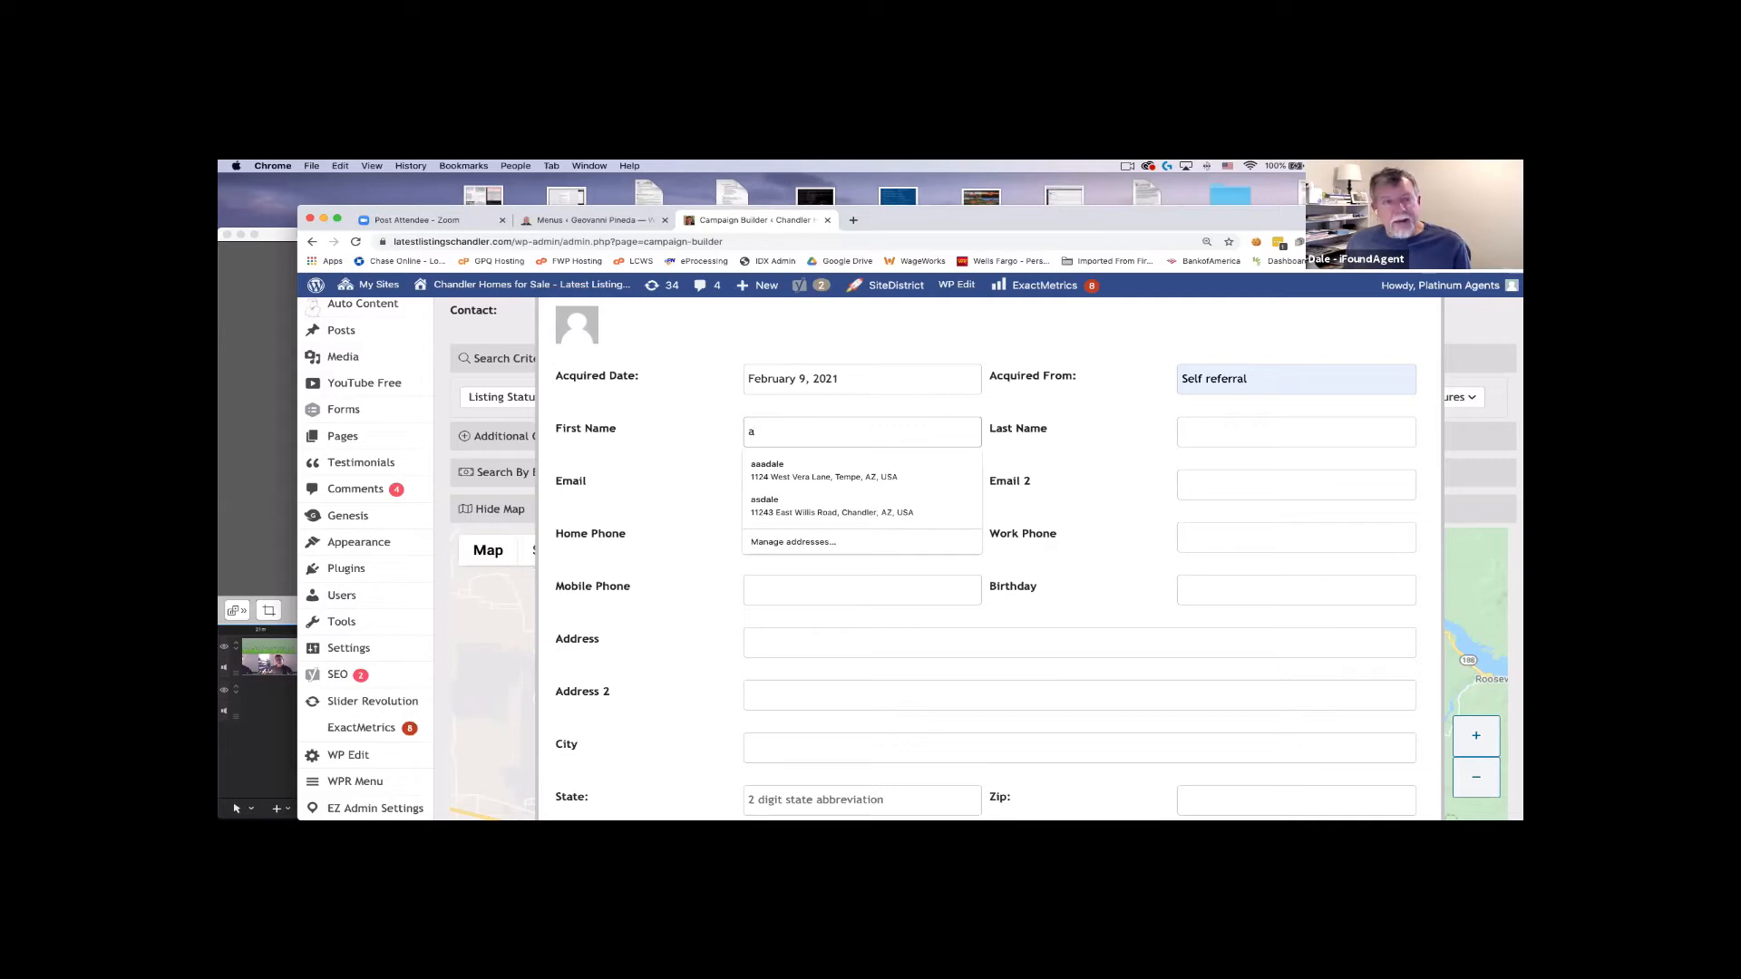
text(rdale)
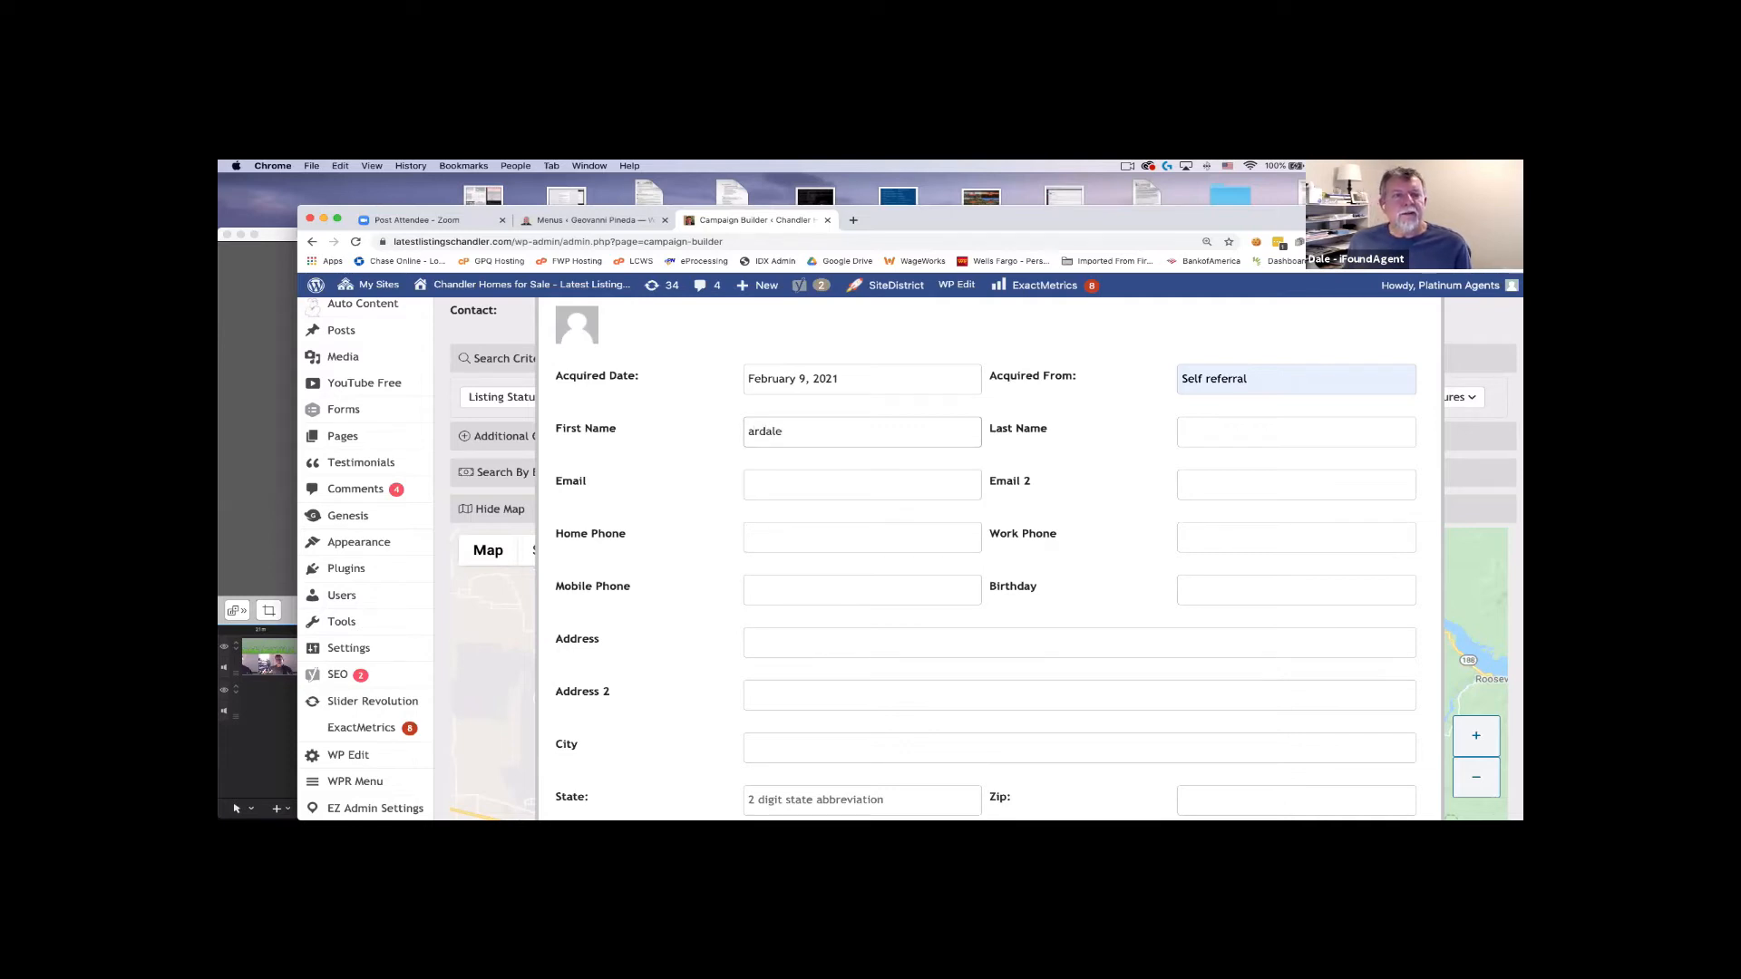
key(BackSpace)
key(BackSpace)
key(BackSpace)
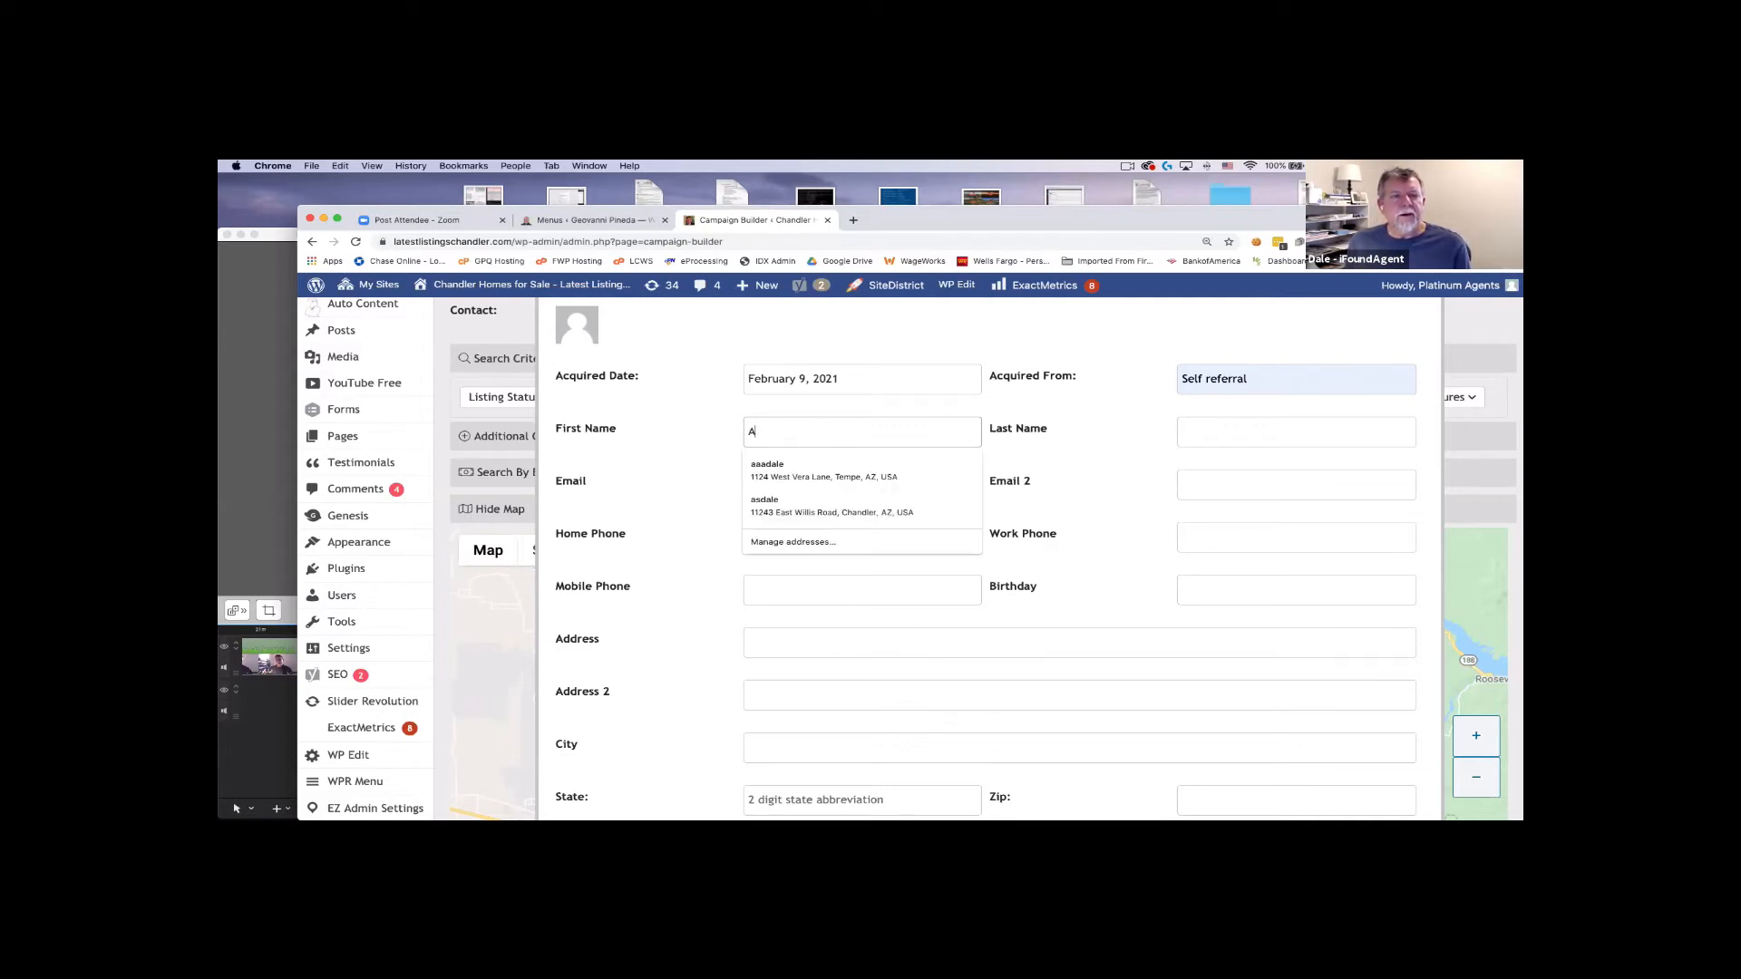
key(Tab)
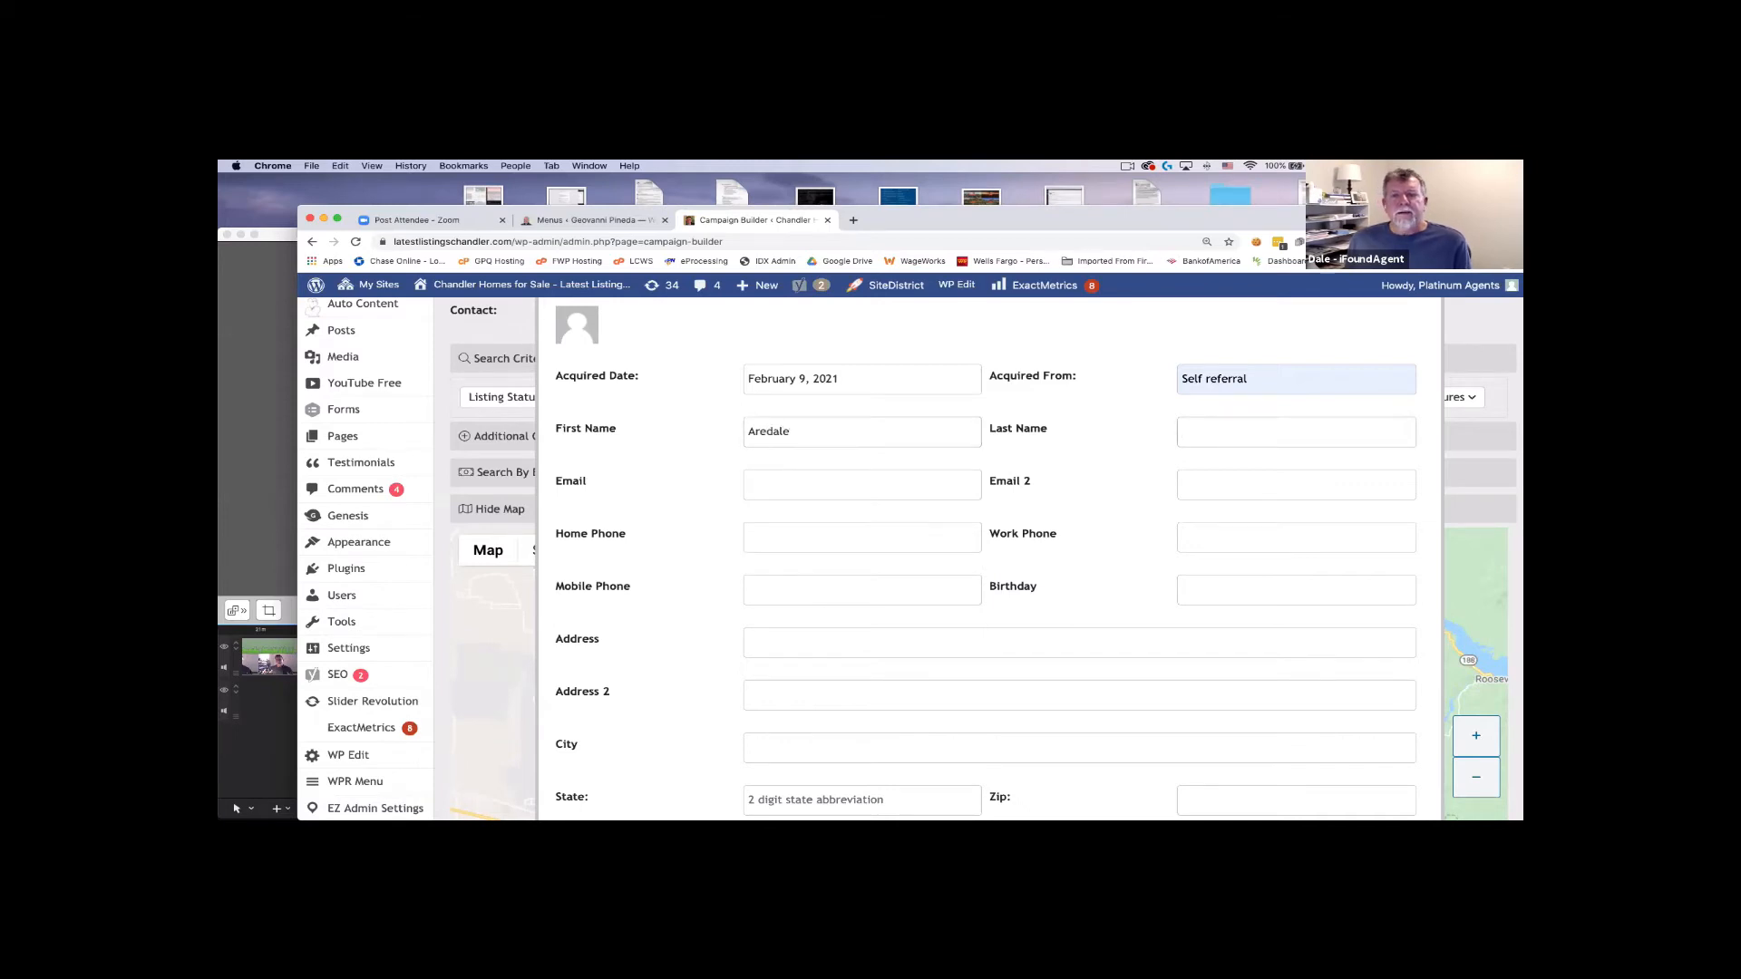
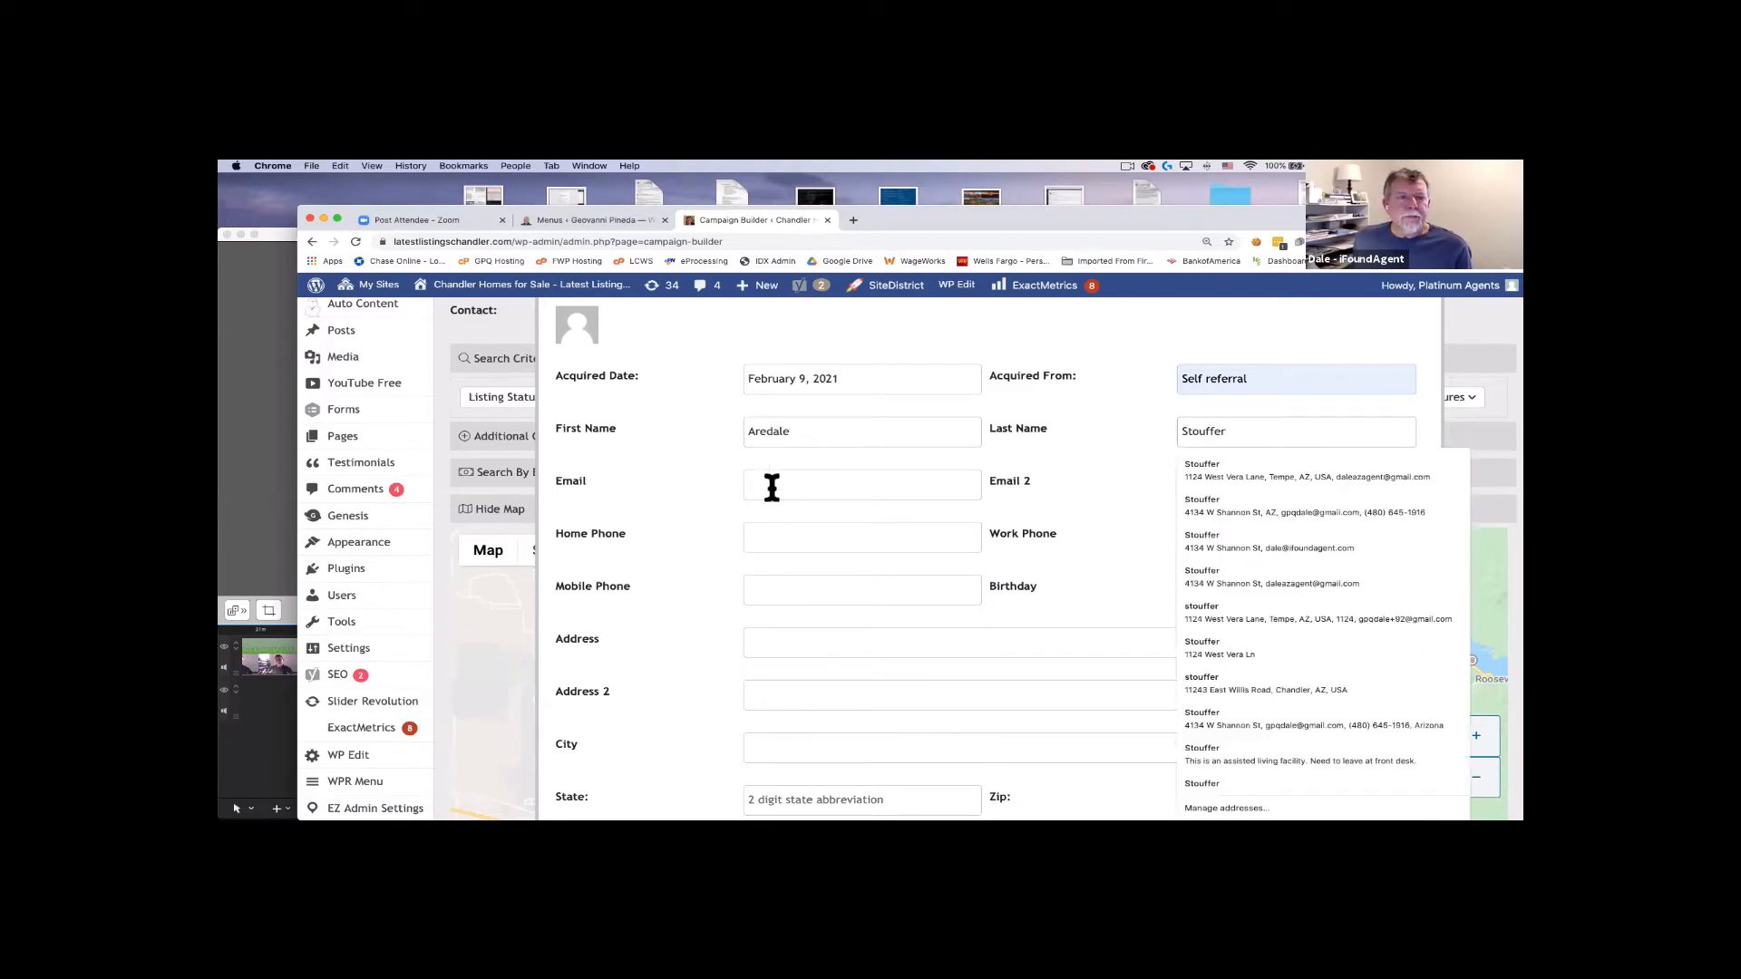
Enter the contact's e-mail address and mobile phone number, fixing mistyped digits.
click(772, 484)
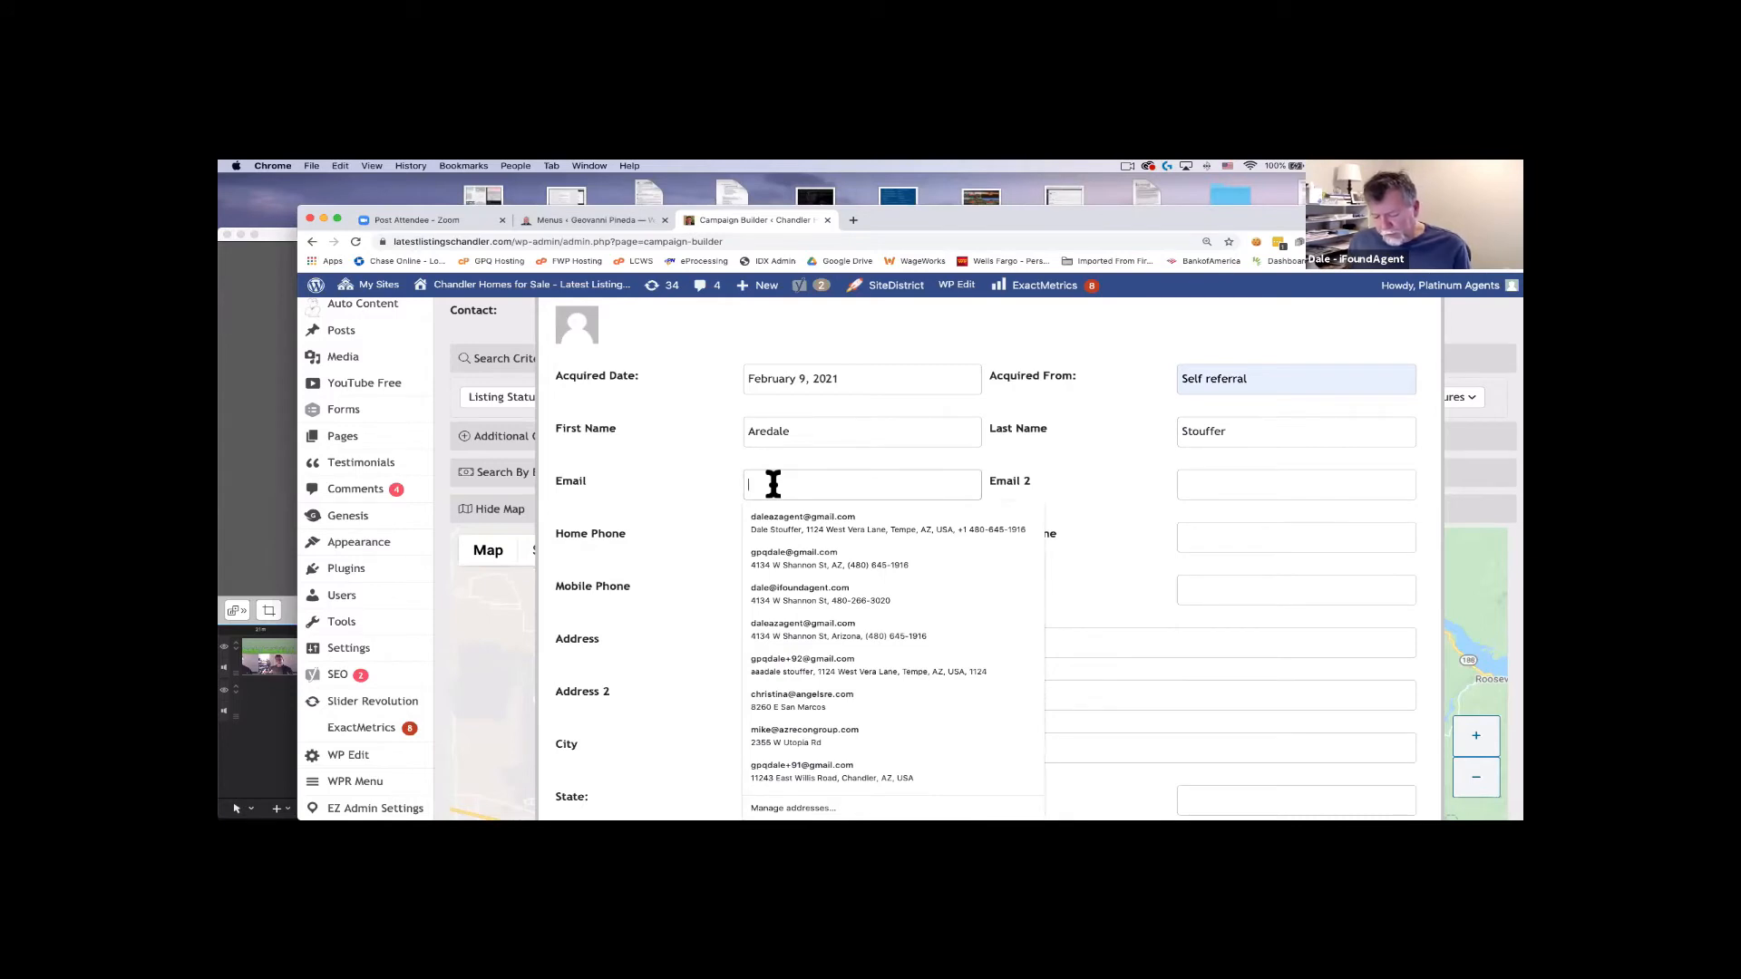
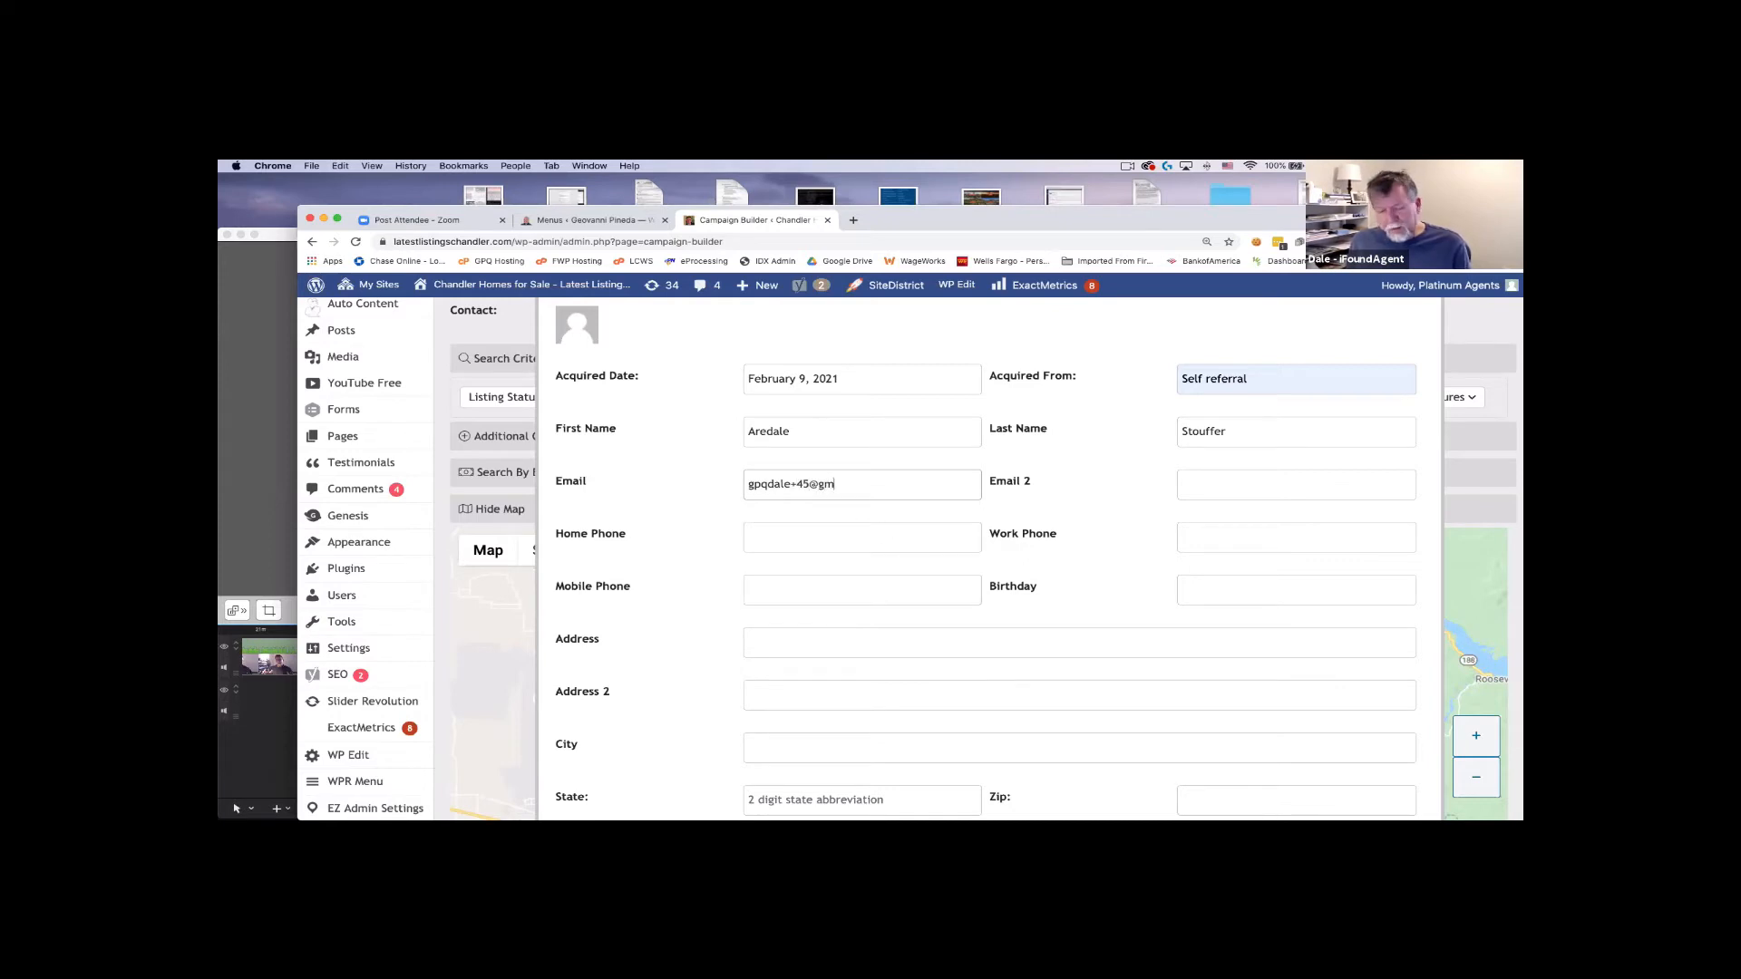
click(783, 587)
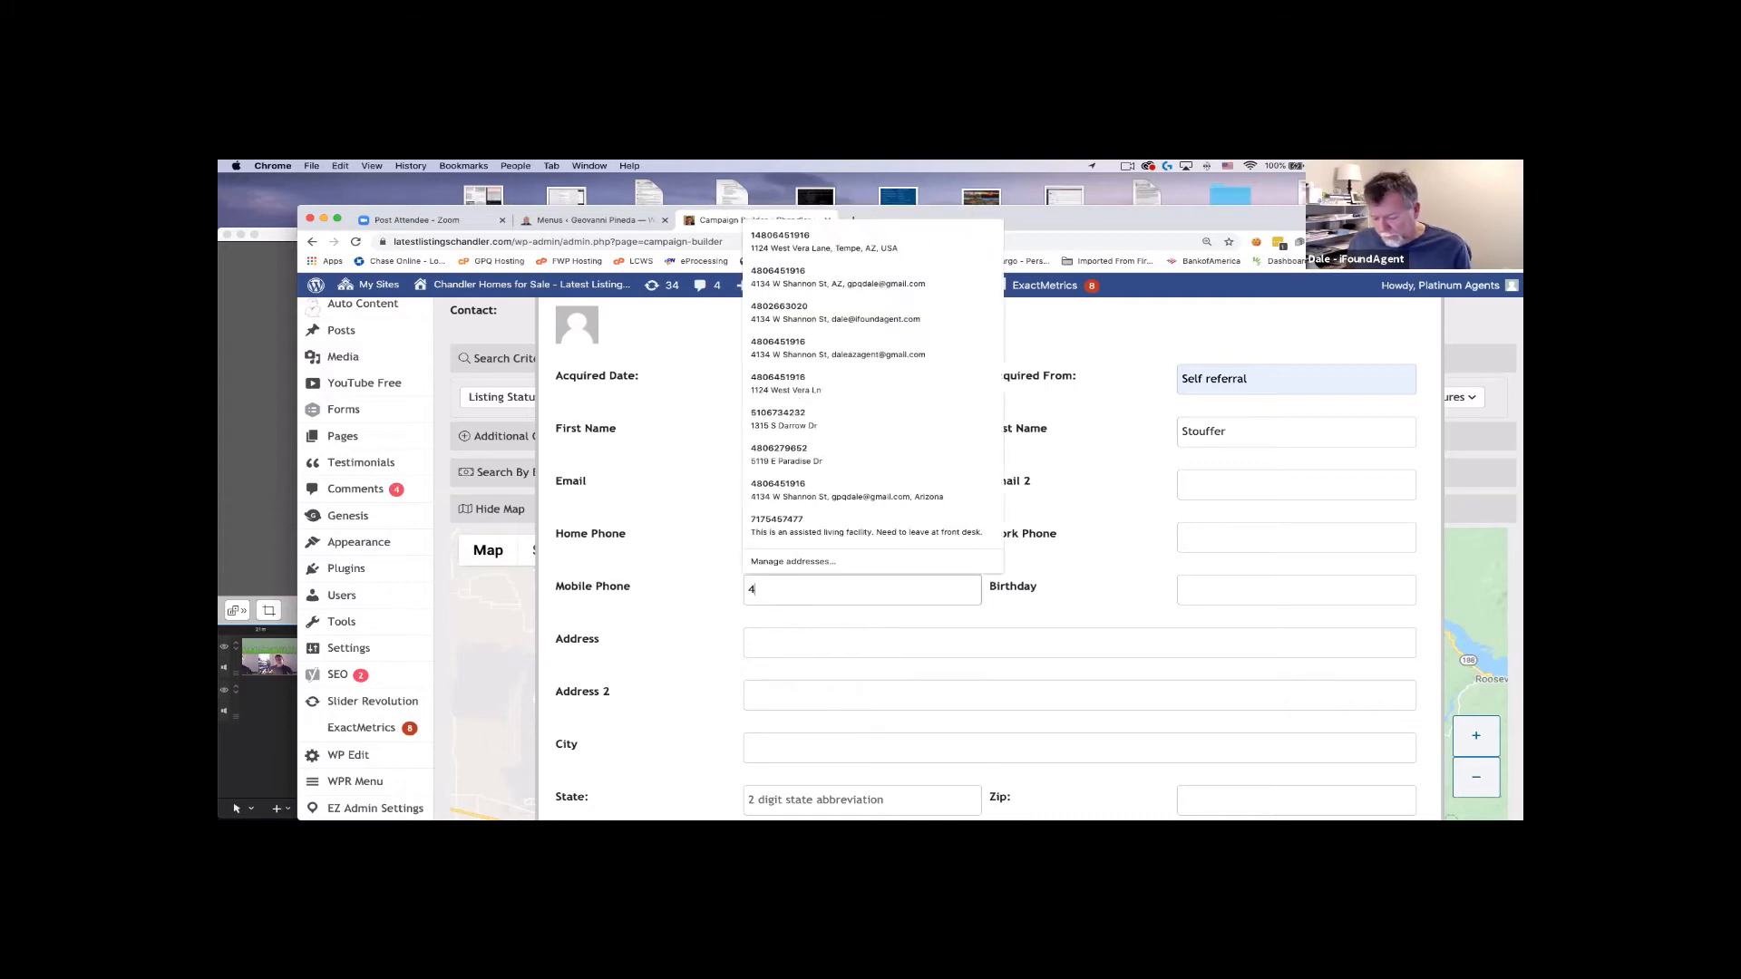
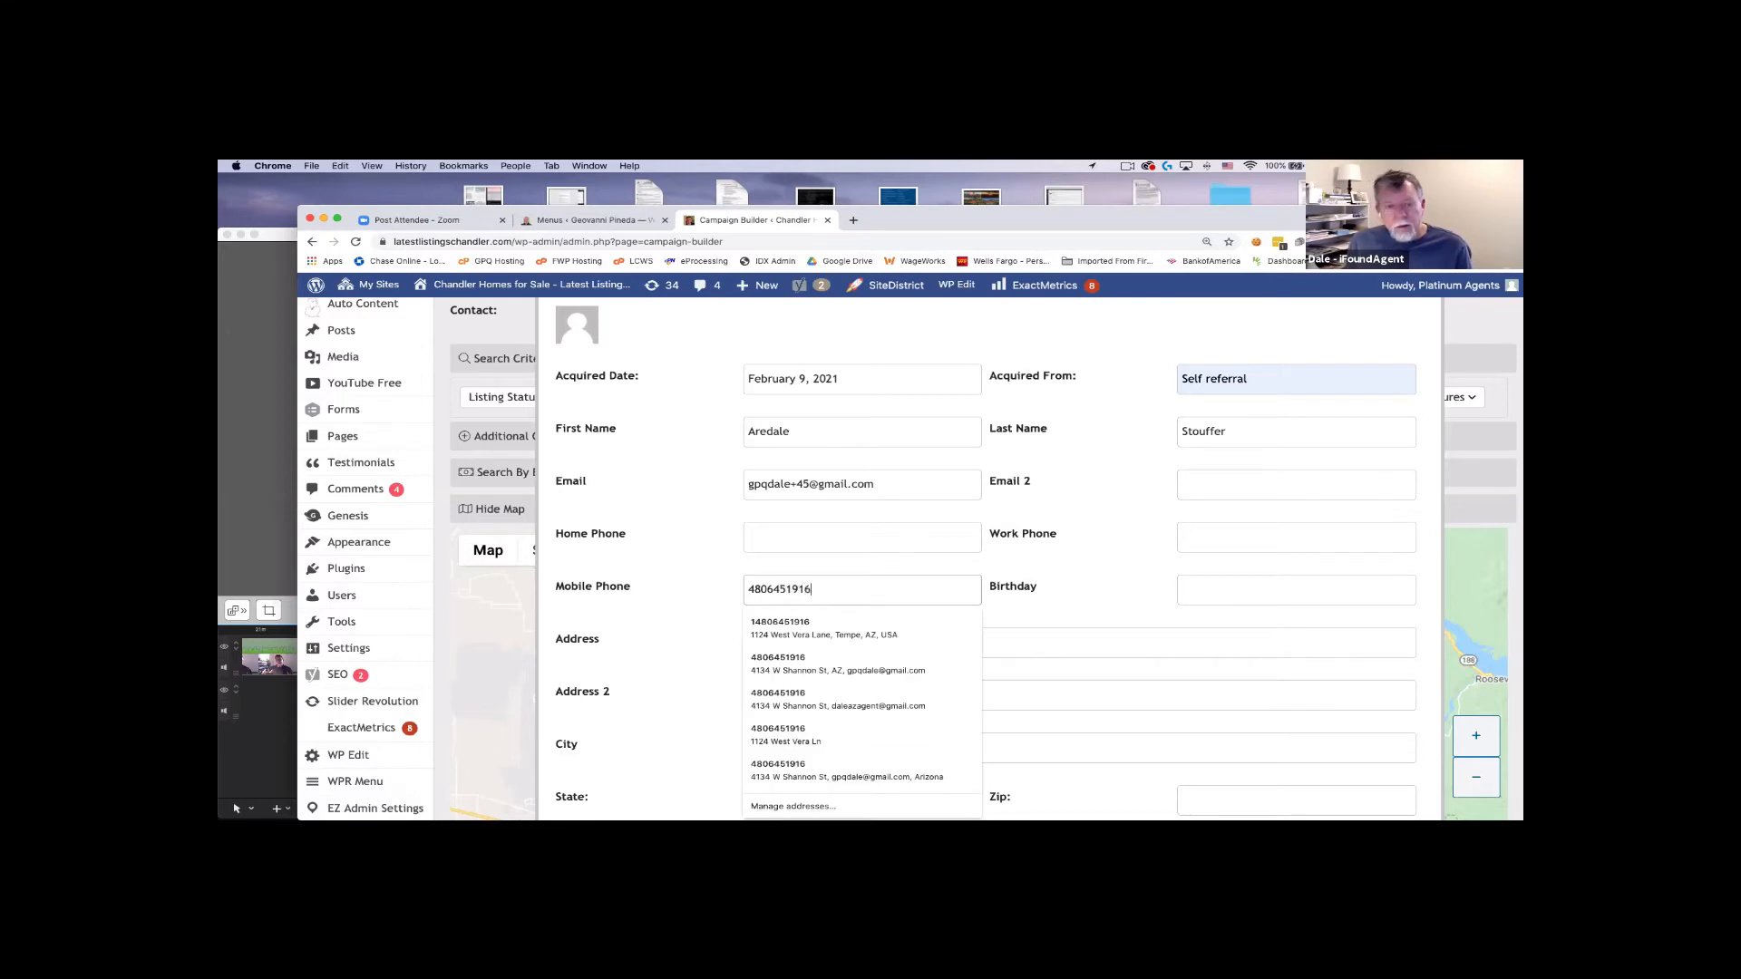
Begin the contact's street address and fill the address details from a saved entry.
click(669, 594)
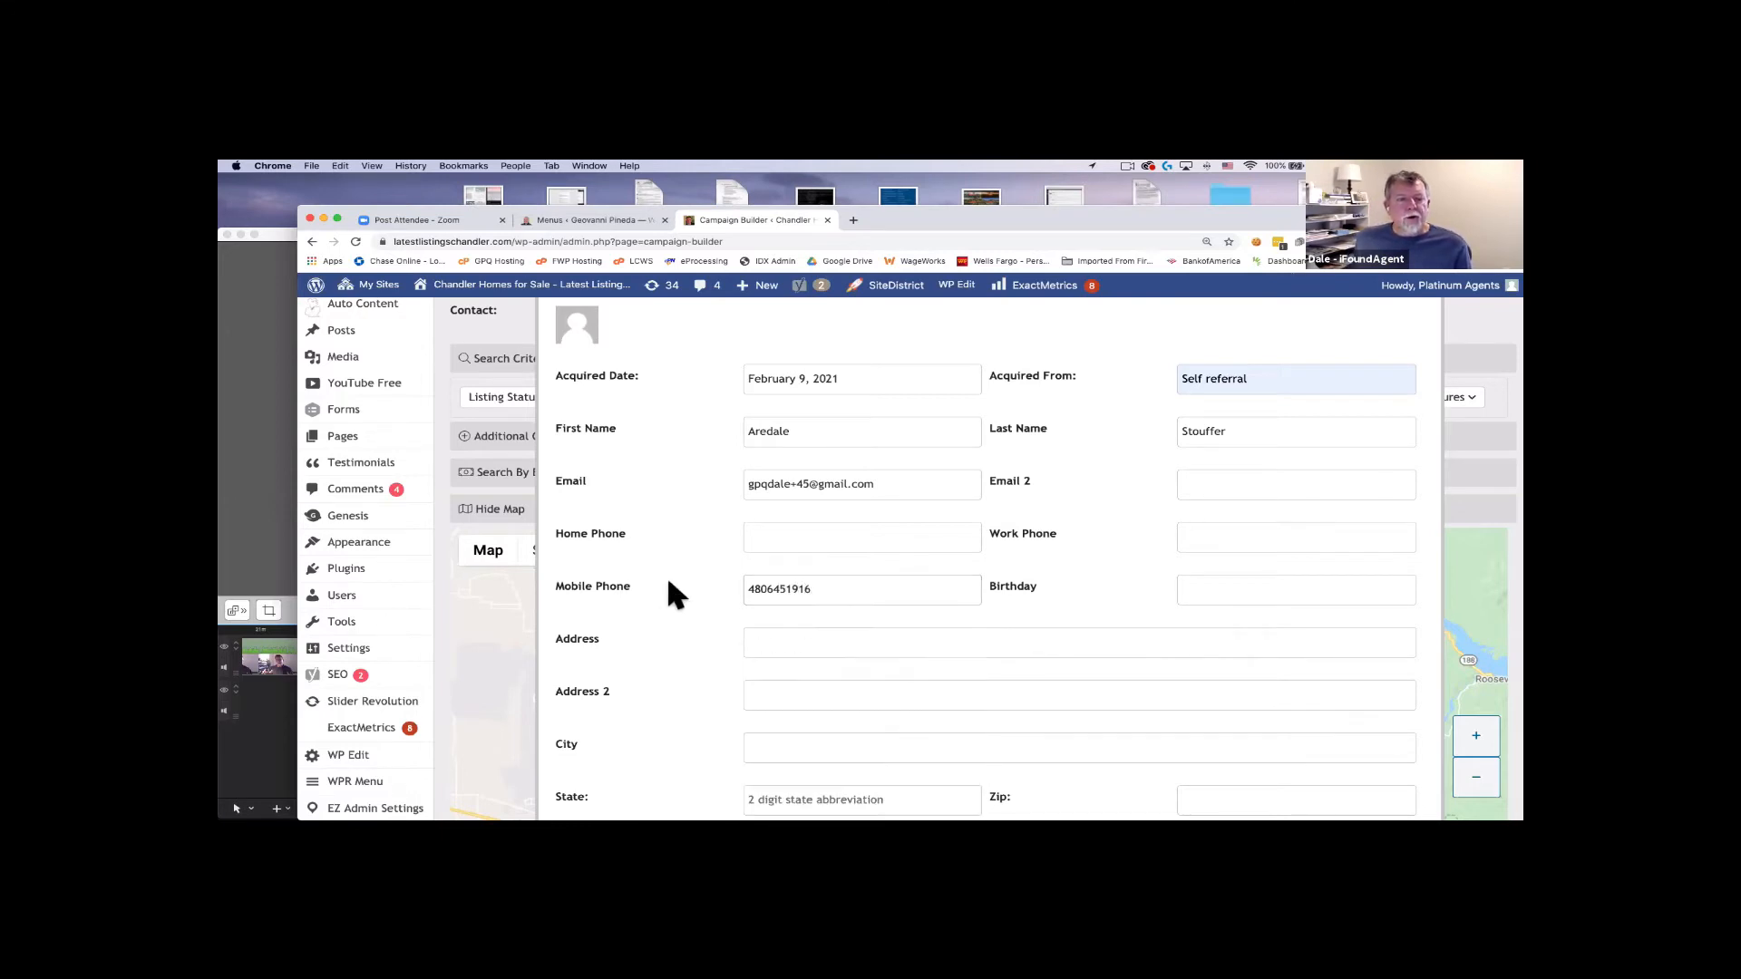
click(799, 642)
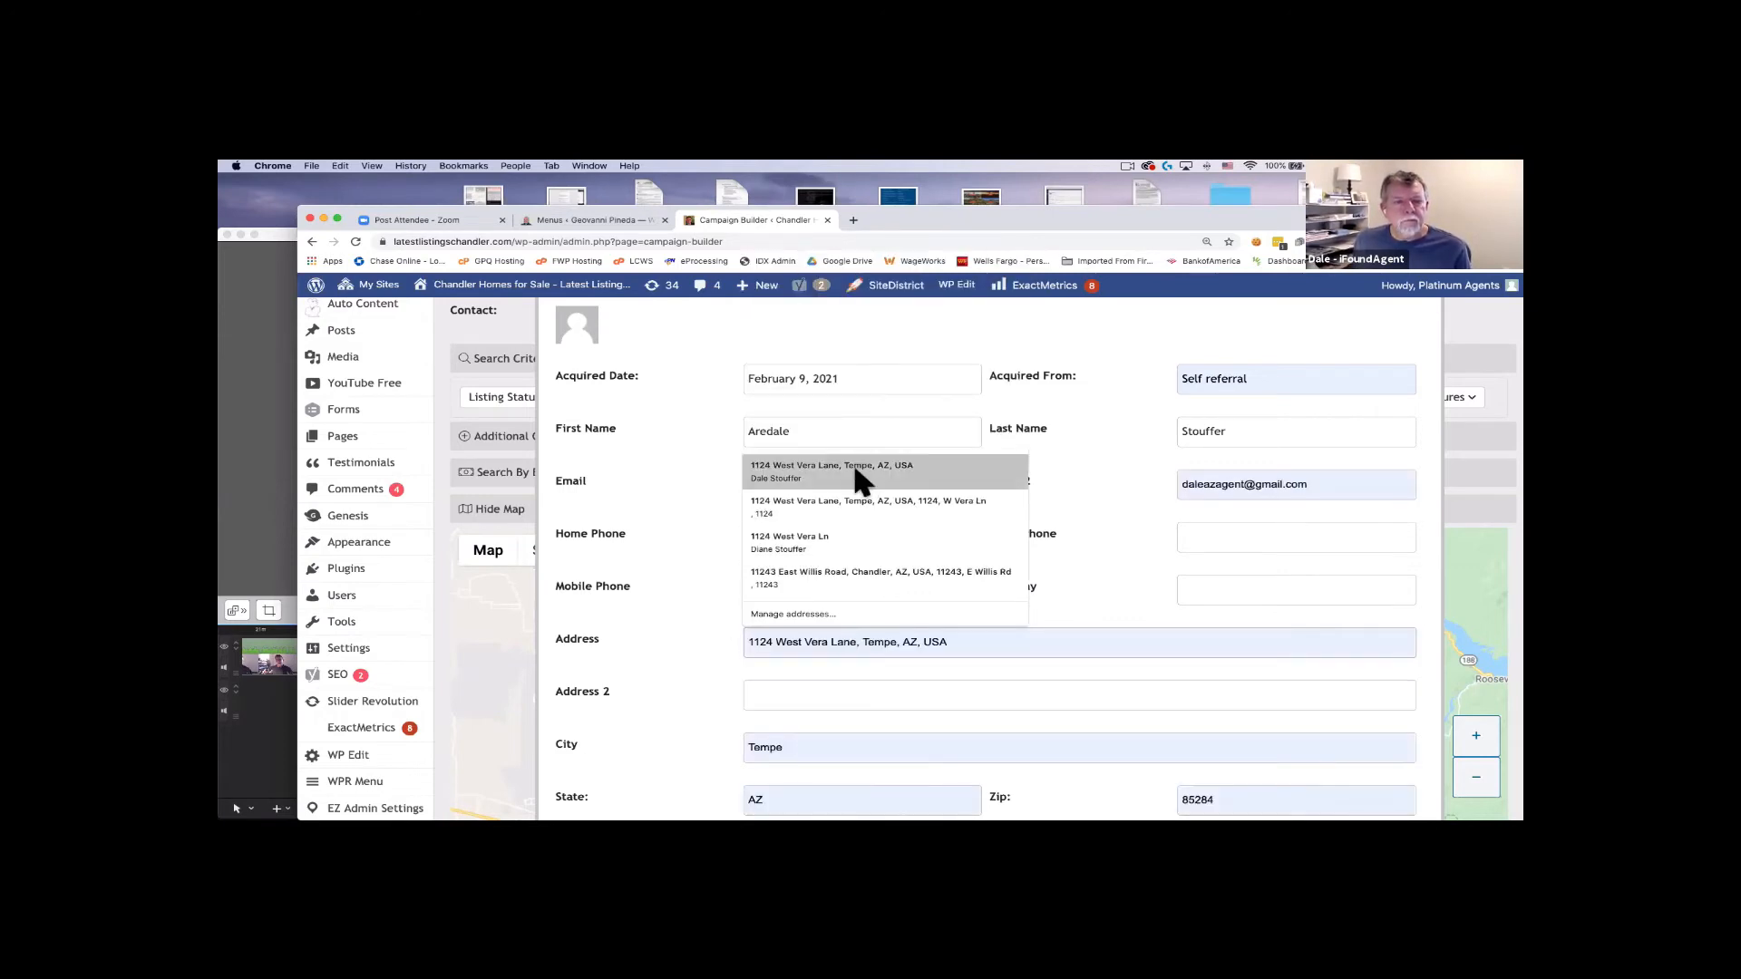
click(856, 471)
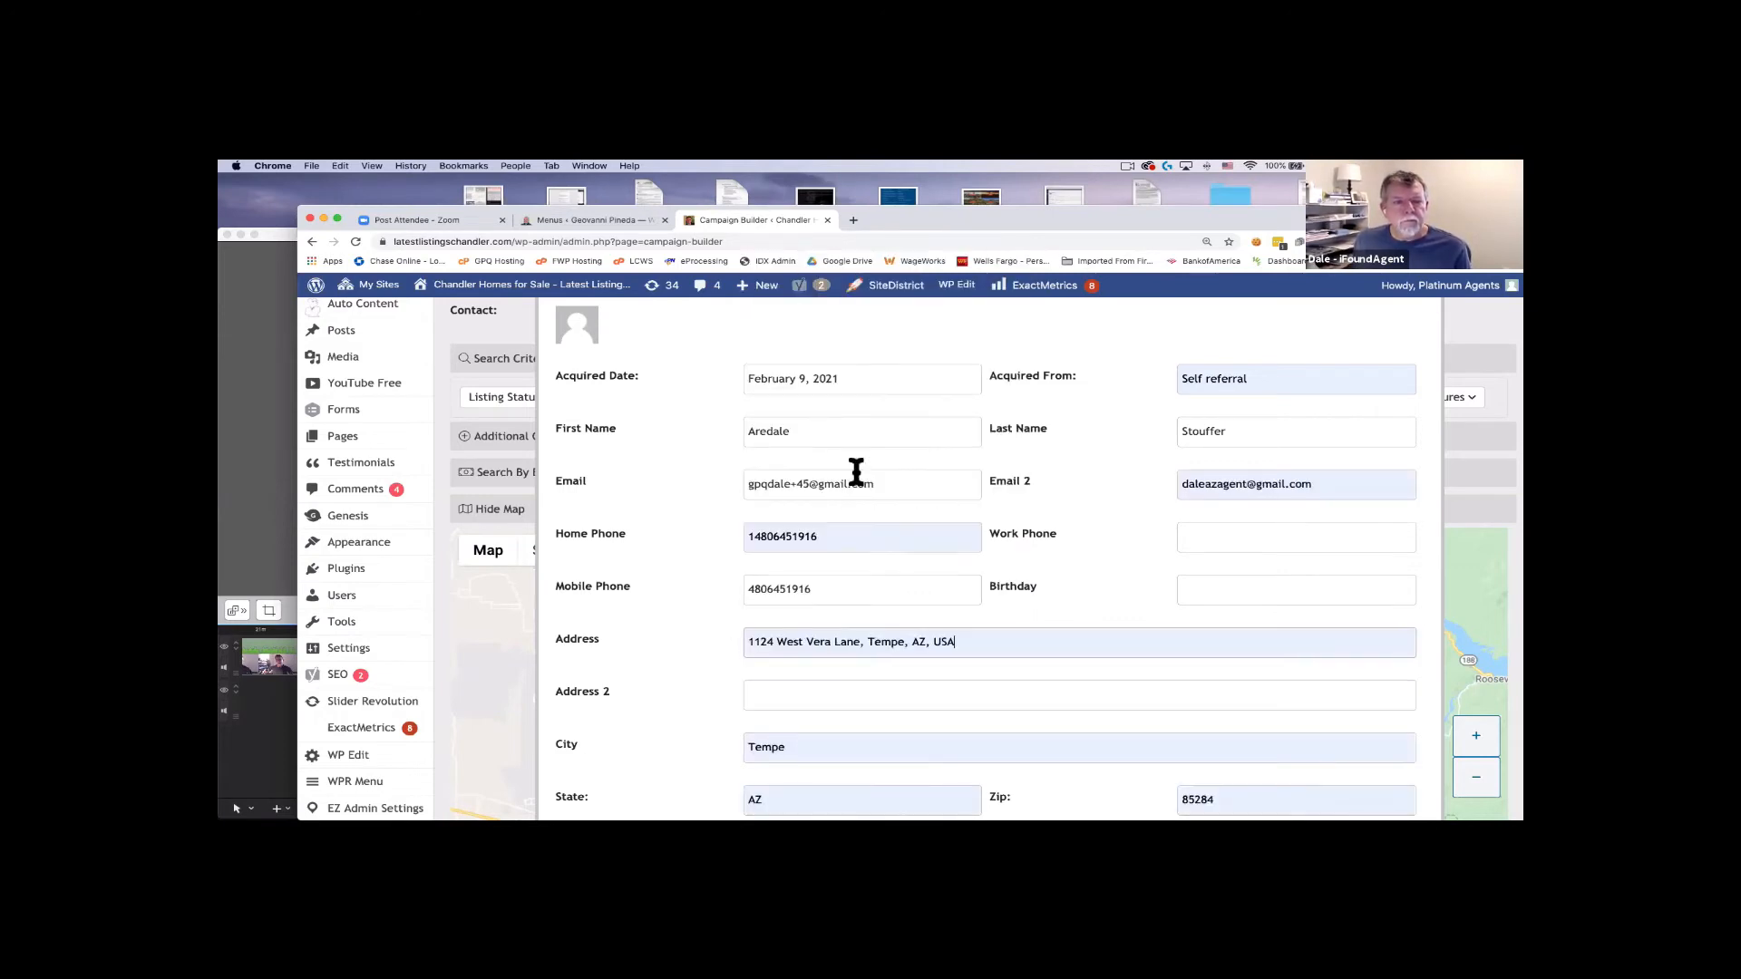
Clear the autofilled Email 2 and Home Phone, then accept the saved street address.
click(1229, 478)
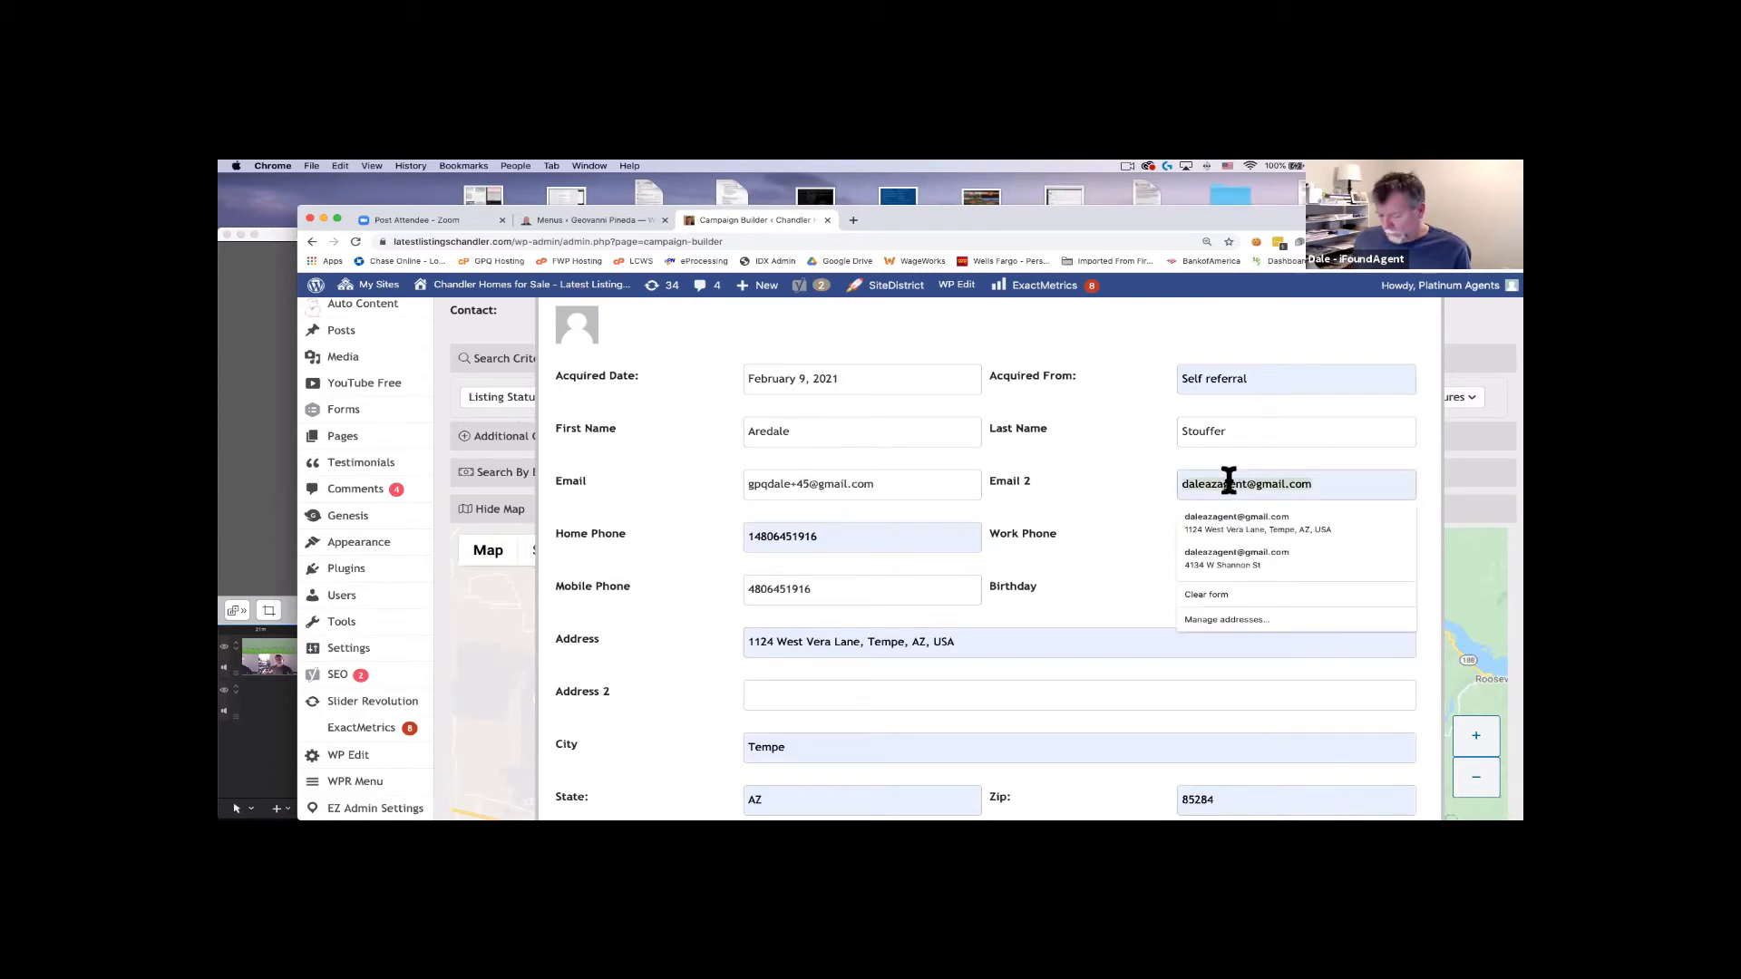
key(BackSpace)
click(784, 535)
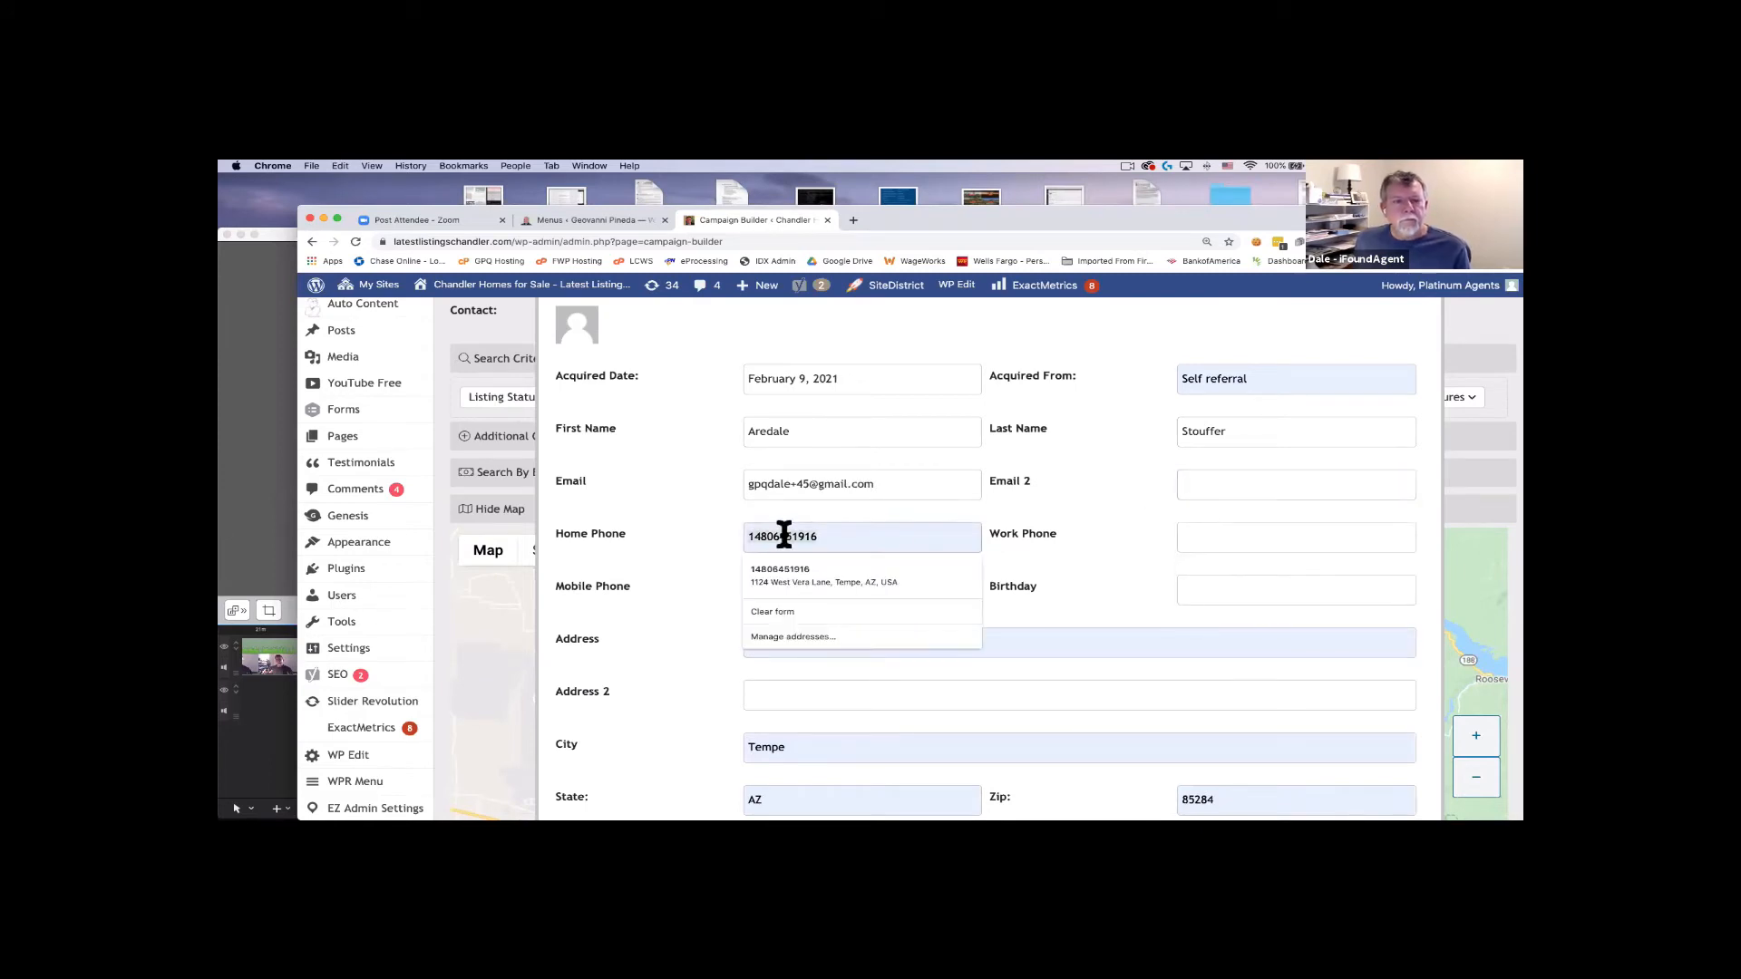
key(BackSpace)
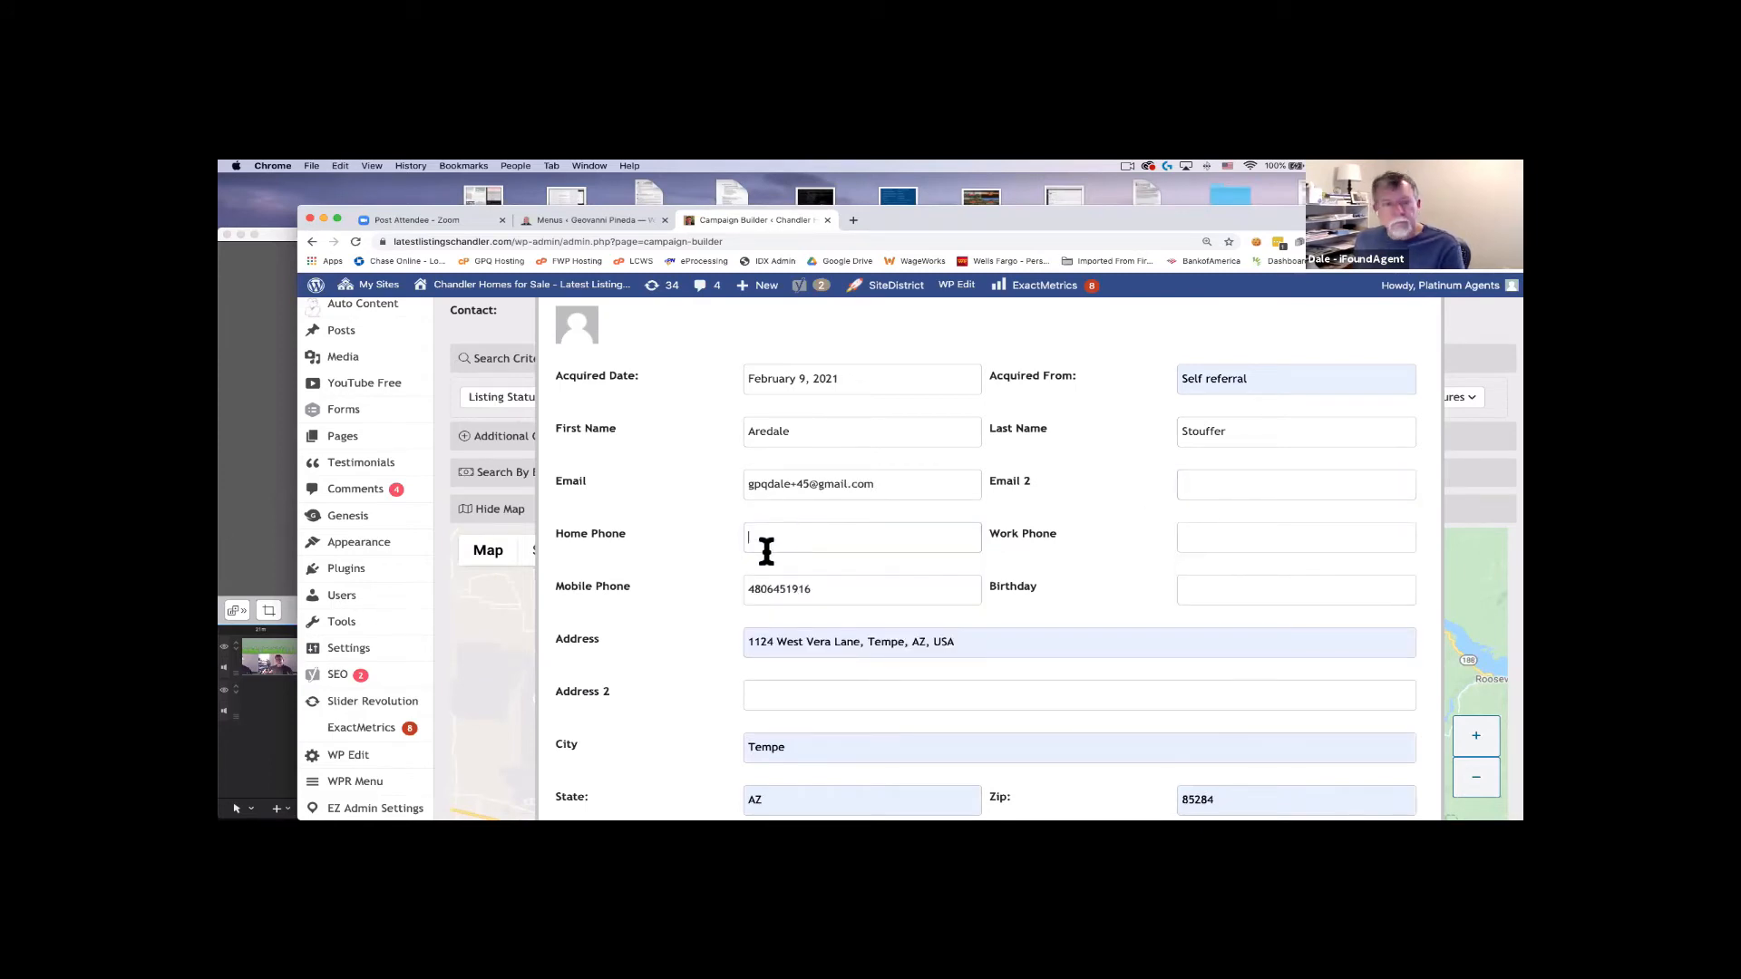
click(861, 641)
key(Return)
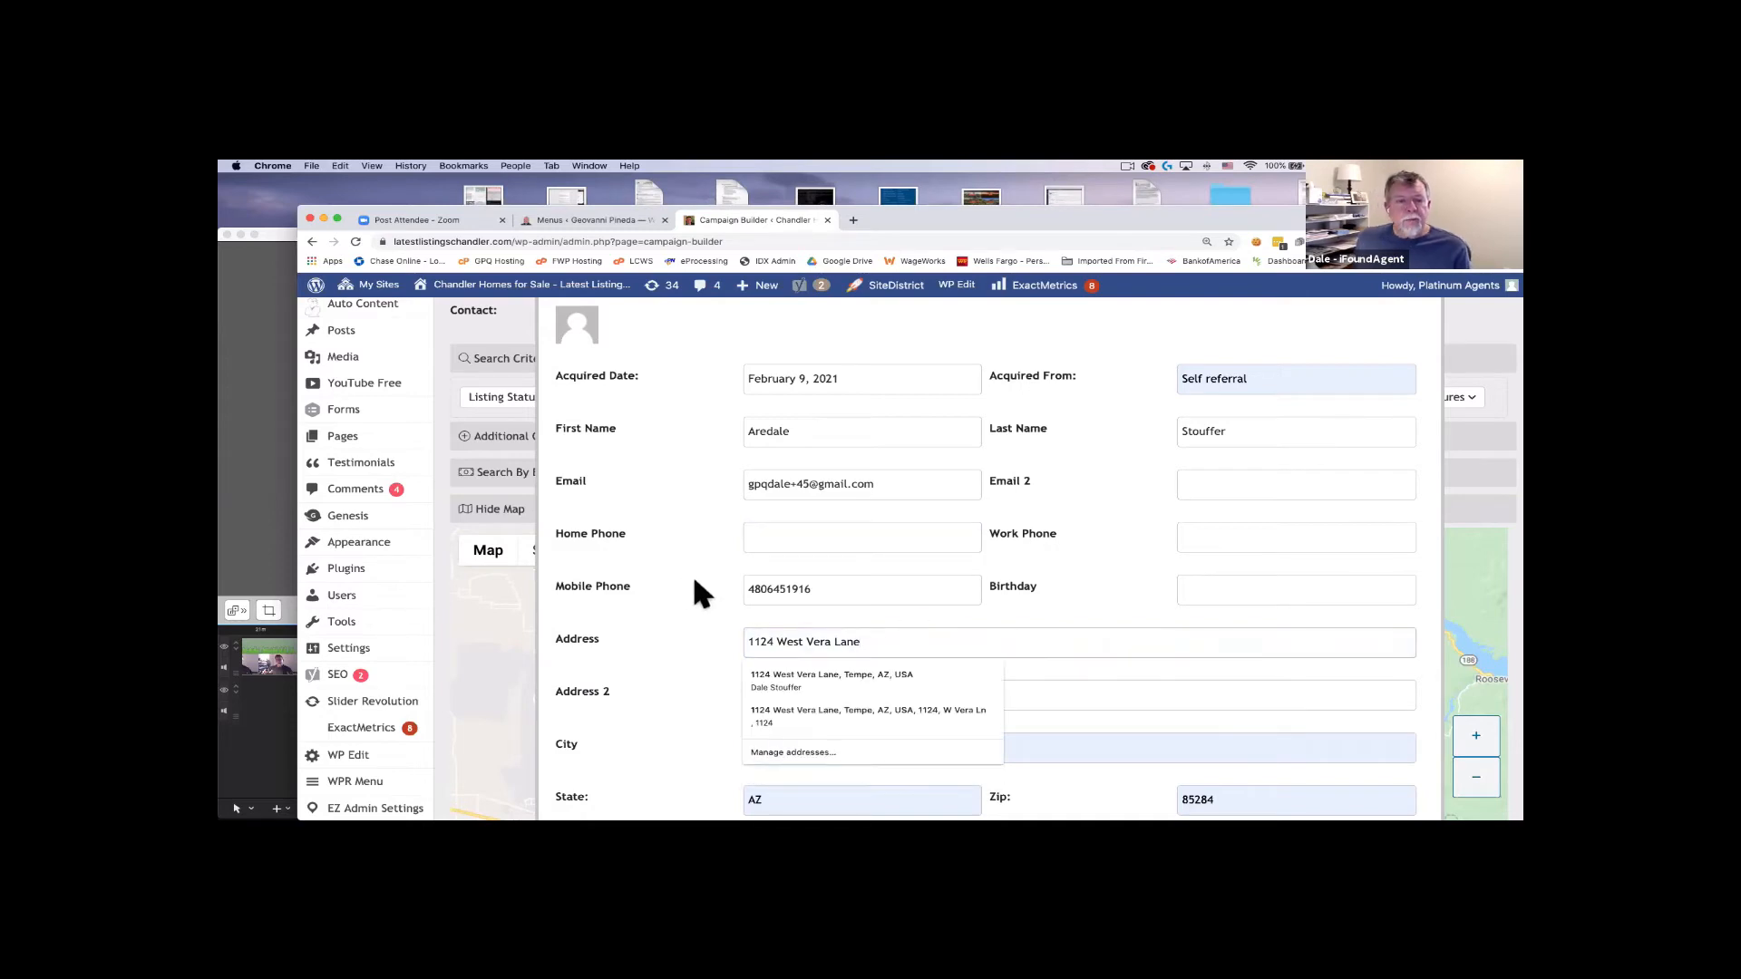
Scroll down to Spouse Info and select the spouse's First Name field.
scroll(672, 580, down, 2)
scroll(680, 589, down, 2)
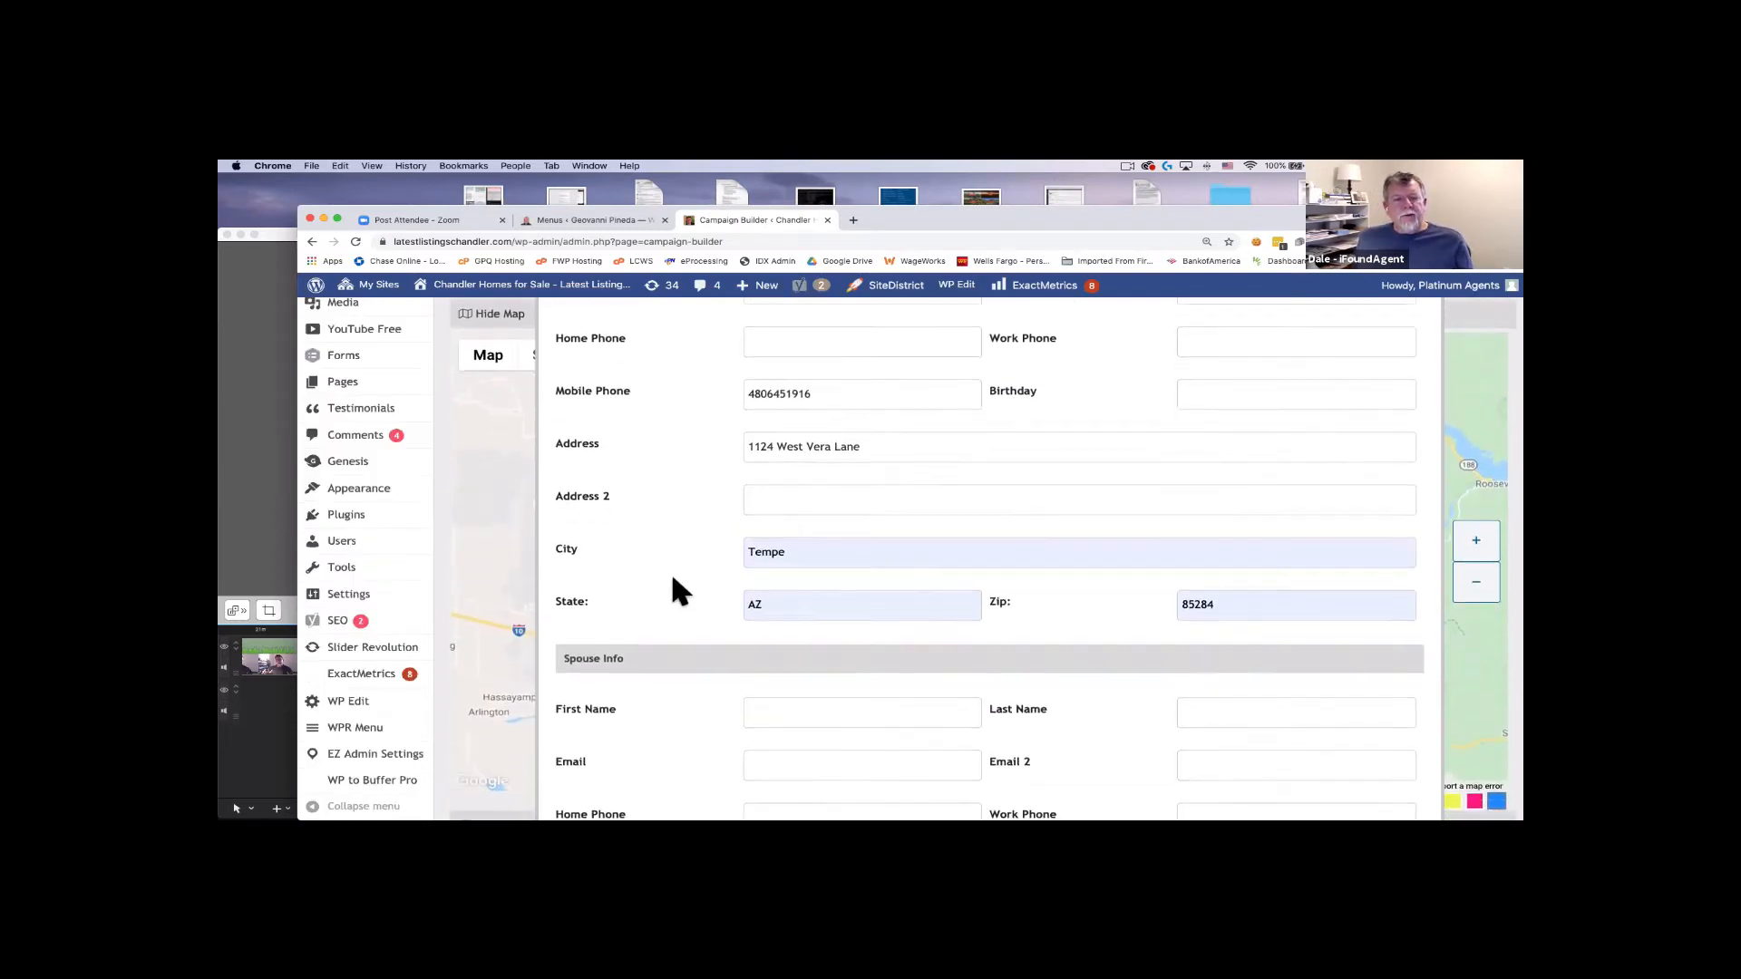
scroll(758, 588, down, 3)
click(795, 576)
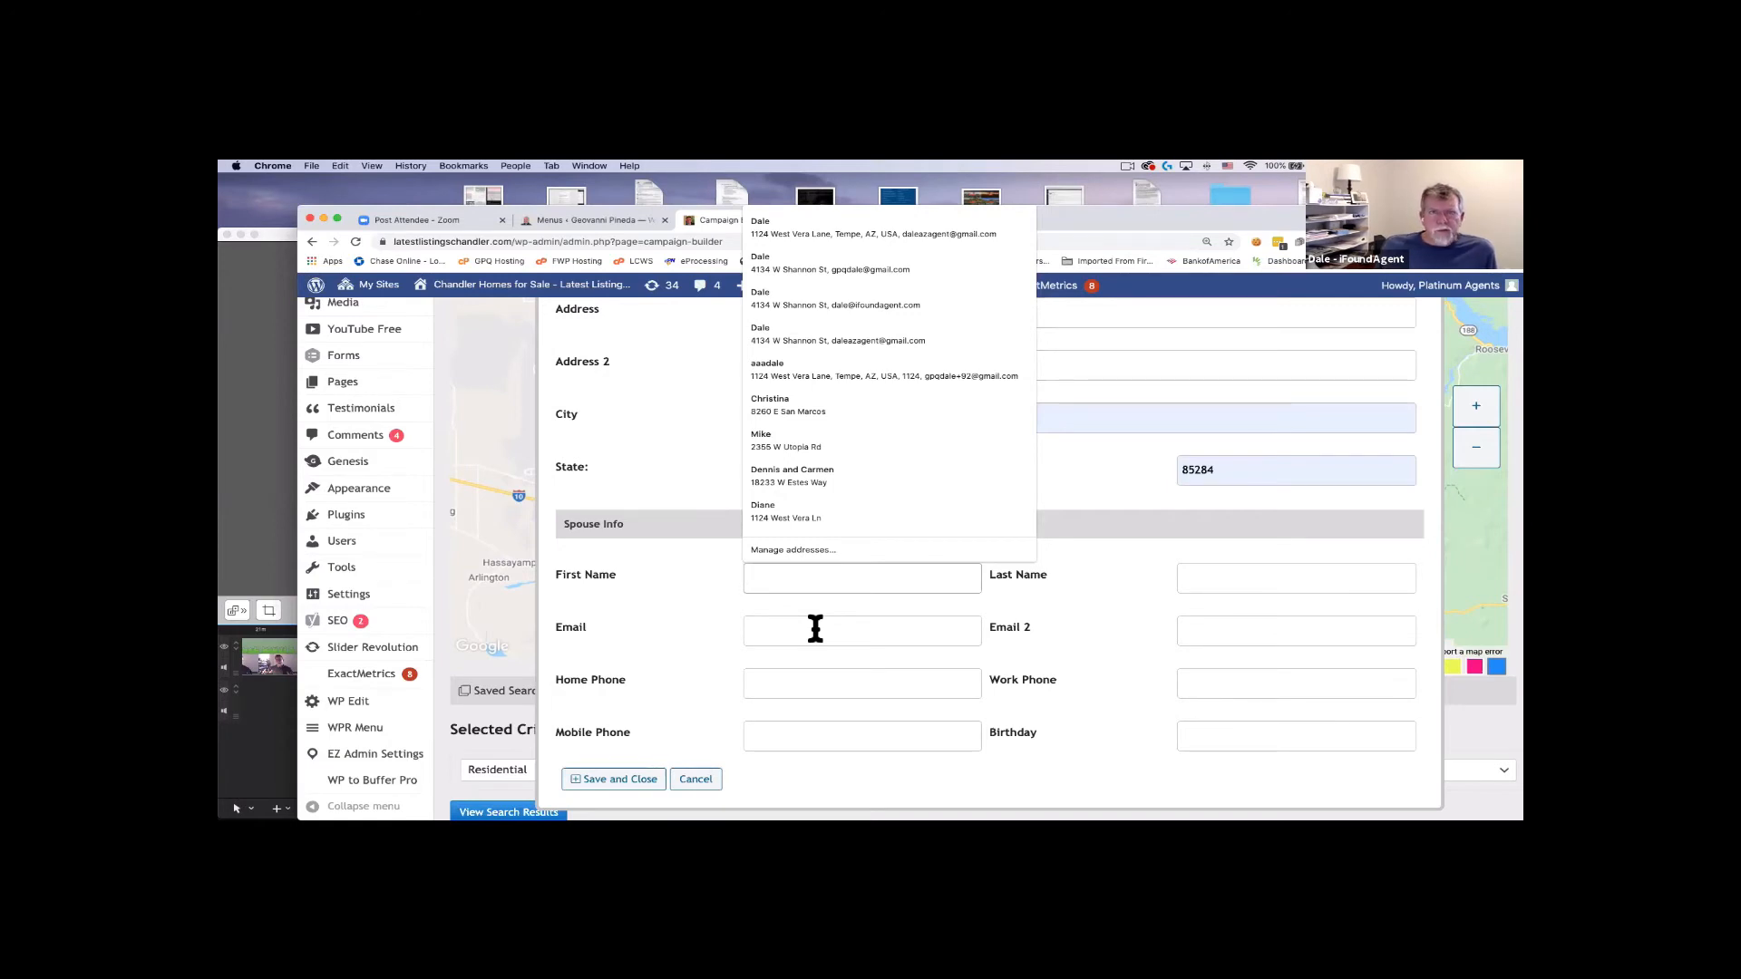
Fill the spouse's first name from autofill and enter the shared last name.
click(700, 595)
scroll(694, 591, up, 2)
scroll(697, 601, up, 2)
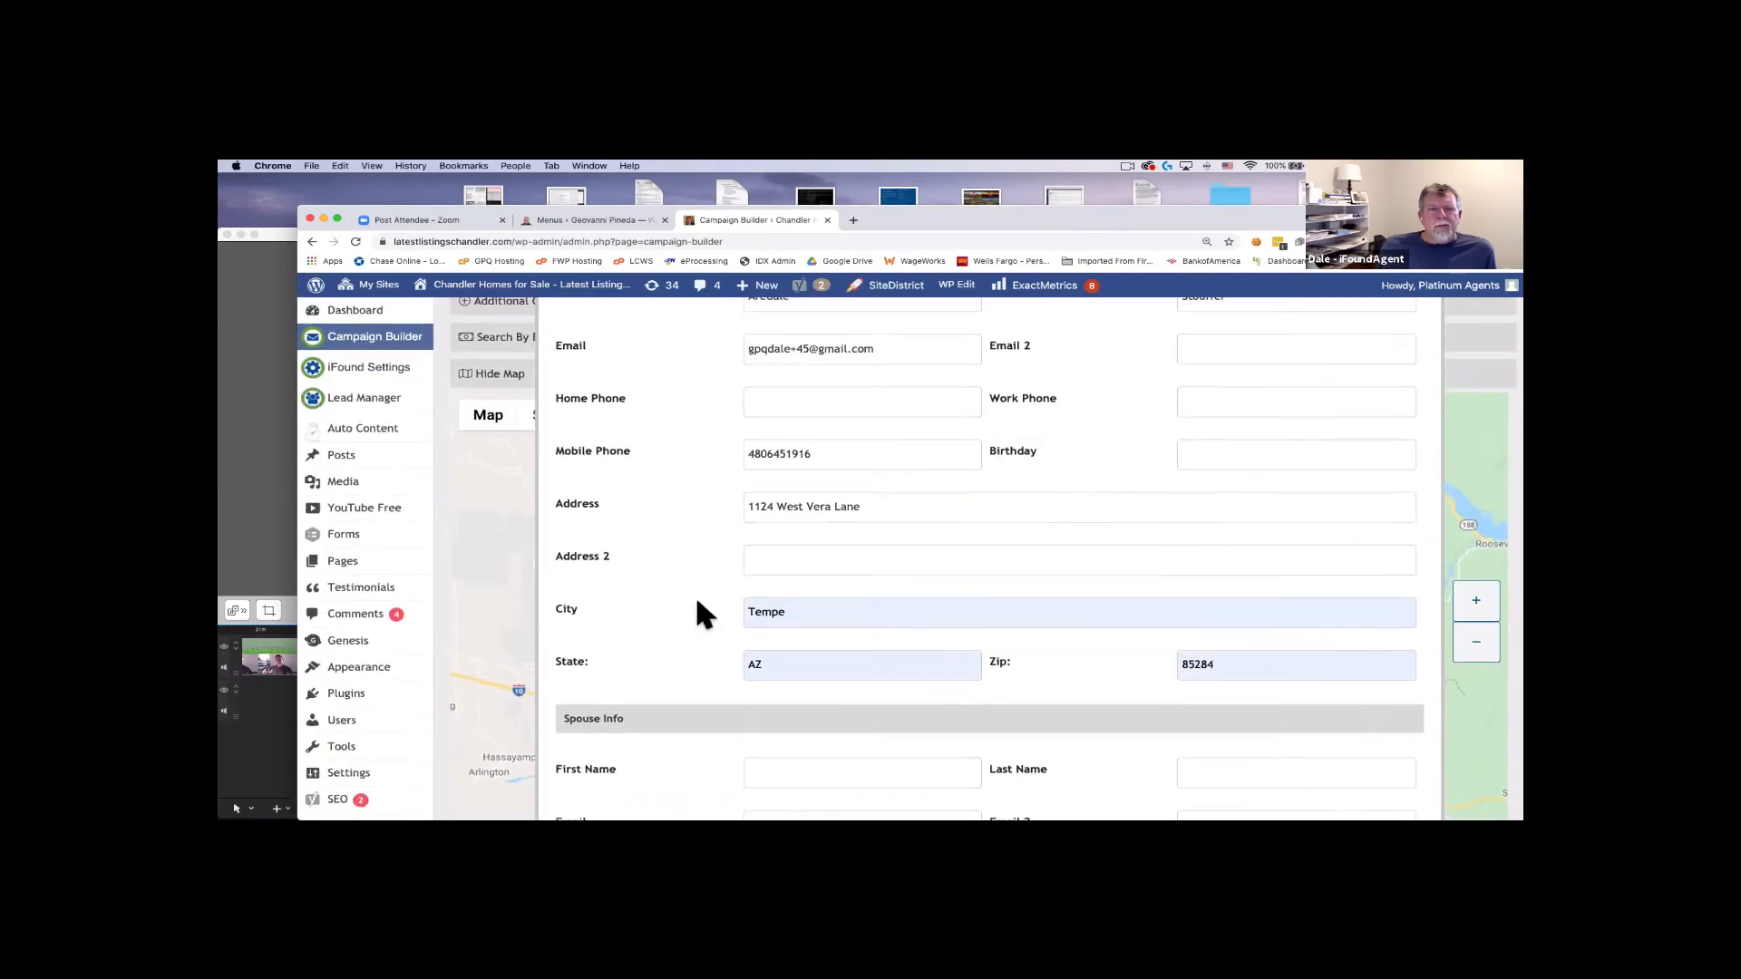
scroll(739, 499, down, 3)
scroll(716, 535, down, 1)
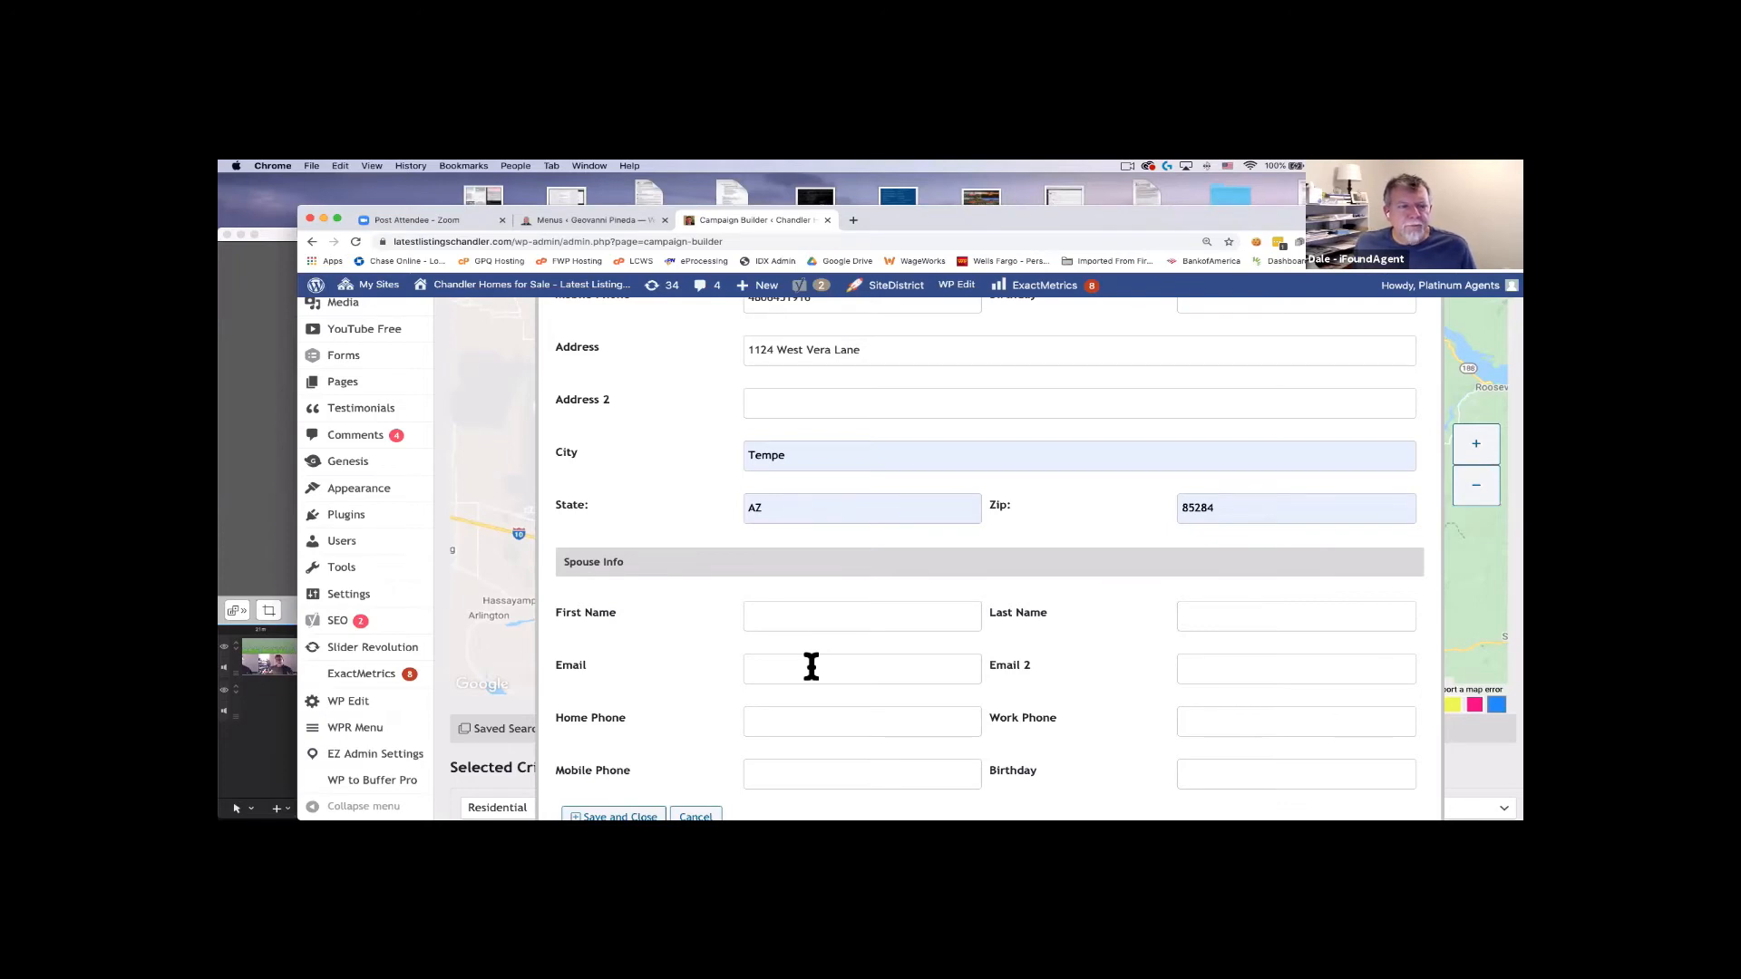
click(821, 614)
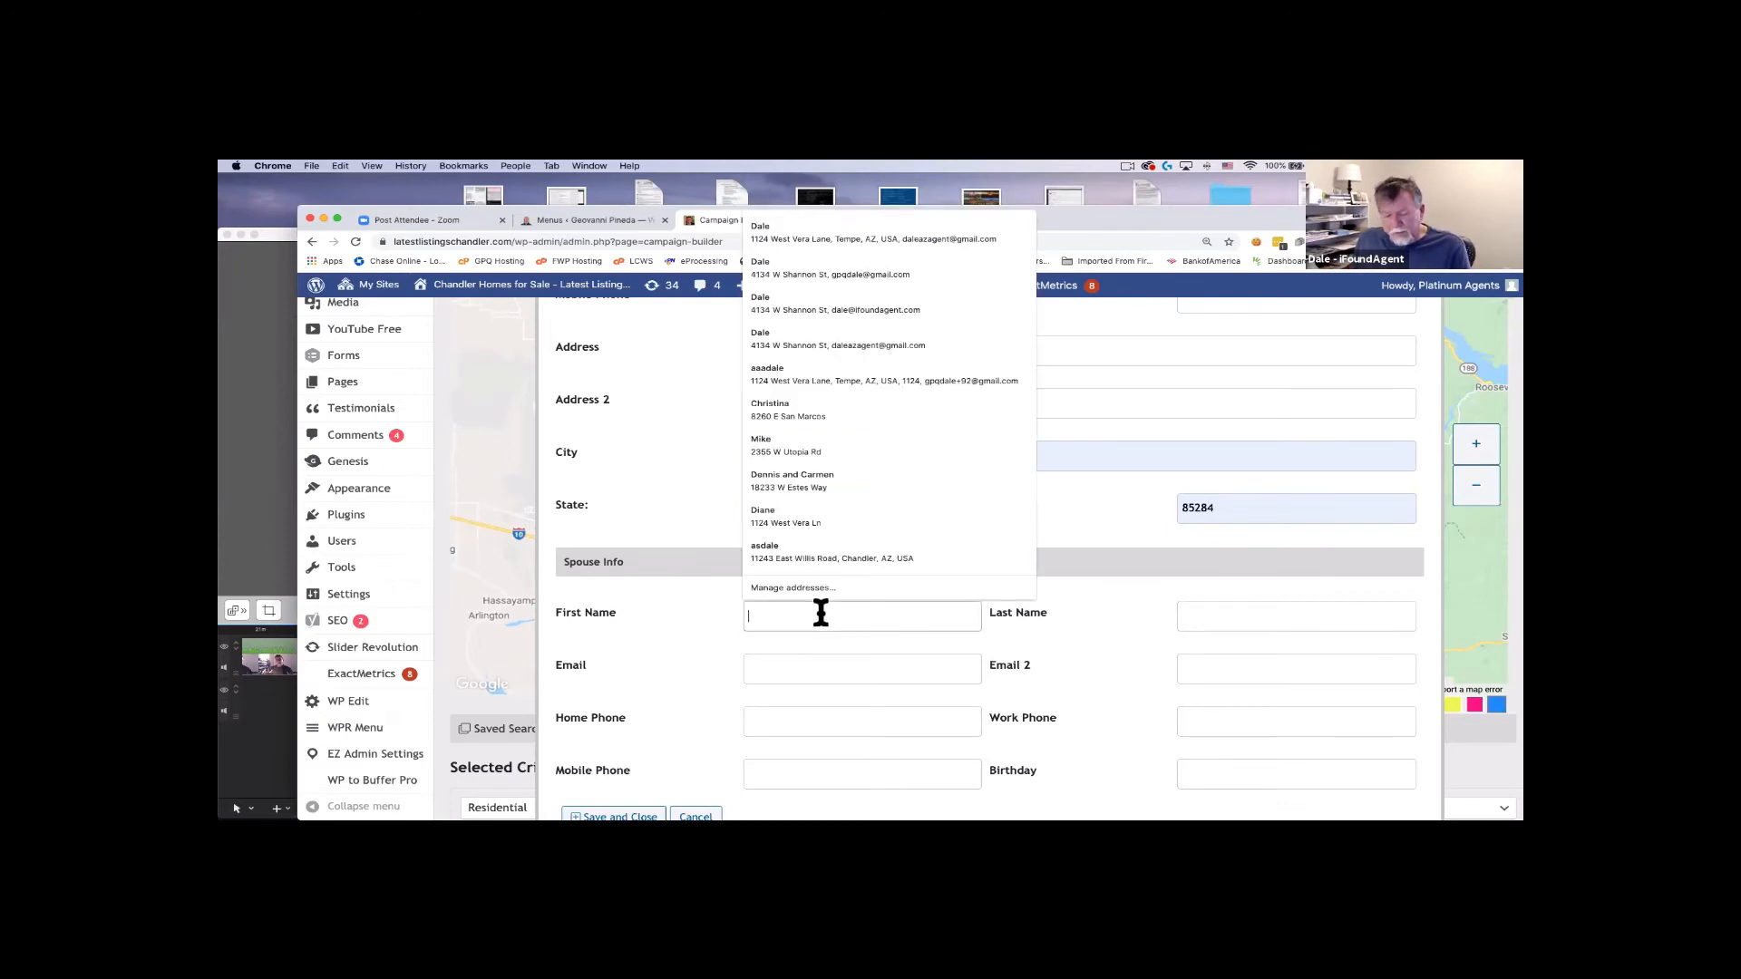
click(786, 516)
key(Tab)
text(Stouffer)
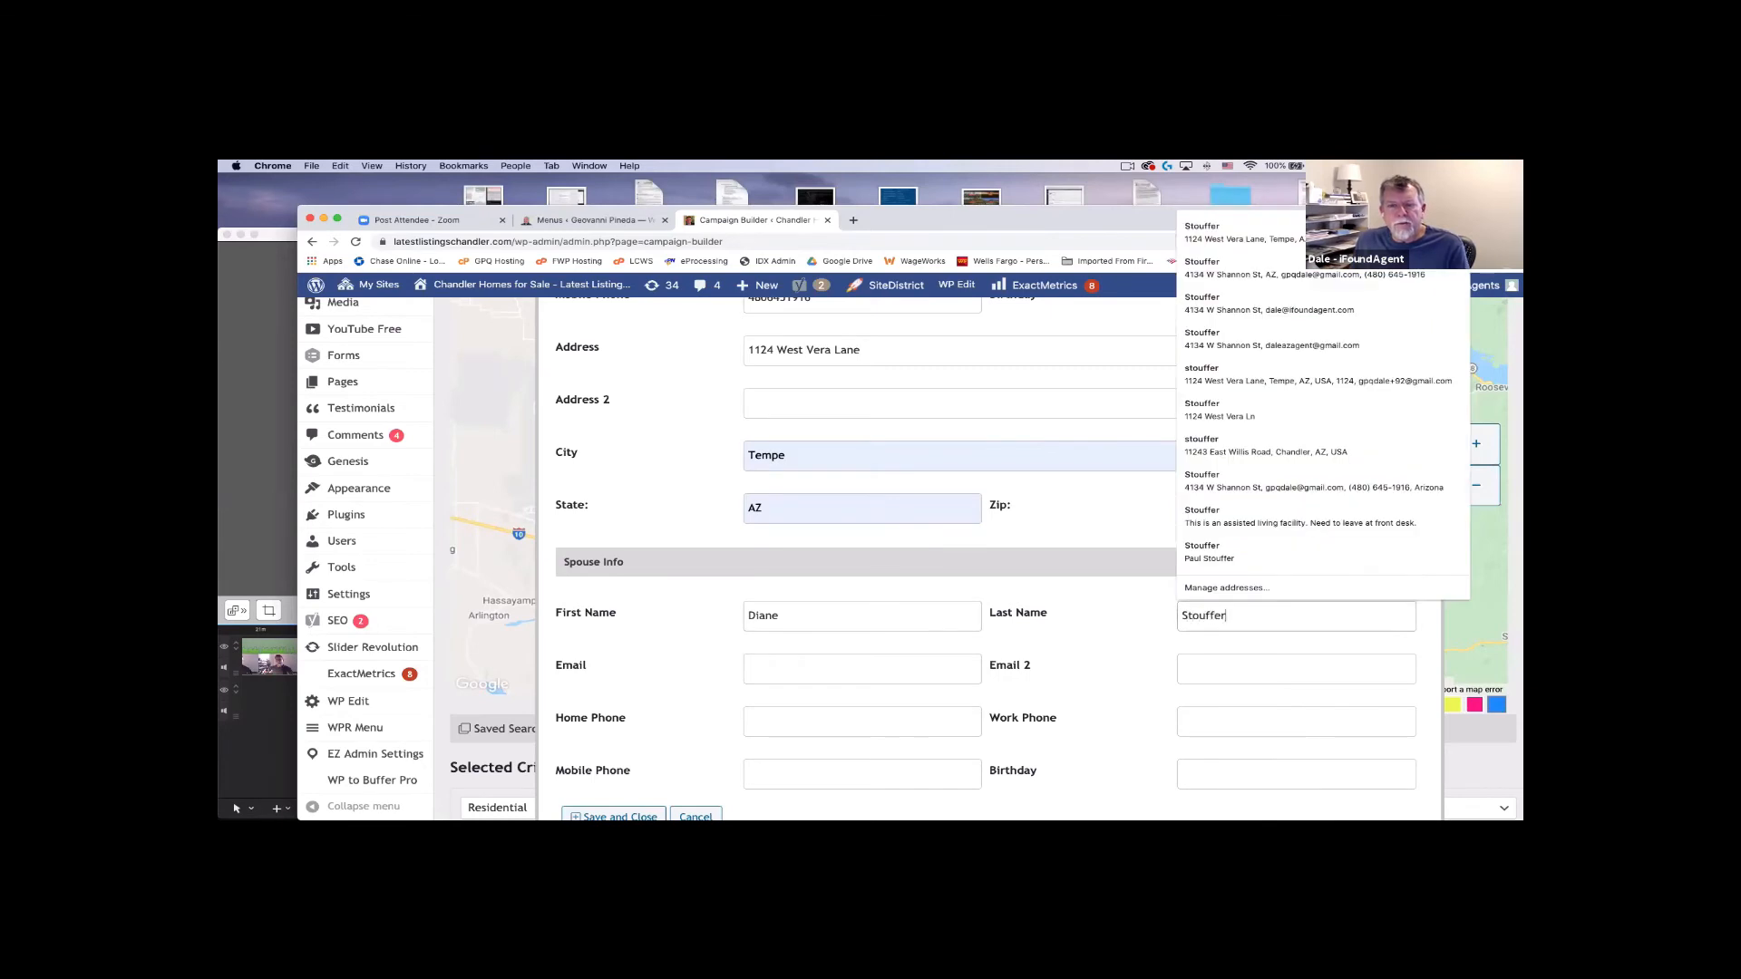
Enter the spouse's e-mail address, correcting the typo in its domain.
key(Tab)
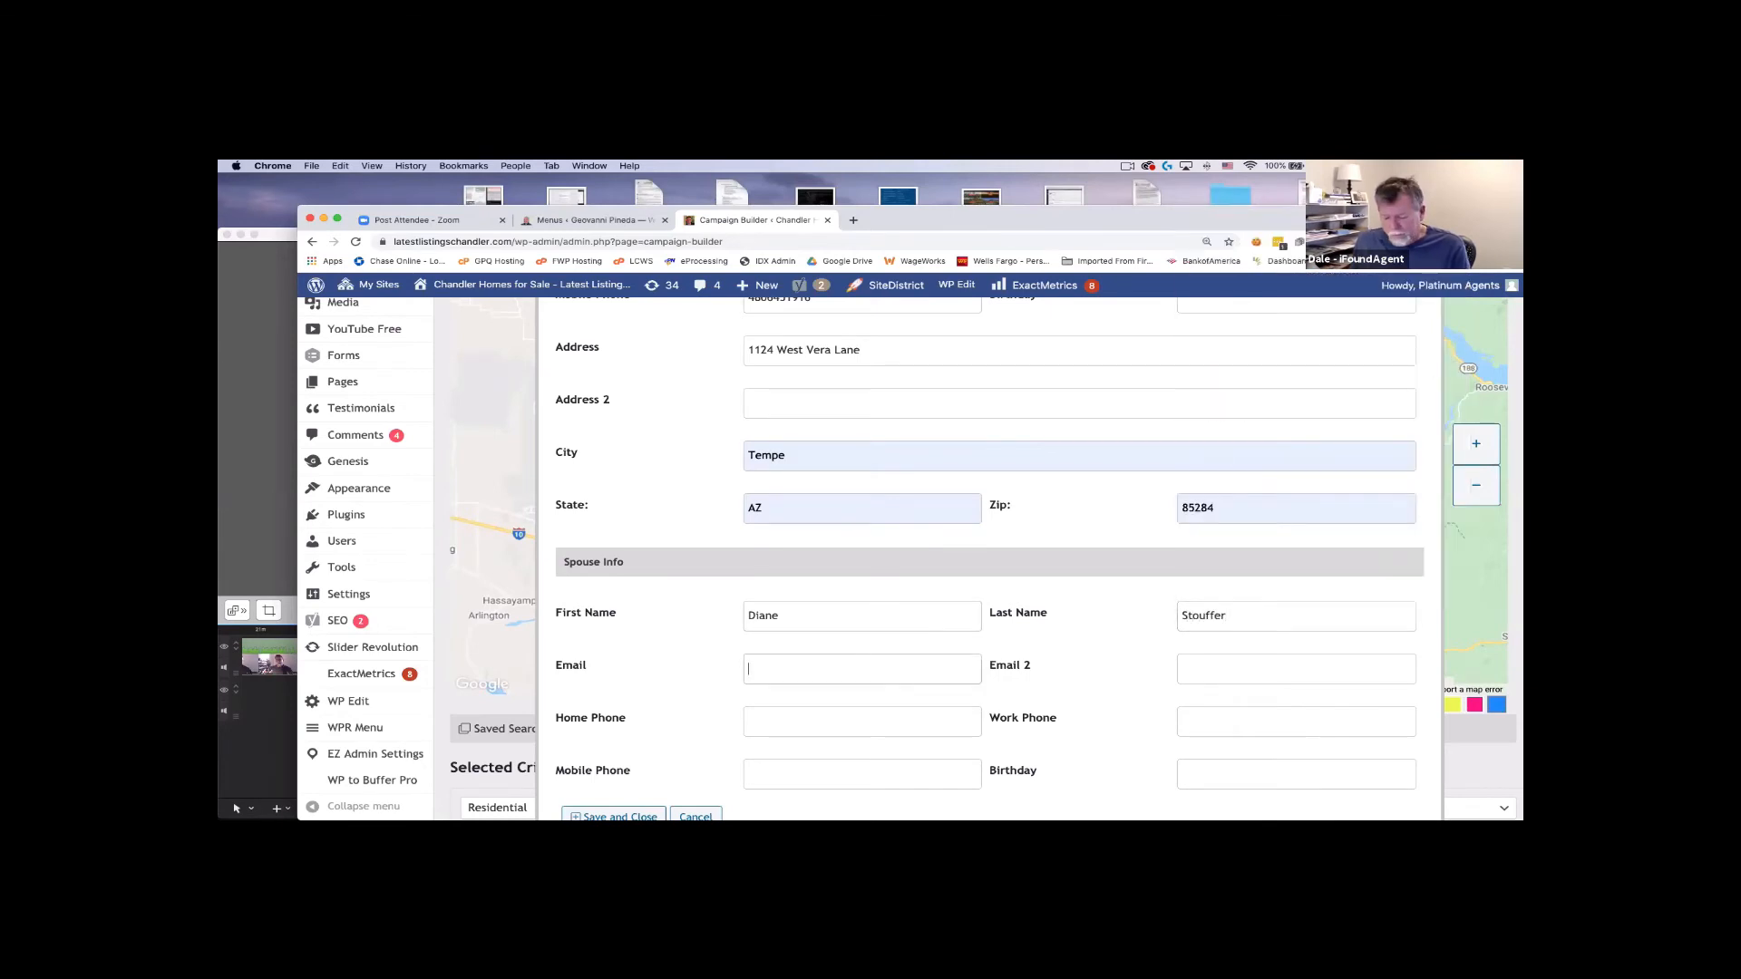
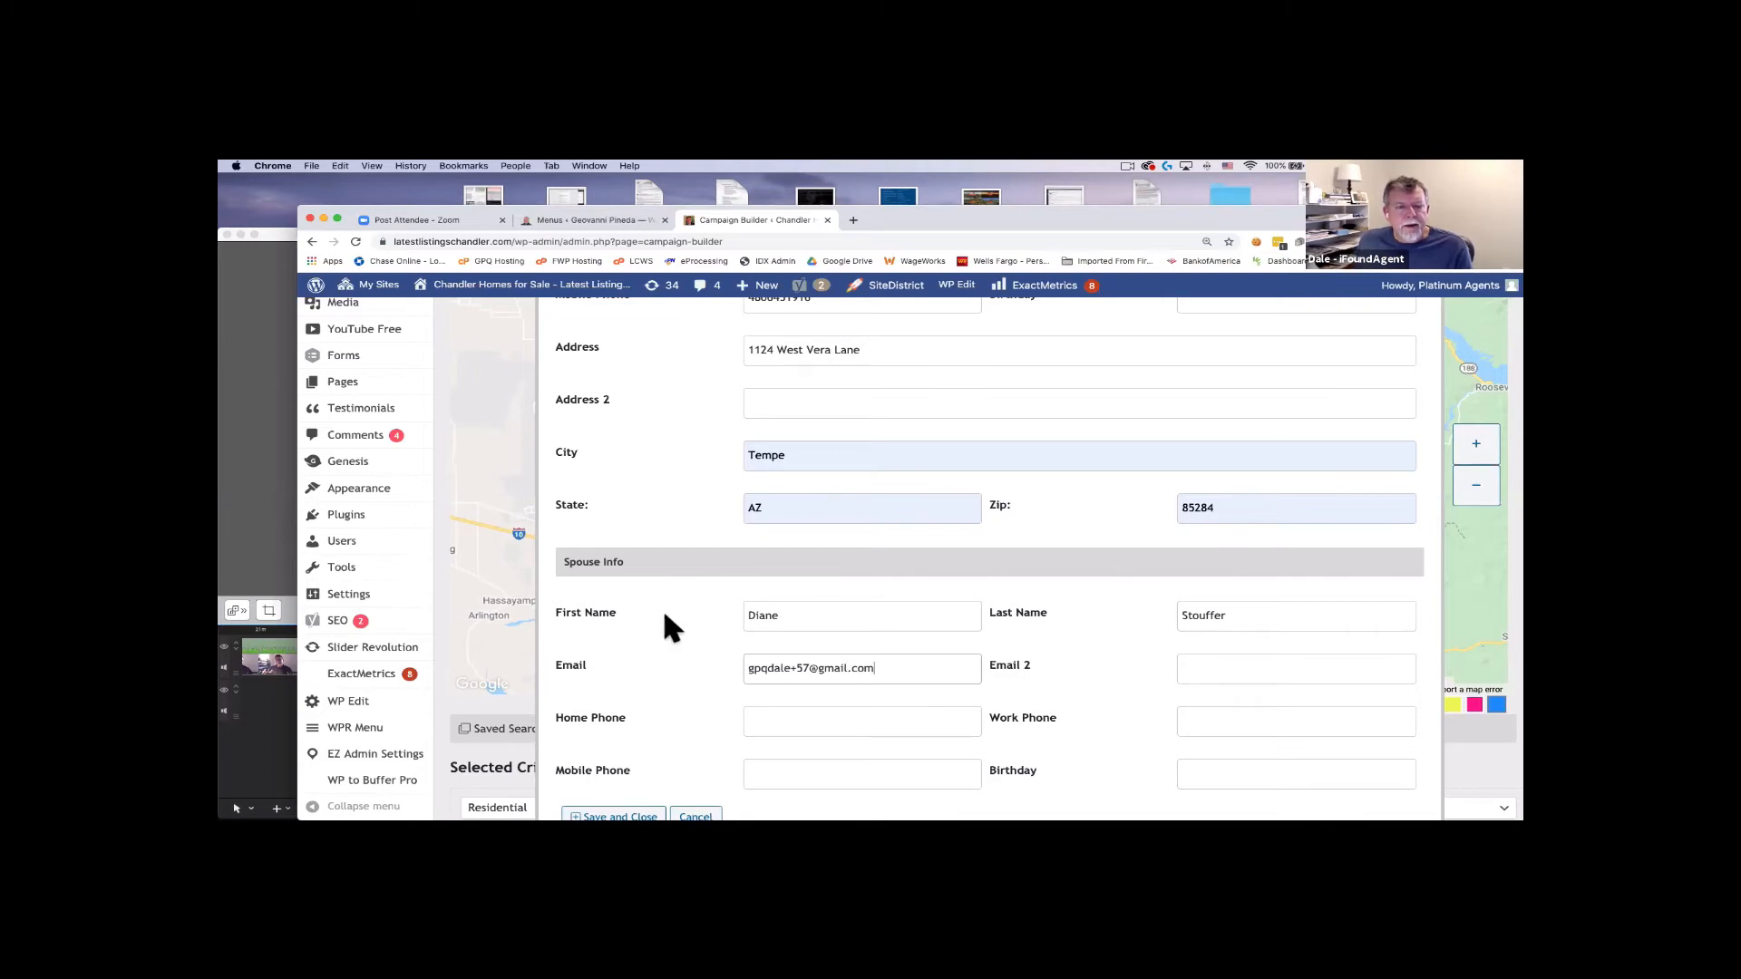
scroll(662, 607, down, 2)
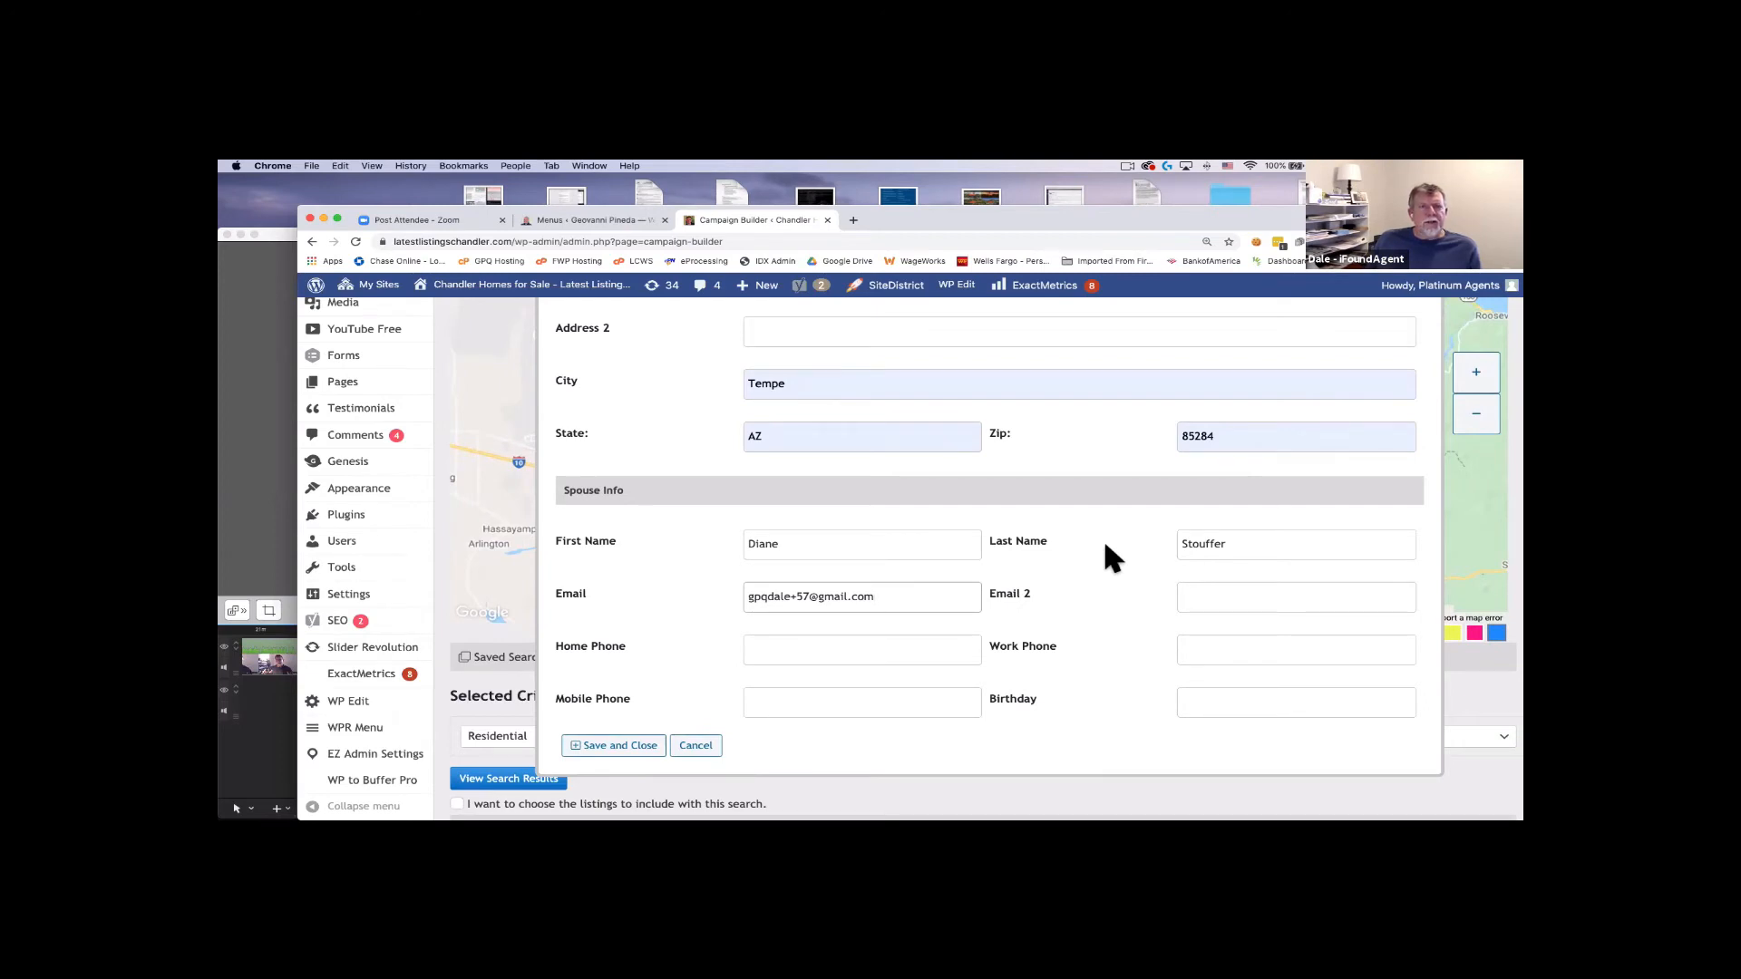
scroll(1113, 546, up, 5)
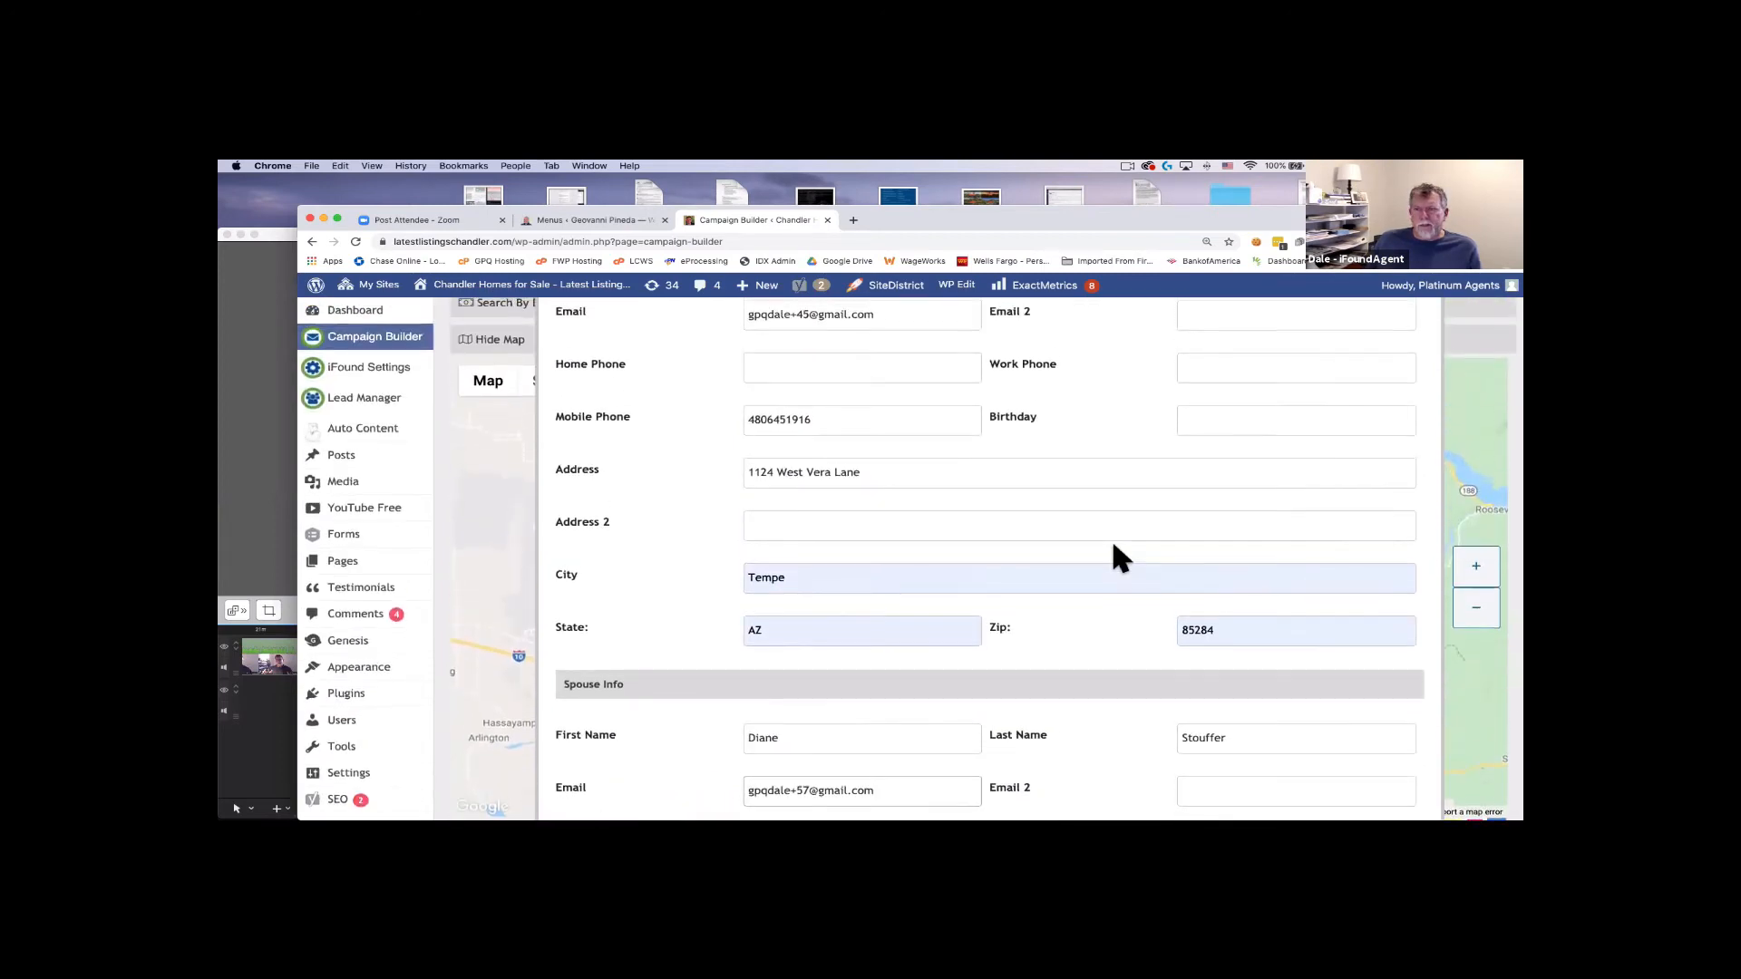
scroll(1085, 529, down, 3)
scroll(1086, 529, down, 1)
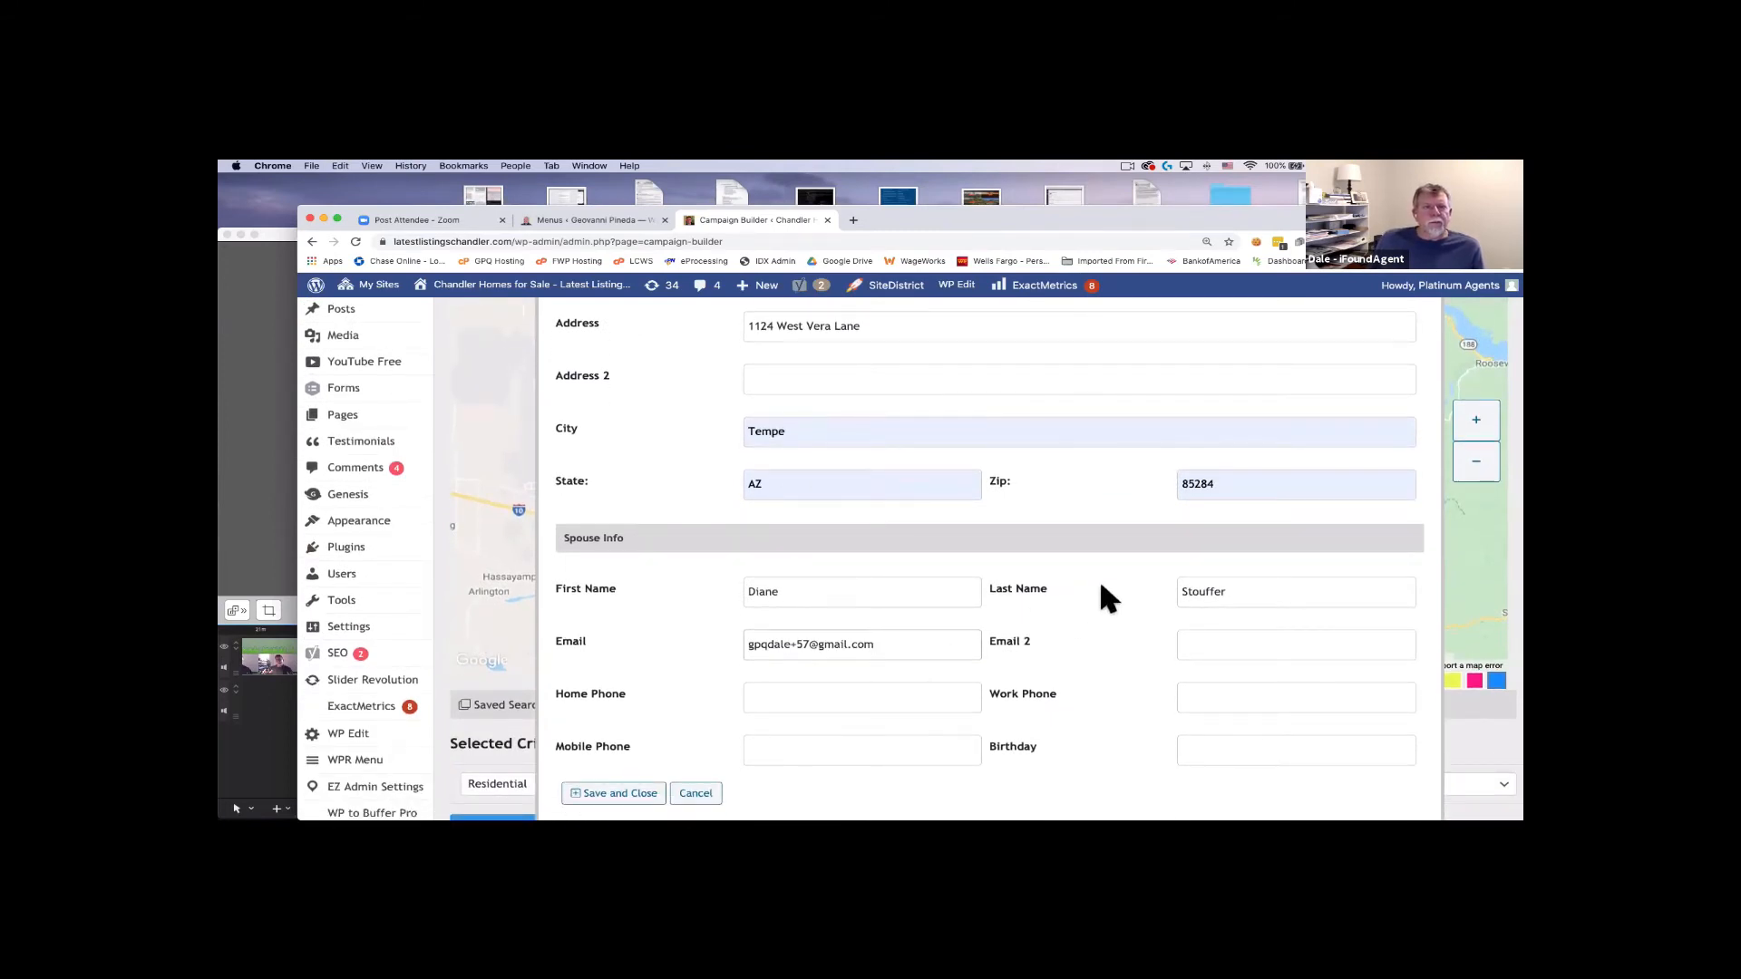
scroll(816, 610, down, 3)
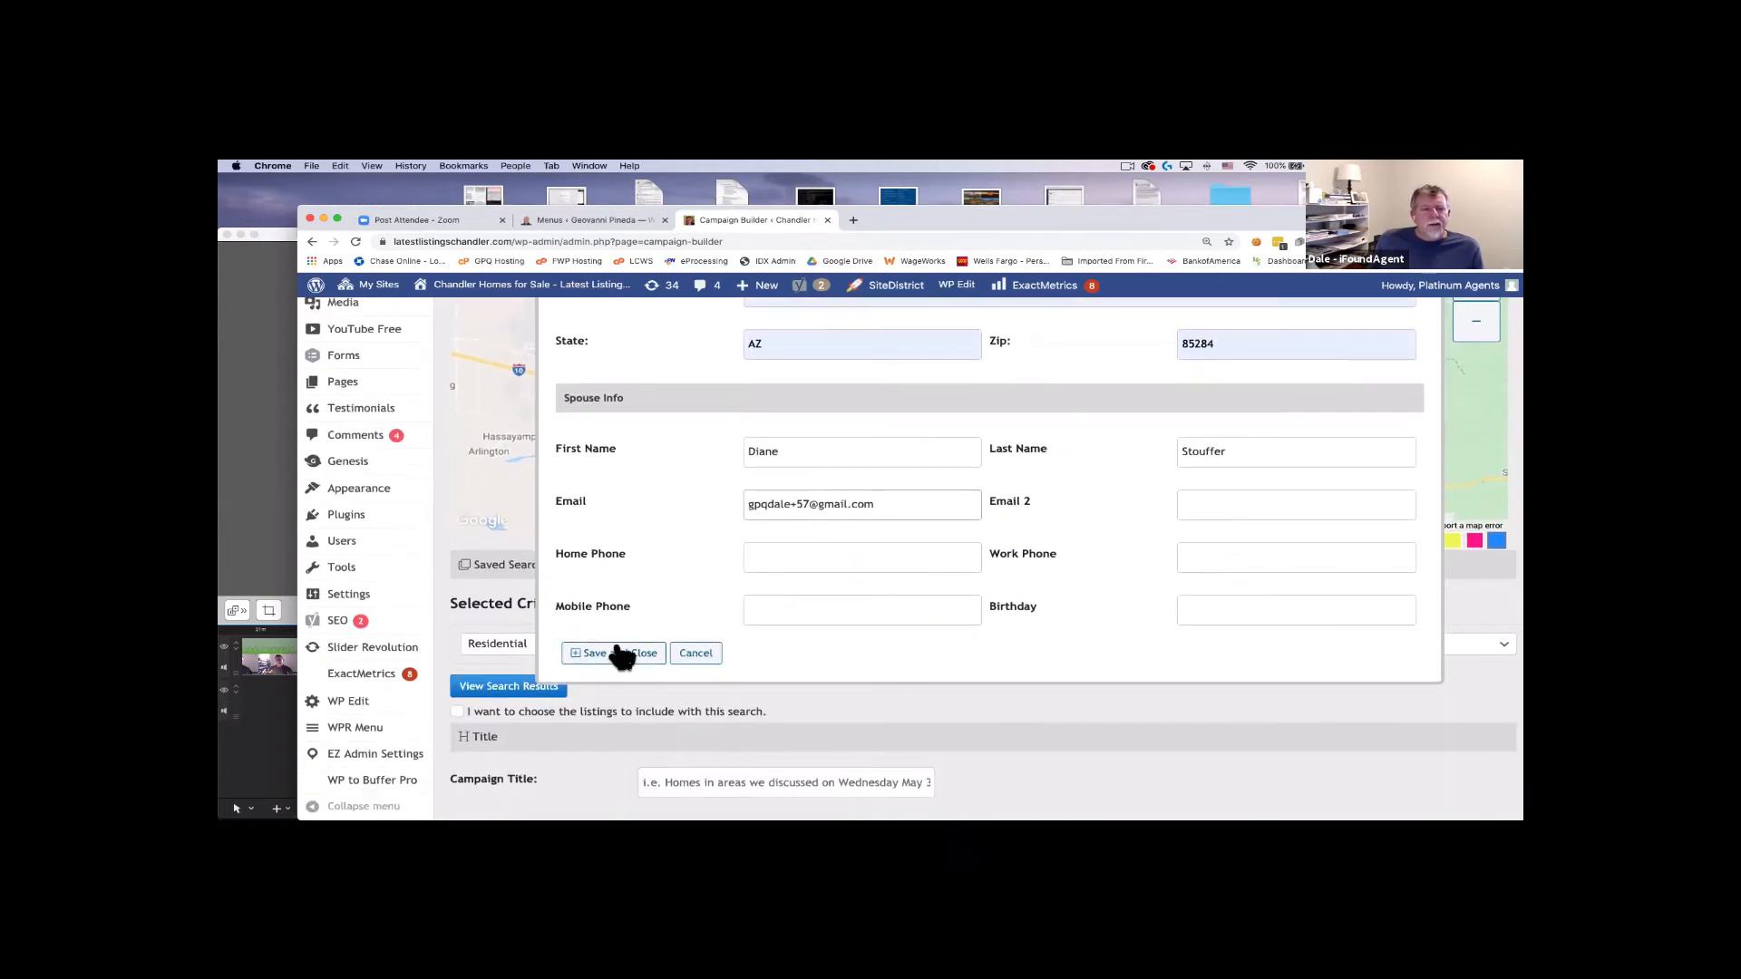
Save and close the new contact, then set Listing Status to Active, Closed and Pending.
click(616, 648)
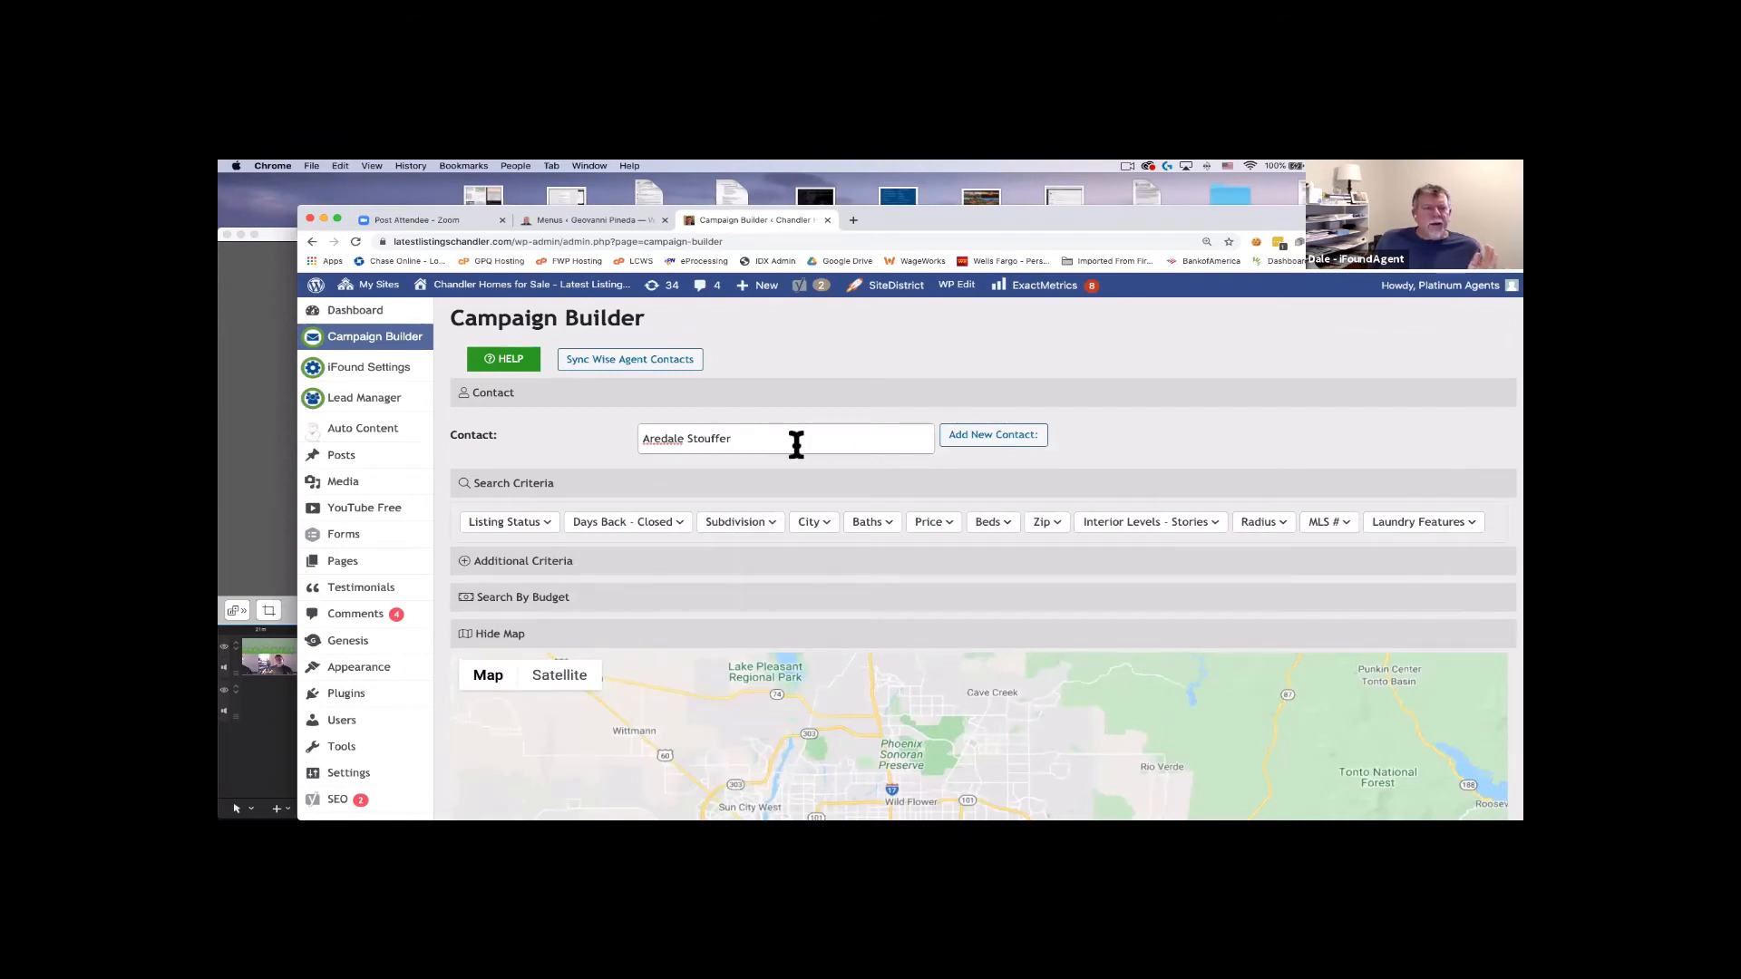
click(544, 522)
click(505, 530)
click(505, 532)
click(500, 566)
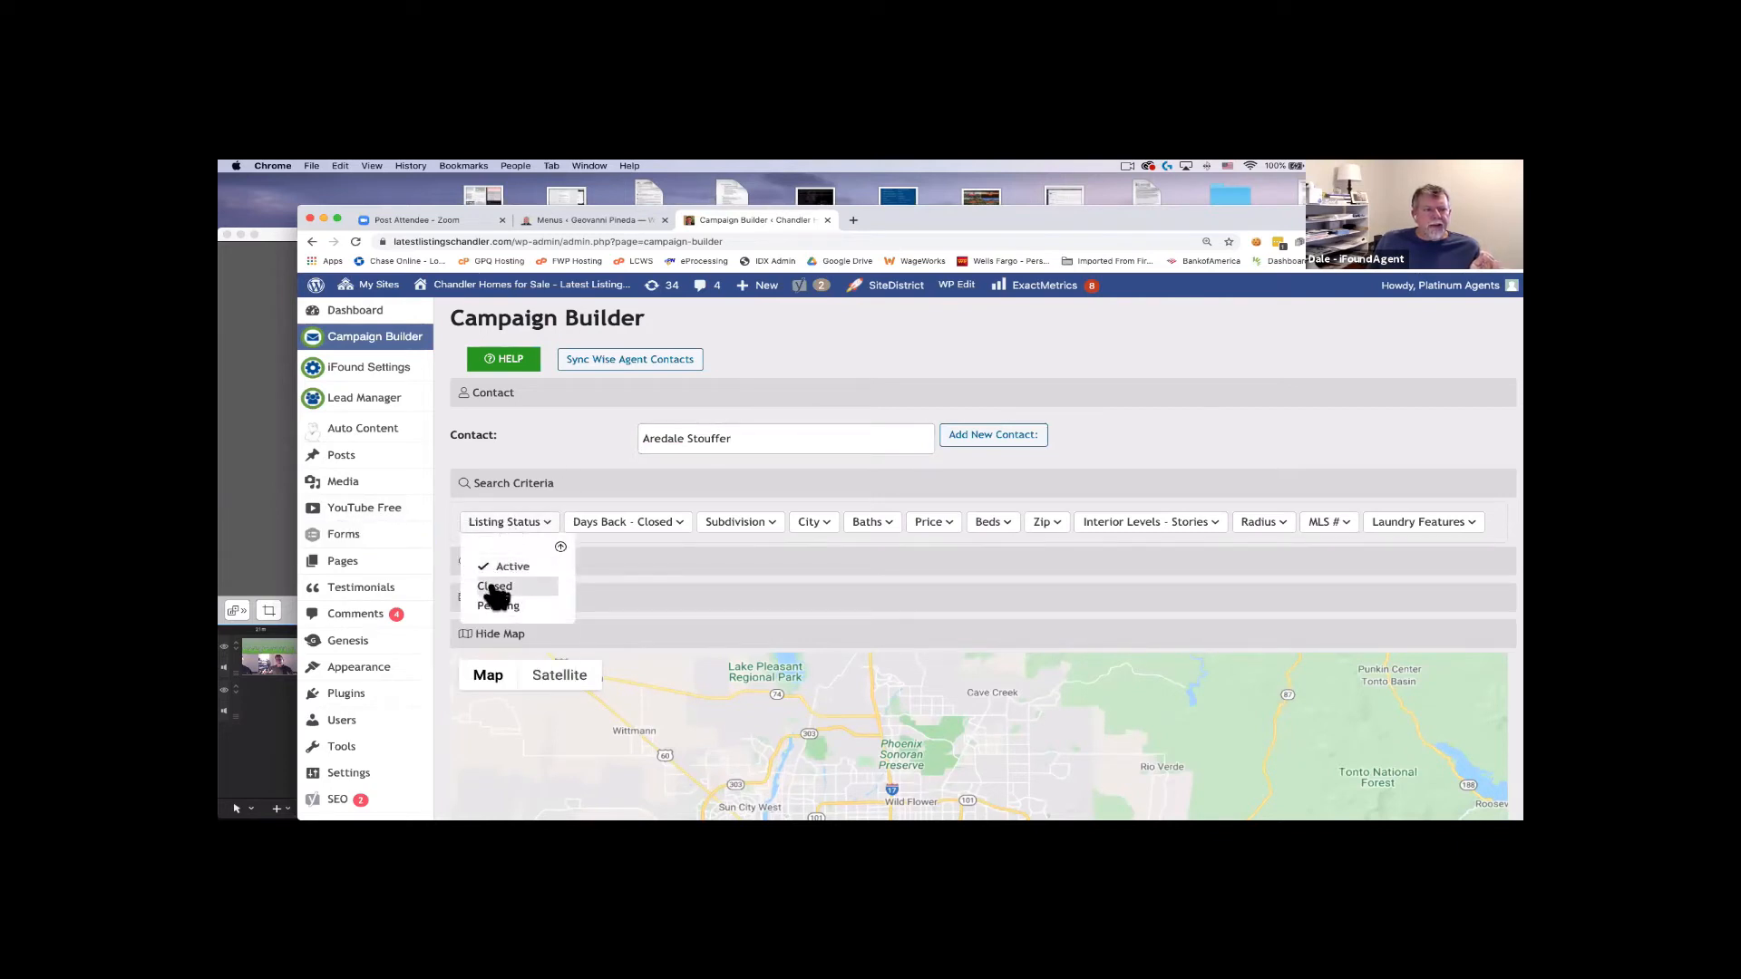
click(500, 586)
click(499, 606)
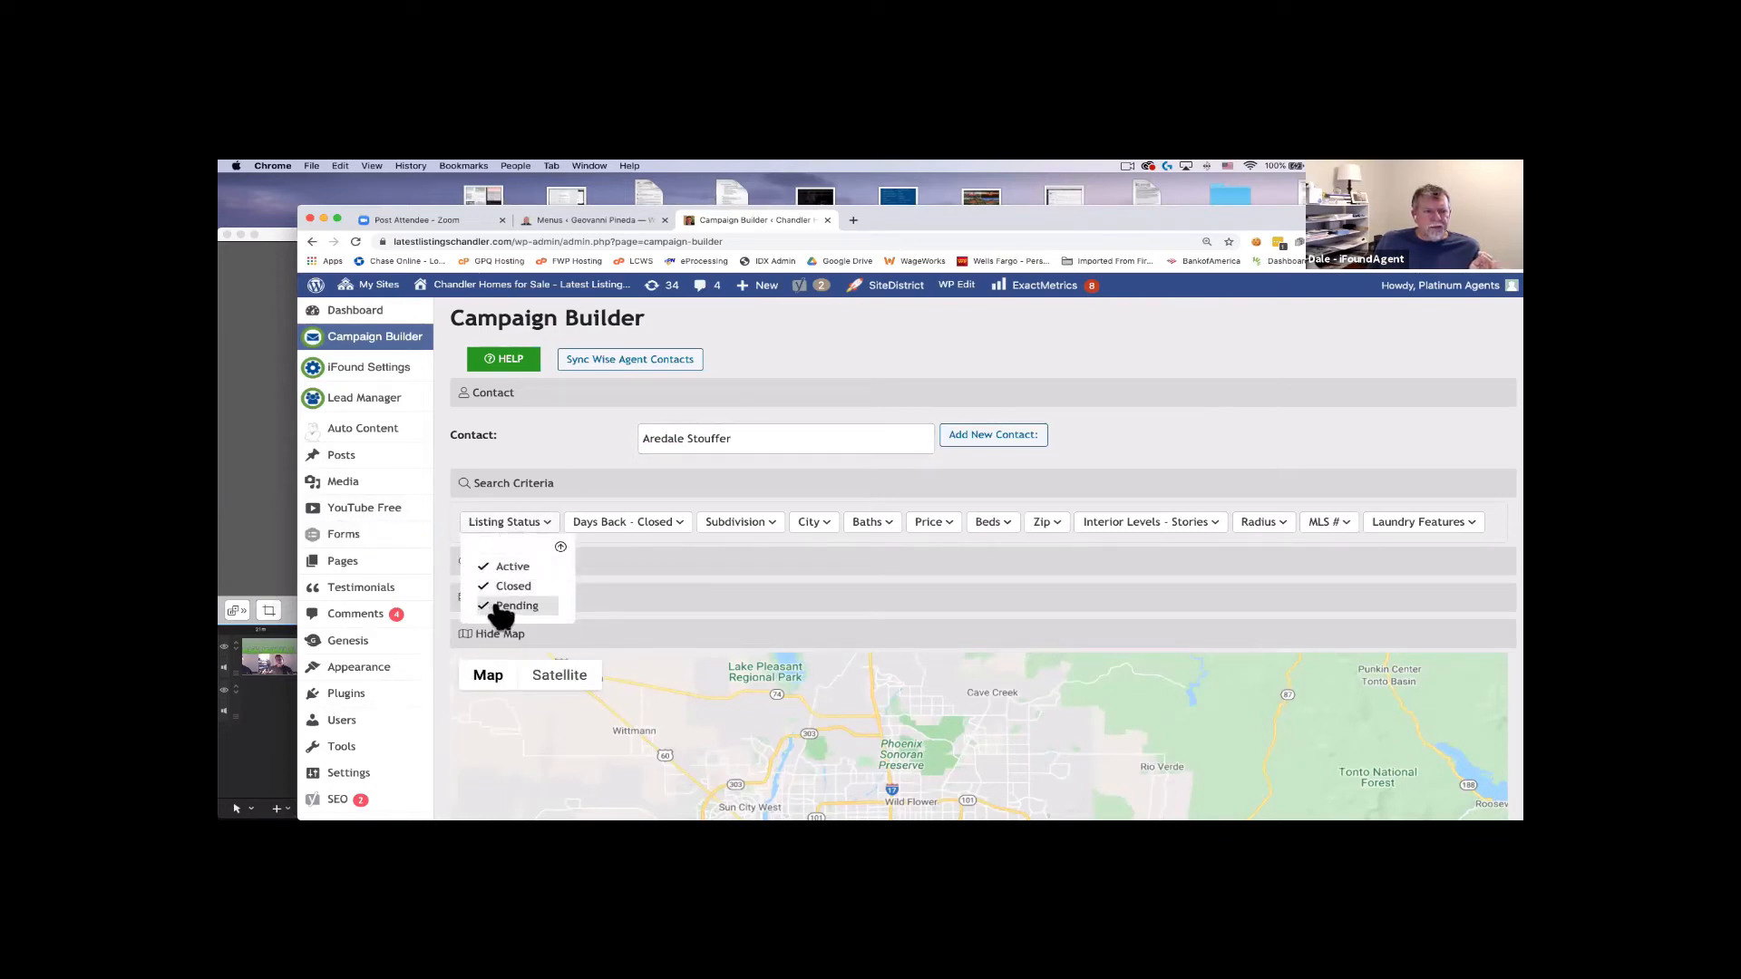
Add a Days Back filter of 90 to the search criteria.
click(613, 524)
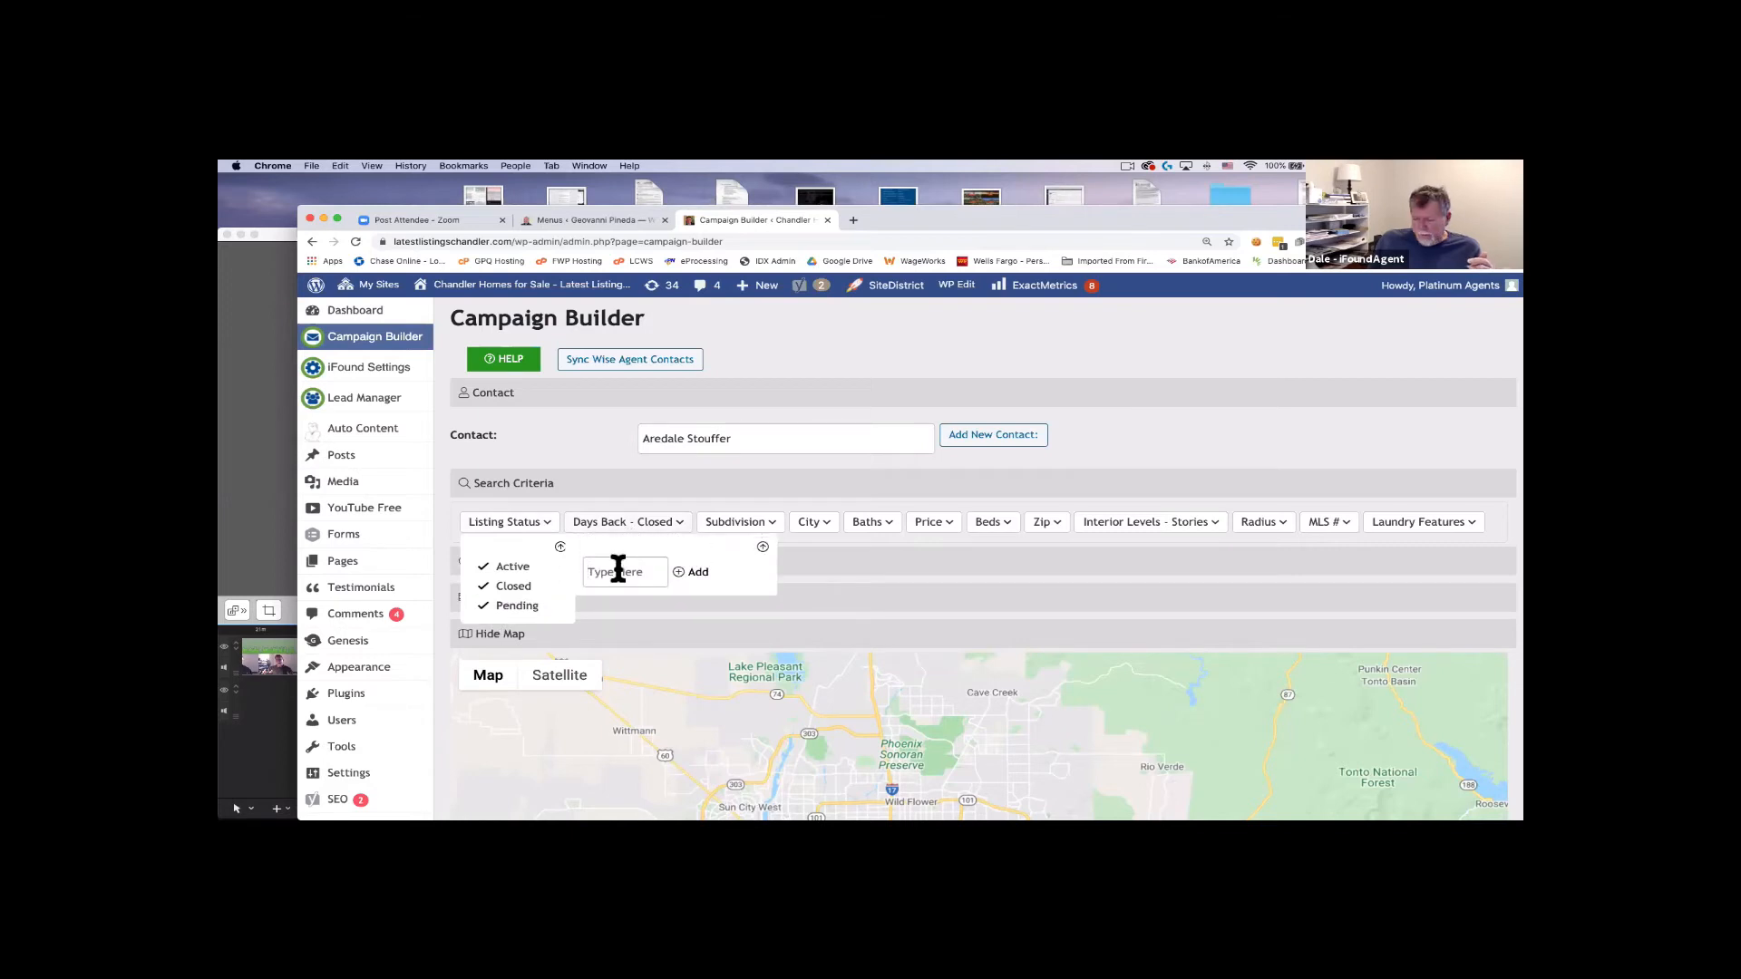
text(90)
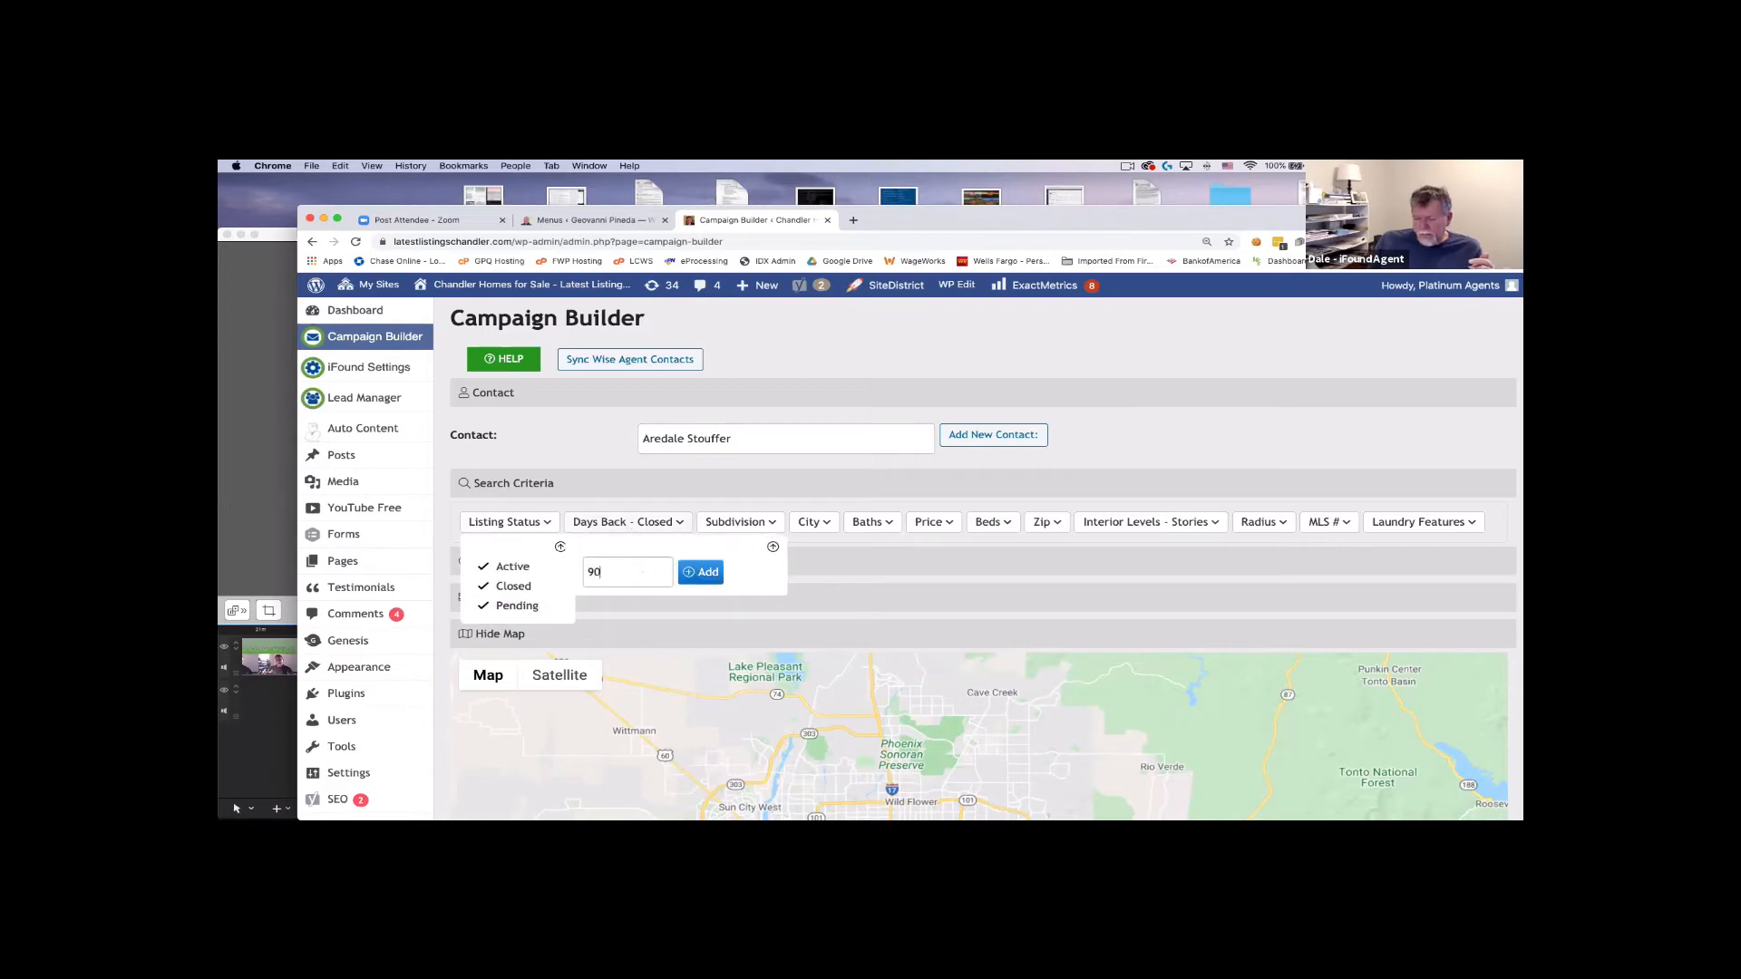
click(707, 573)
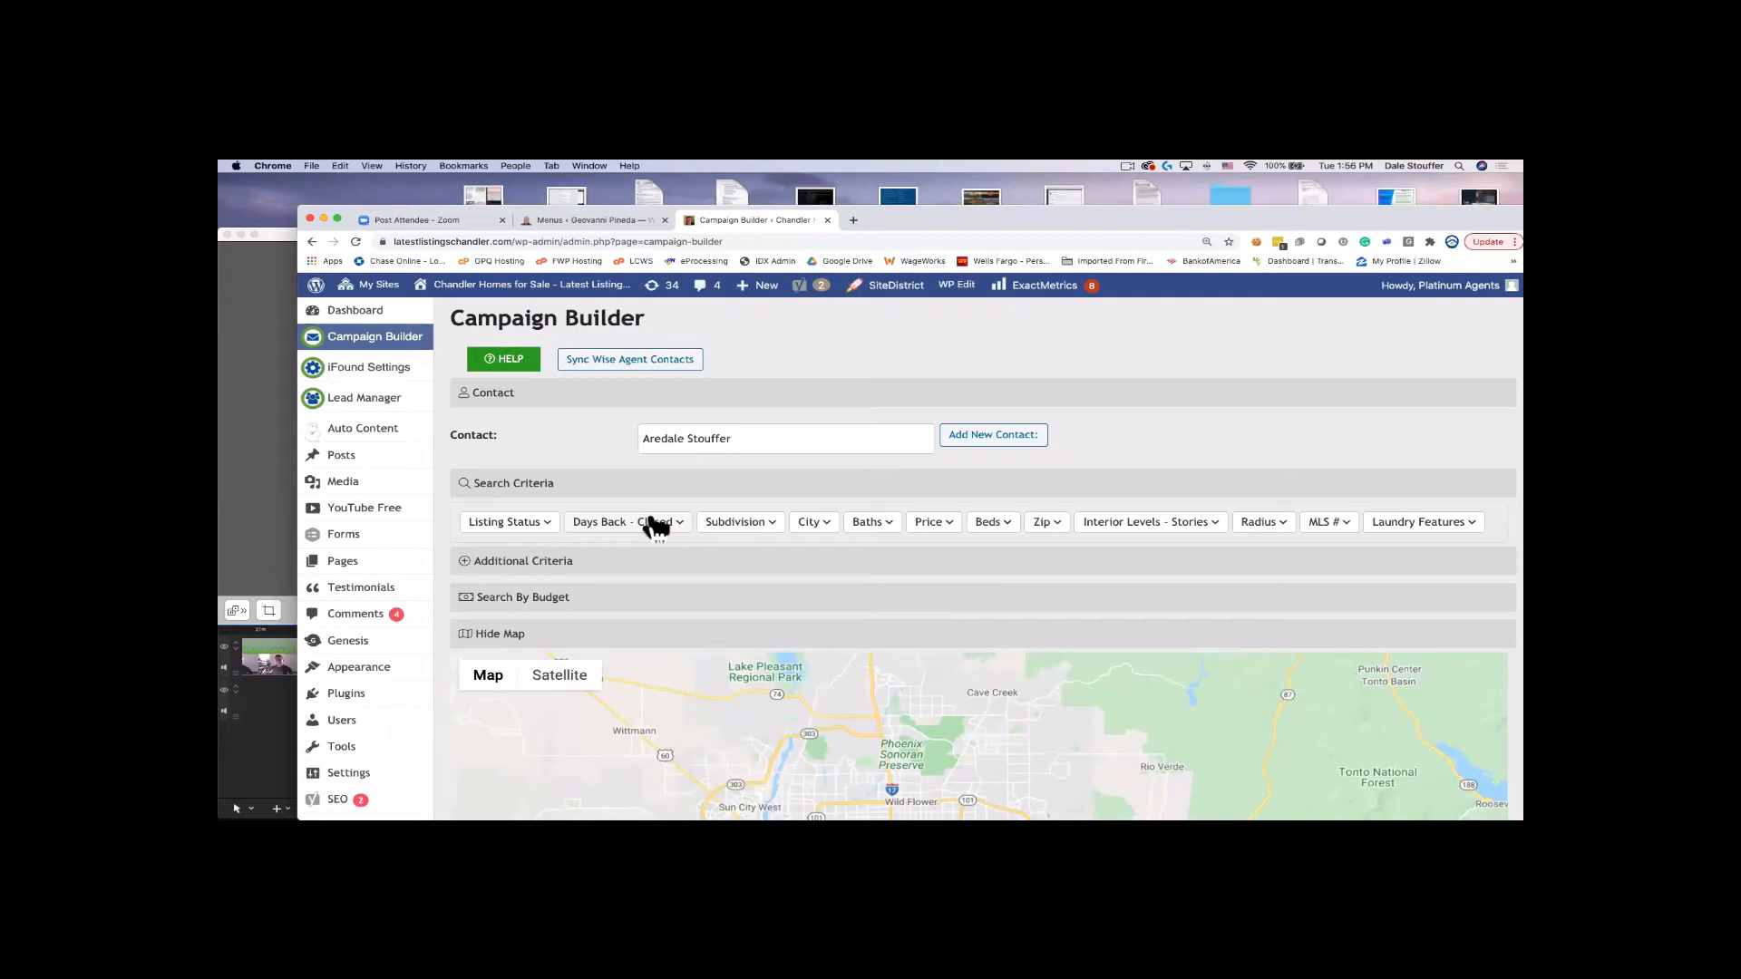
click(653, 524)
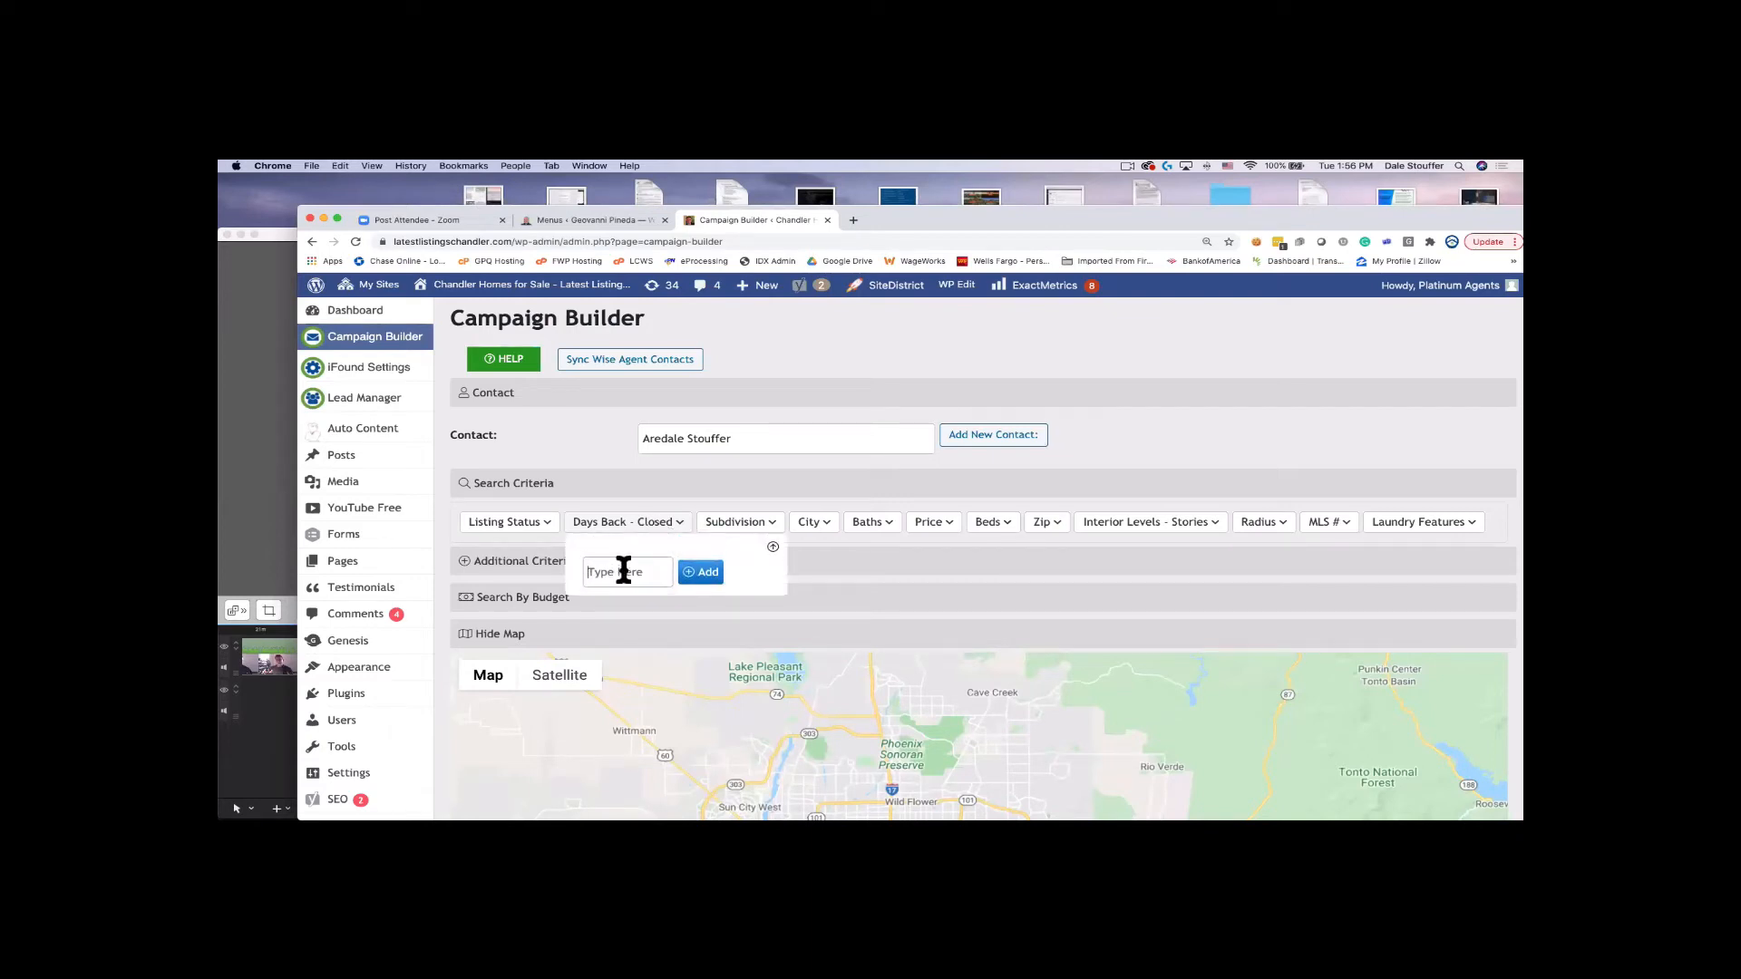
text(90)
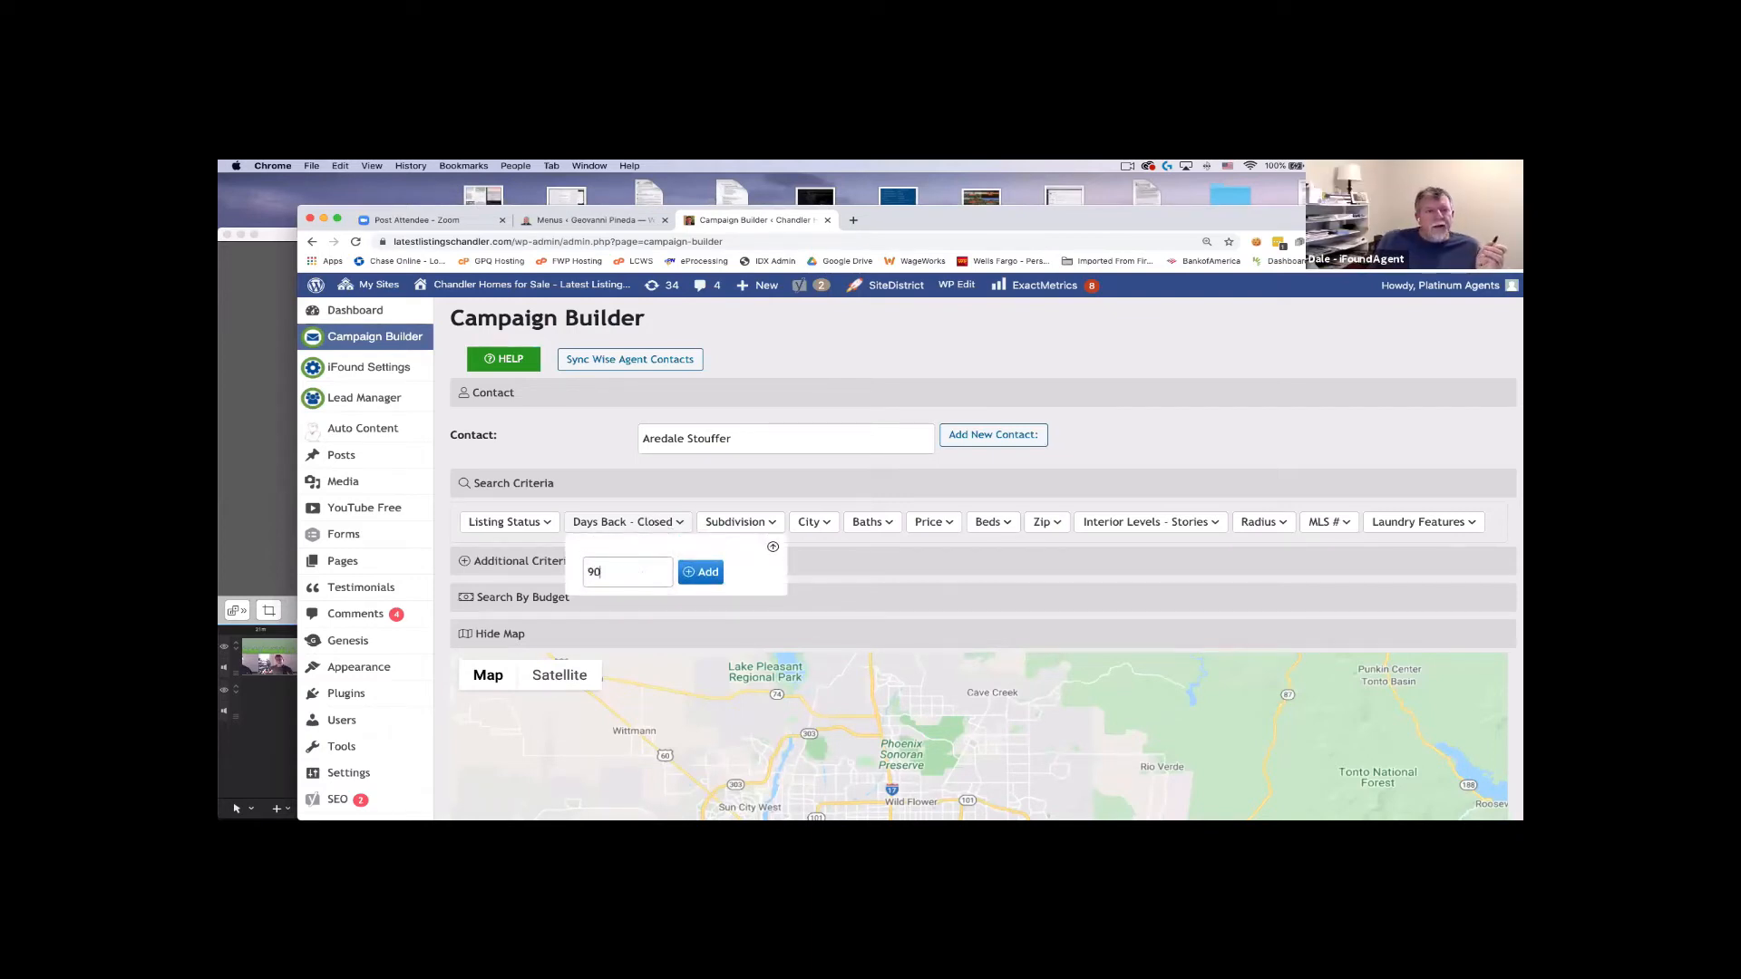
click(702, 574)
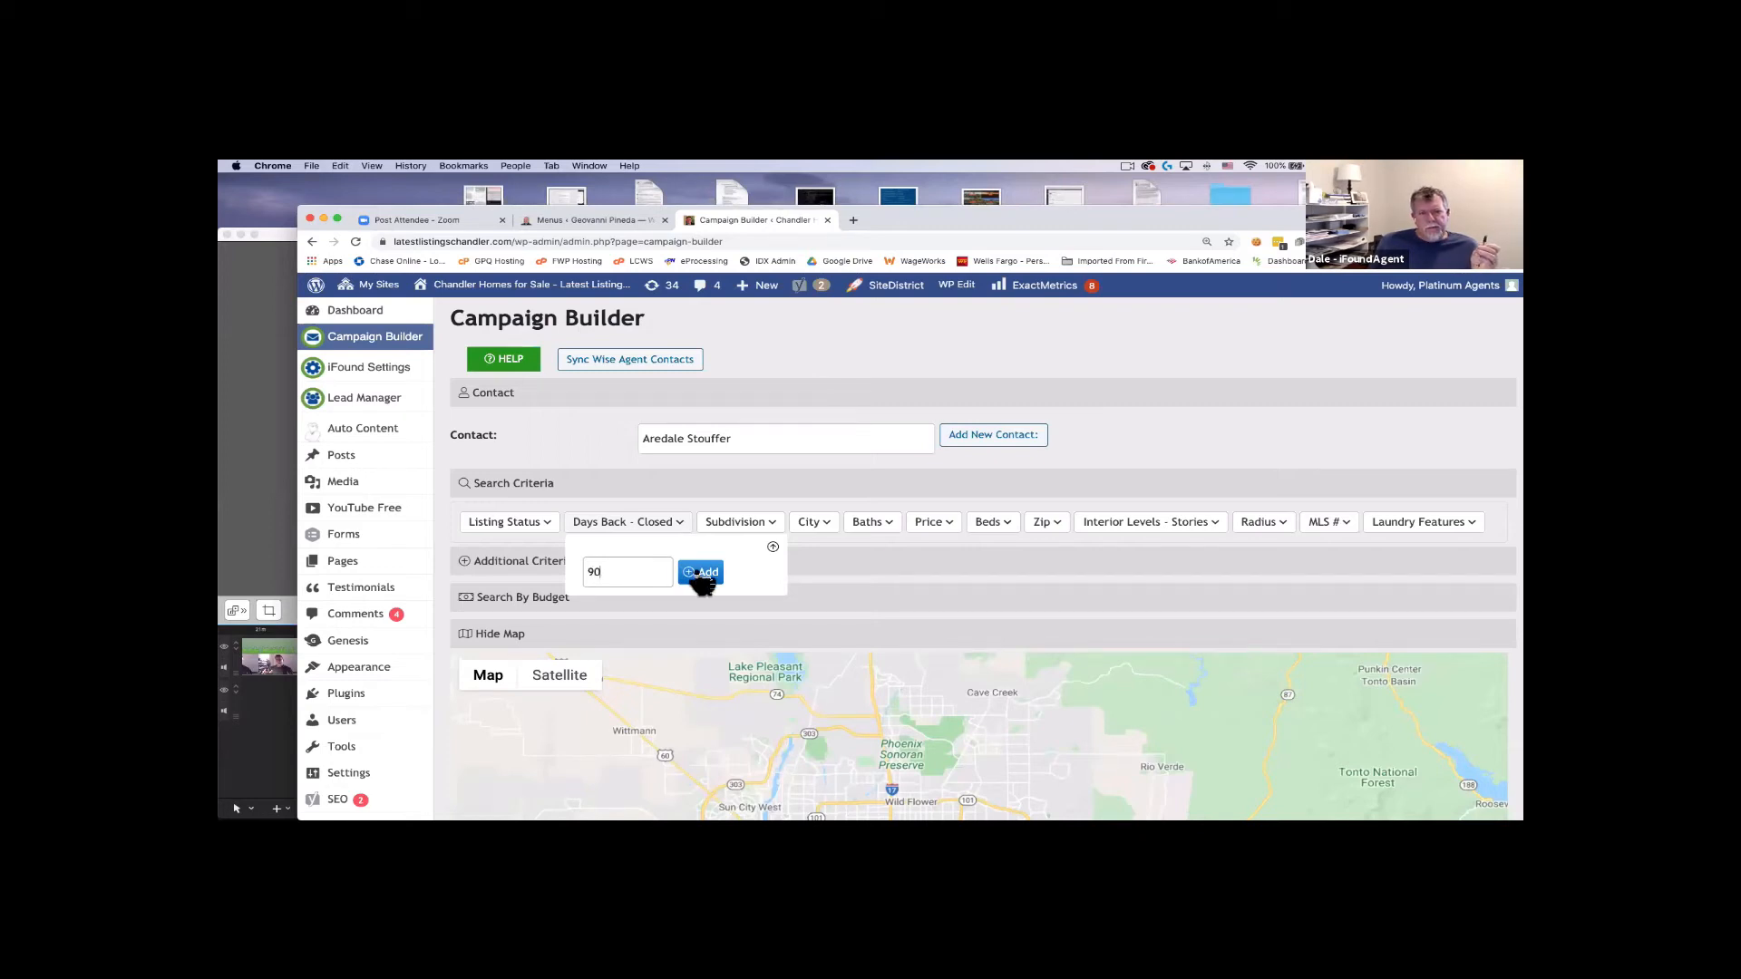
click(774, 547)
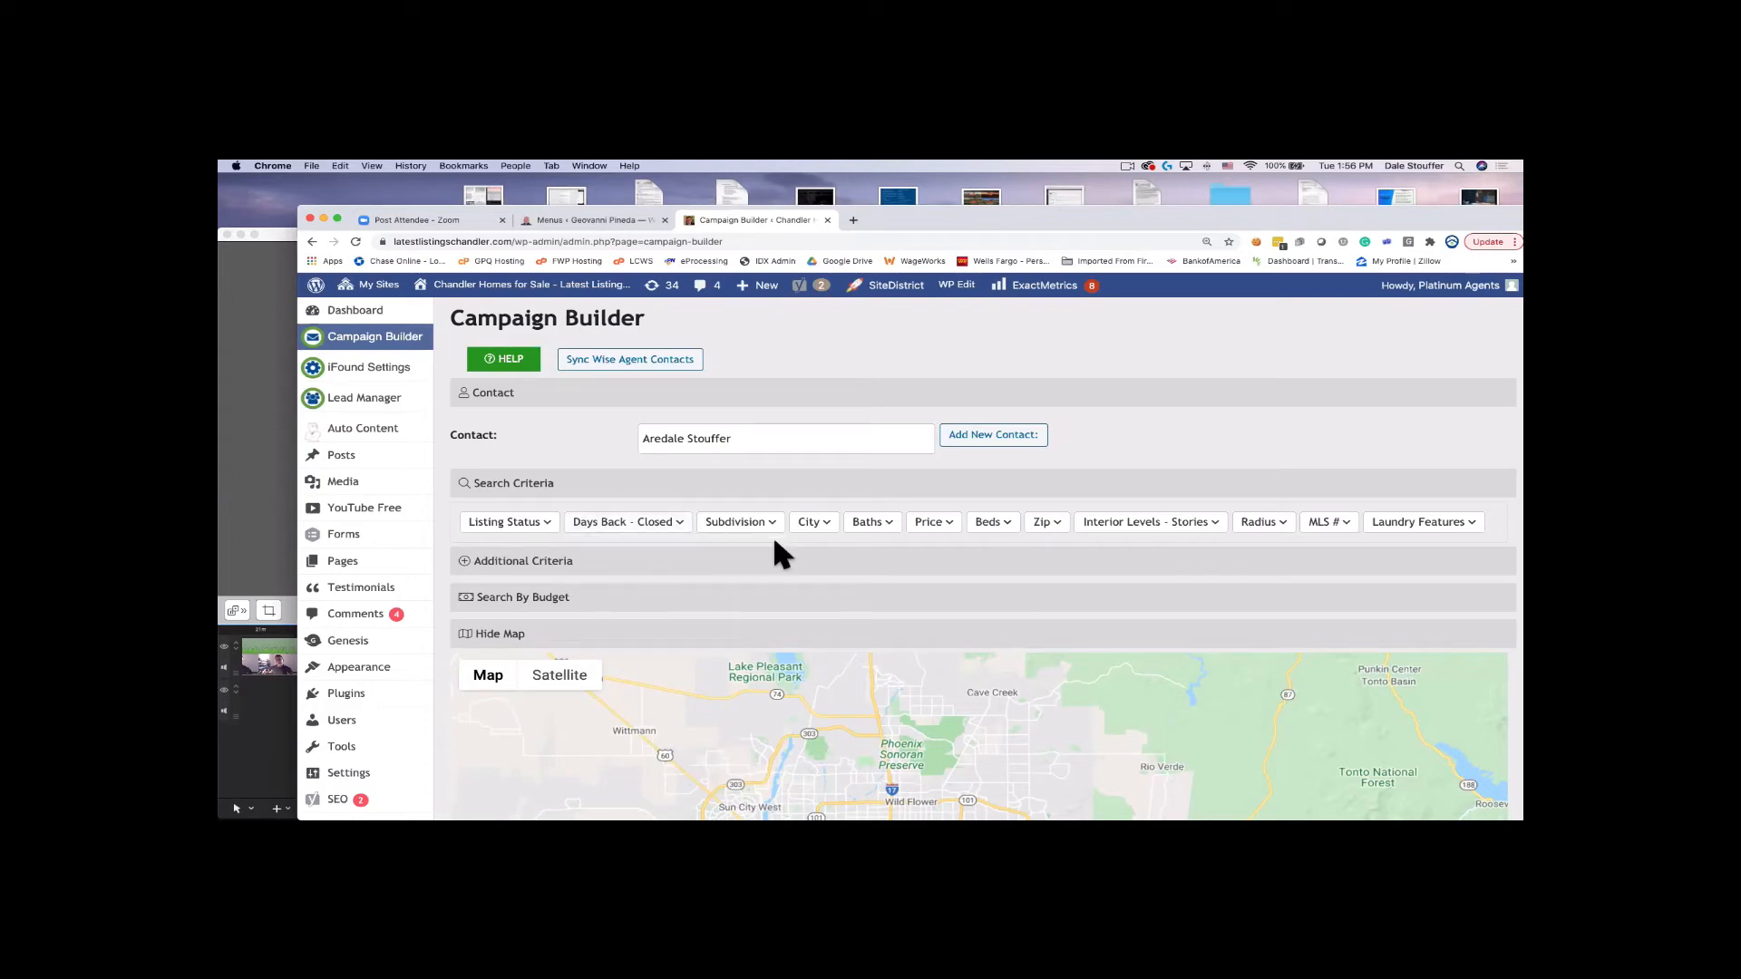
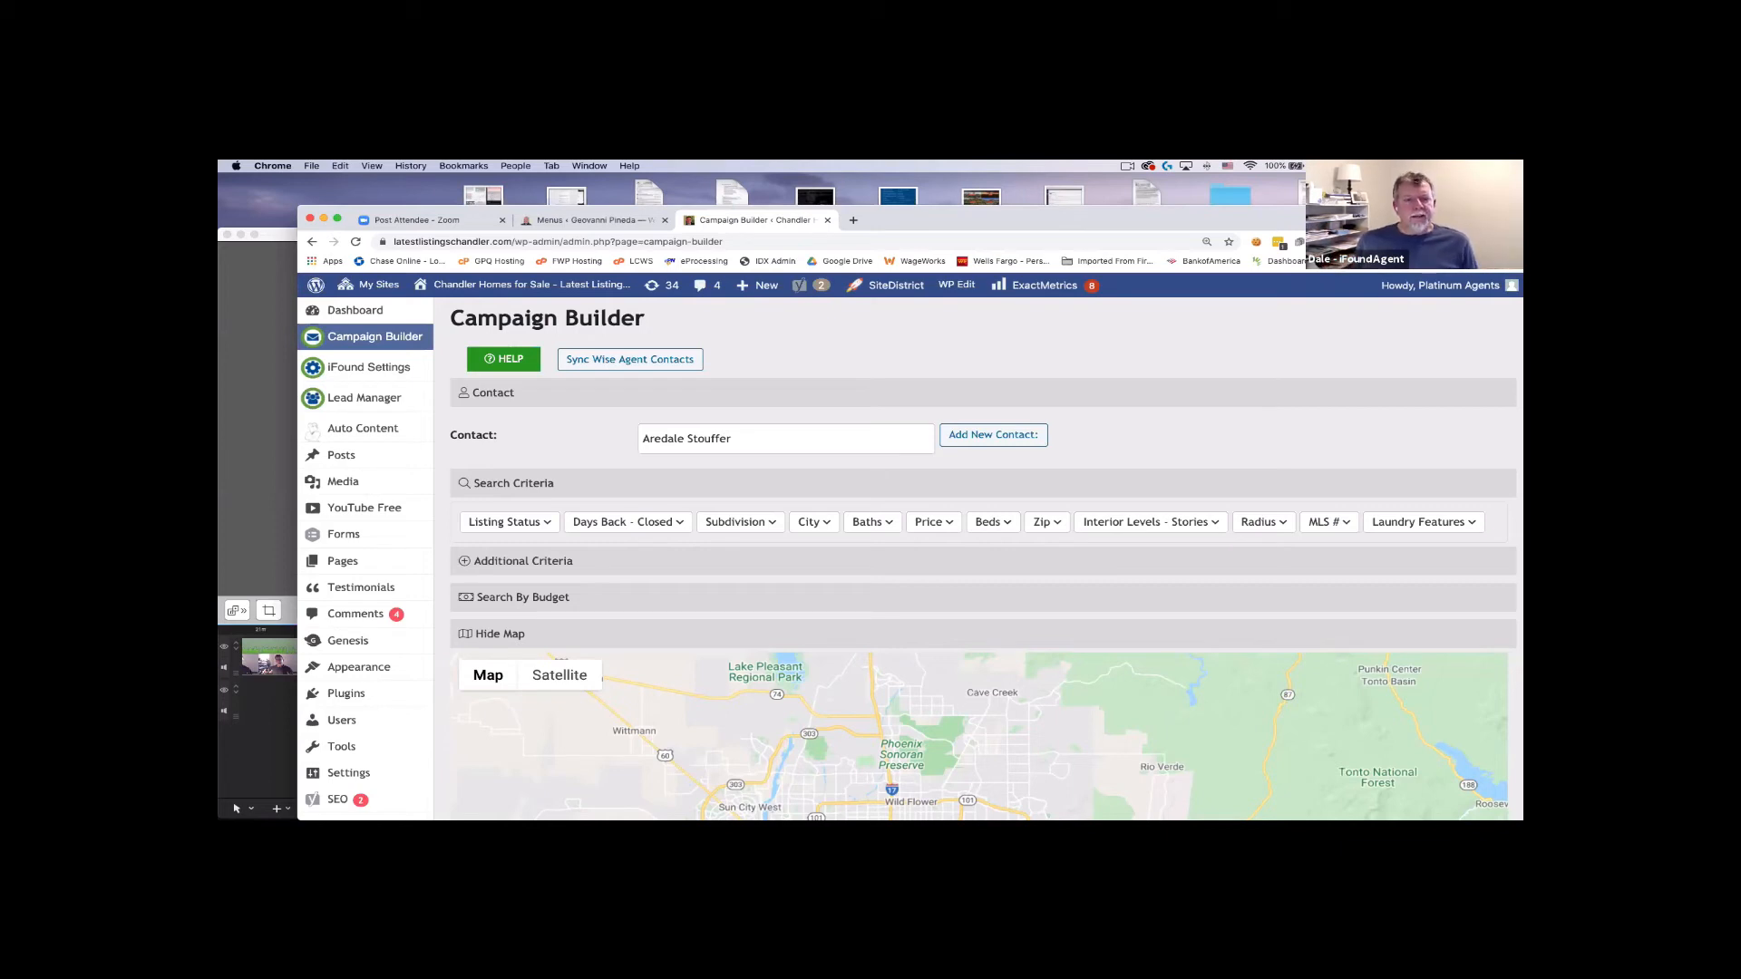
Scroll down to the search map and pan it to show Chandler and Queen Creek.
scroll(1014, 479, down, 4)
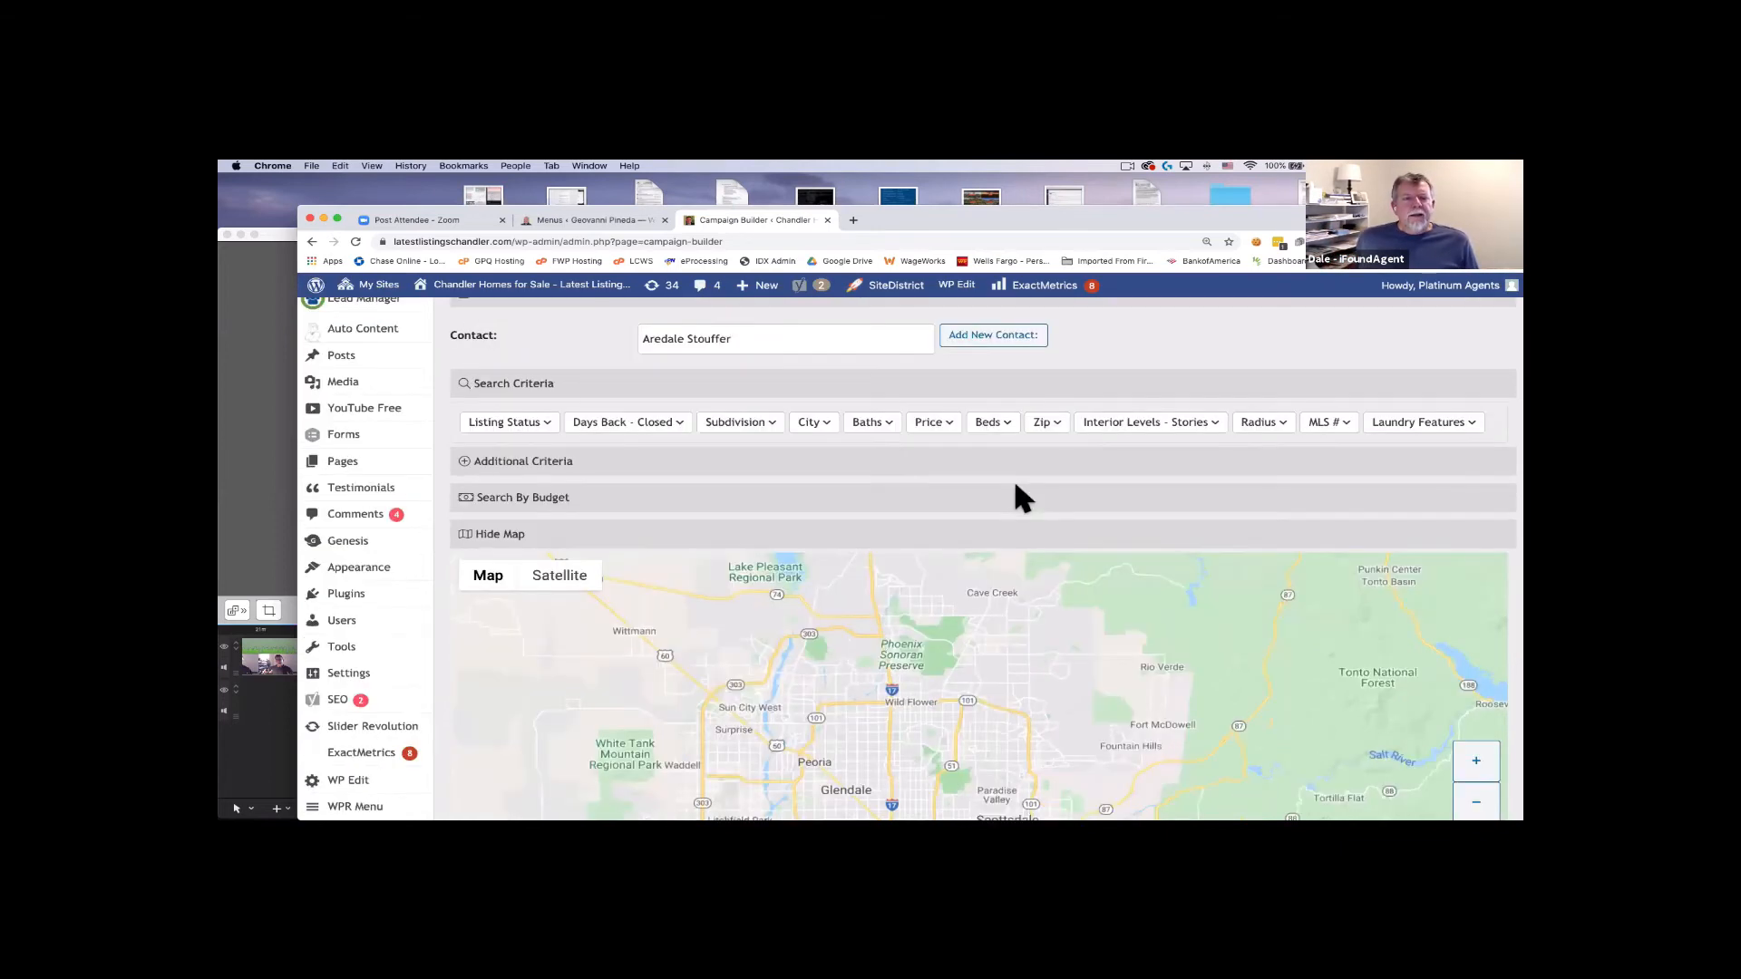
scroll(1012, 490, up, 2)
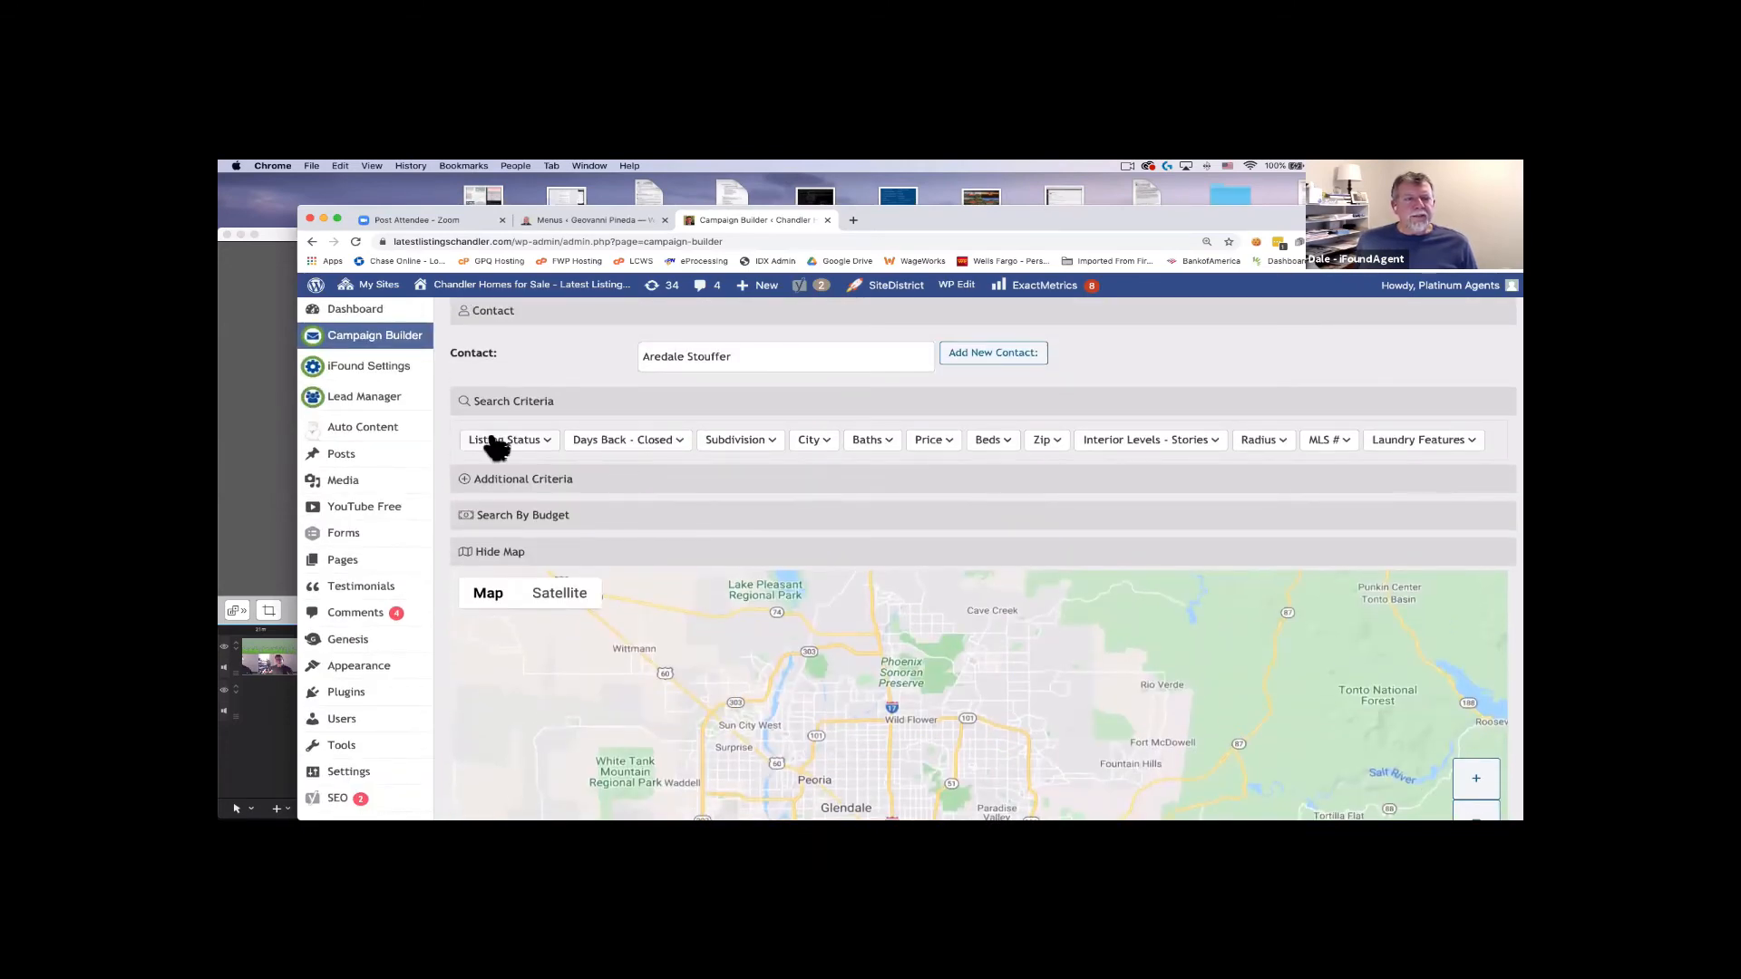
scroll(758, 459, down, 4)
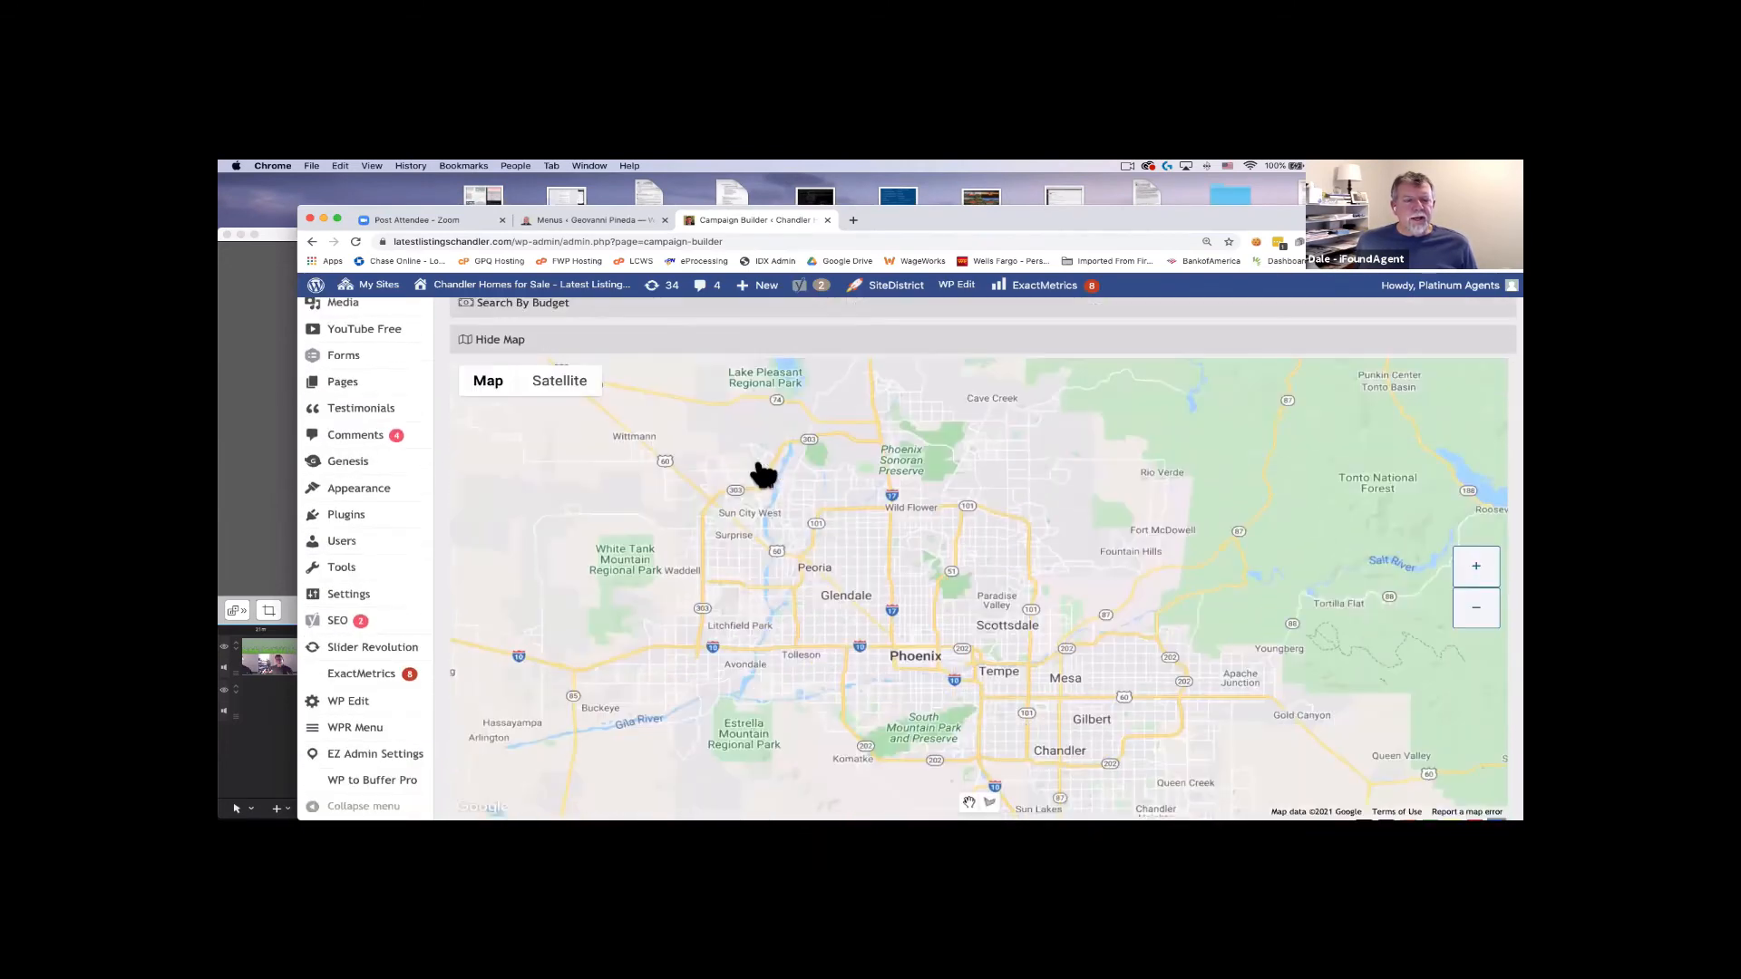
scroll(761, 473, down, 4)
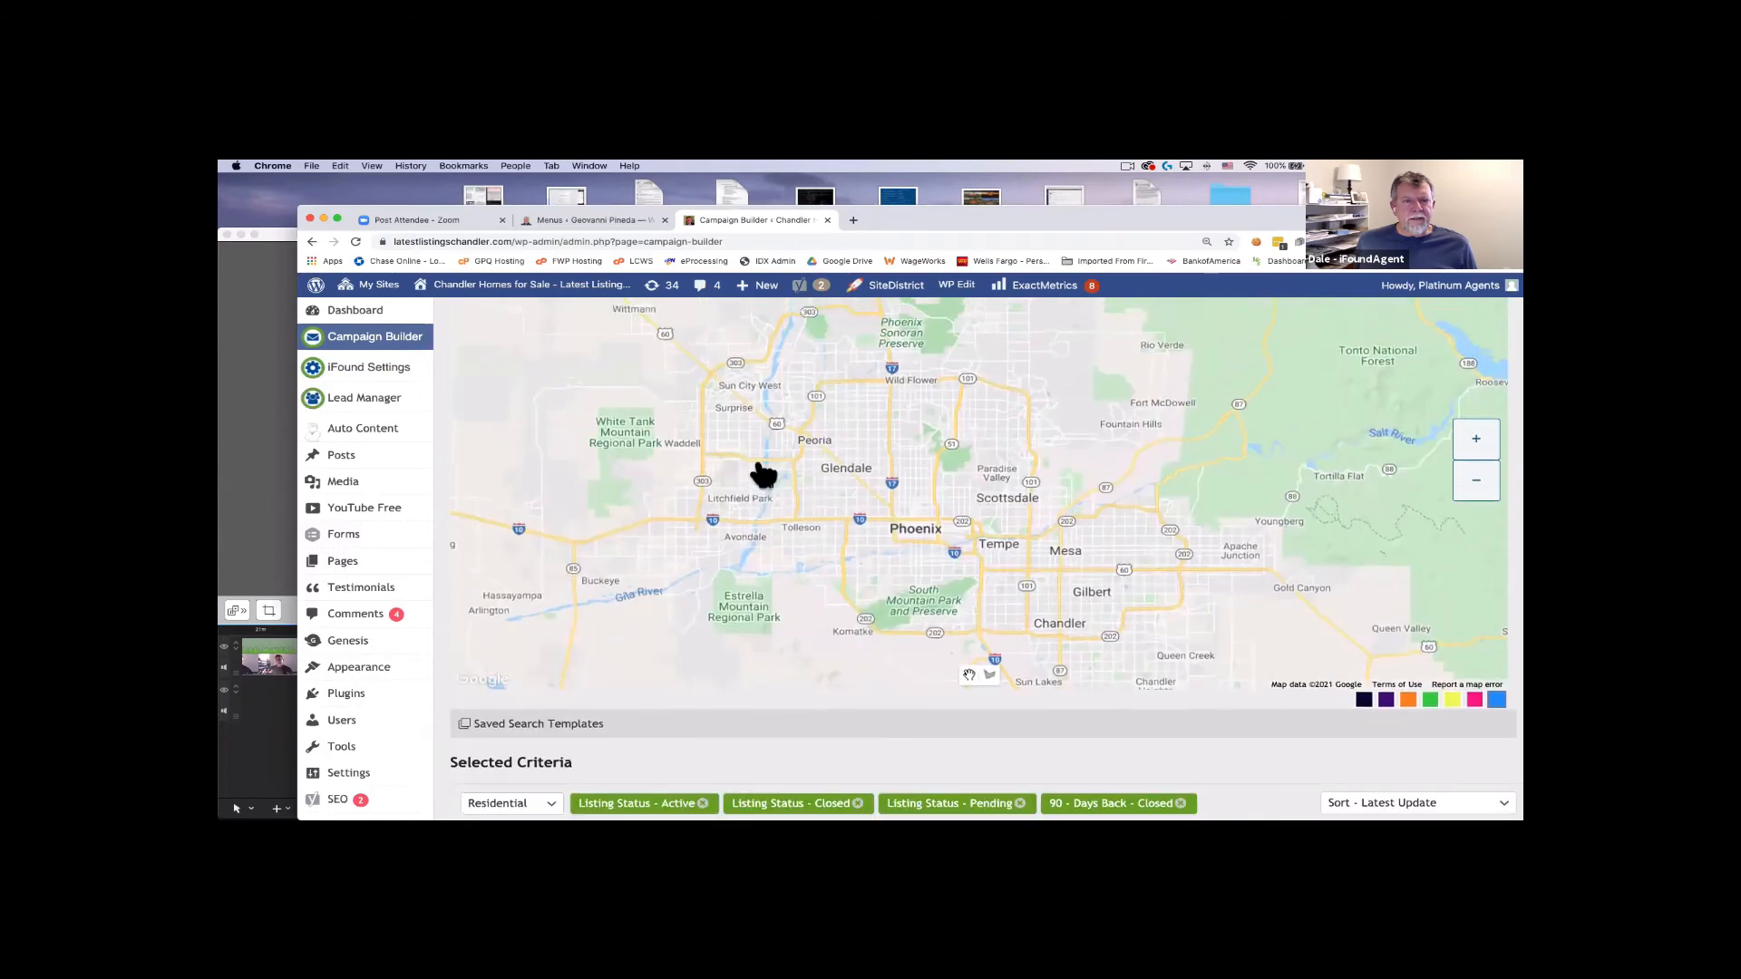
scroll(762, 472, down, 3)
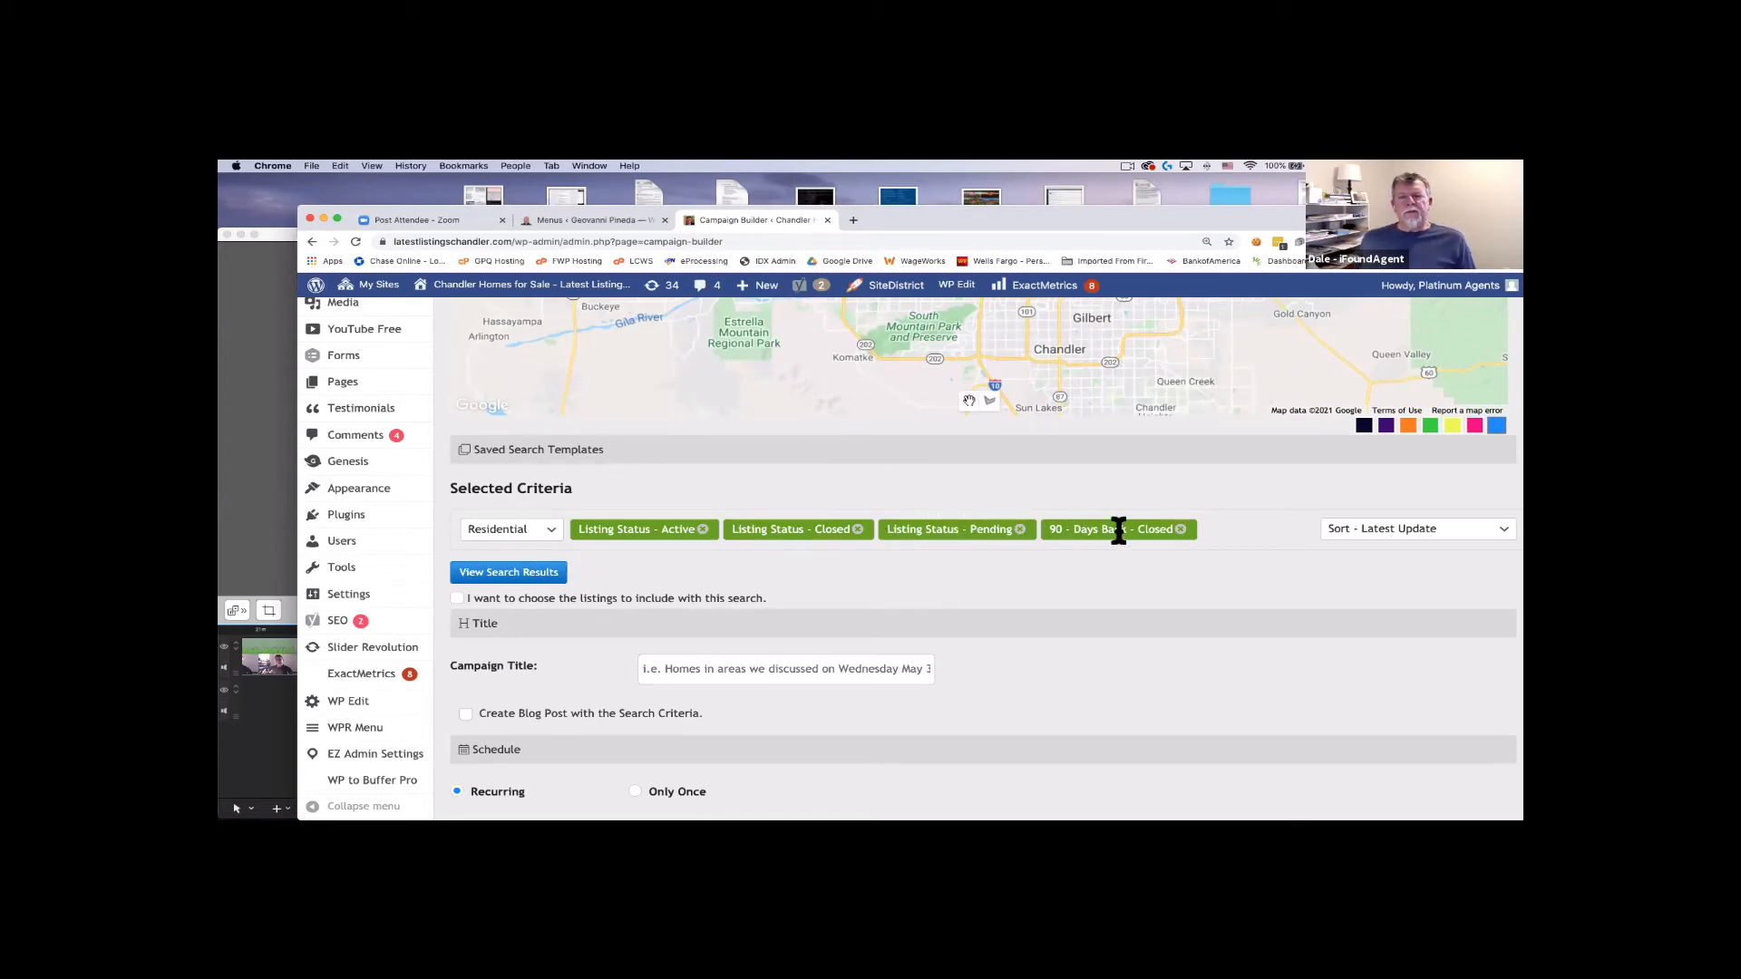
scroll(1119, 531, up, 10)
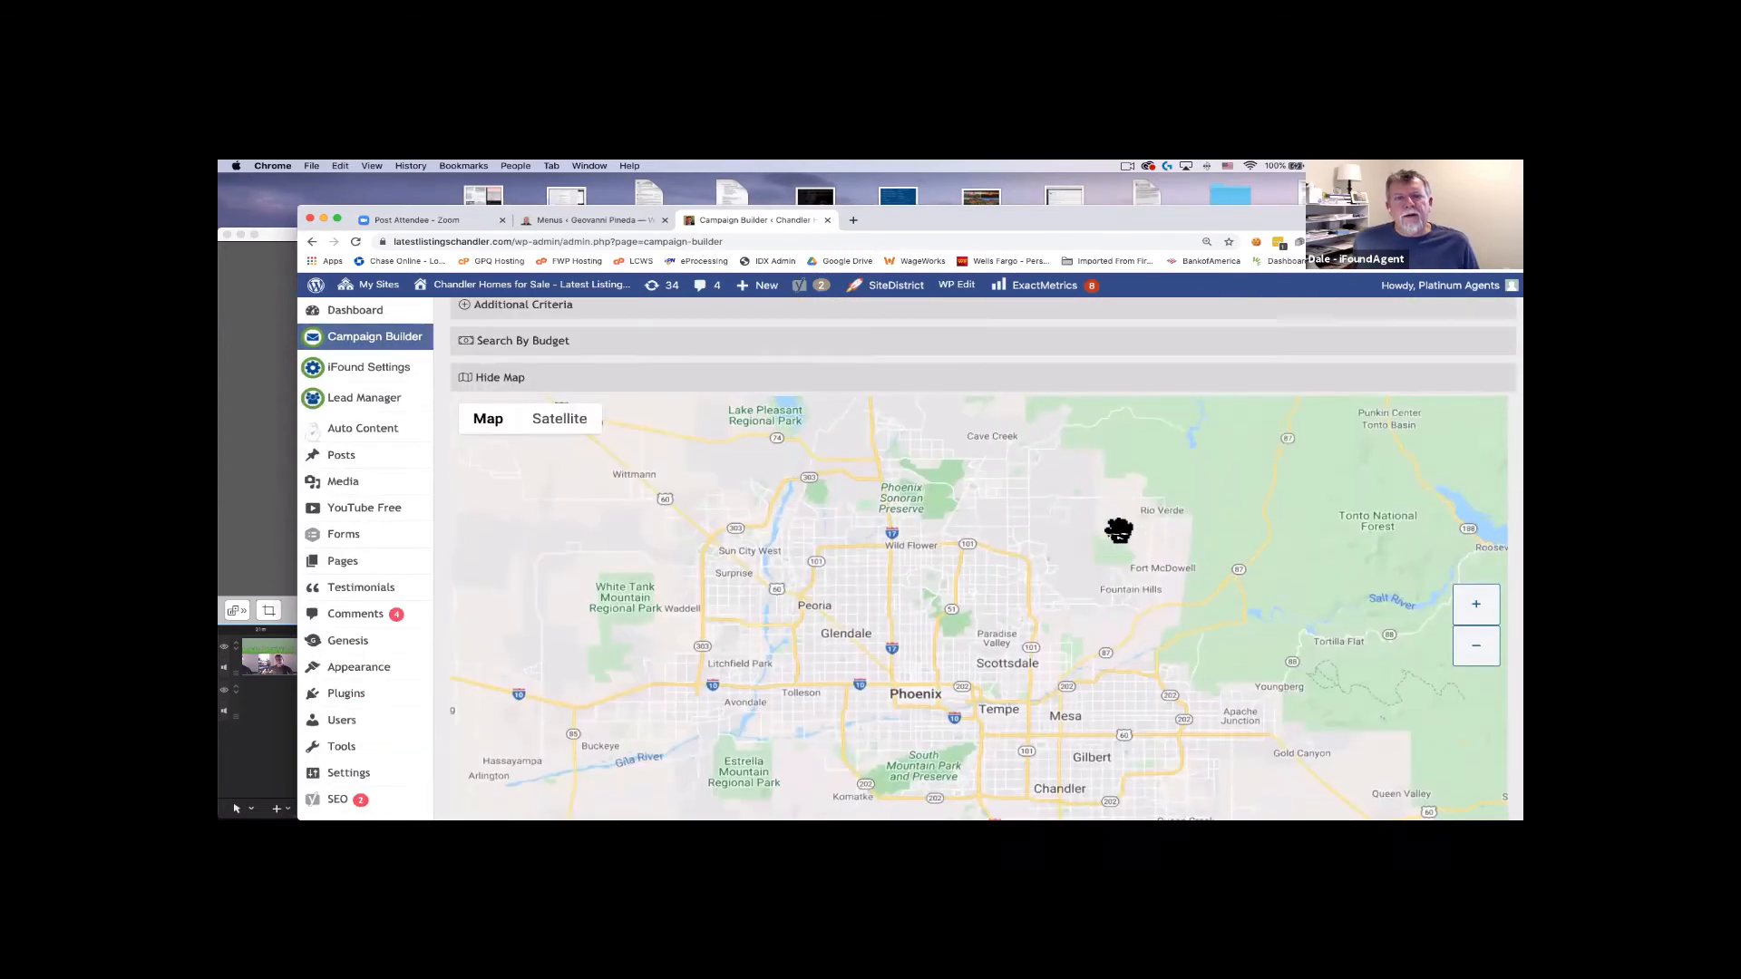
scroll(1119, 531, up, 2)
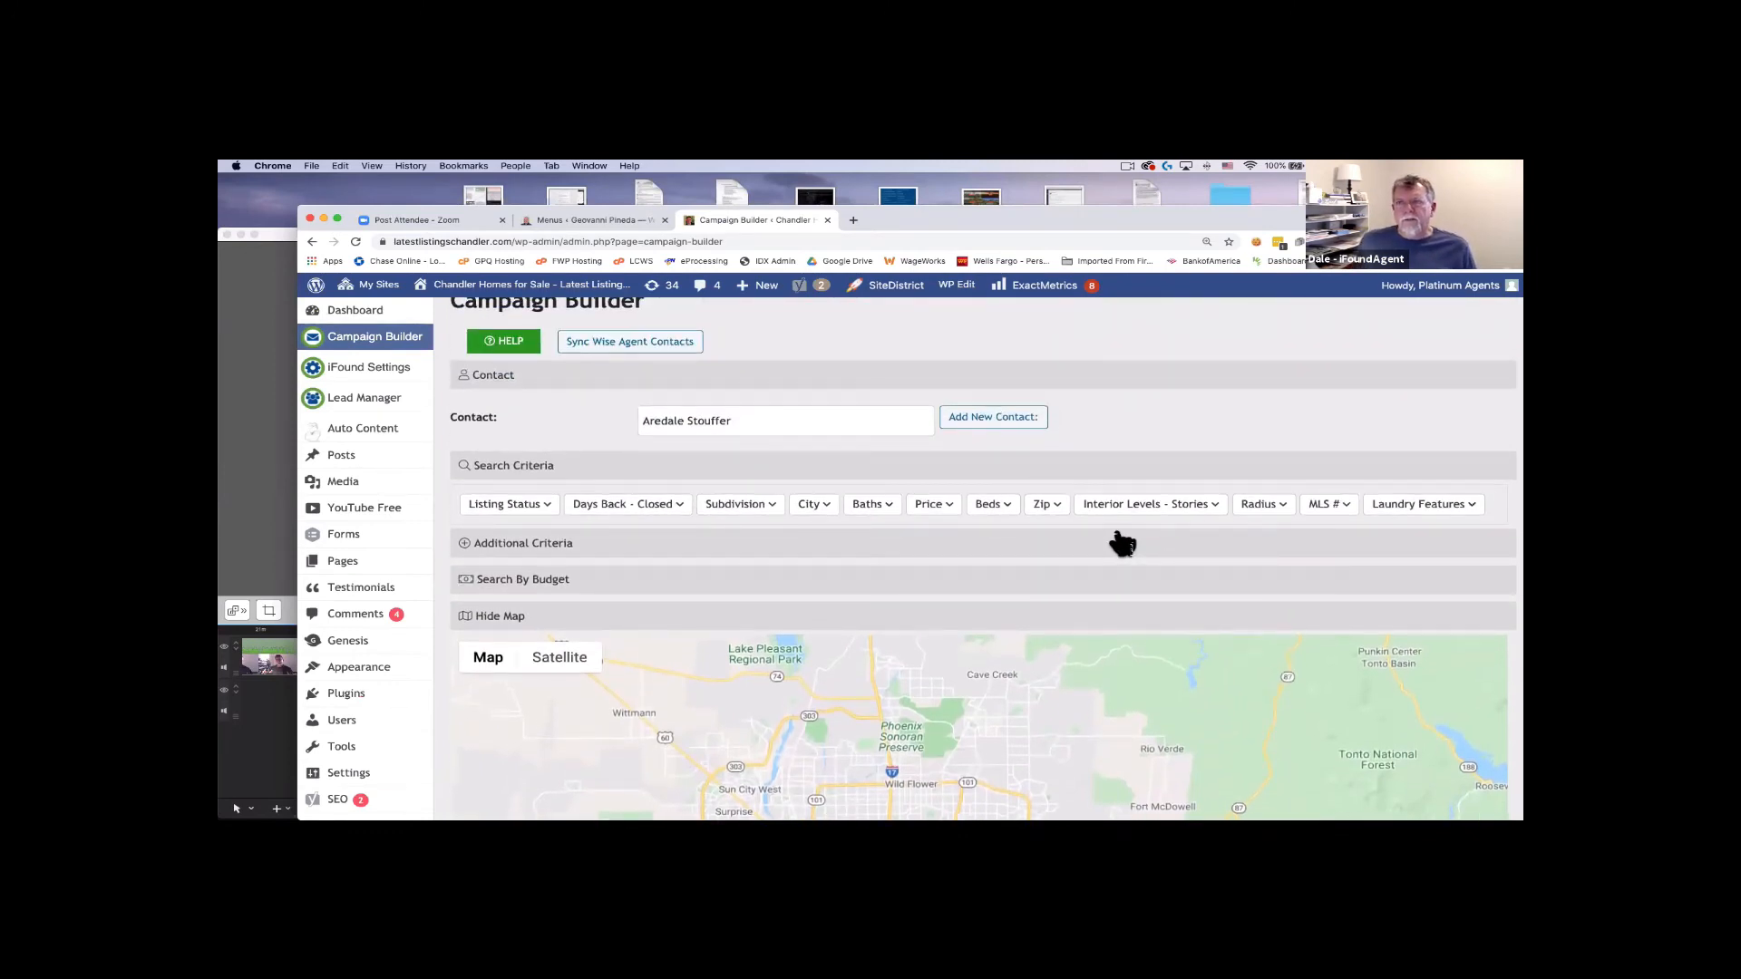
scroll(1123, 543, down, 1)
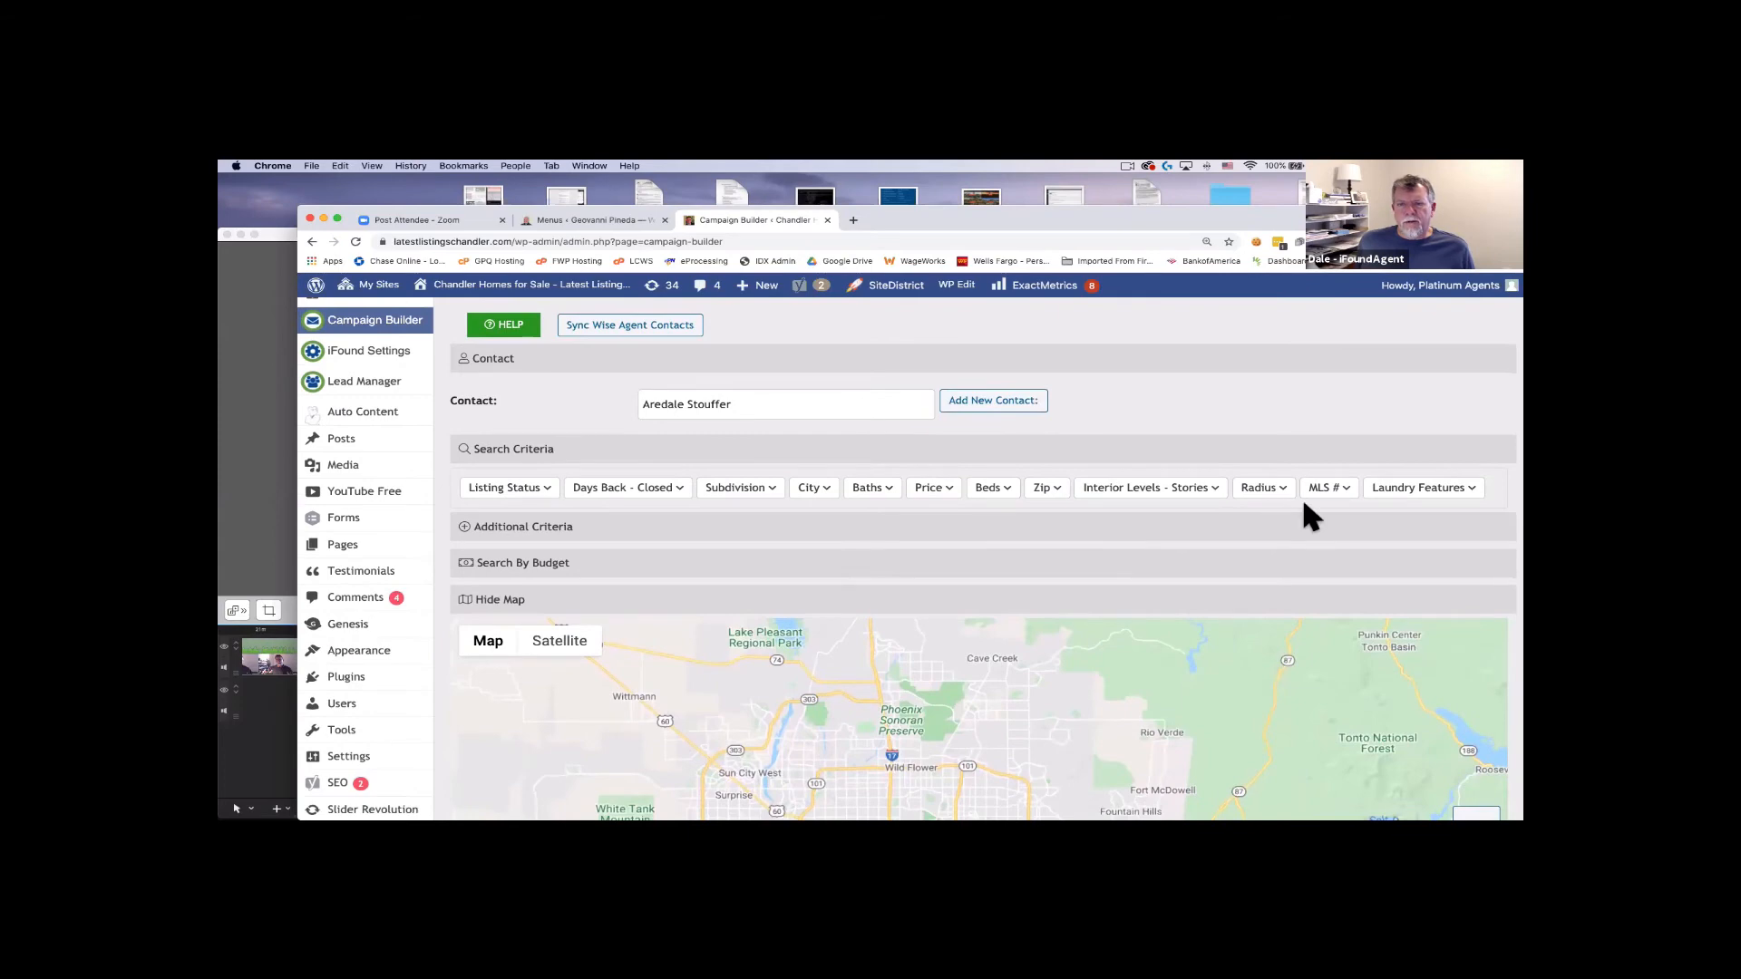
scroll(1302, 495, down, 5)
scroll(1070, 581, down, 10)
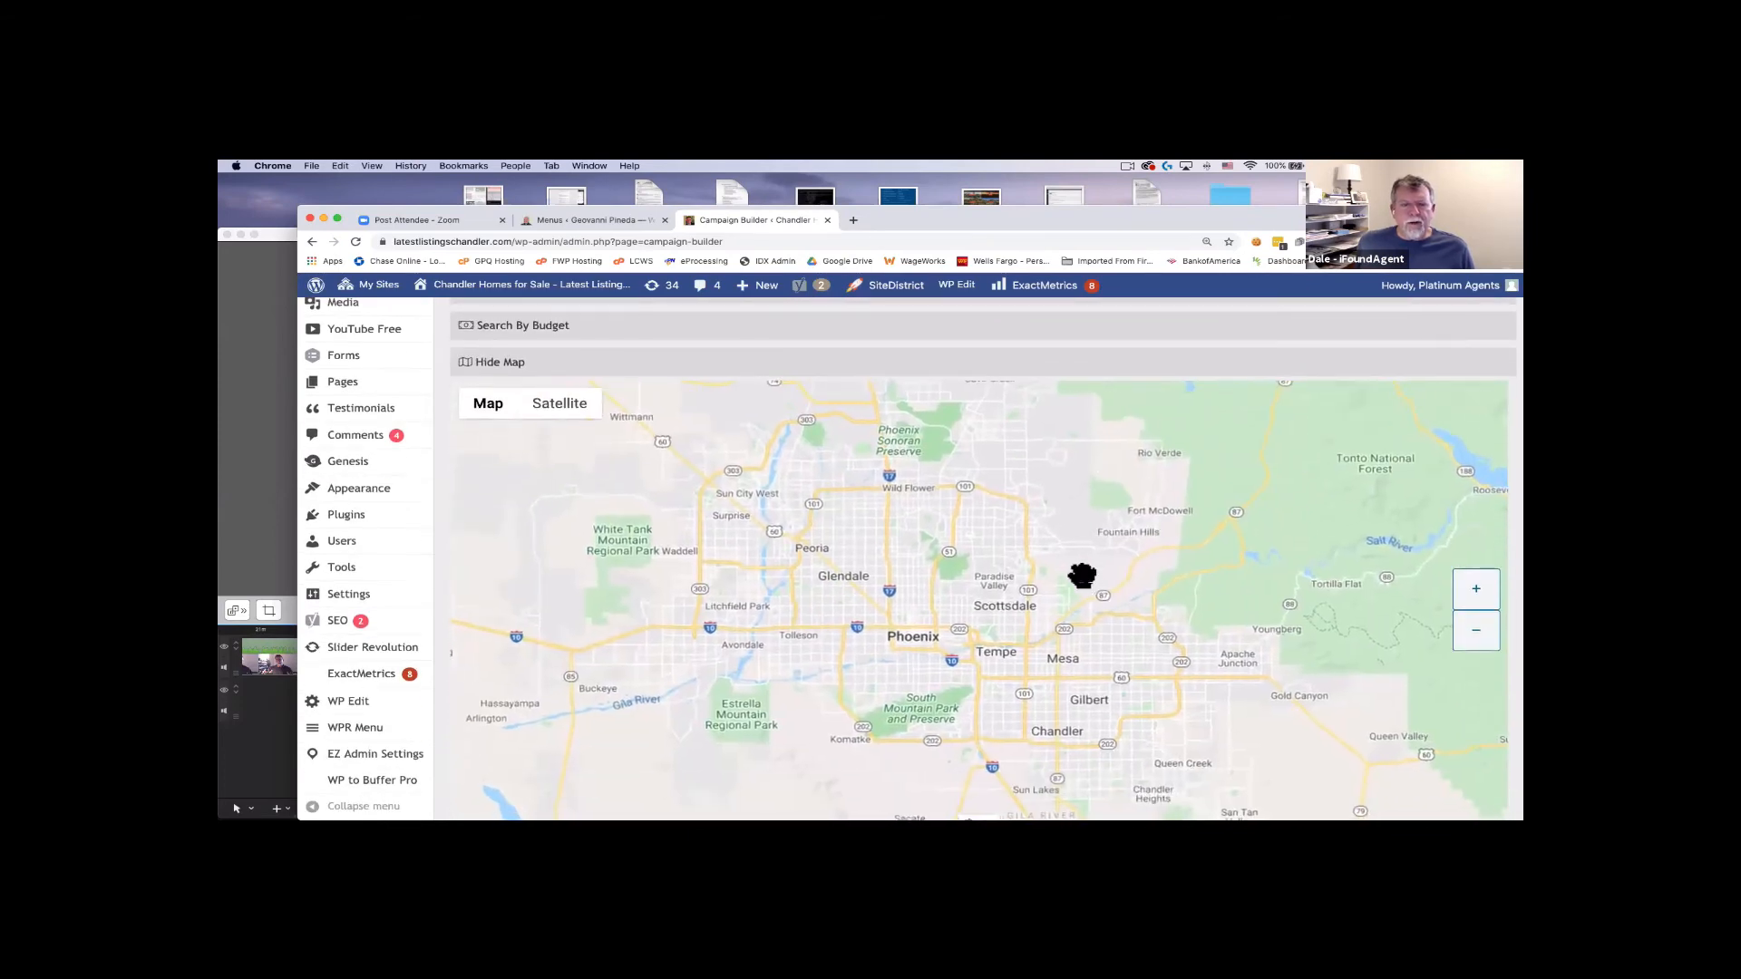
scroll(1133, 575, down, 3)
drag(1185, 575, 1107, 478)
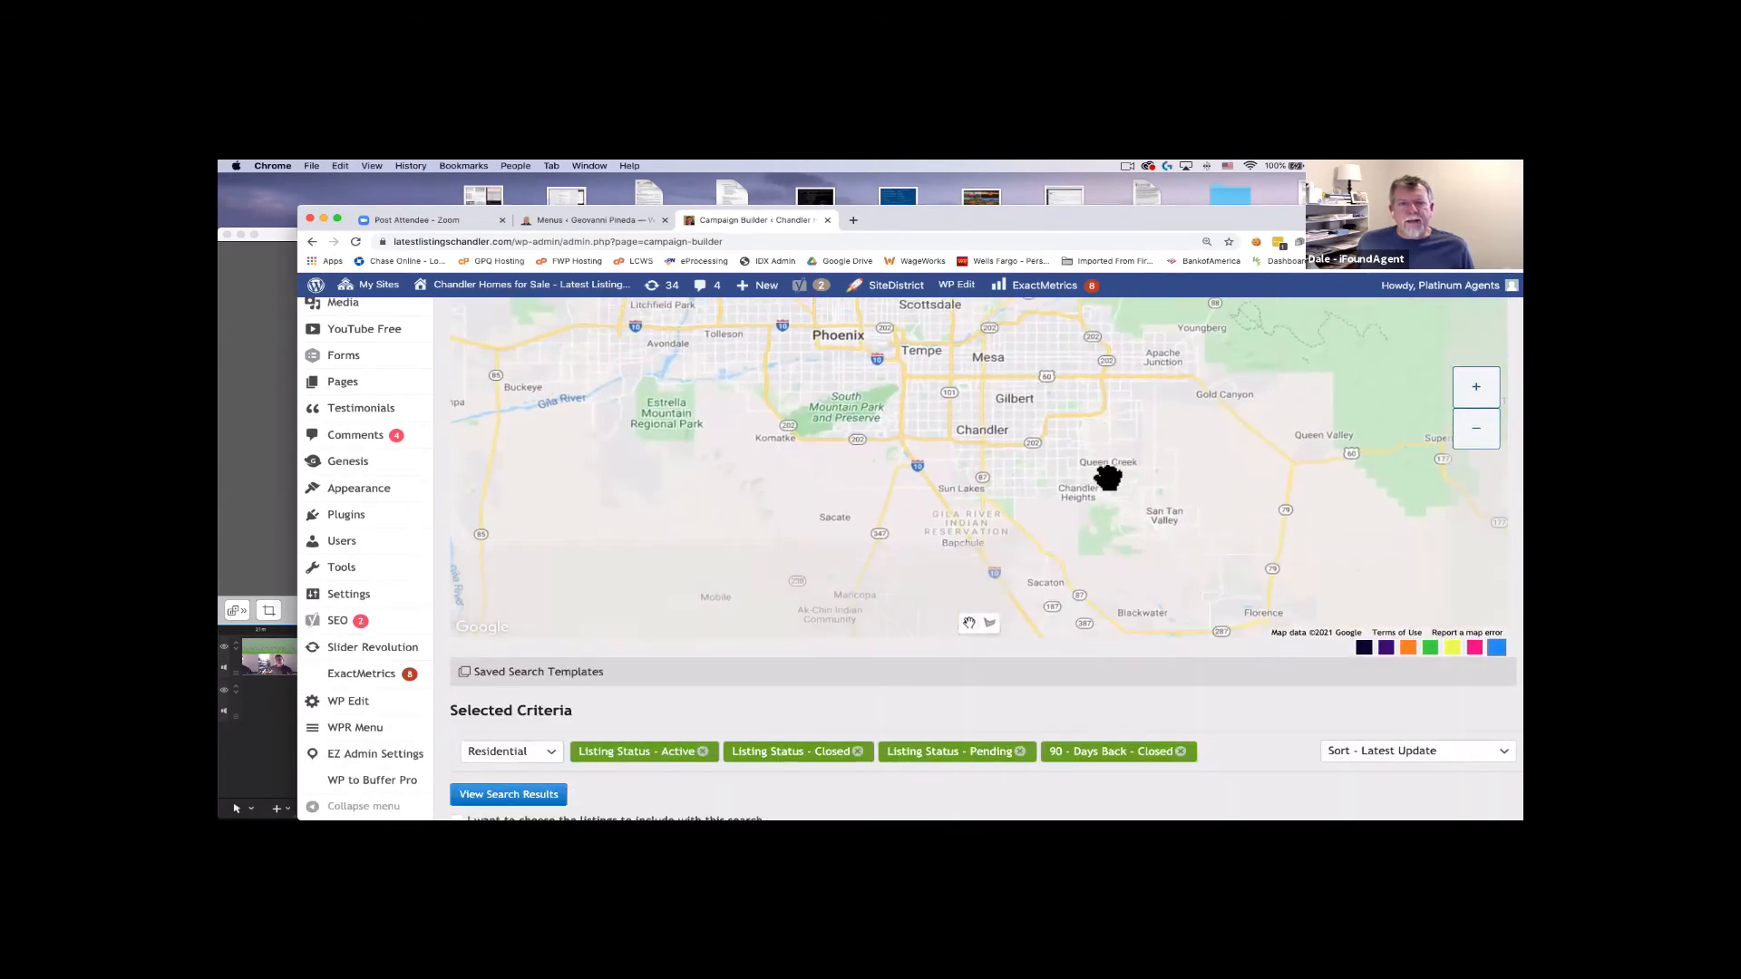
scroll(1114, 481, up, 2)
scroll(1119, 484, up, 2)
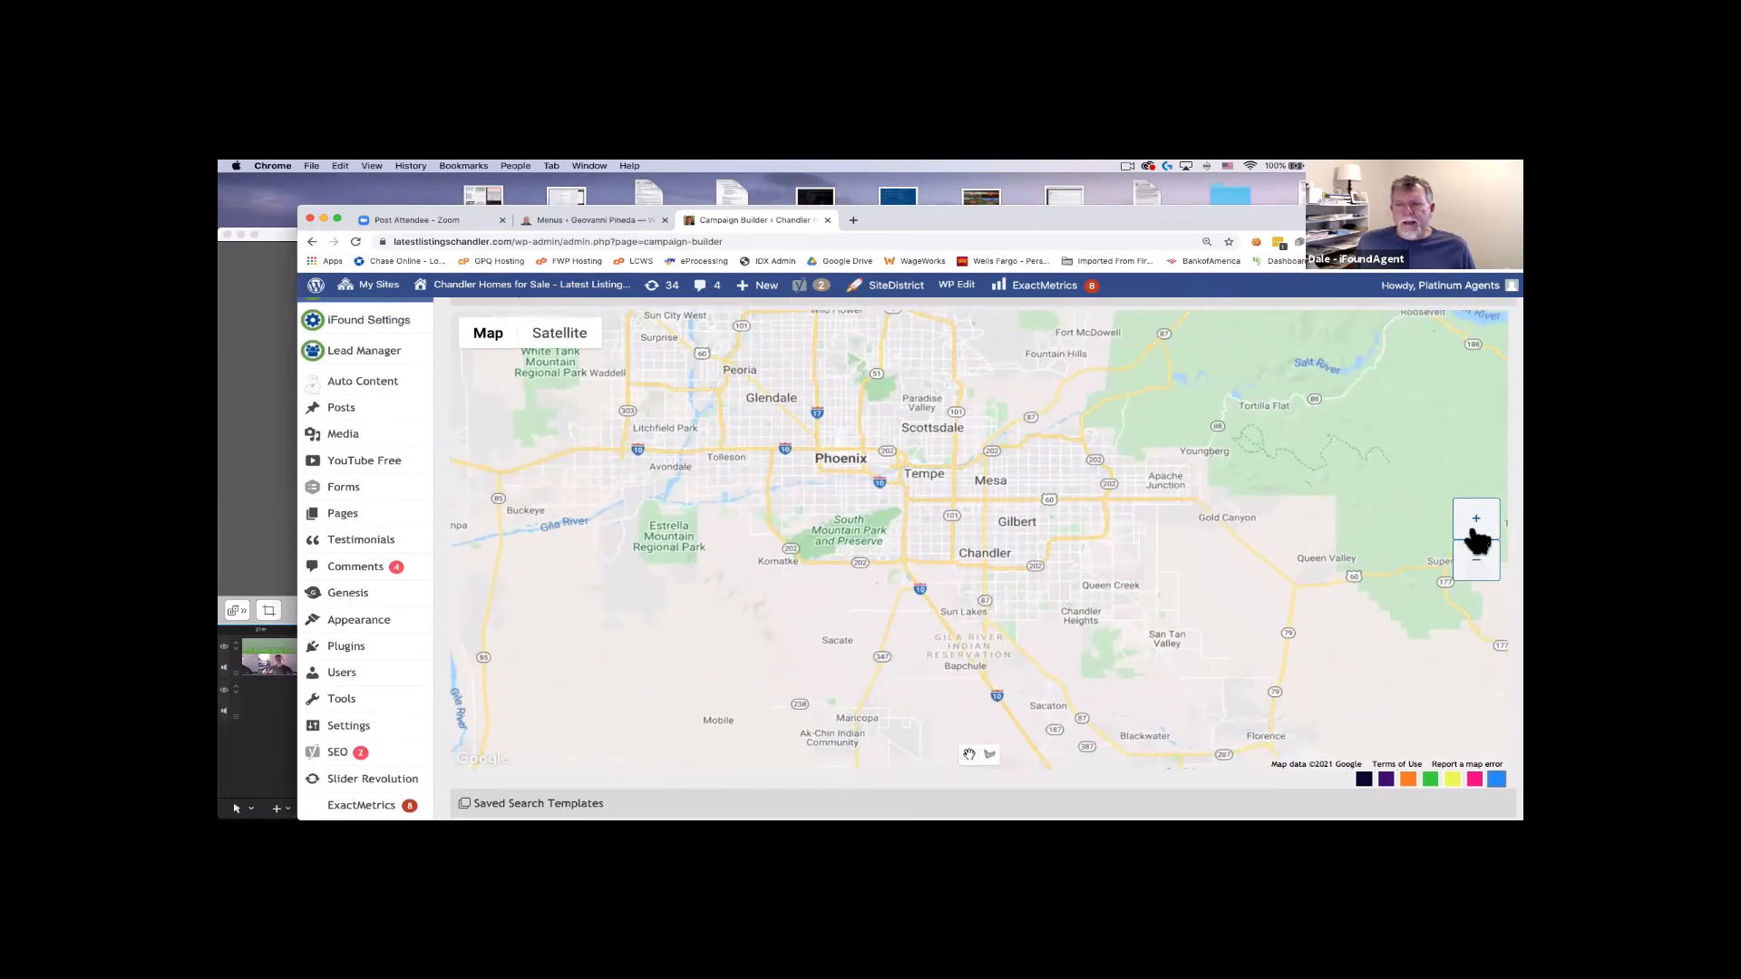
Zoom the map to street level around S Priest Dr and W Ray Rd and enable polygon drawing.
click(1474, 520)
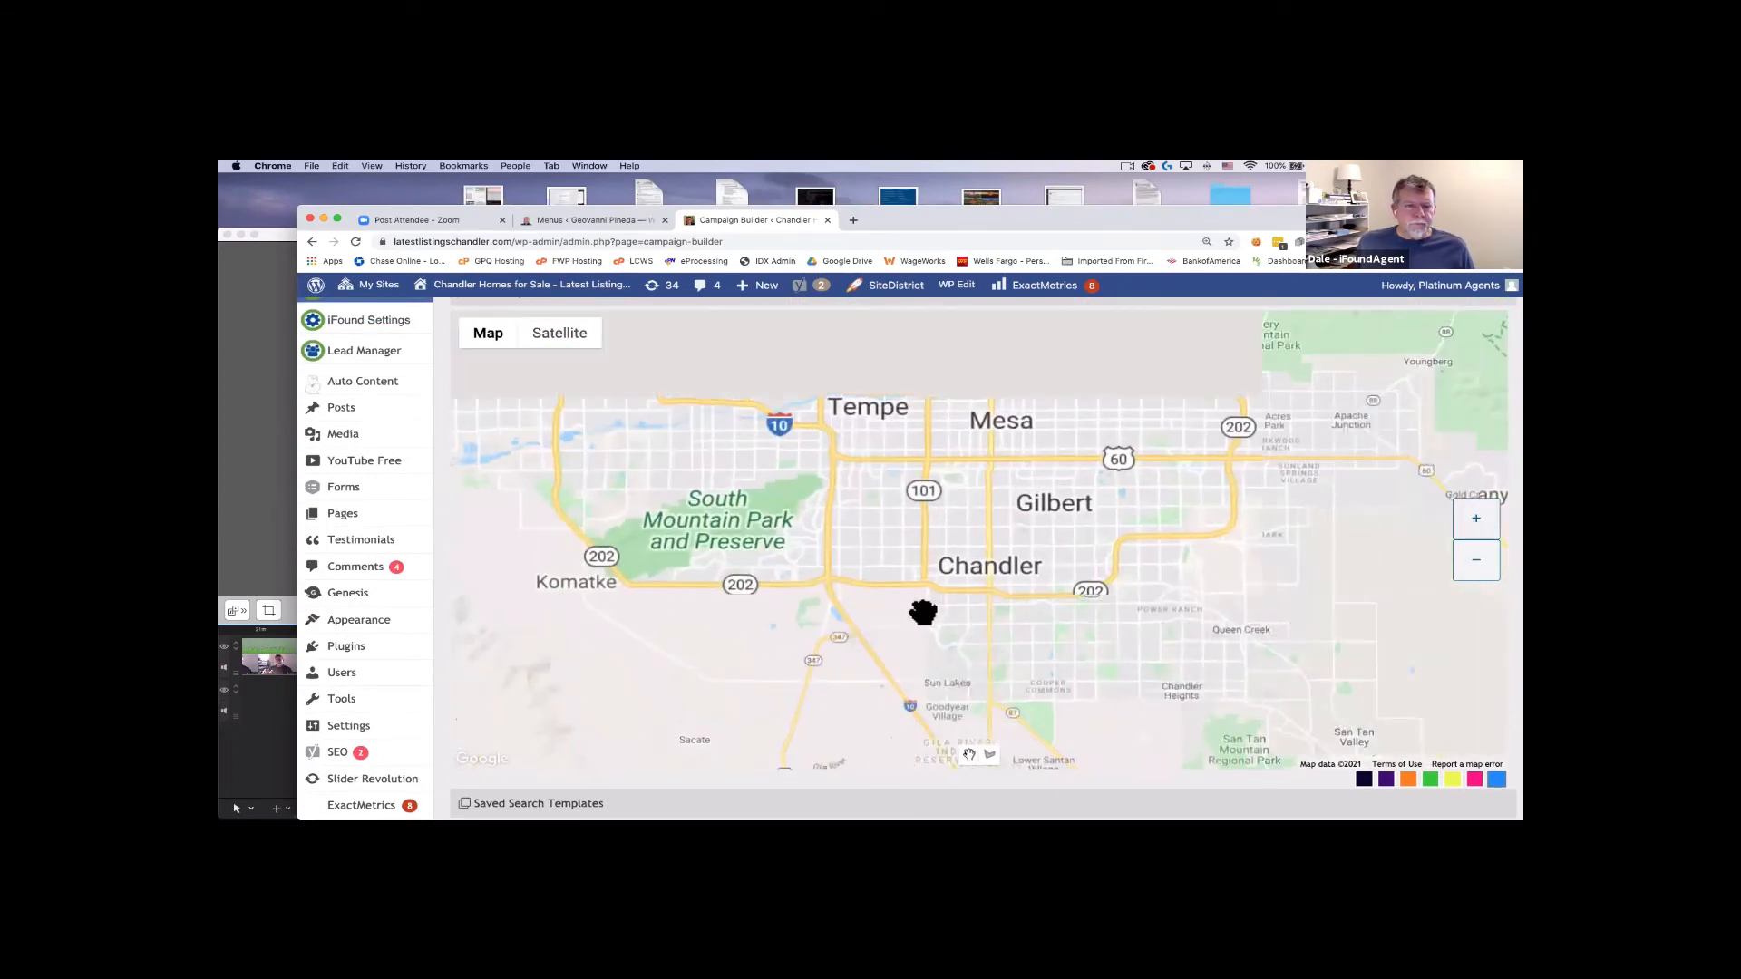
double_click(975, 553)
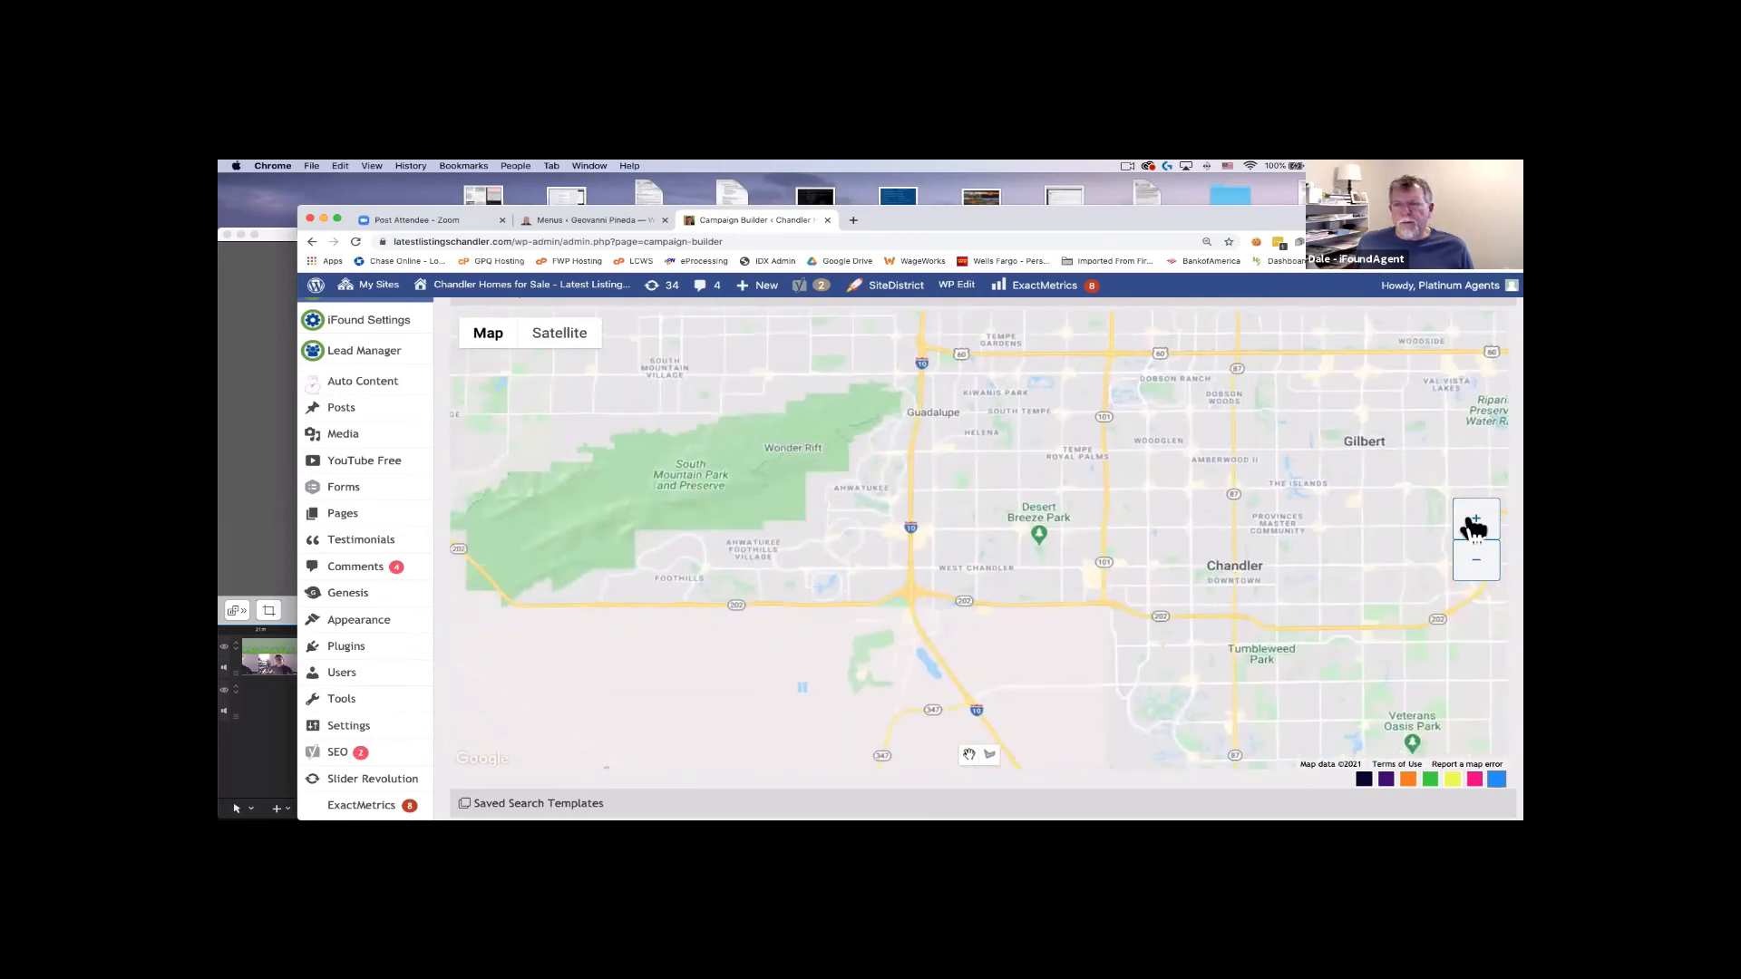
click(1473, 524)
click(1473, 524)
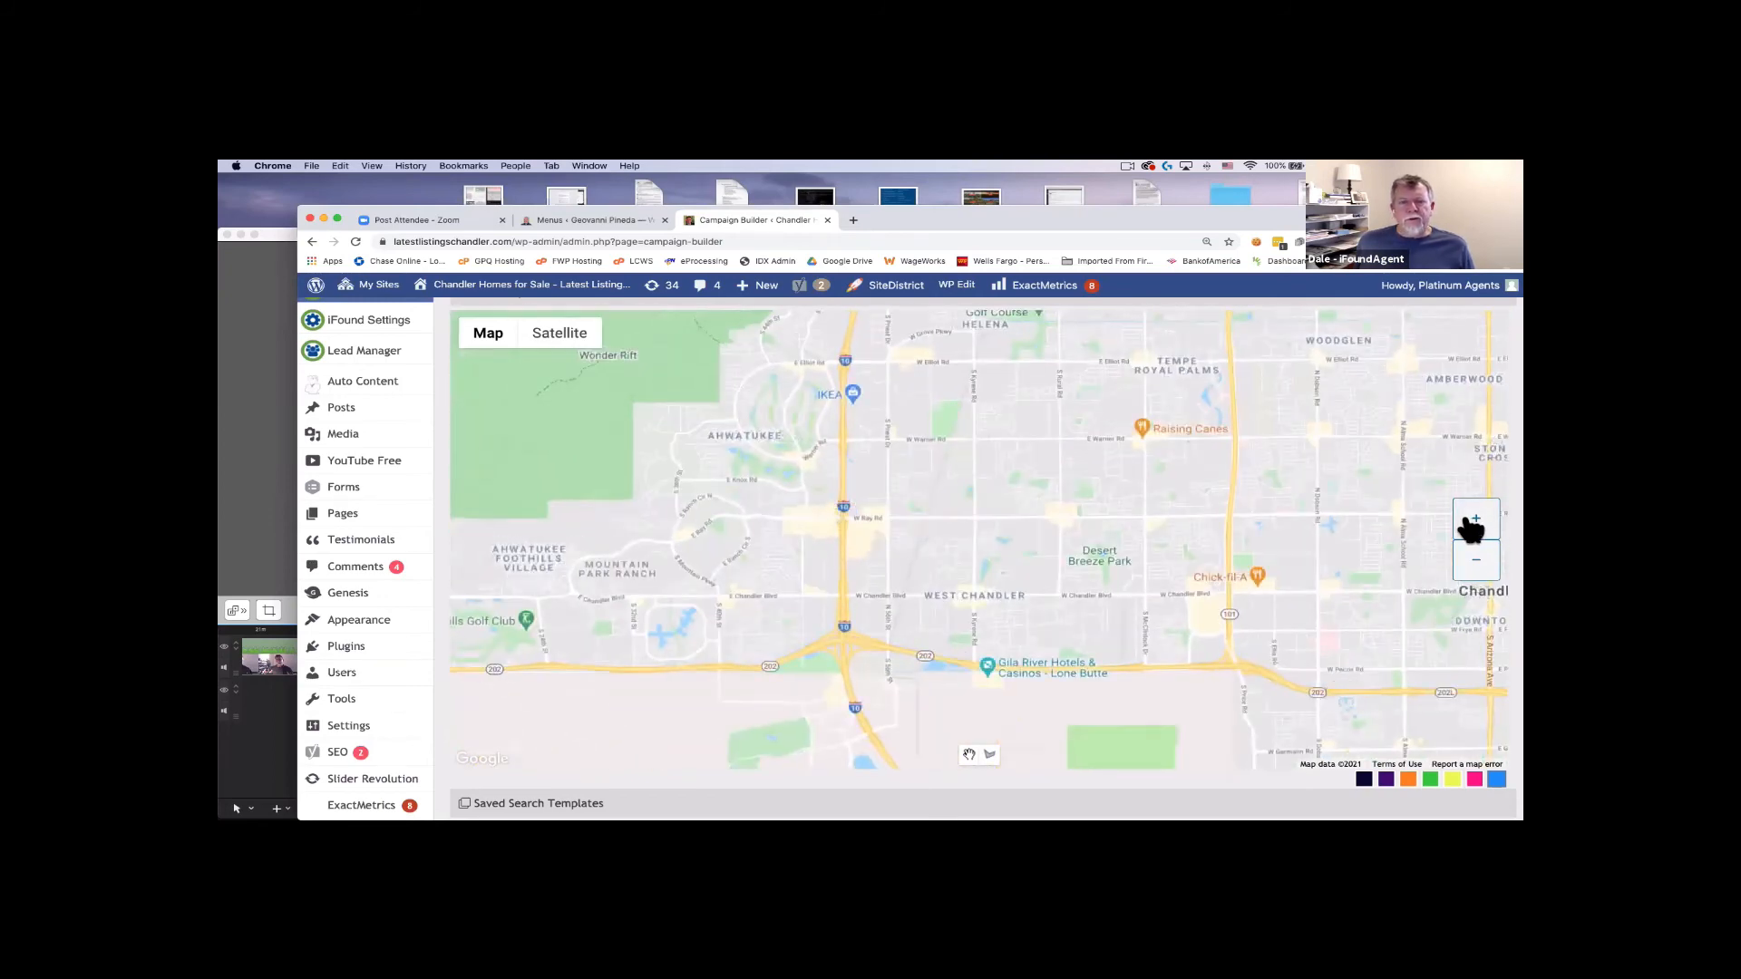
drag(1049, 668, 1100, 602)
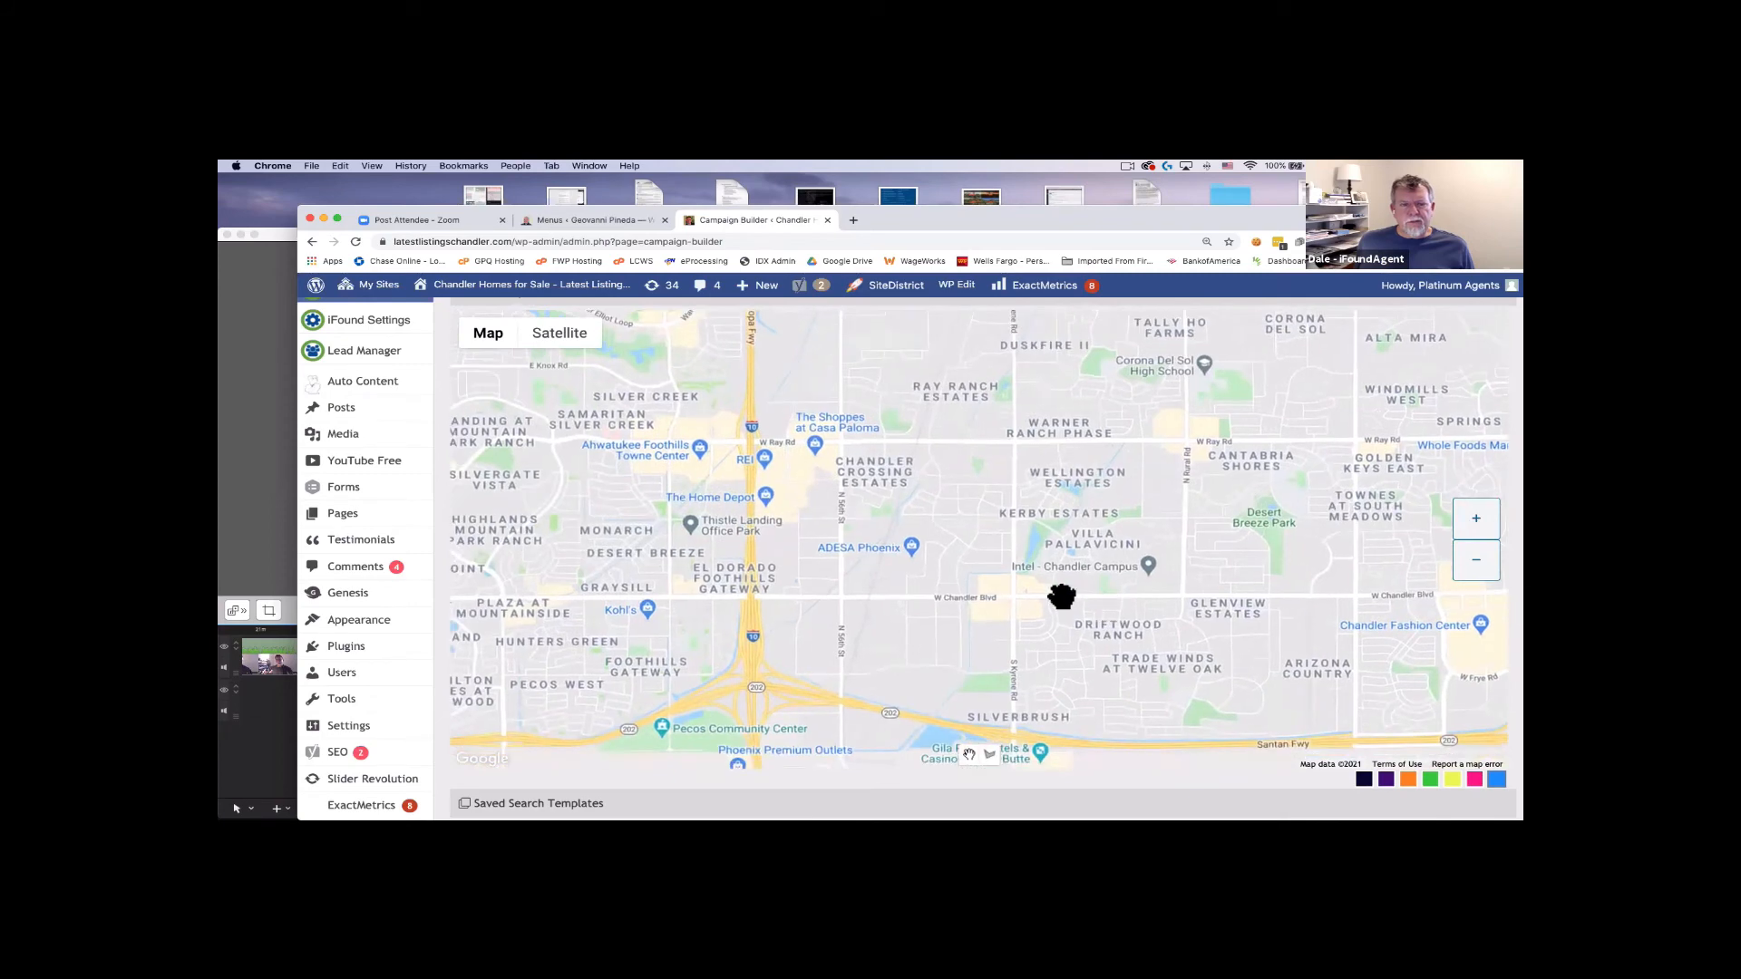
drag(1080, 525, 1049, 680)
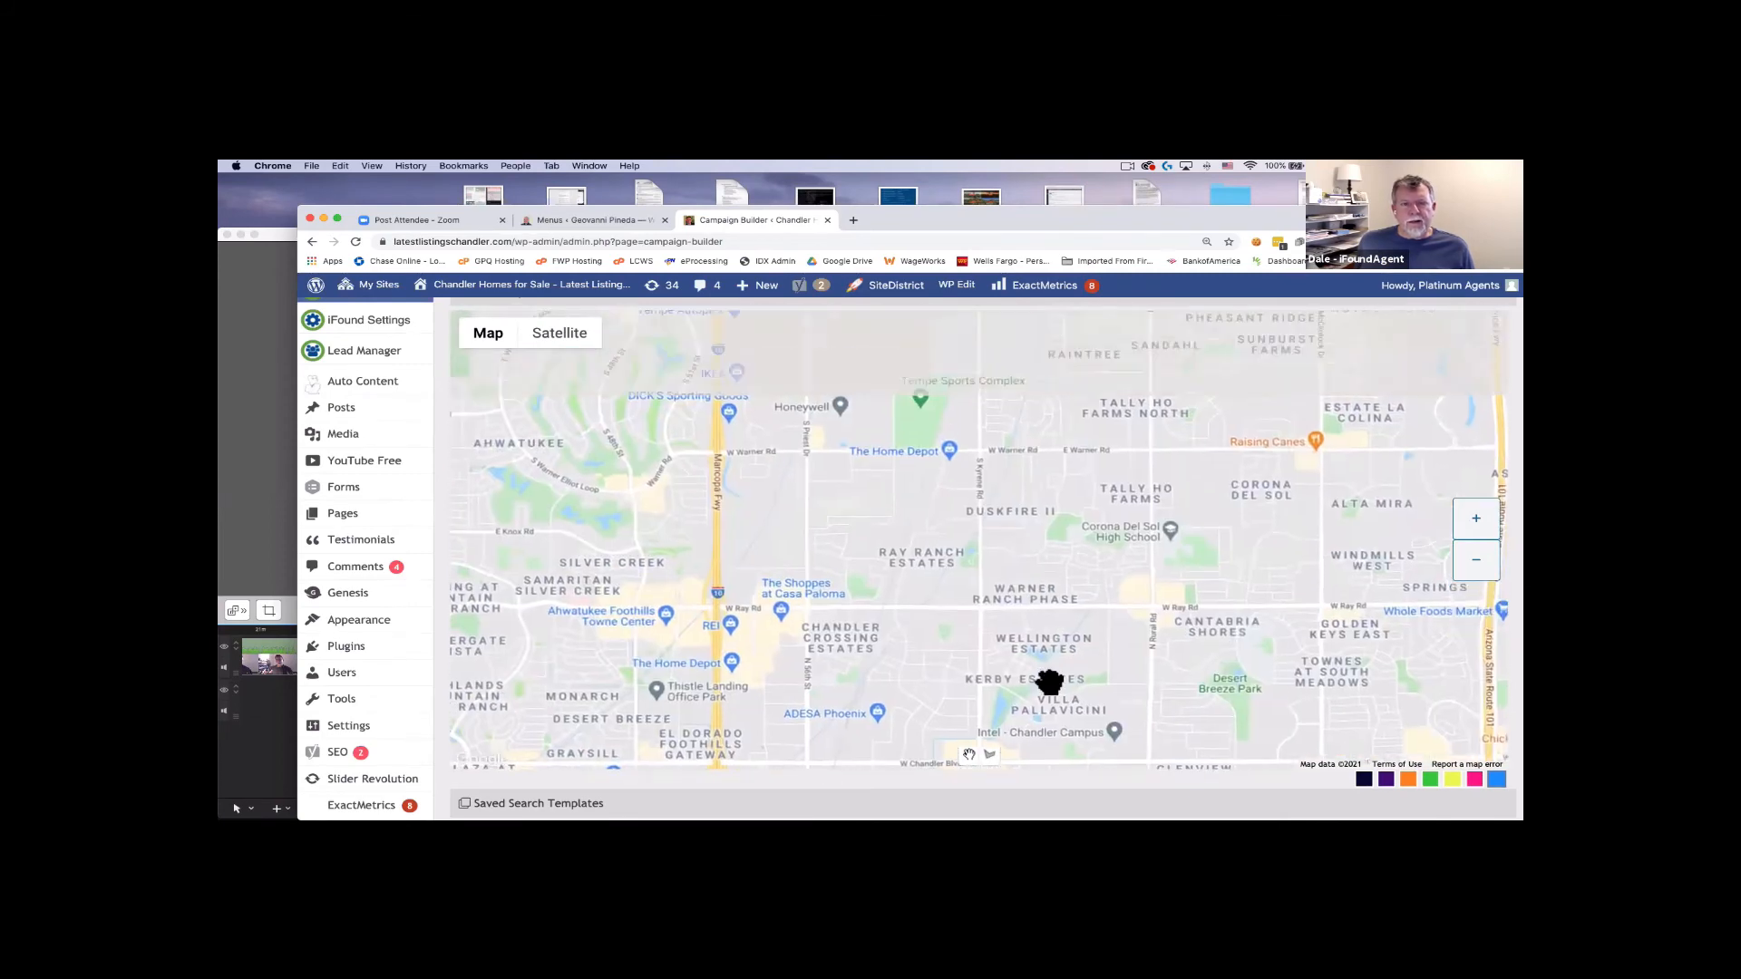
click(1475, 523)
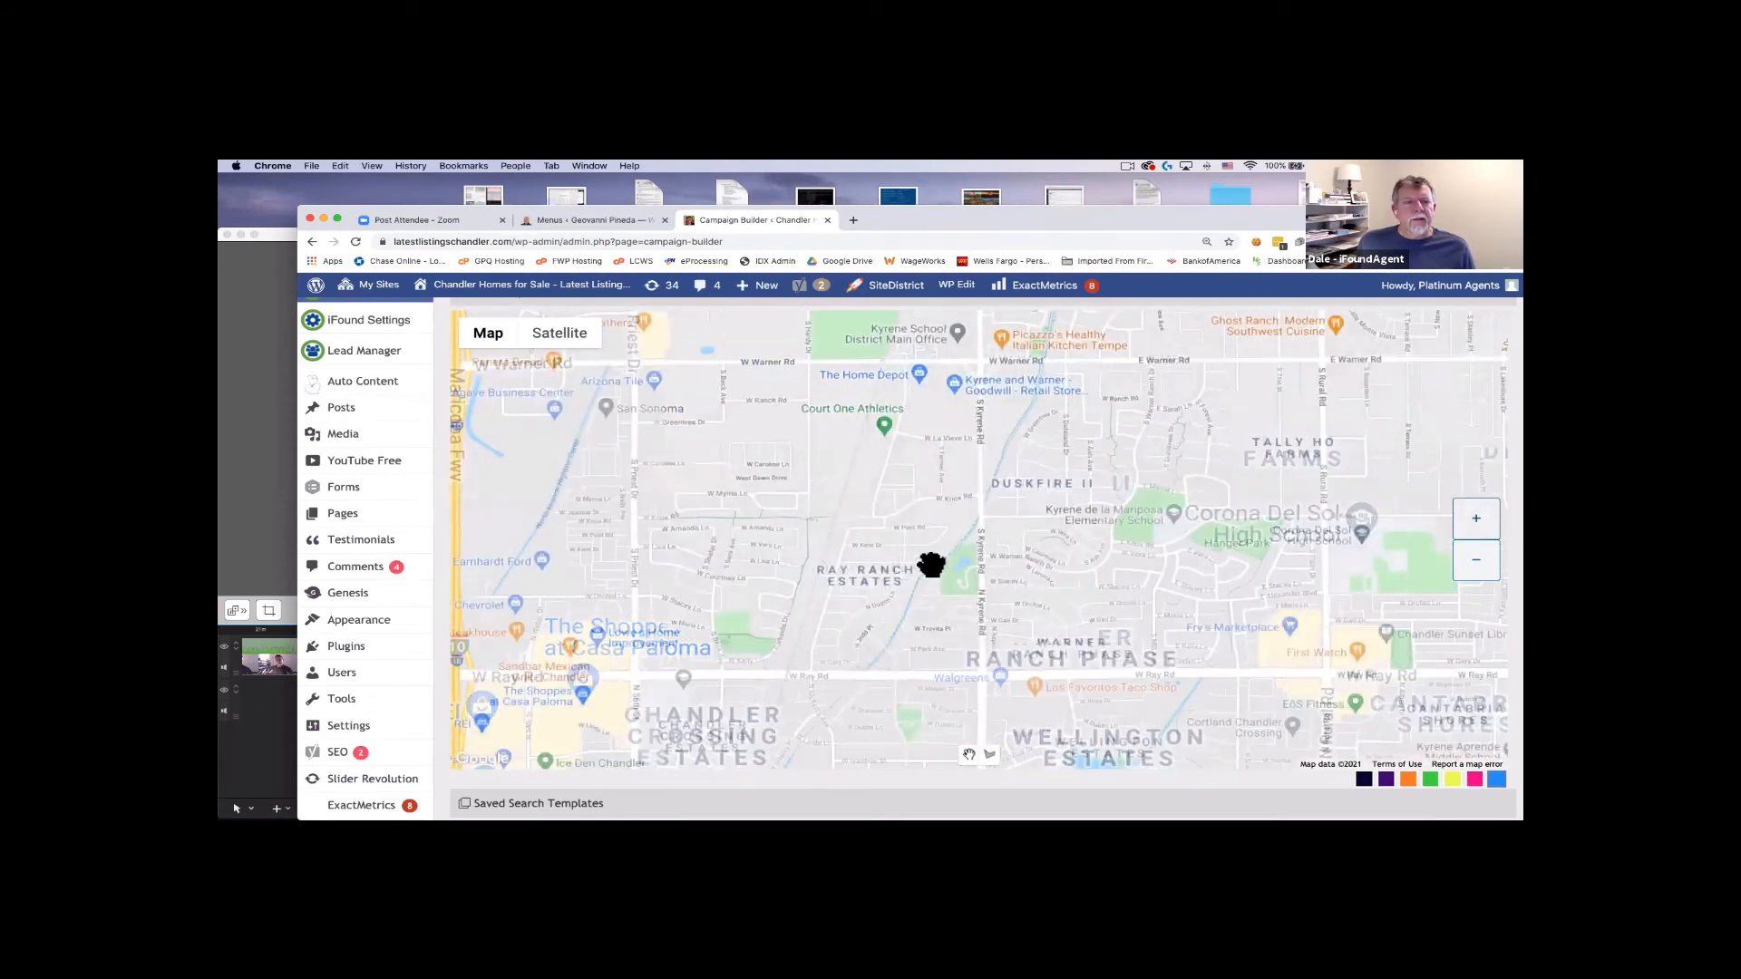
drag(932, 563, 1137, 566)
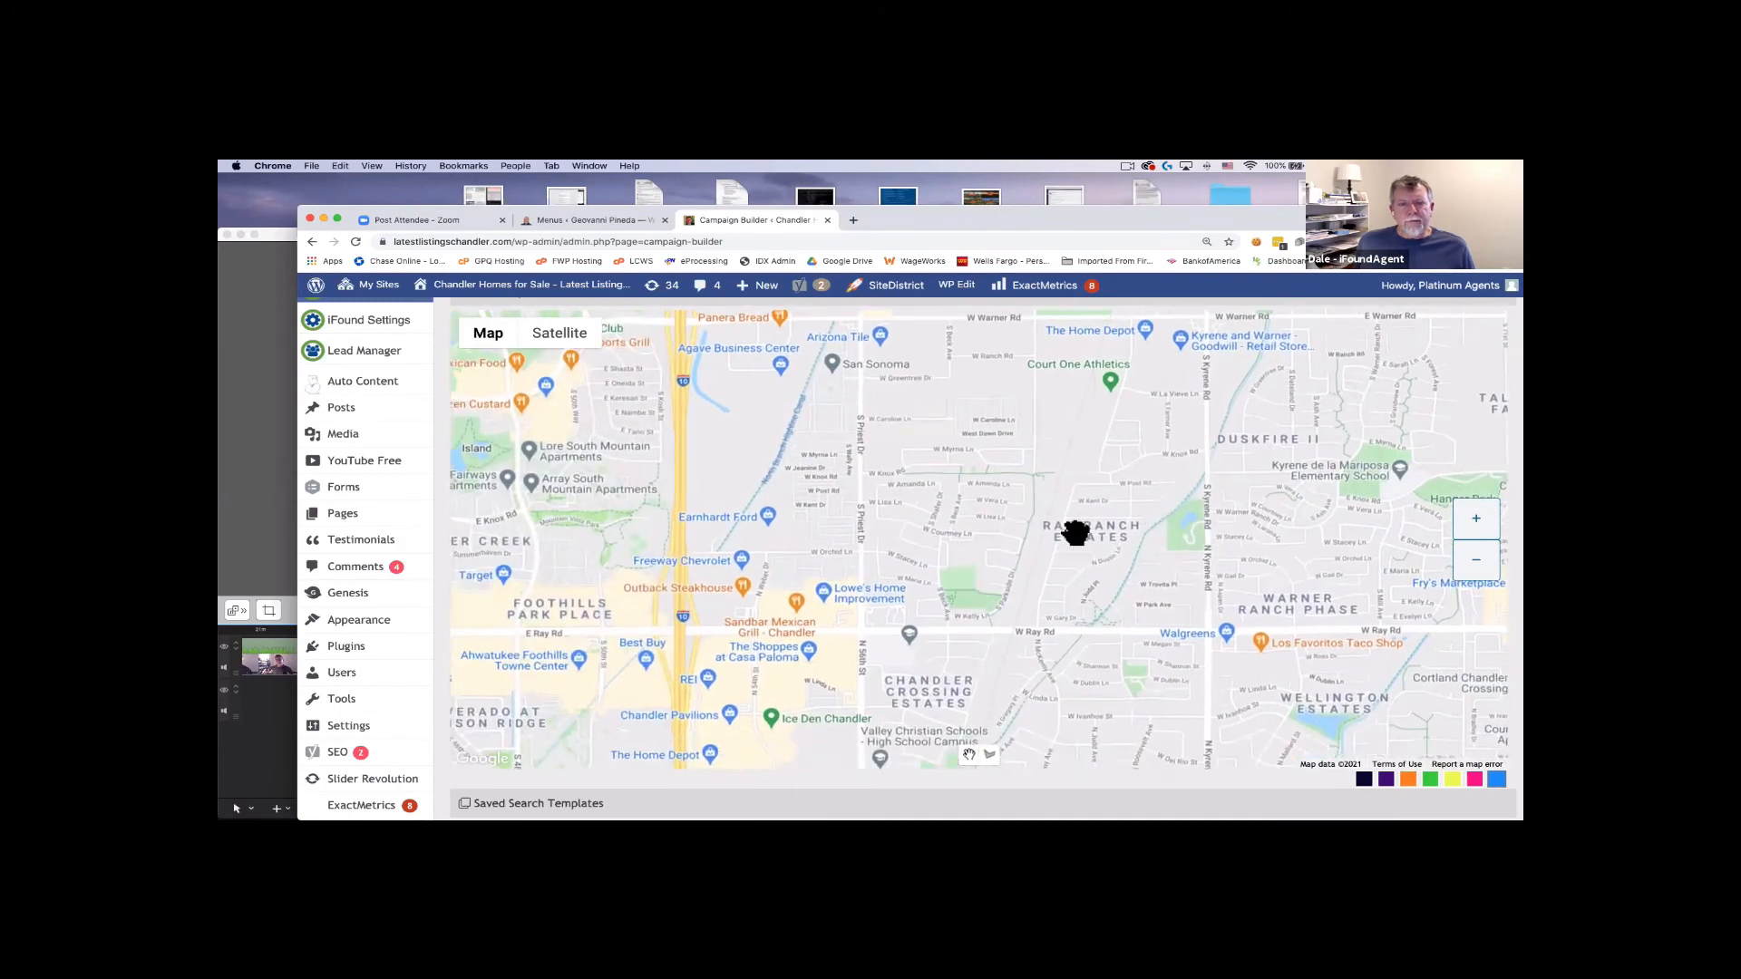
click(1460, 523)
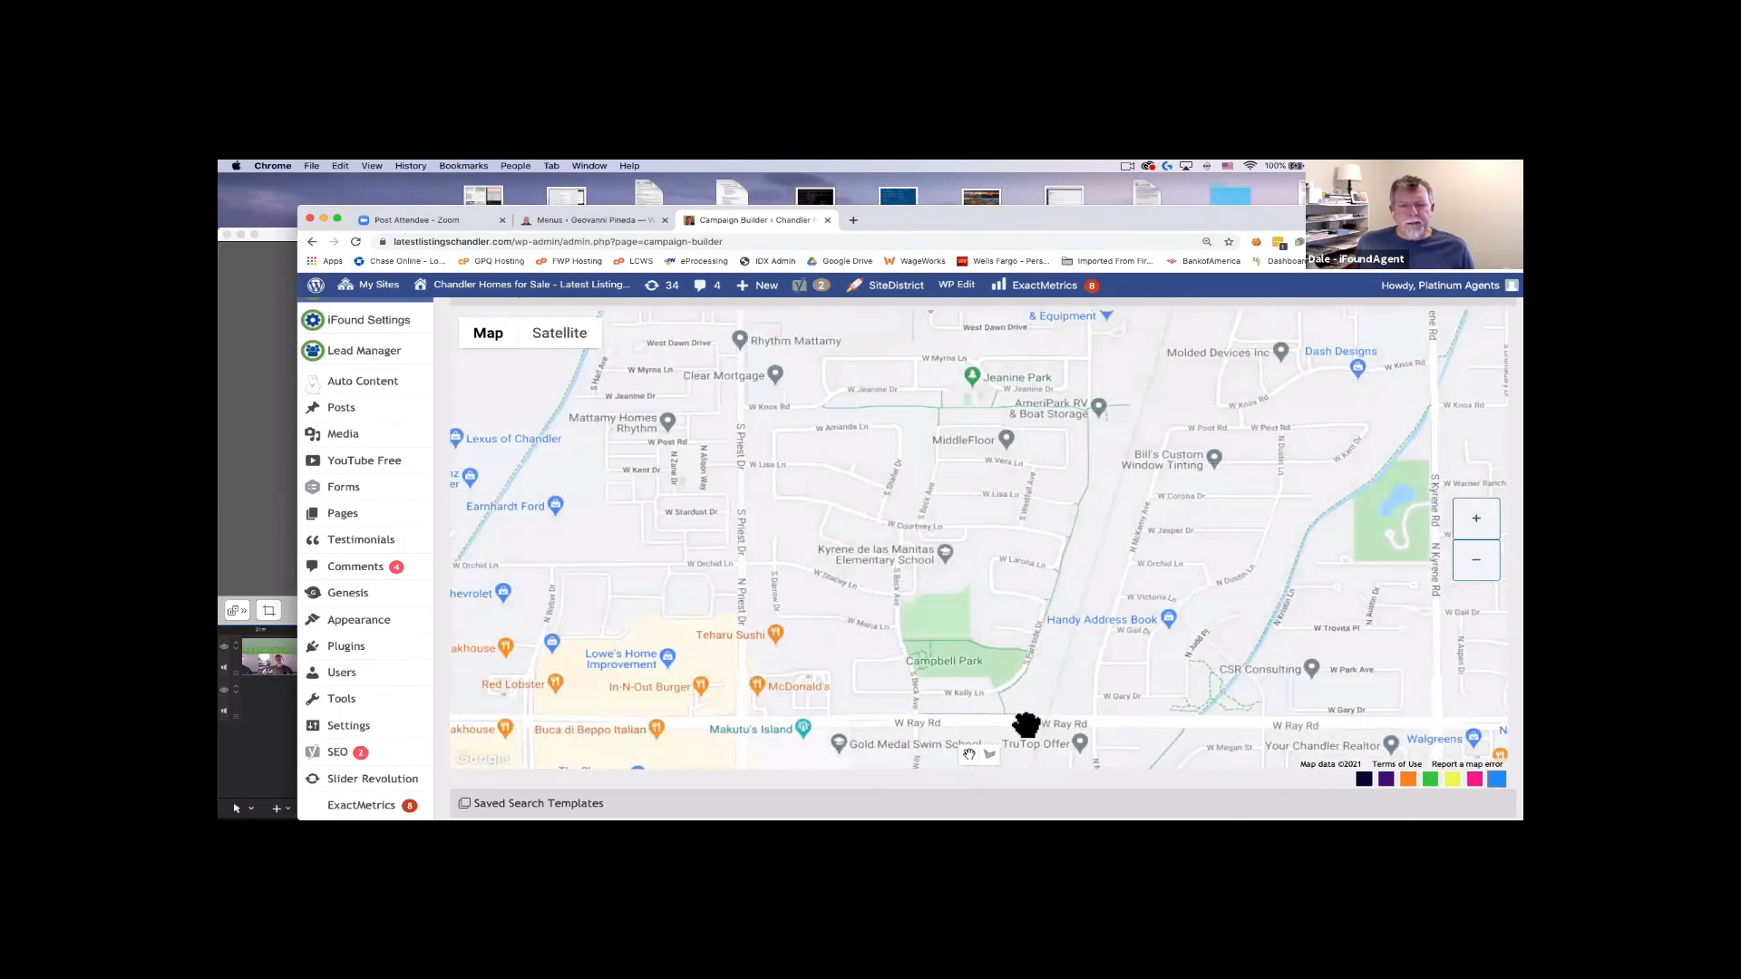
click(989, 756)
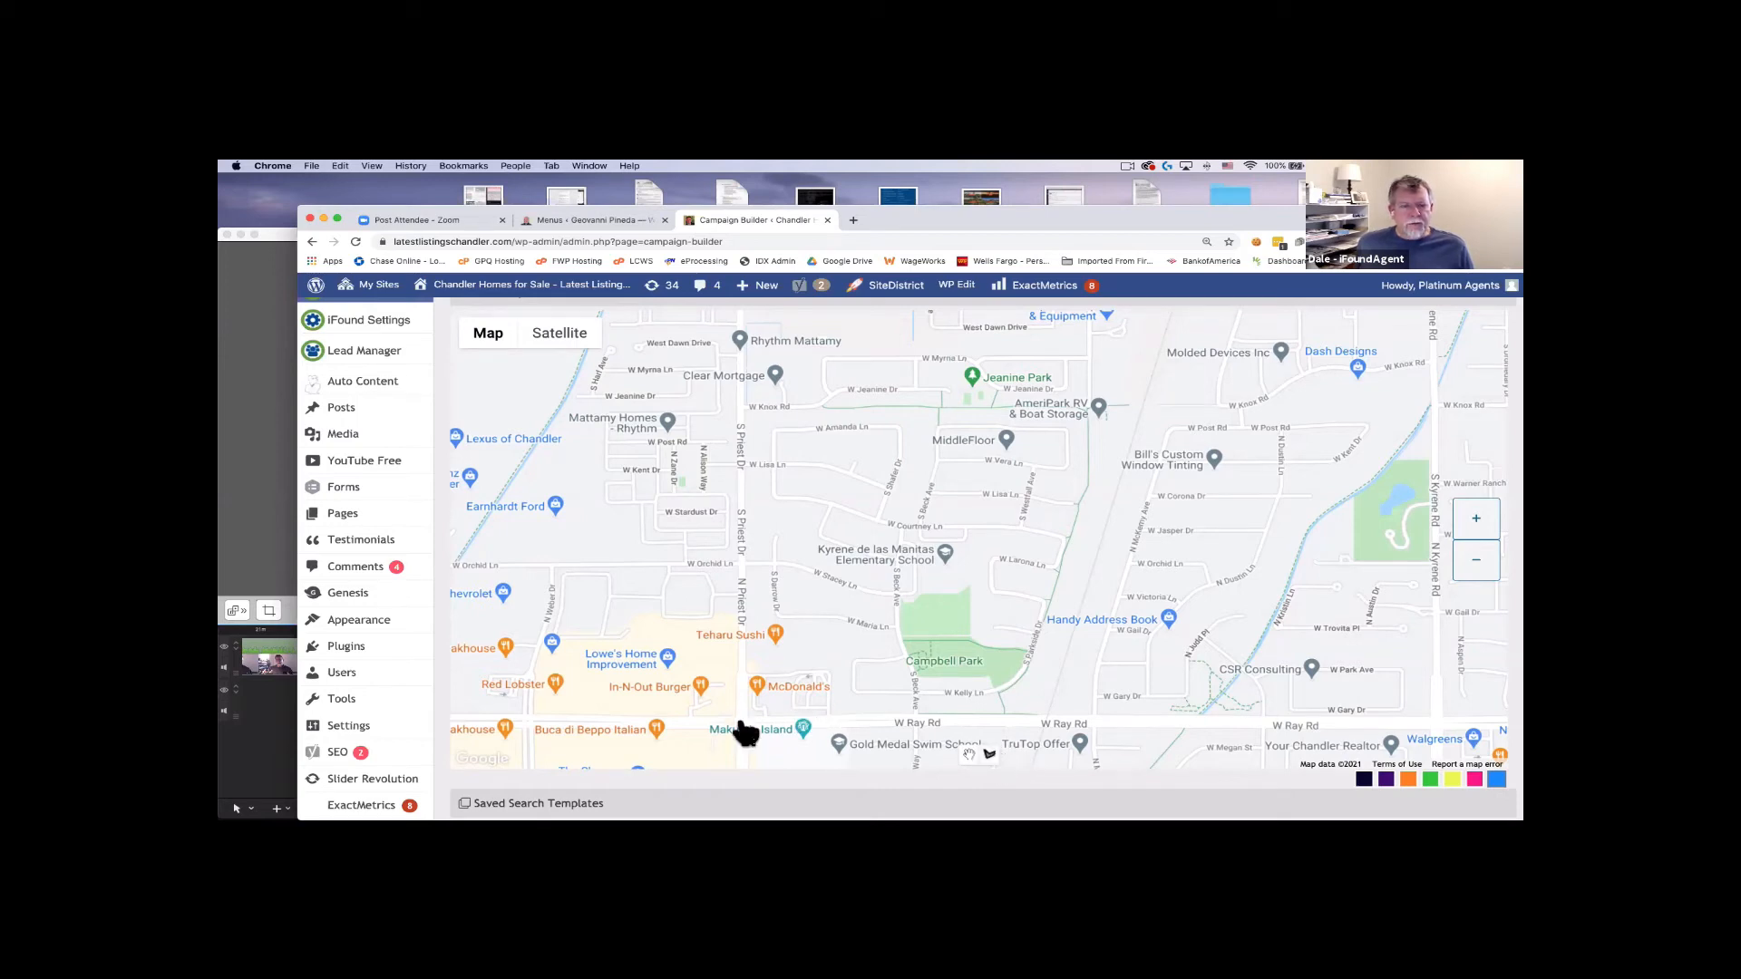
Draw a four-corner search polygon from S Priest Dr near Knox Rd to W Ray Rd, then zoom out.
click(740, 352)
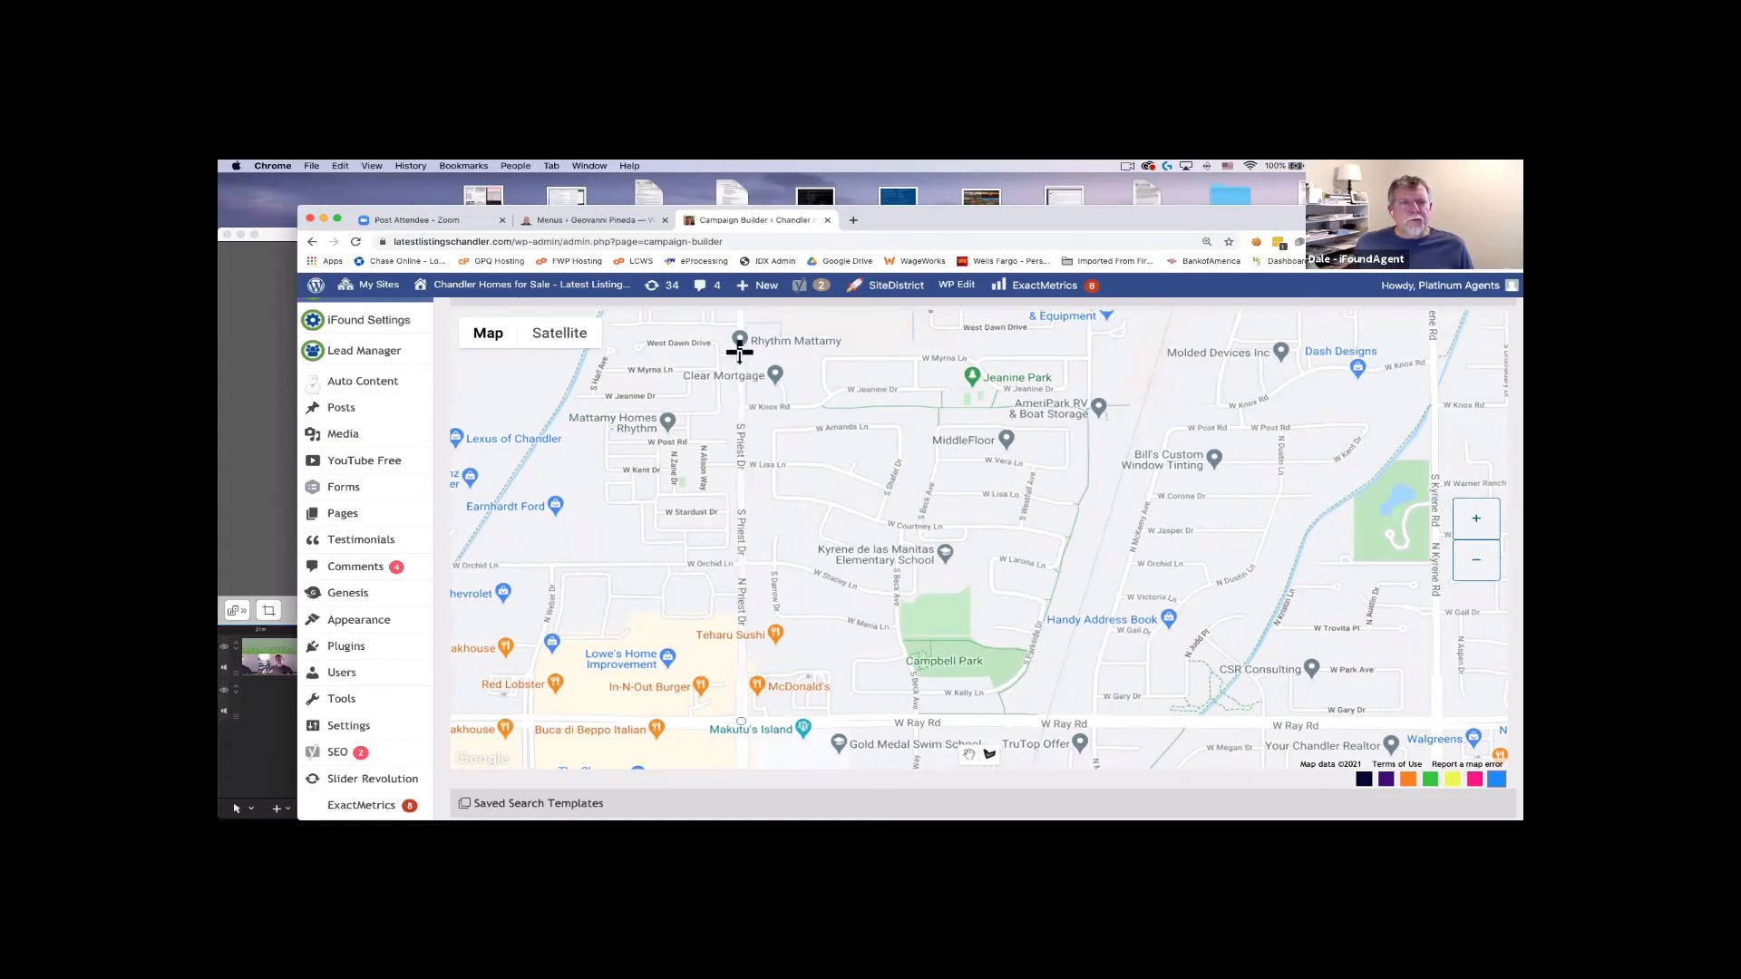
click(1149, 355)
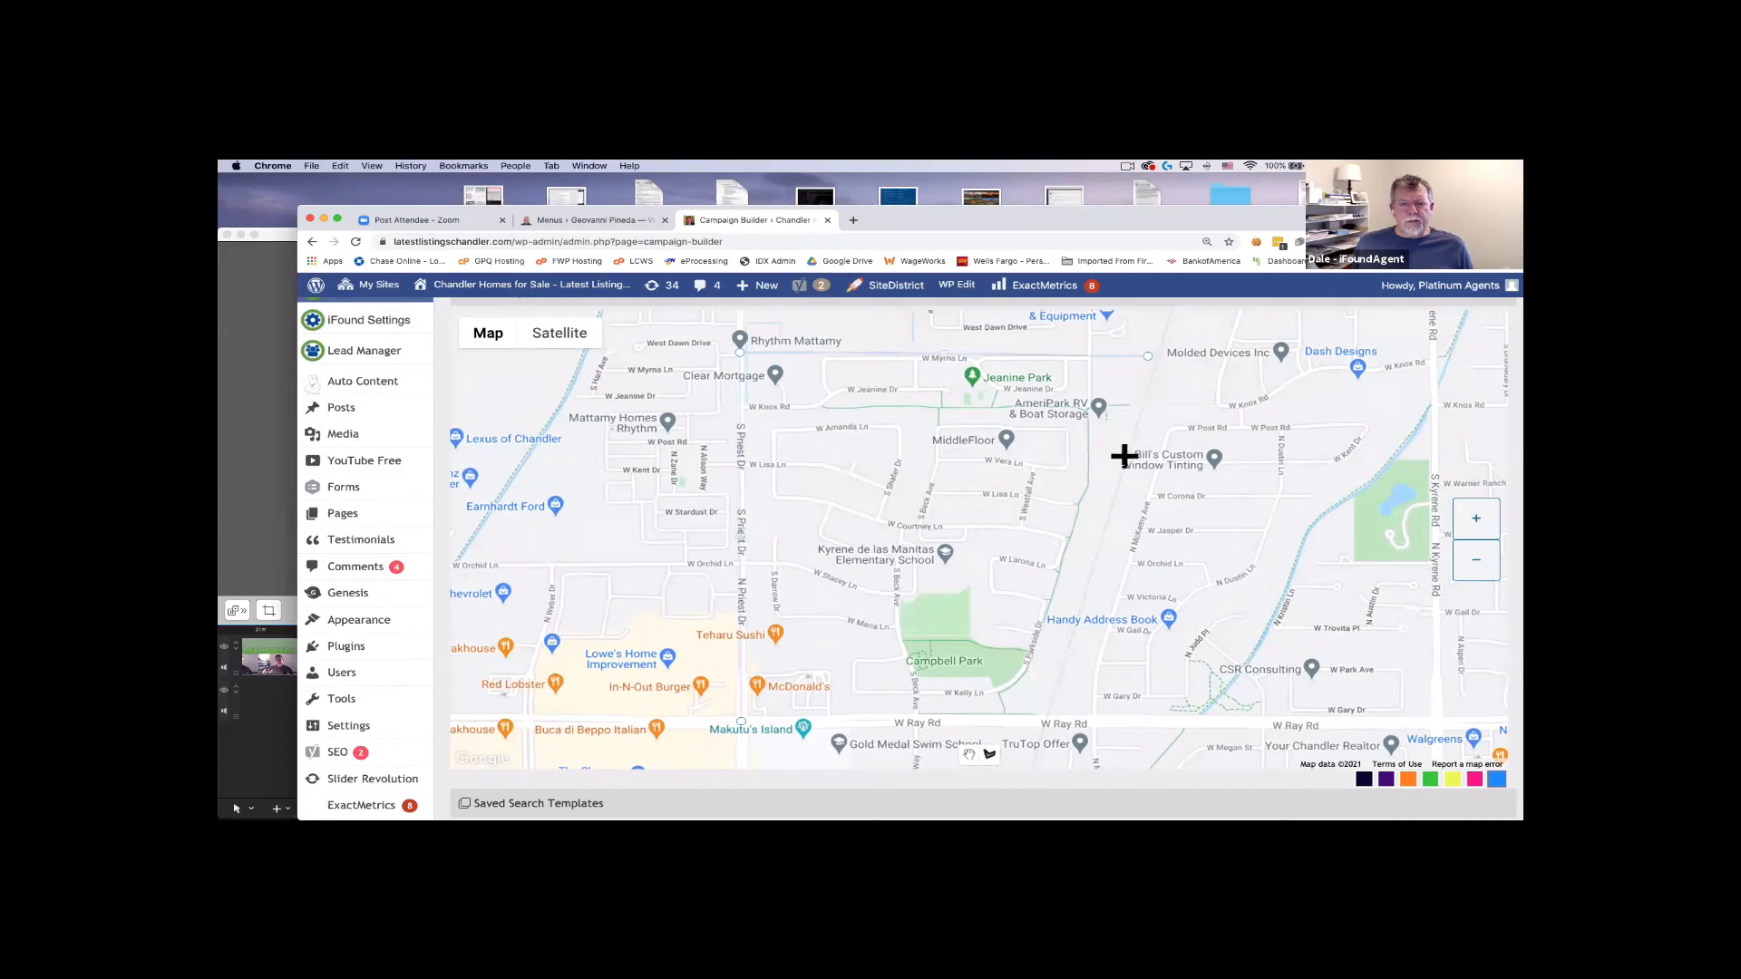
click(1039, 722)
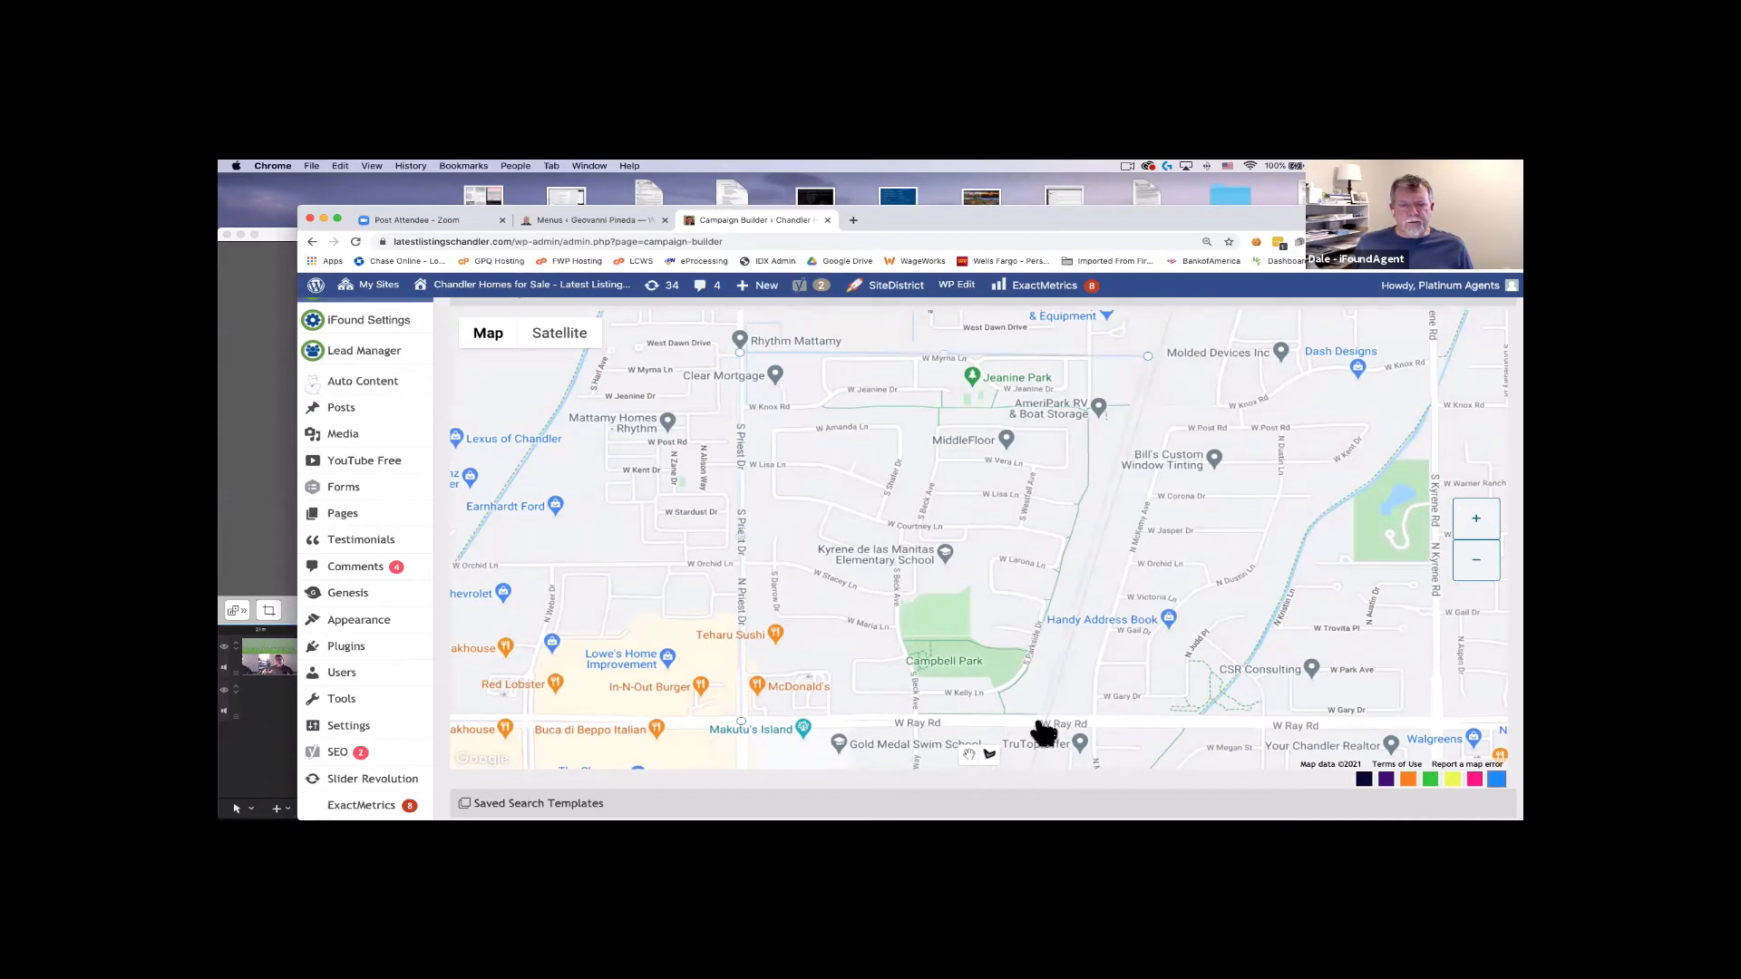
double_click(742, 723)
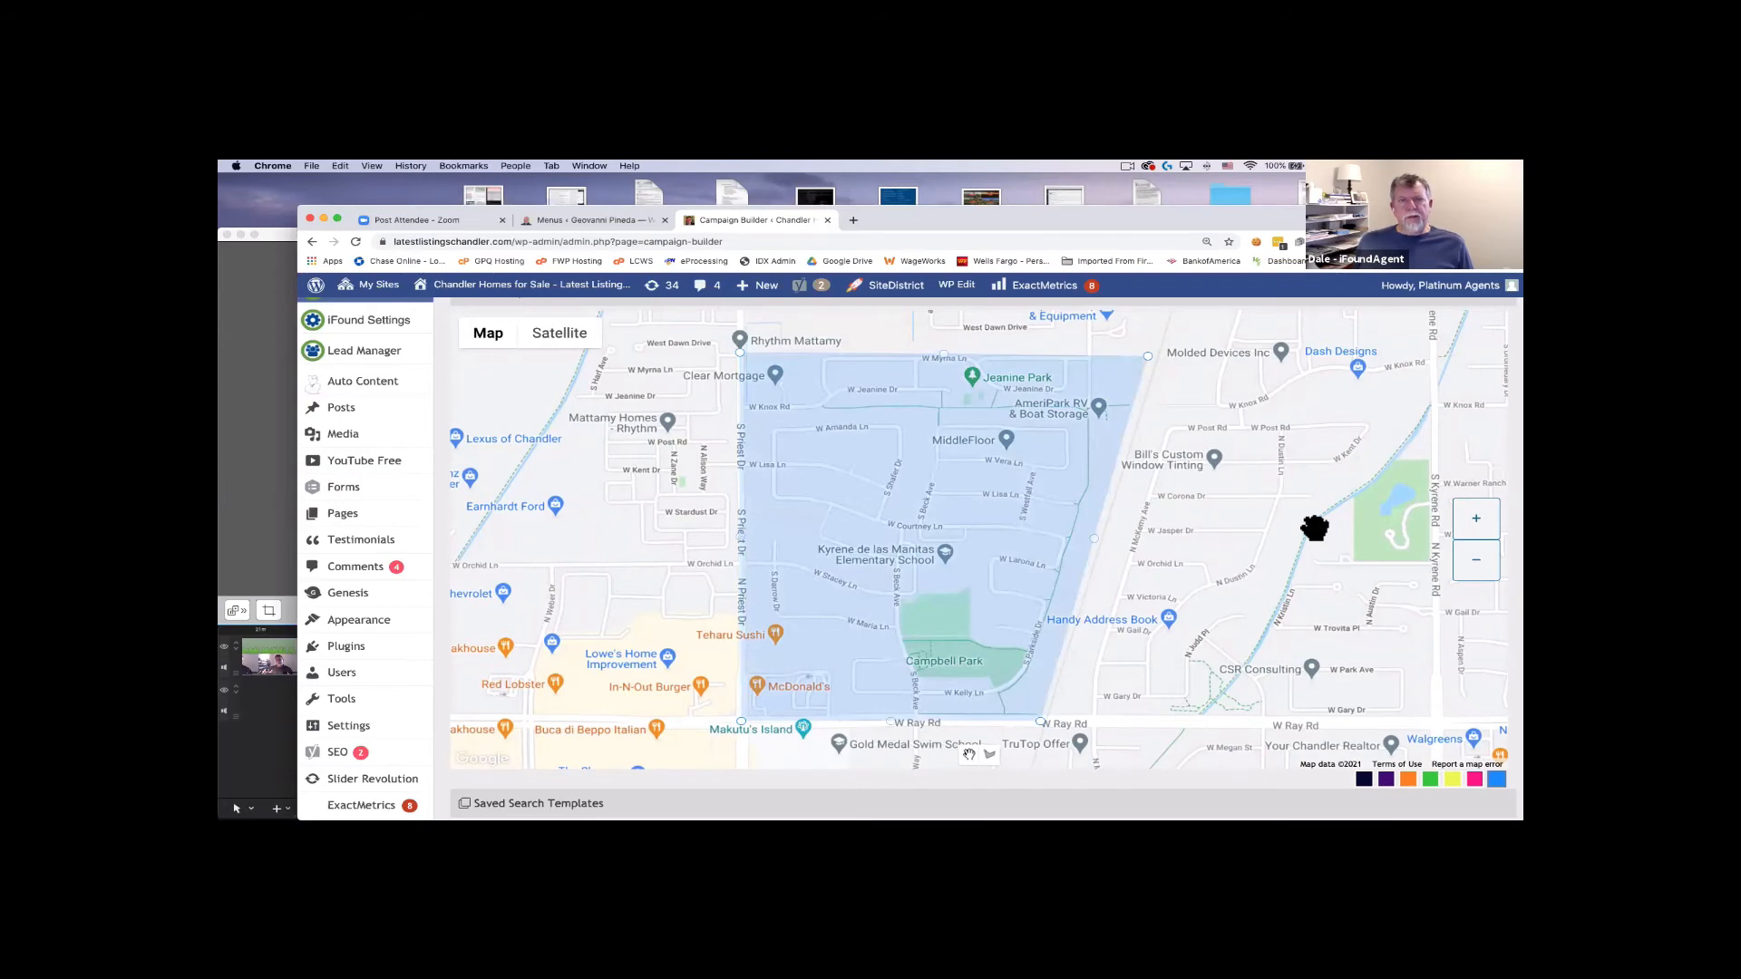
drag(1315, 528, 1326, 536)
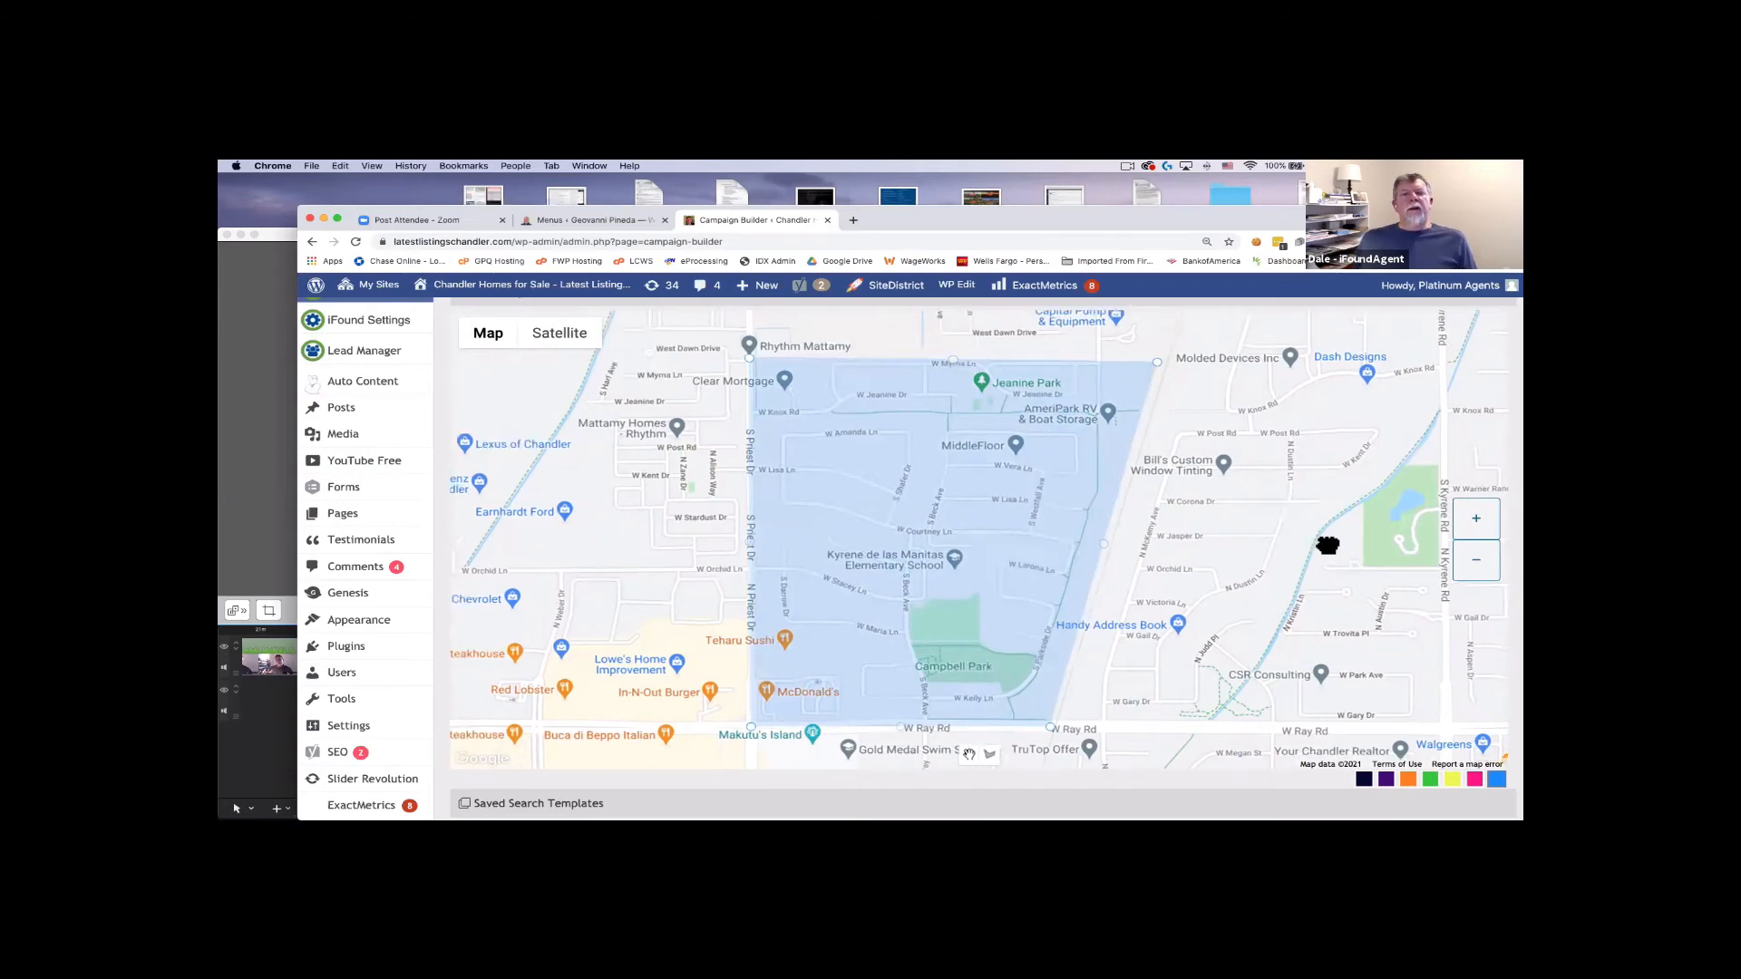
click(1478, 566)
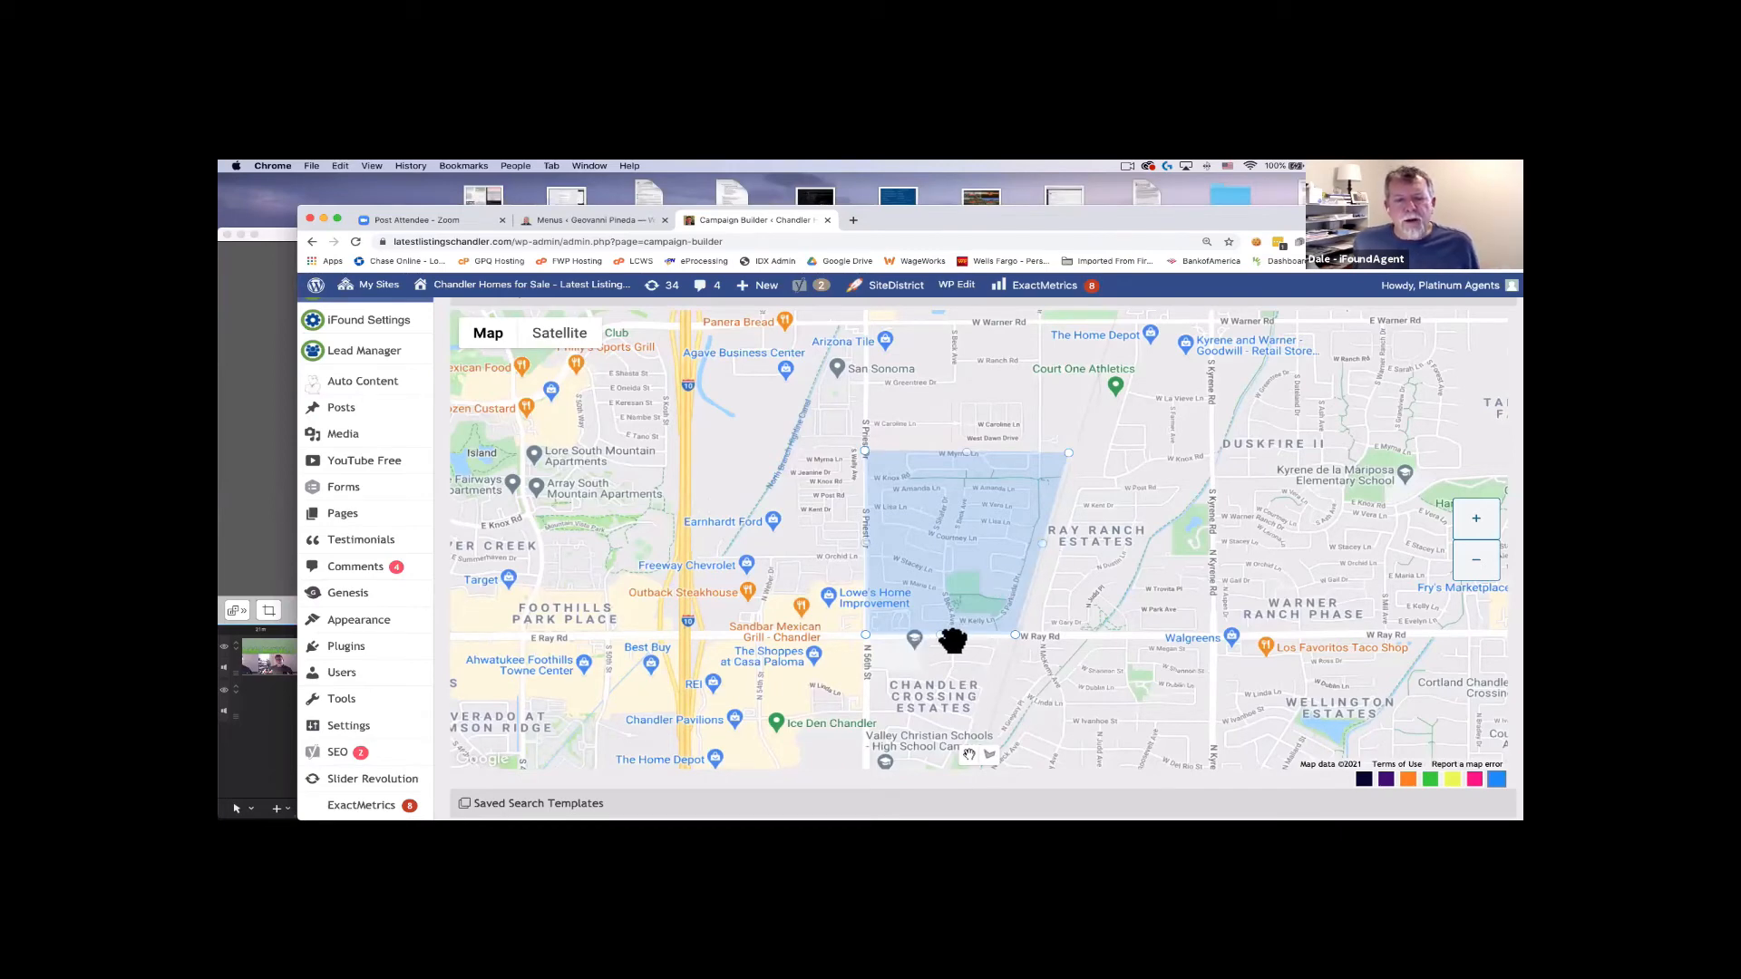
scroll(907, 571, up, 1)
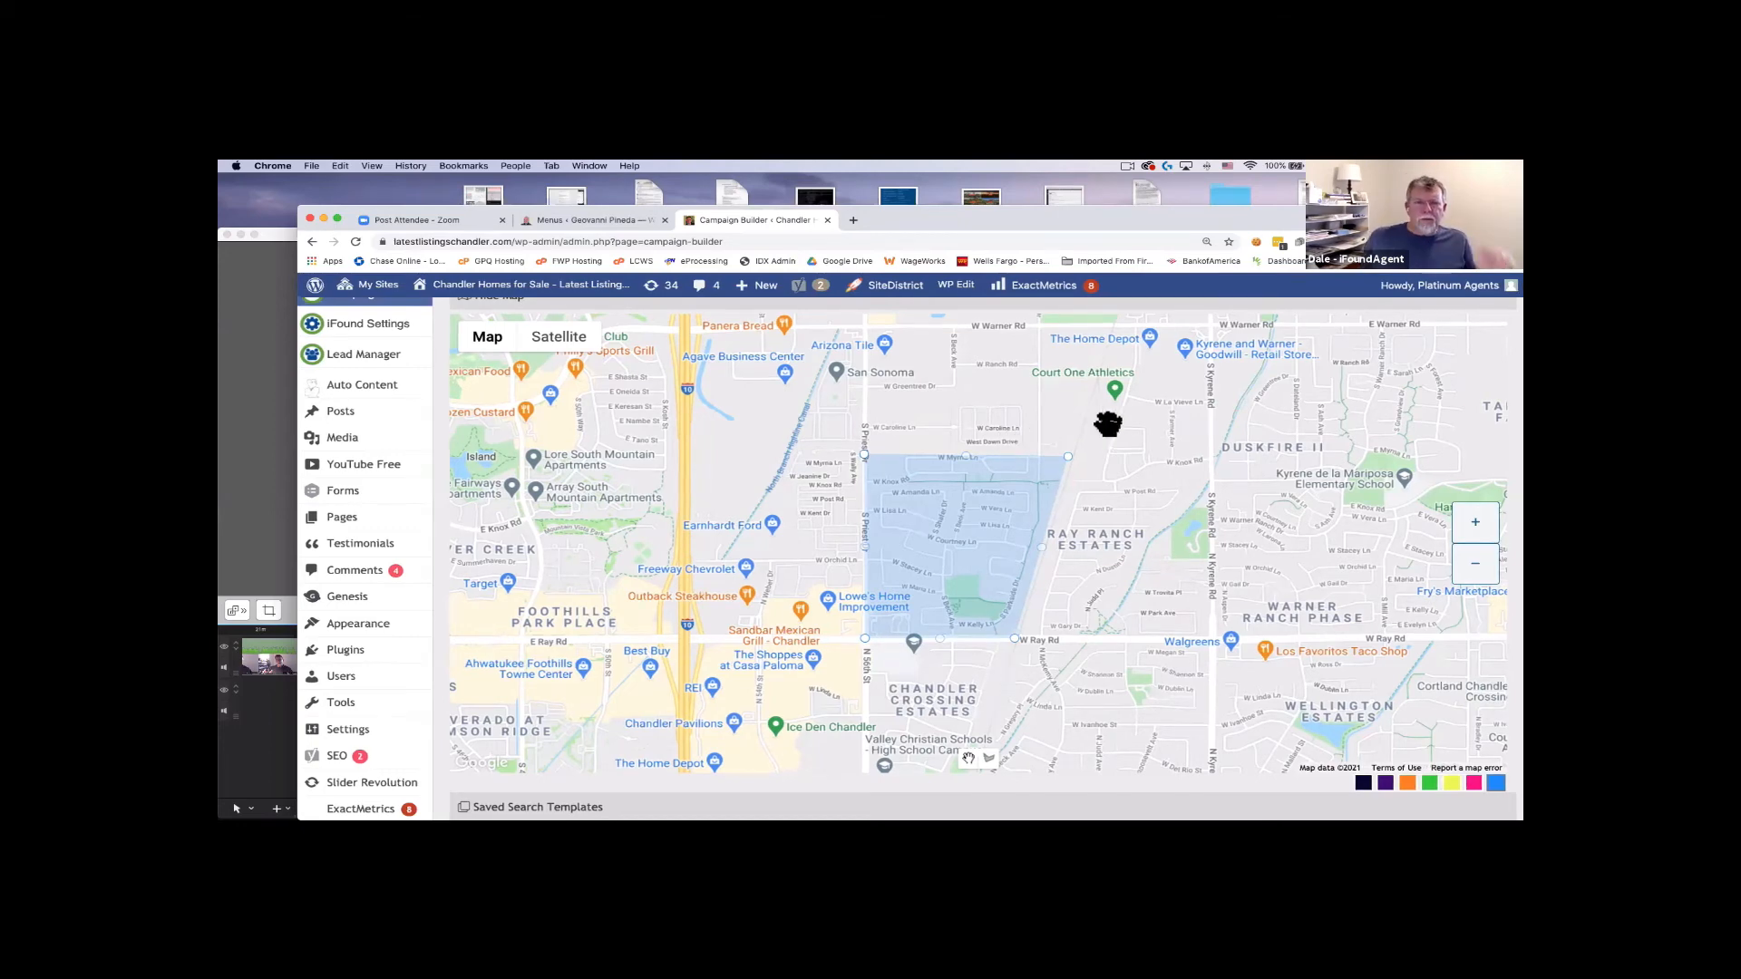
scroll(1124, 435, down, 1)
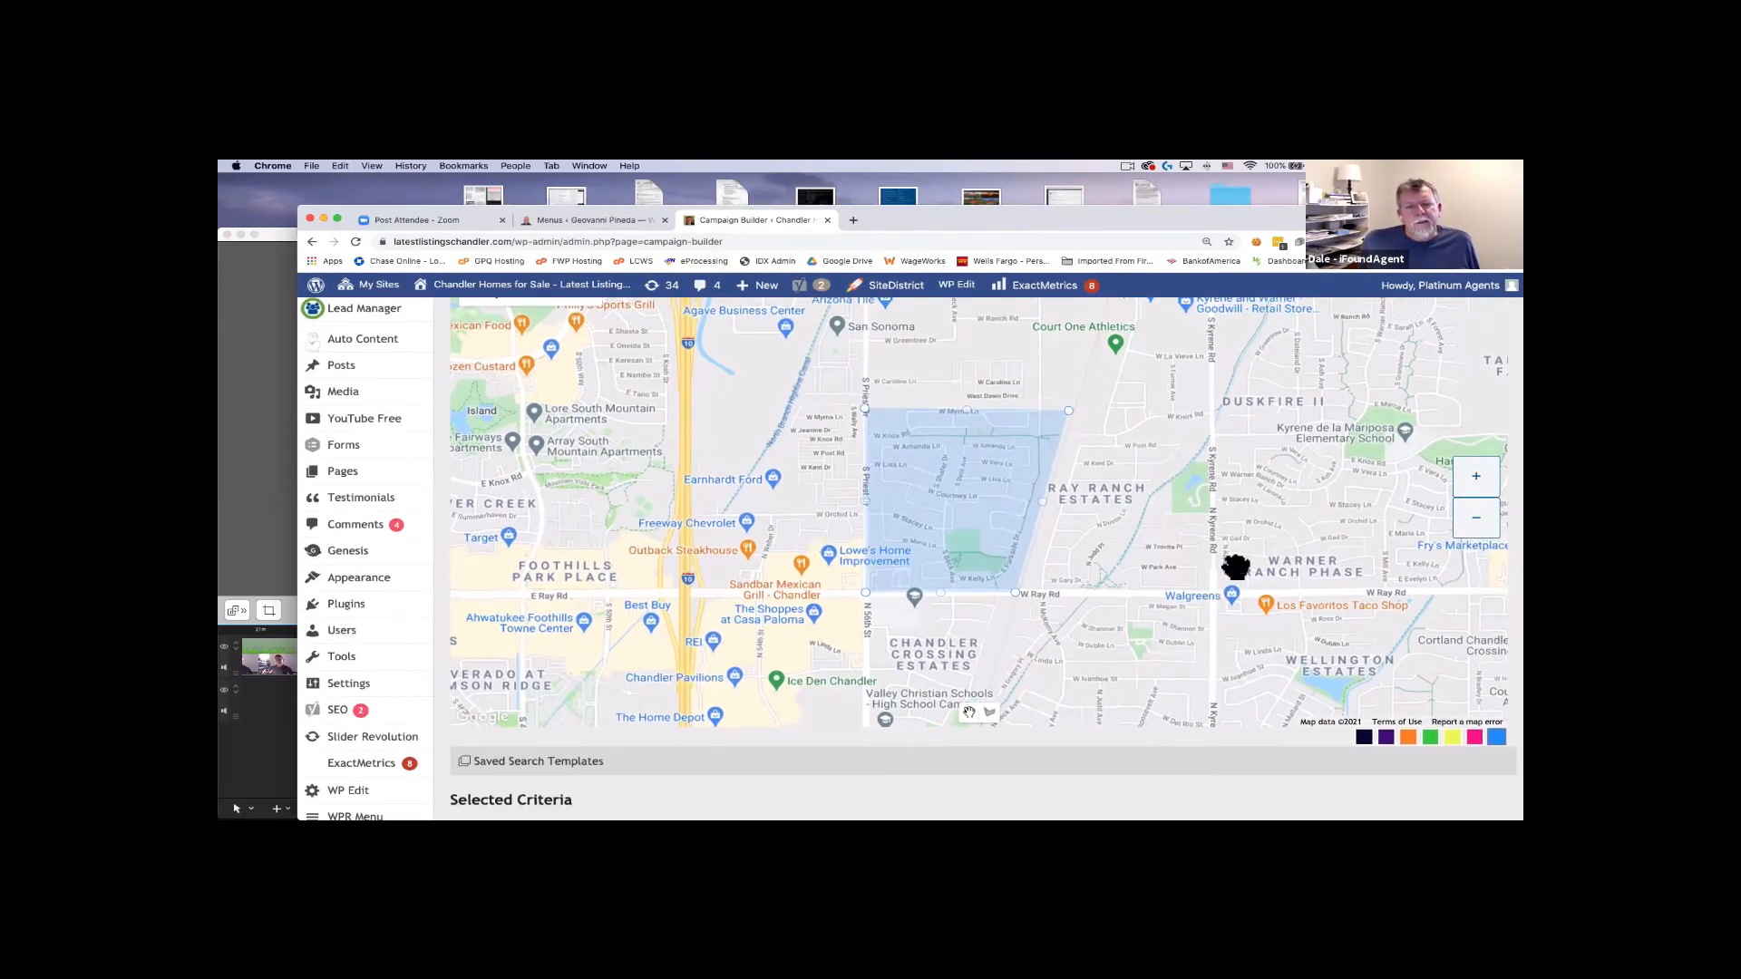
scroll(1235, 573, down, 2)
scroll(1095, 359, up, 1)
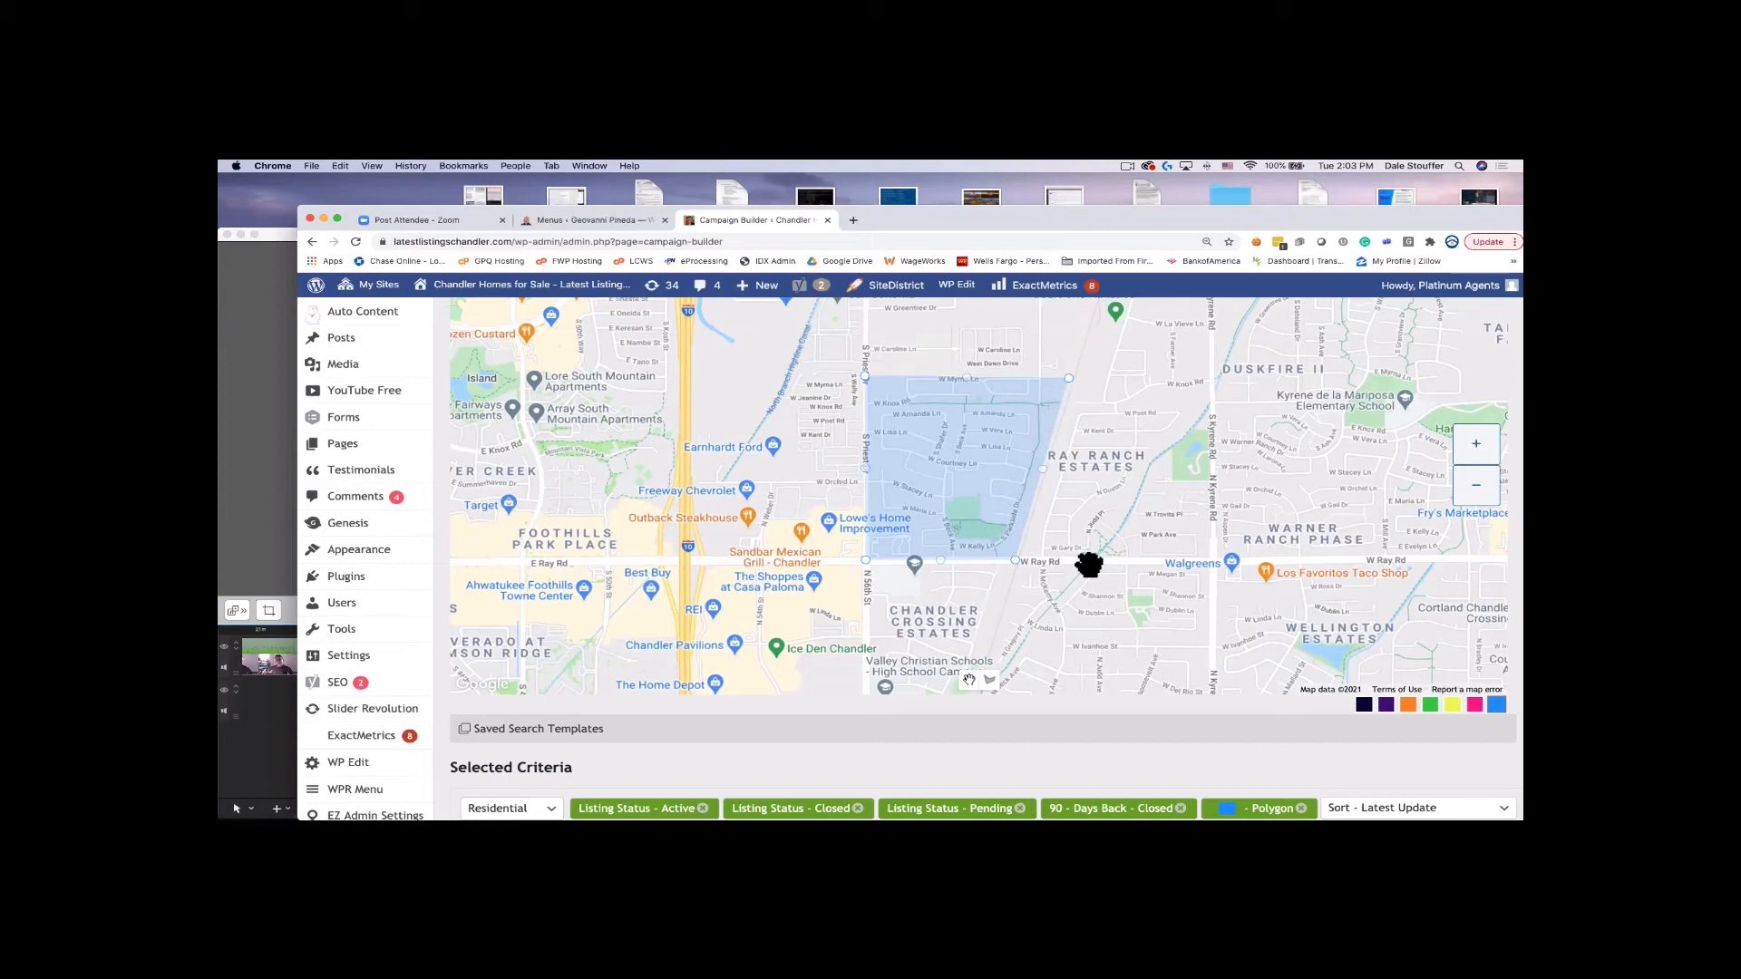
Stretch the polygon's top corners northward and change its fill colour to purple.
scroll(1211, 483, up, 1)
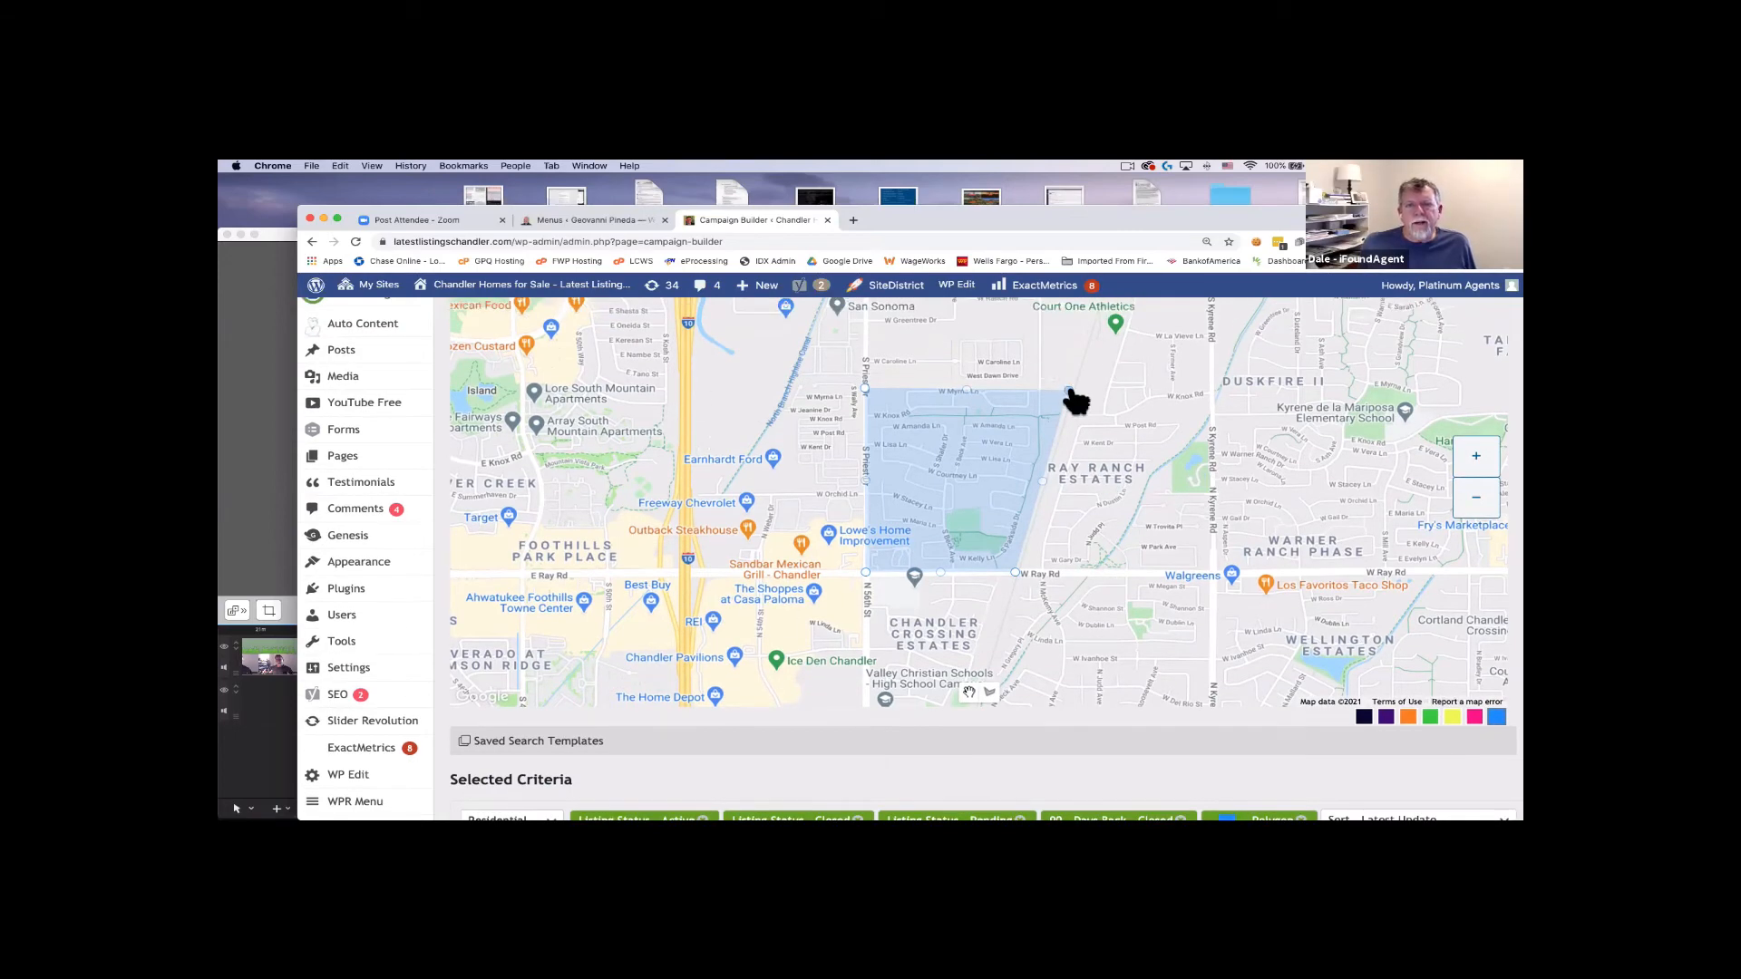
drag(1068, 392, 1088, 338)
mouse_move(983, 377)
mouse_down()
mouse_move(959, 326)
mouse_move(869, 345)
mouse_up()
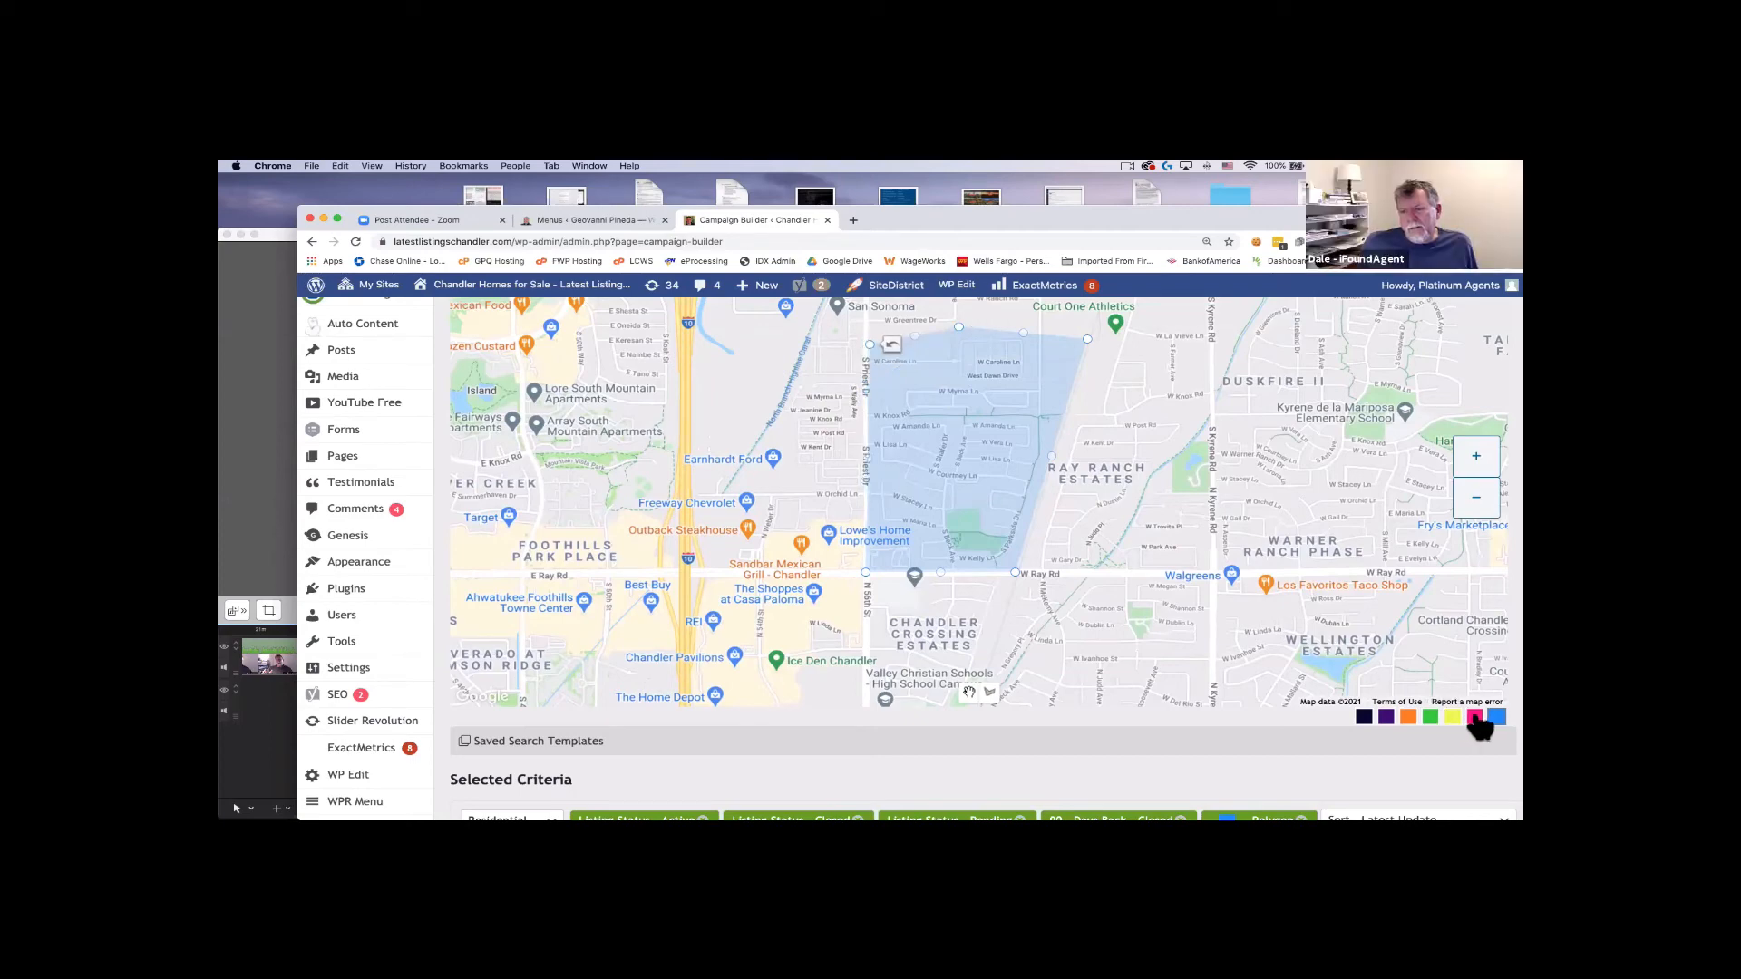
click(1431, 717)
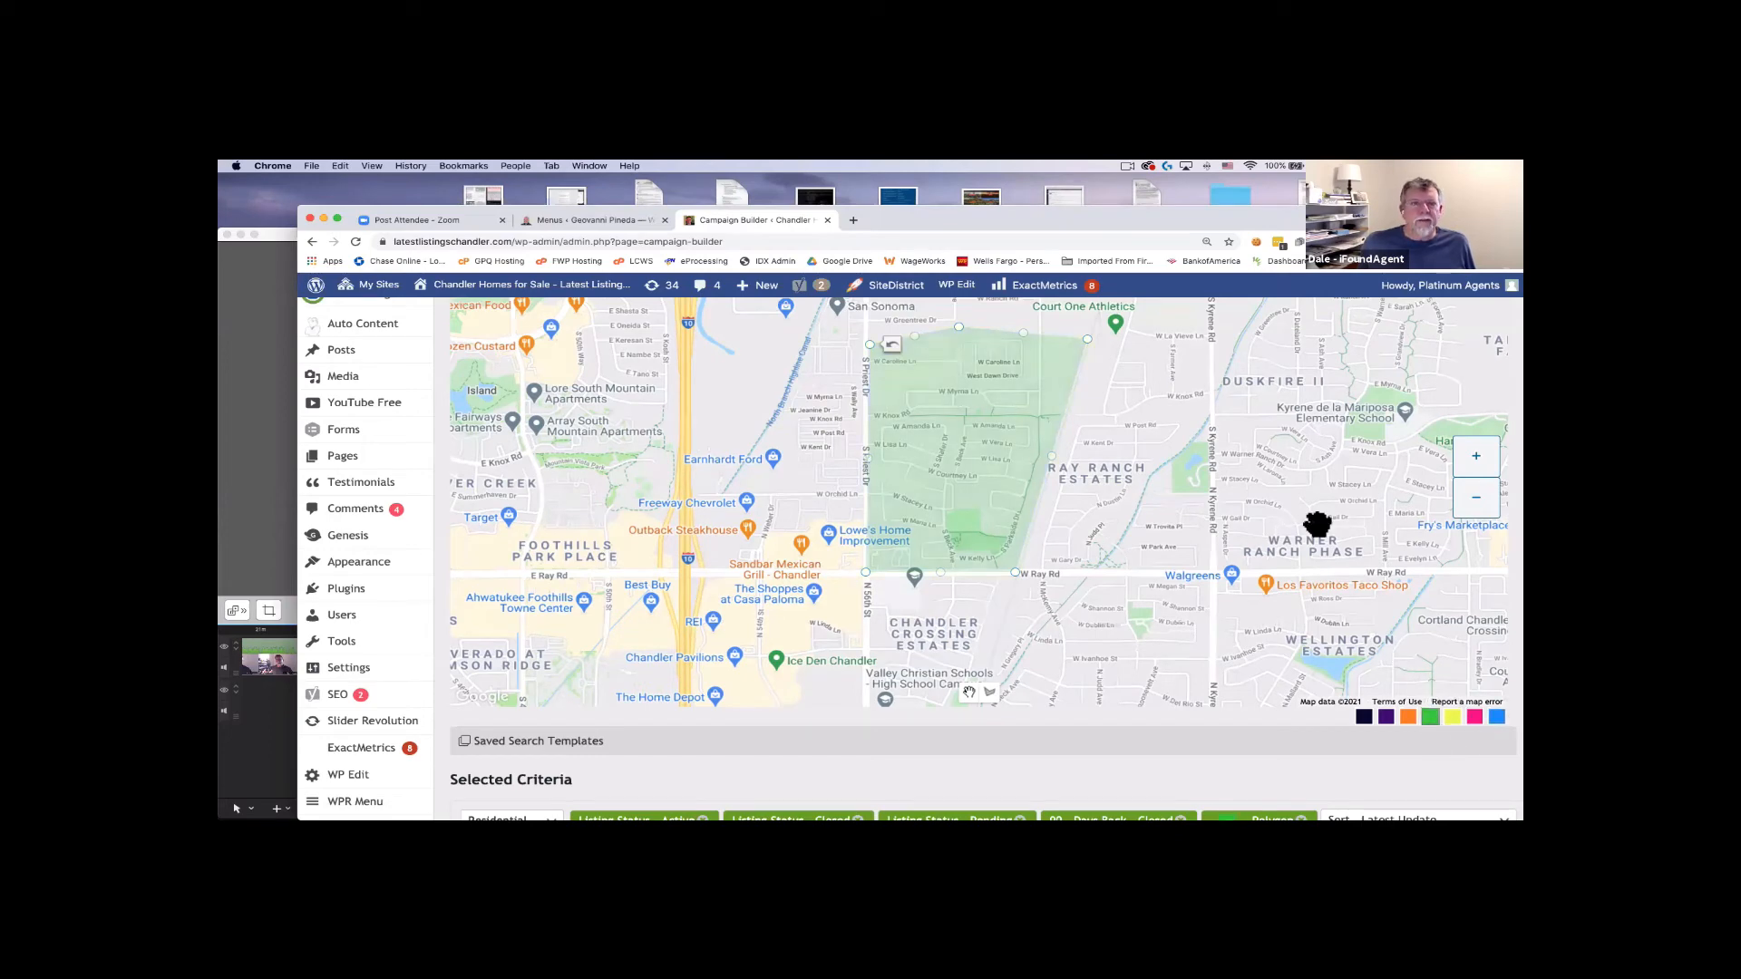
click(1386, 717)
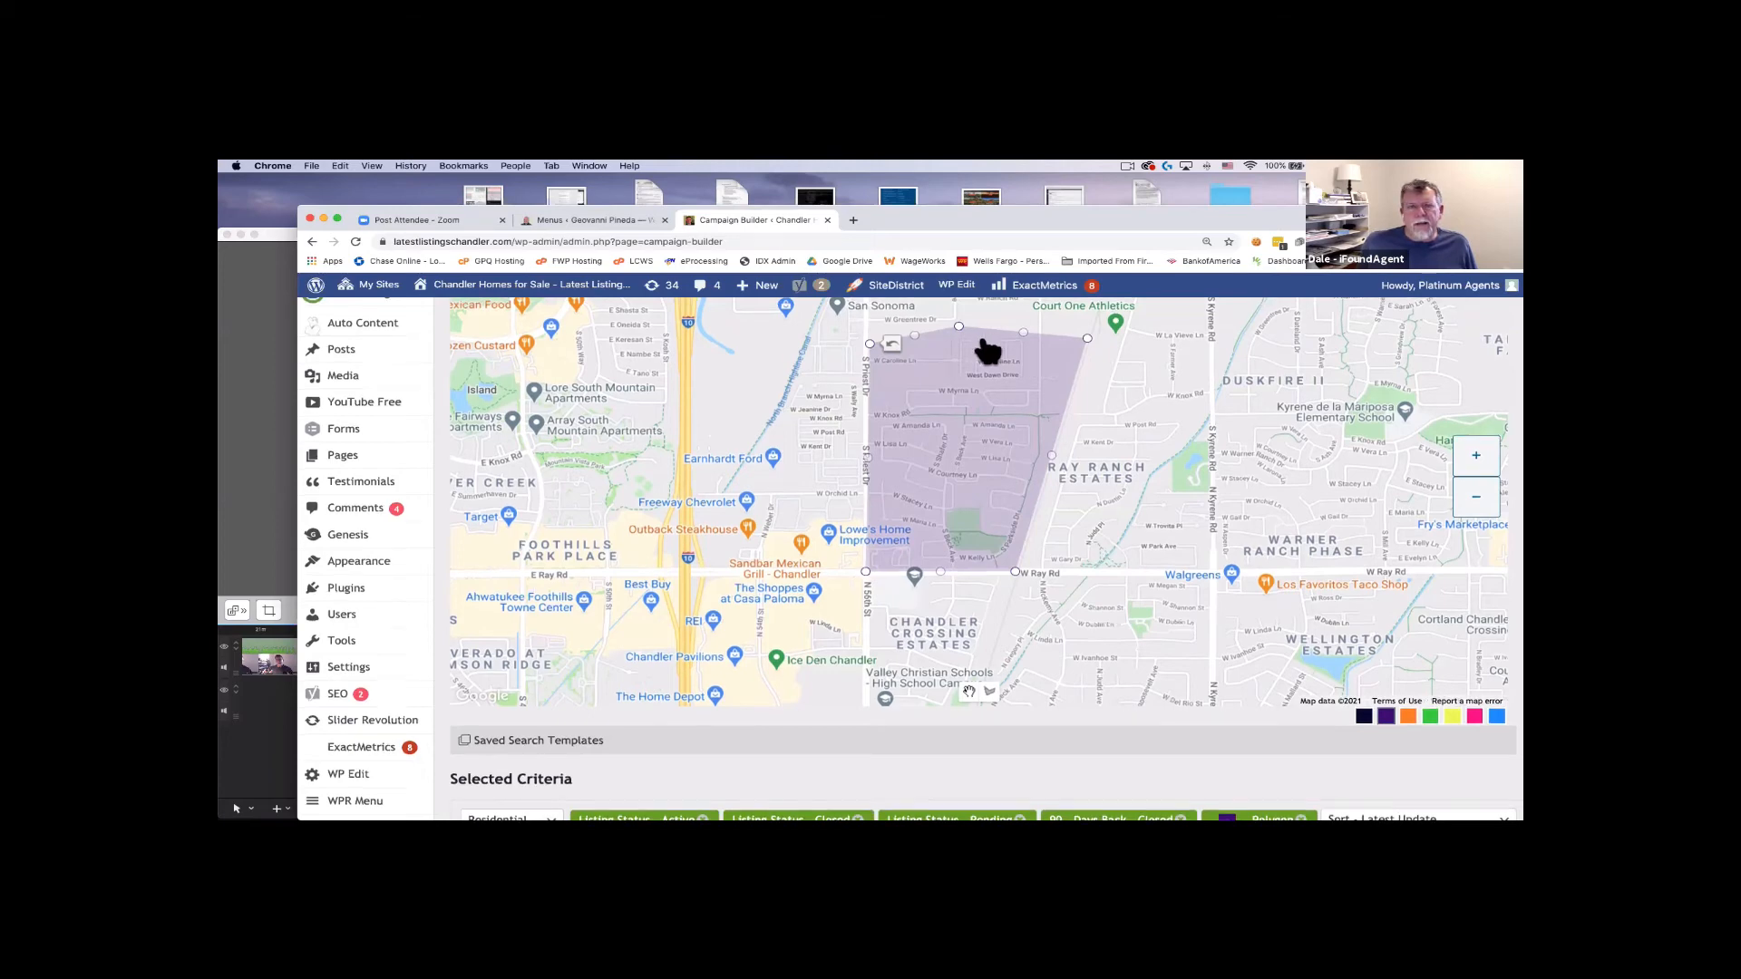
Adjust the polygon's top, top-left and top-right corners into a straighter northern edge.
drag(1076, 371, 1072, 384)
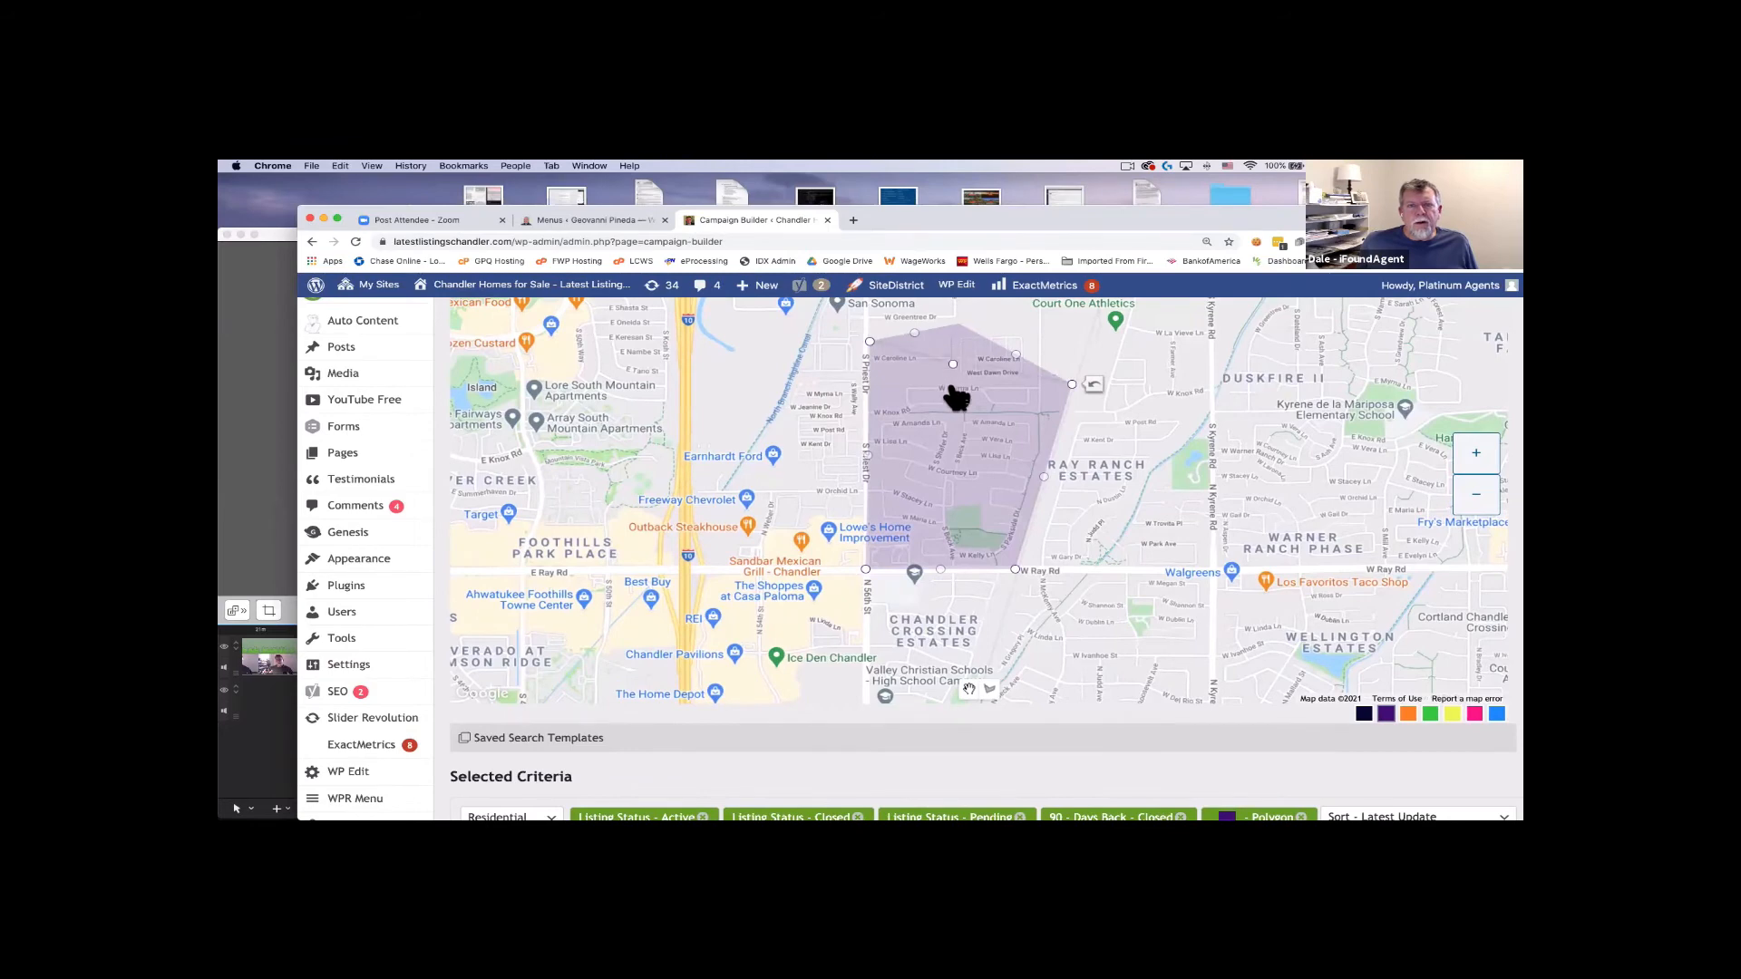
drag(954, 338, 867, 378)
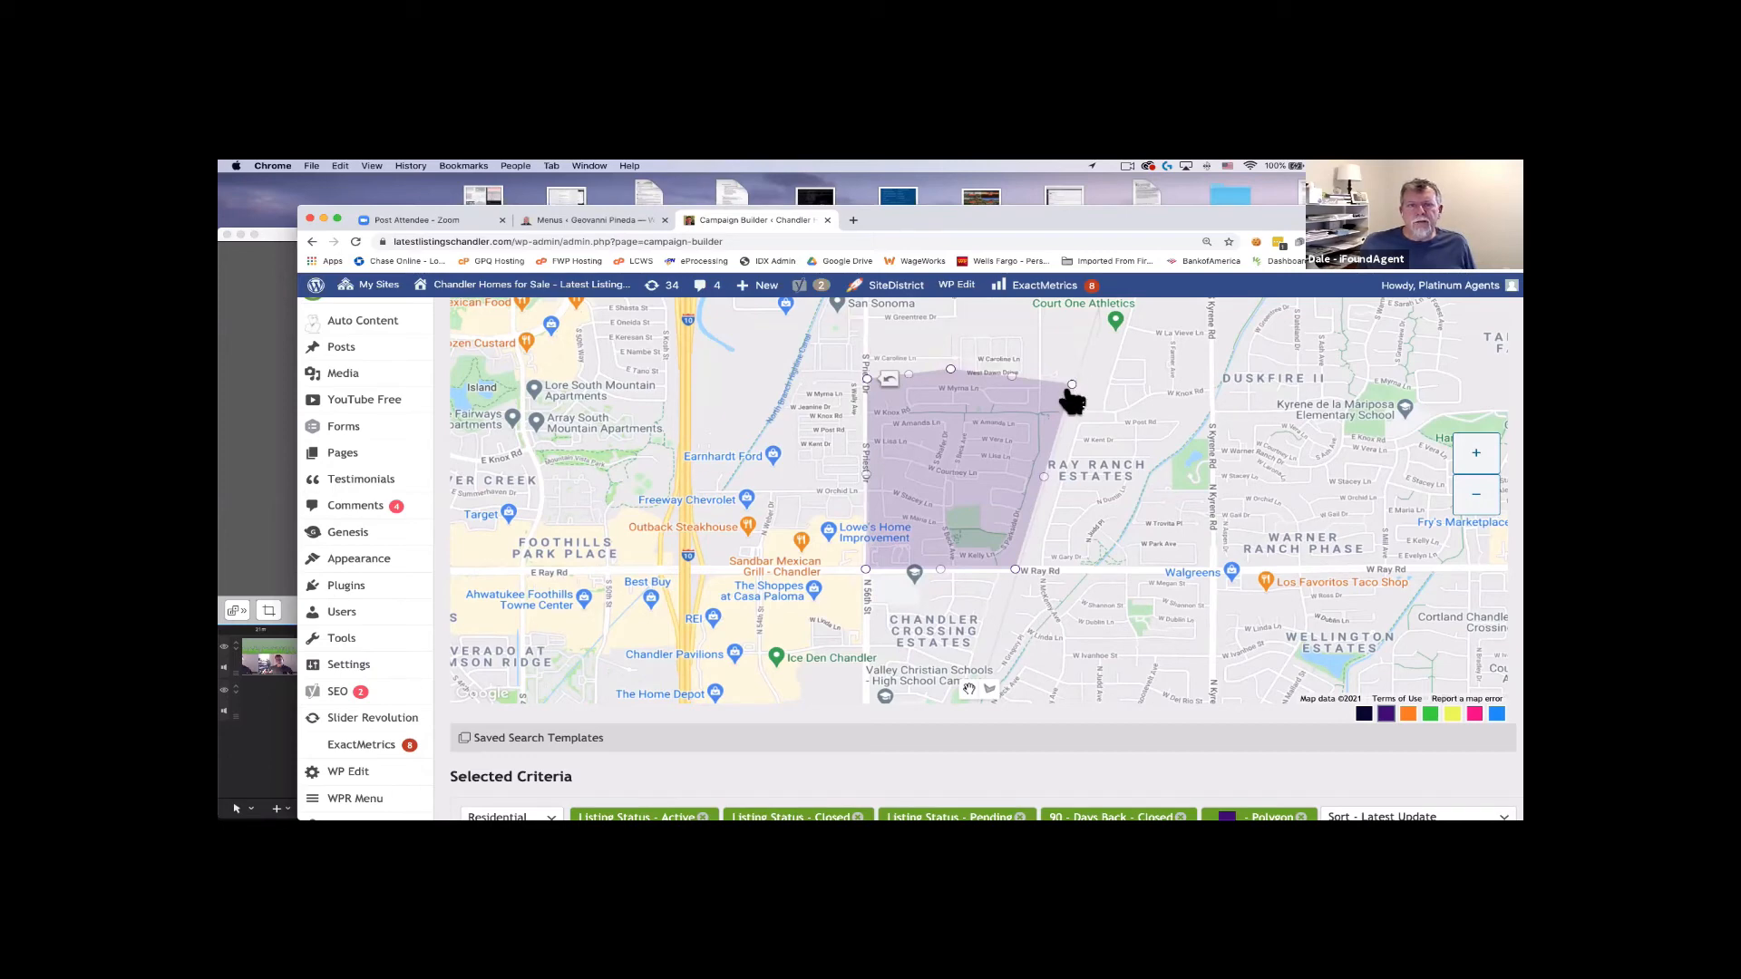
drag(1073, 388, 1071, 376)
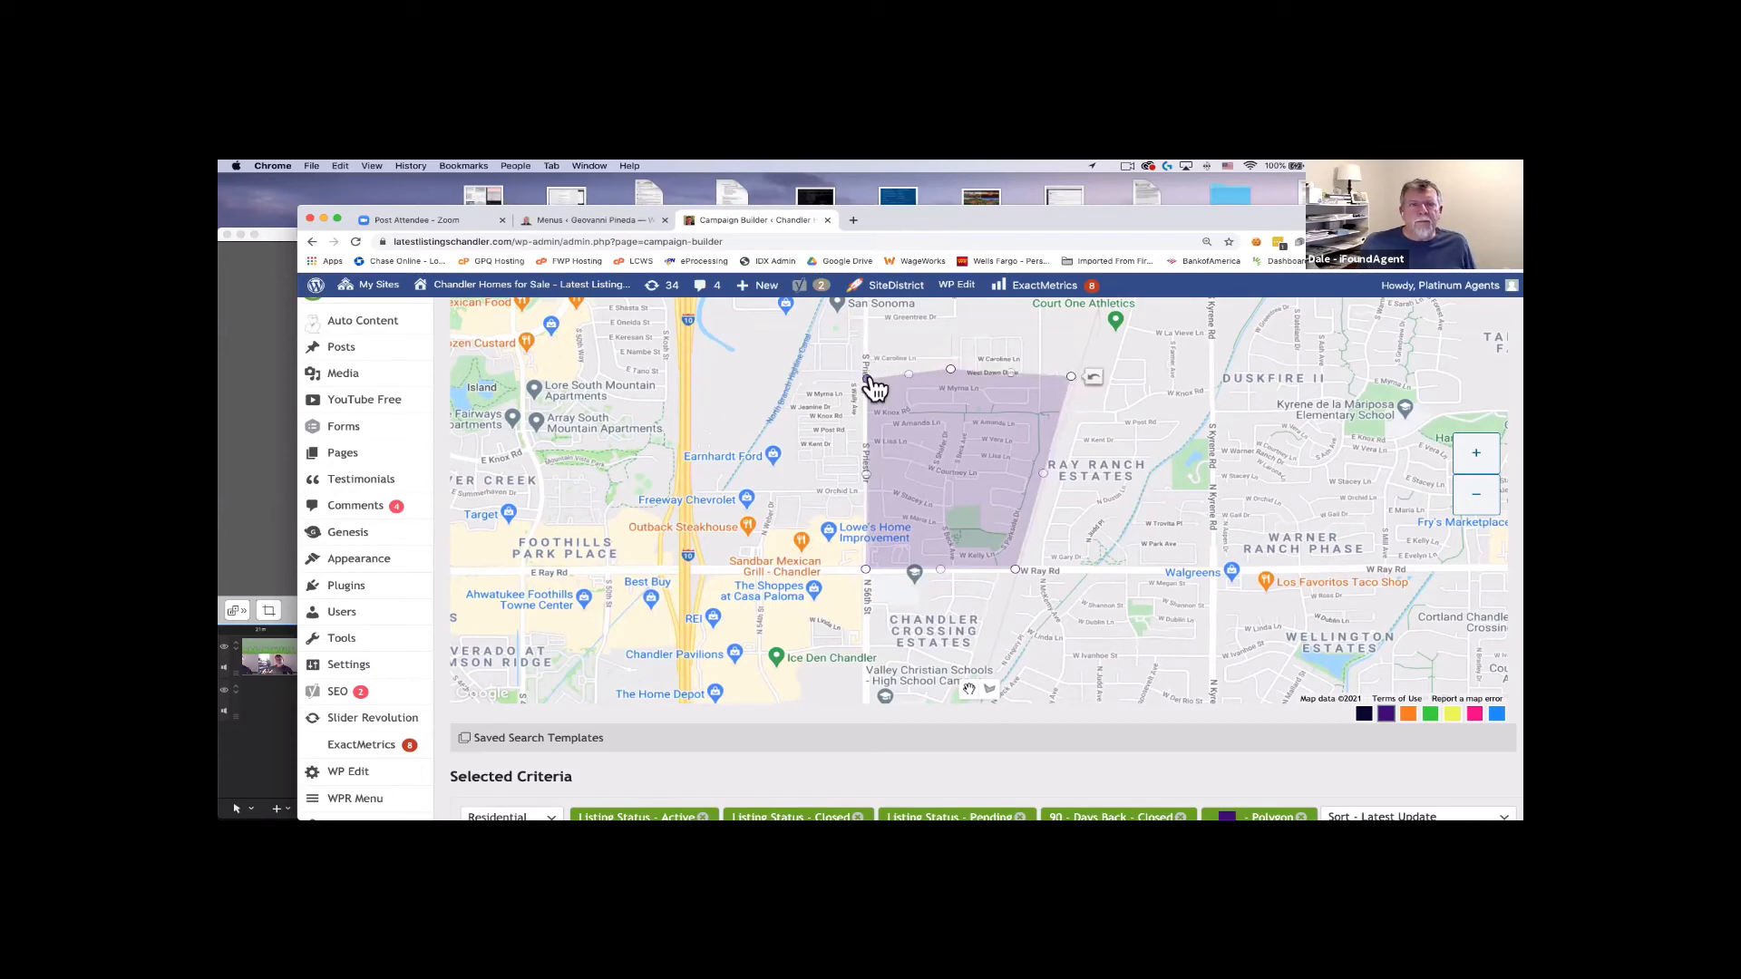
drag(868, 380, 865, 373)
scroll(1244, 369, down, 3)
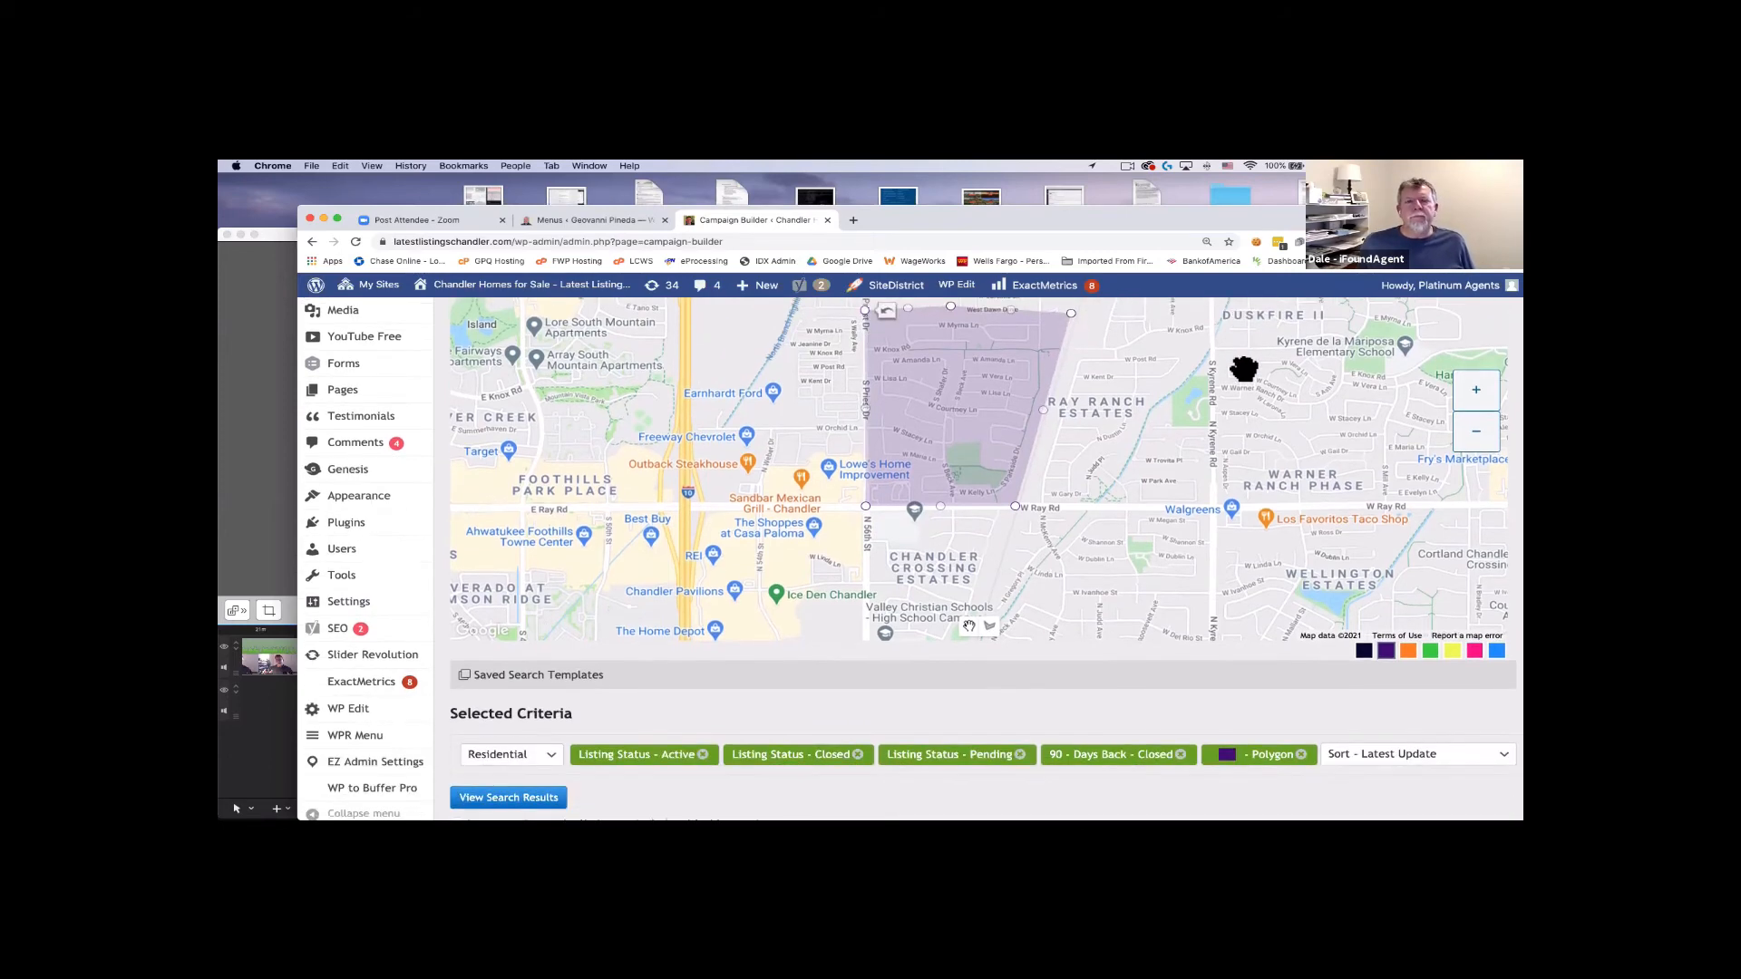
scroll(1315, 377, up, 4)
scroll(1404, 377, down, 3)
scroll(1471, 575, down, 3)
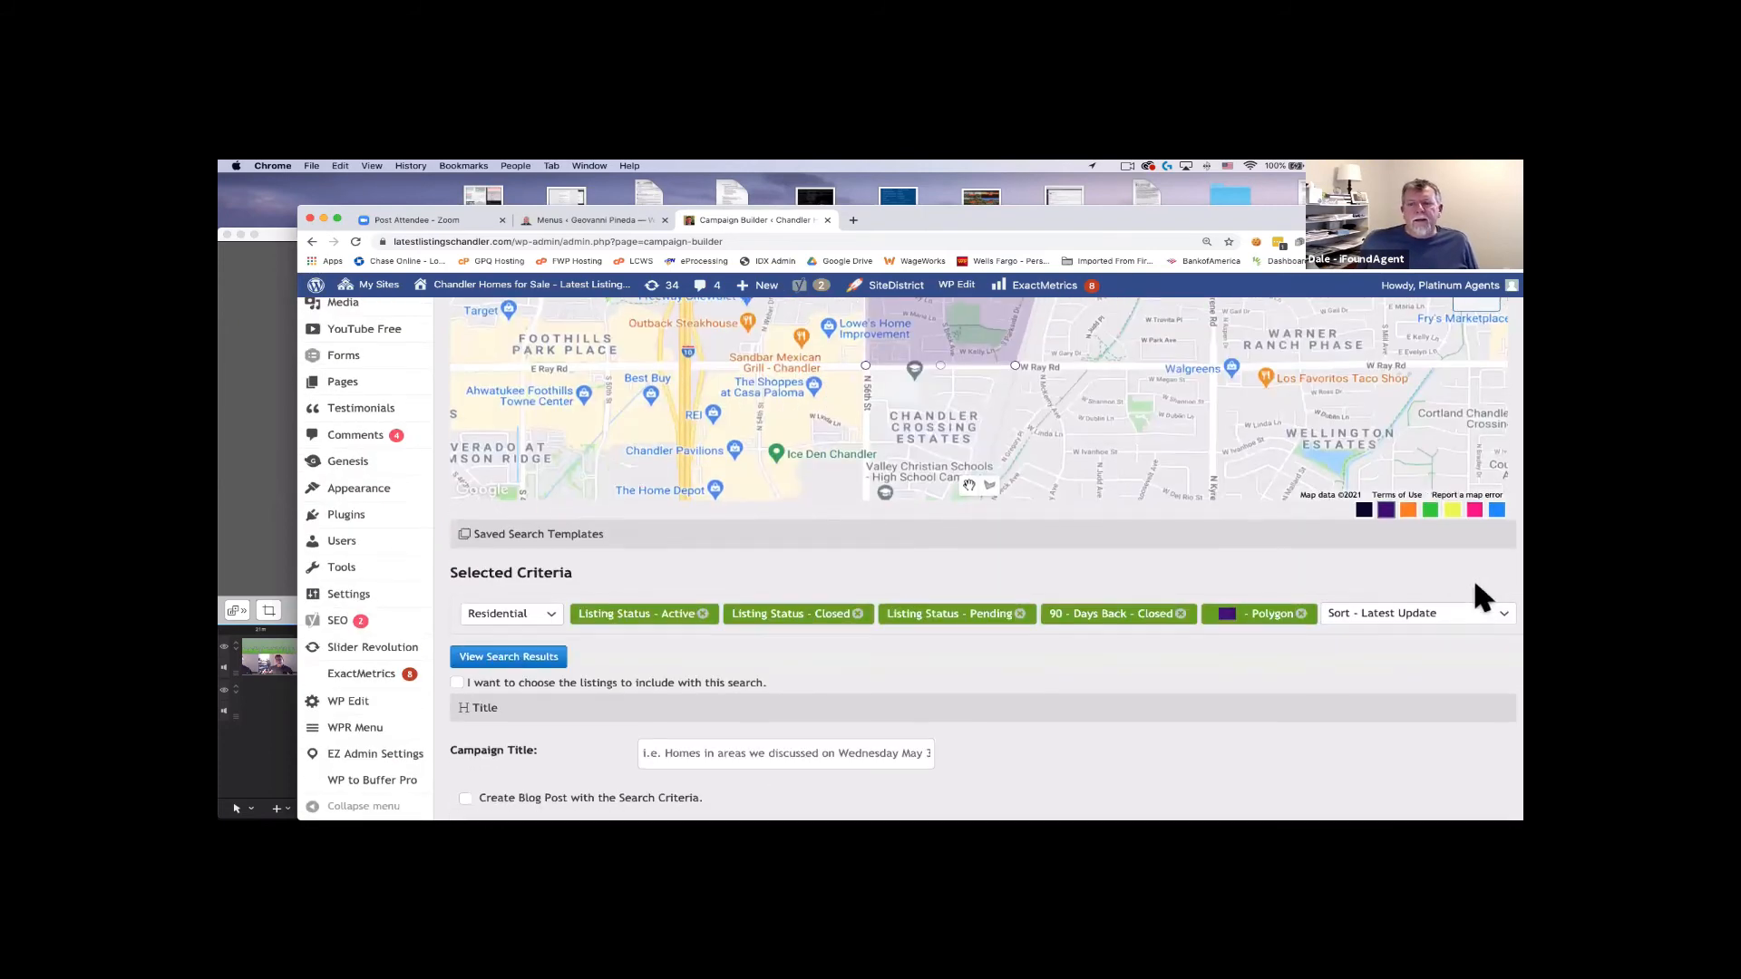
scroll(1473, 569, up, 4)
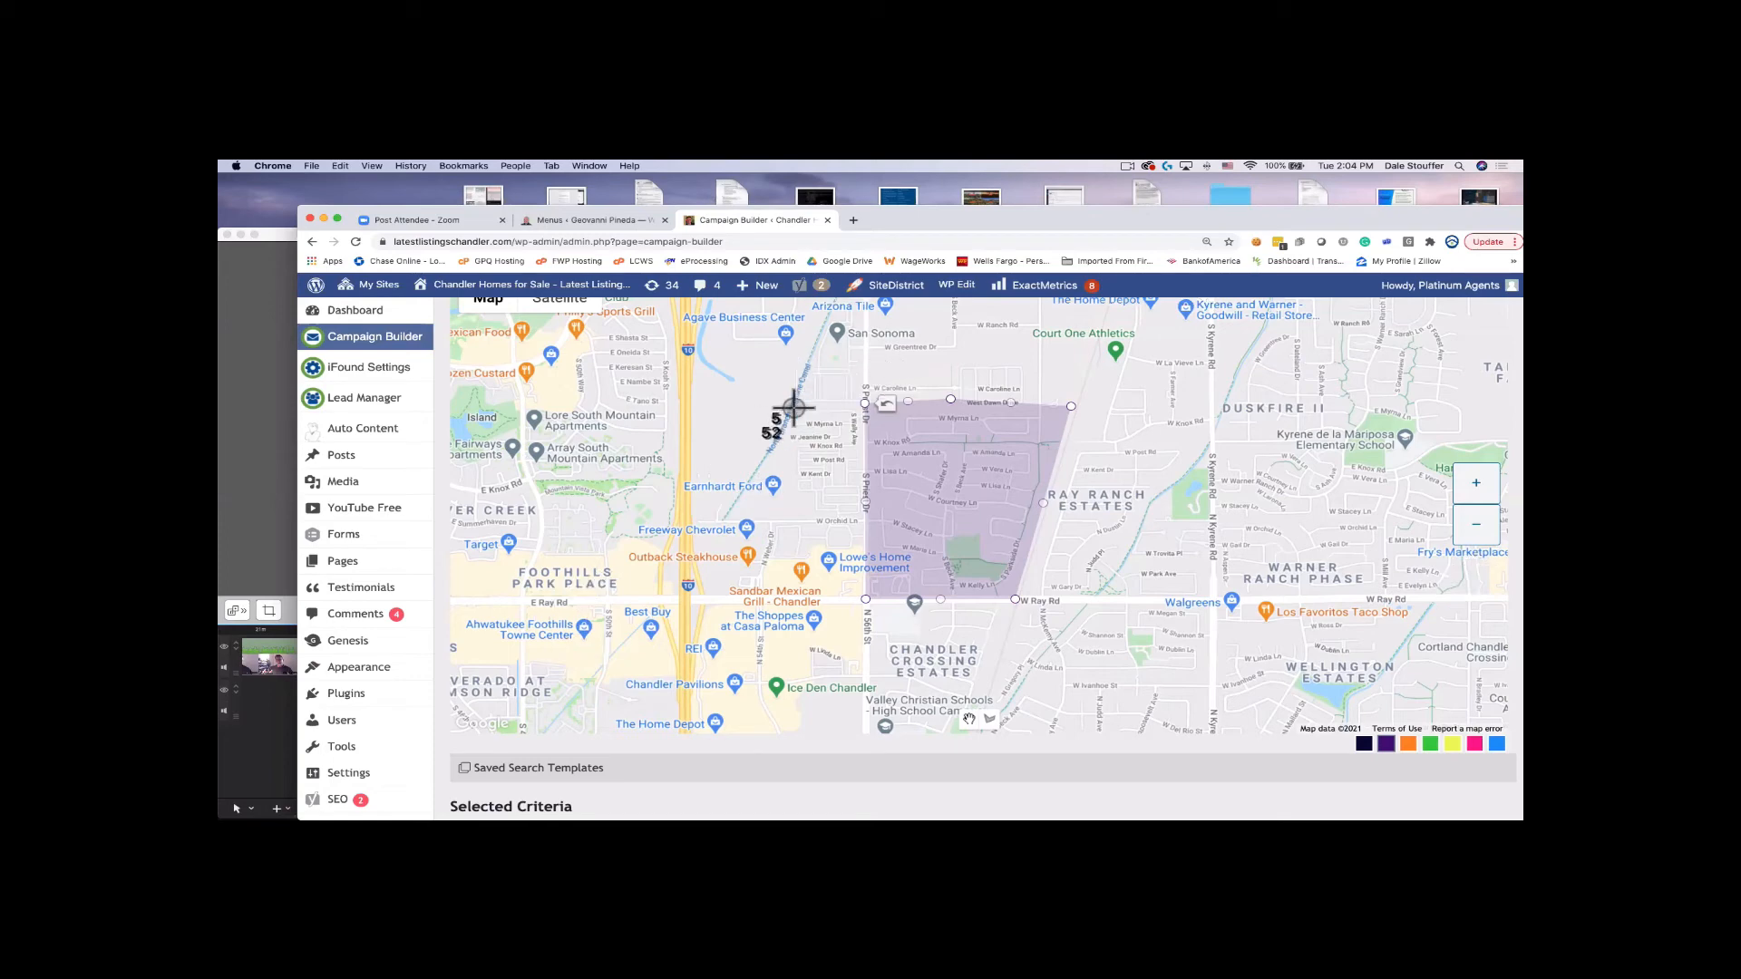
drag(798, 371, 1137, 630)
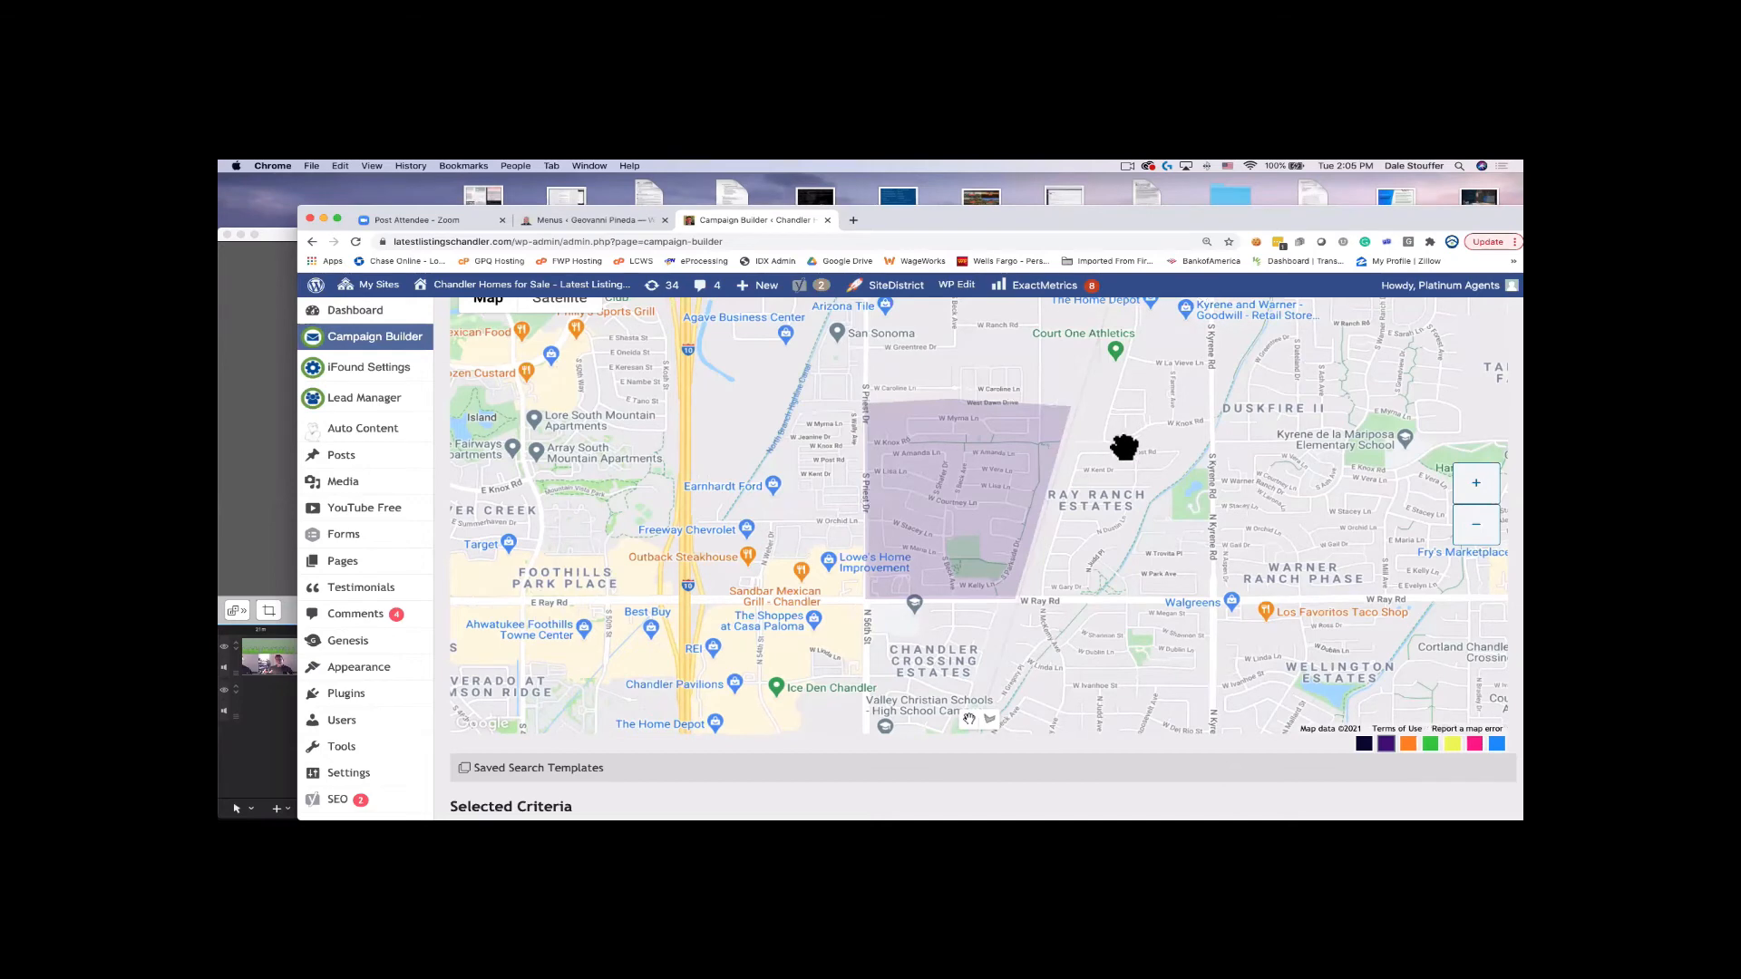
scroll(1124, 445, down, 3)
scroll(901, 503, down, 3)
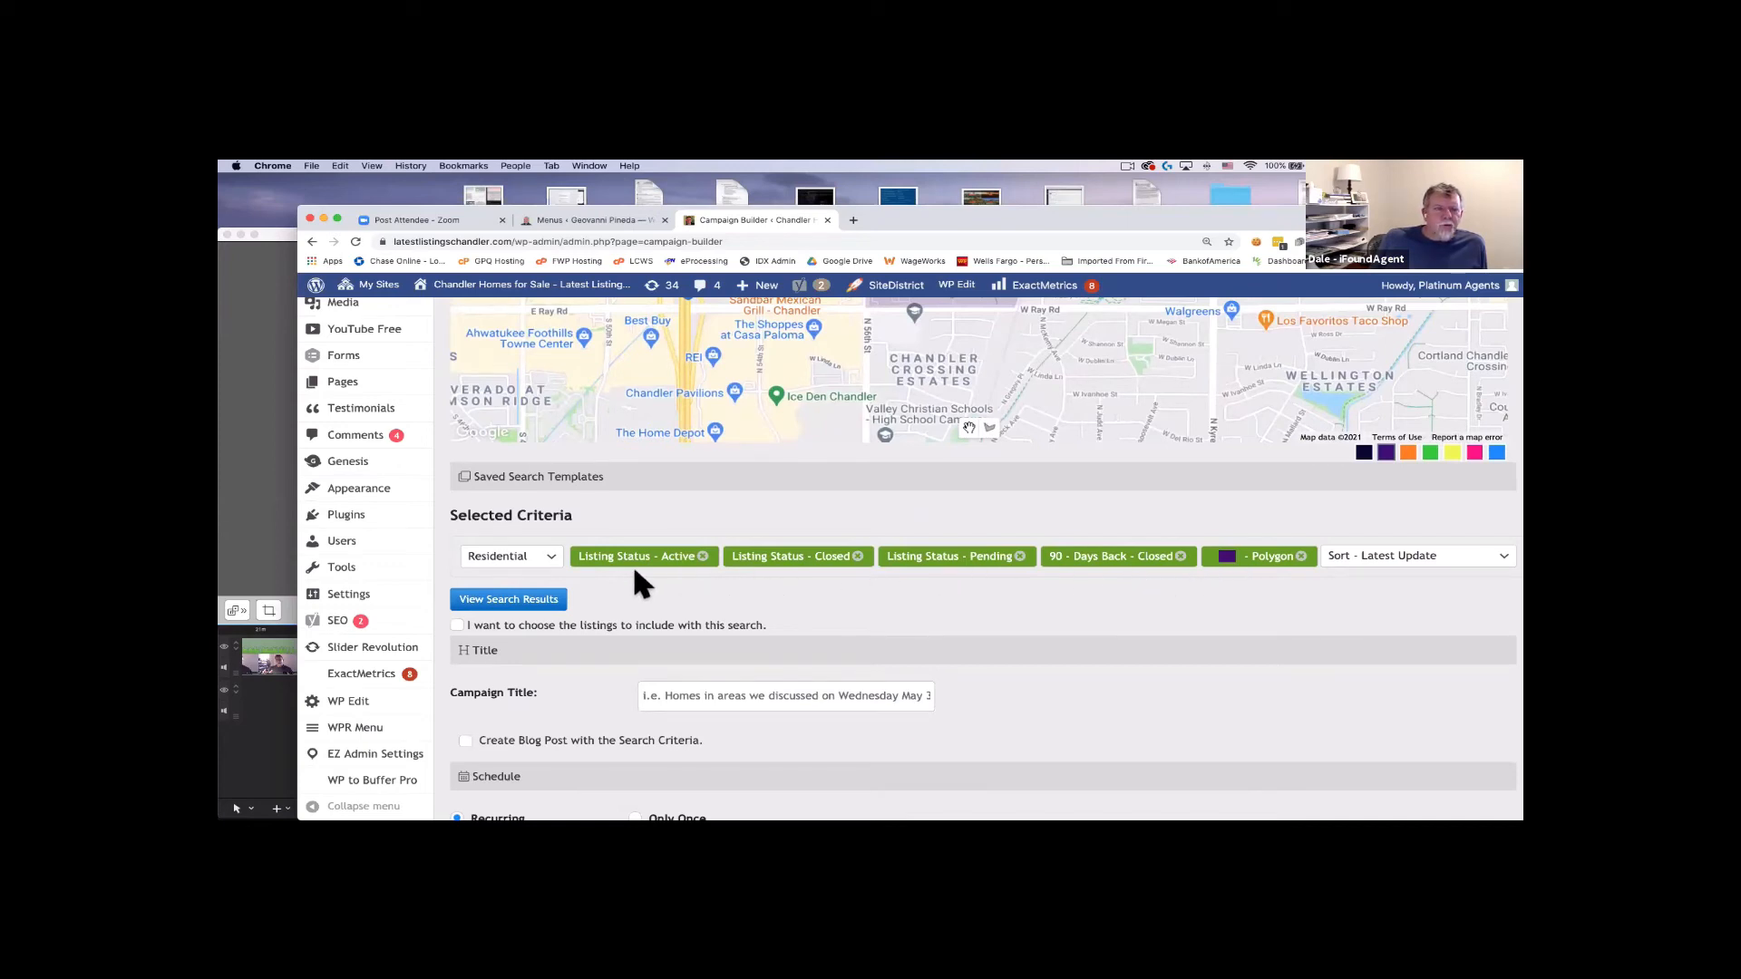
scroll(633, 576, up, 1)
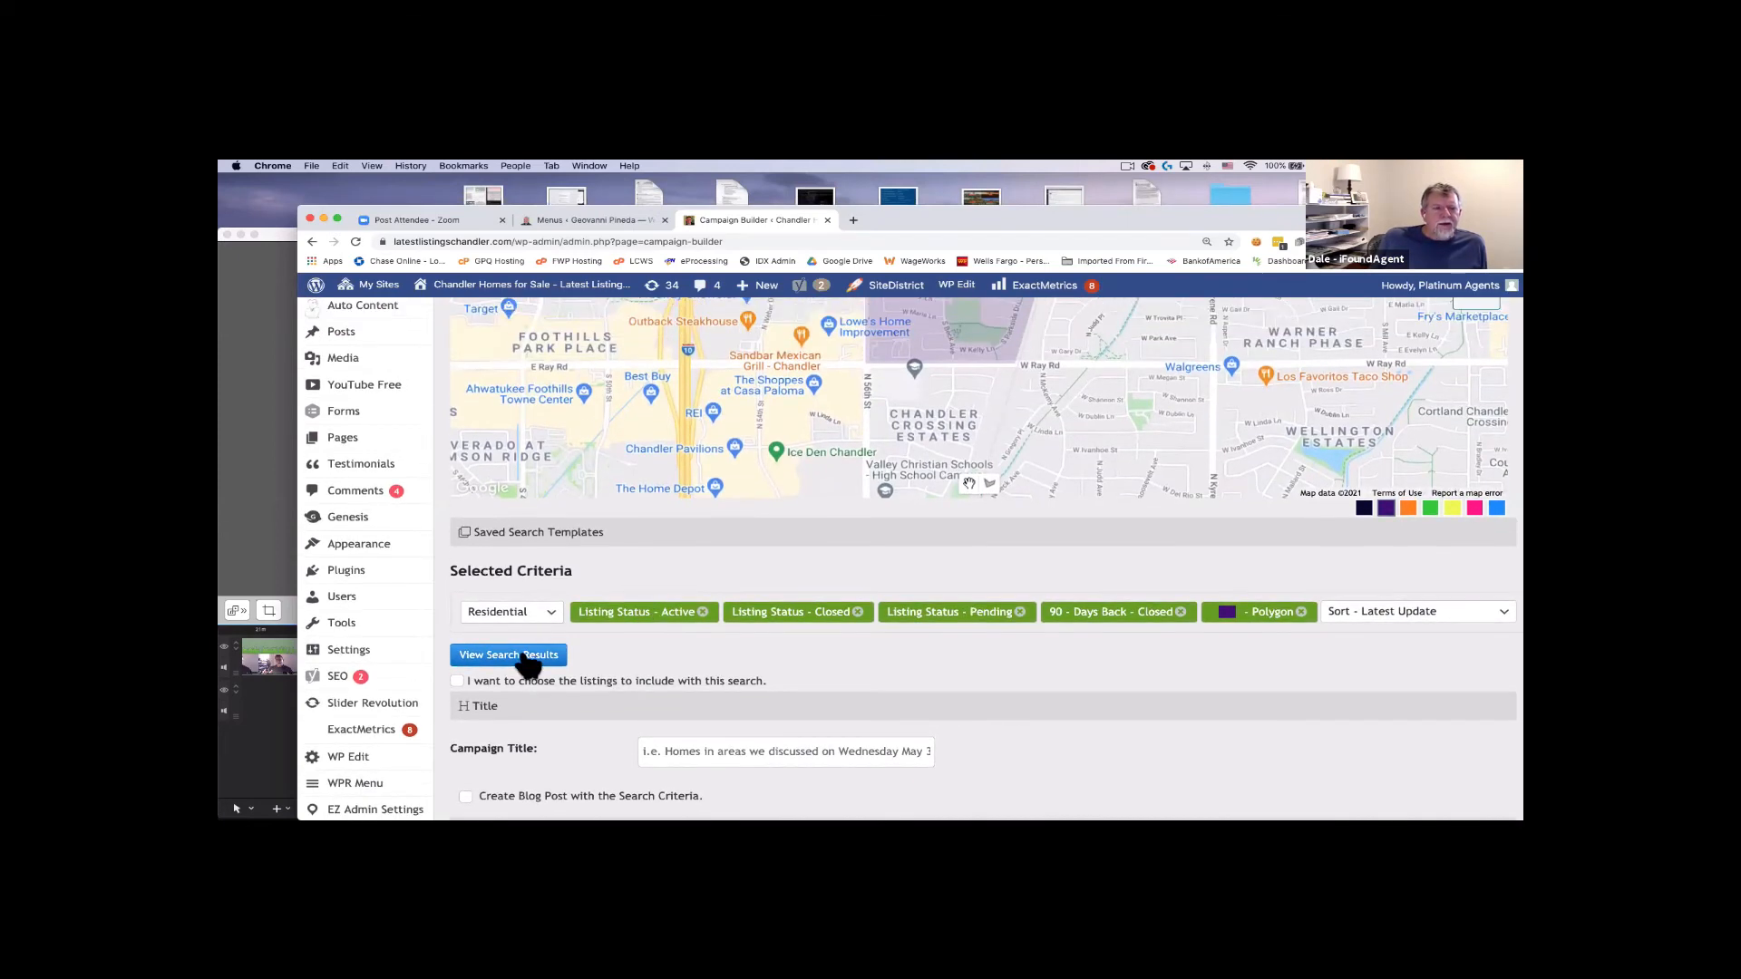
Run the search to list 4 properties in the polygon, then remove the 90 - Days Back - Closed criterion.
click(529, 657)
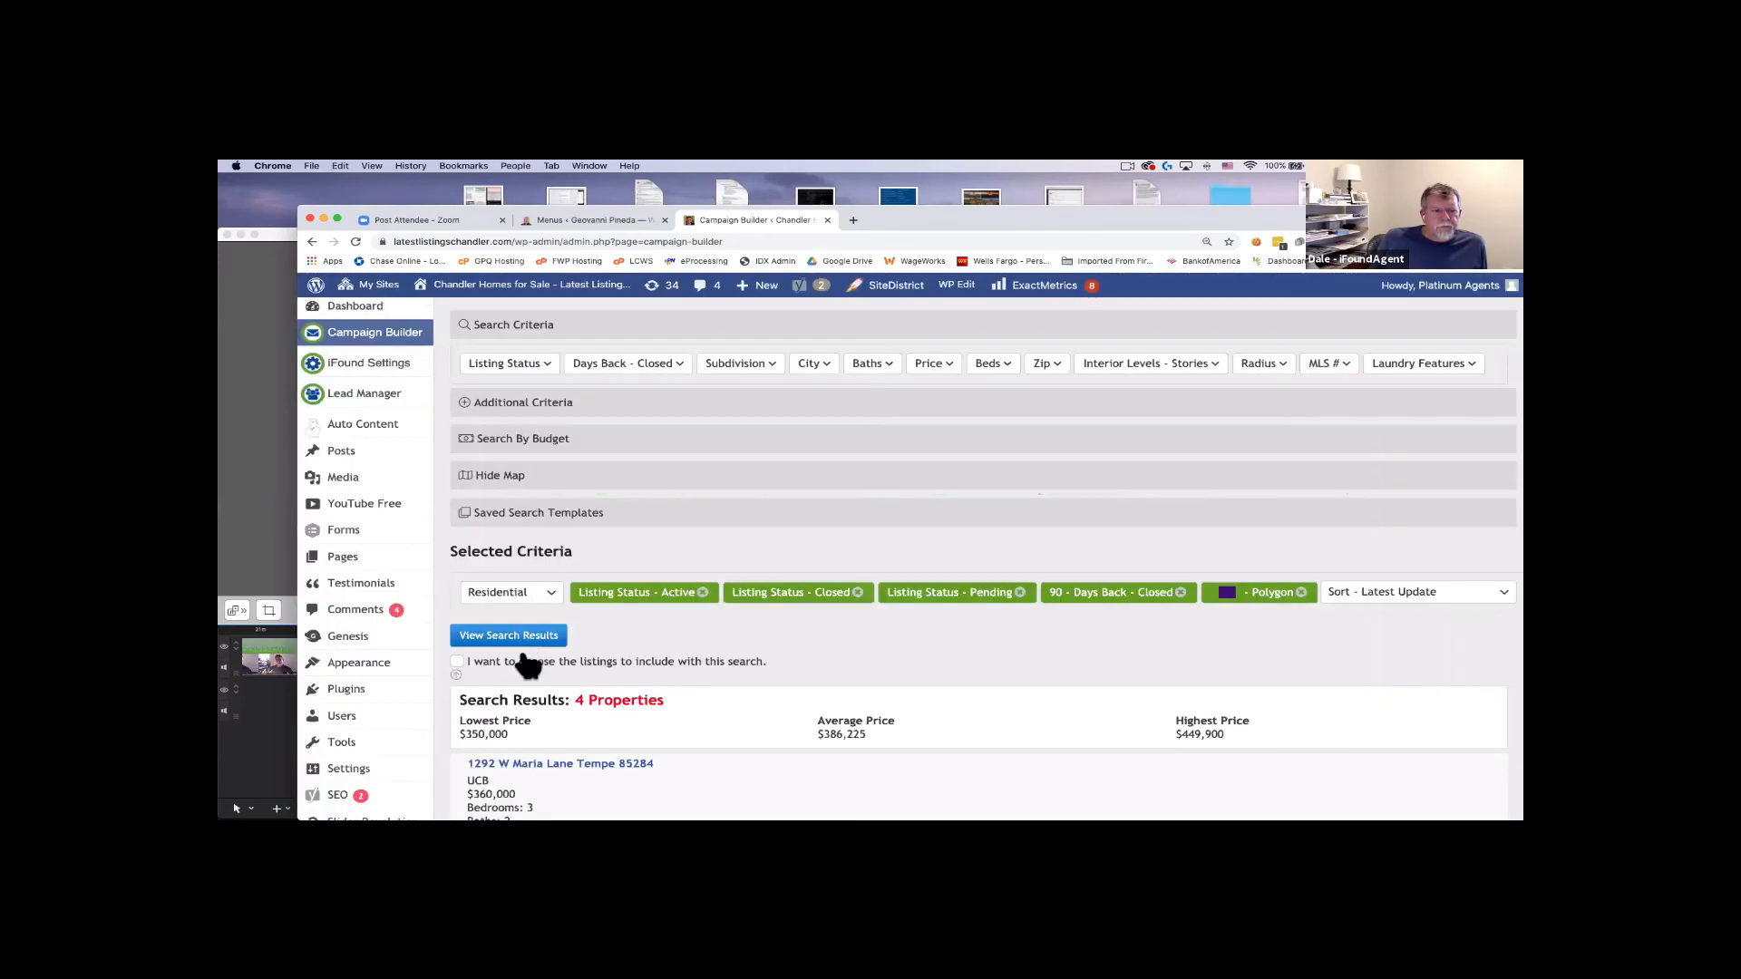
scroll(680, 608, down, 5)
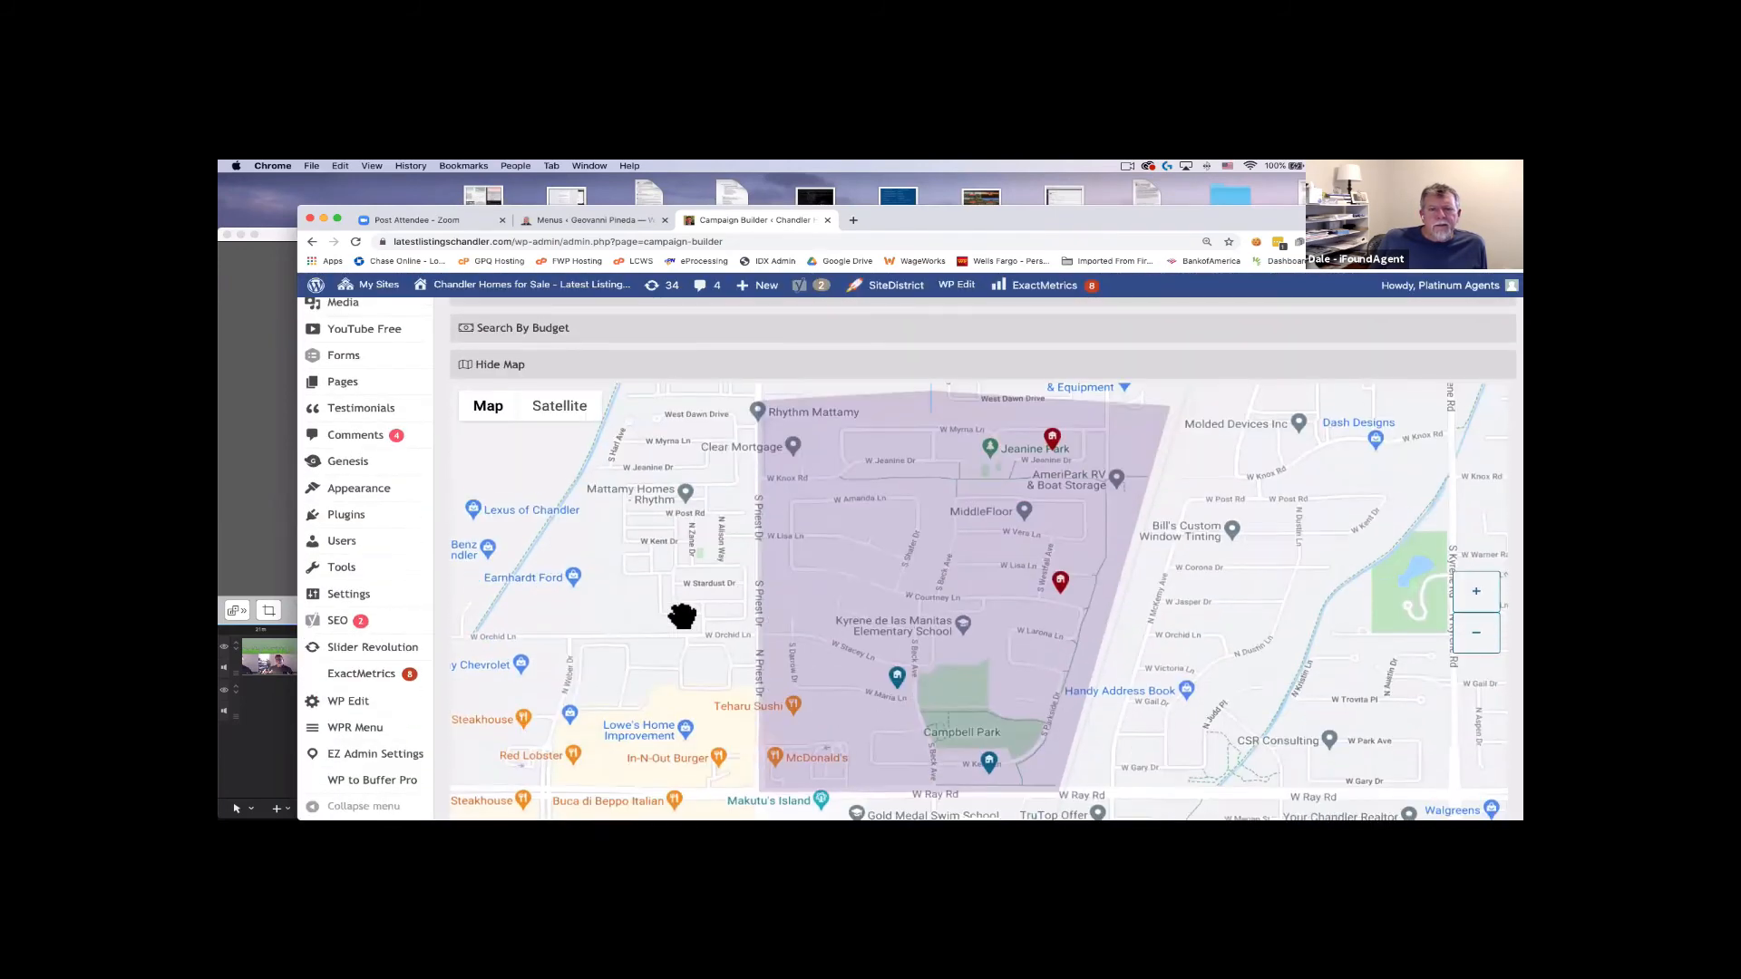
scroll(707, 615, down, 1)
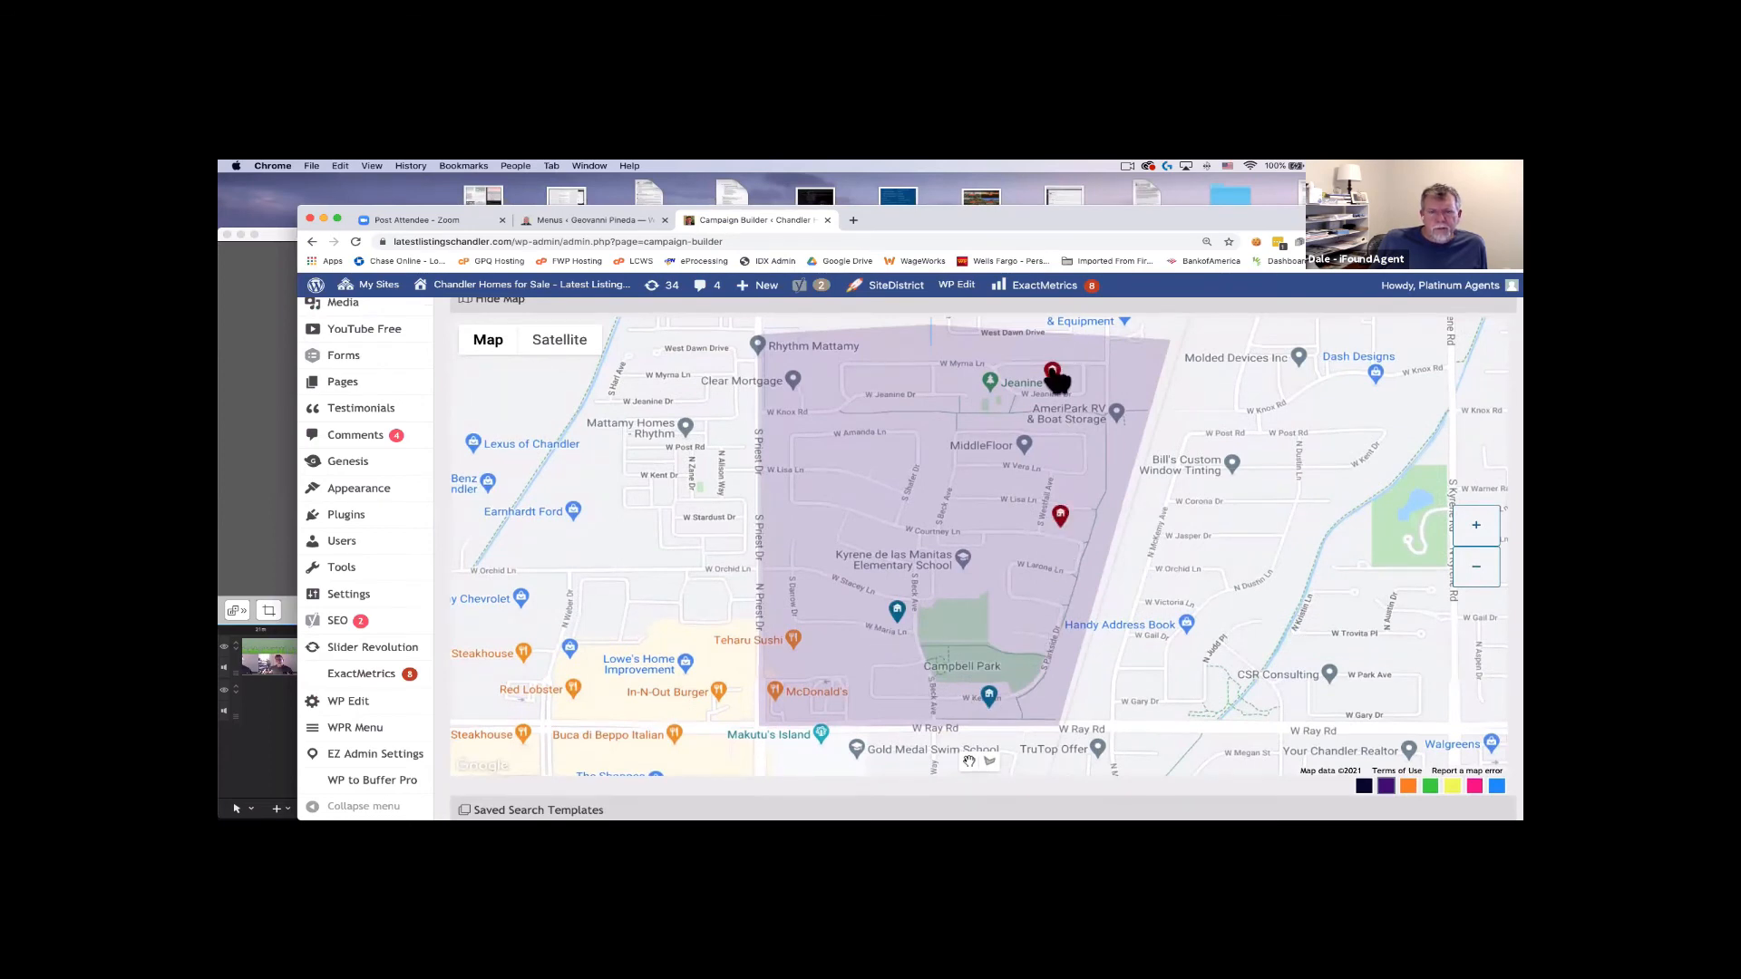
scroll(1206, 505, up, 5)
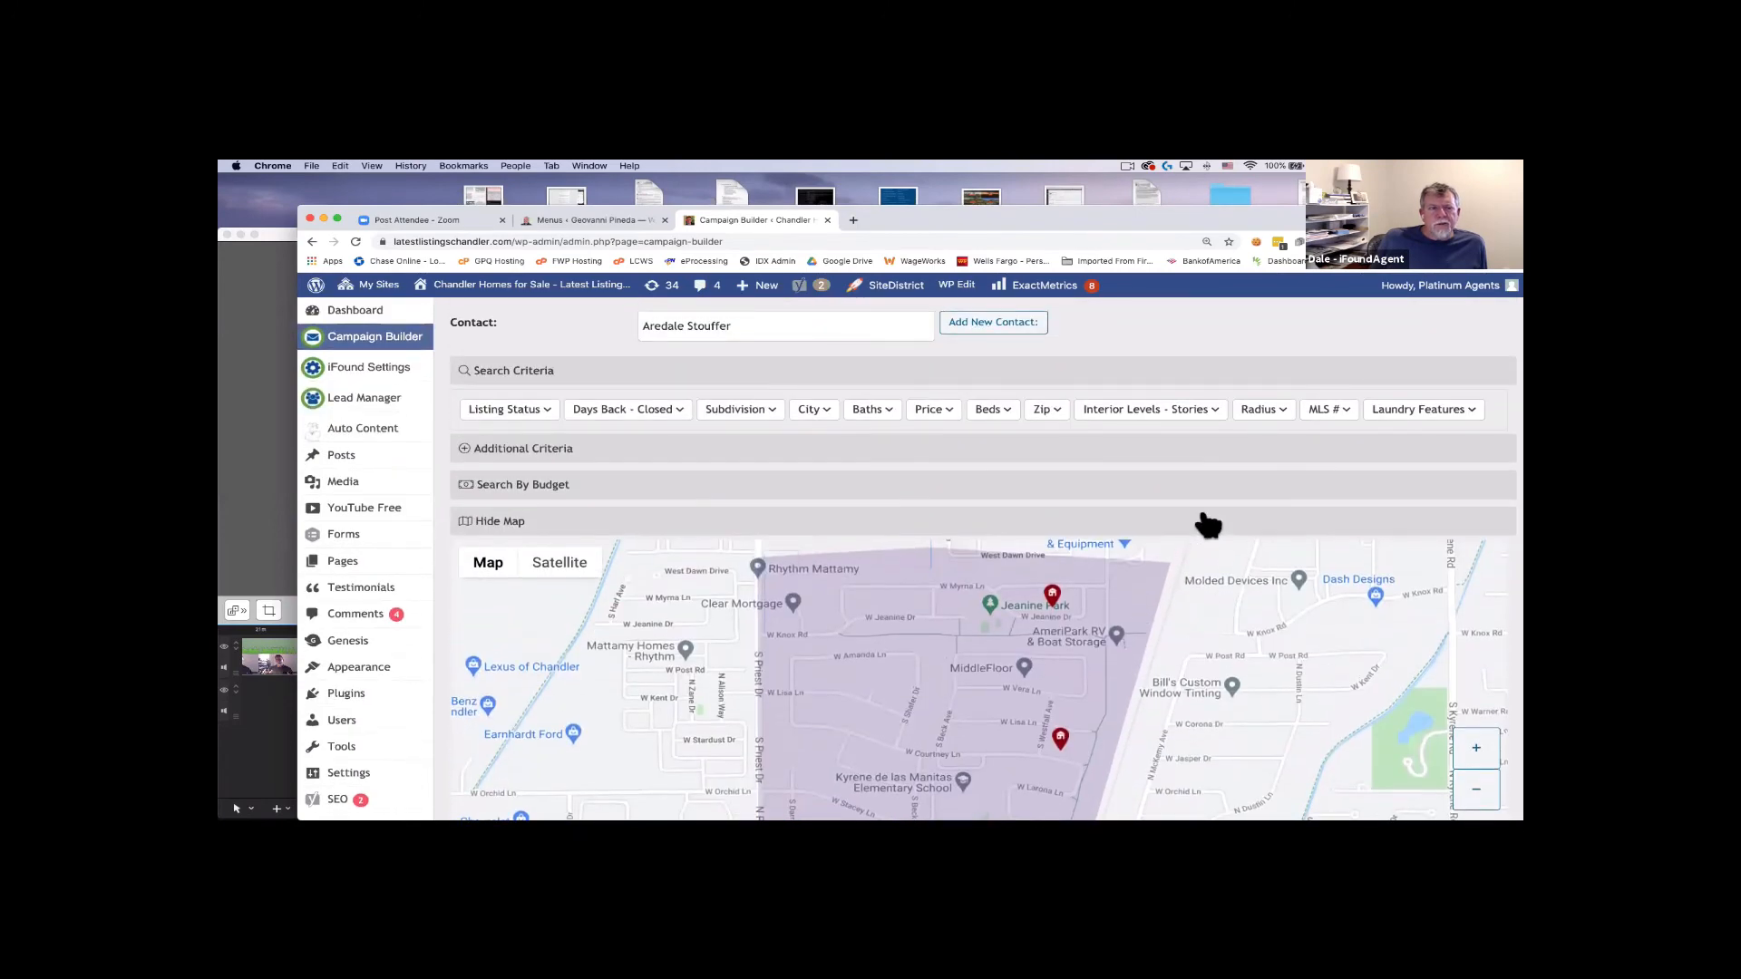
scroll(585, 539, down, 9)
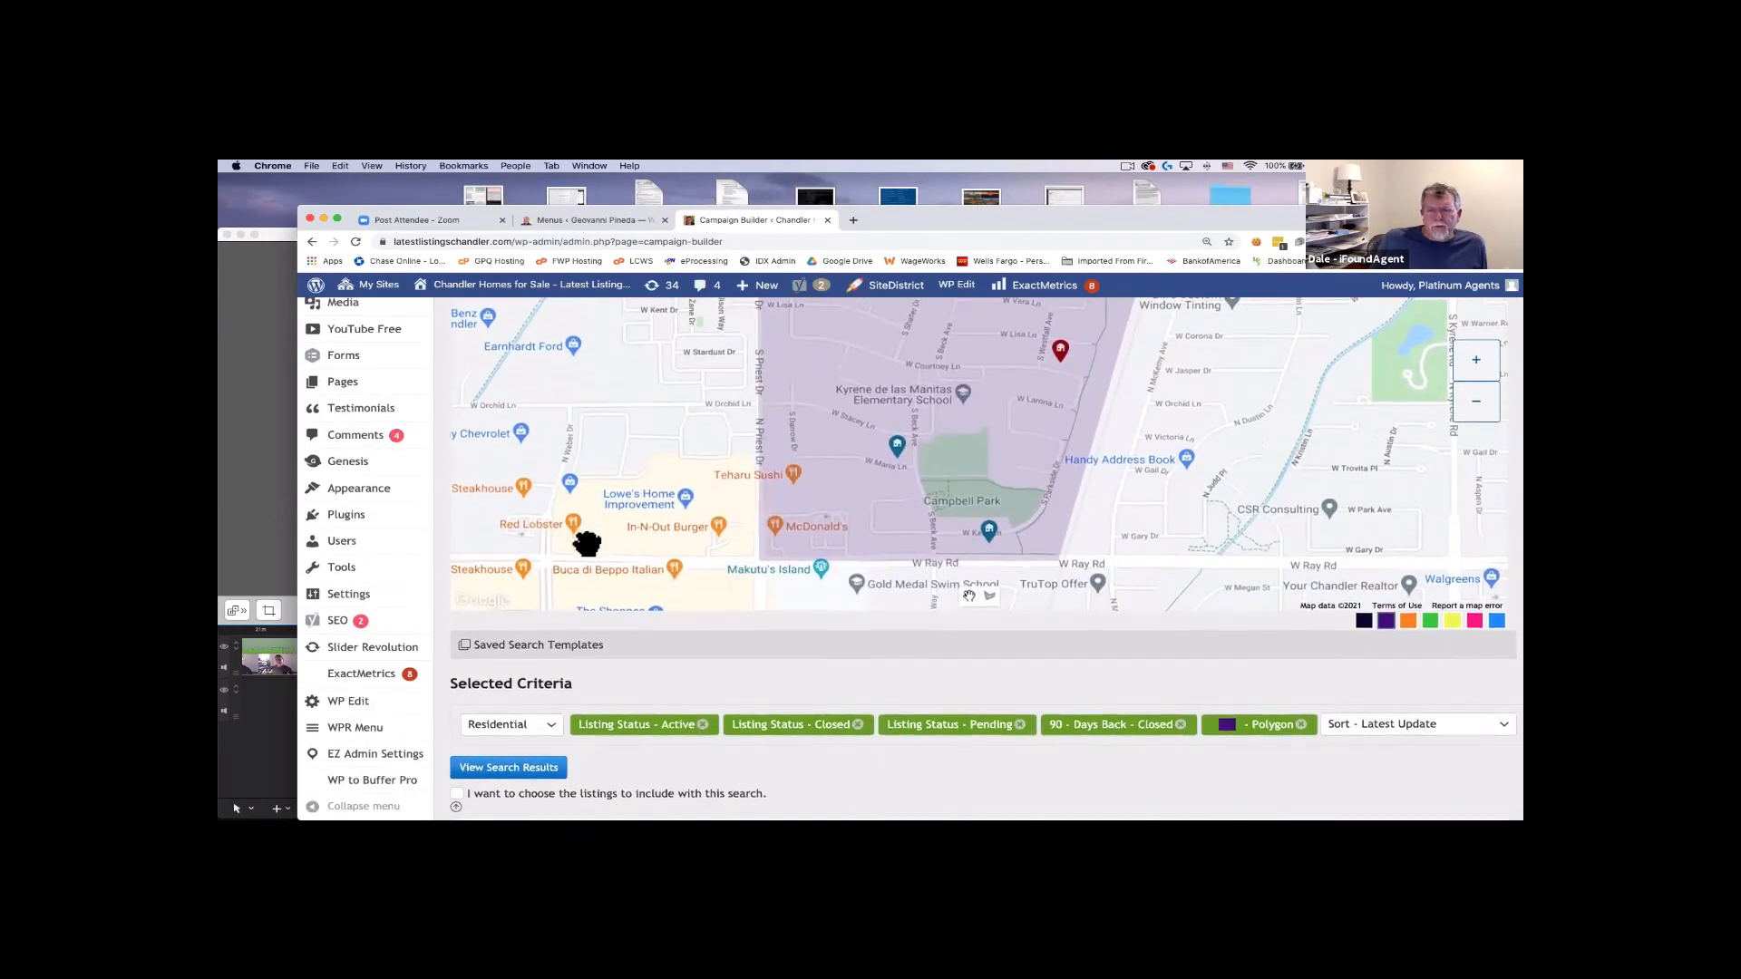
scroll(1011, 598, down, 2)
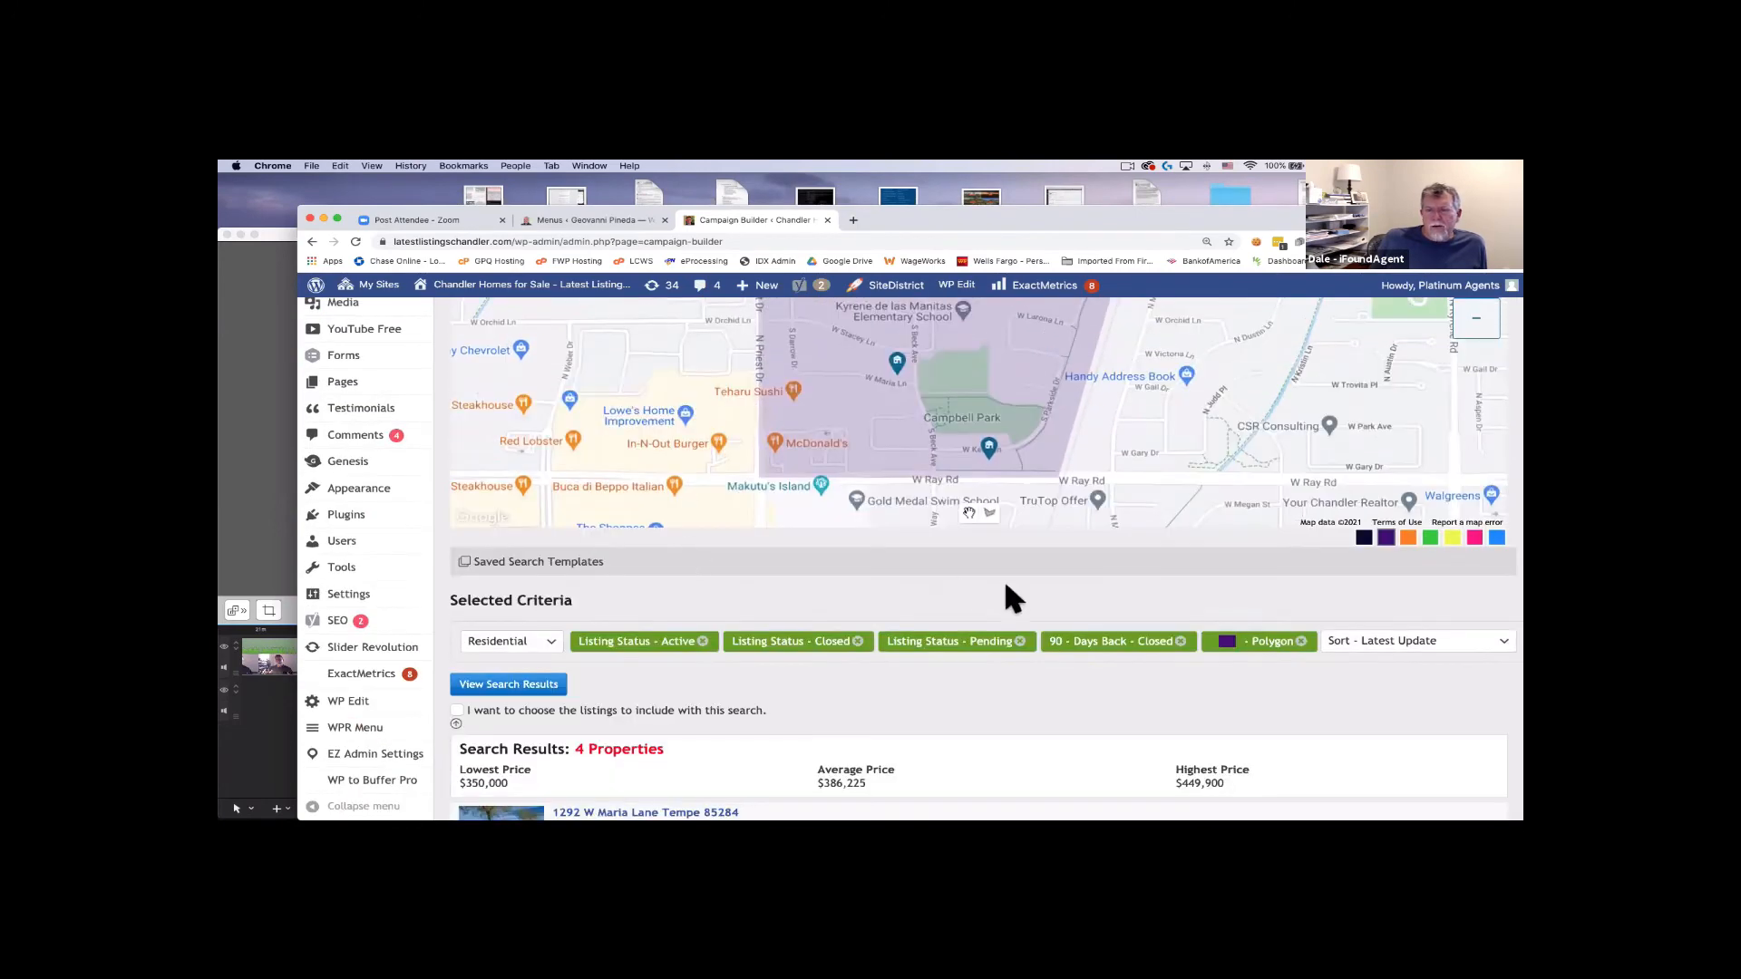
click(1180, 642)
scroll(689, 579, up, 11)
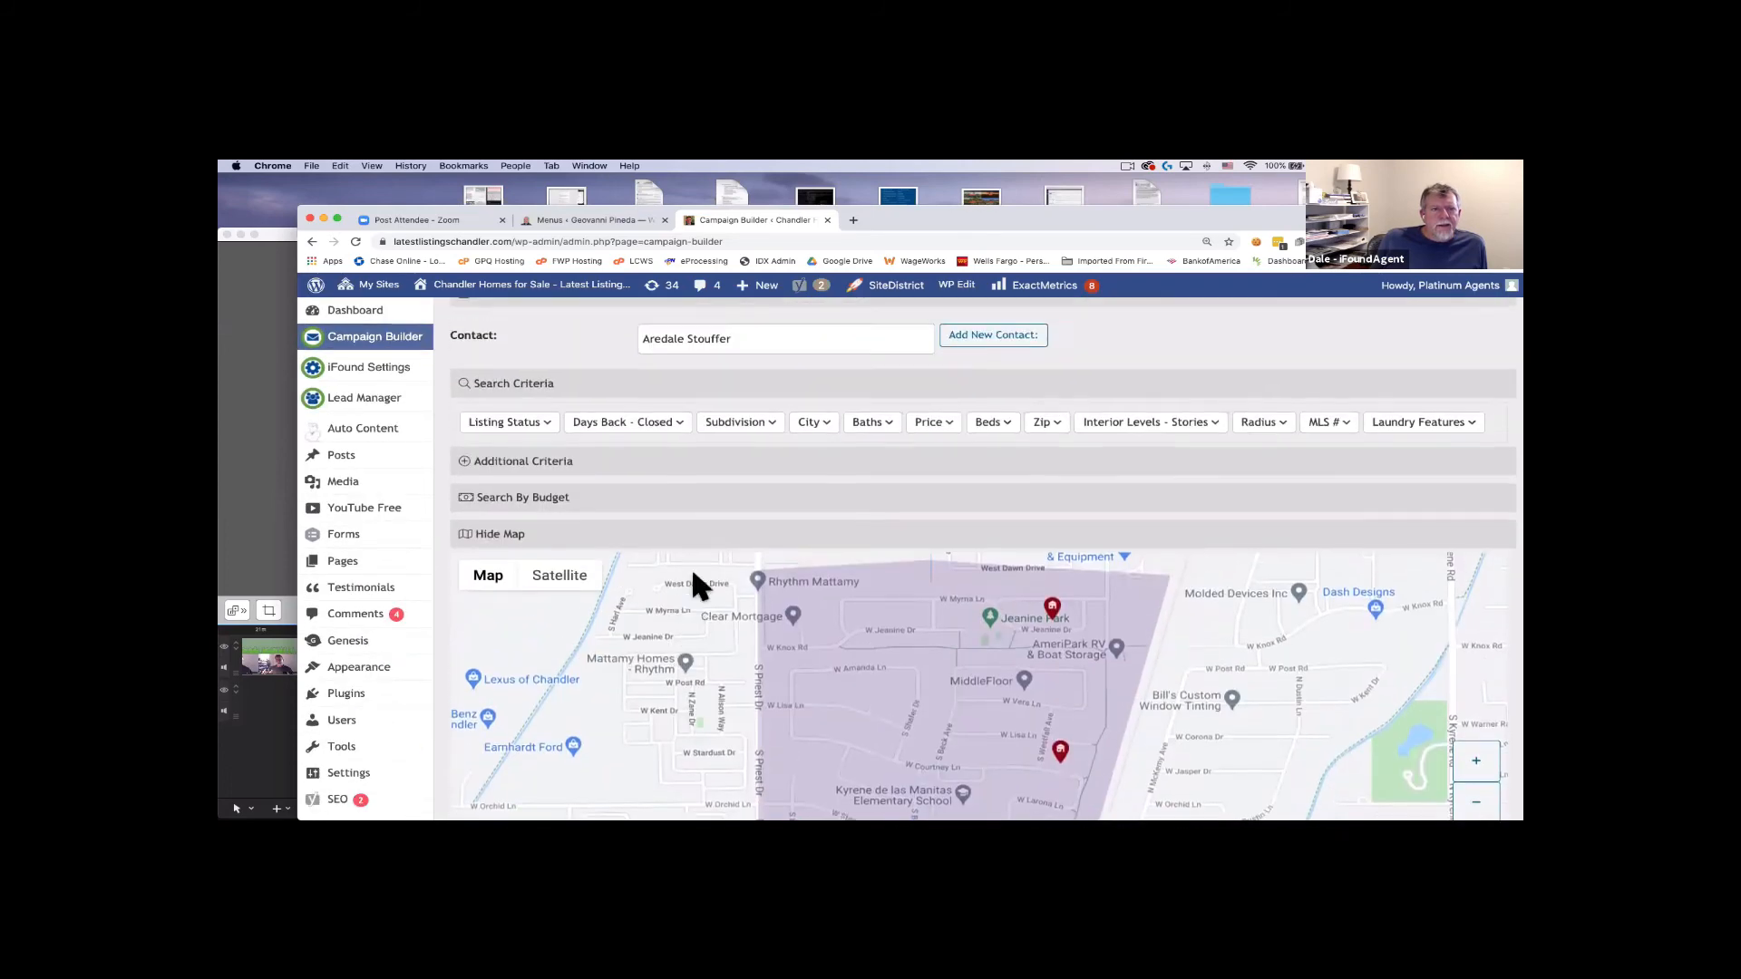
scroll(694, 573, up, 1)
click(654, 481)
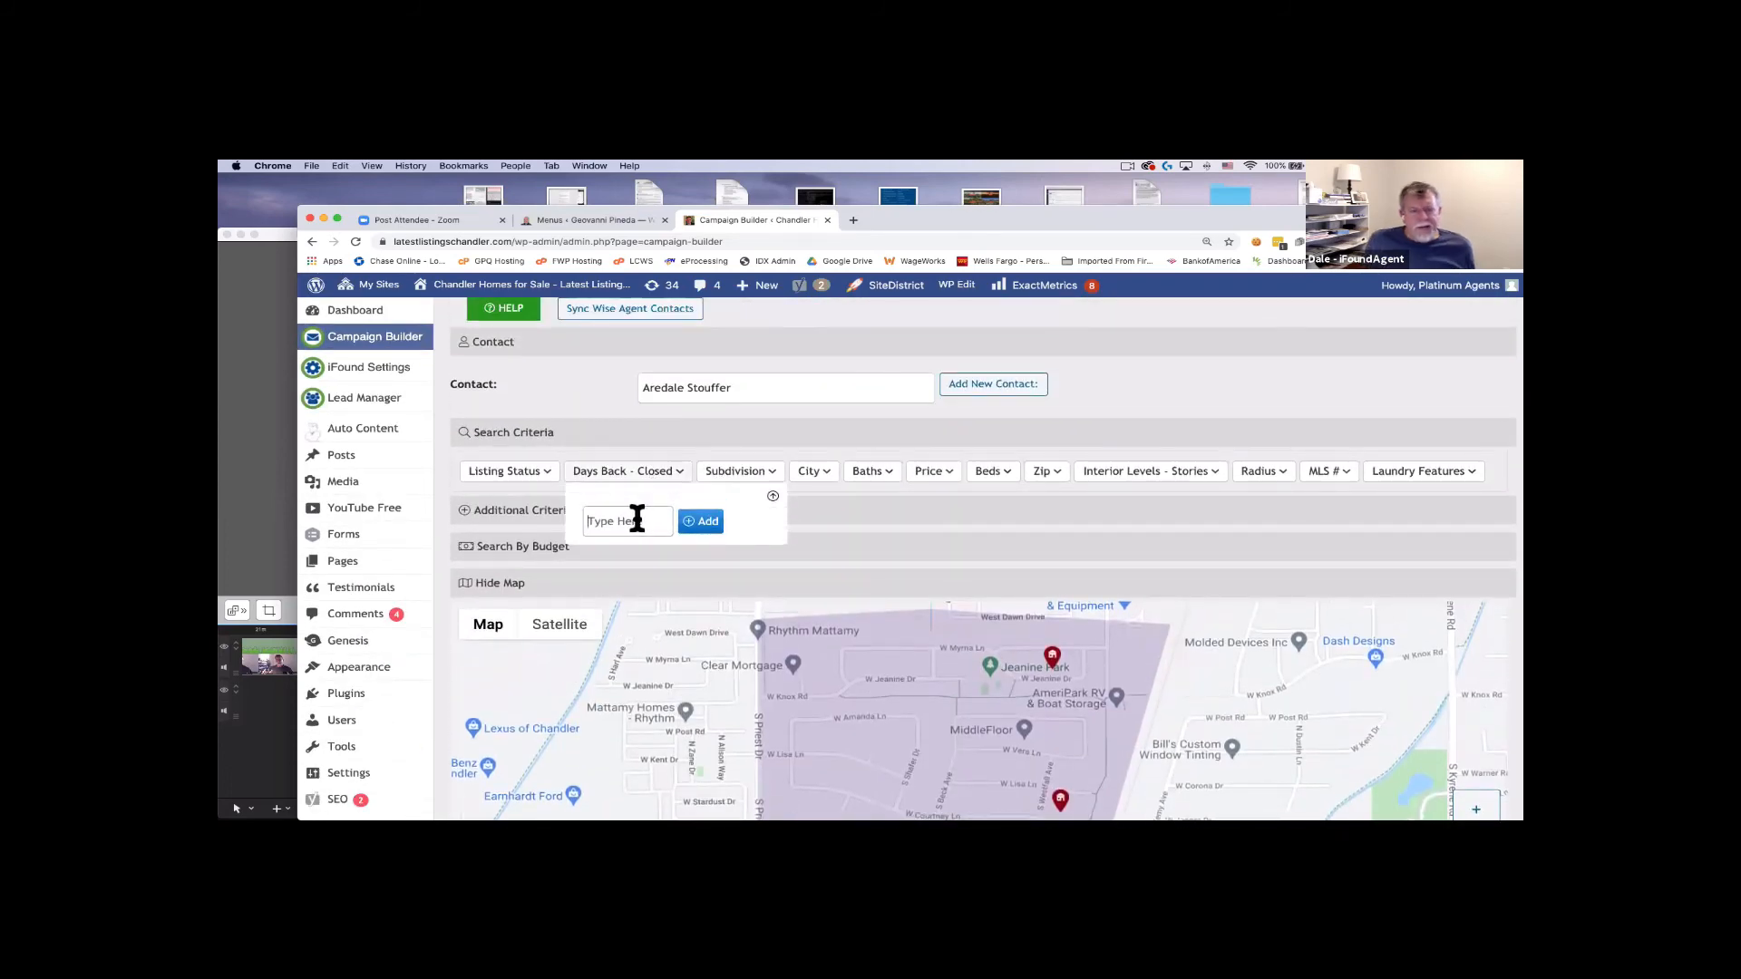
text(180)
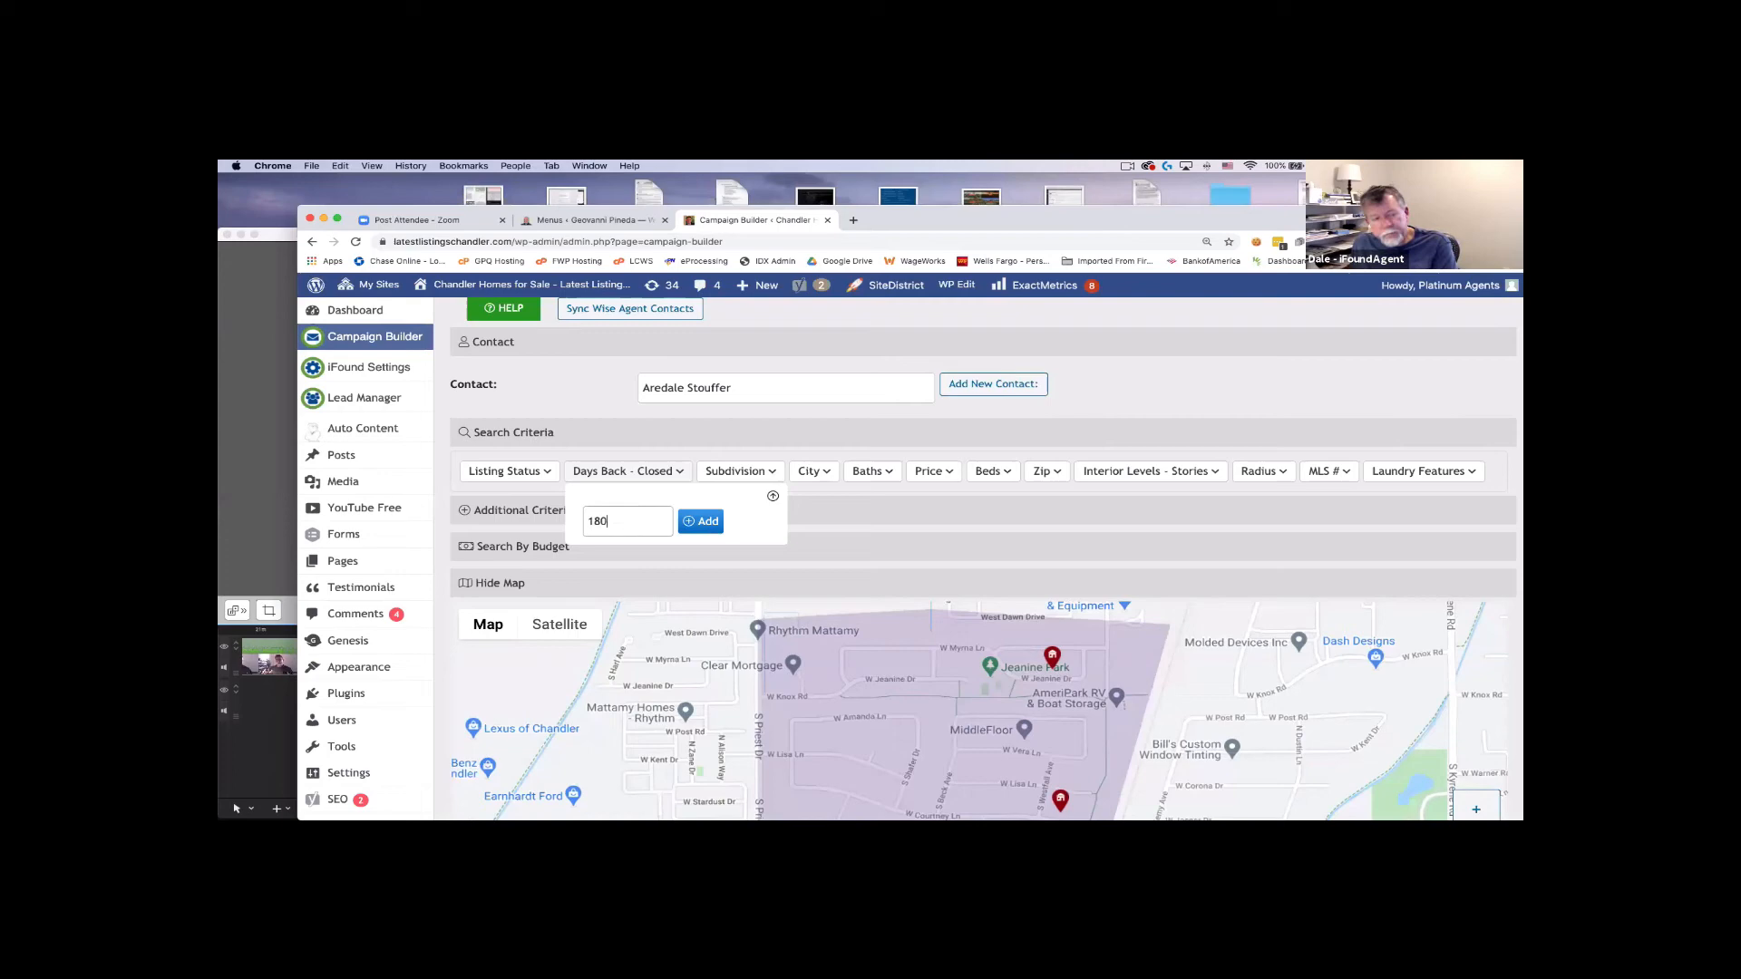
click(700, 522)
scroll(694, 522, down, 3)
scroll(693, 515, down, 10)
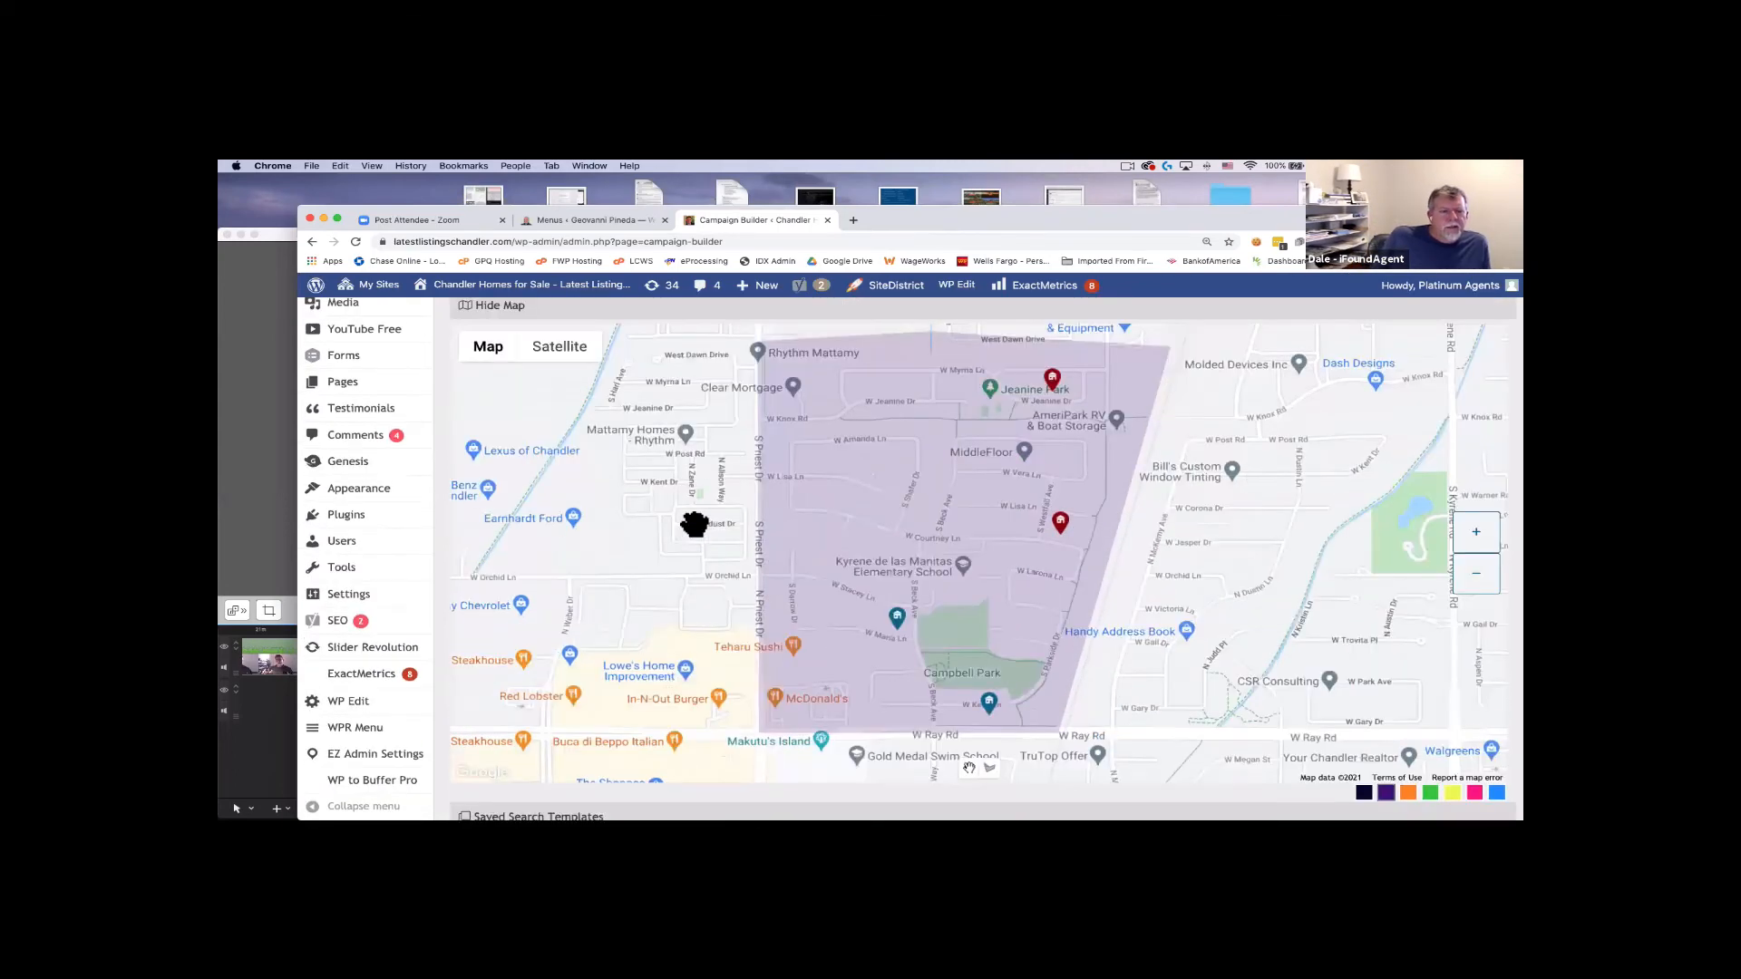
click(508, 684)
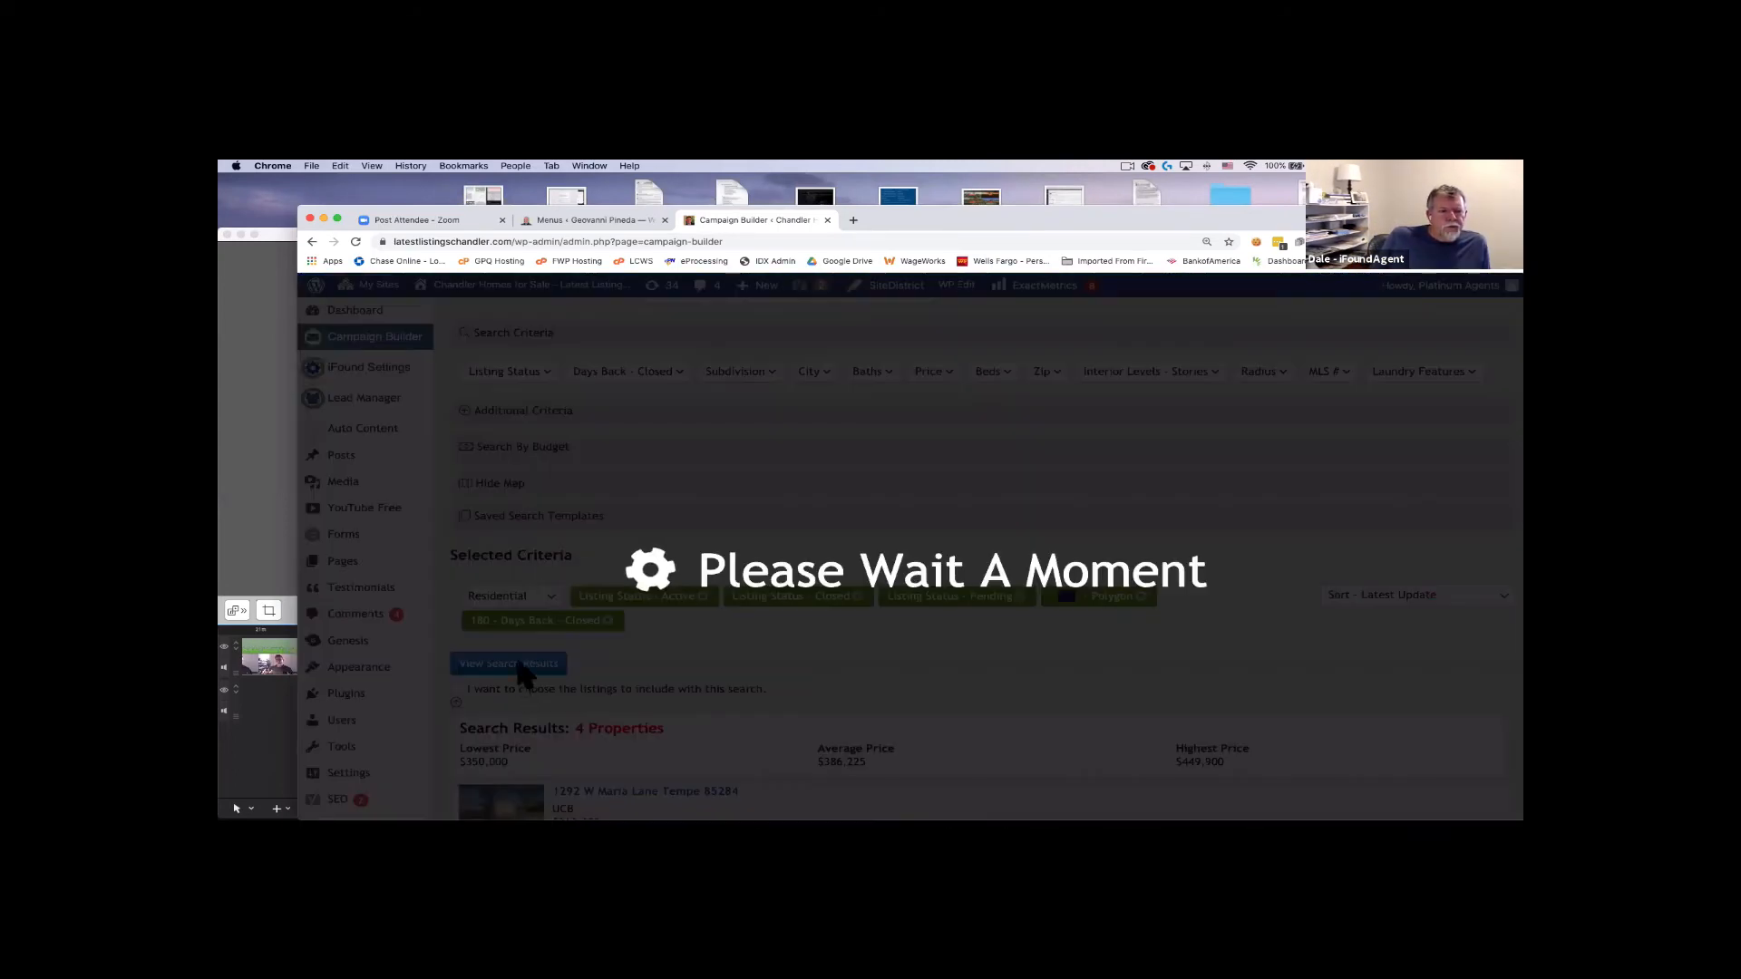
scroll(563, 641, down, 10)
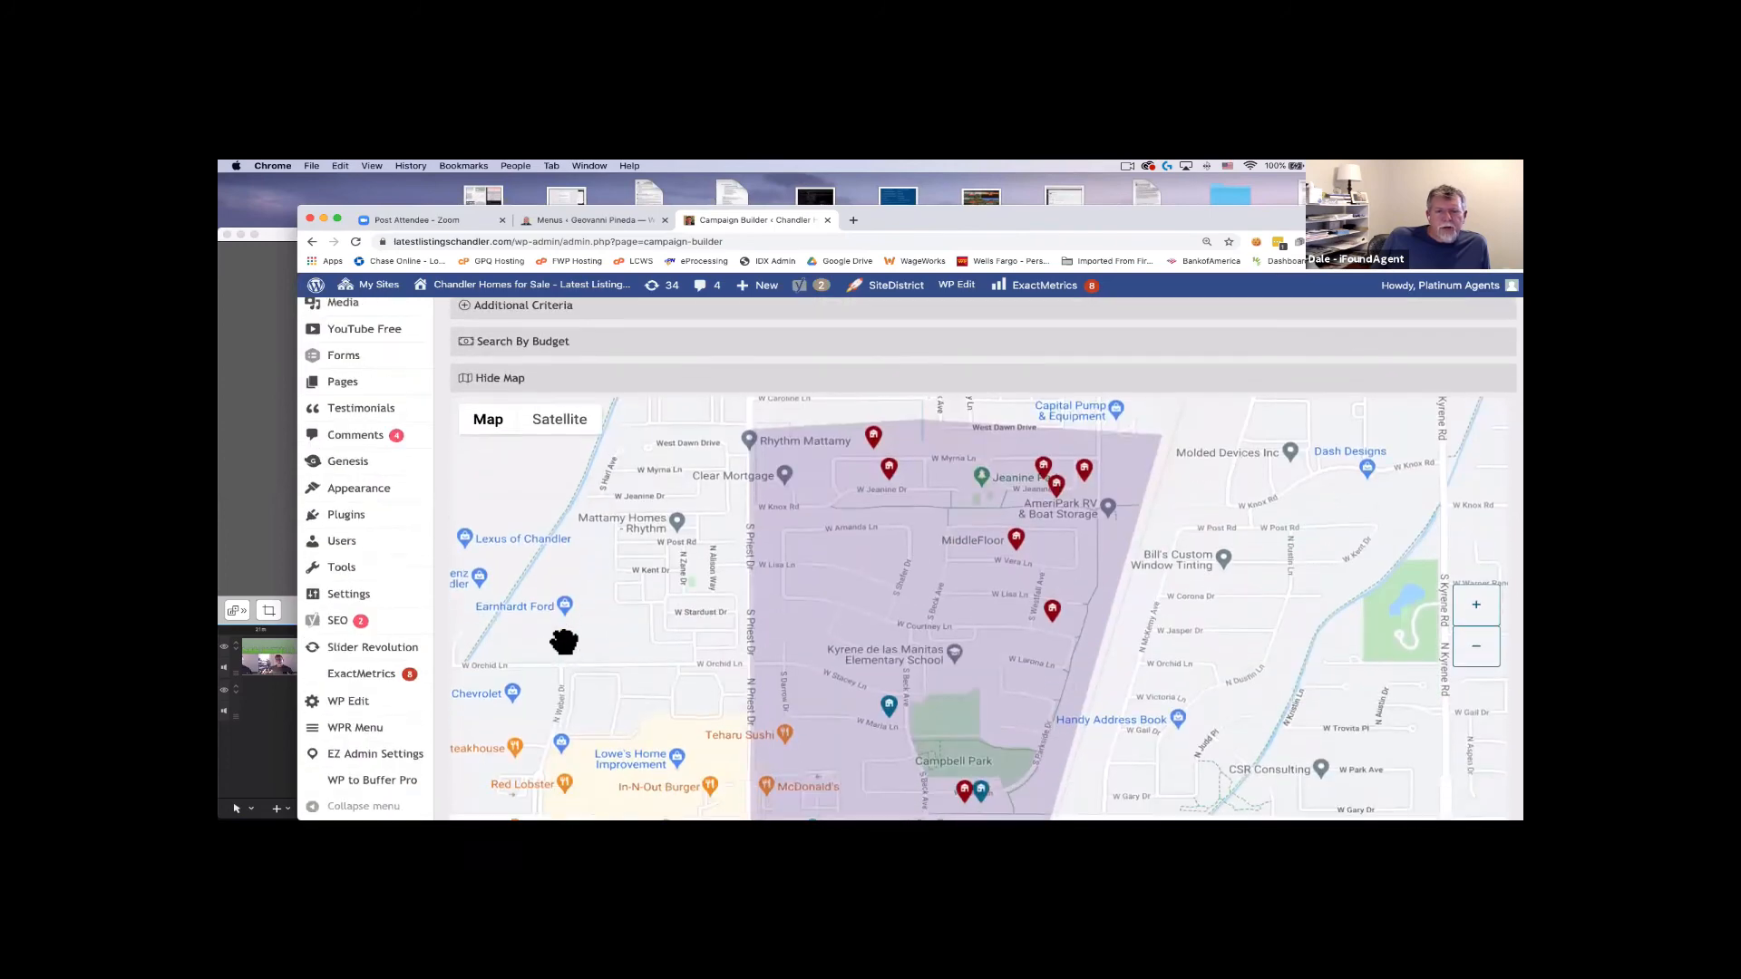
scroll(544, 662, up, 3)
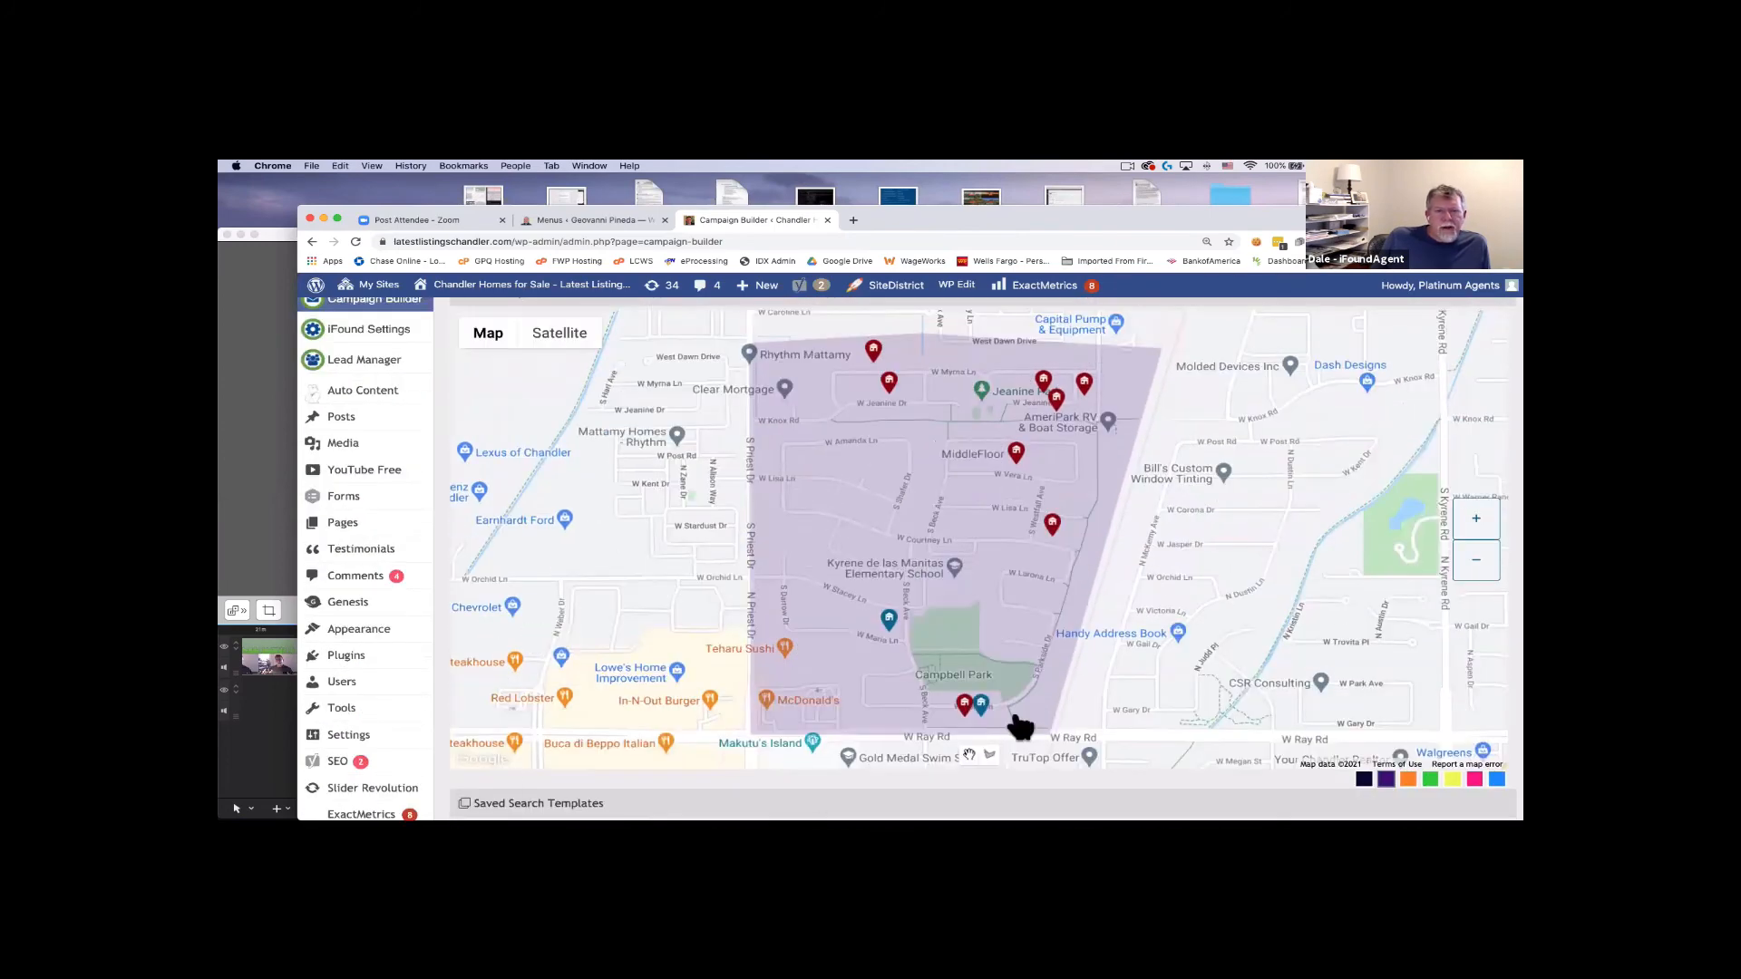
scroll(581, 593, down, 4)
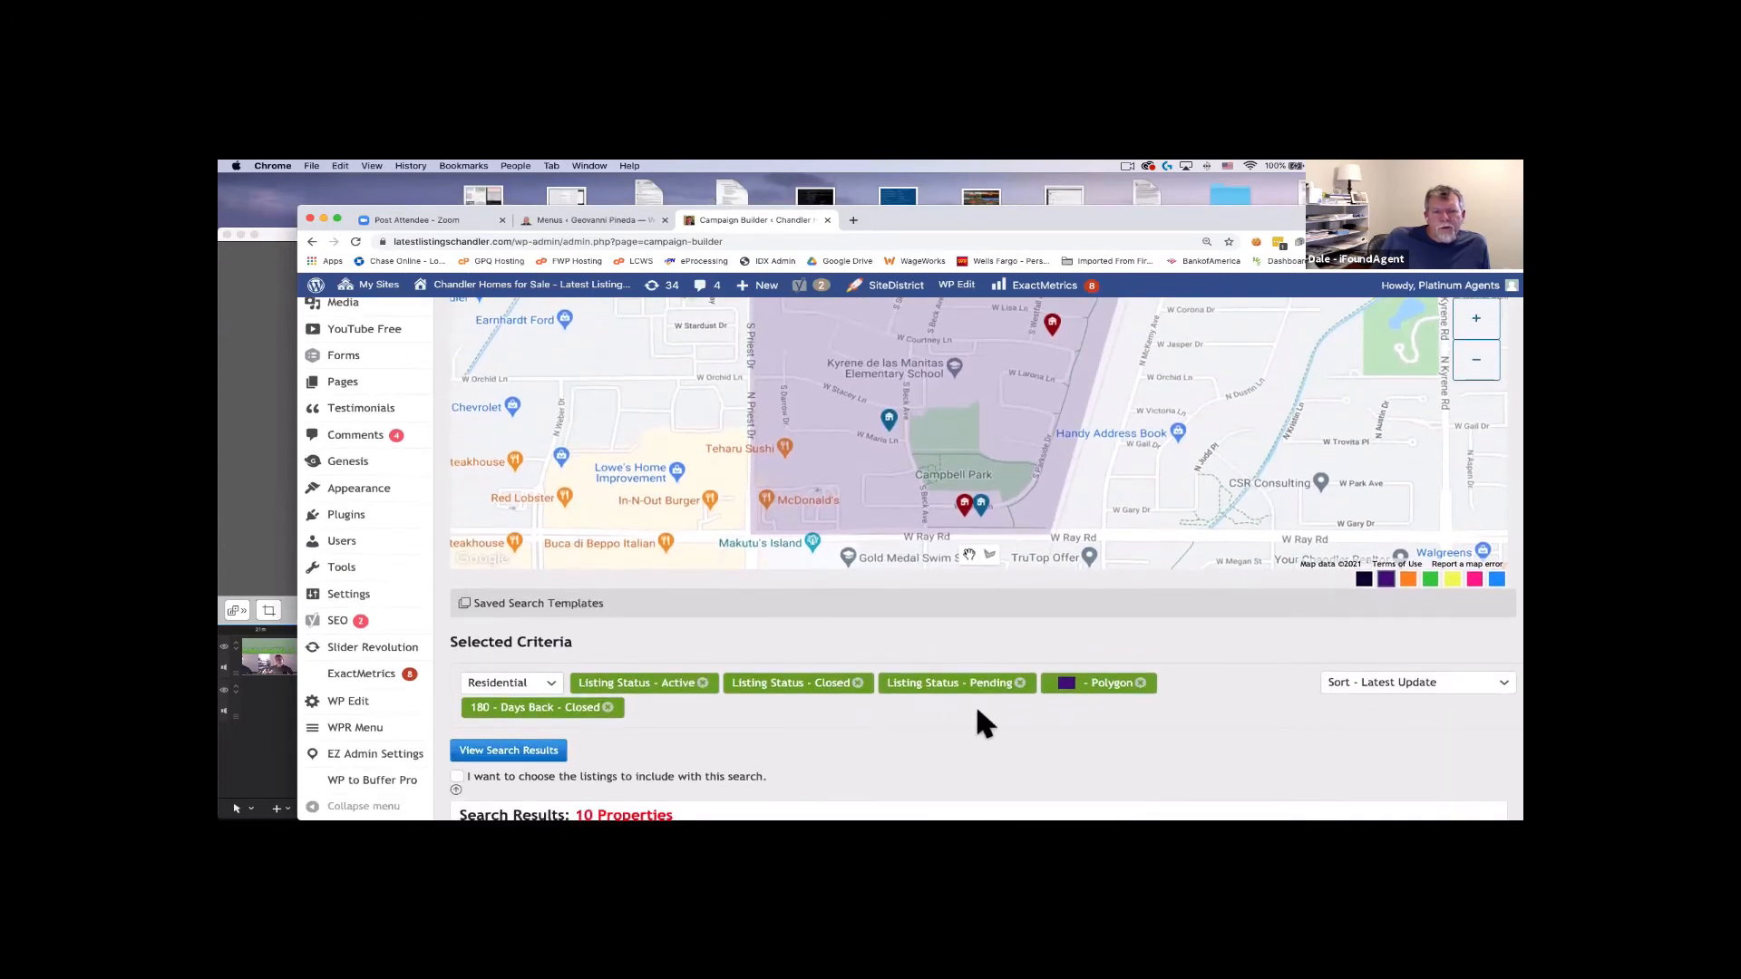
scroll(723, 705, down, 2)
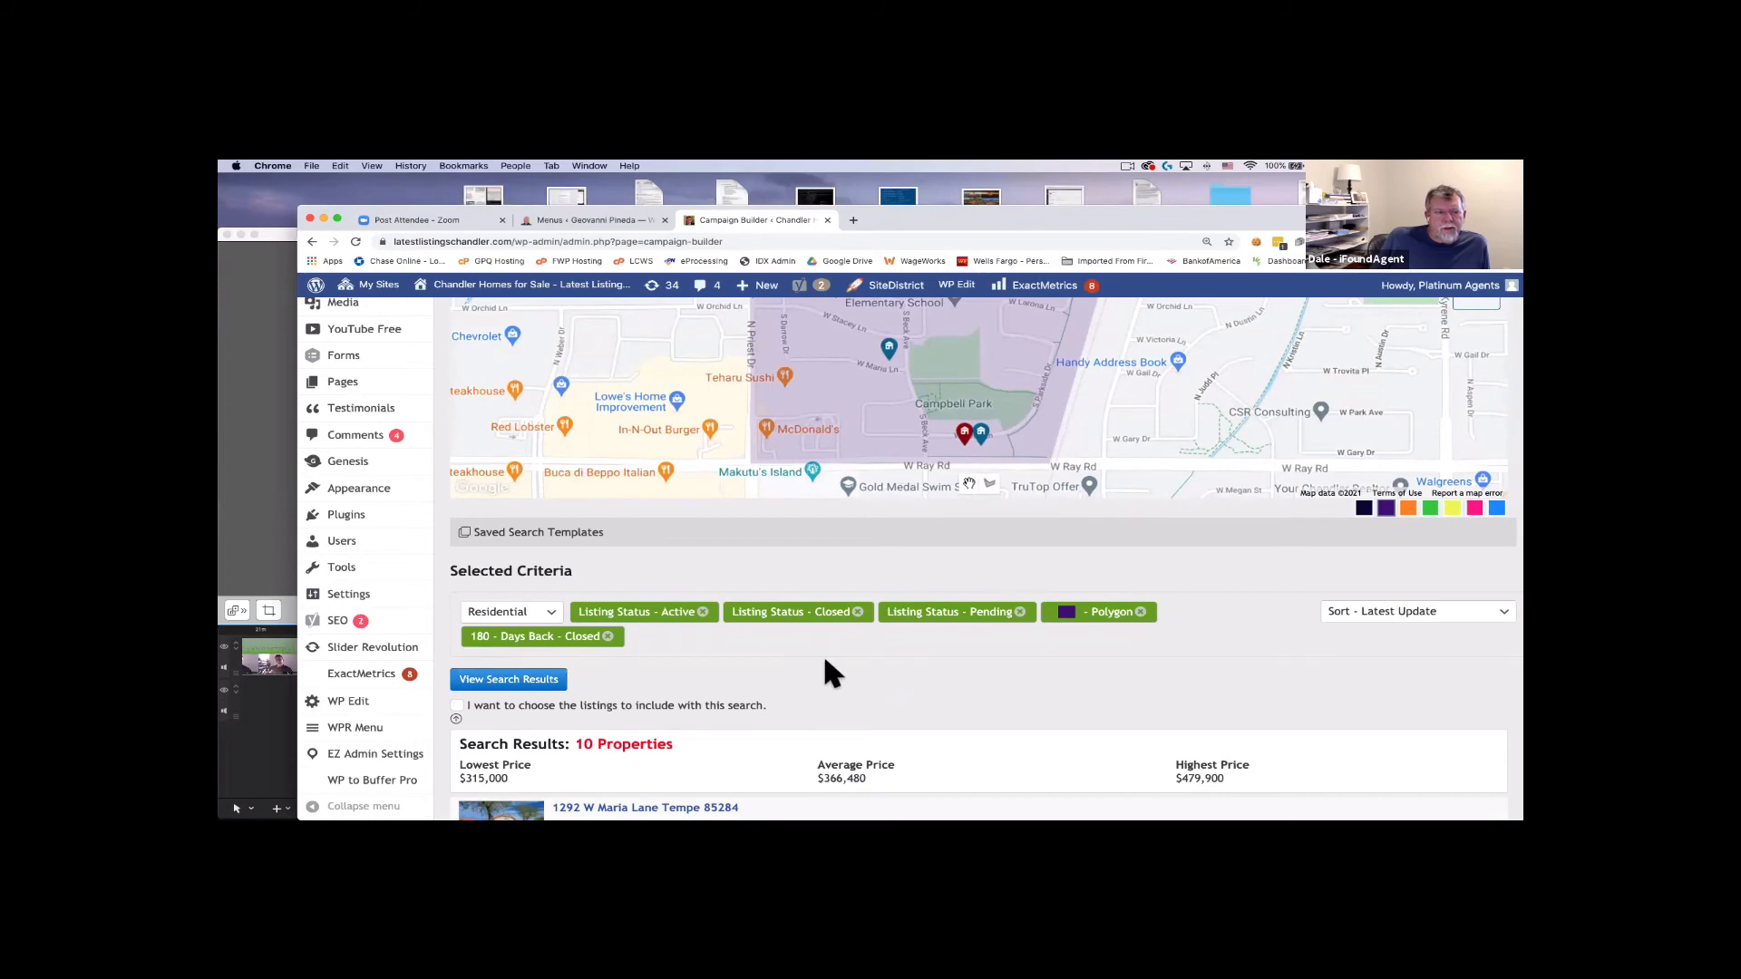
scroll(822, 669, down, 3)
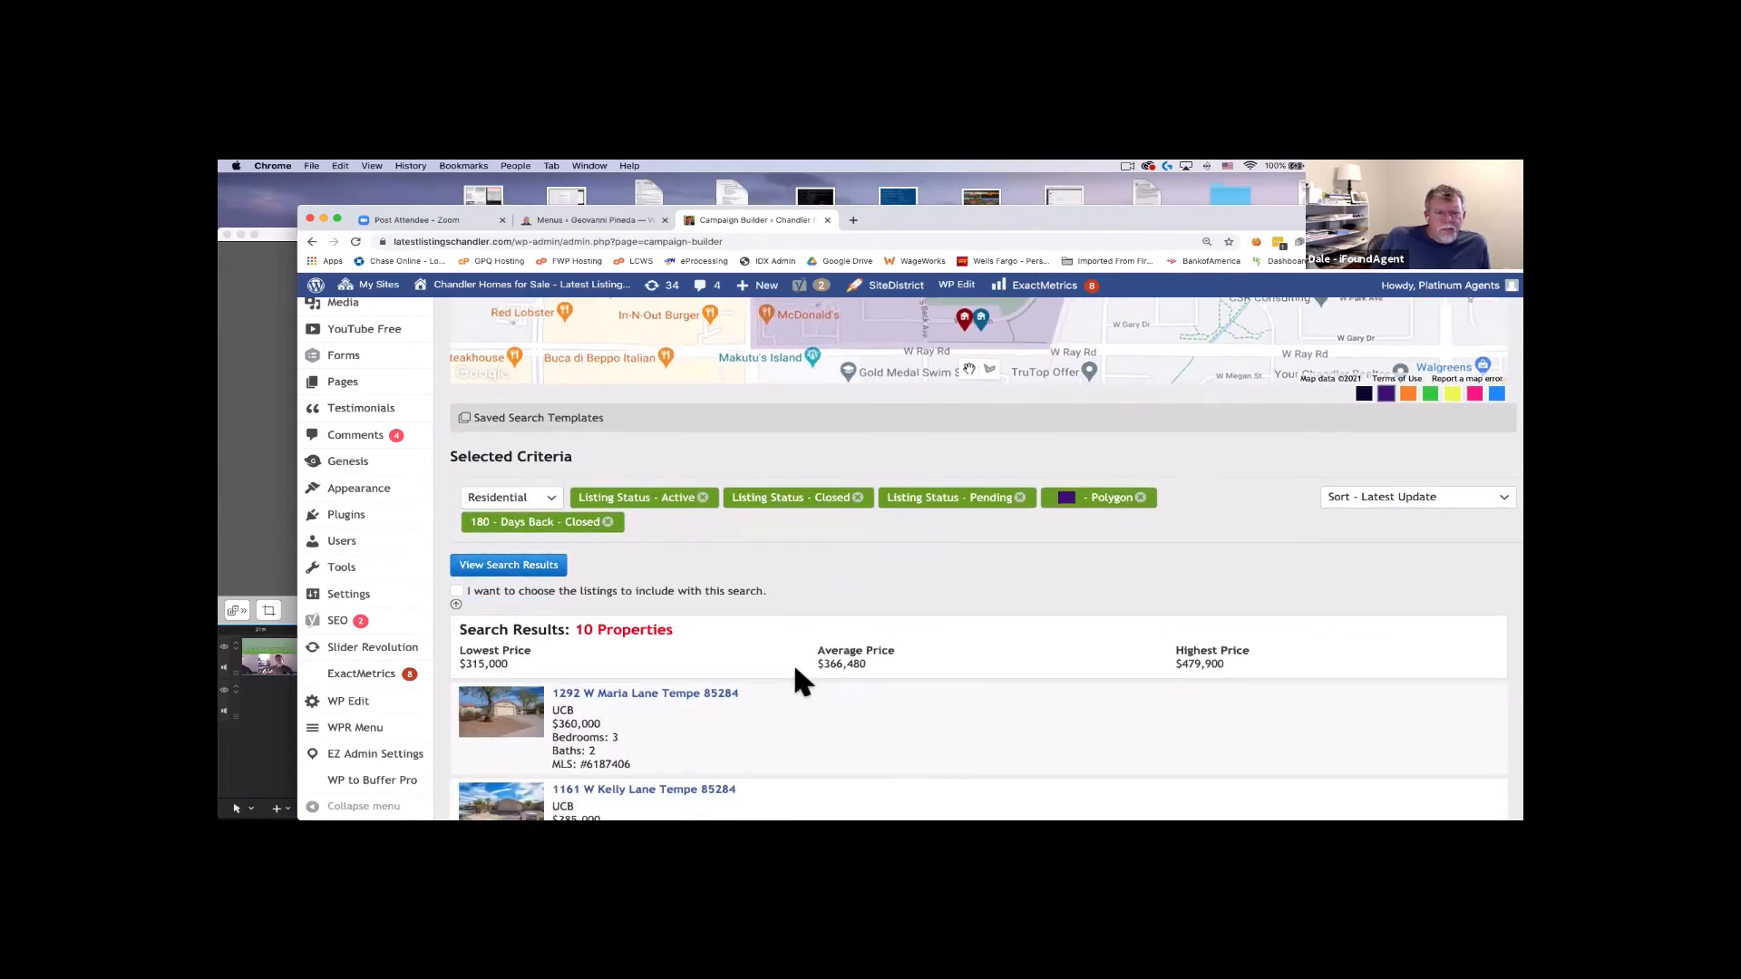
scroll(792, 660, down, 2)
scroll(792, 660, up, 8)
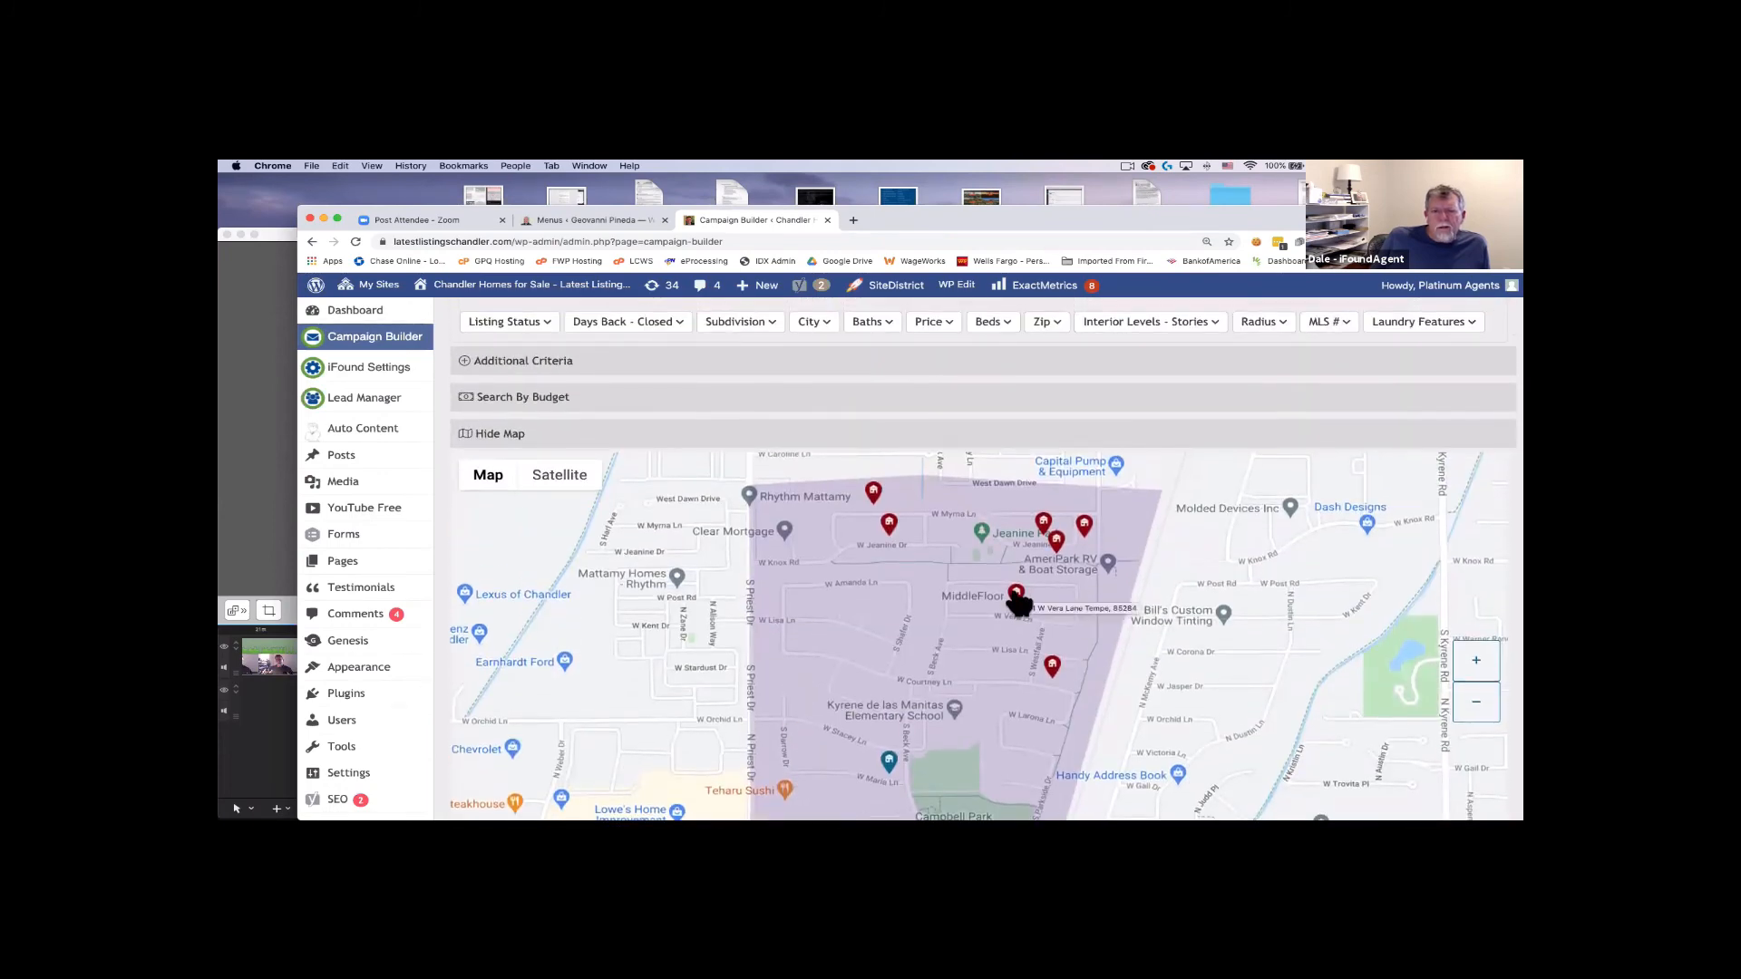
mouse_move(1054, 669)
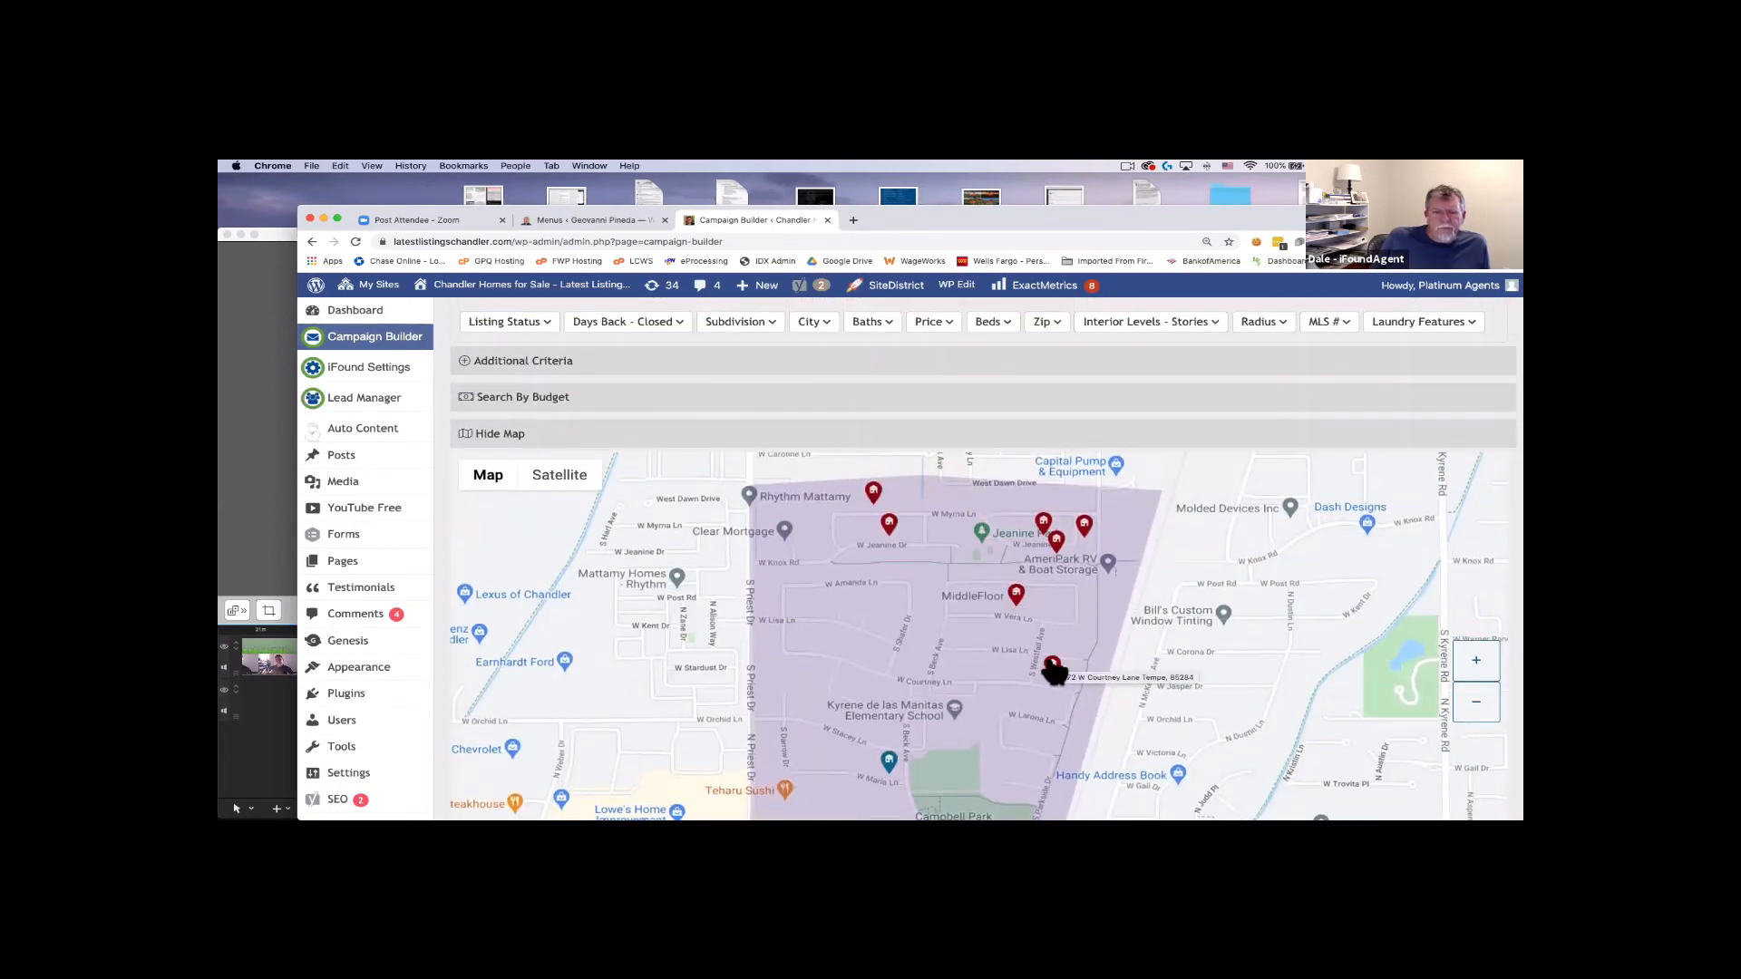
click(1052, 668)
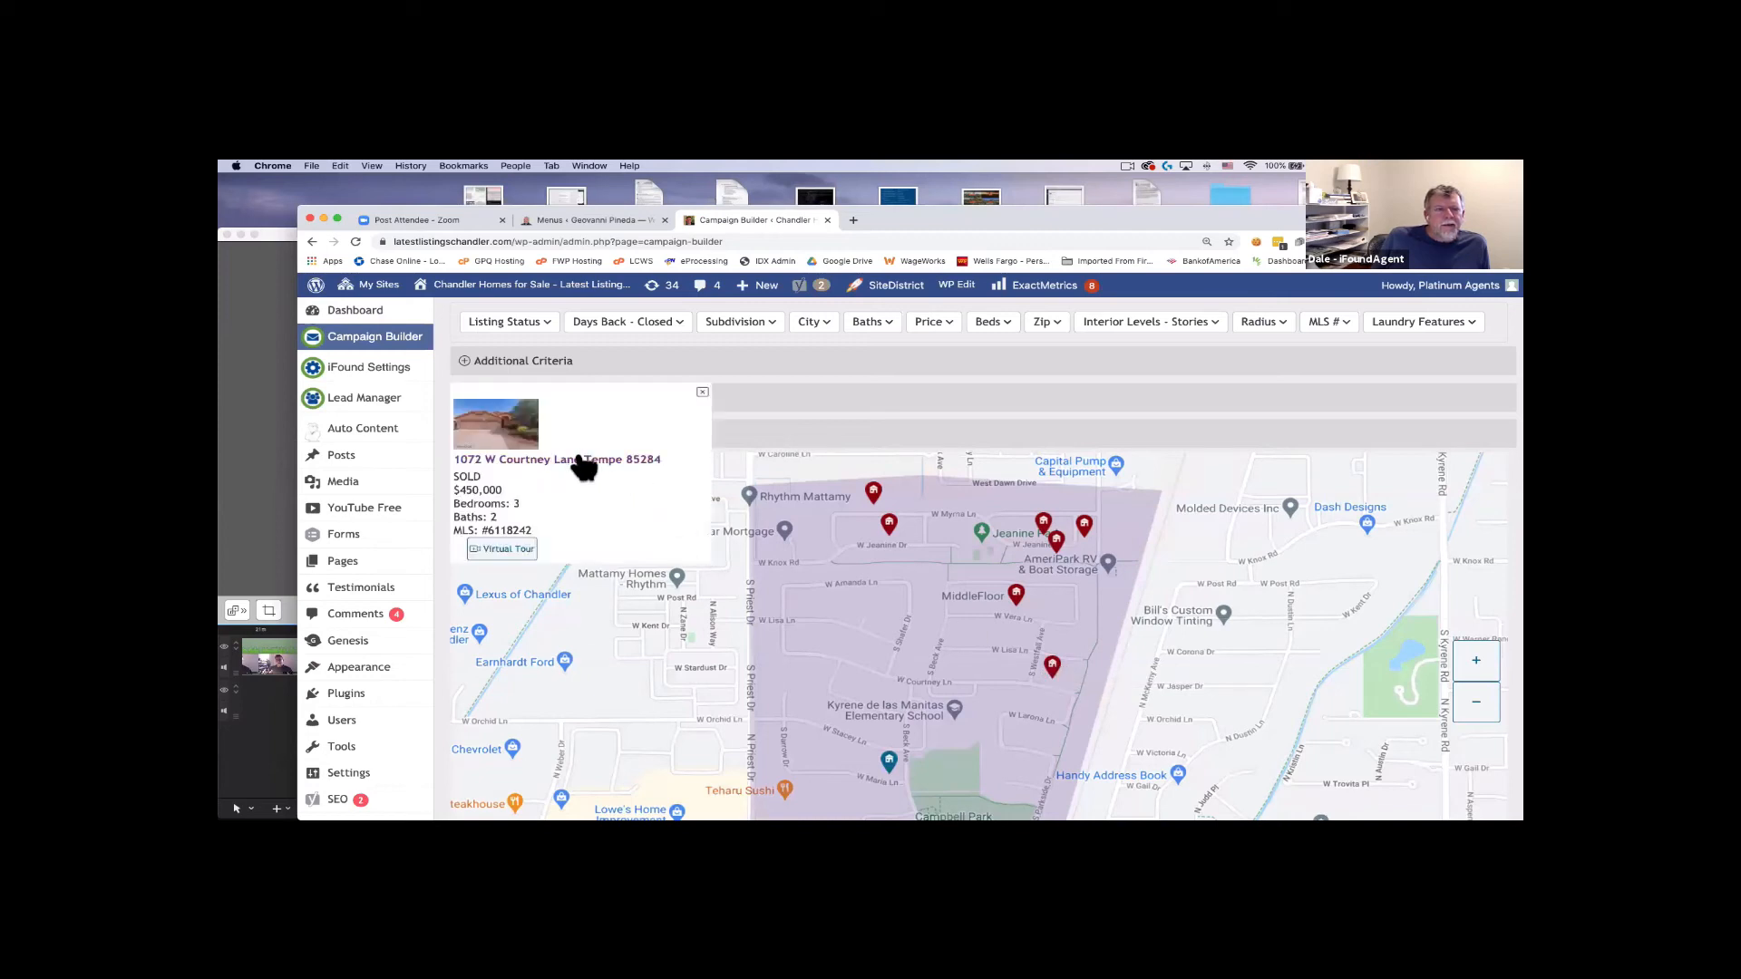
right_click(579, 458)
click(606, 465)
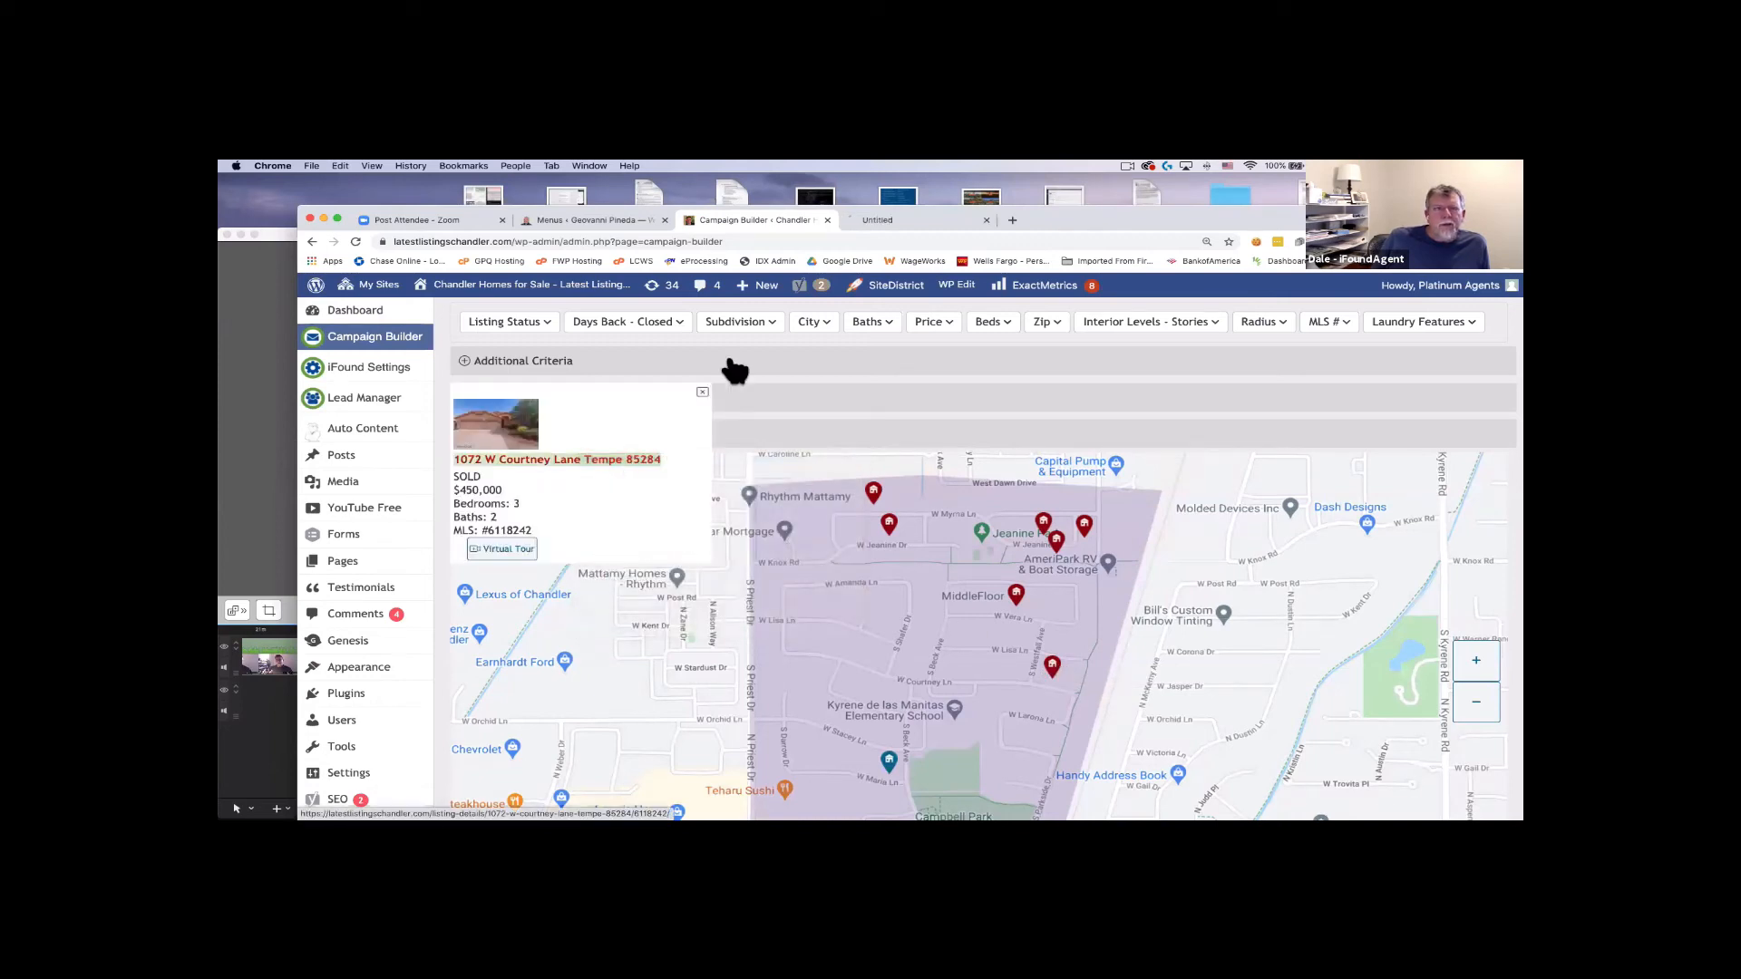
click(454, 220)
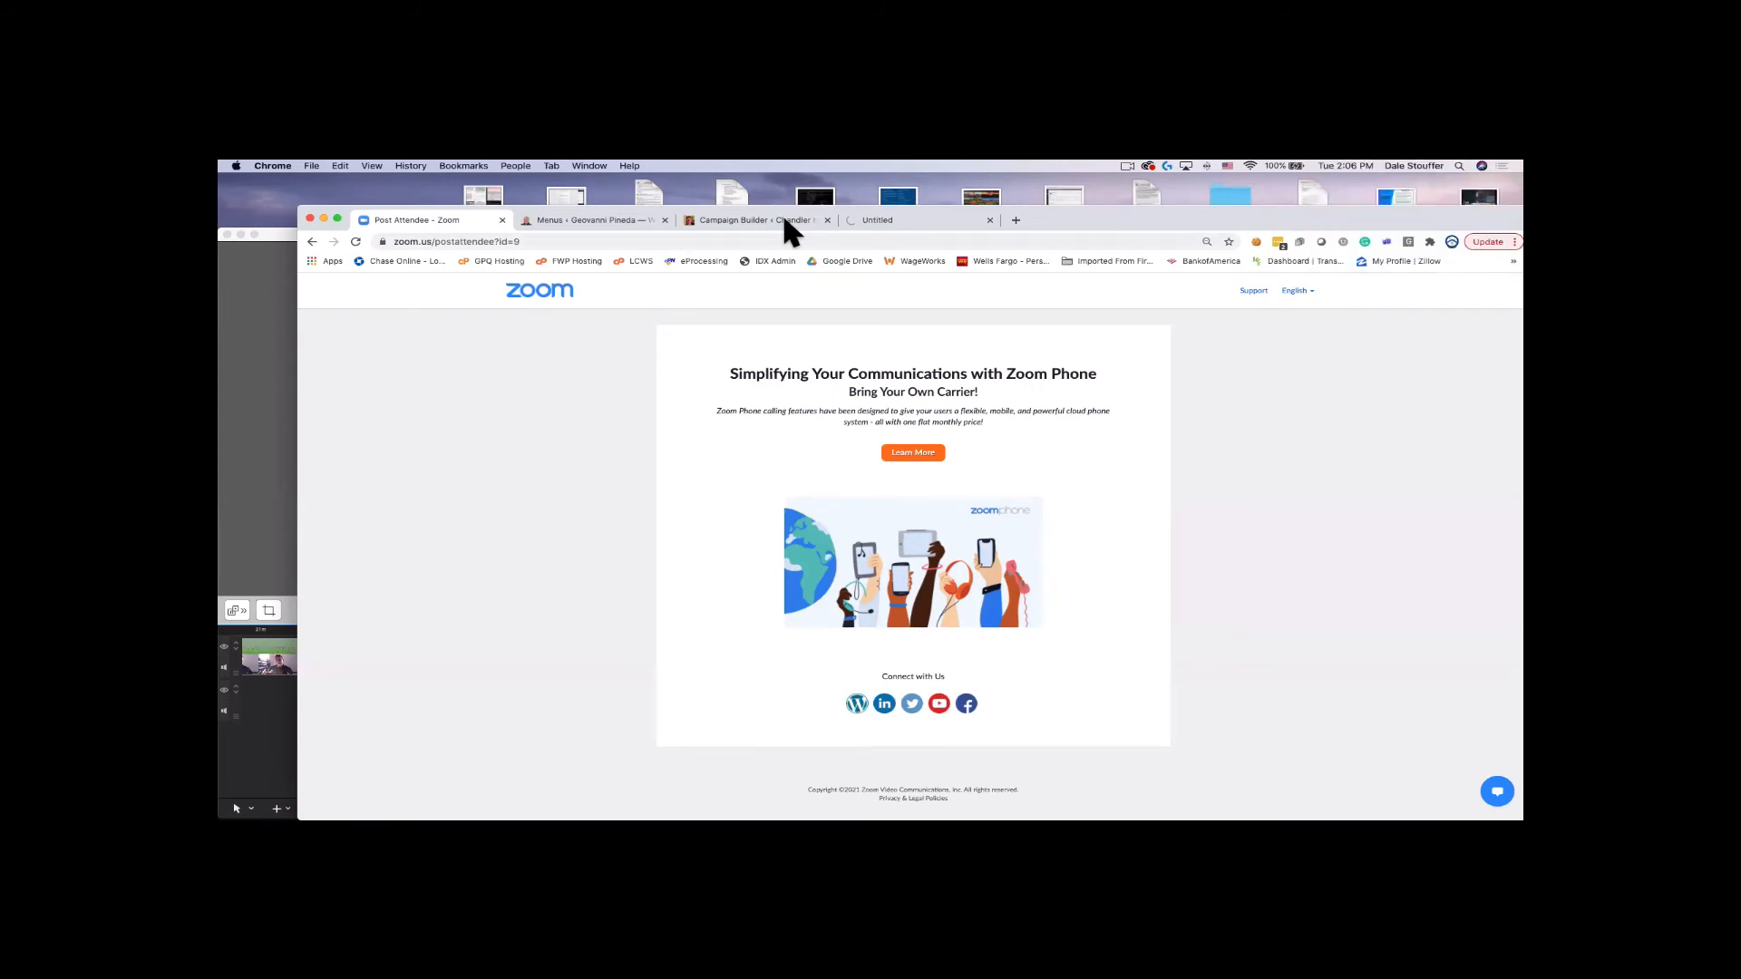
Confirm the Courtney Lane listing lies in Sierra Tempe Unit 2, then return to Campaign Builder.
click(909, 222)
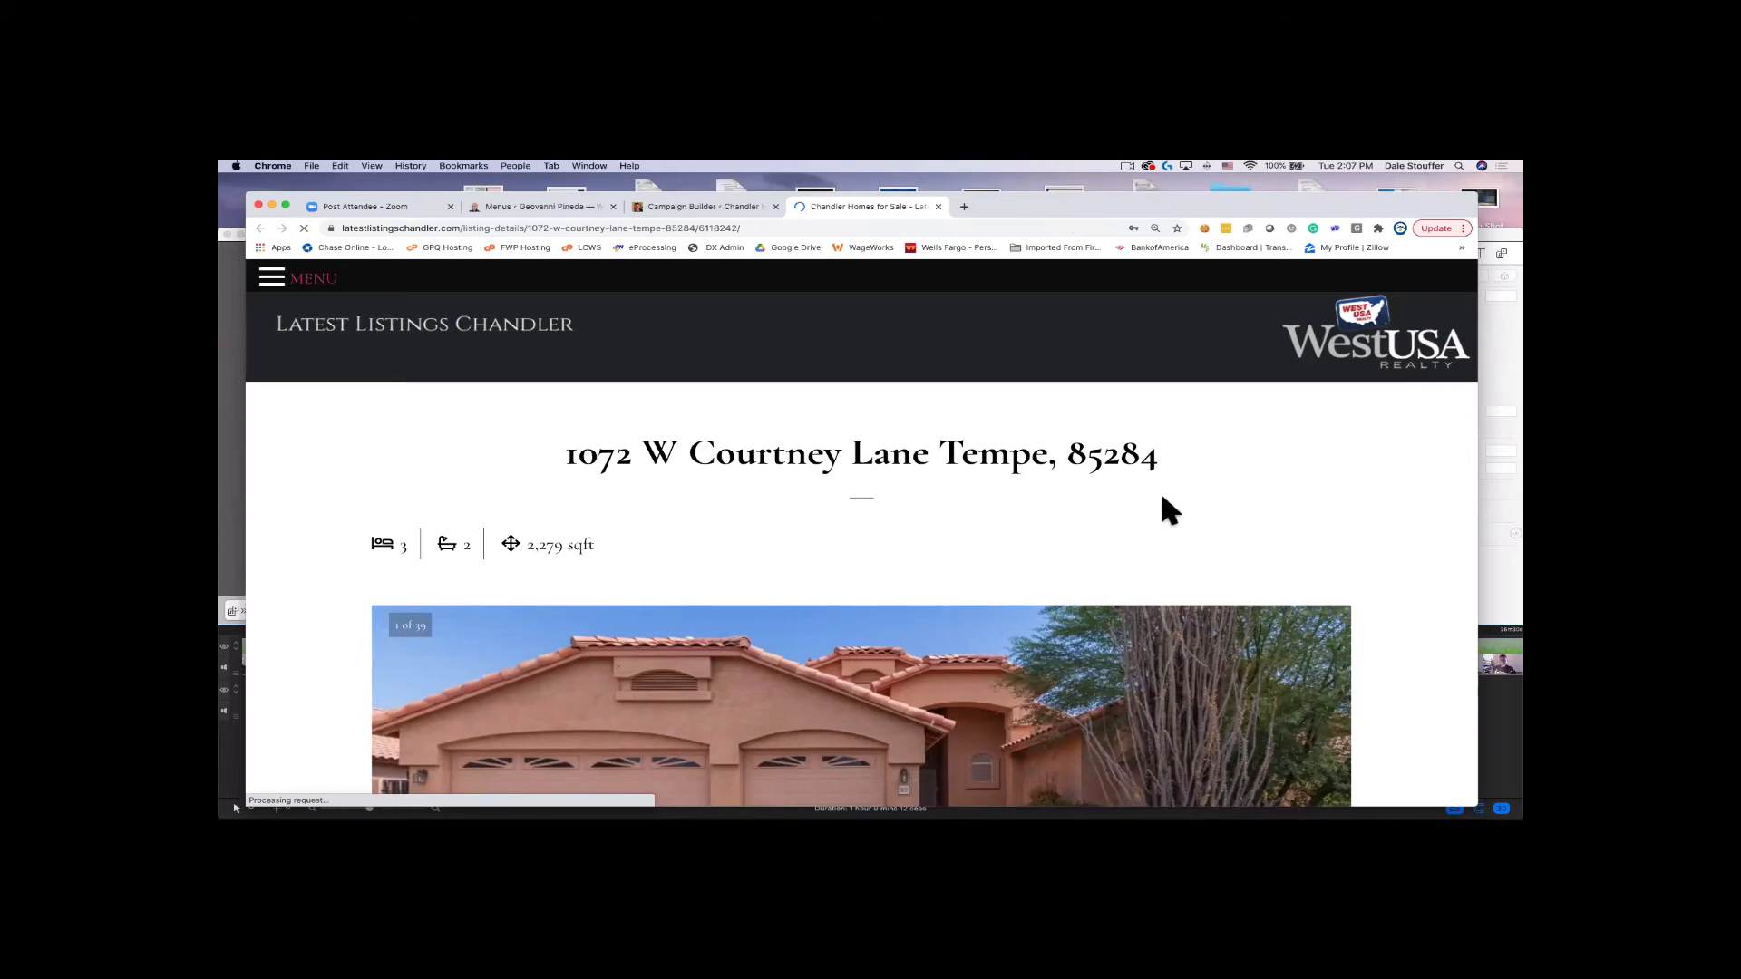
scroll(1161, 488, down, 5)
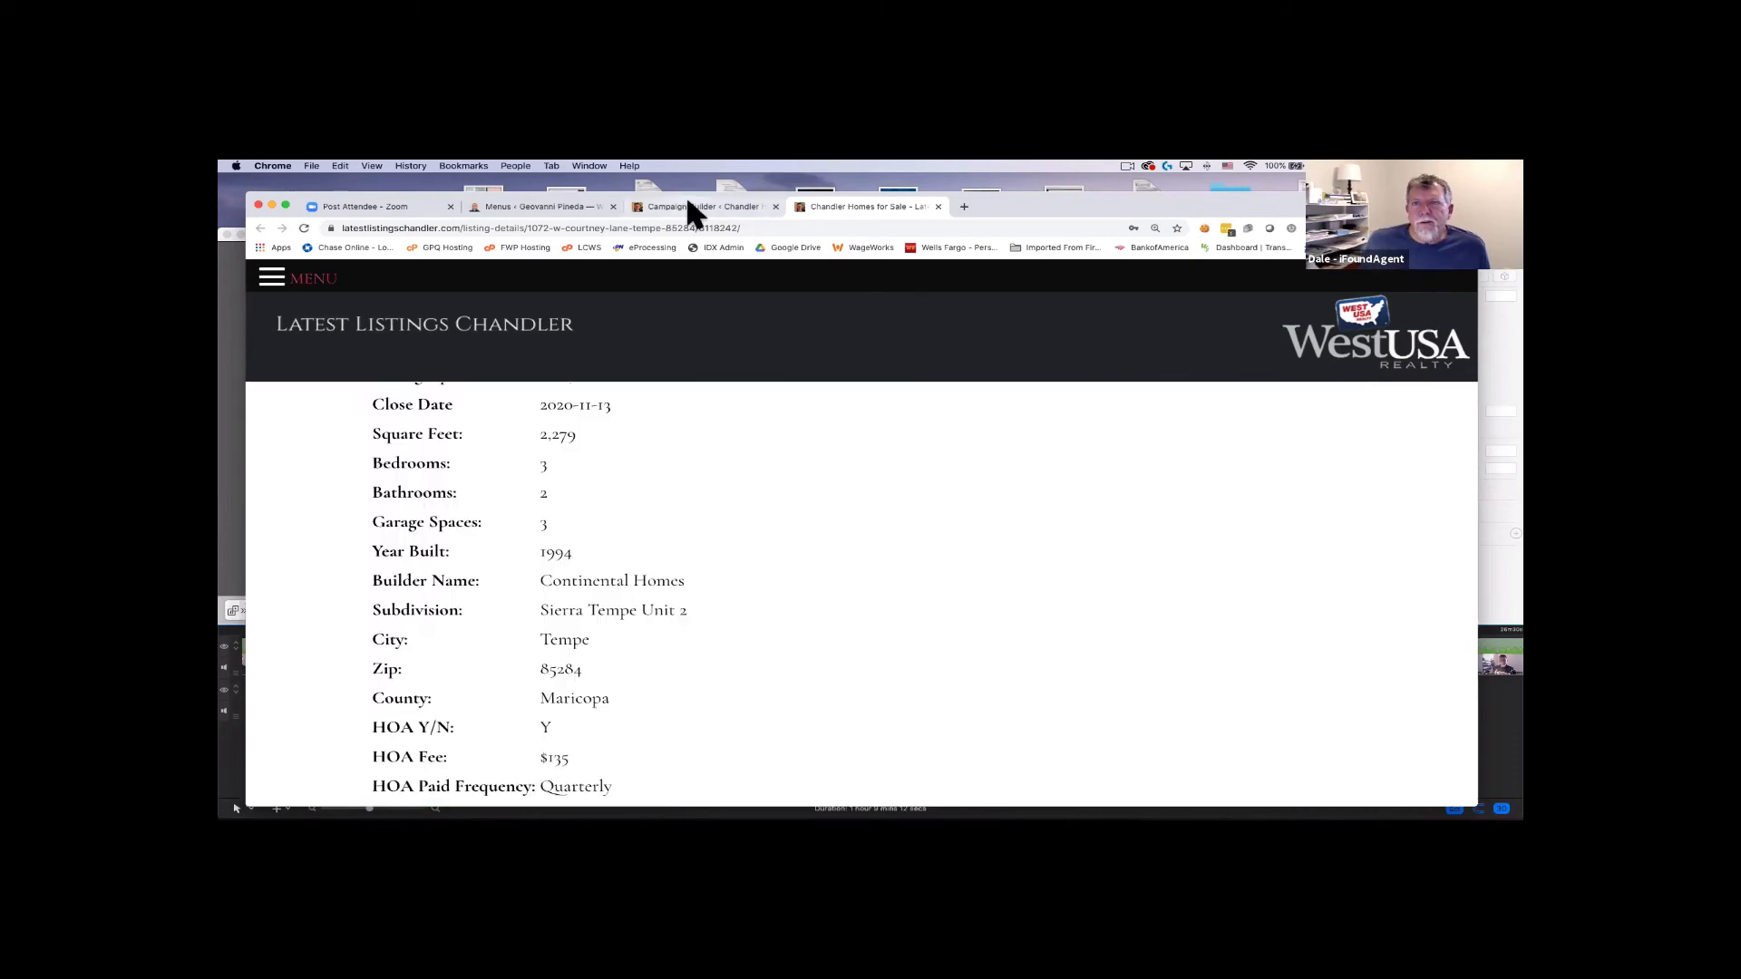
click(688, 205)
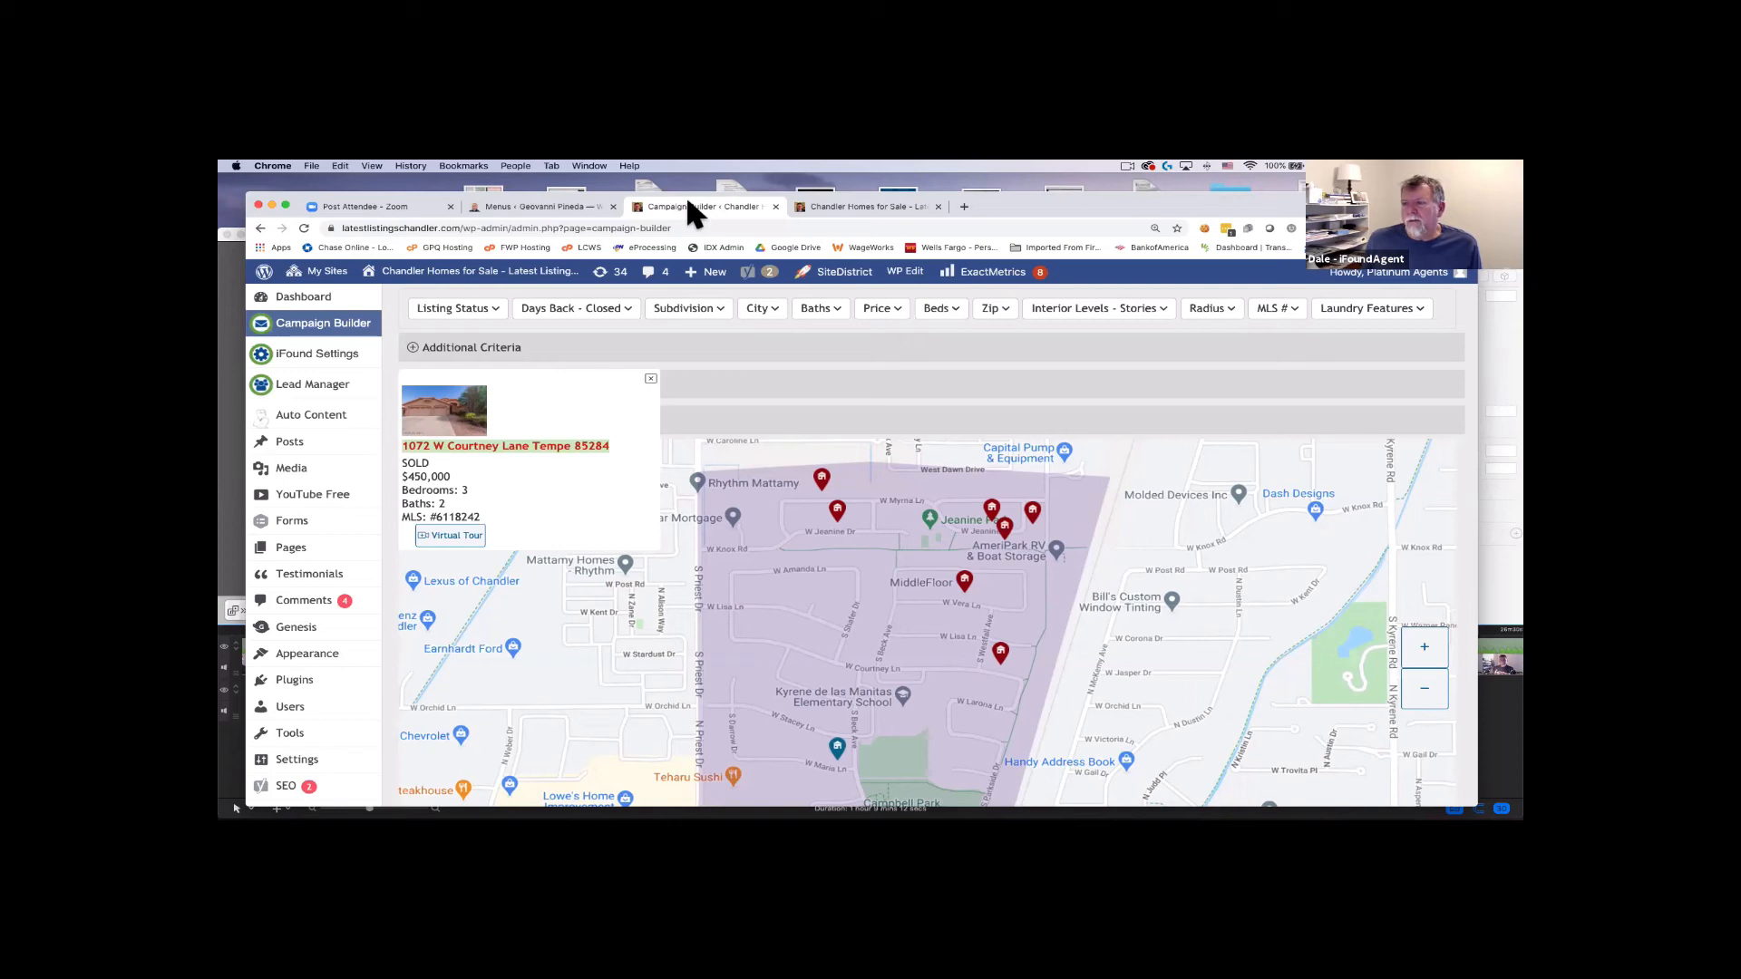
Scroll to the top and reload the Campaign Builder page.
scroll(892, 549, up, 3)
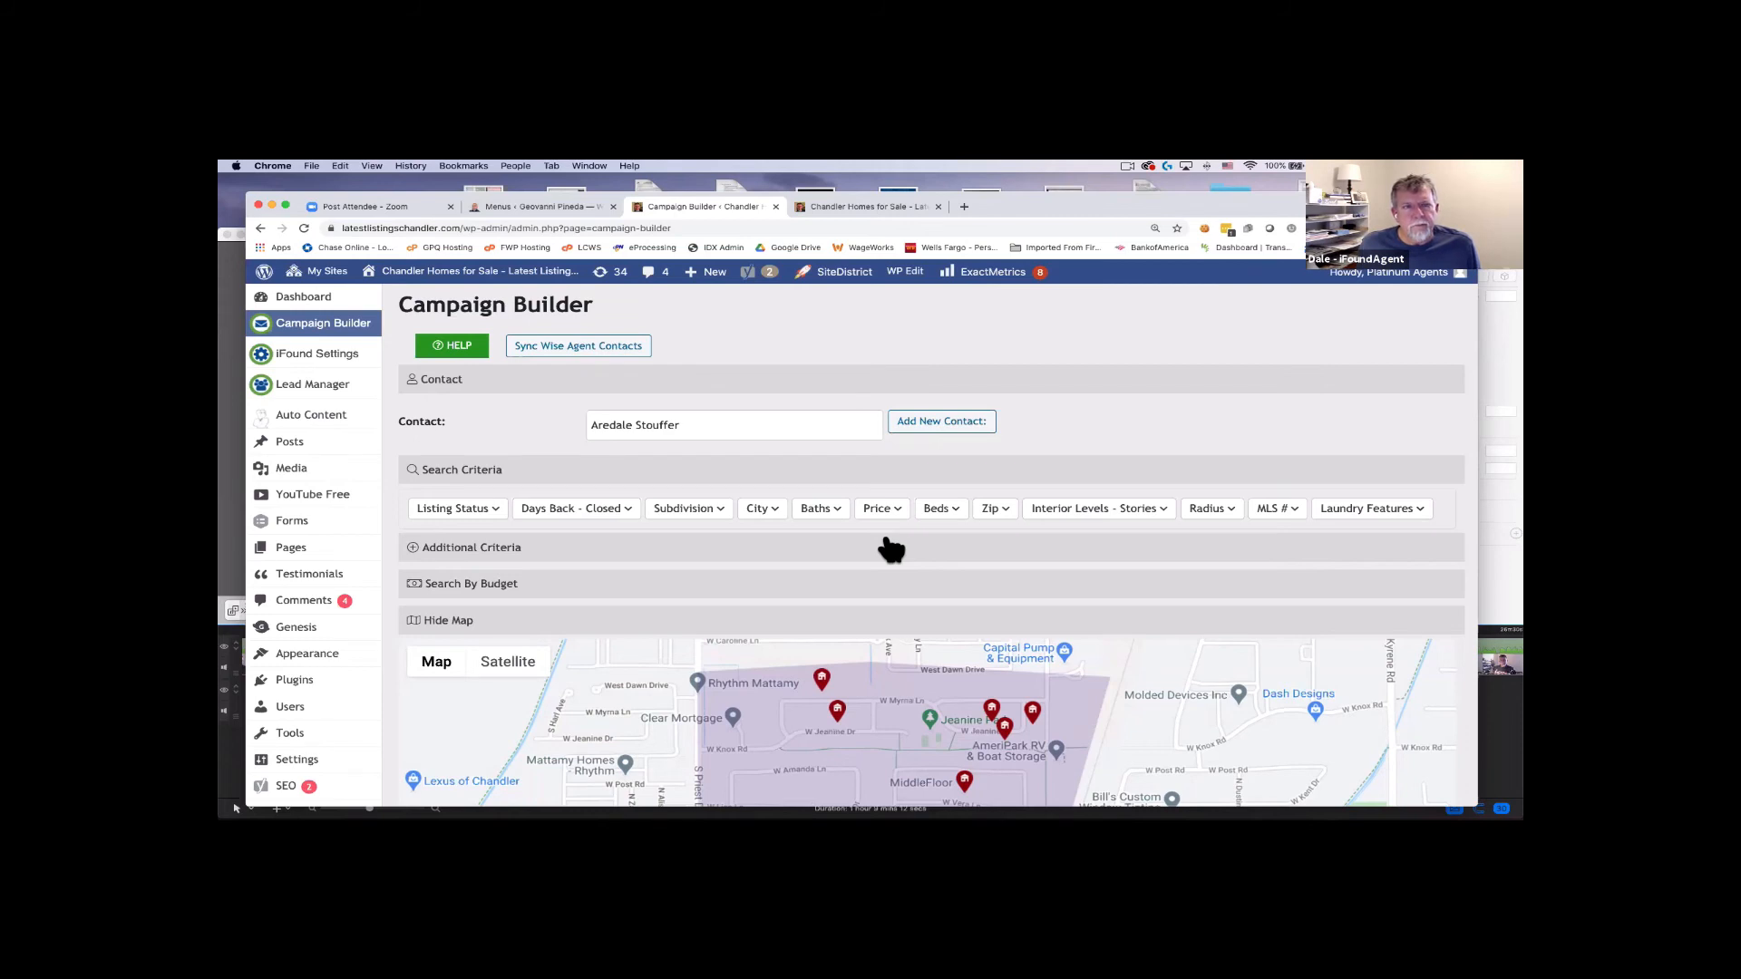
click(303, 228)
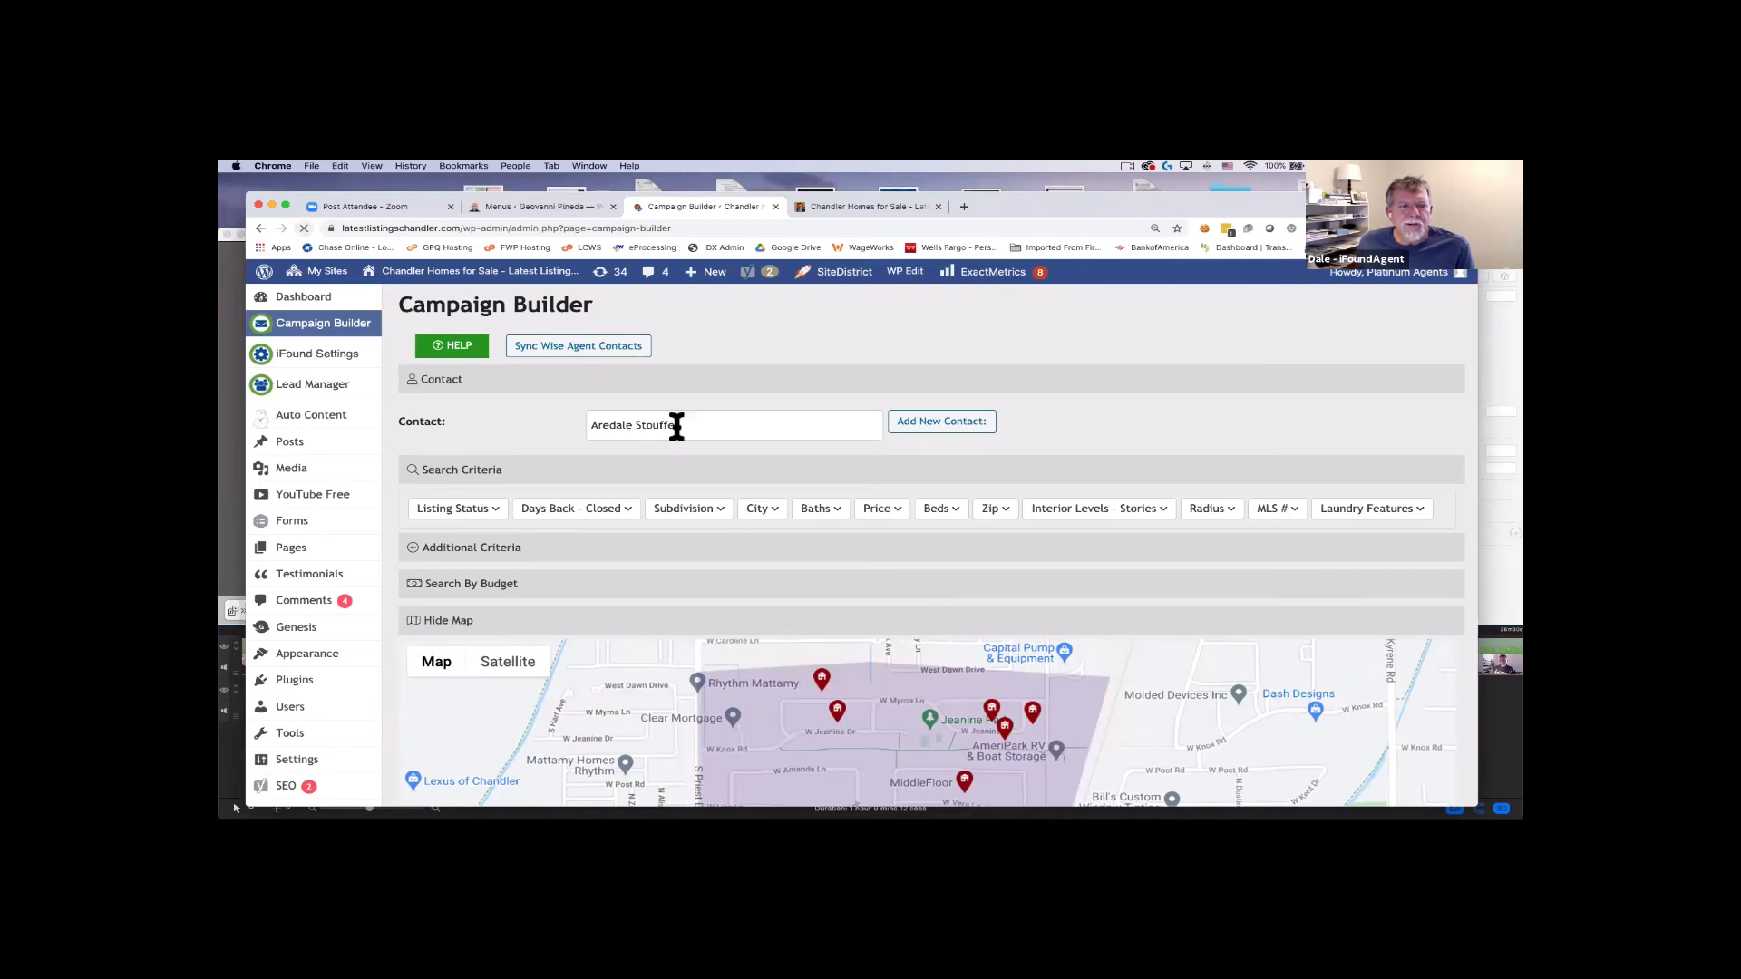
Reselect the contact by typing the first letters of their name and accepting the suggestion.
key(ctrl+a)
text(are)
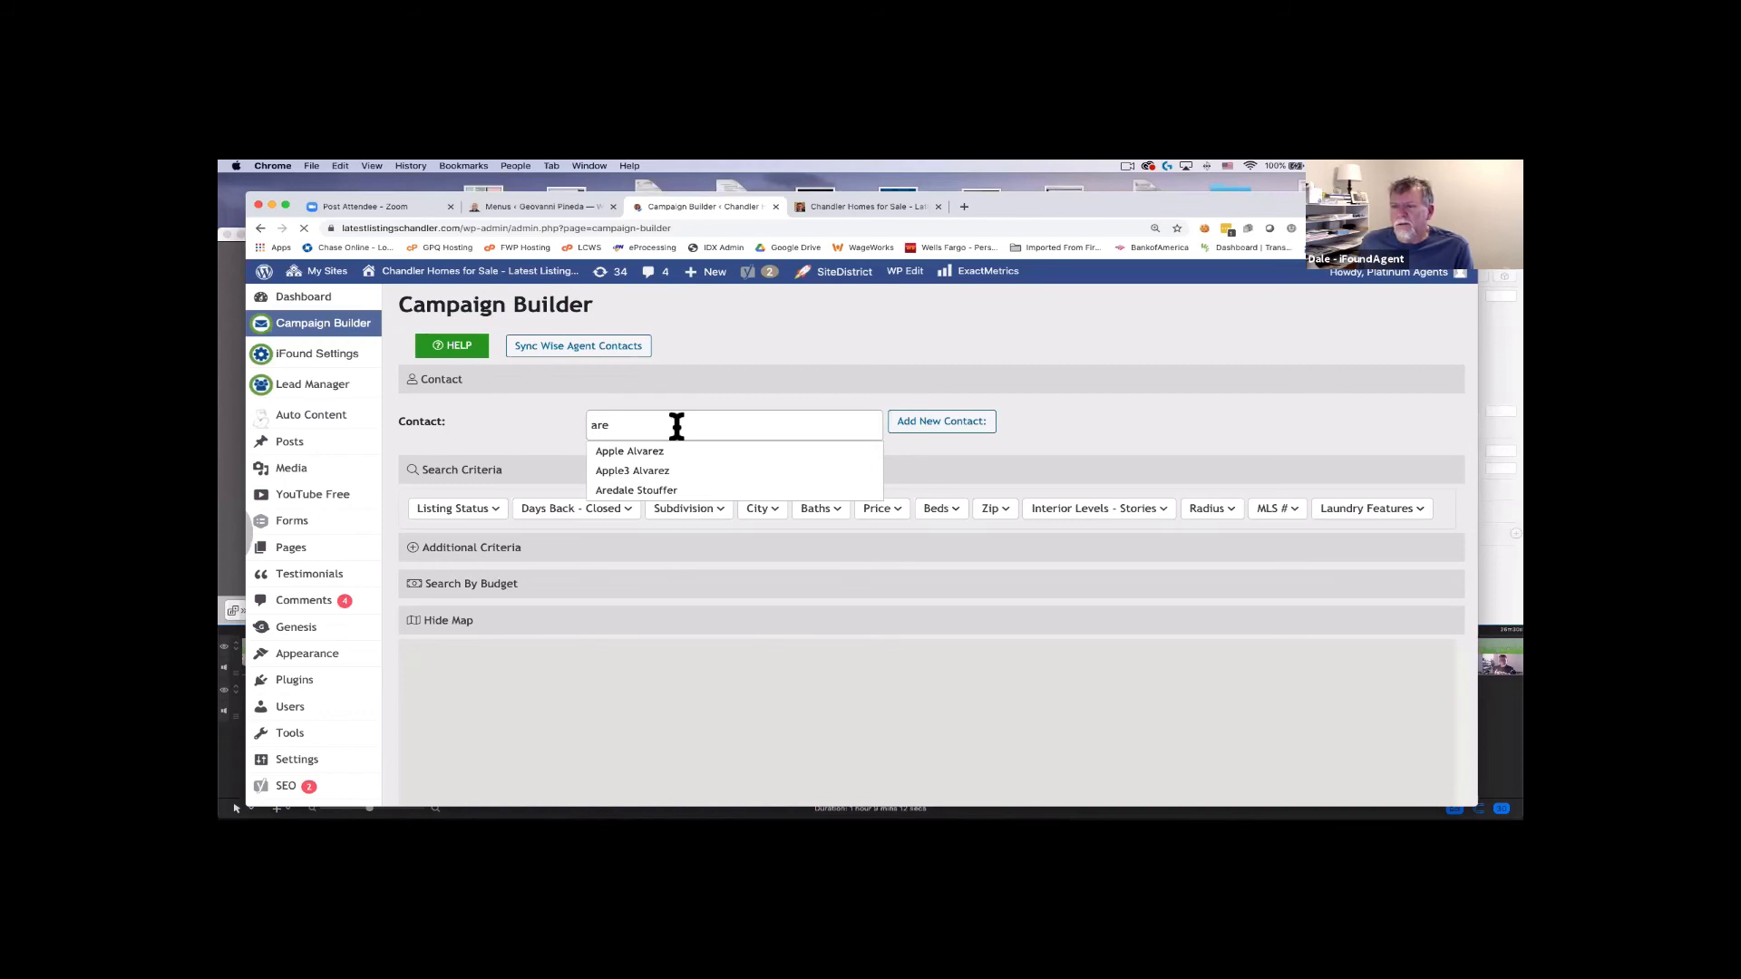
key(Down)
key(Down)
key(Down)
key(Return)
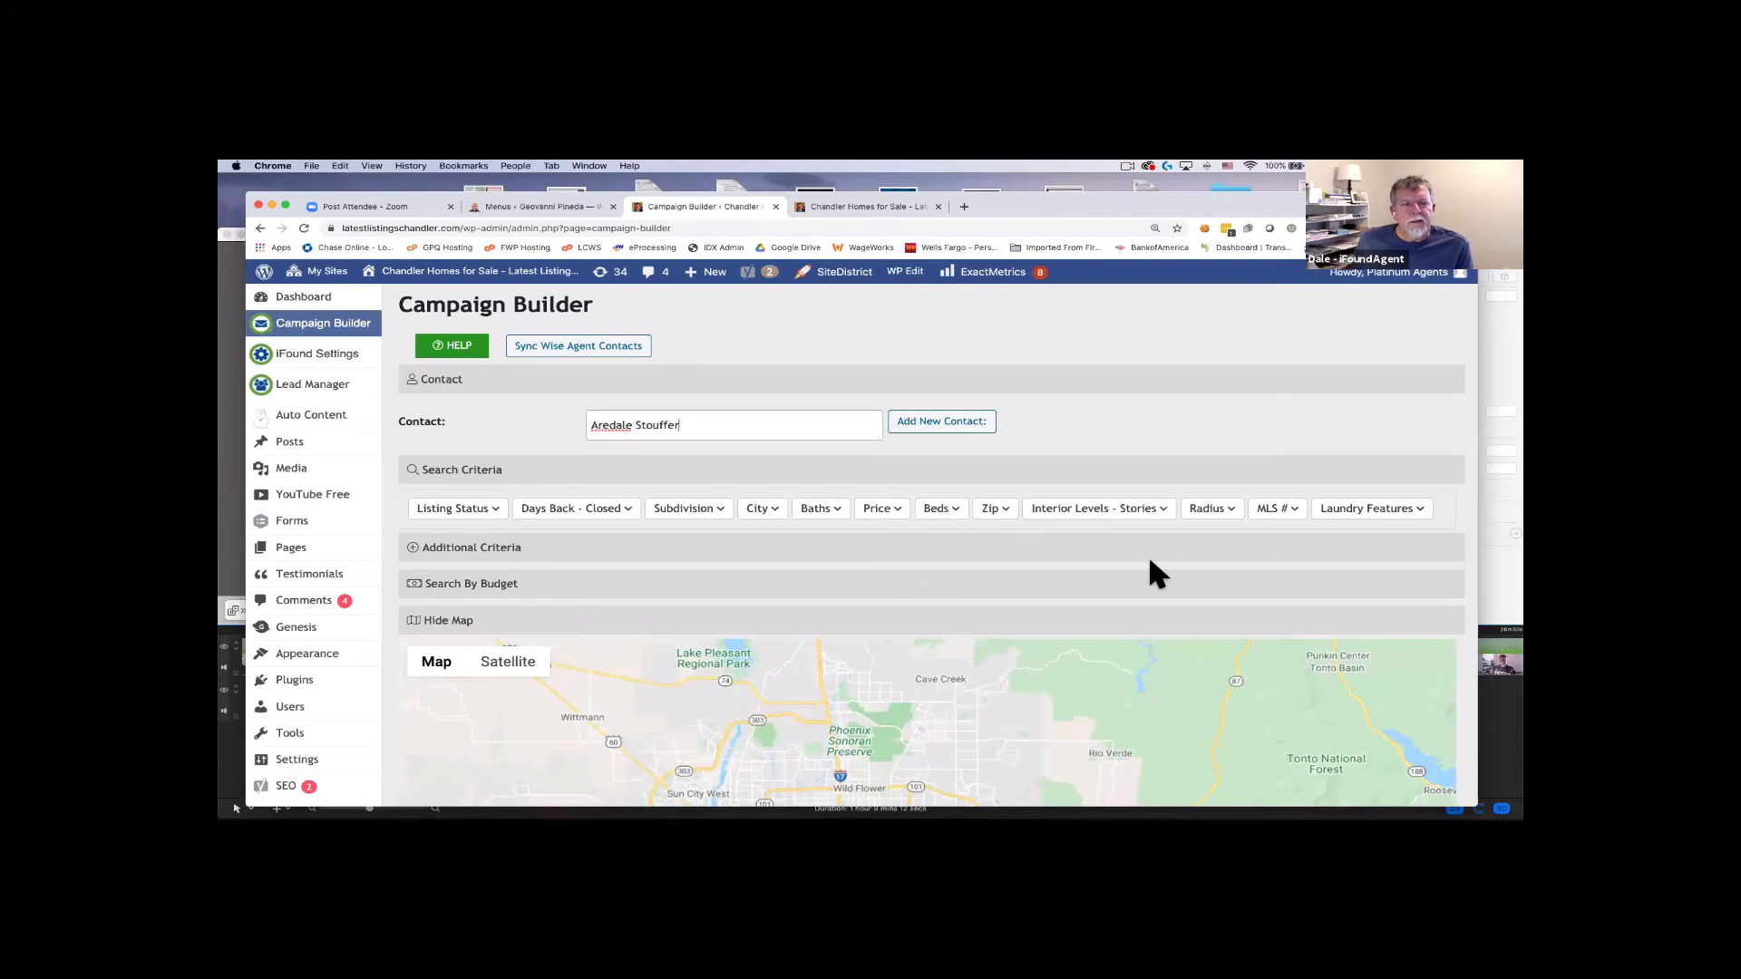
Keep Active, Closed and Pending statuses and add 180 Days Back – Closed to the criteria.
click(462, 515)
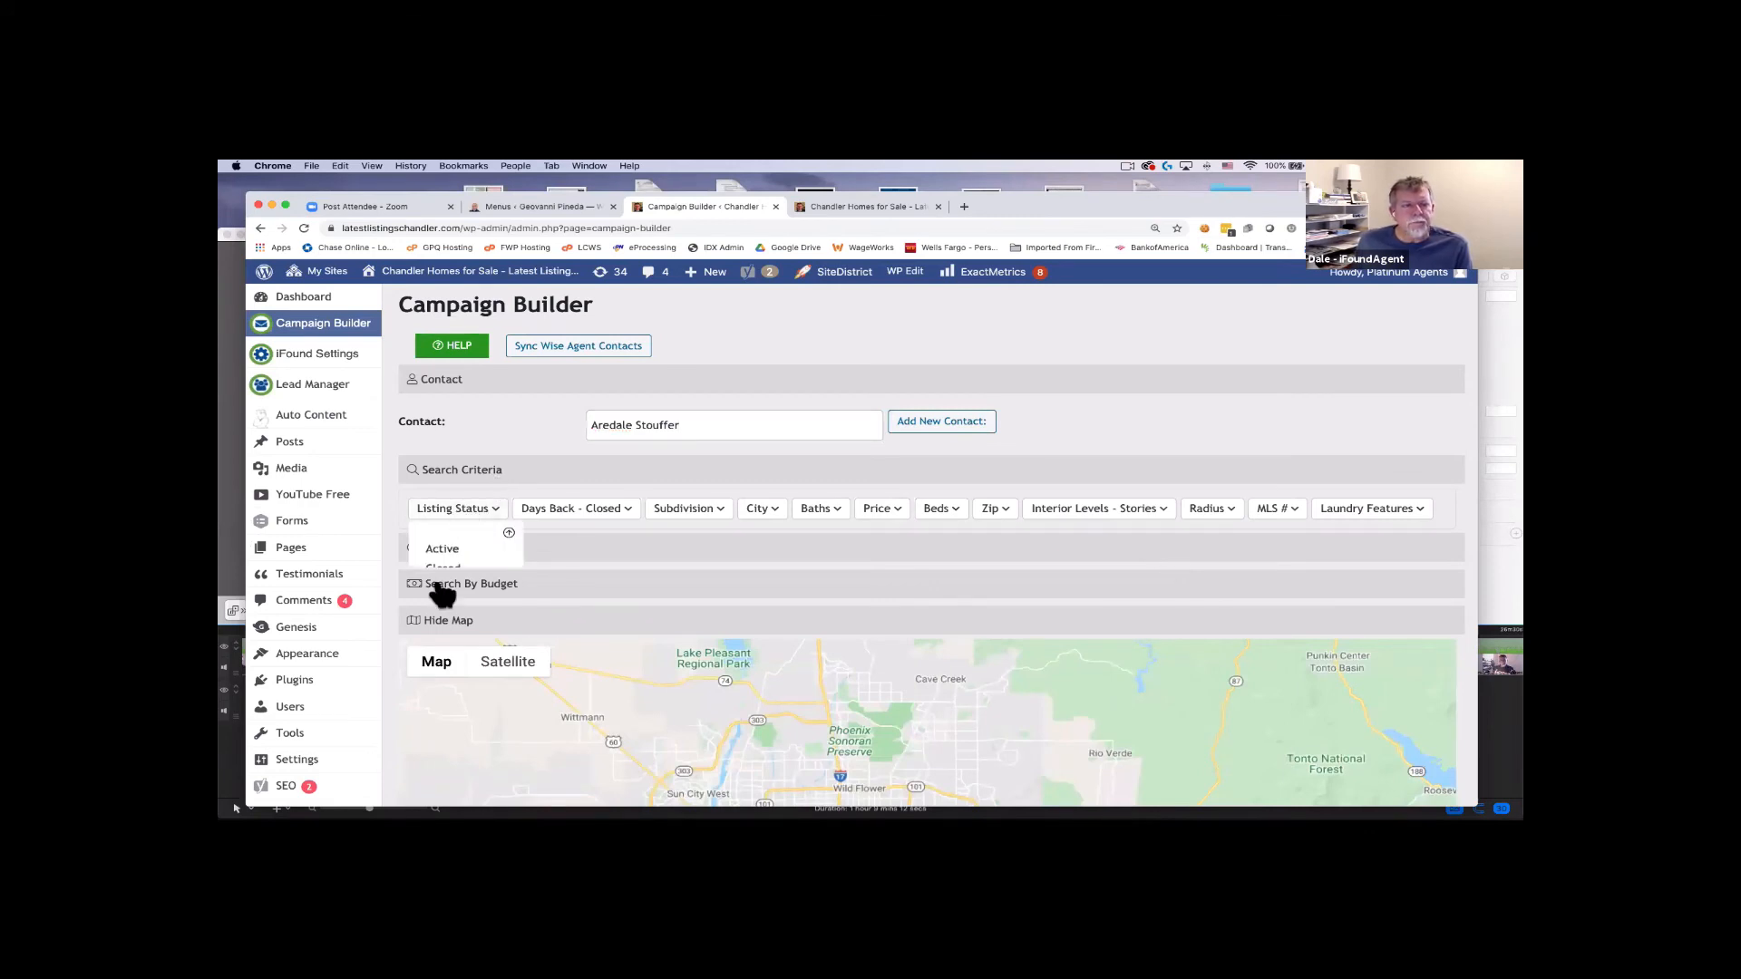
scroll(481, 553, down, 1)
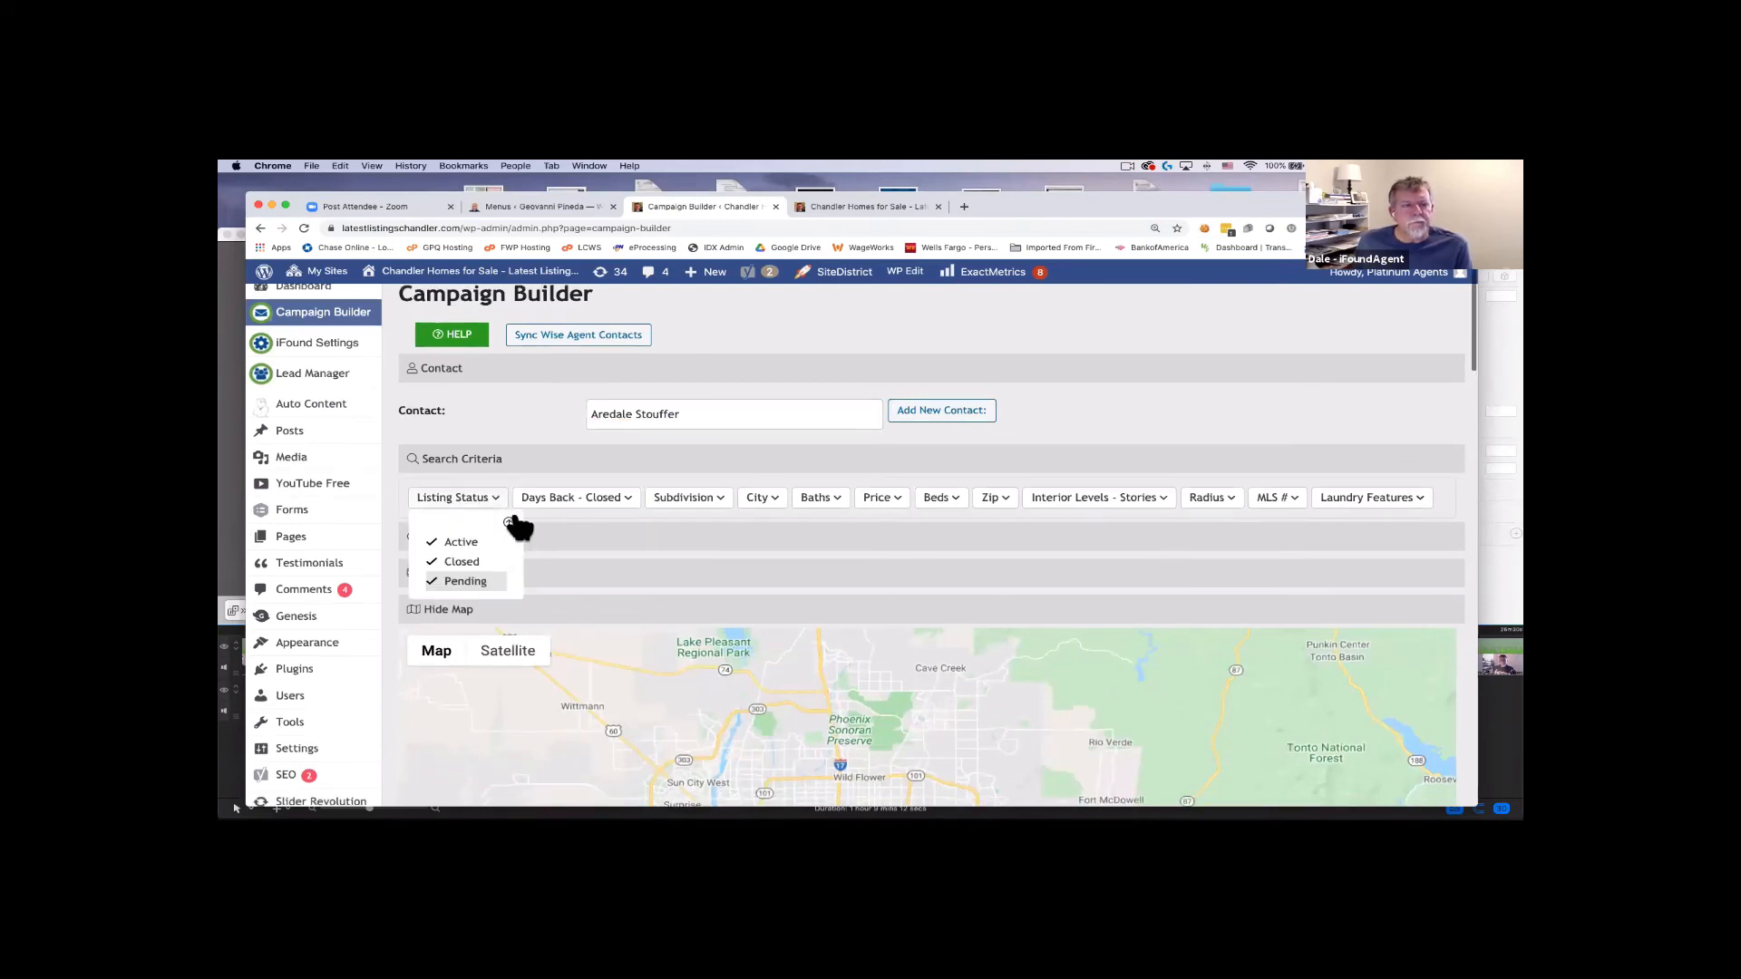
click(595, 498)
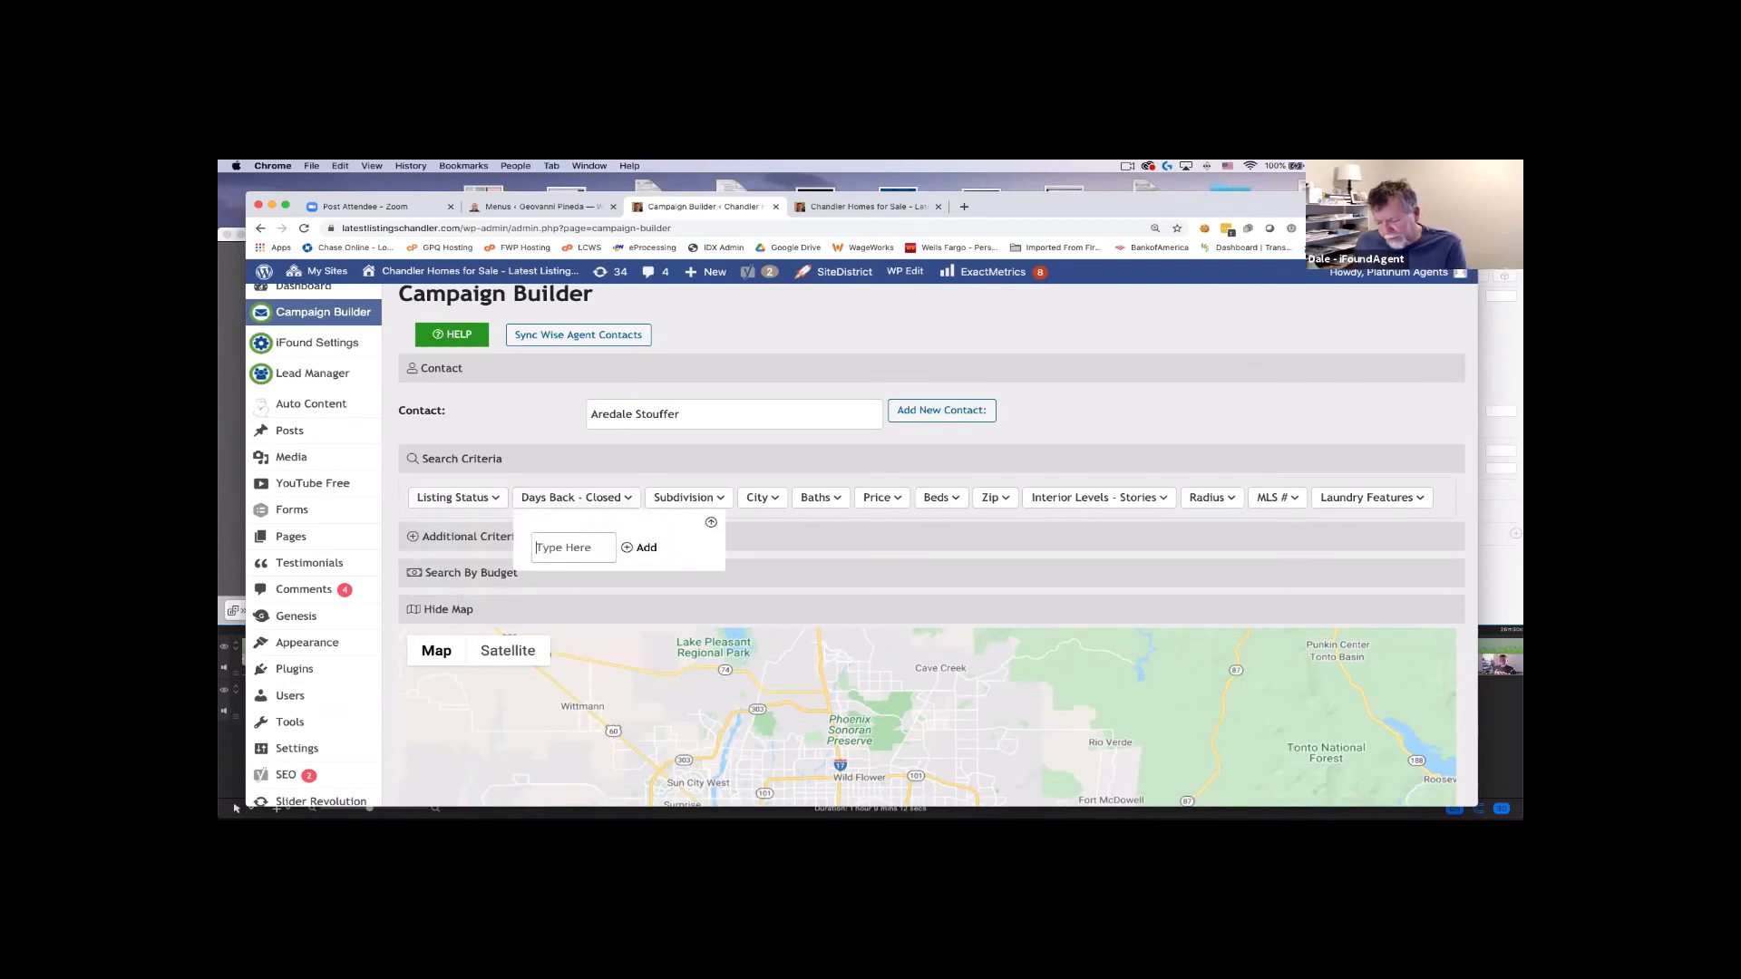
text(180)
click(644, 547)
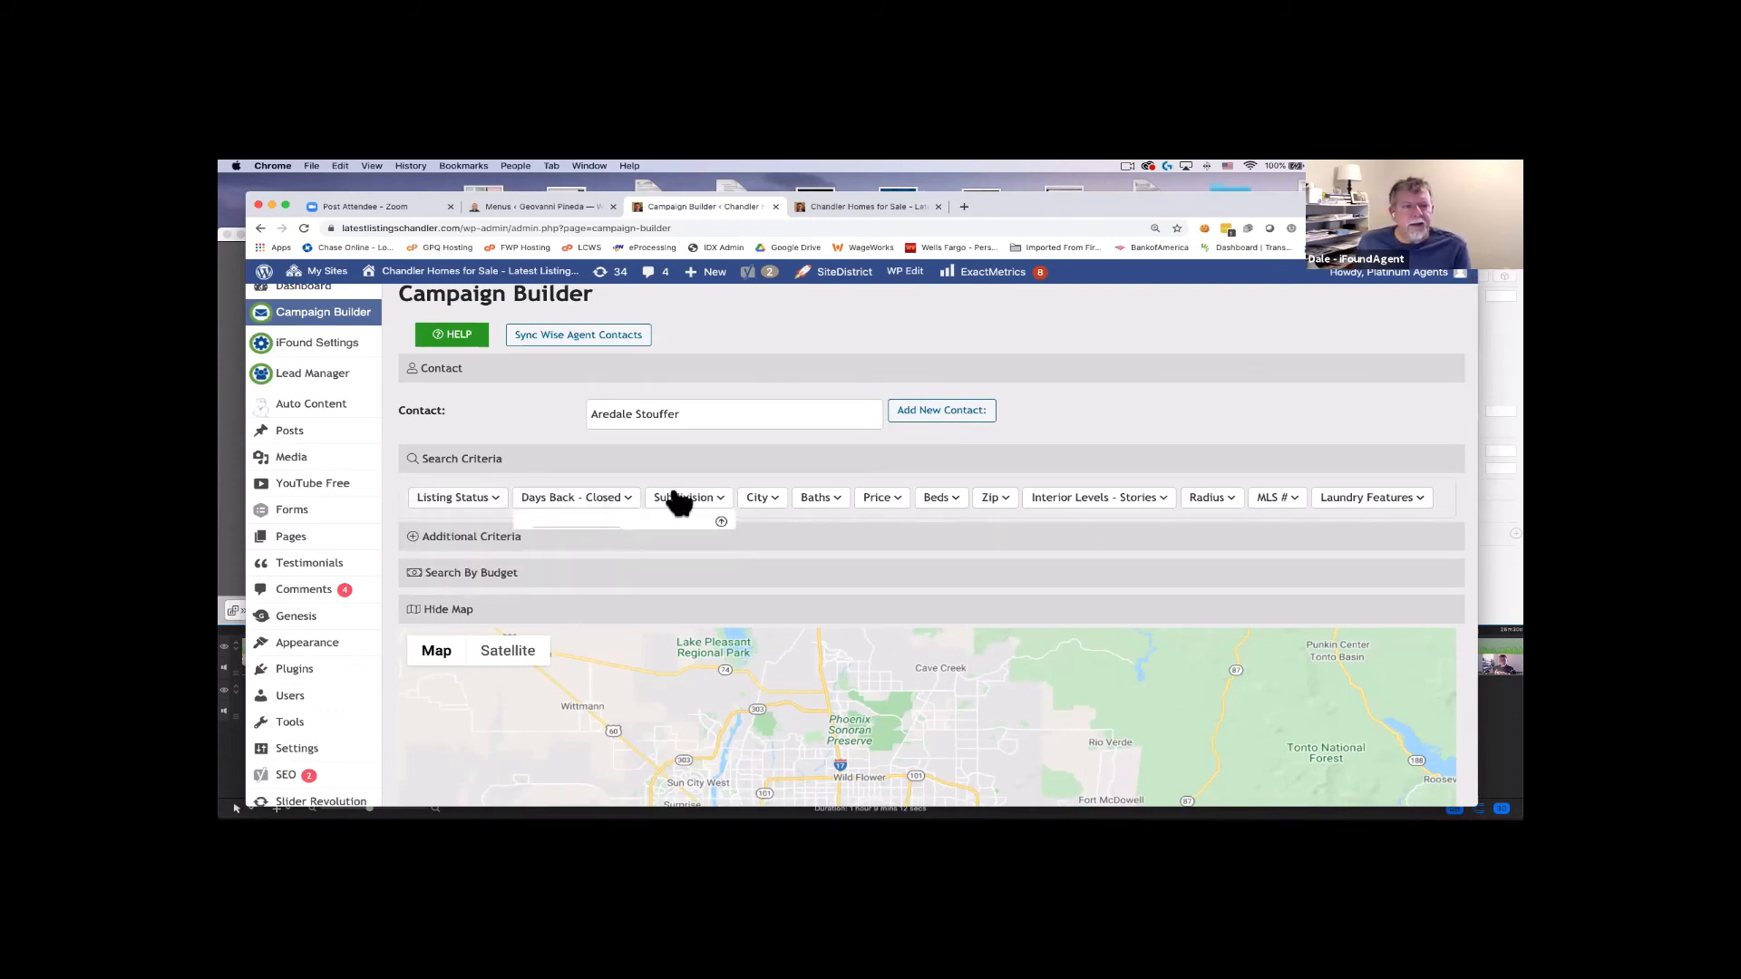
Add the Subdivision criterion 'sierra tempe'.
click(685, 497)
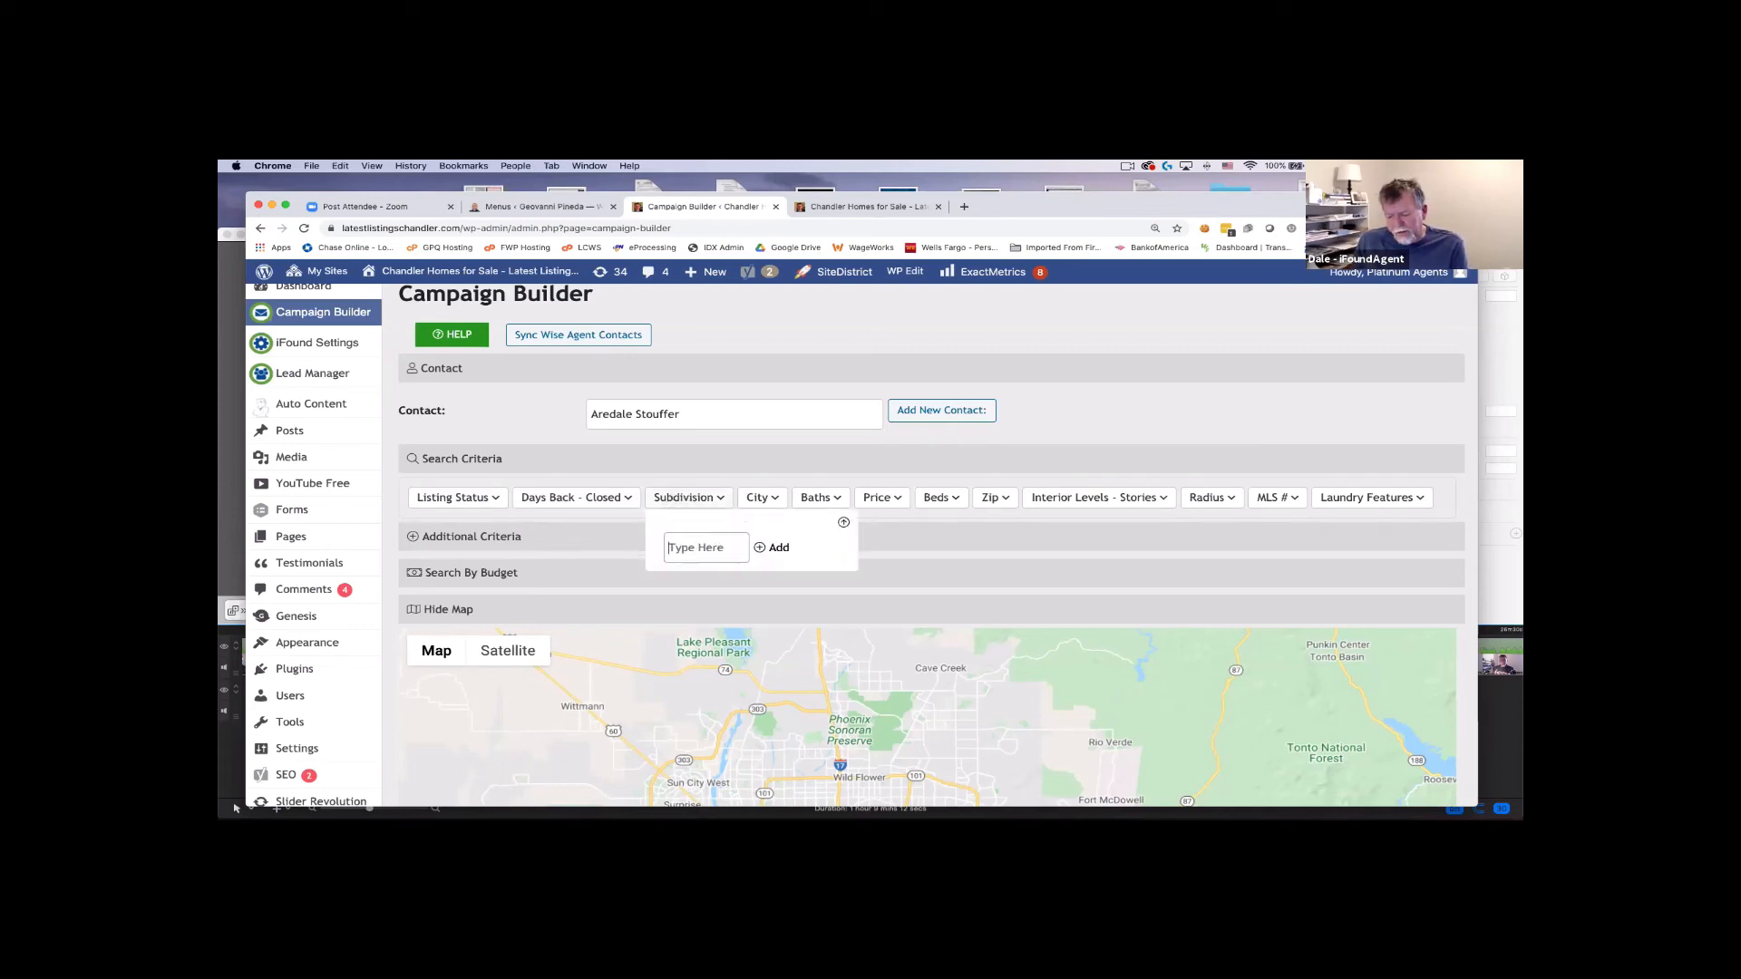
text(sierra tempe)
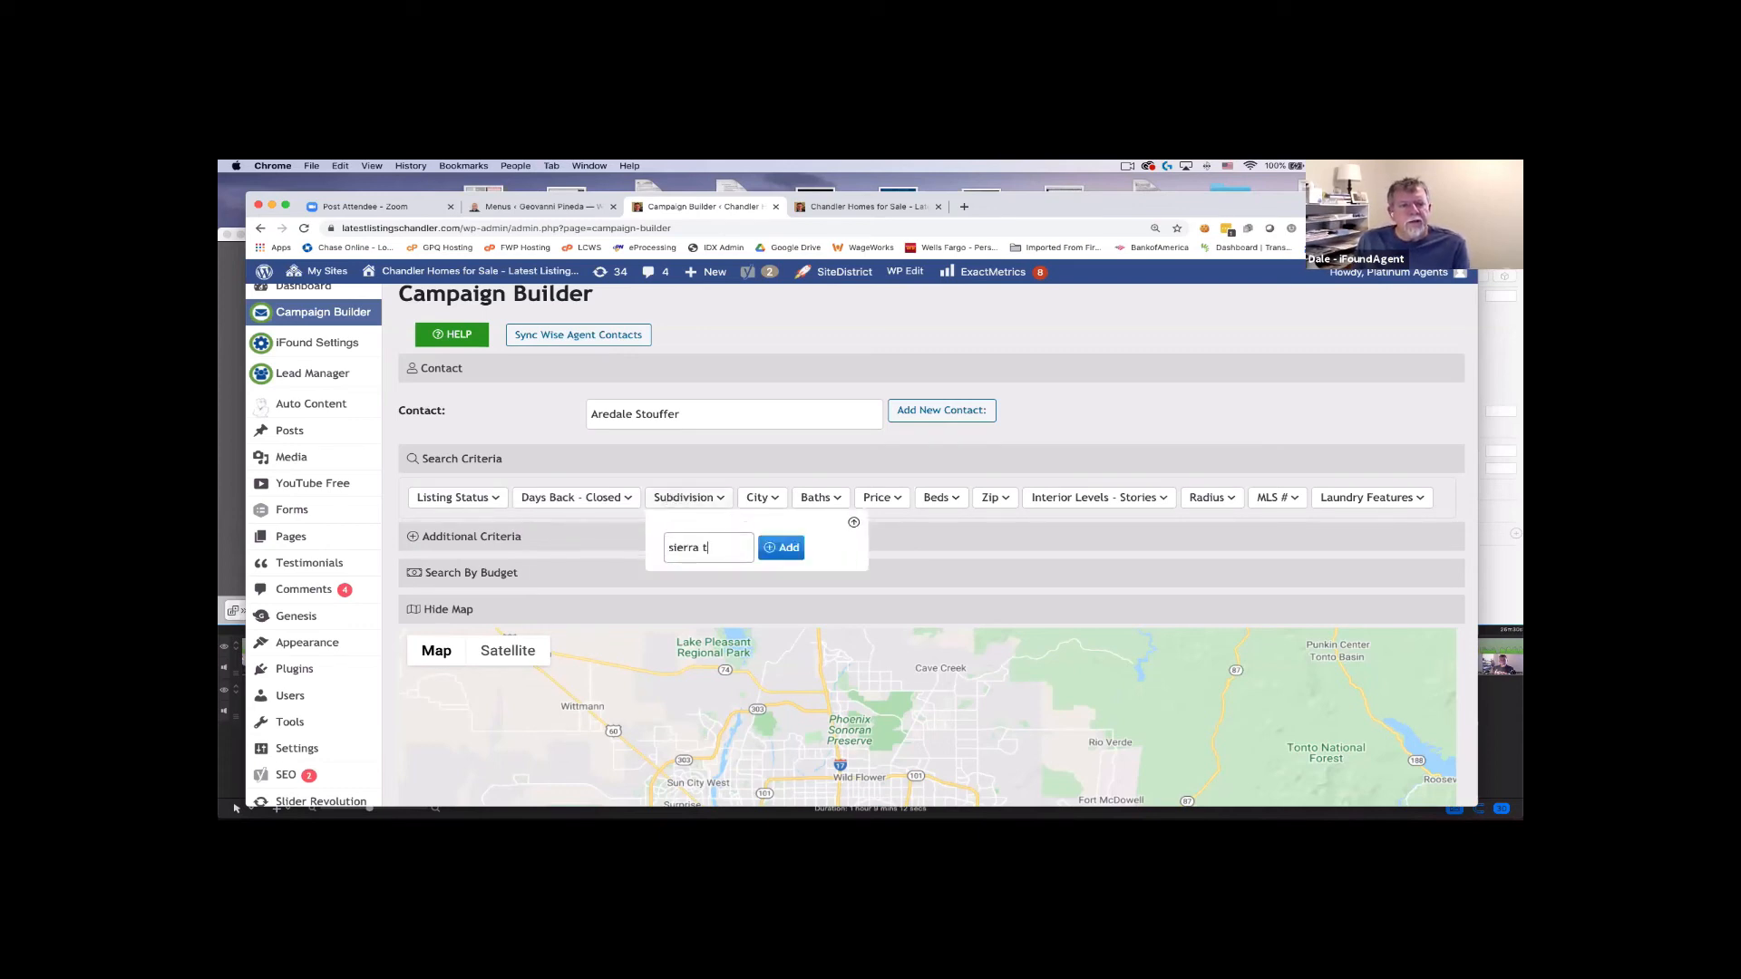
click(785, 549)
scroll(785, 550, down, 3)
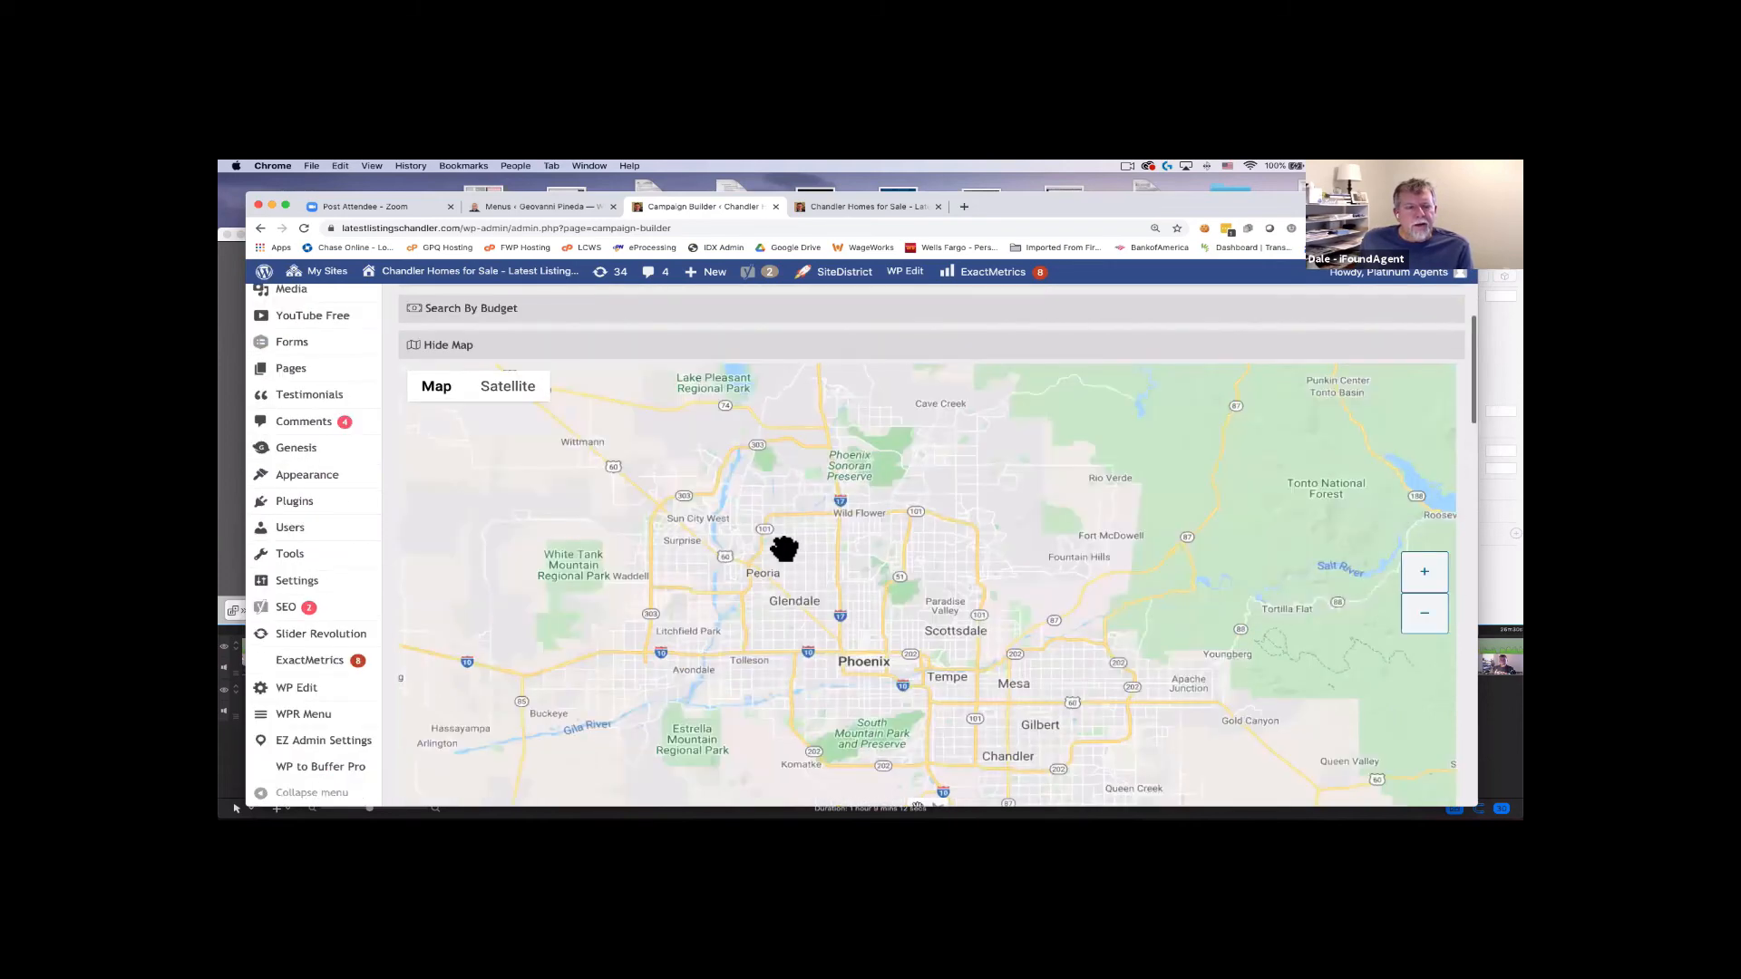
scroll(508, 622, down, 4)
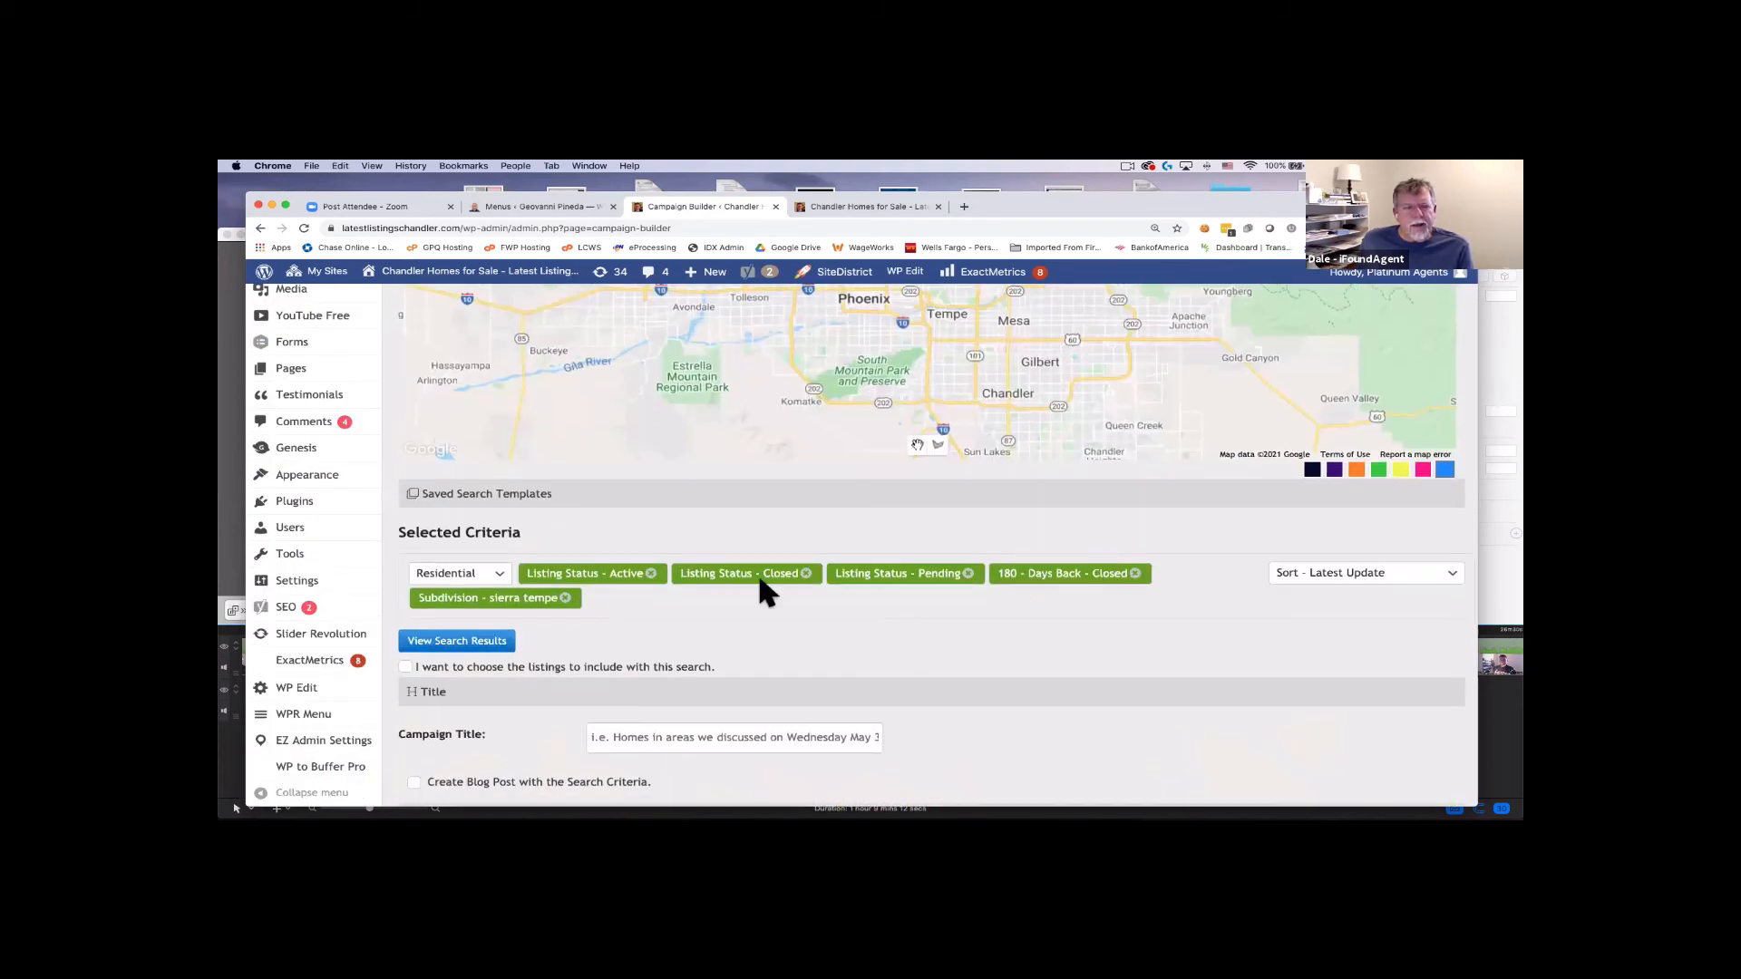
Run the search with the new criteria and move down past the map to Campaign Title.
click(454, 641)
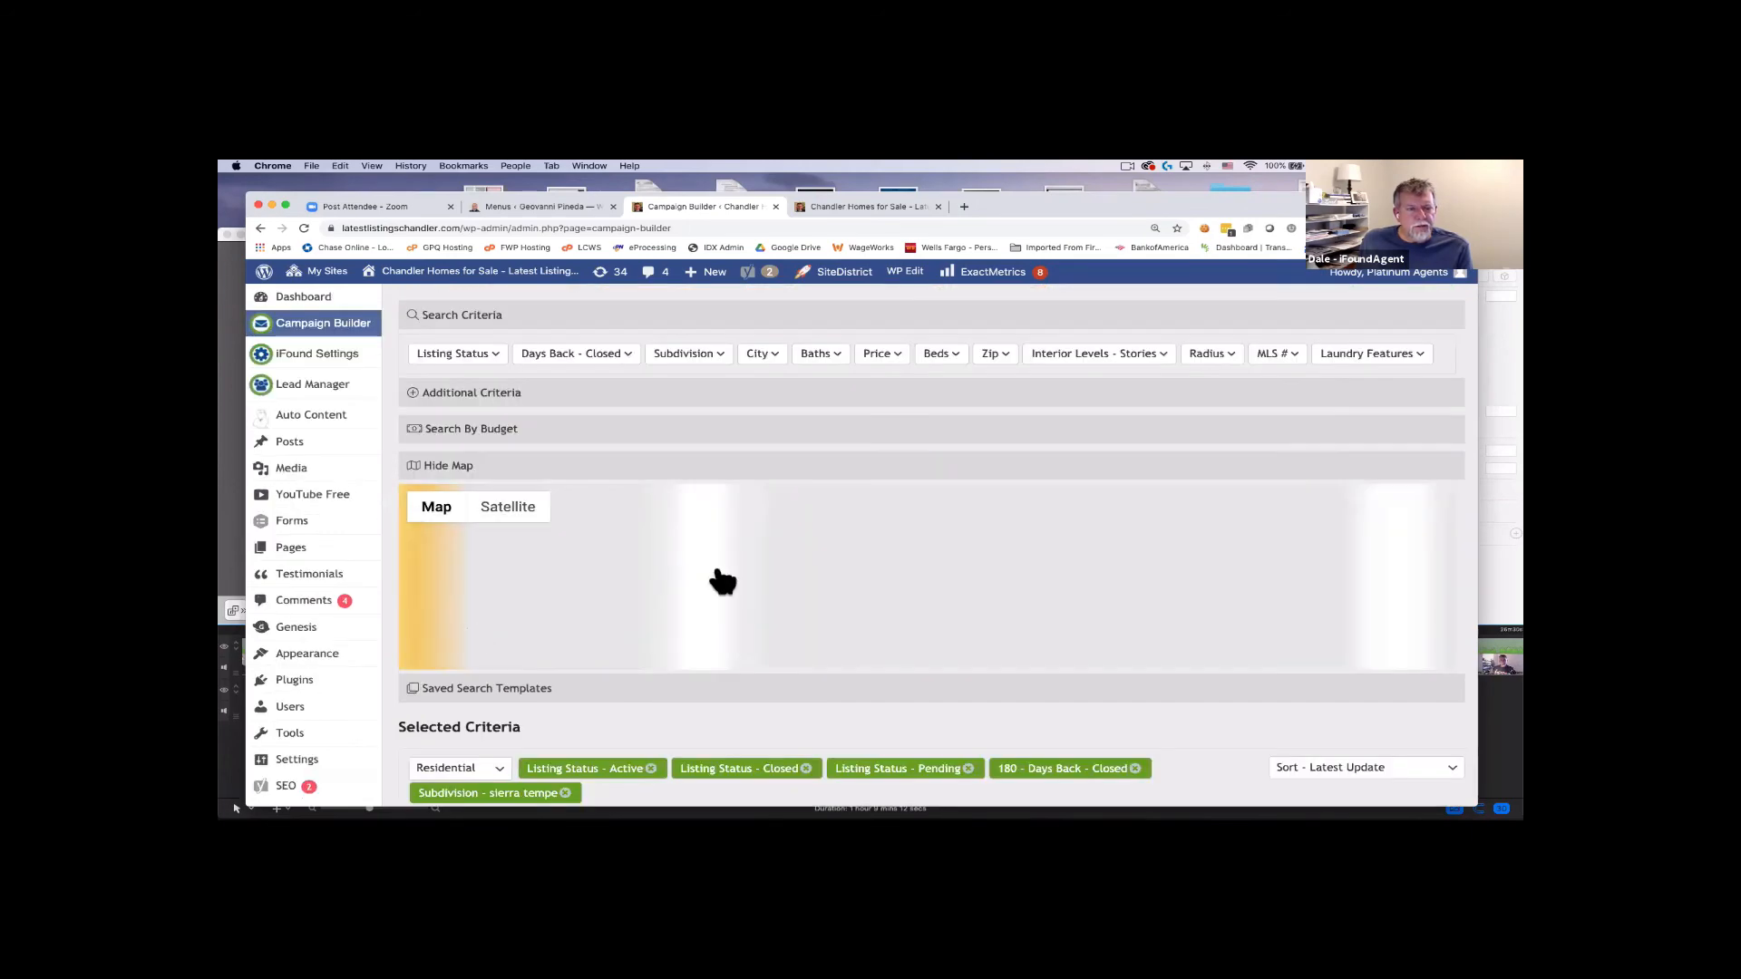
scroll(718, 568, down, 4)
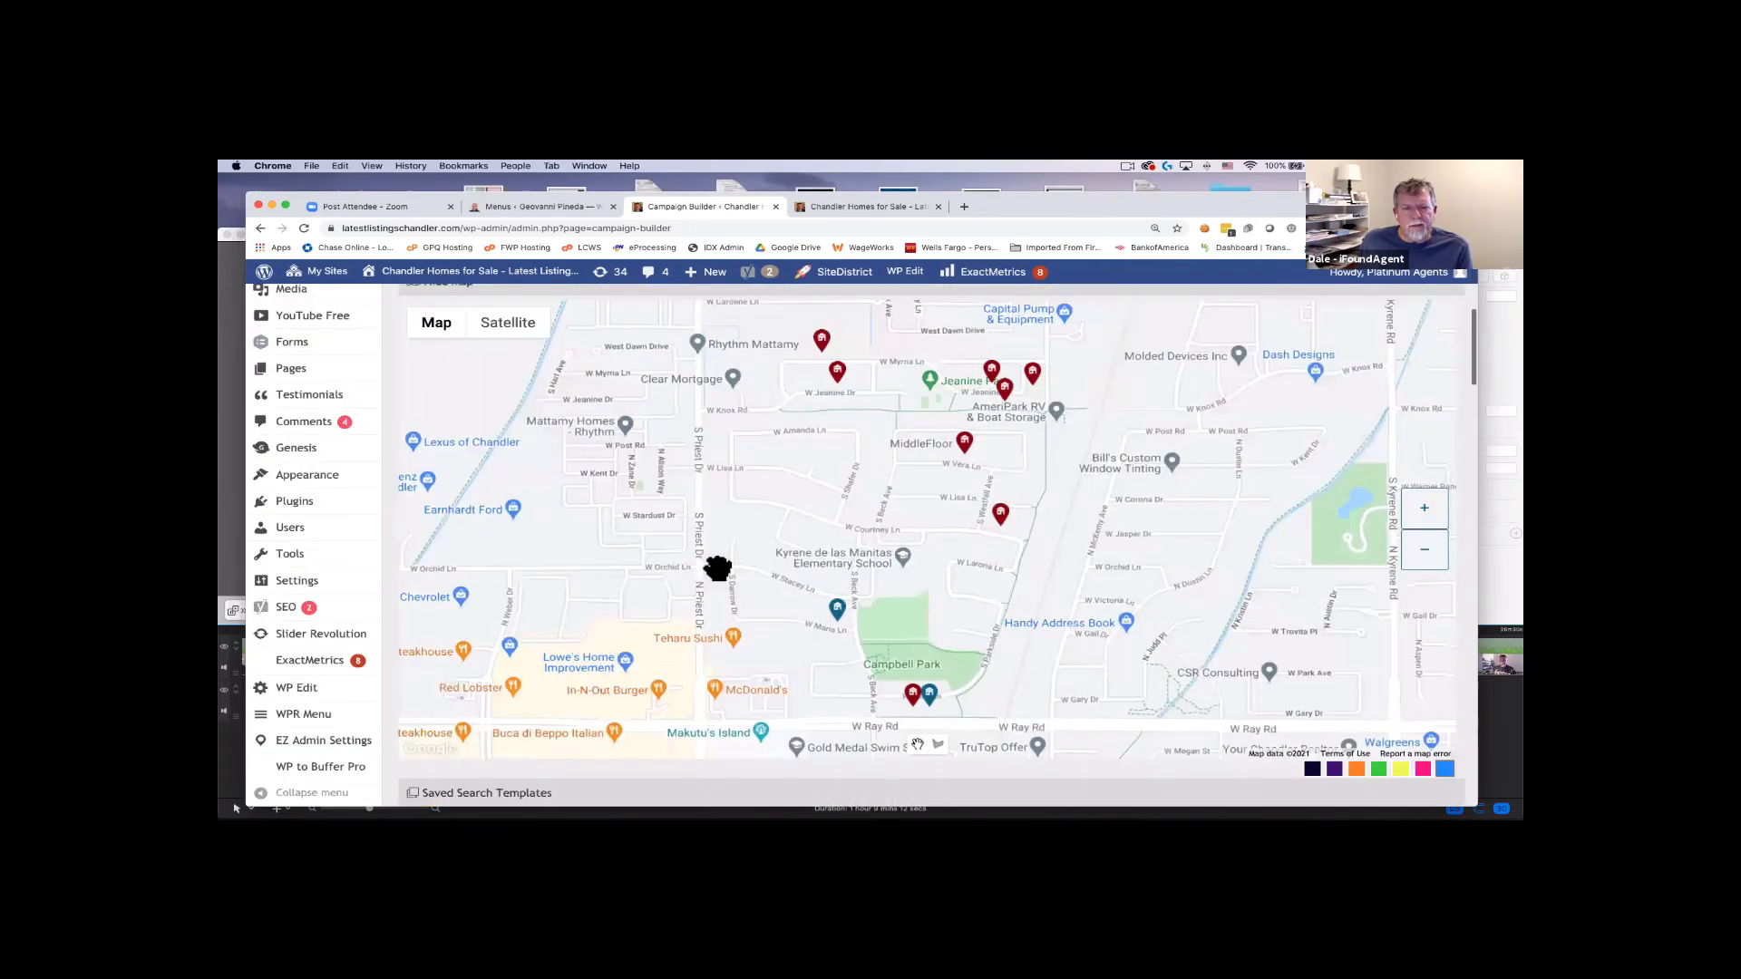
scroll(717, 568, down, 4)
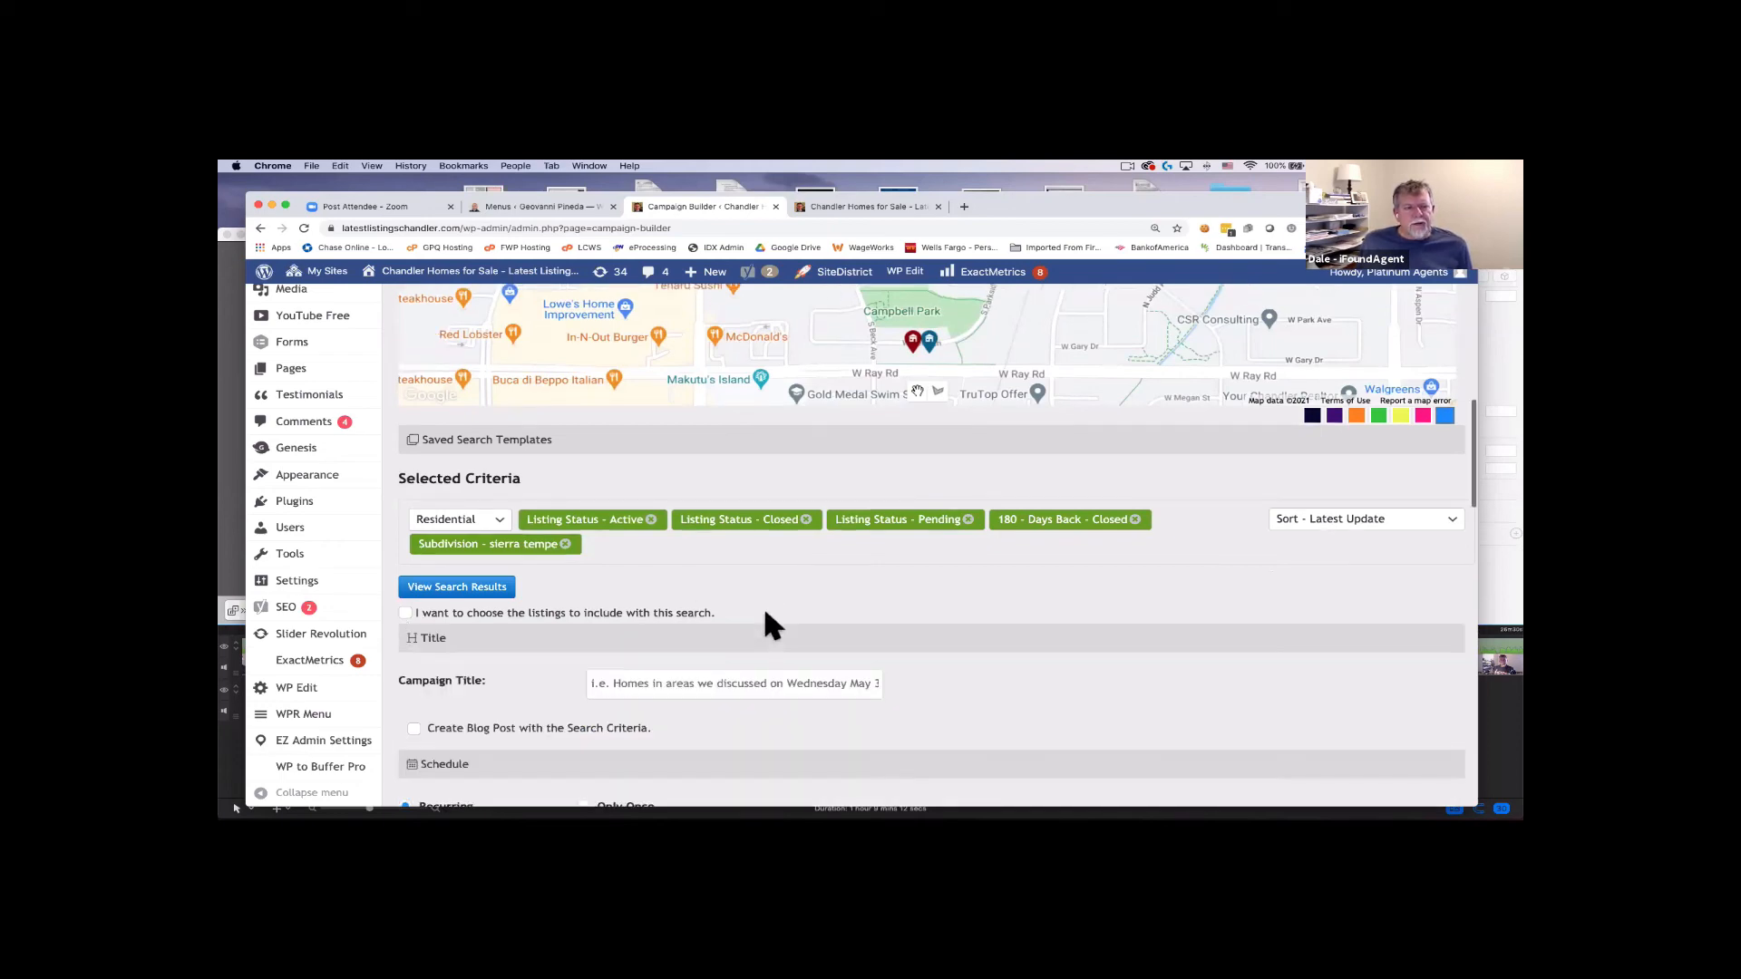
scroll(762, 606, up, 2)
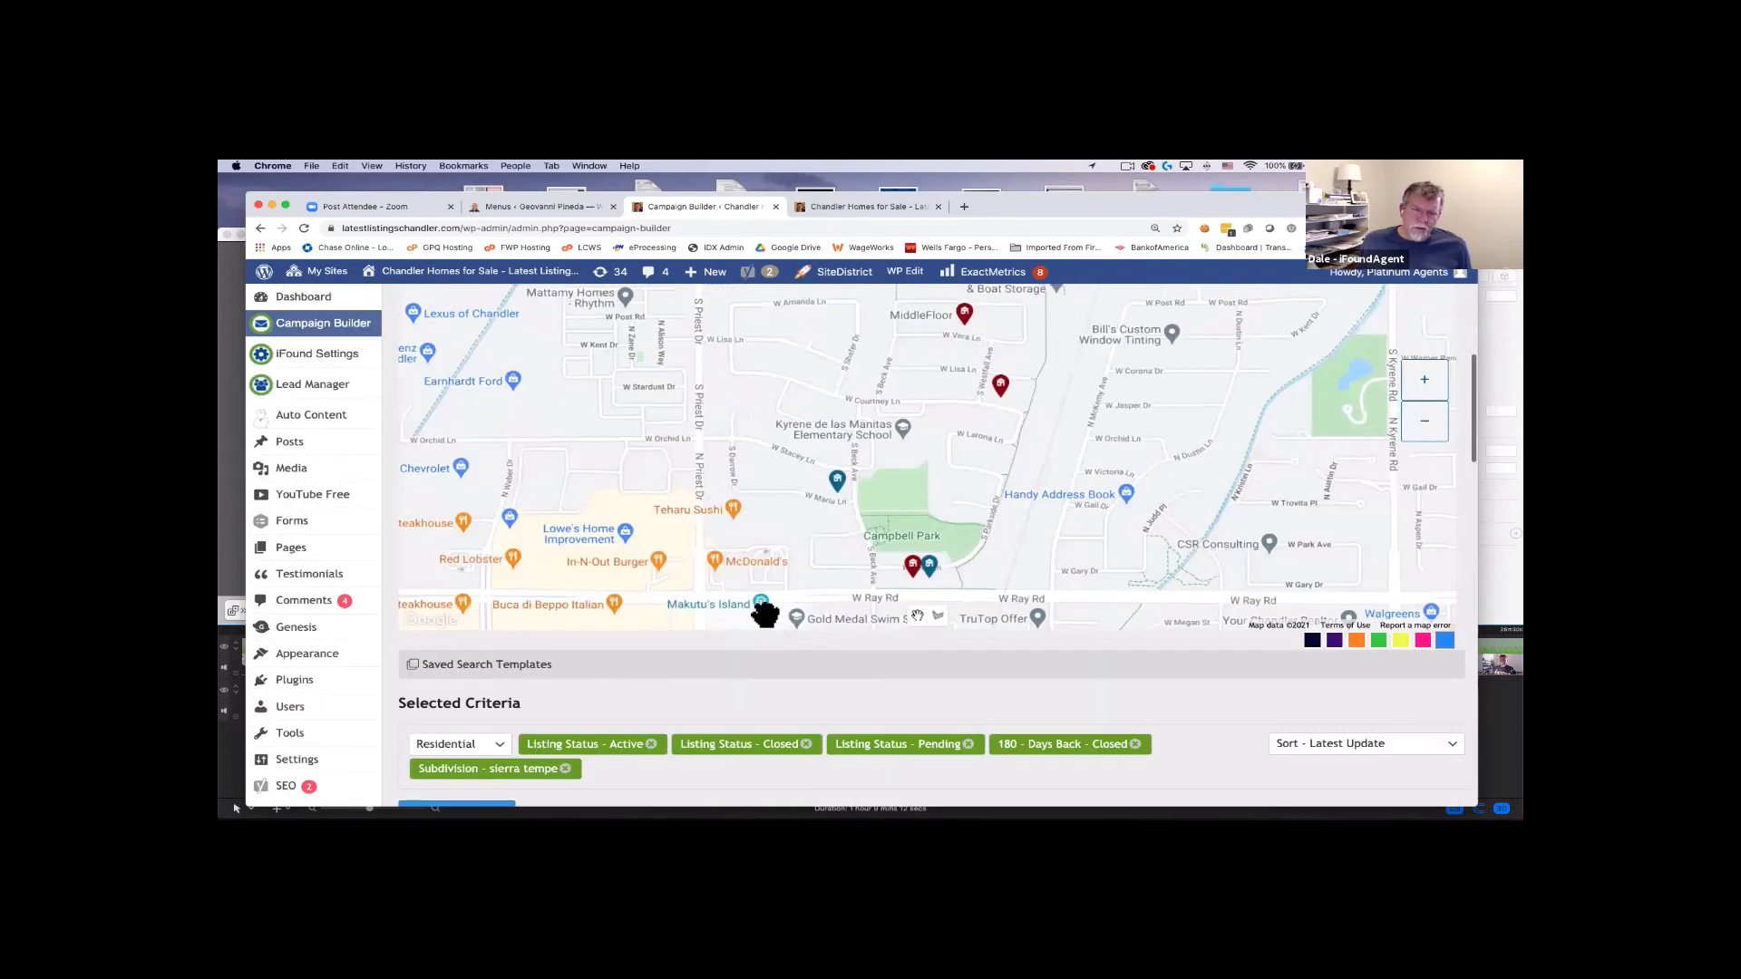
scroll(782, 622, up, 3)
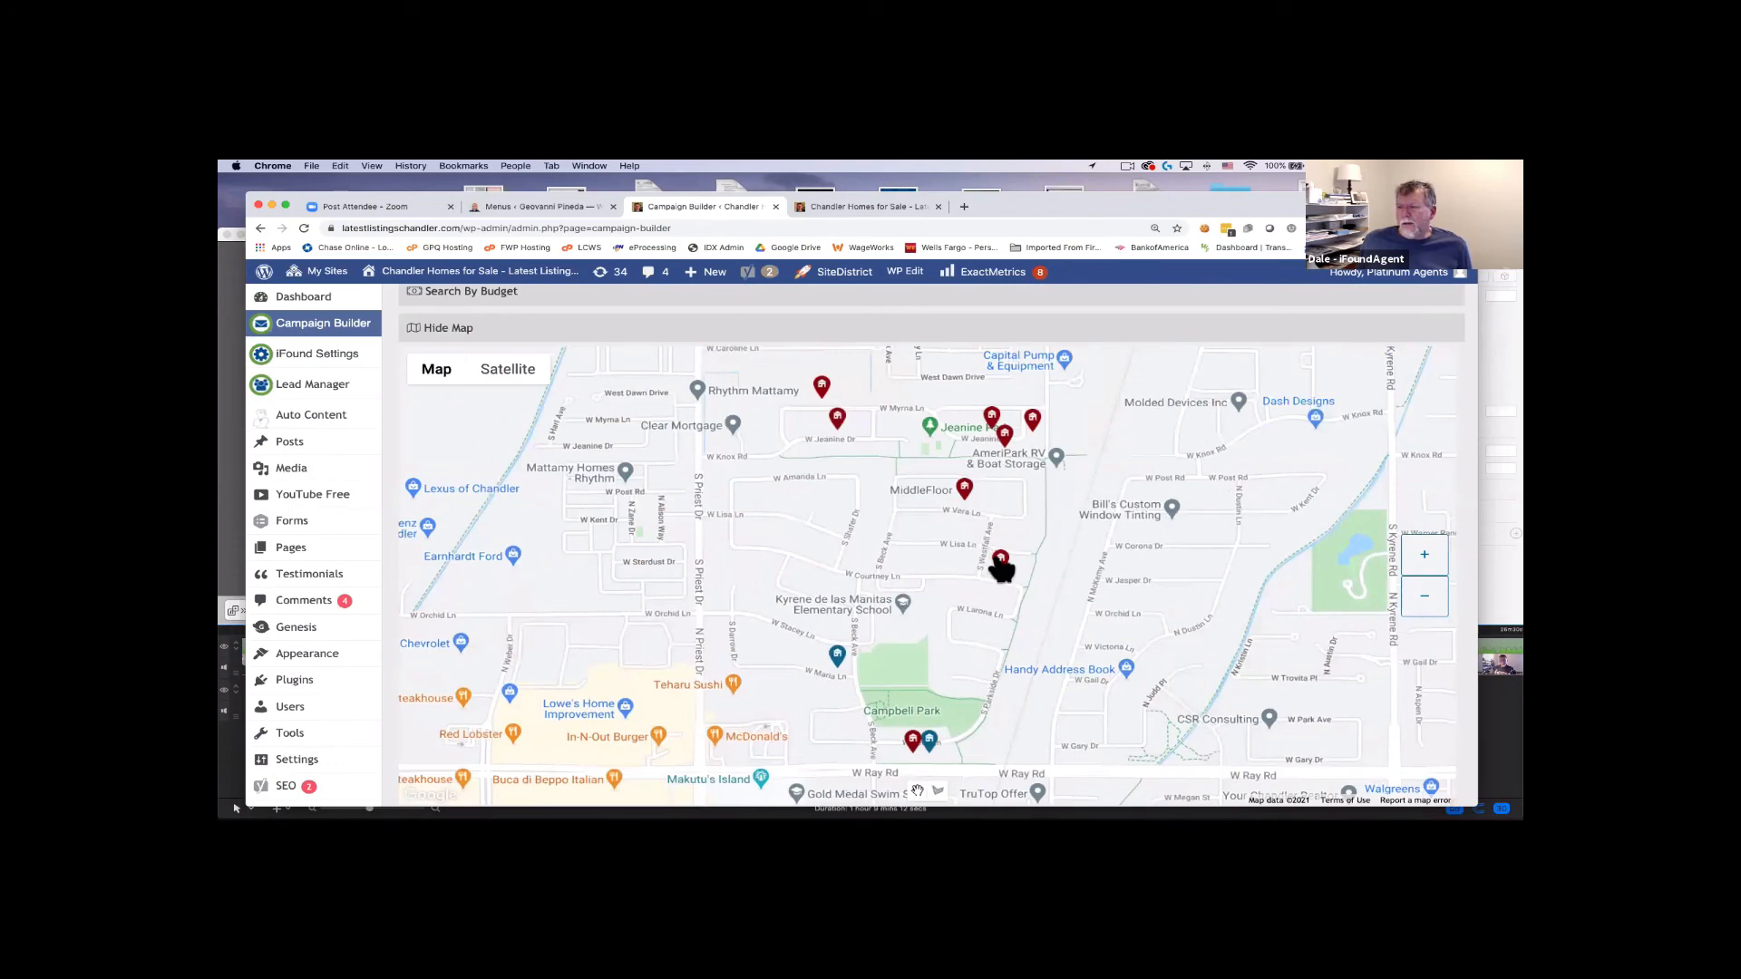
mouse_move(1001, 568)
scroll(1001, 567, down, 5)
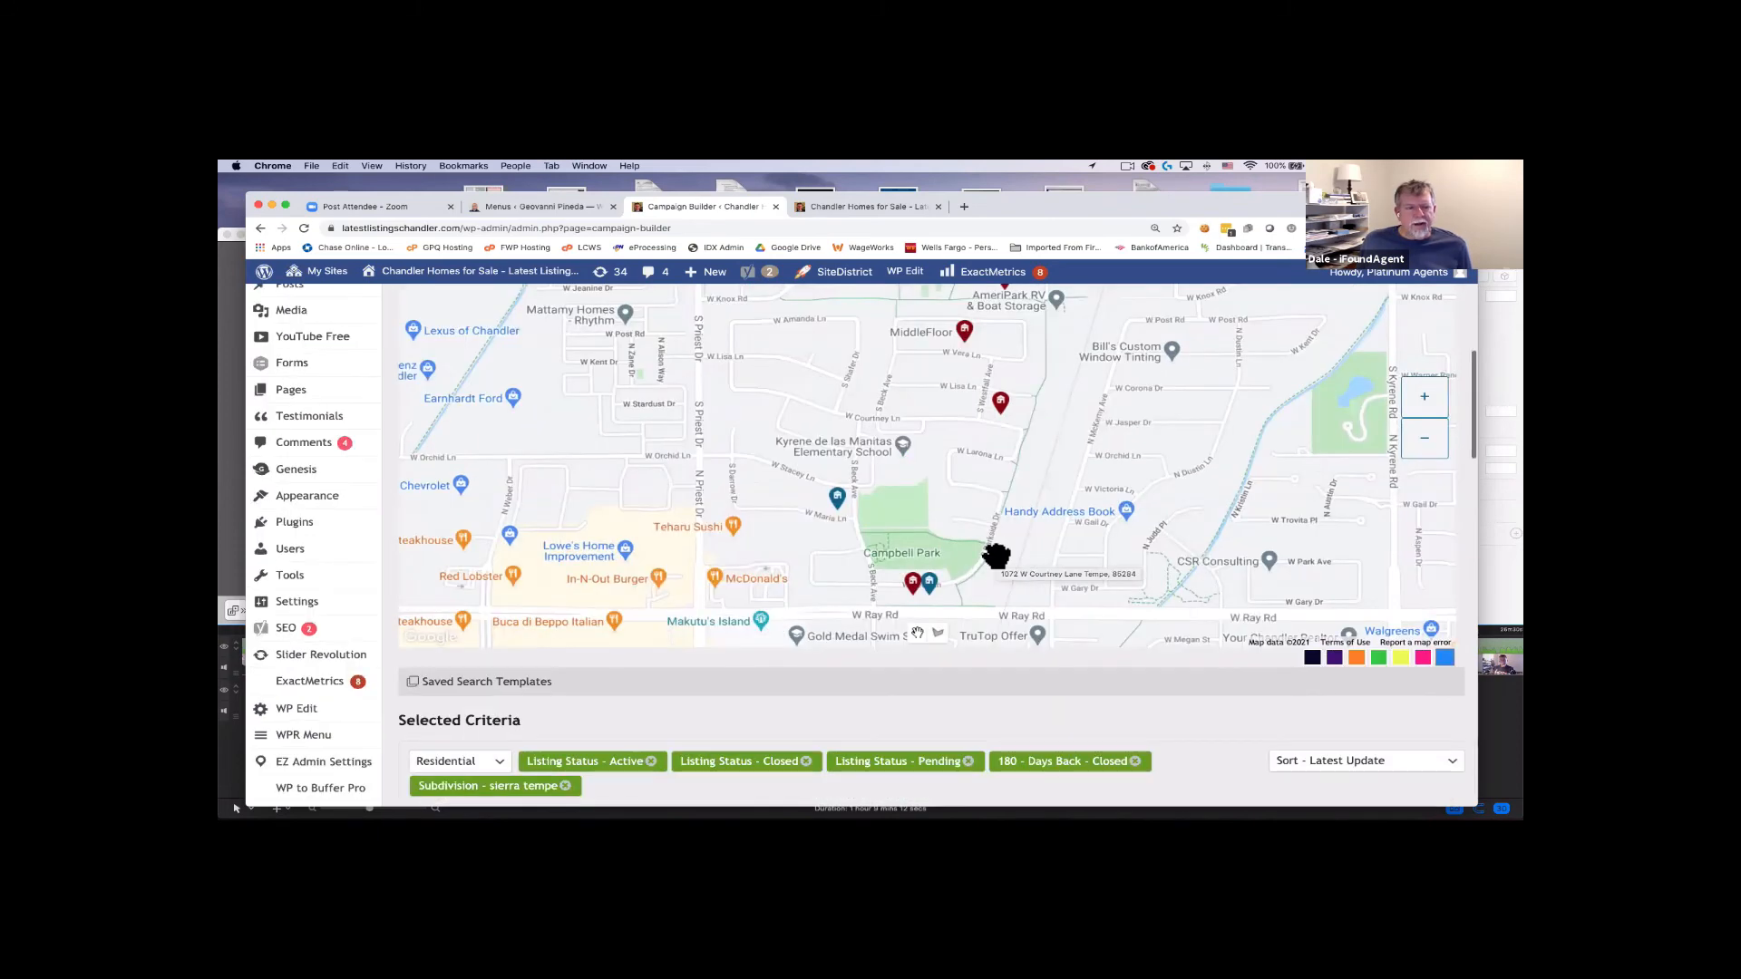
scroll(449, 606, down, 1)
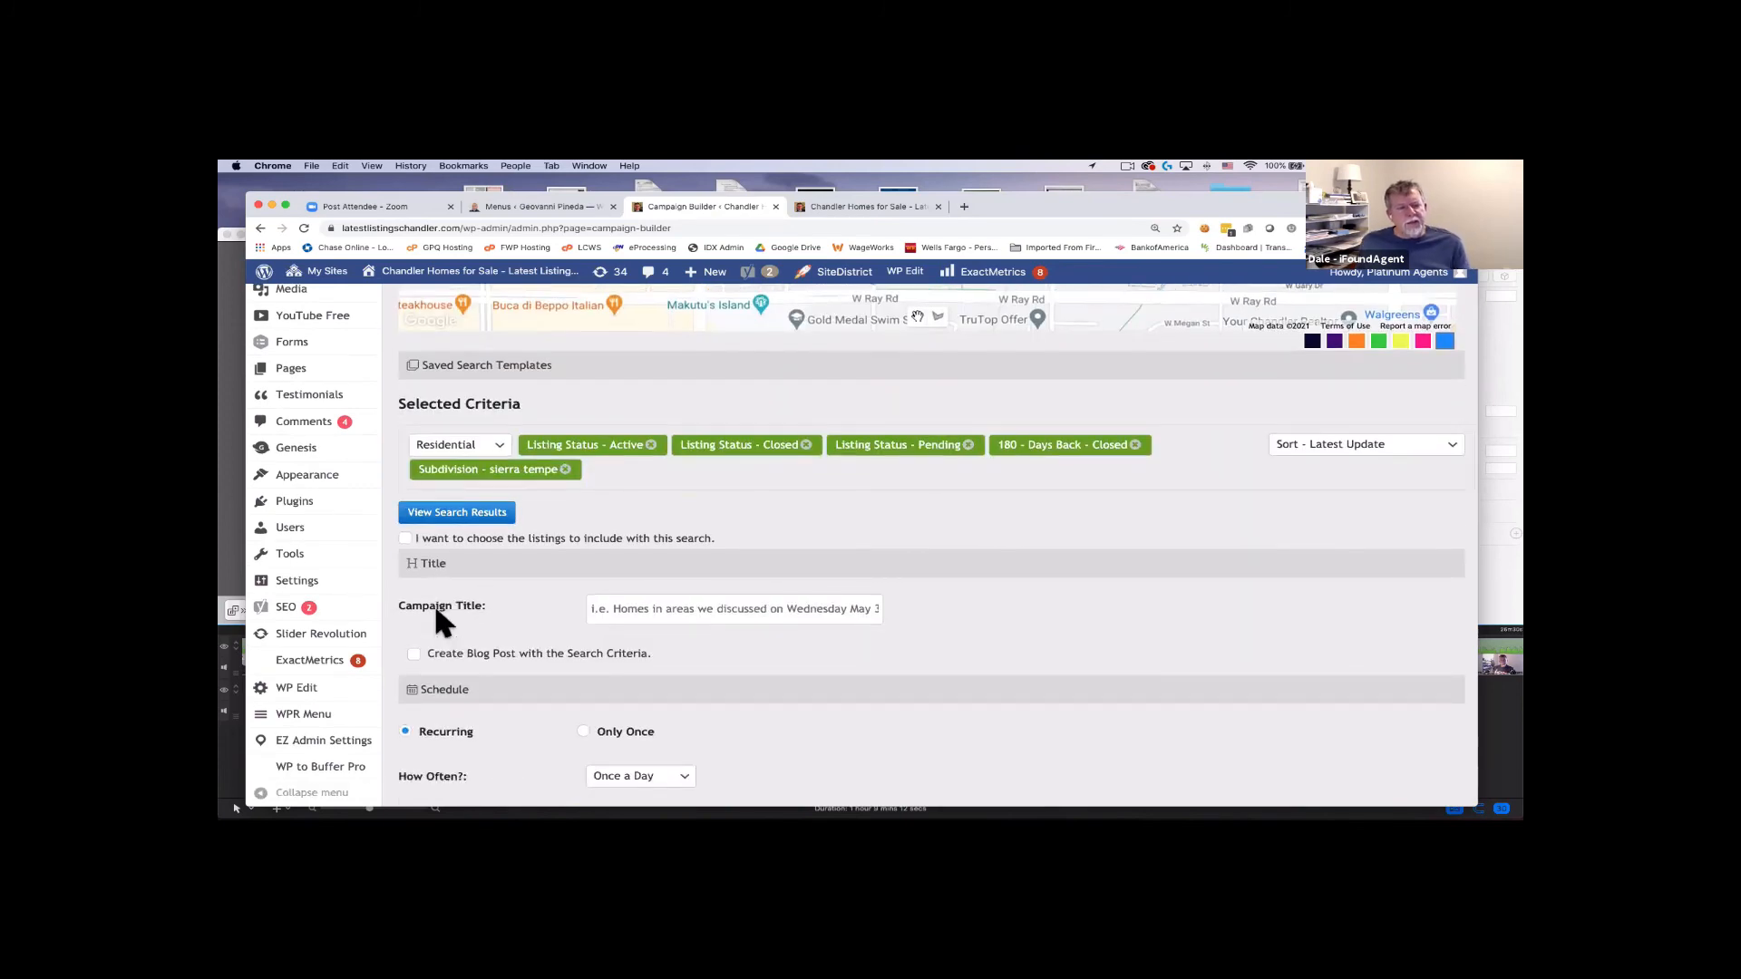
Enter the campaign title 'Sierra Tempe - Vera Ln - Monthly Neighborhood Update' and check it.
click(649, 609)
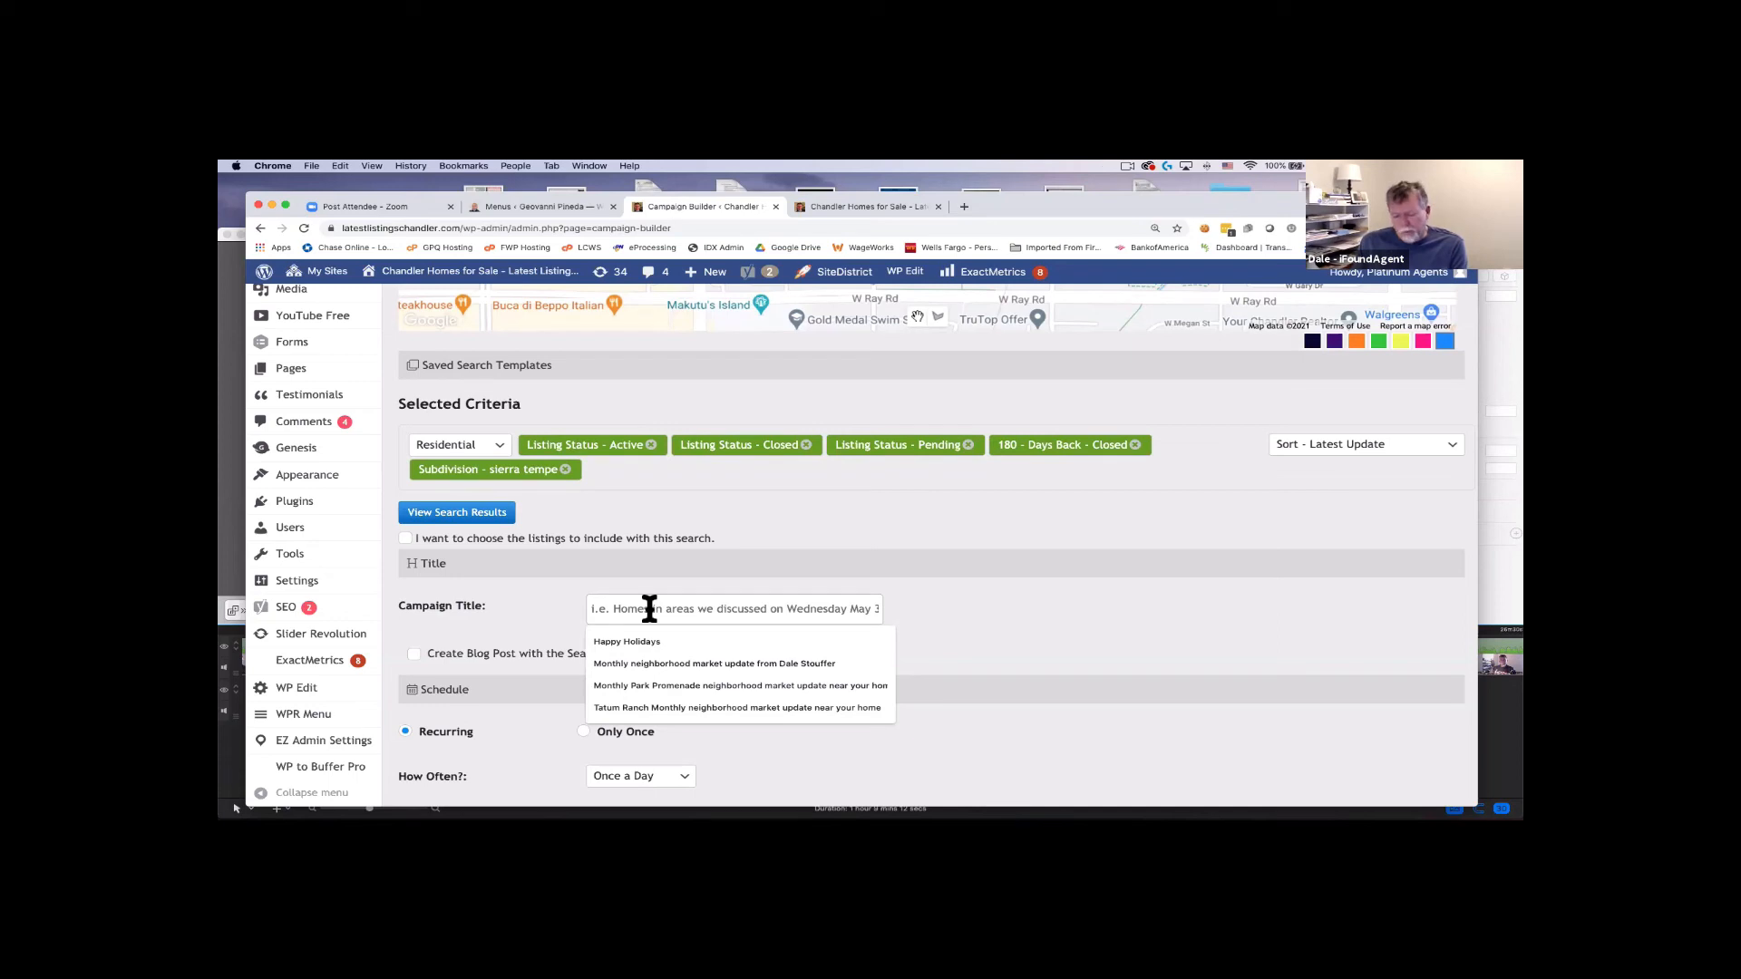
text(Sierra)
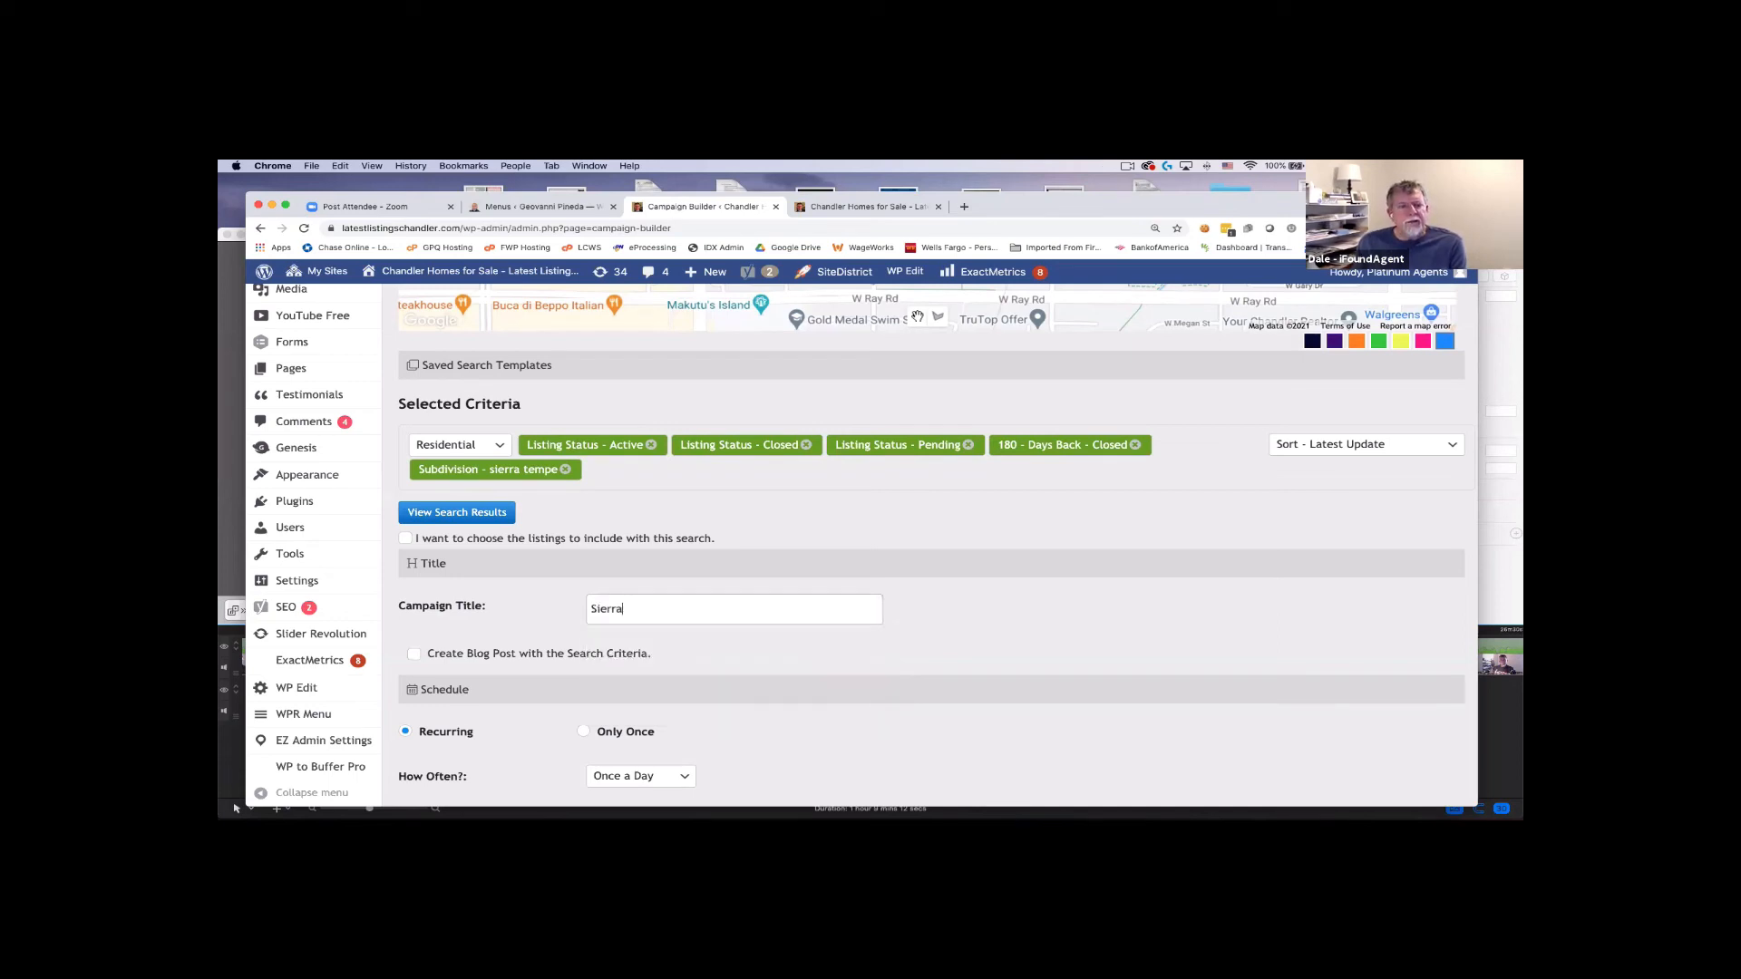
text( T)
text(empe - Vera Ln - Monthly Nei)
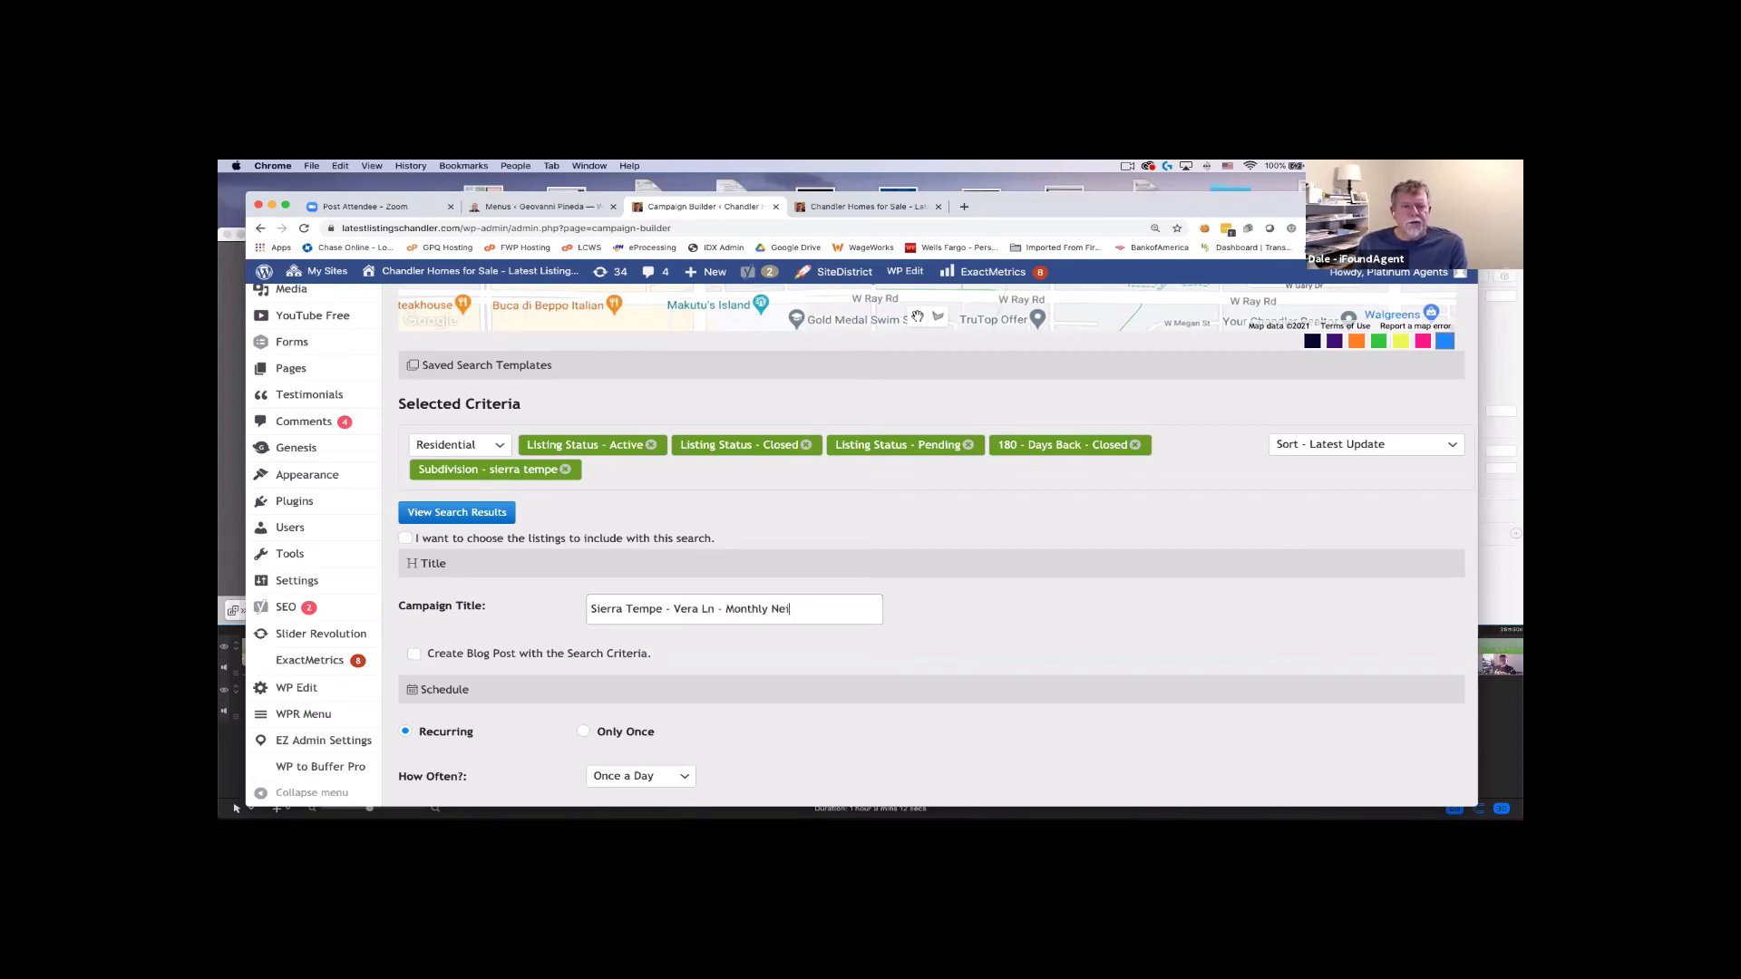
text(ghborhood Update)
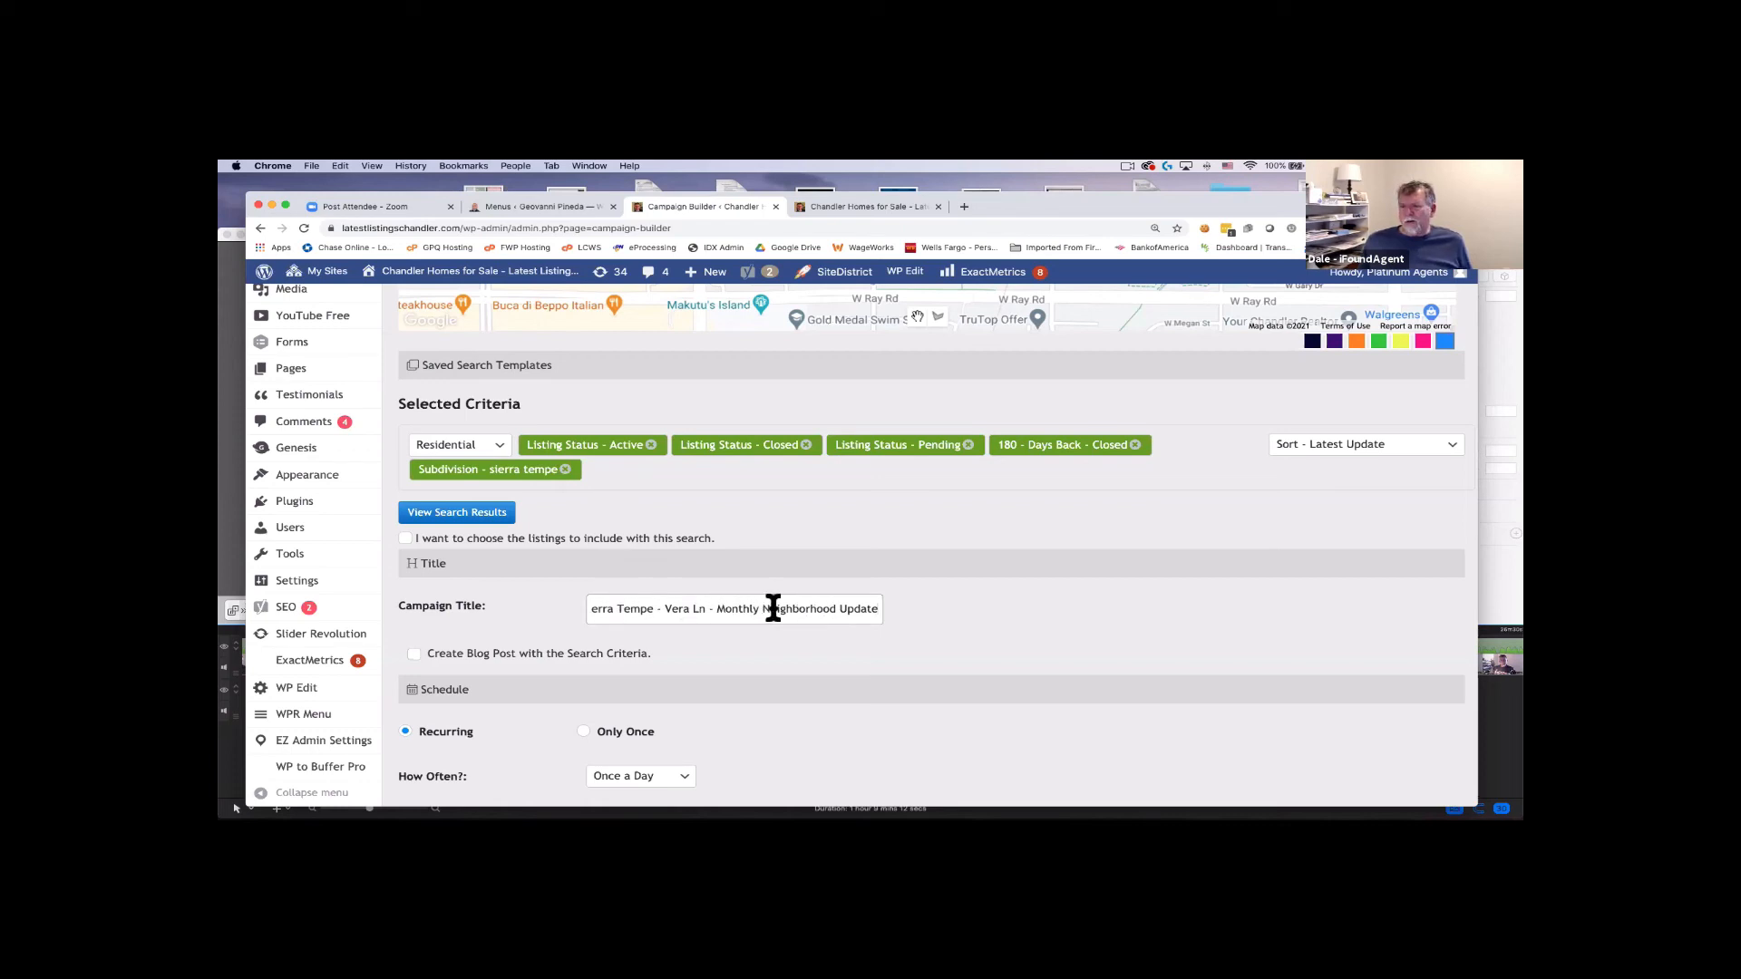
key(Home)
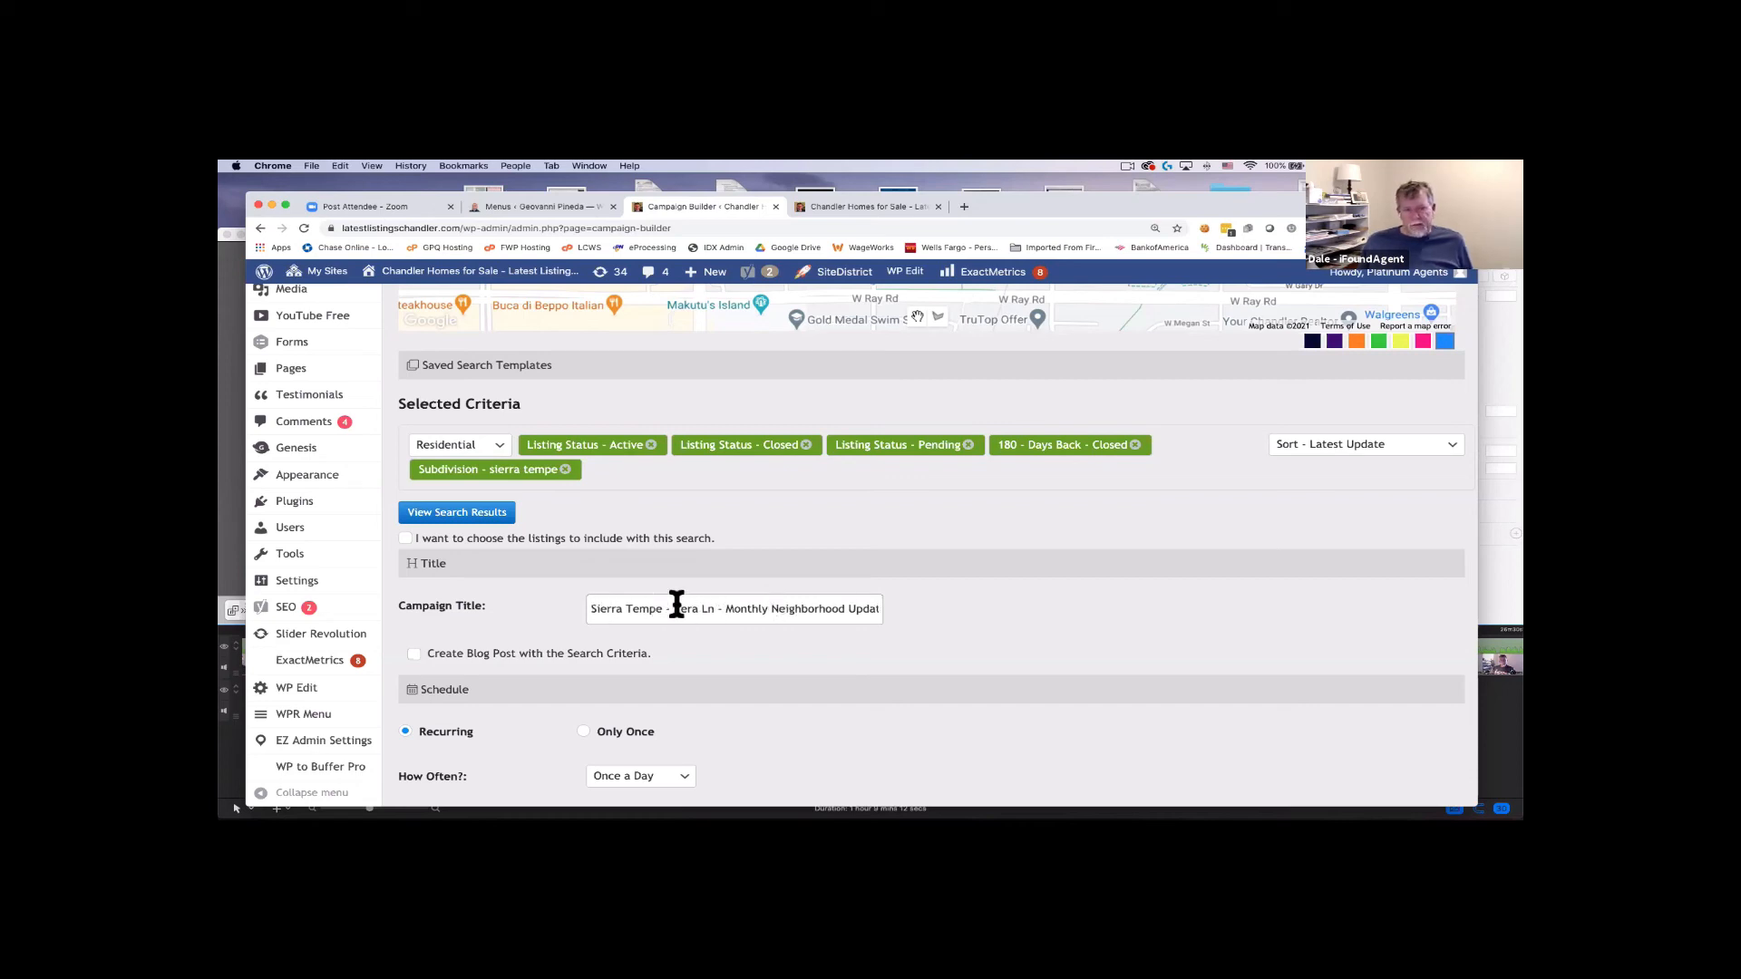
key(End)
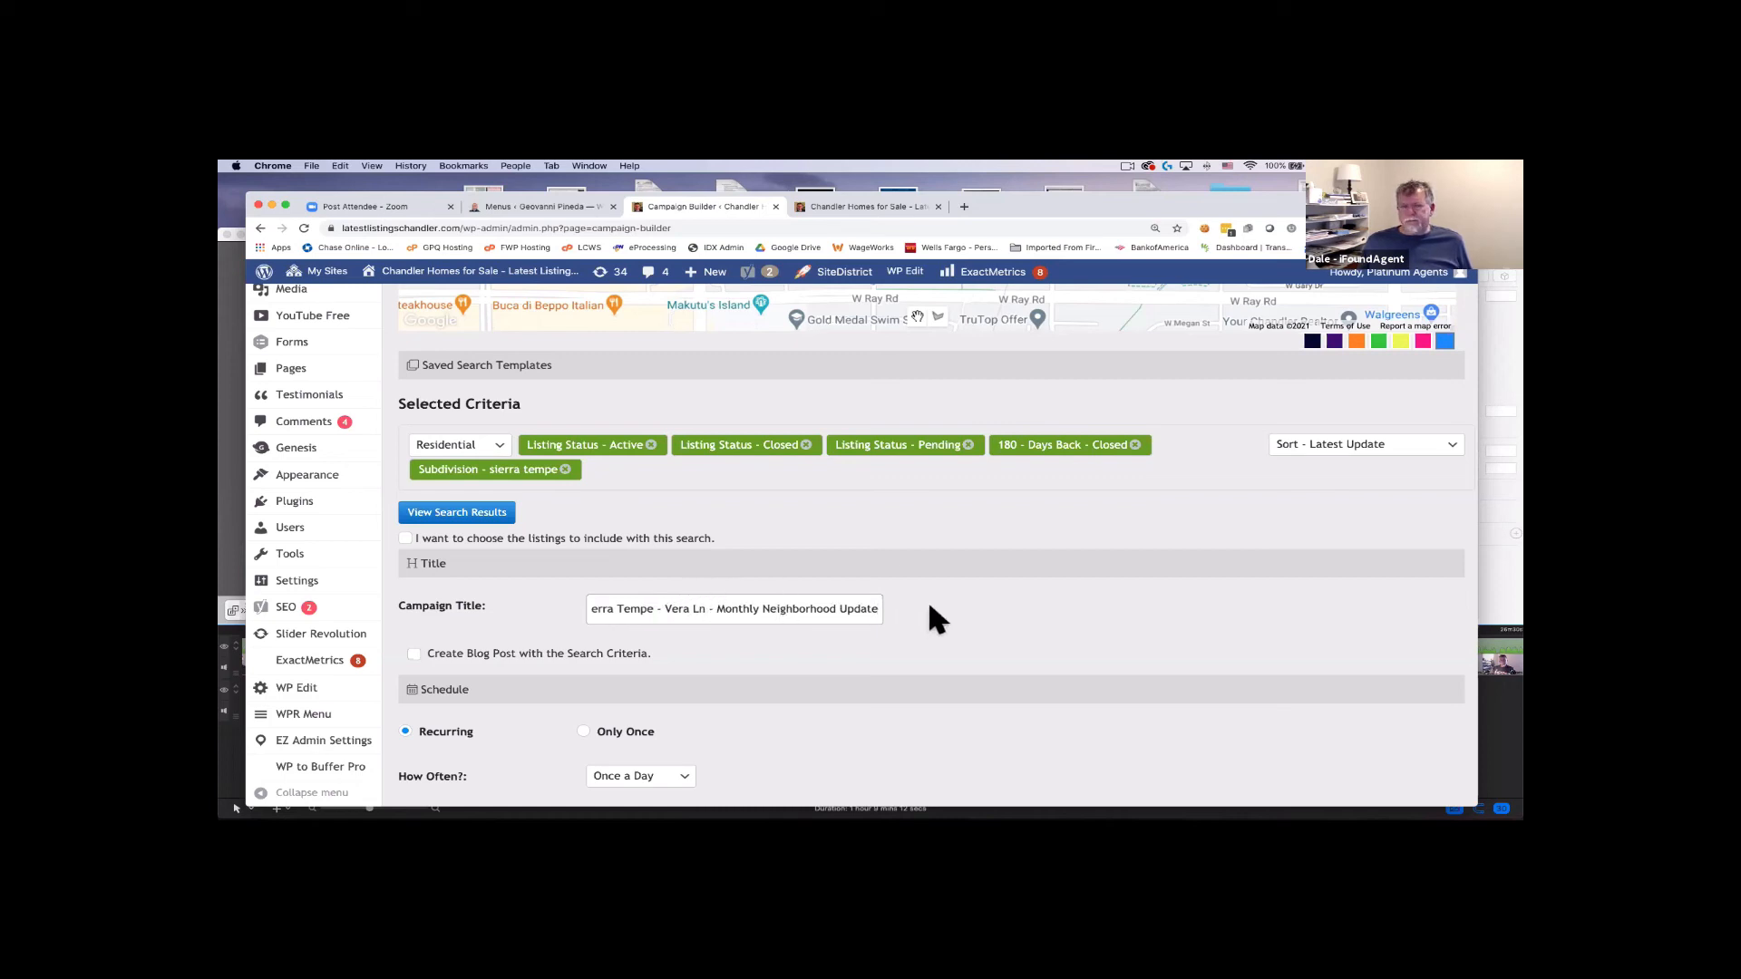
scroll(911, 600, down, 4)
scroll(916, 603, down, 3)
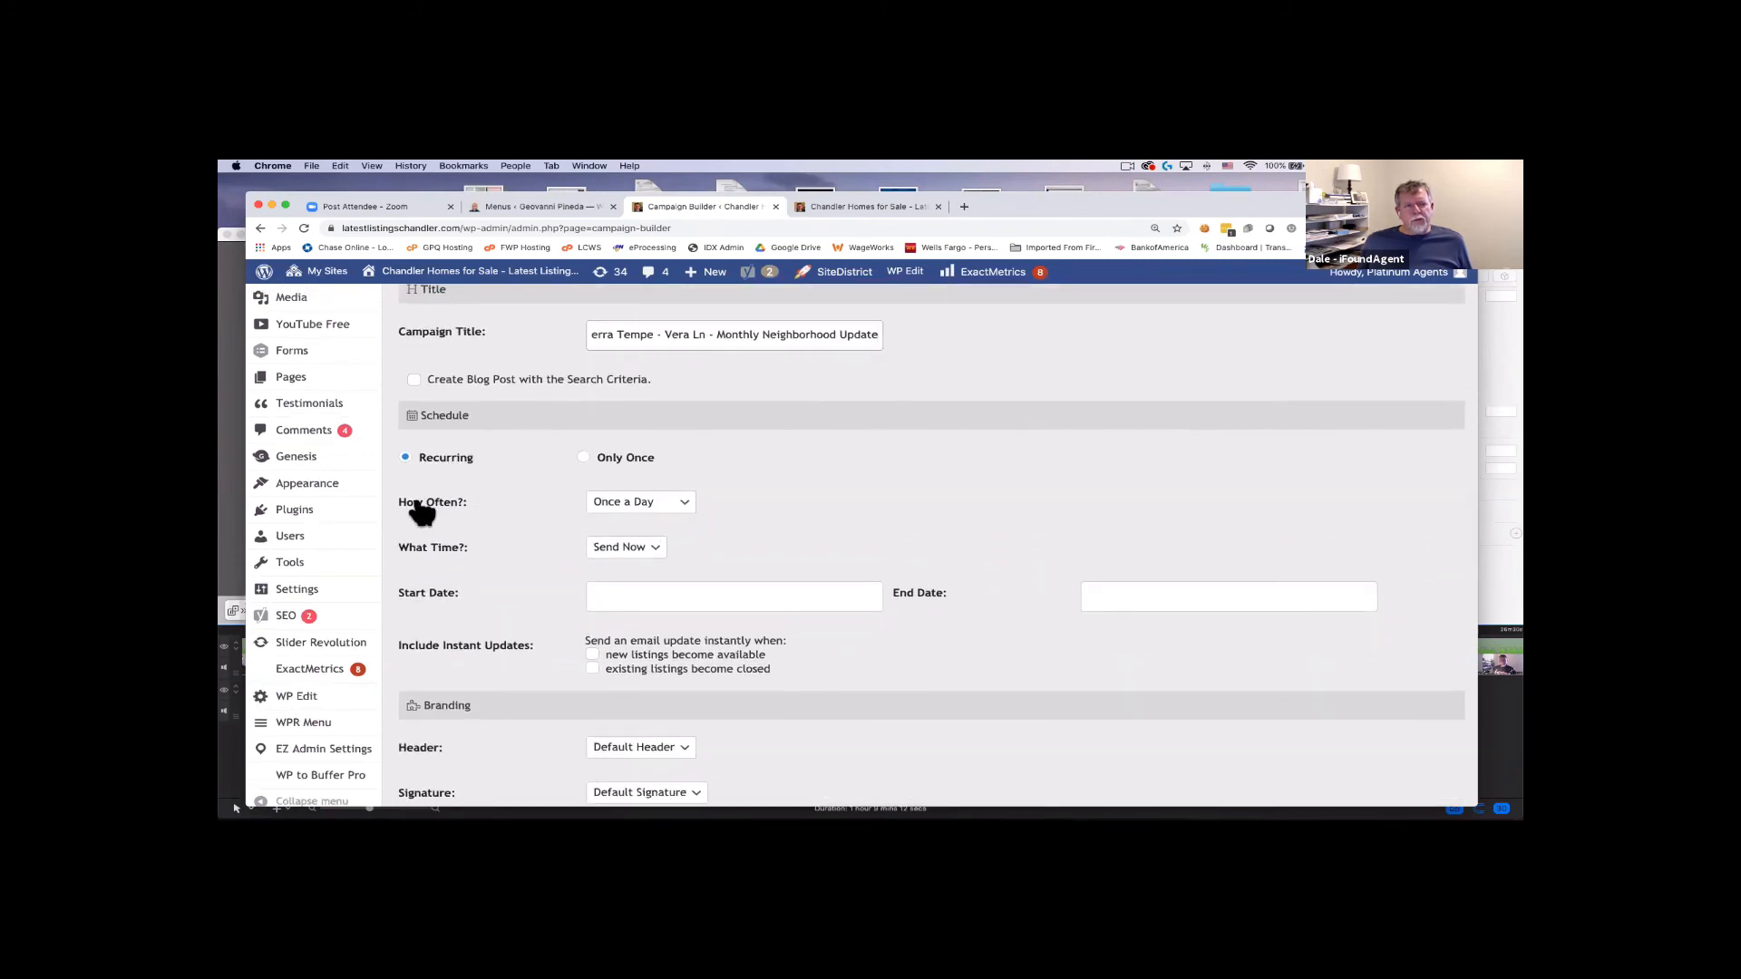
scroll(581, 467, up, 1)
scroll(581, 467, up, 2)
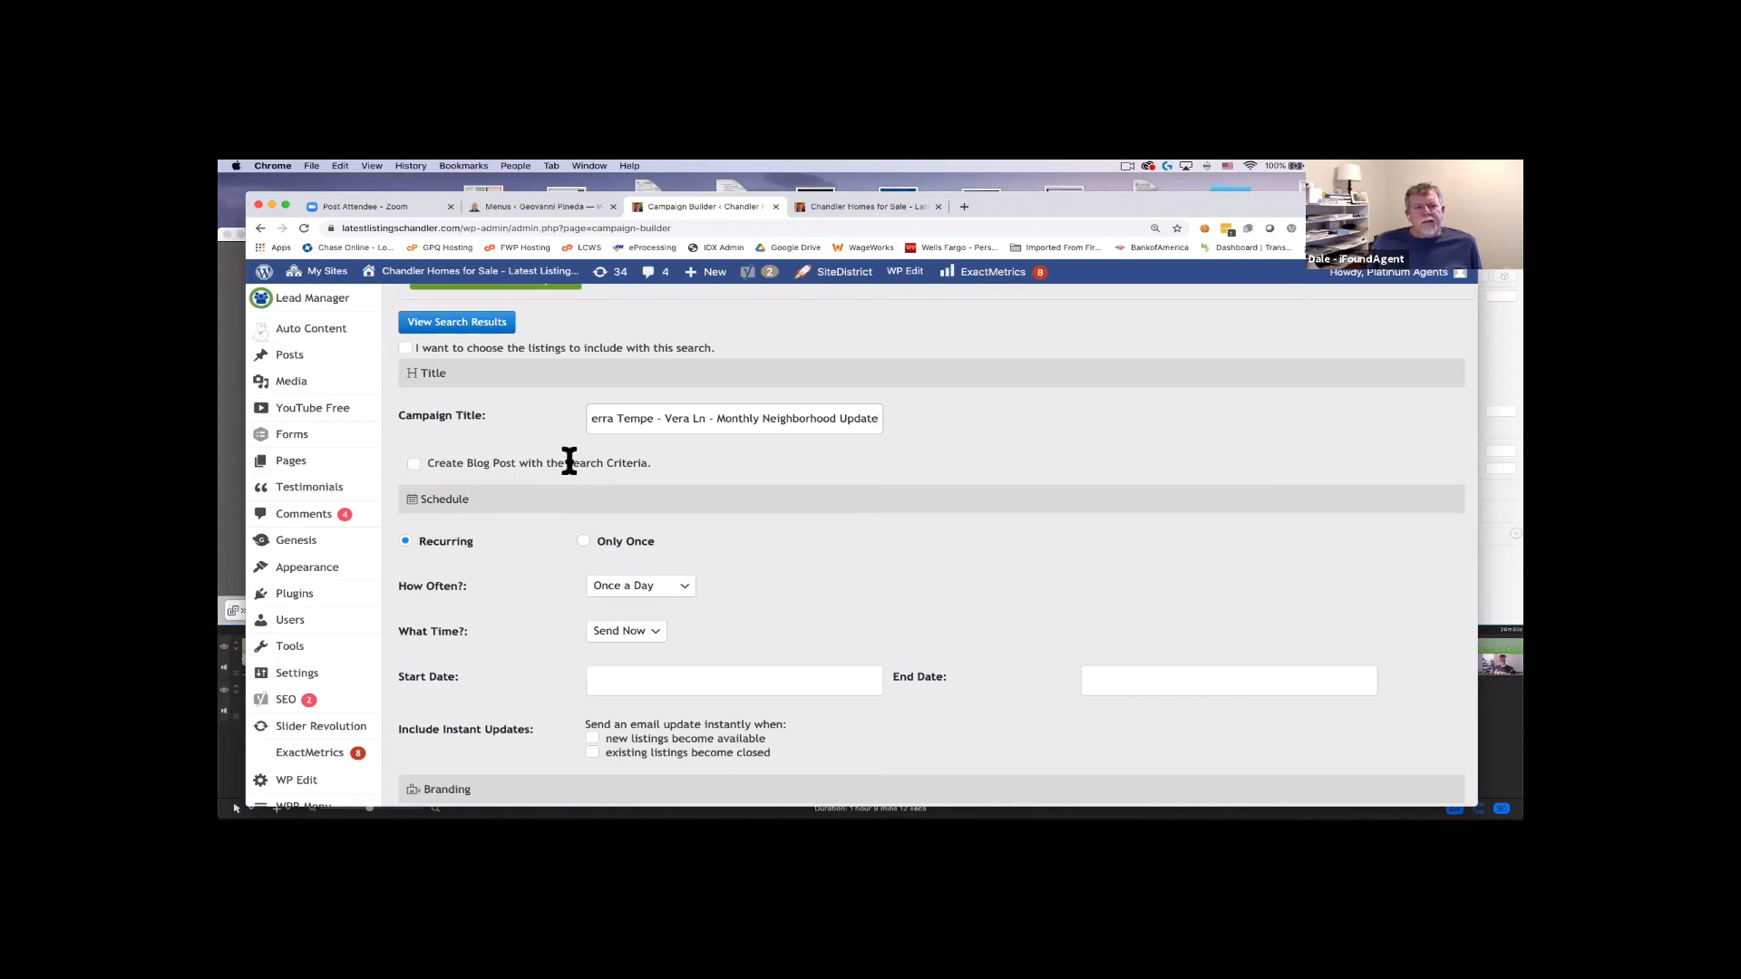
Enable Create Blog Post with the Search Criteria and begin the title 'Homes for sale in Sierra Tempe AZ - Ho…'.
drag(567, 463, 653, 458)
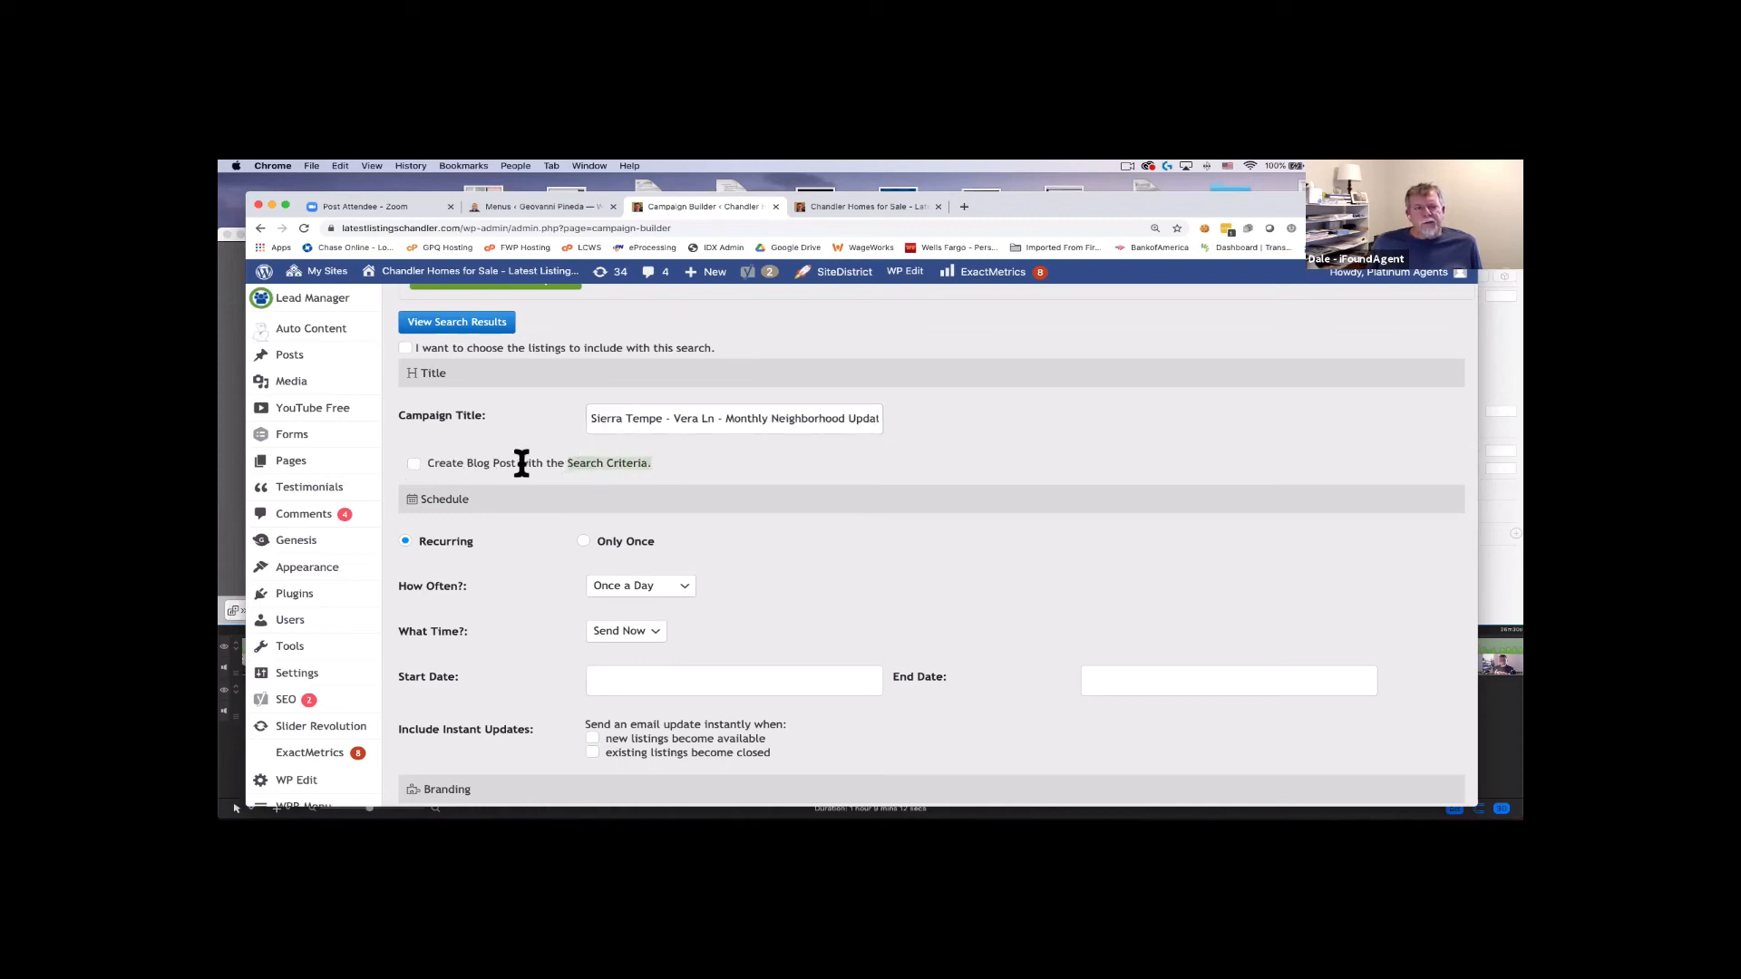
click(414, 465)
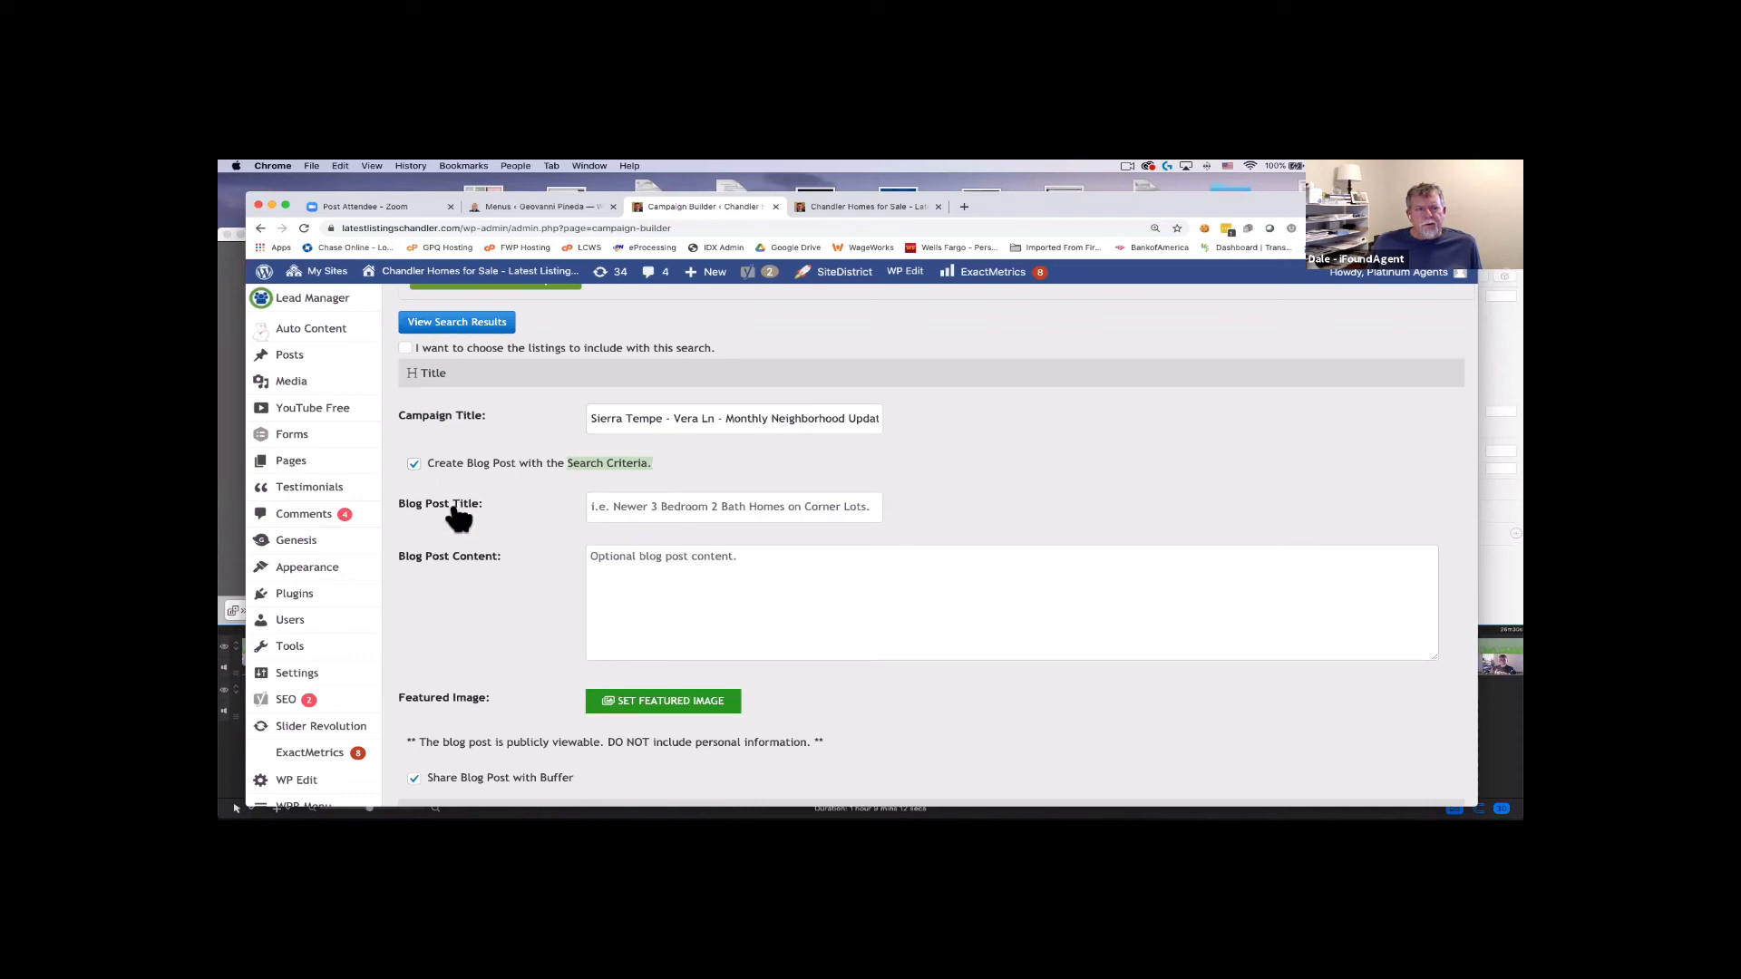
click(624, 505)
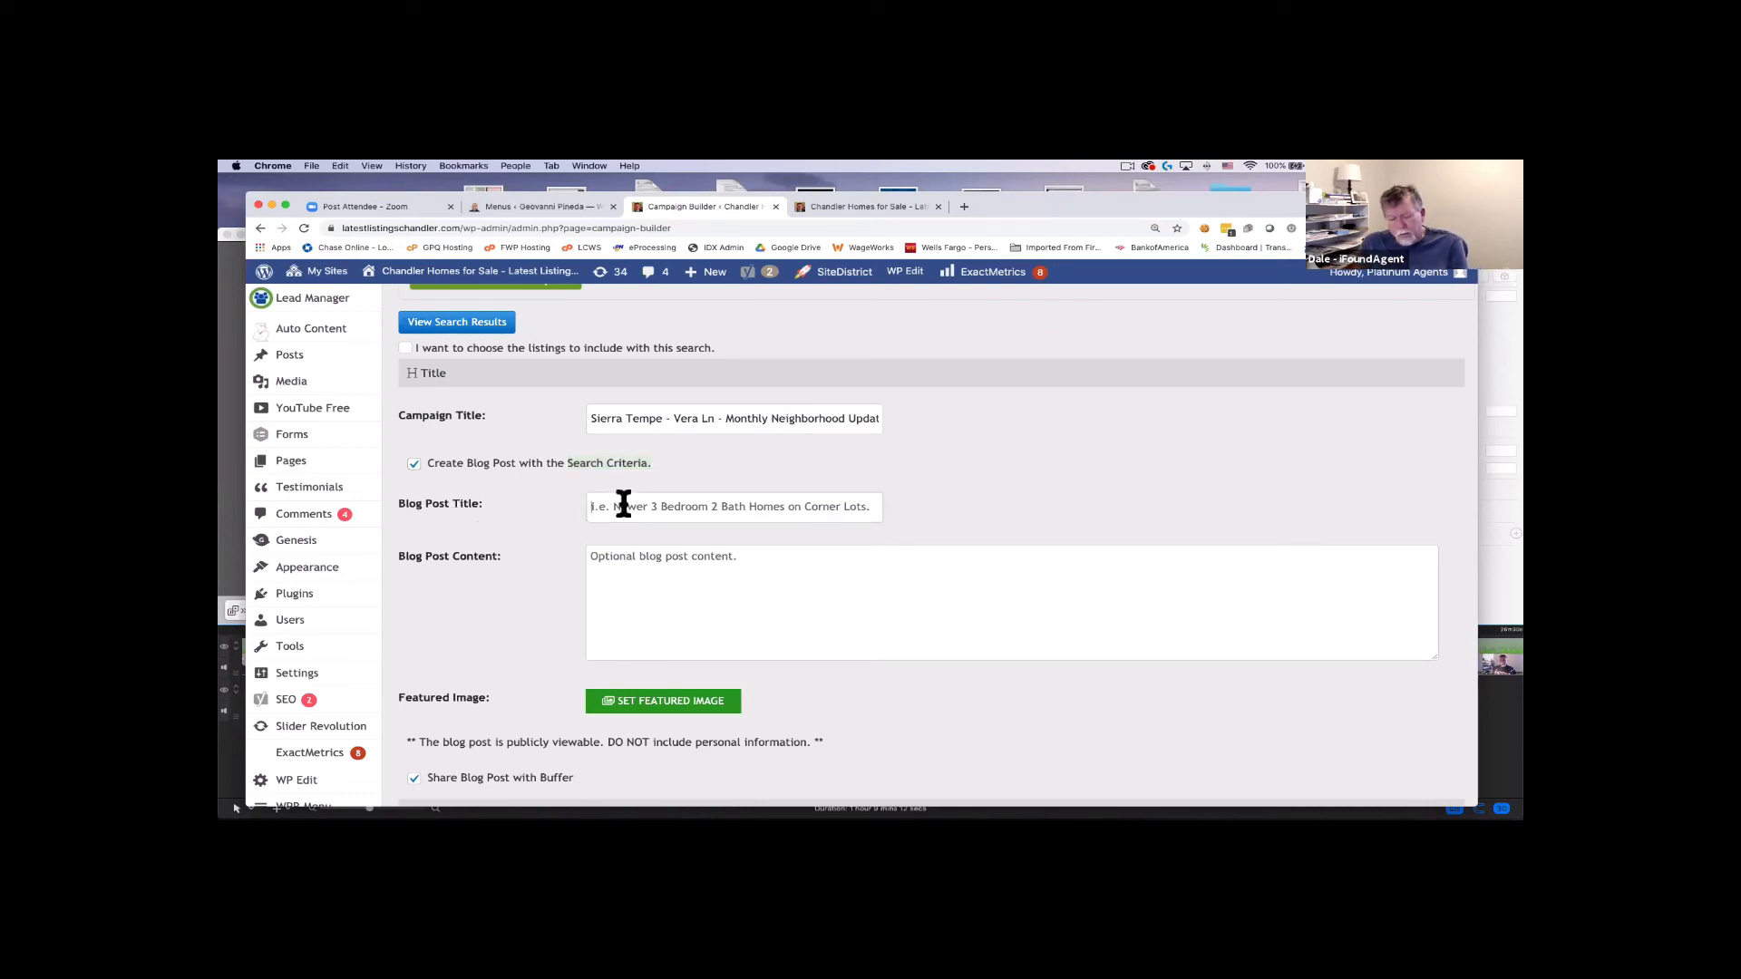
text(Homes for sale in)
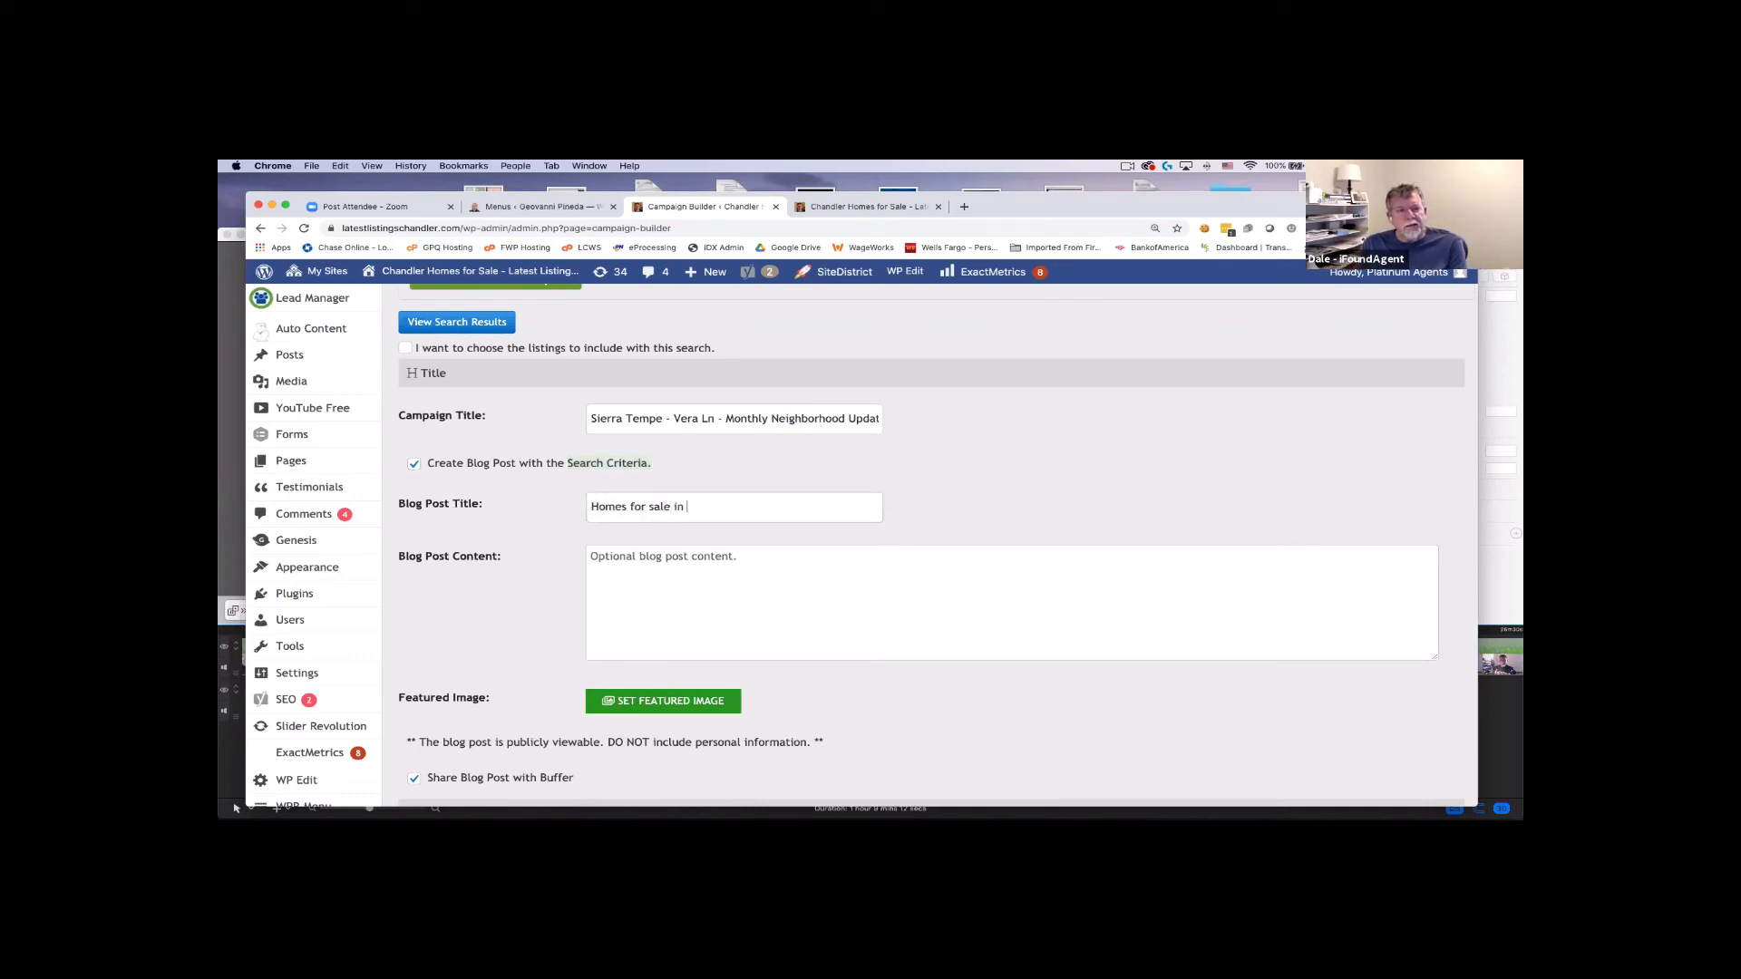
text( Sierra Tempe AZ)
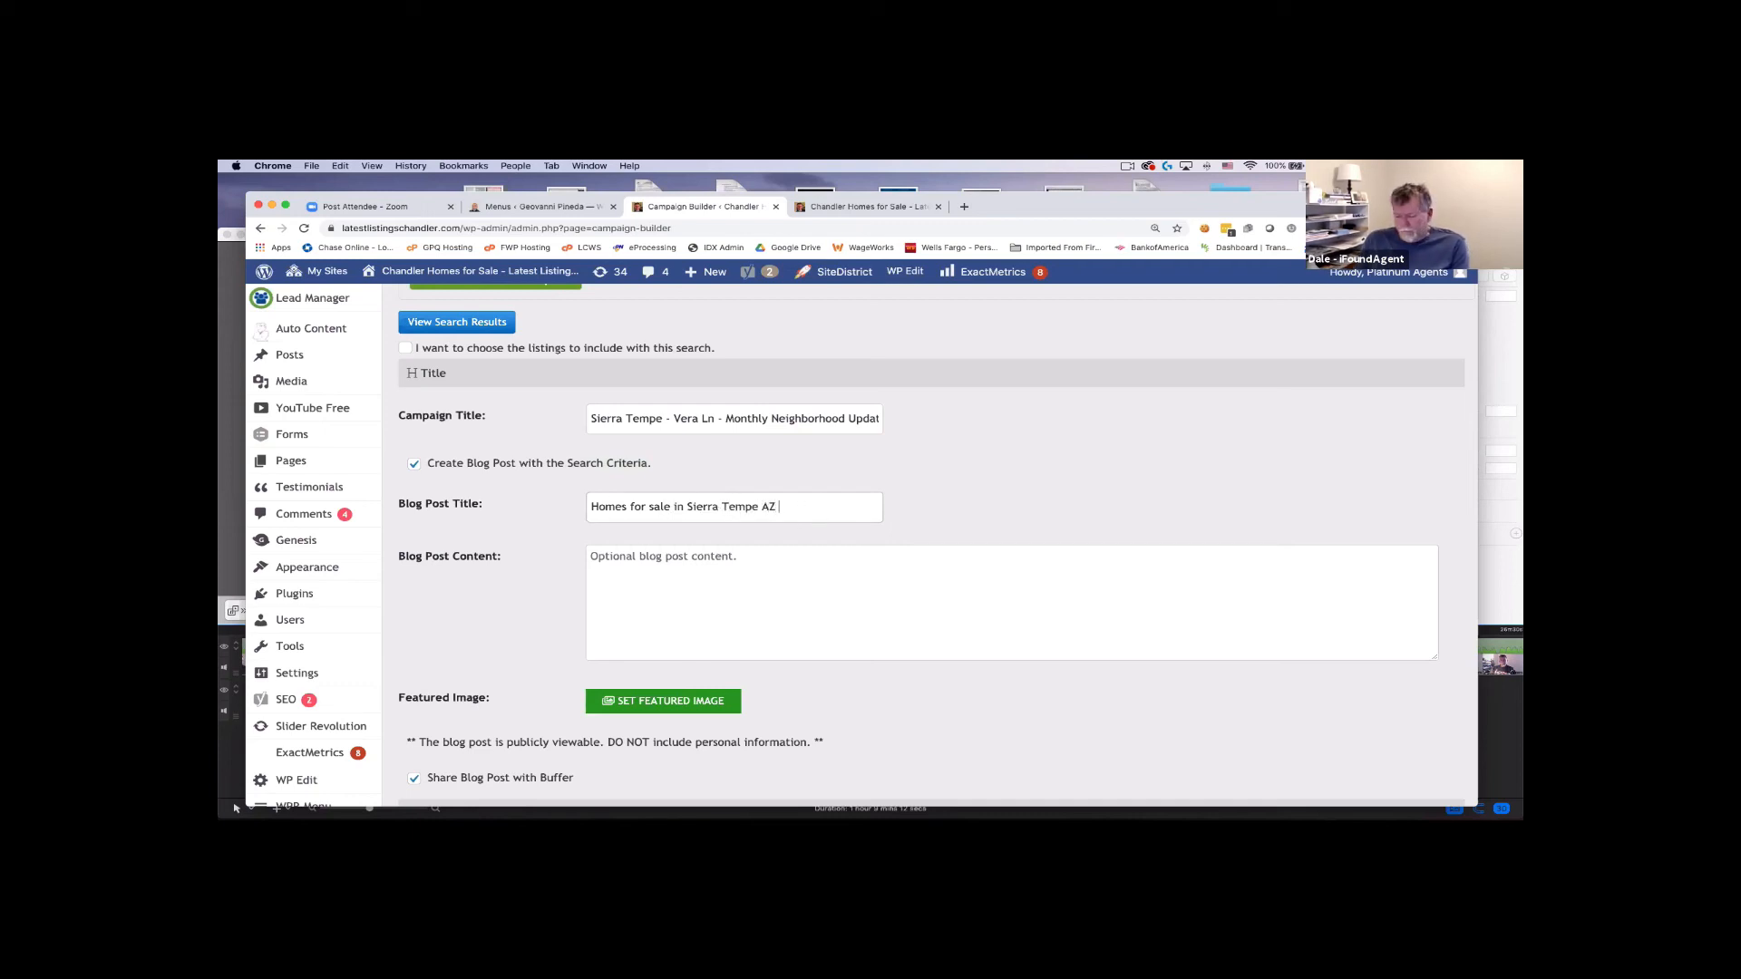
text( - Homes sold too)
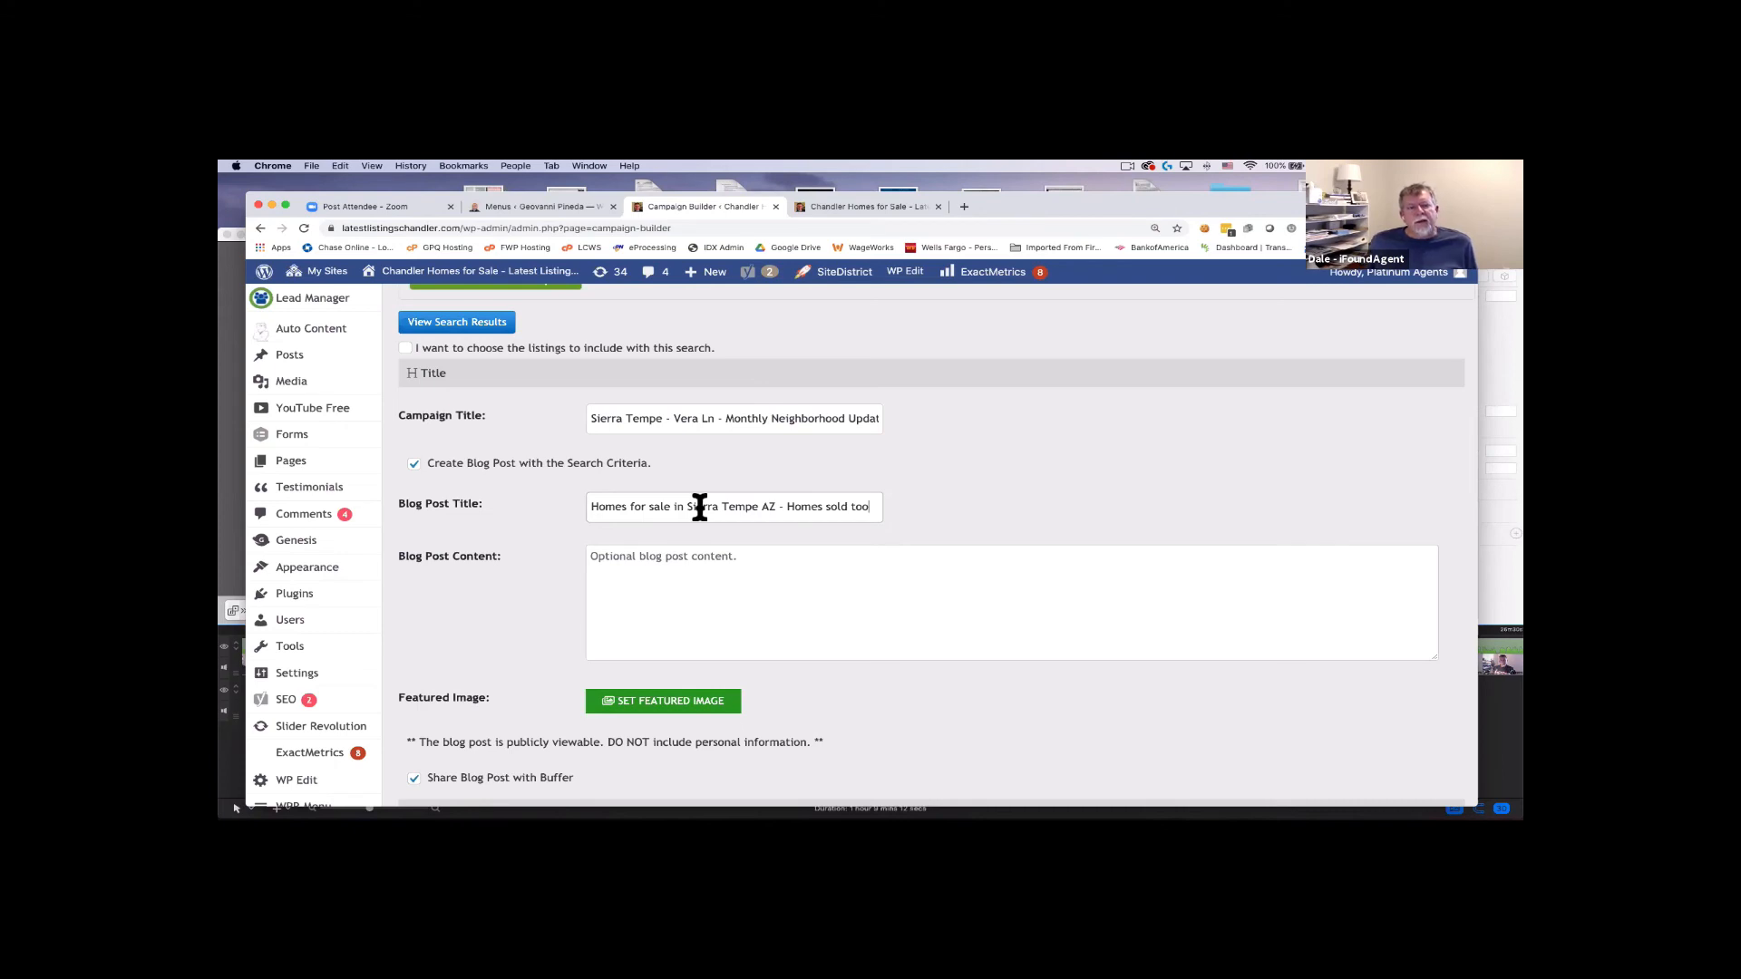
scroll(875, 622, down, 1)
Turn off Buffer sharing and paste the blog post title into the content.
click(414, 734)
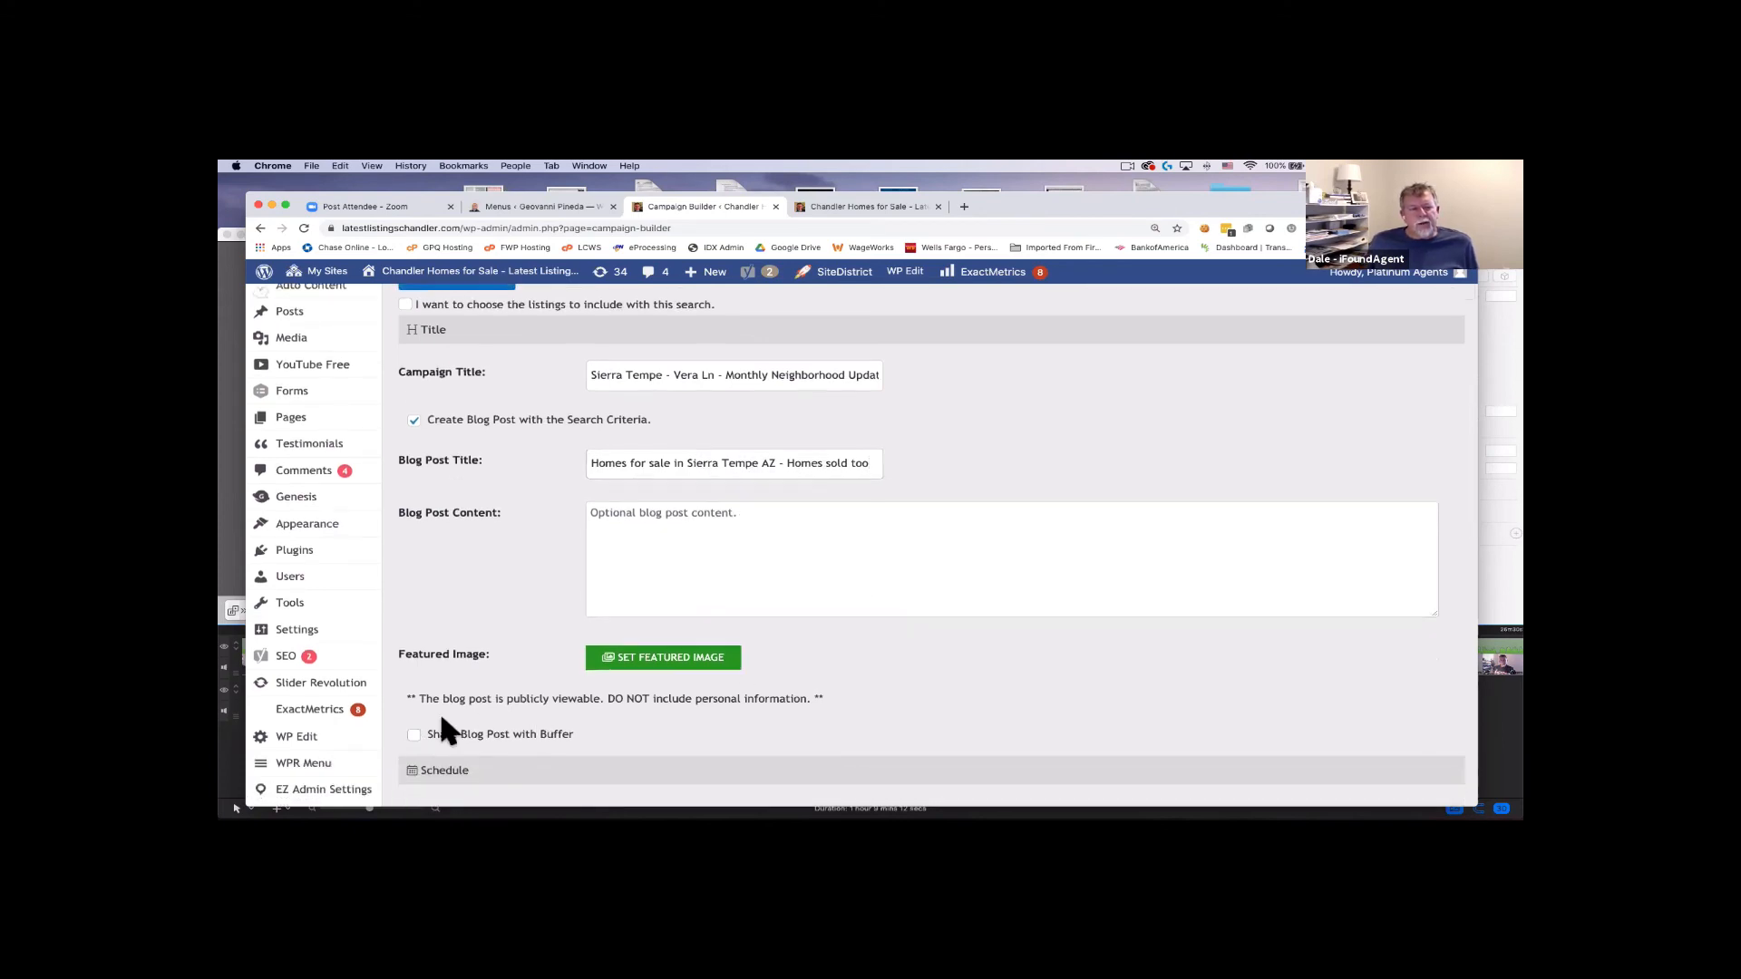
triple_click(724, 465)
key(ctrl+c)
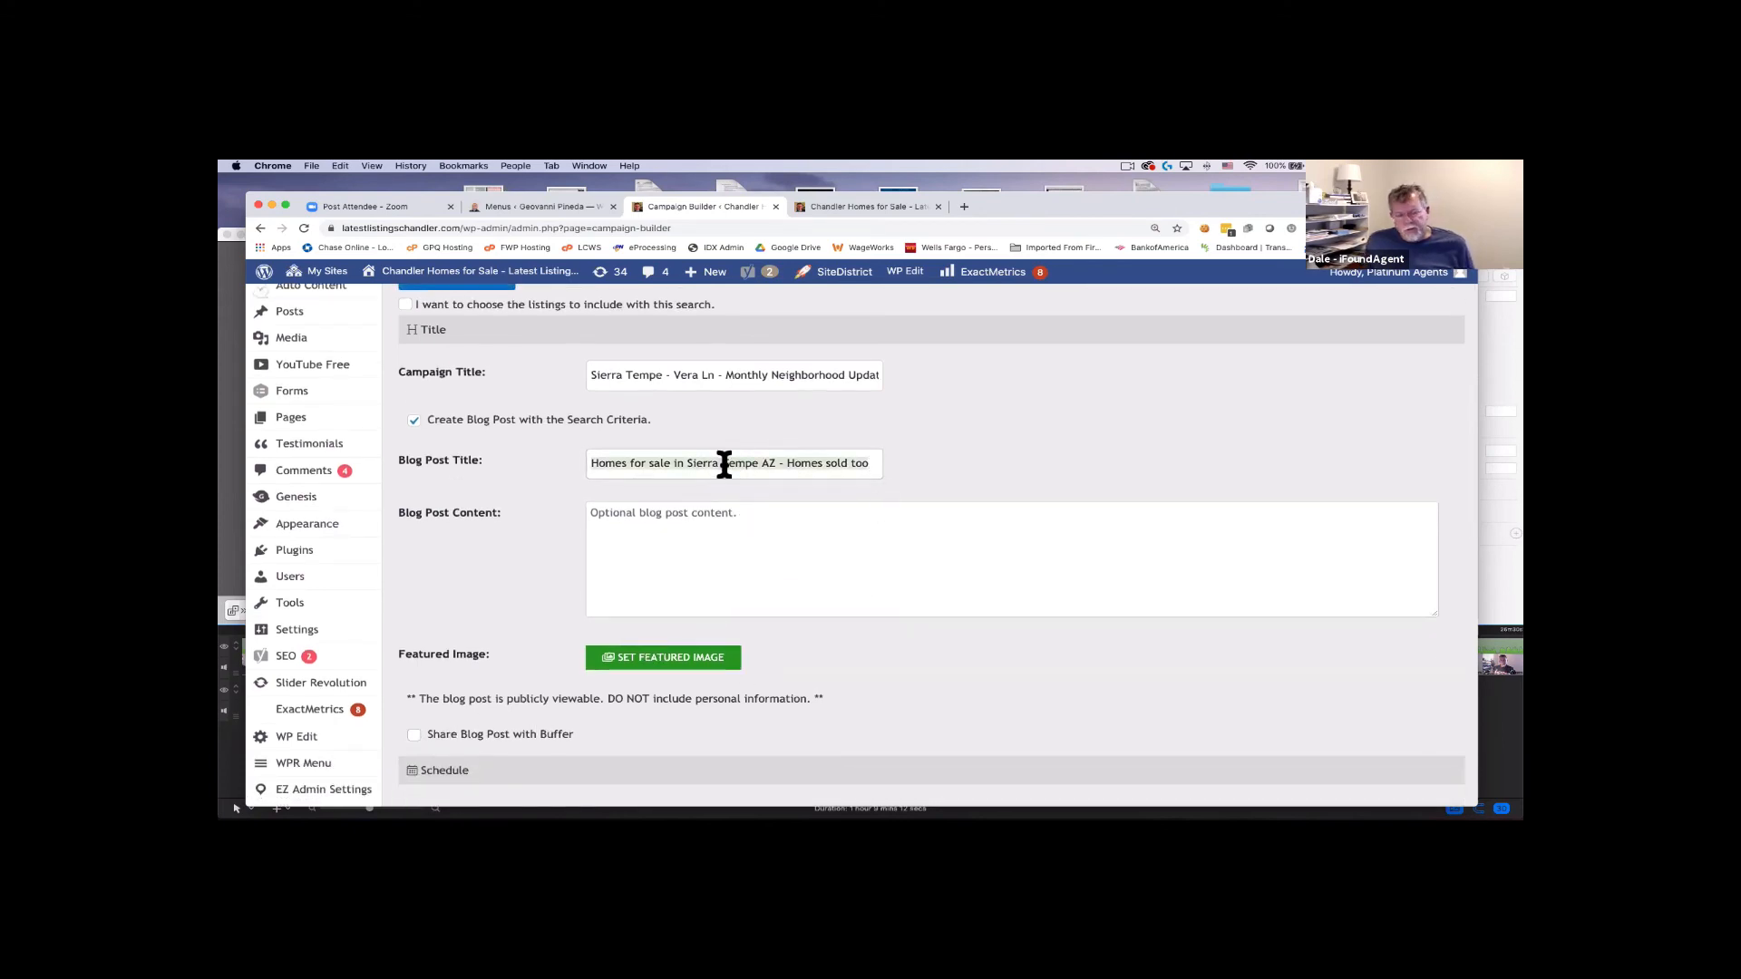
click(694, 537)
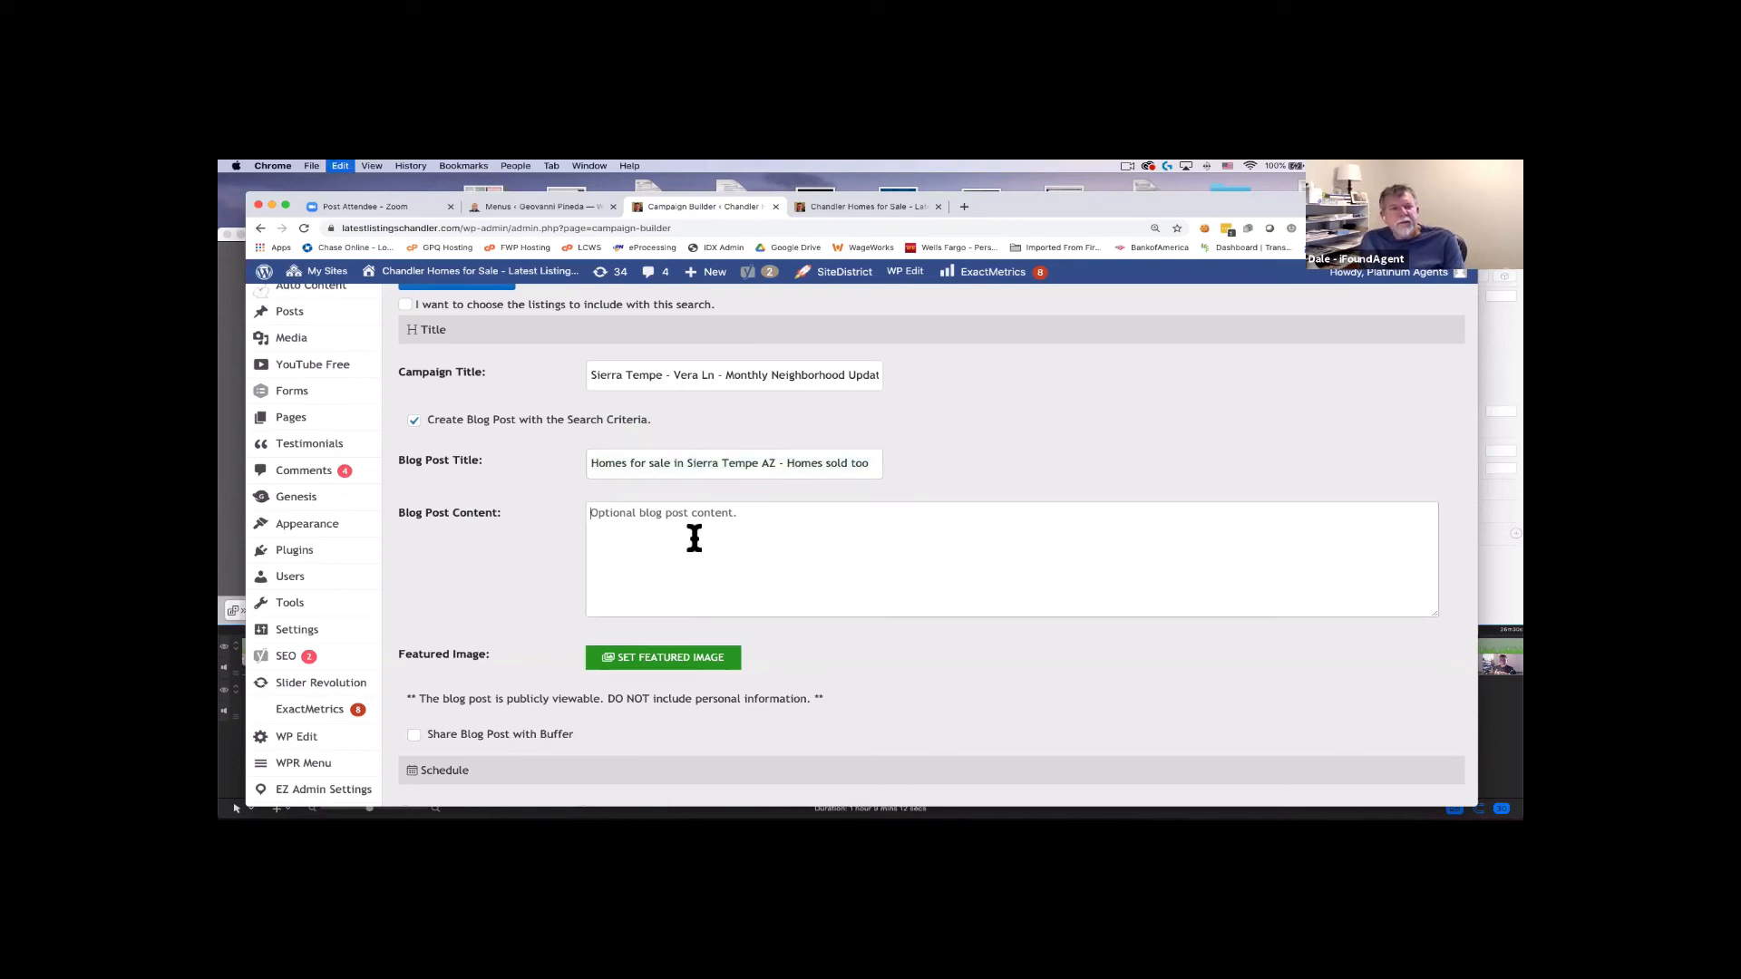
key(ctrl+v)
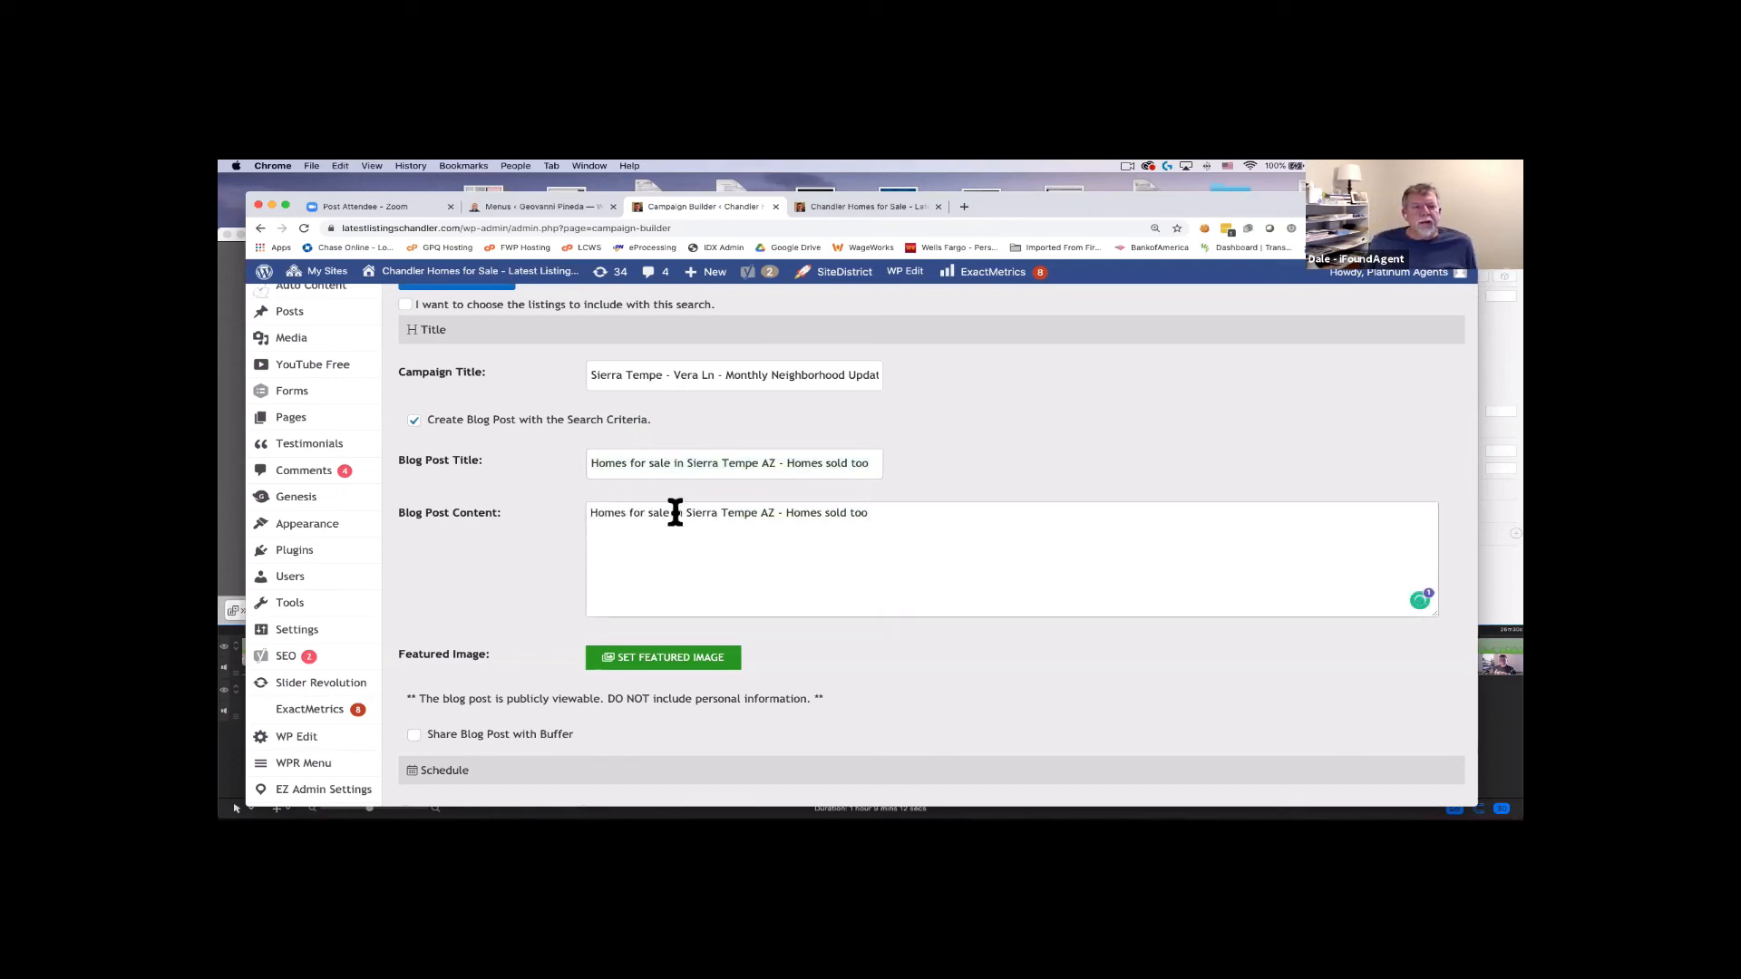
Add 'and recently sold in the past 6 months' to the content and replace '- Homes sold too' with a period.
click(674, 512)
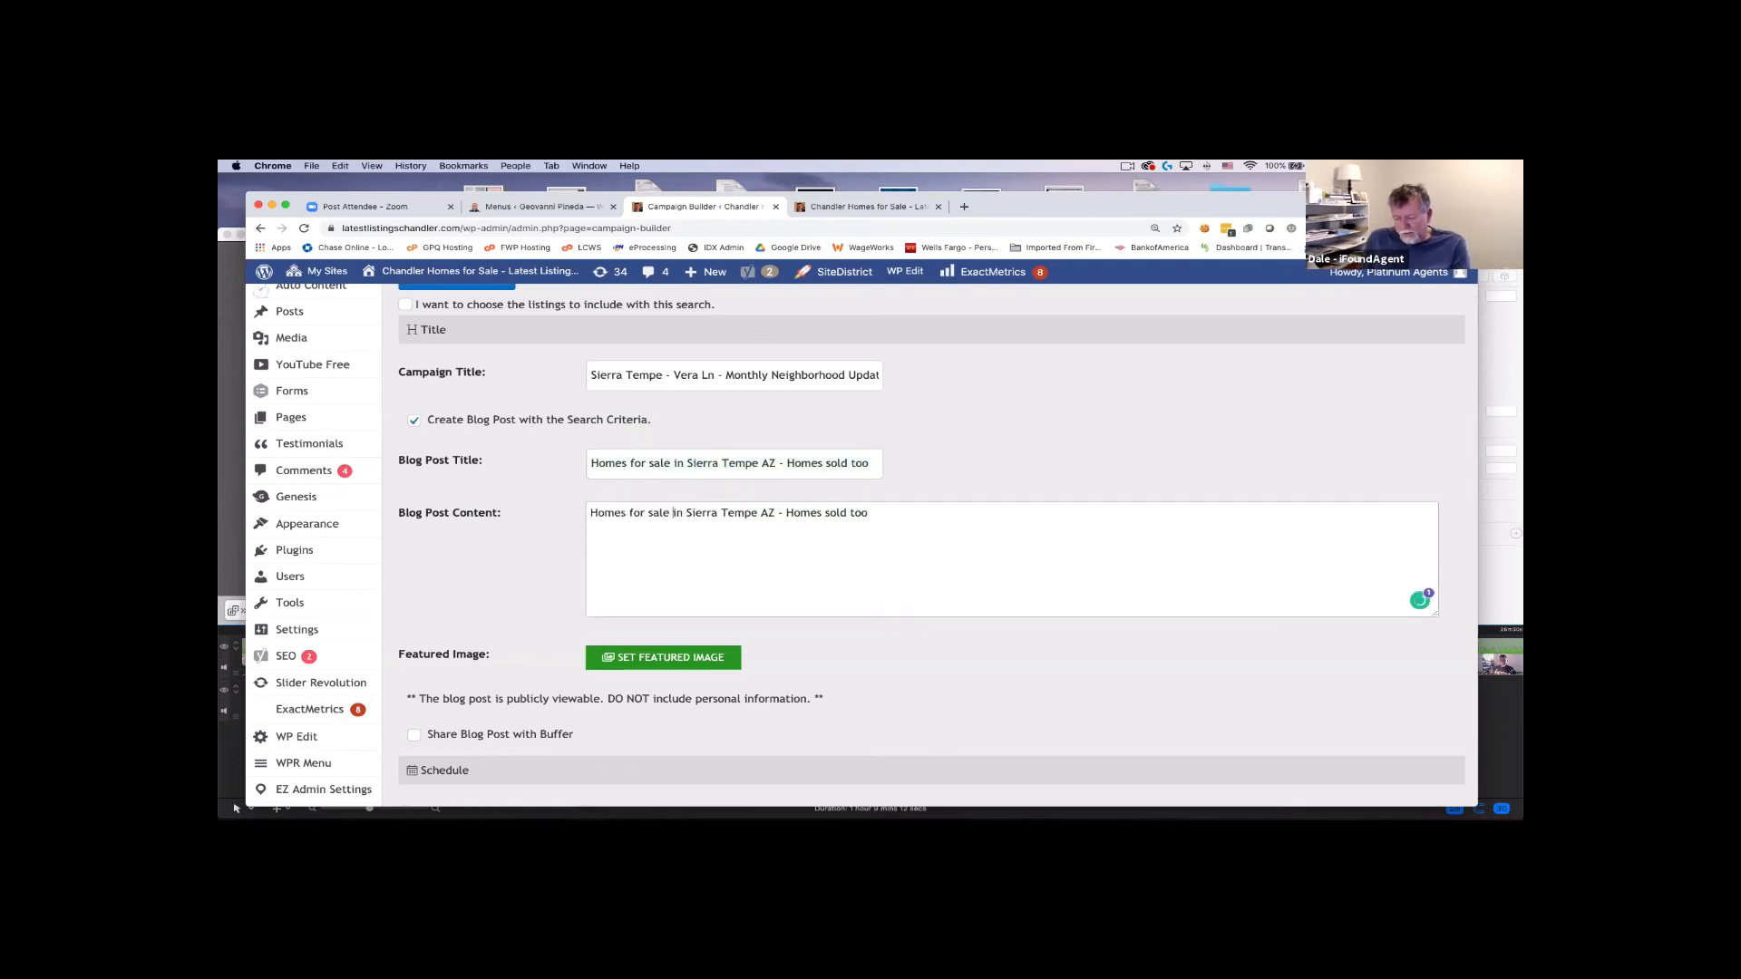
text(and recently sold )
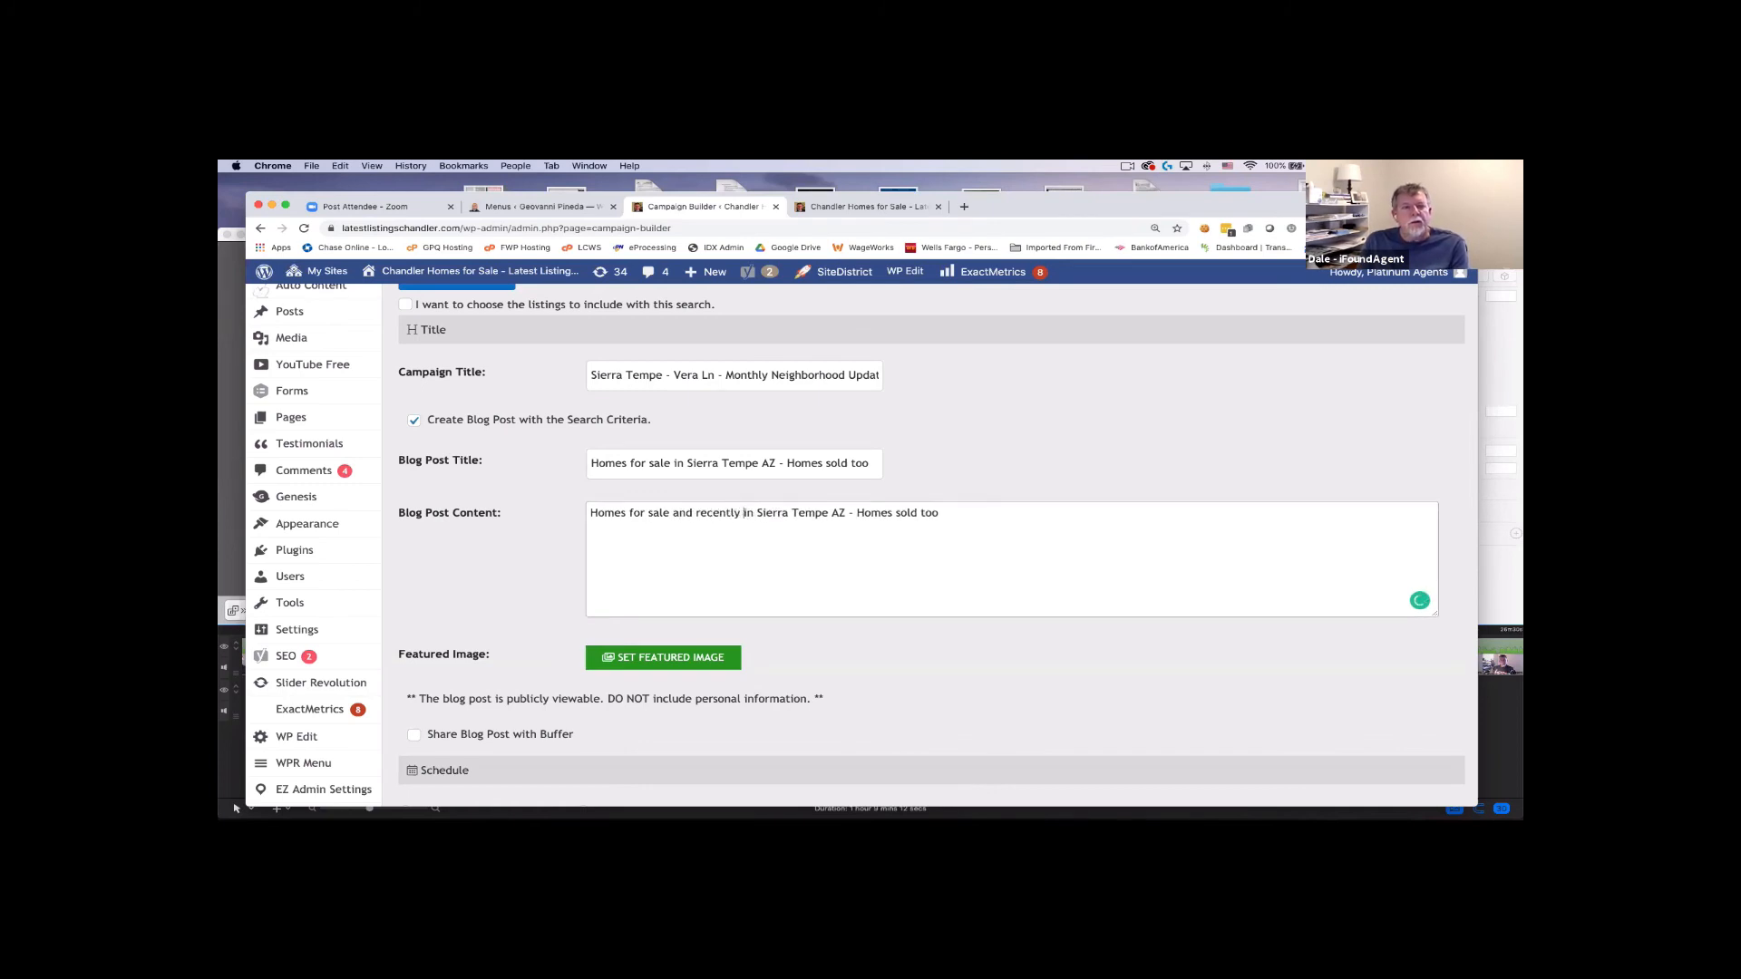
text(in the past 6 )
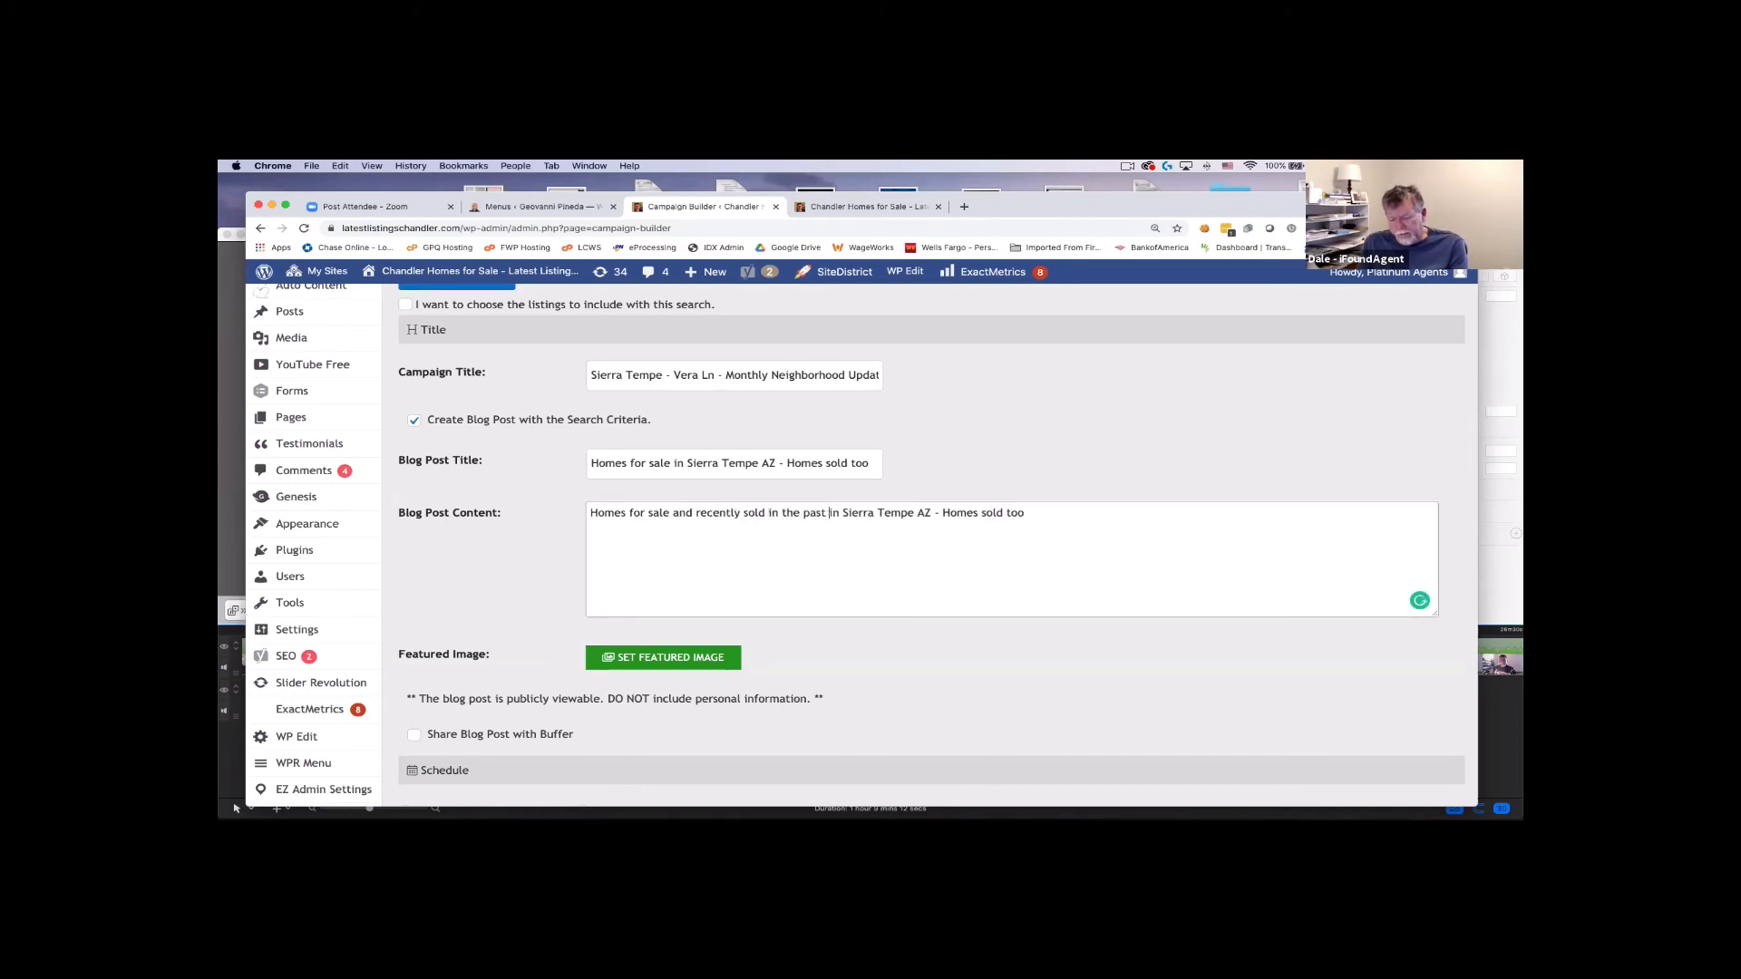
text(months)
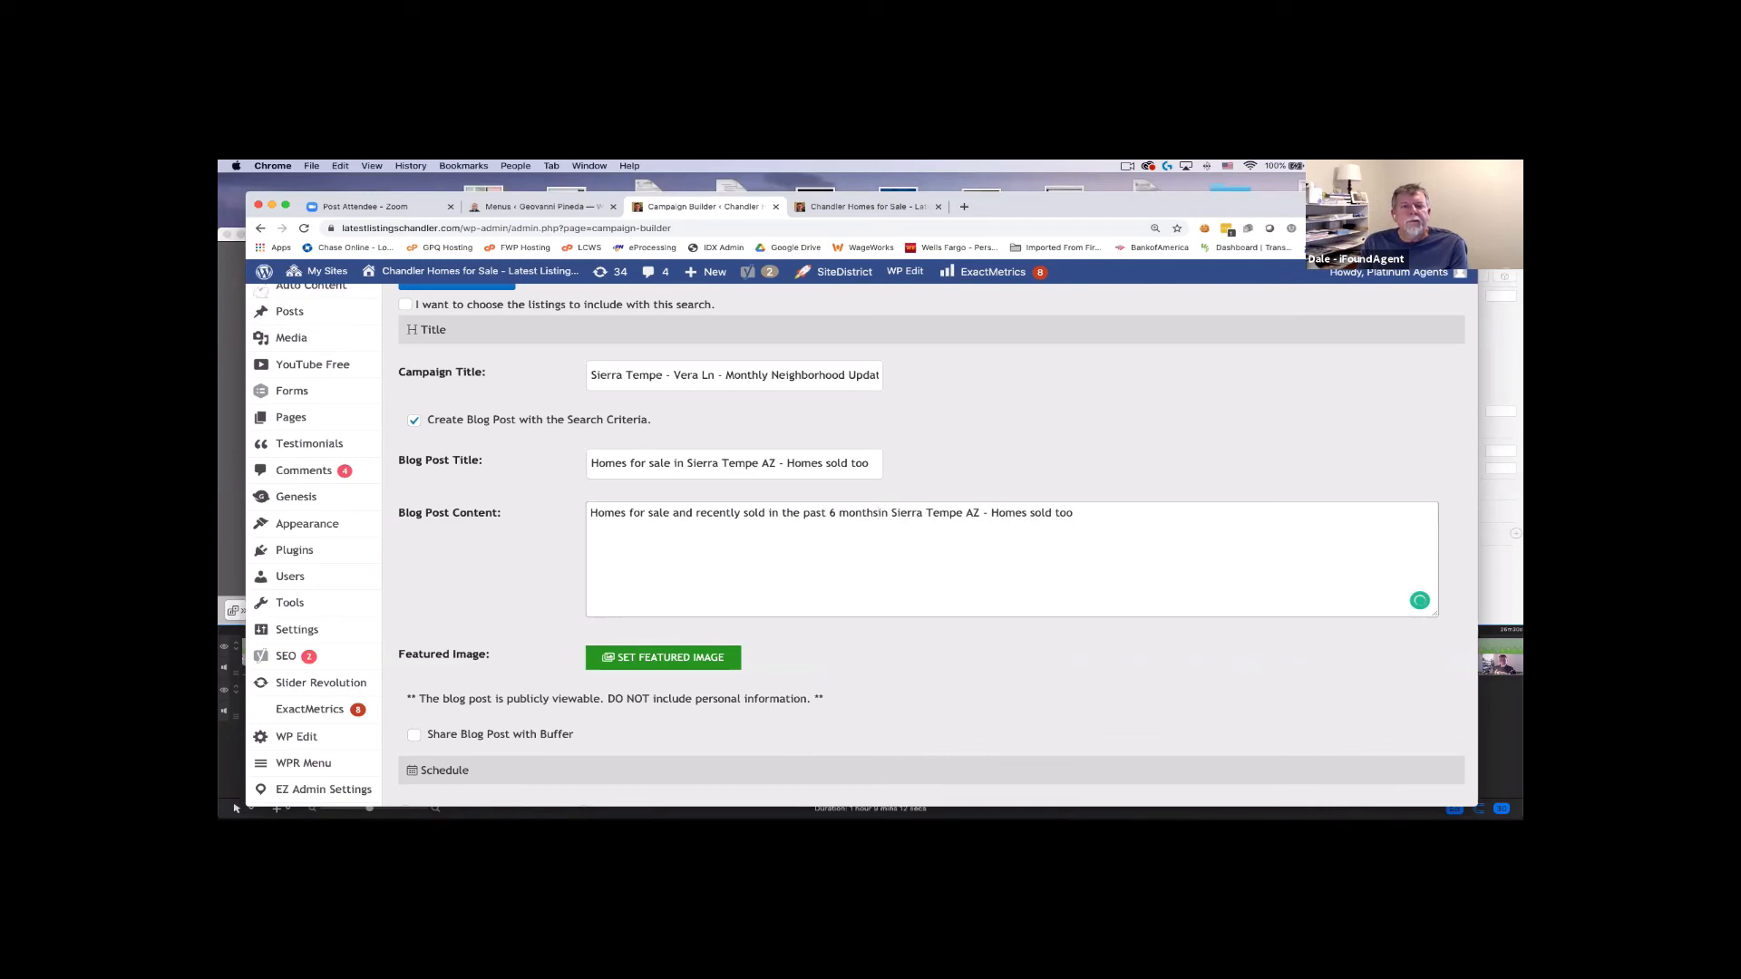
click(984, 514)
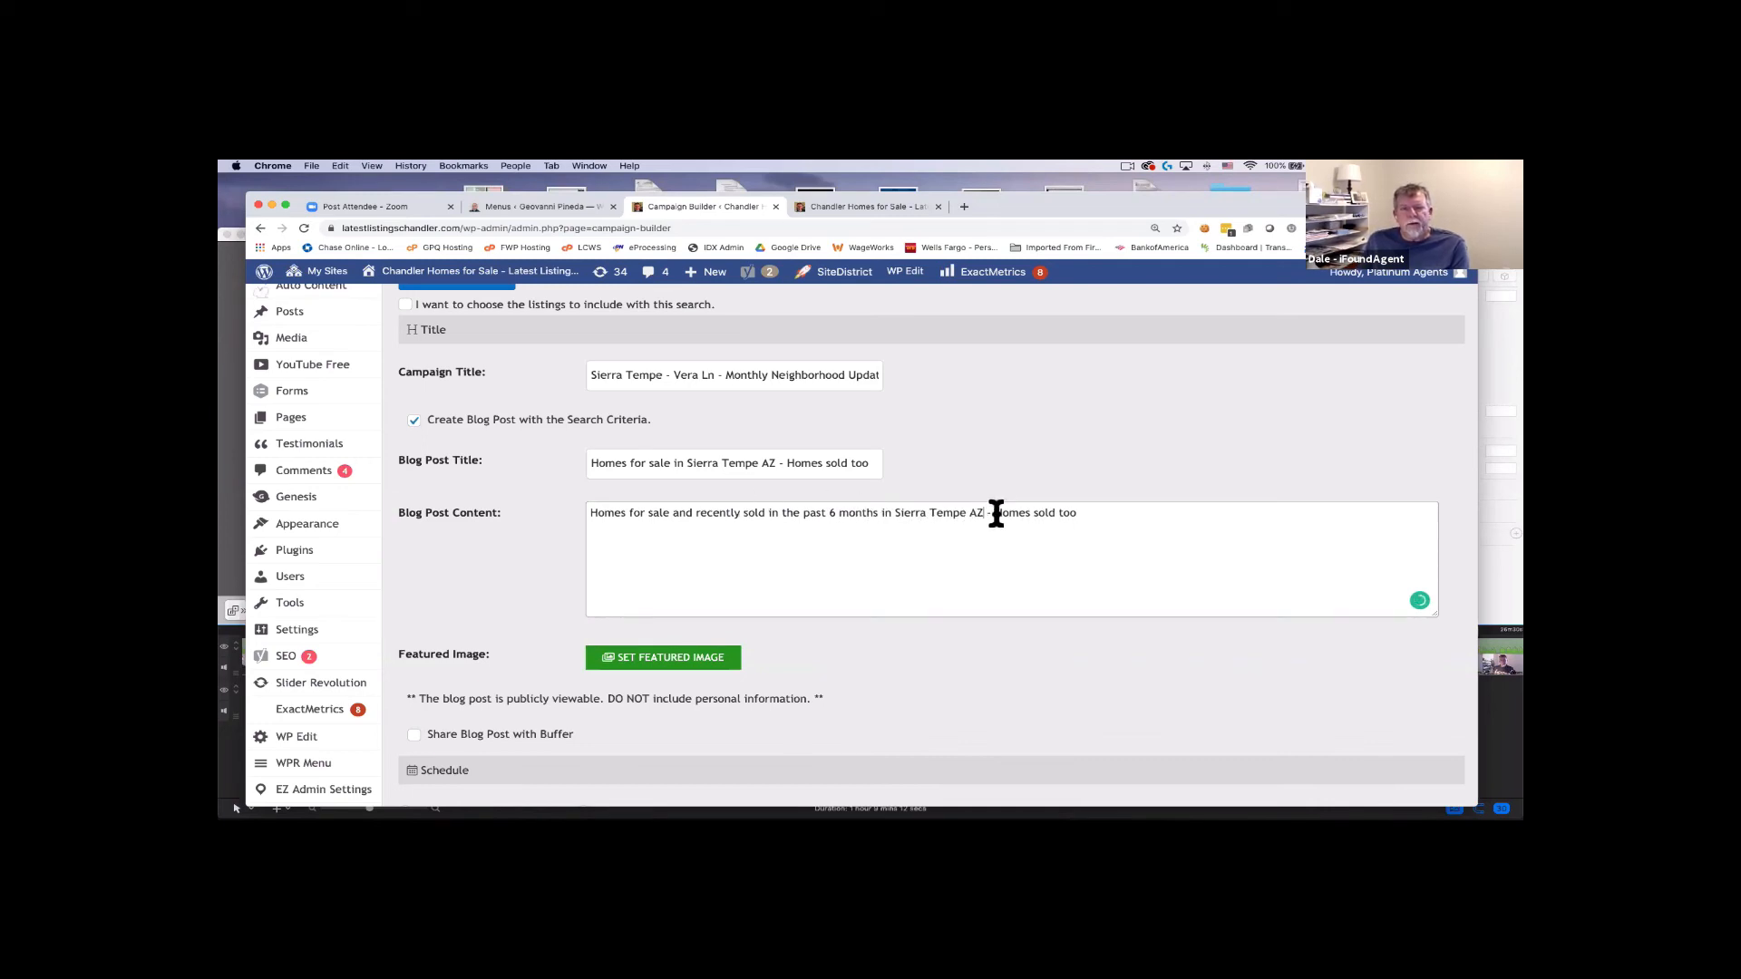
key(shift+super+Left)
click(1015, 513)
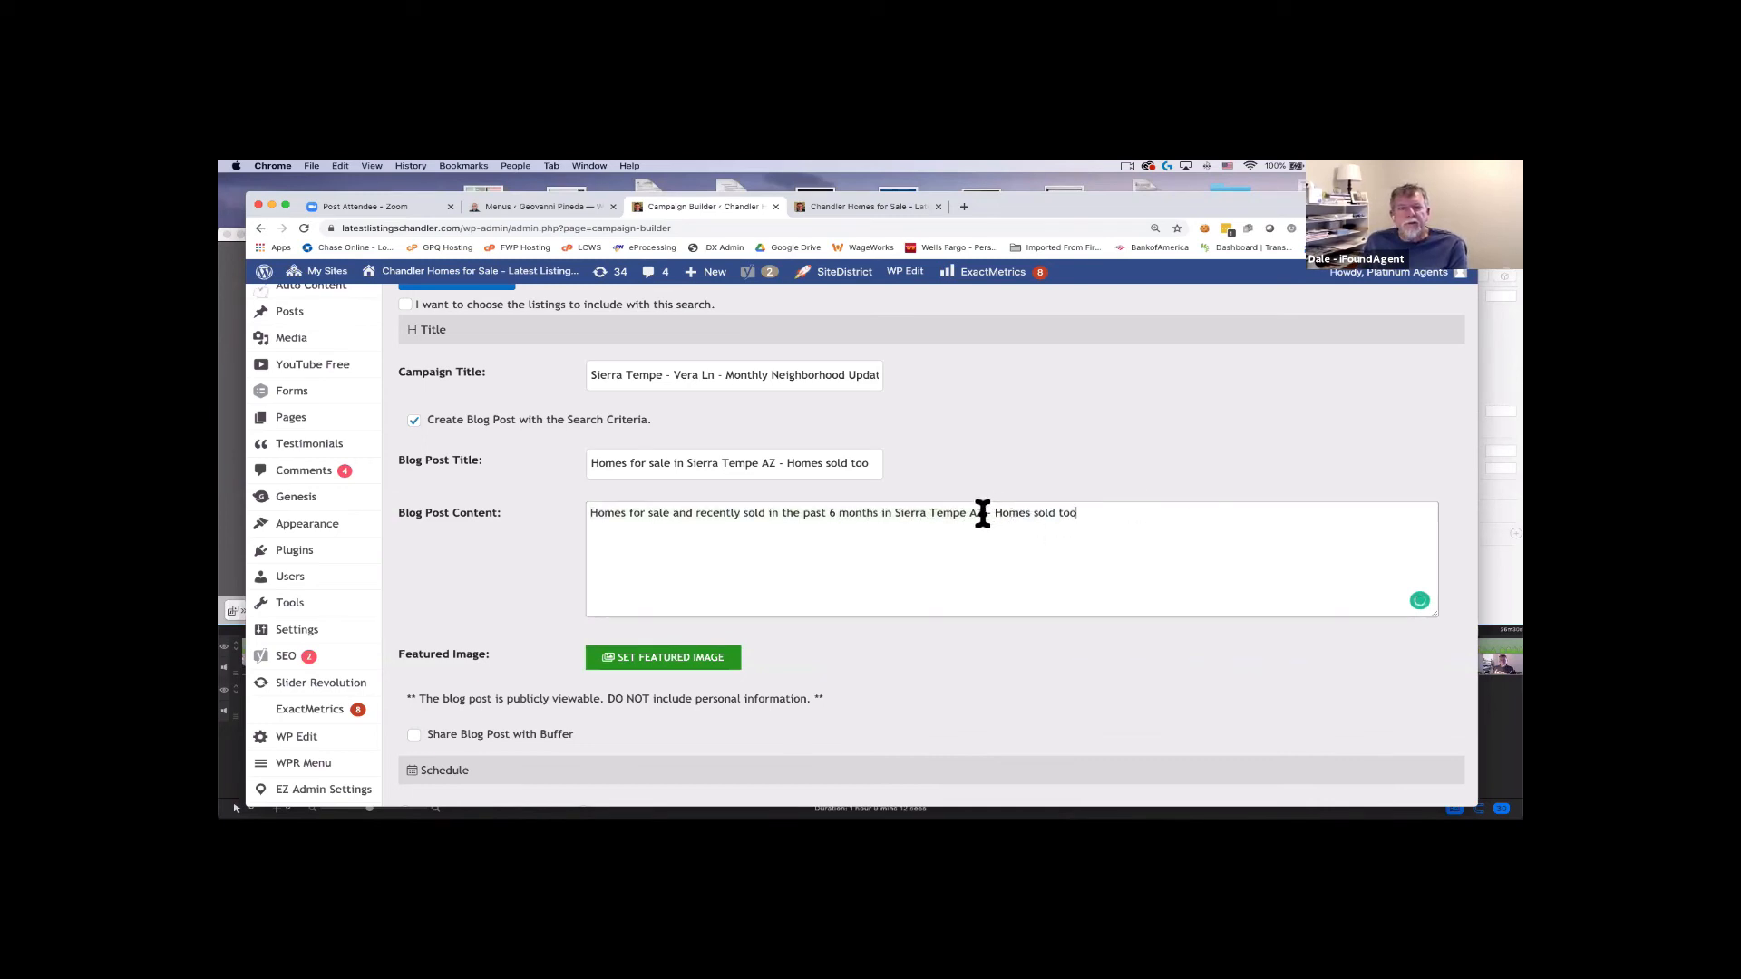
drag(984, 513, 1111, 515)
text(.)
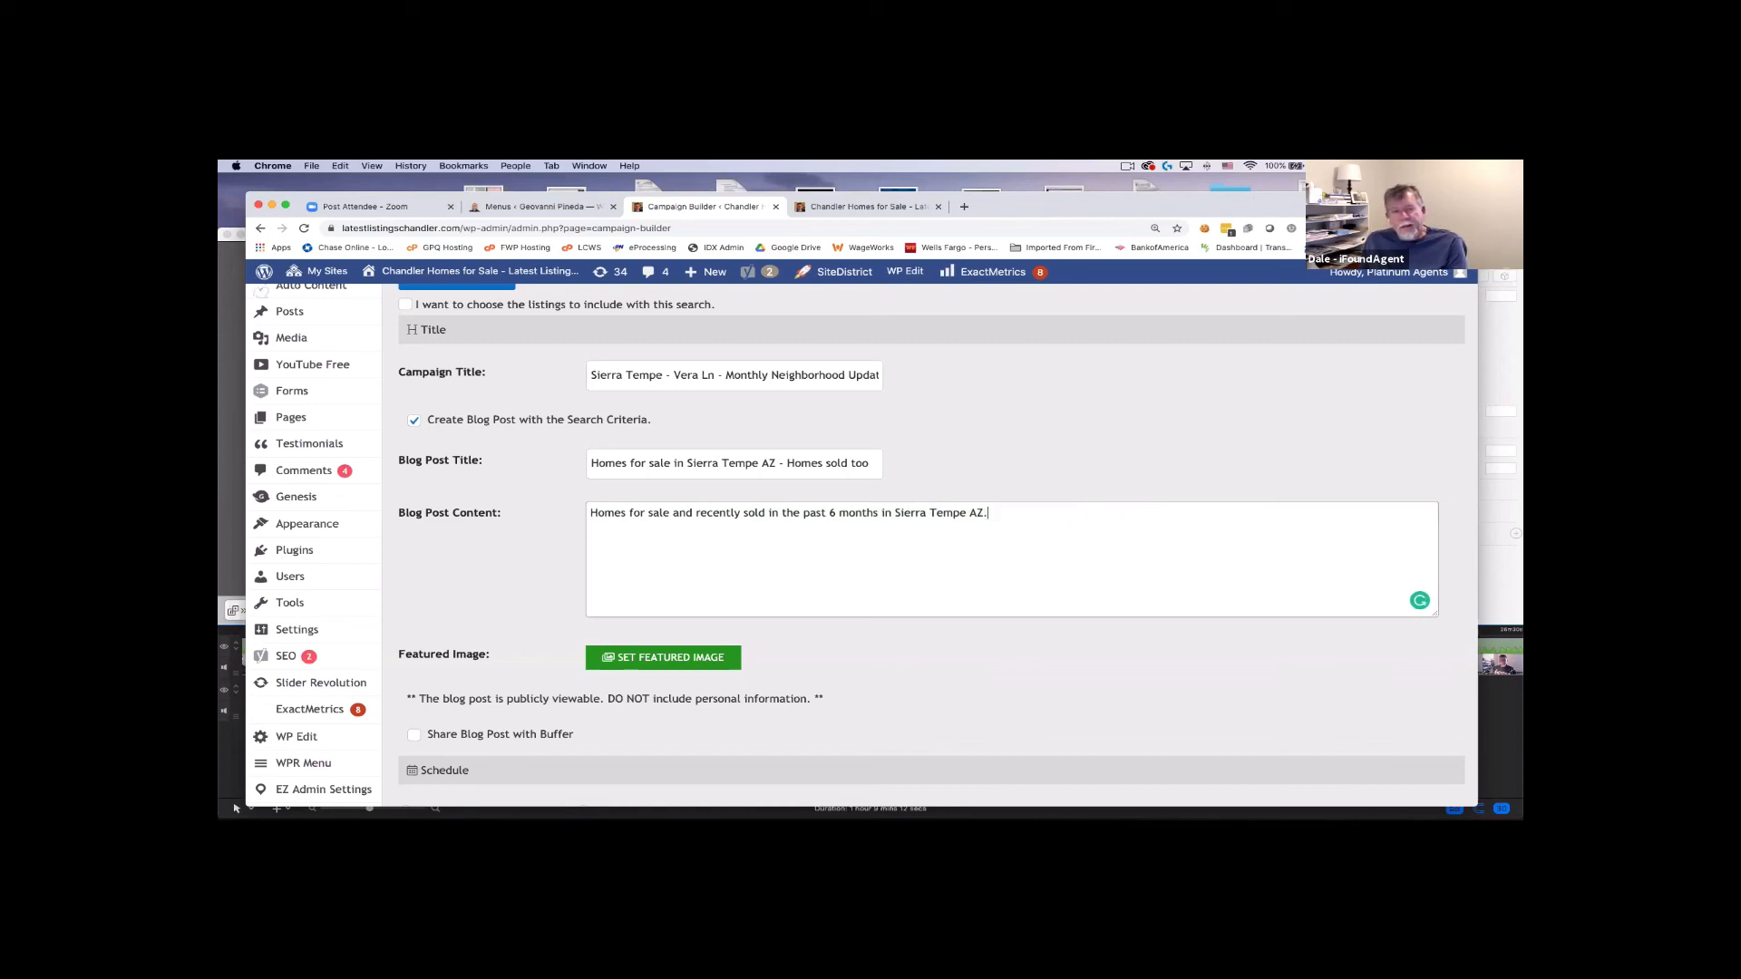
scroll(842, 548, down, 1)
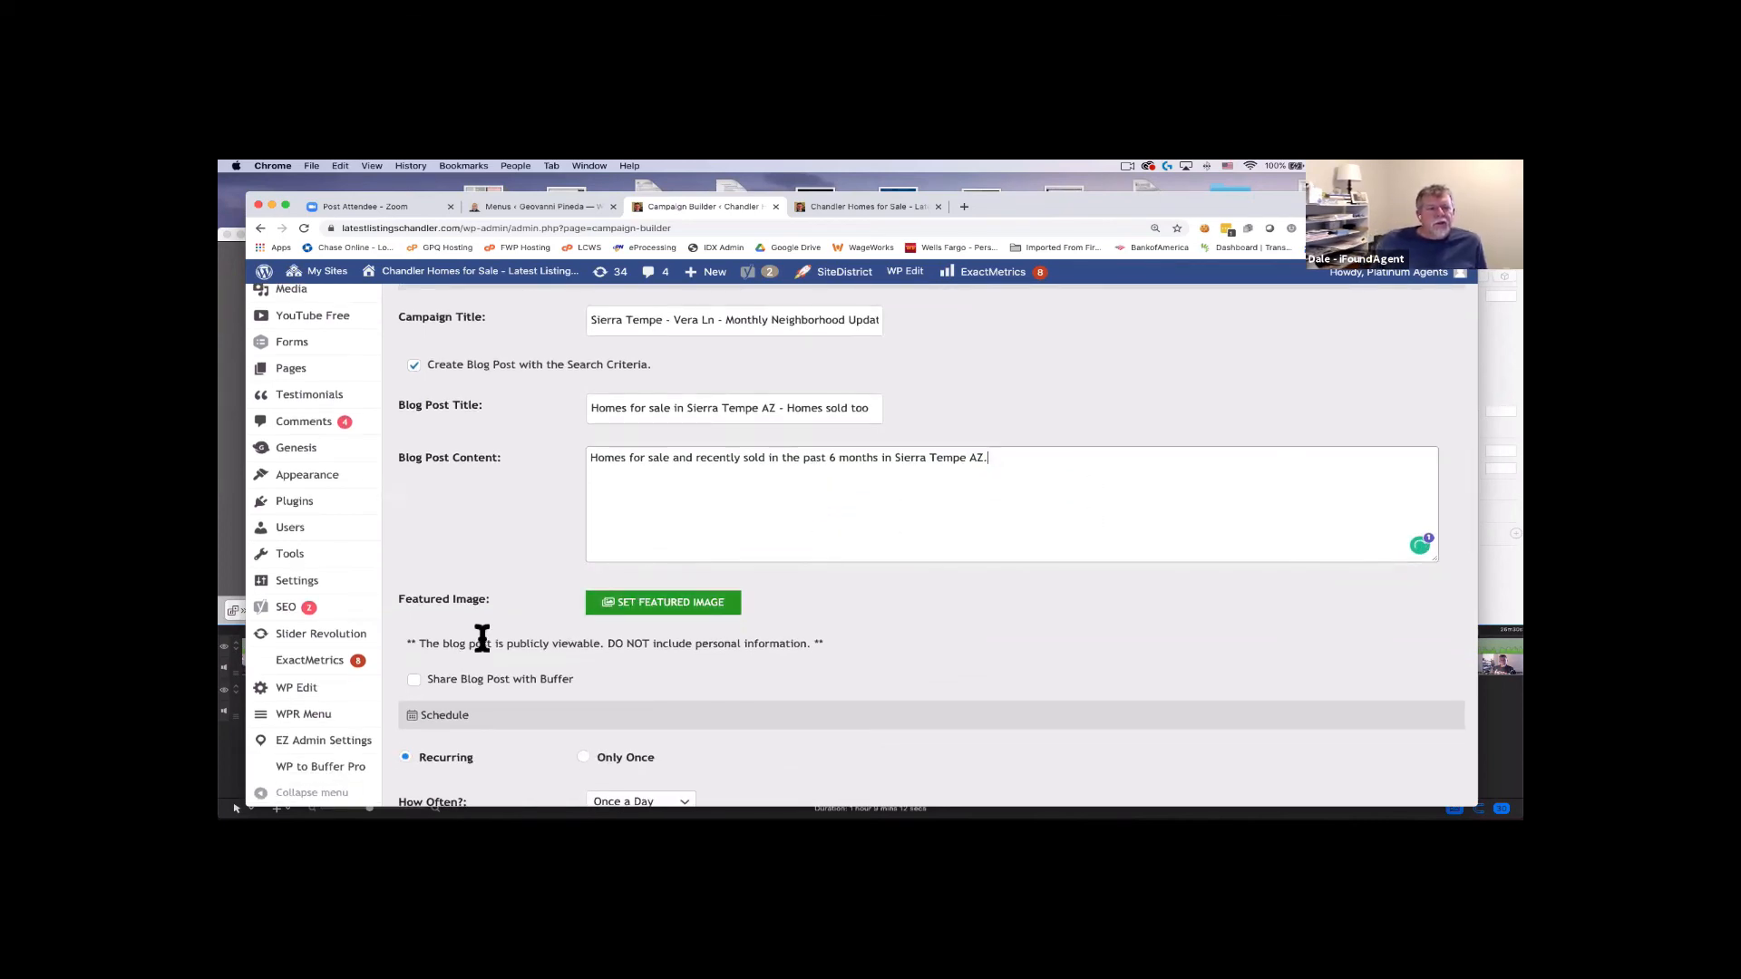
scroll(486, 646, down, 1)
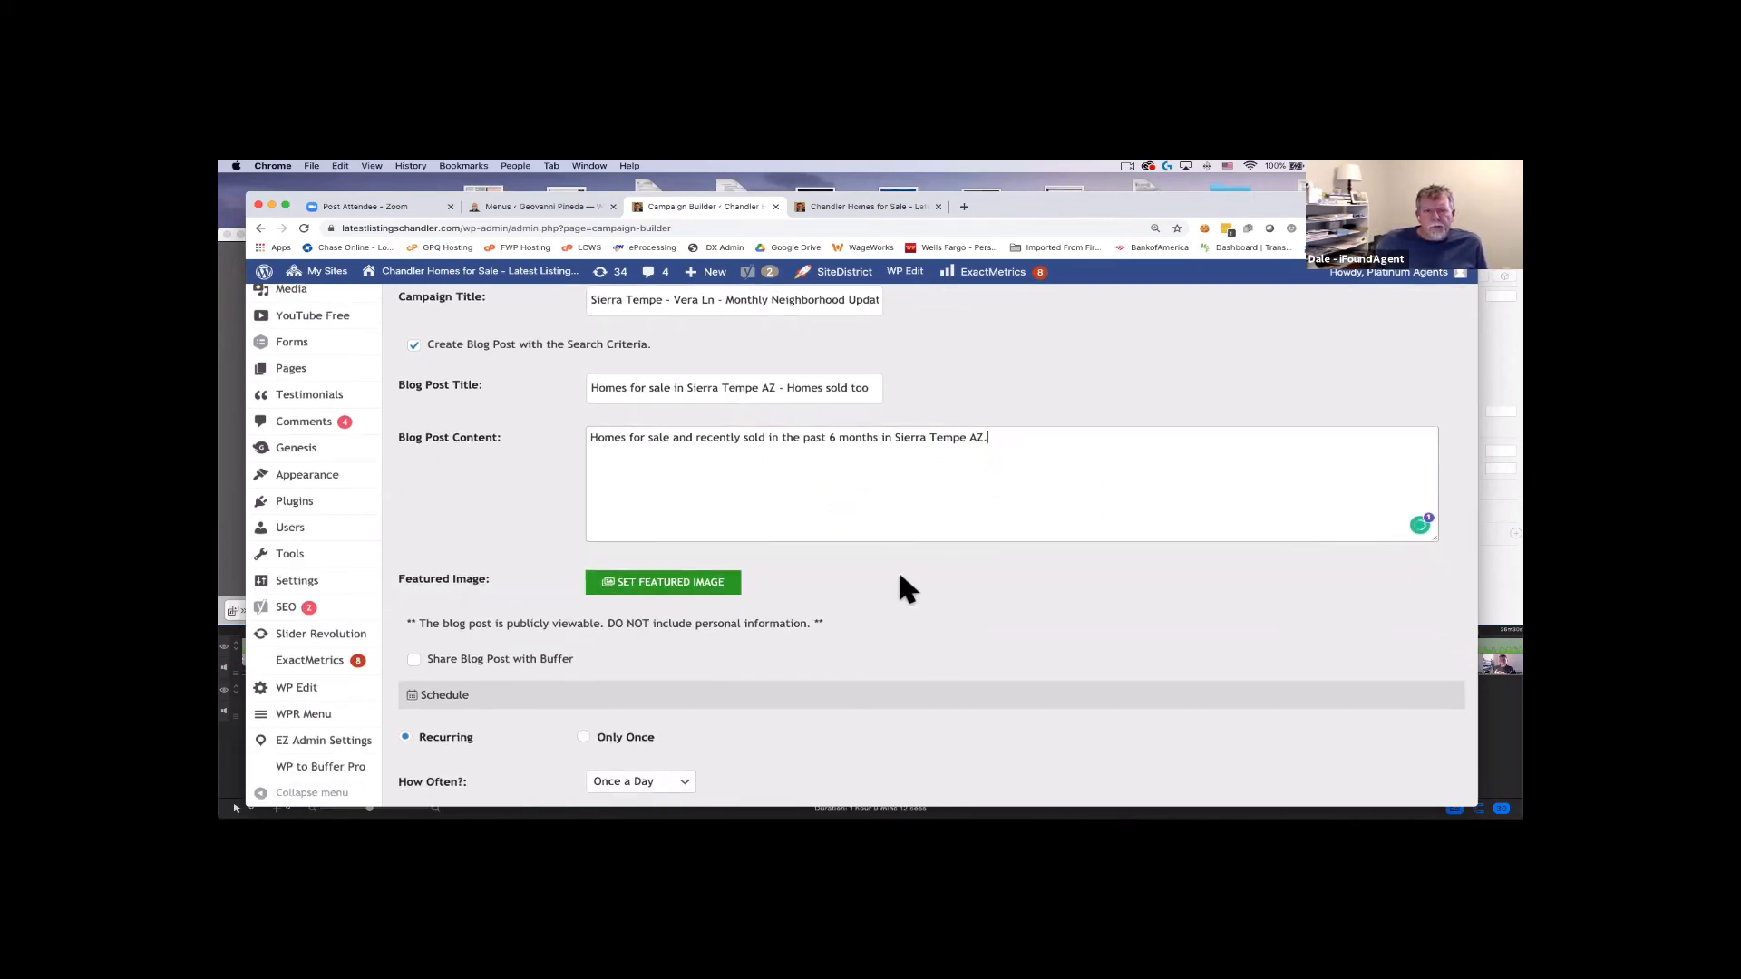
scroll(900, 581, down, 5)
scroll(895, 580, up, 6)
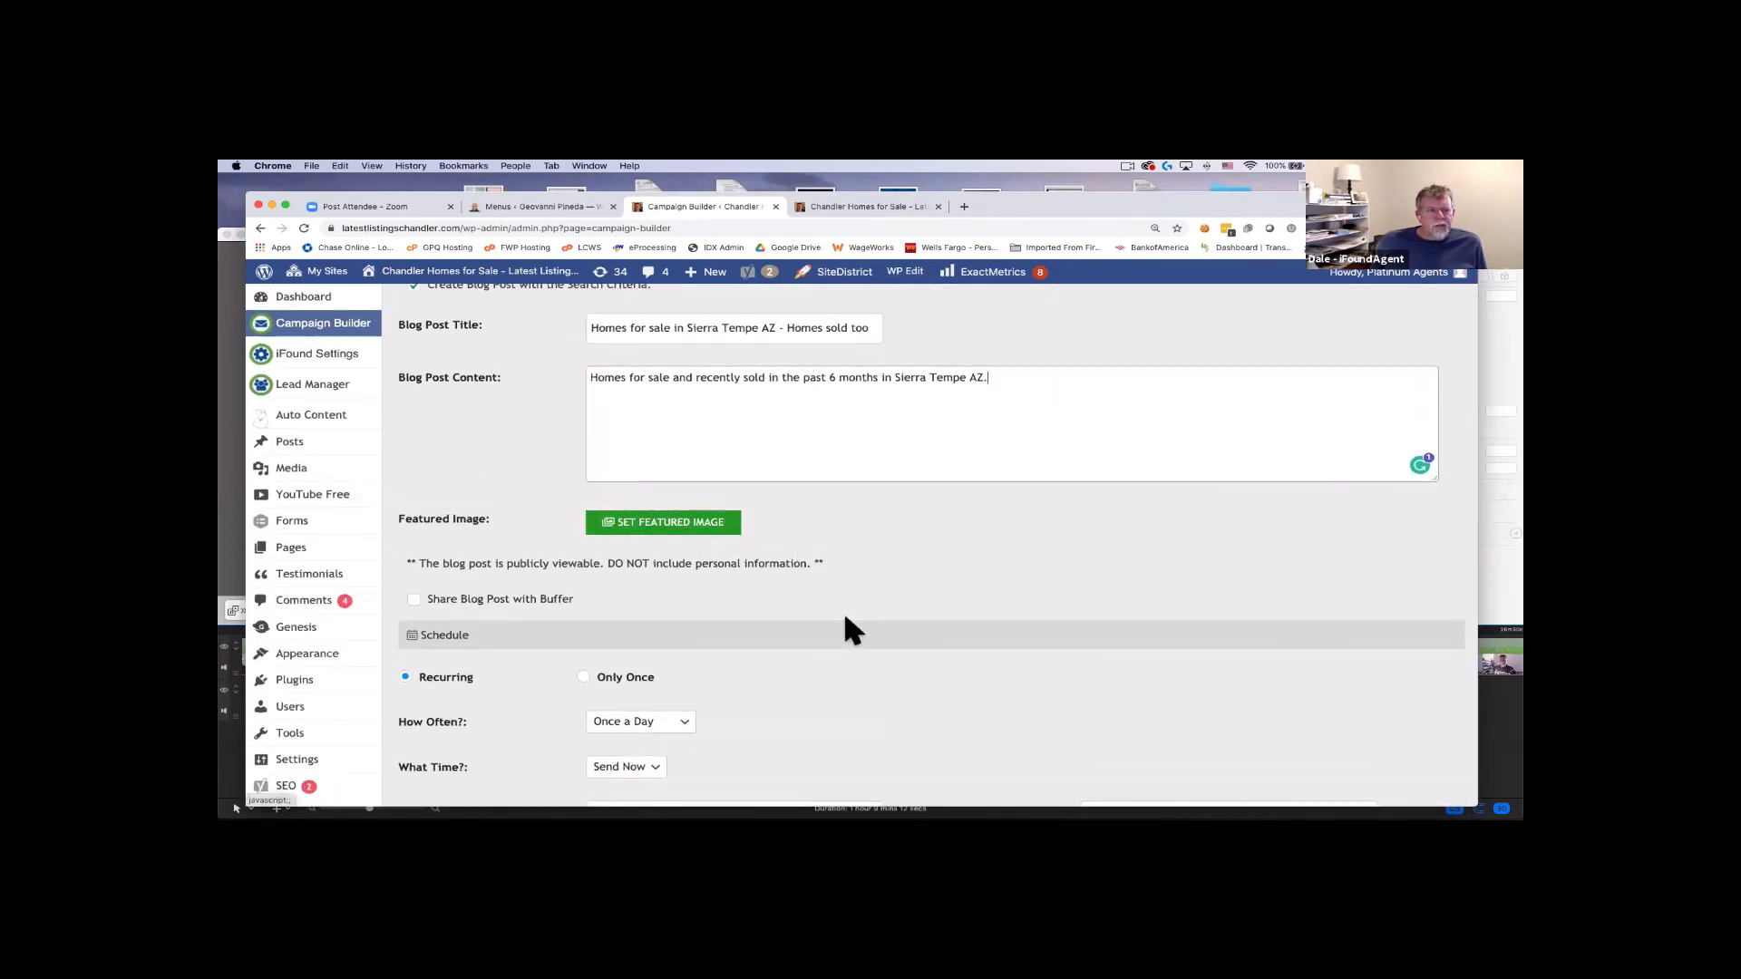
scroll(841, 608, up, 1)
Pick the magnifying-glass-over-houses photo from the Media Library for the featured image.
click(689, 540)
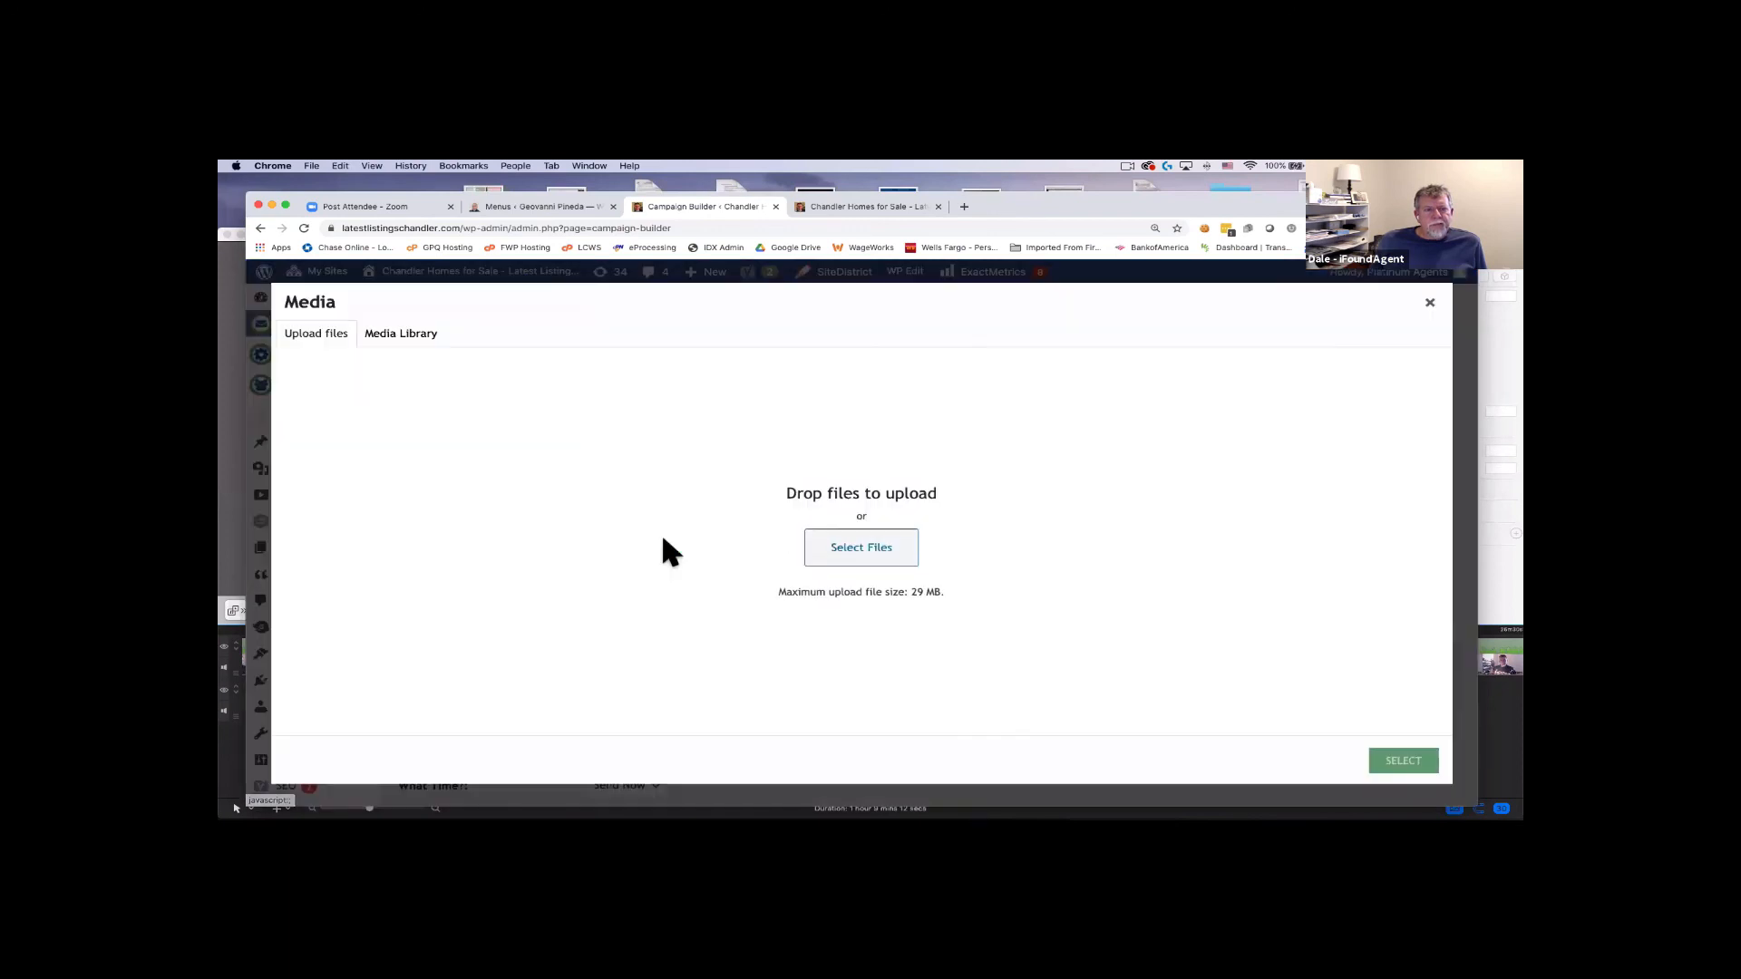
click(403, 336)
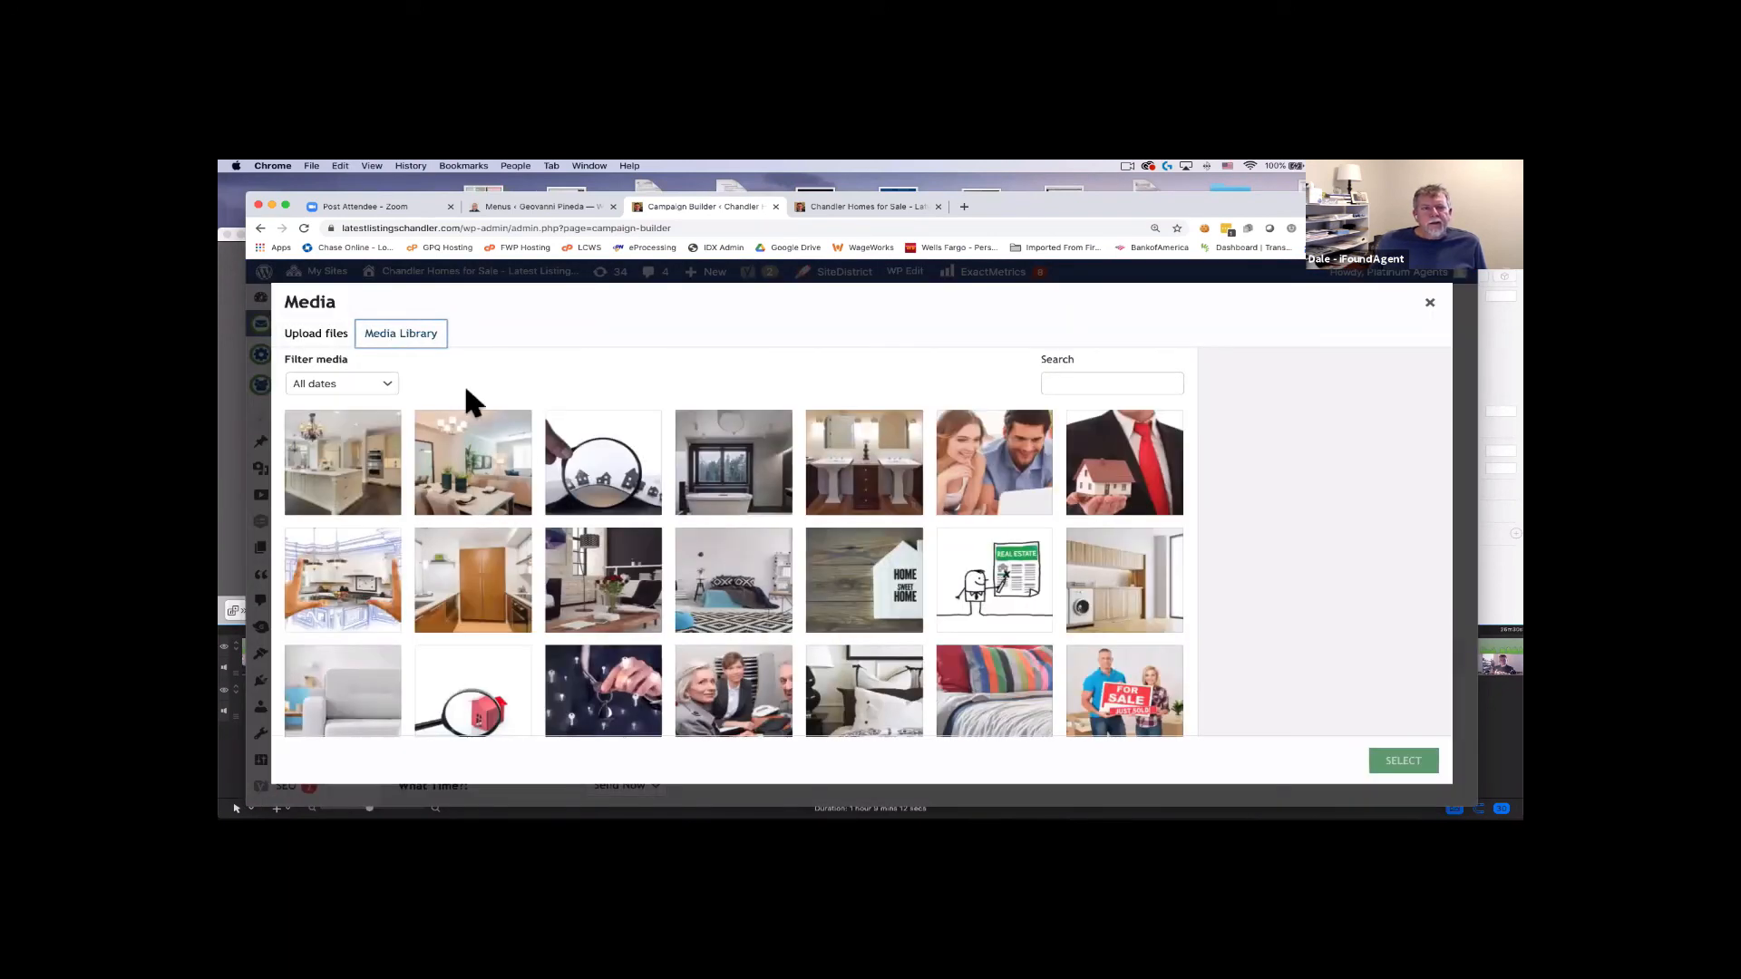
scroll(617, 489, down, 1)
click(621, 495)
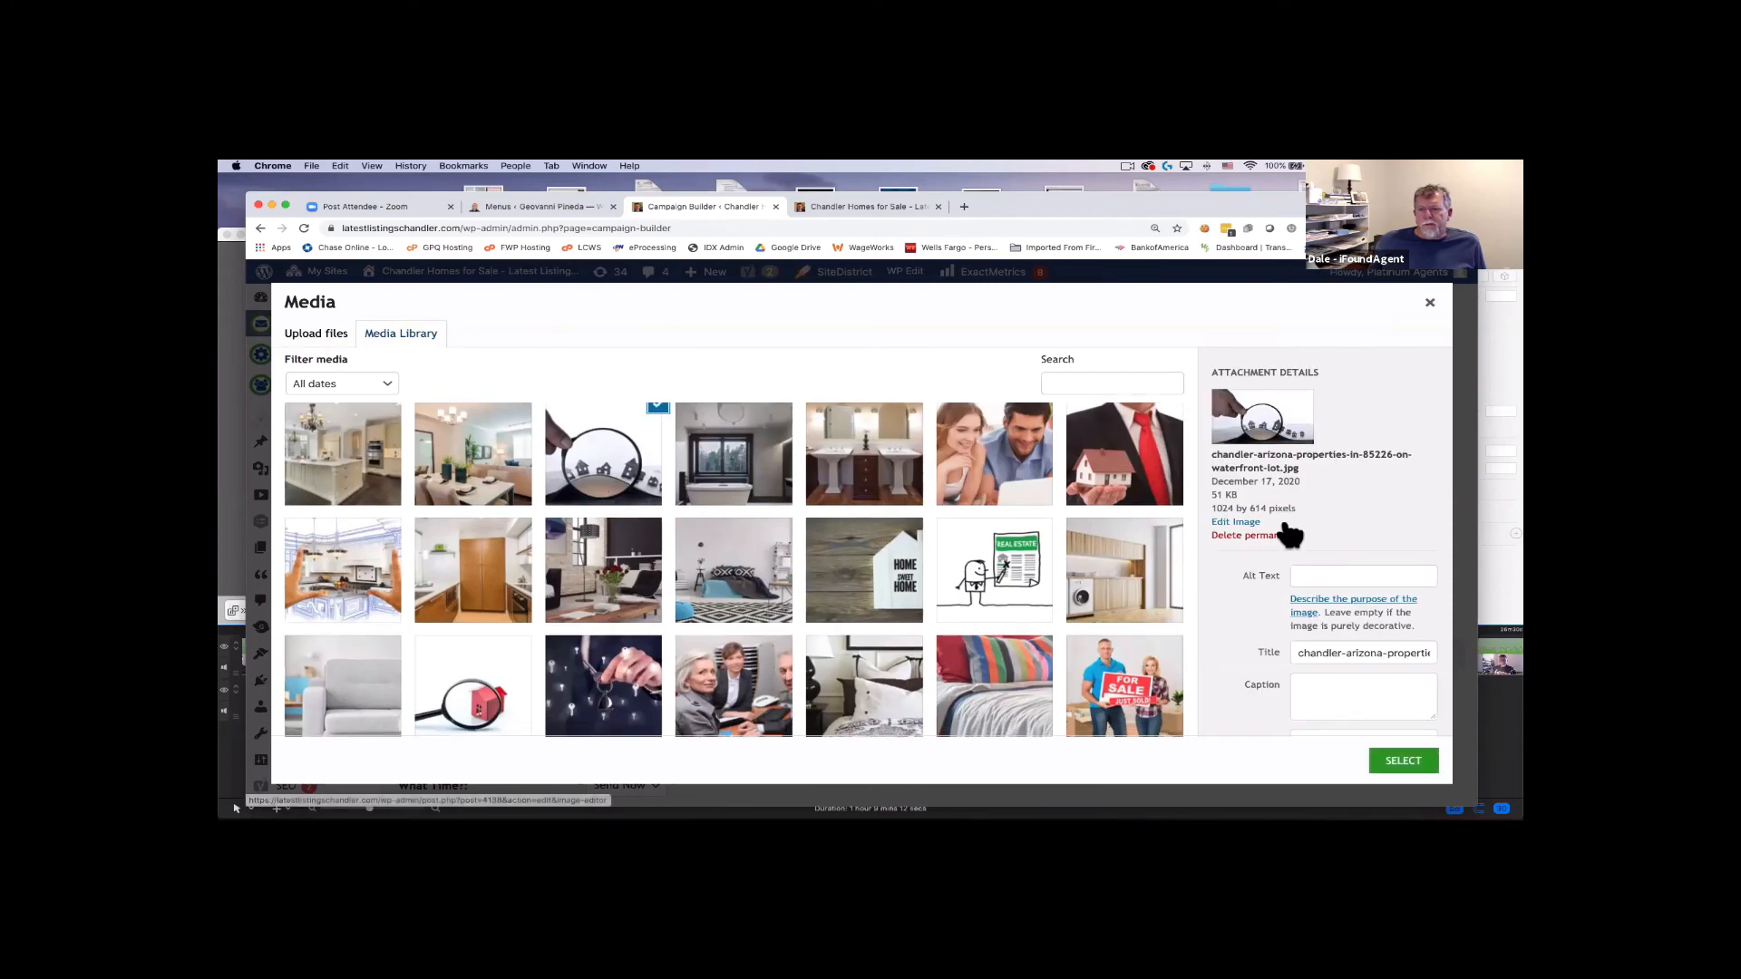
Set the image title and alt text to 'Sierra Tempe Homes for Sale' and use it as featured image.
triple_click(1361, 652)
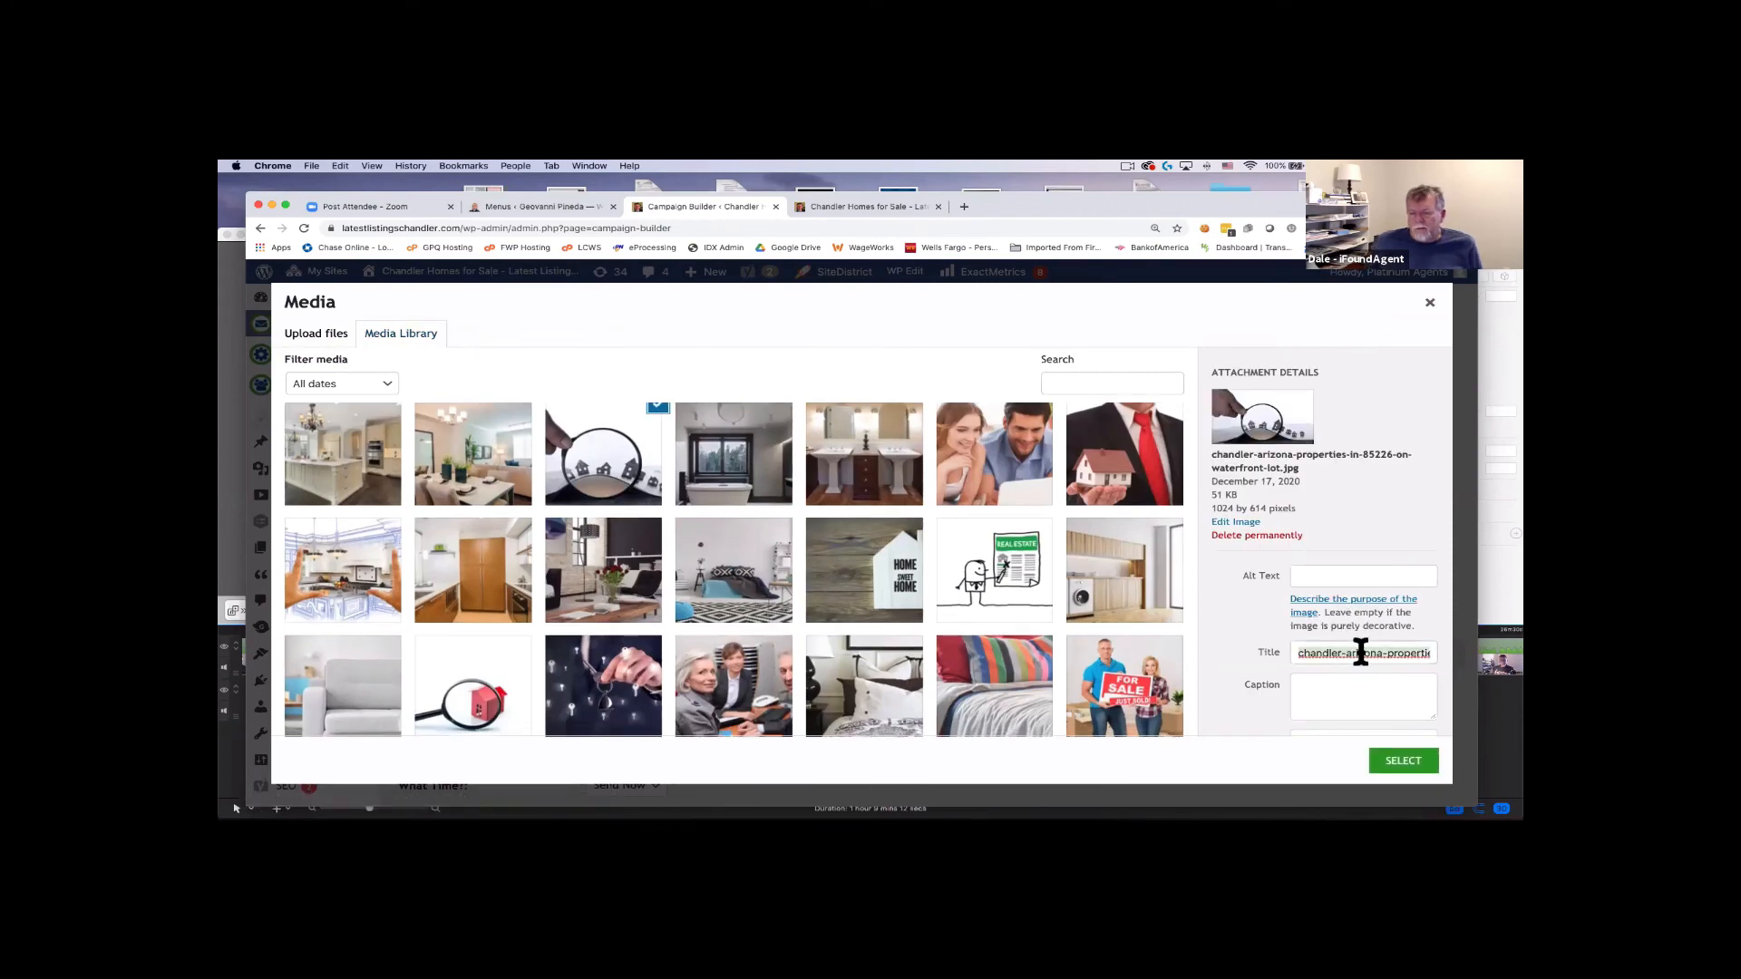
text(Sierra )
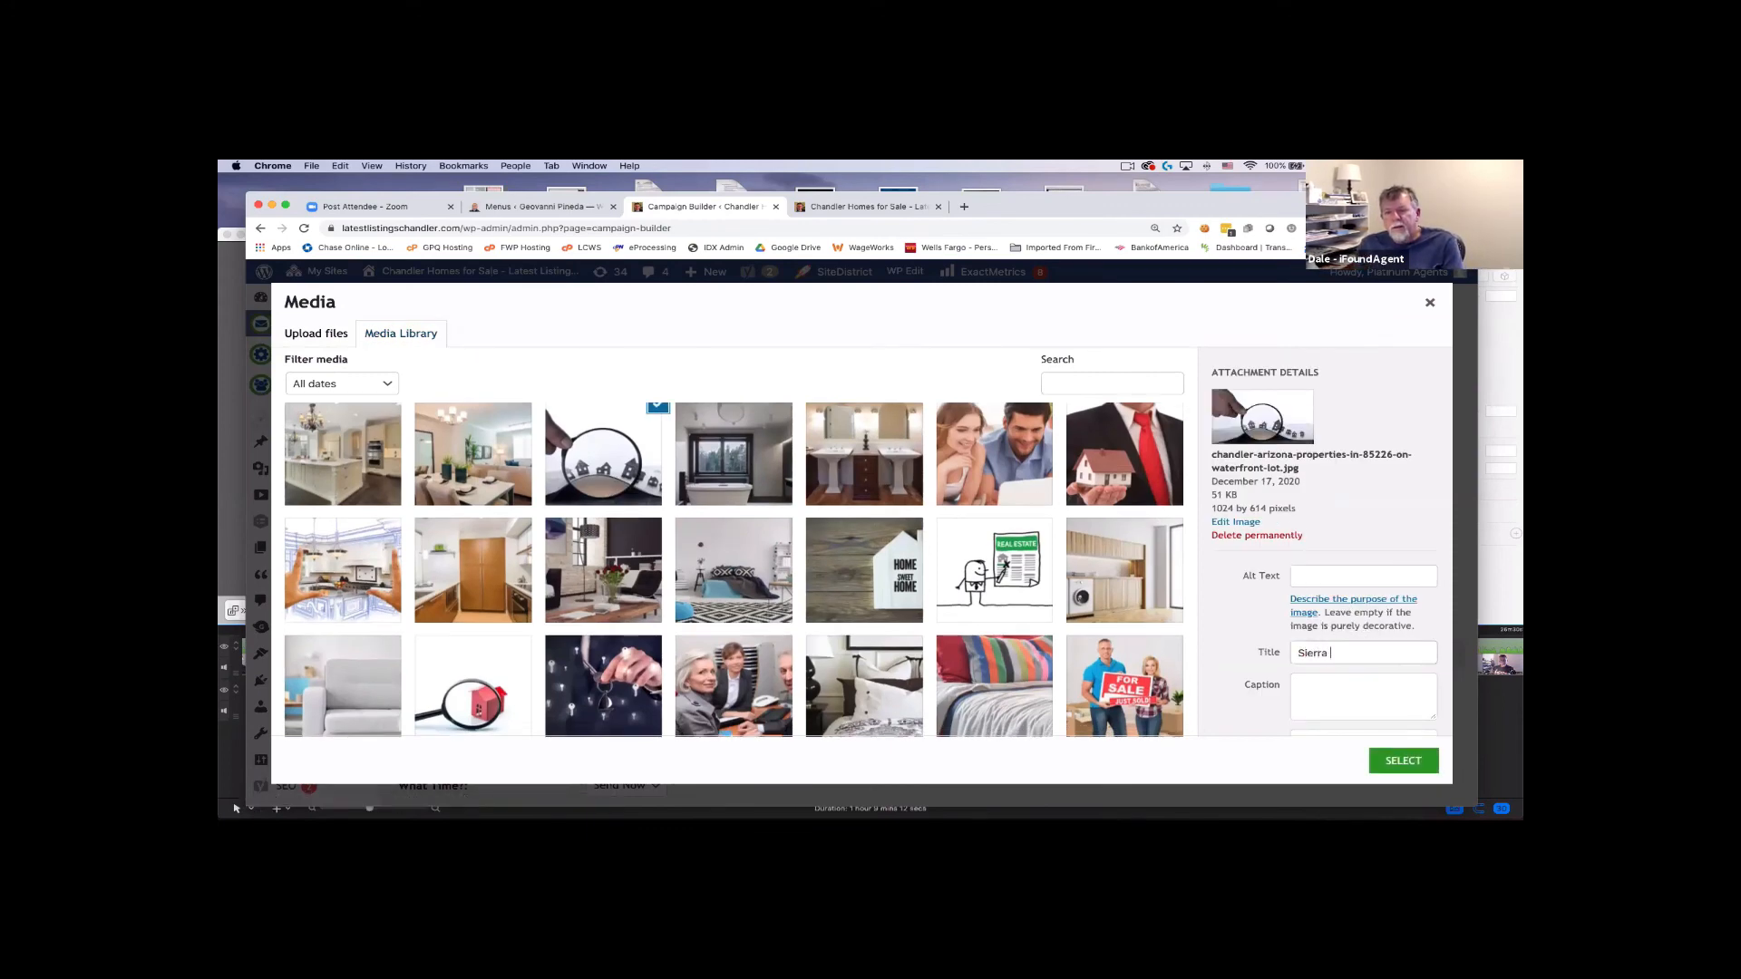
text(Tempe Homes for Sale)
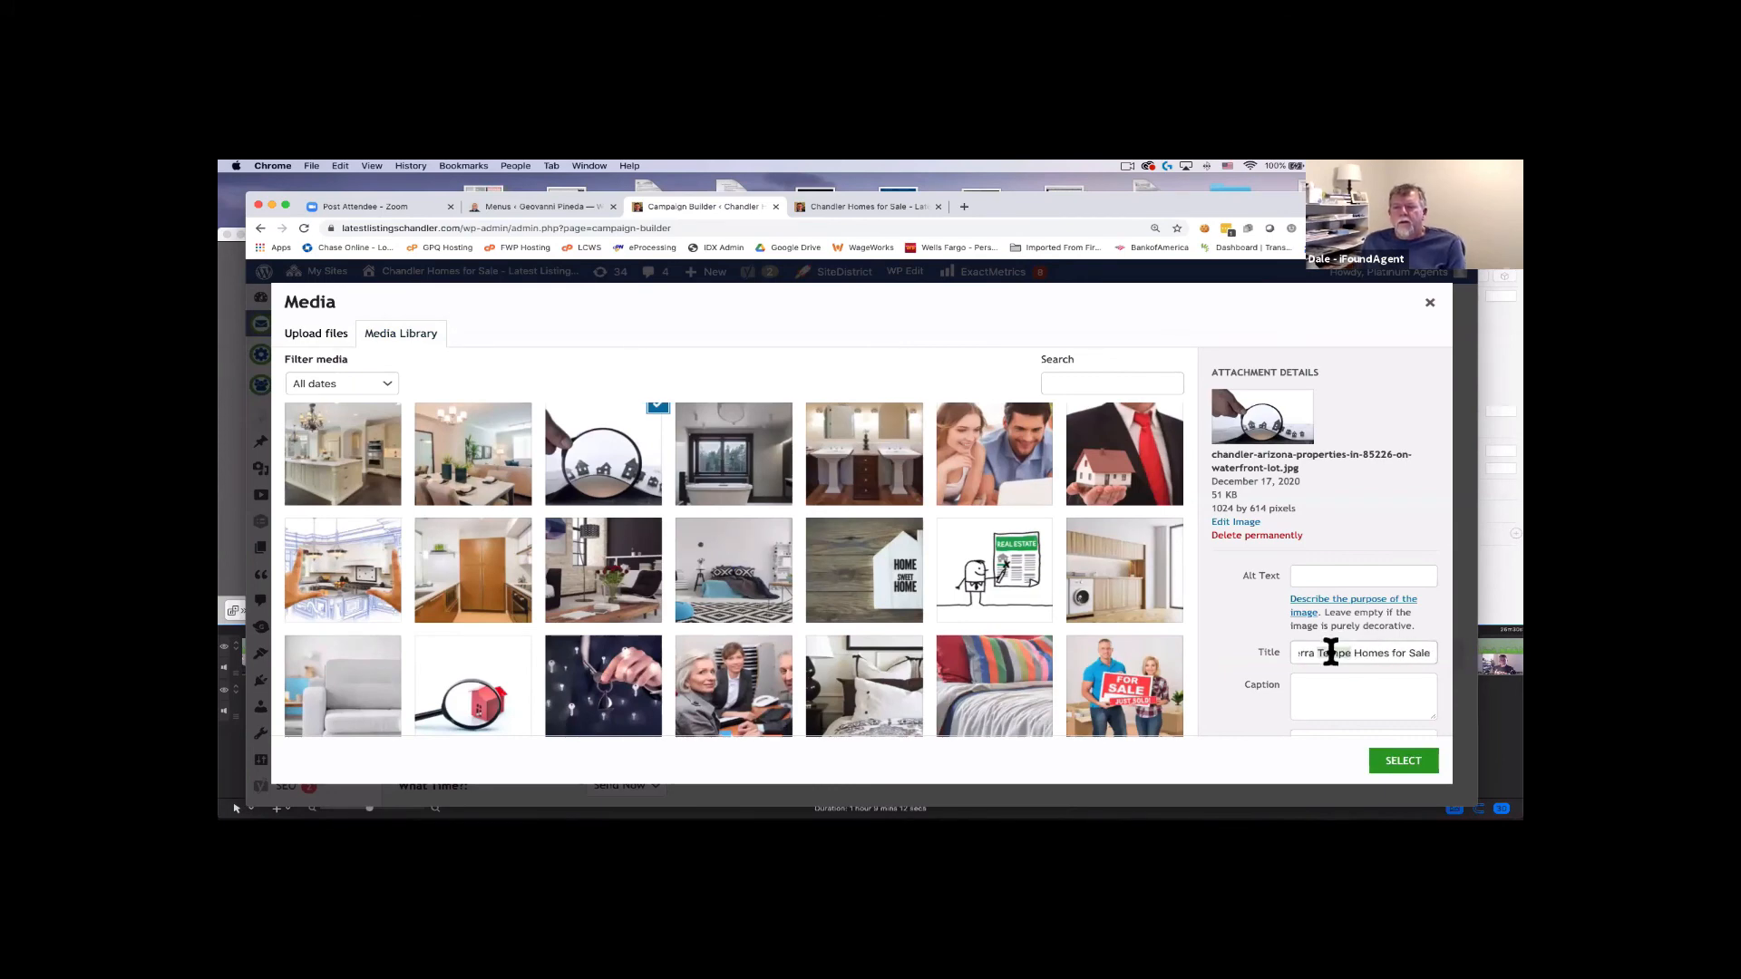
click(1364, 575)
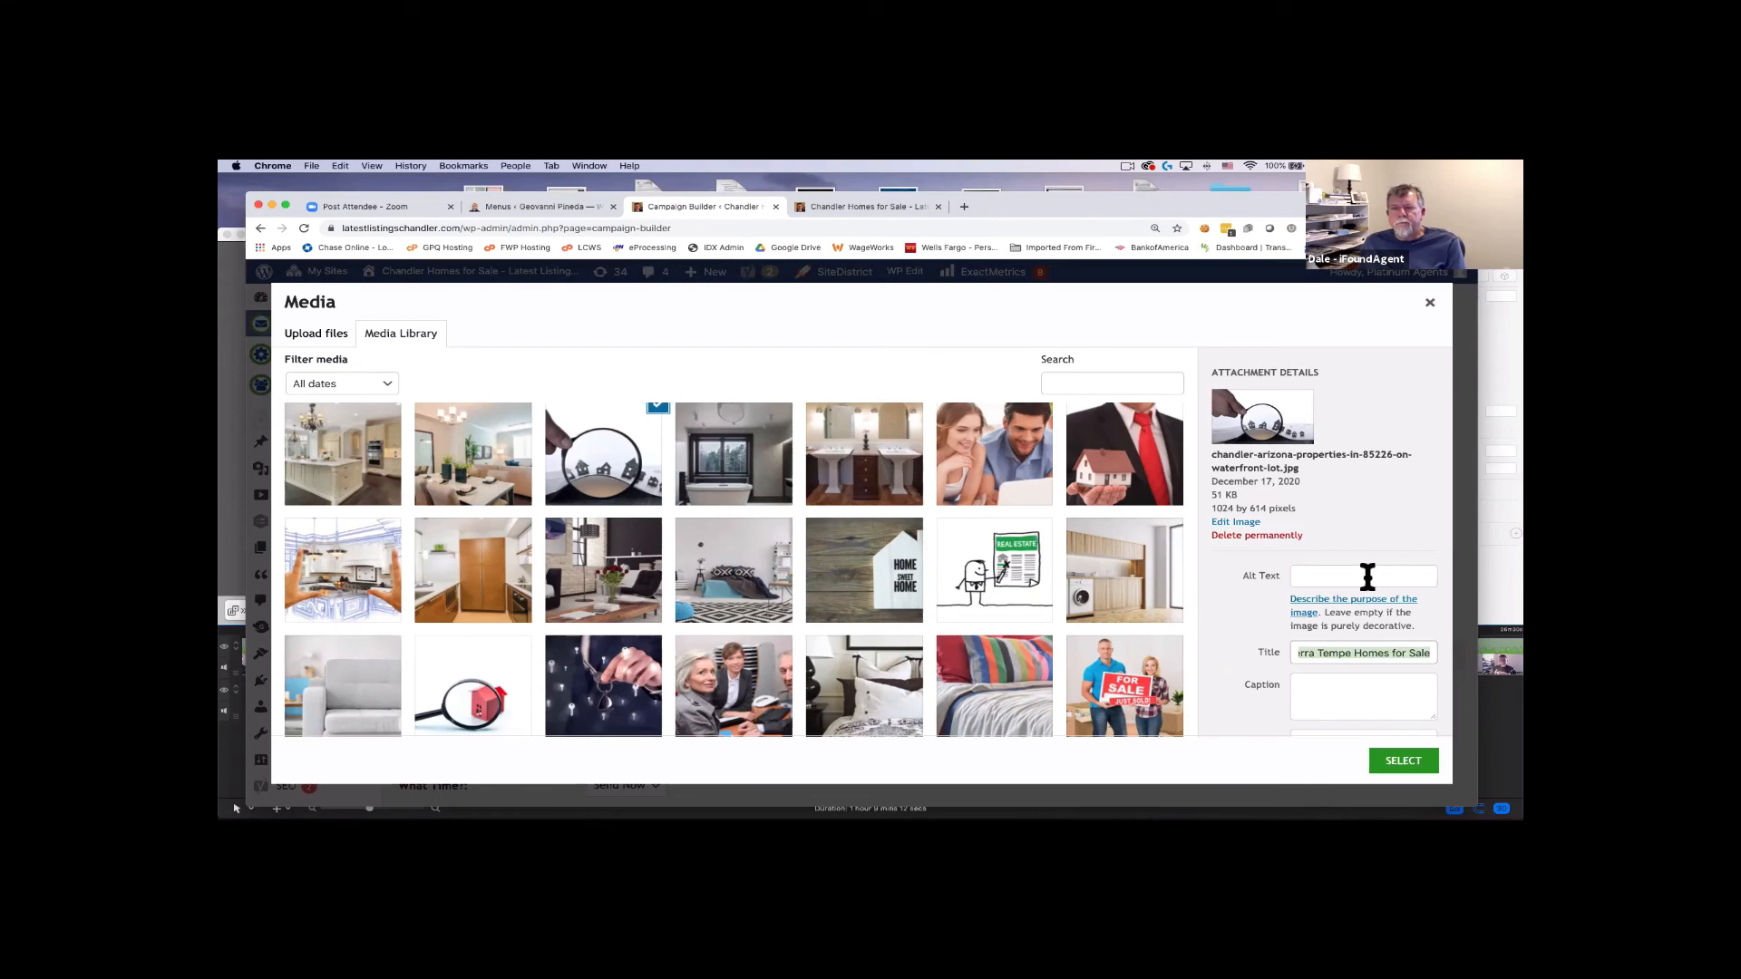
text(Sierra Tempe Homes for Sale)
scroll(1257, 597, down, 3)
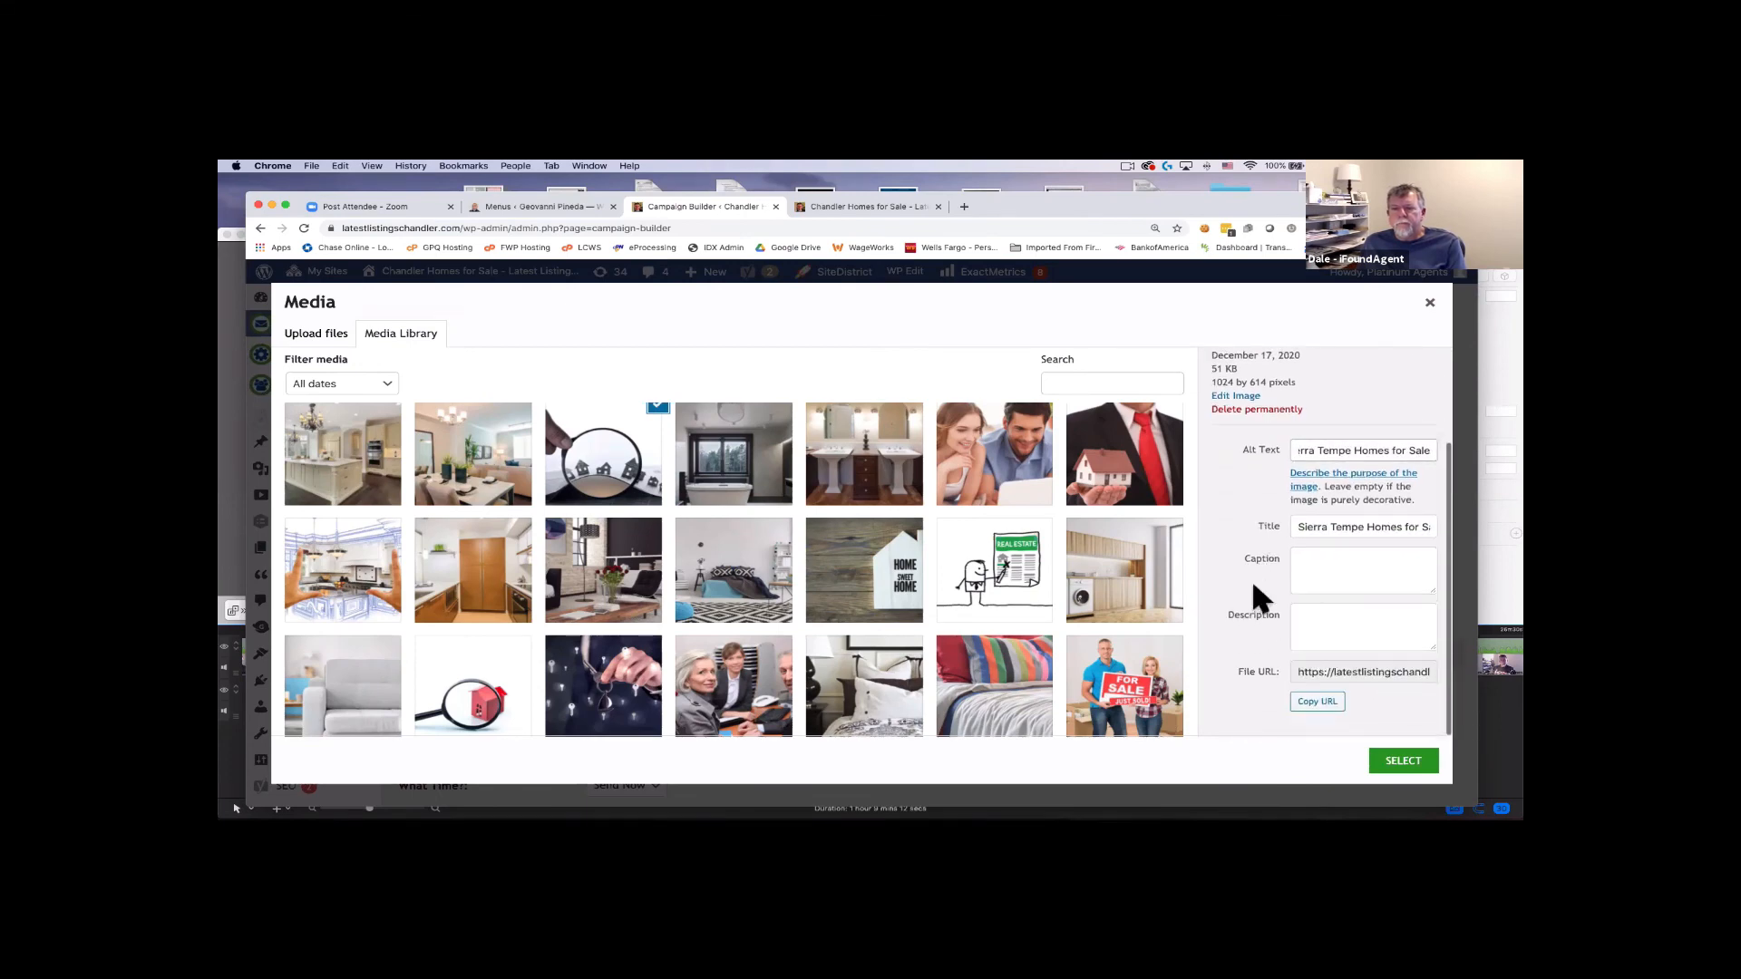
click(1404, 761)
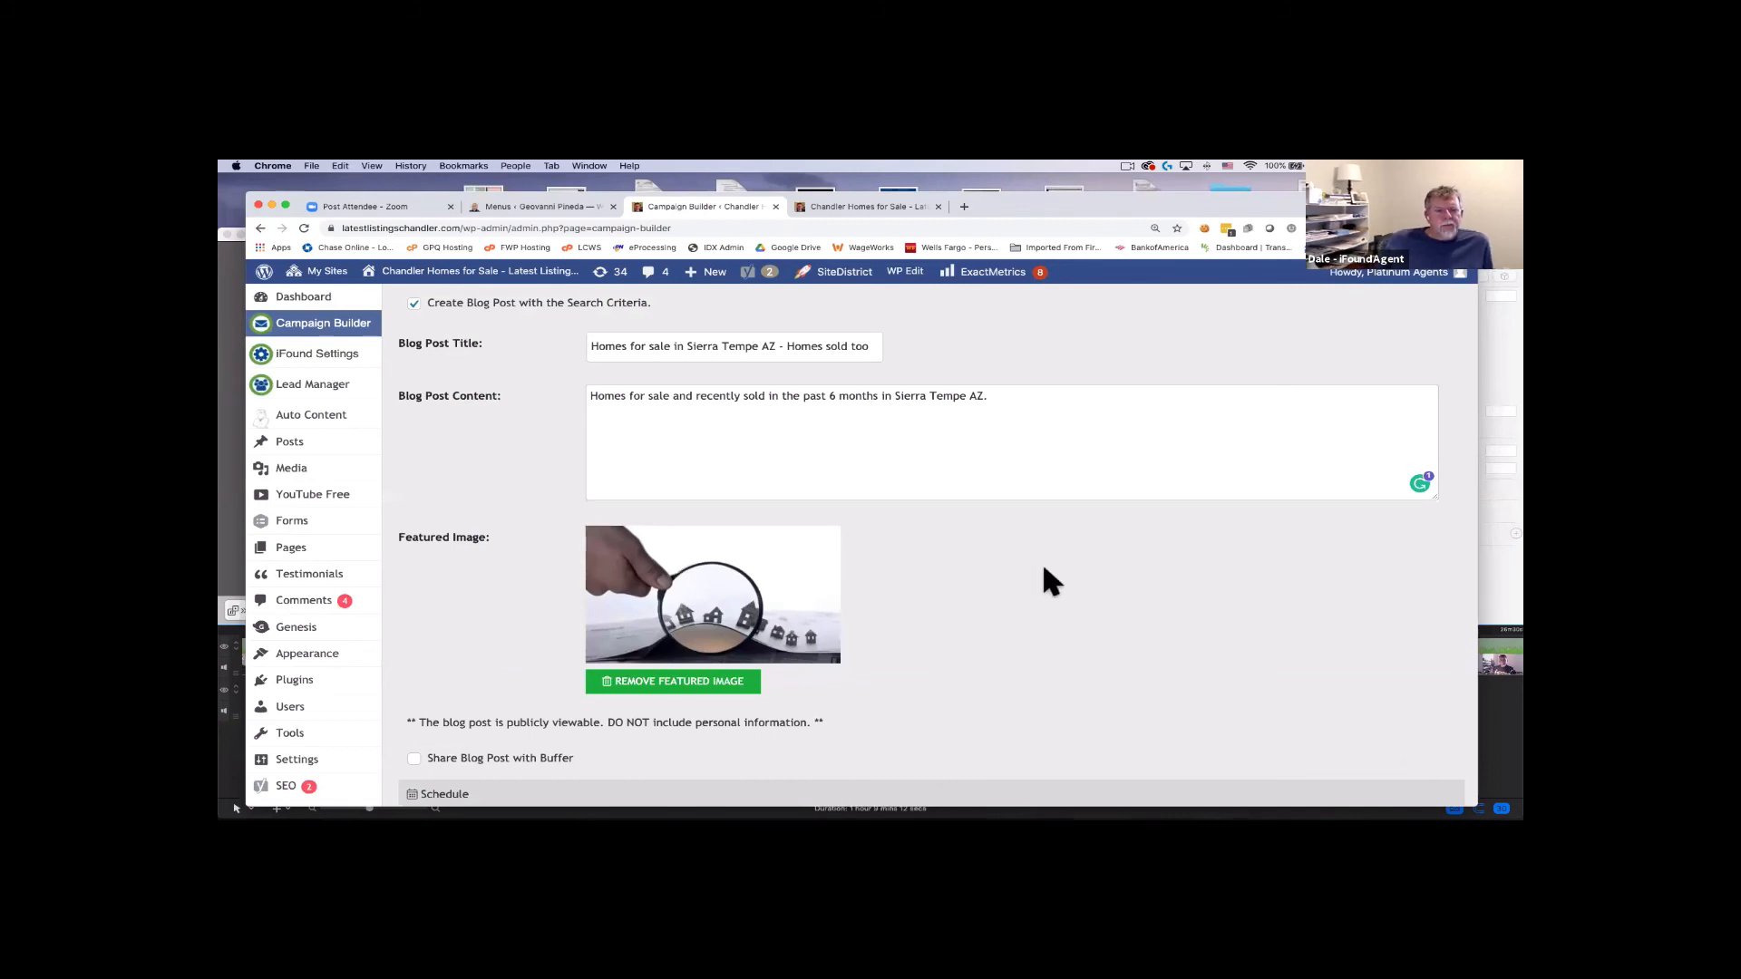
Set the schedule's How Often to Once a Month.
scroll(1043, 571, down, 3)
scroll(1043, 581, down, 1)
scroll(1041, 580, down, 3)
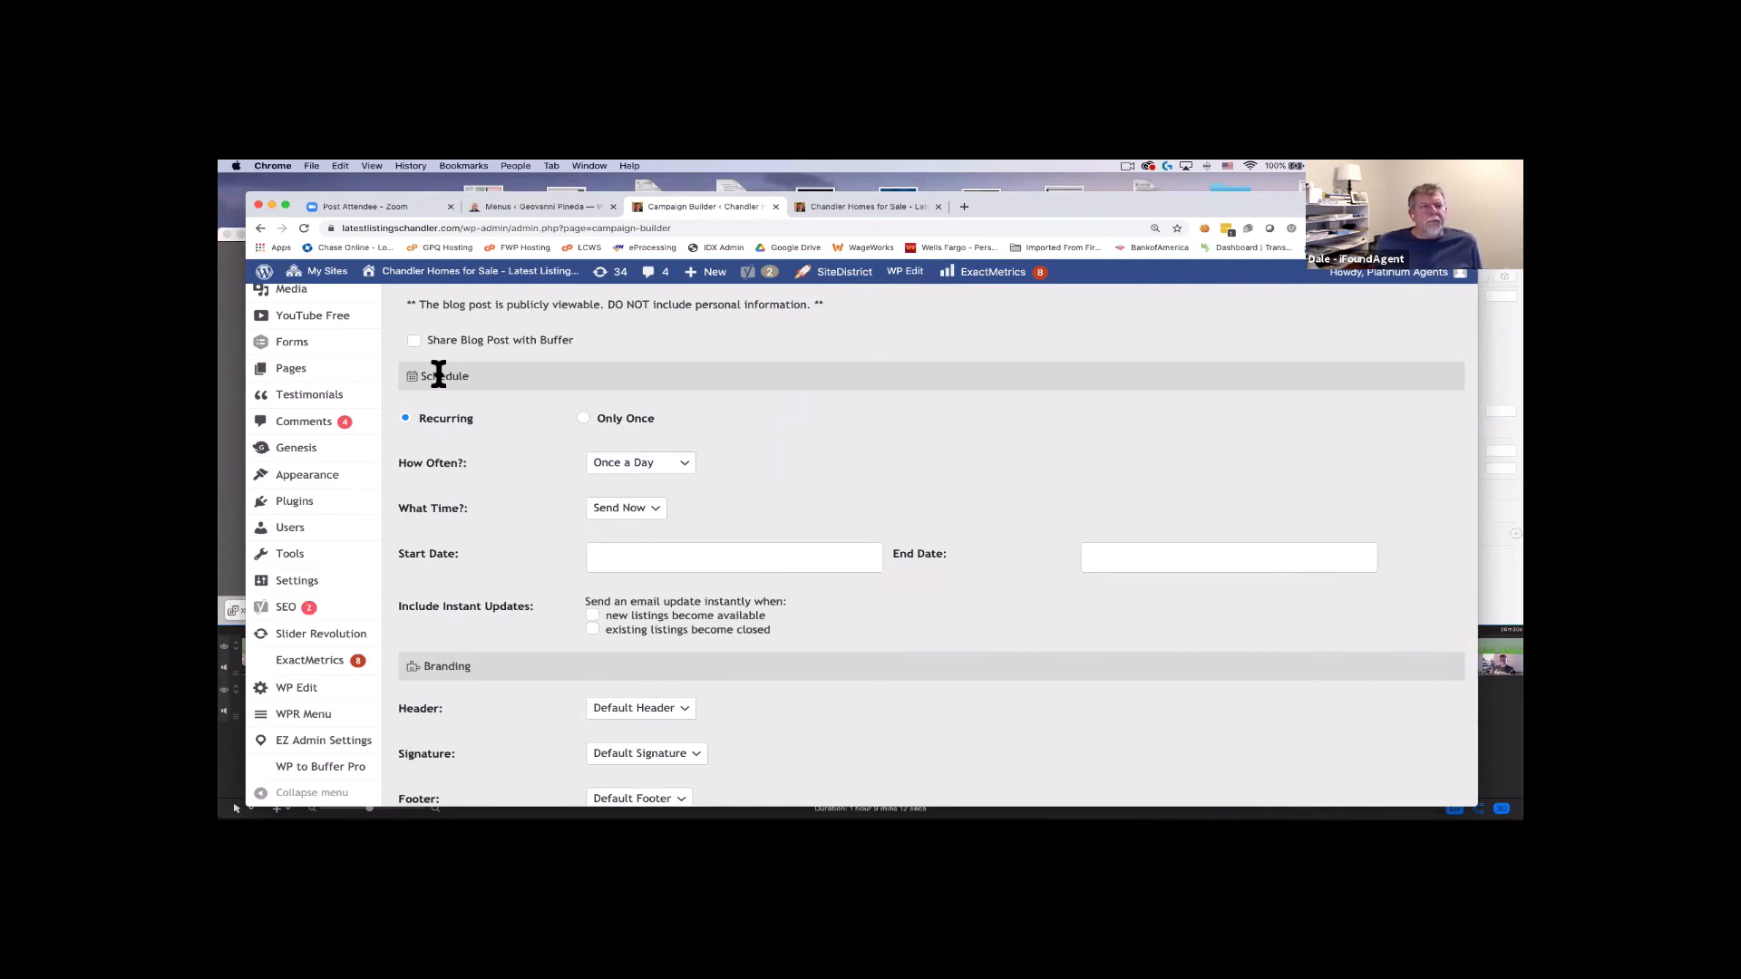
scroll(439, 375, down, 1)
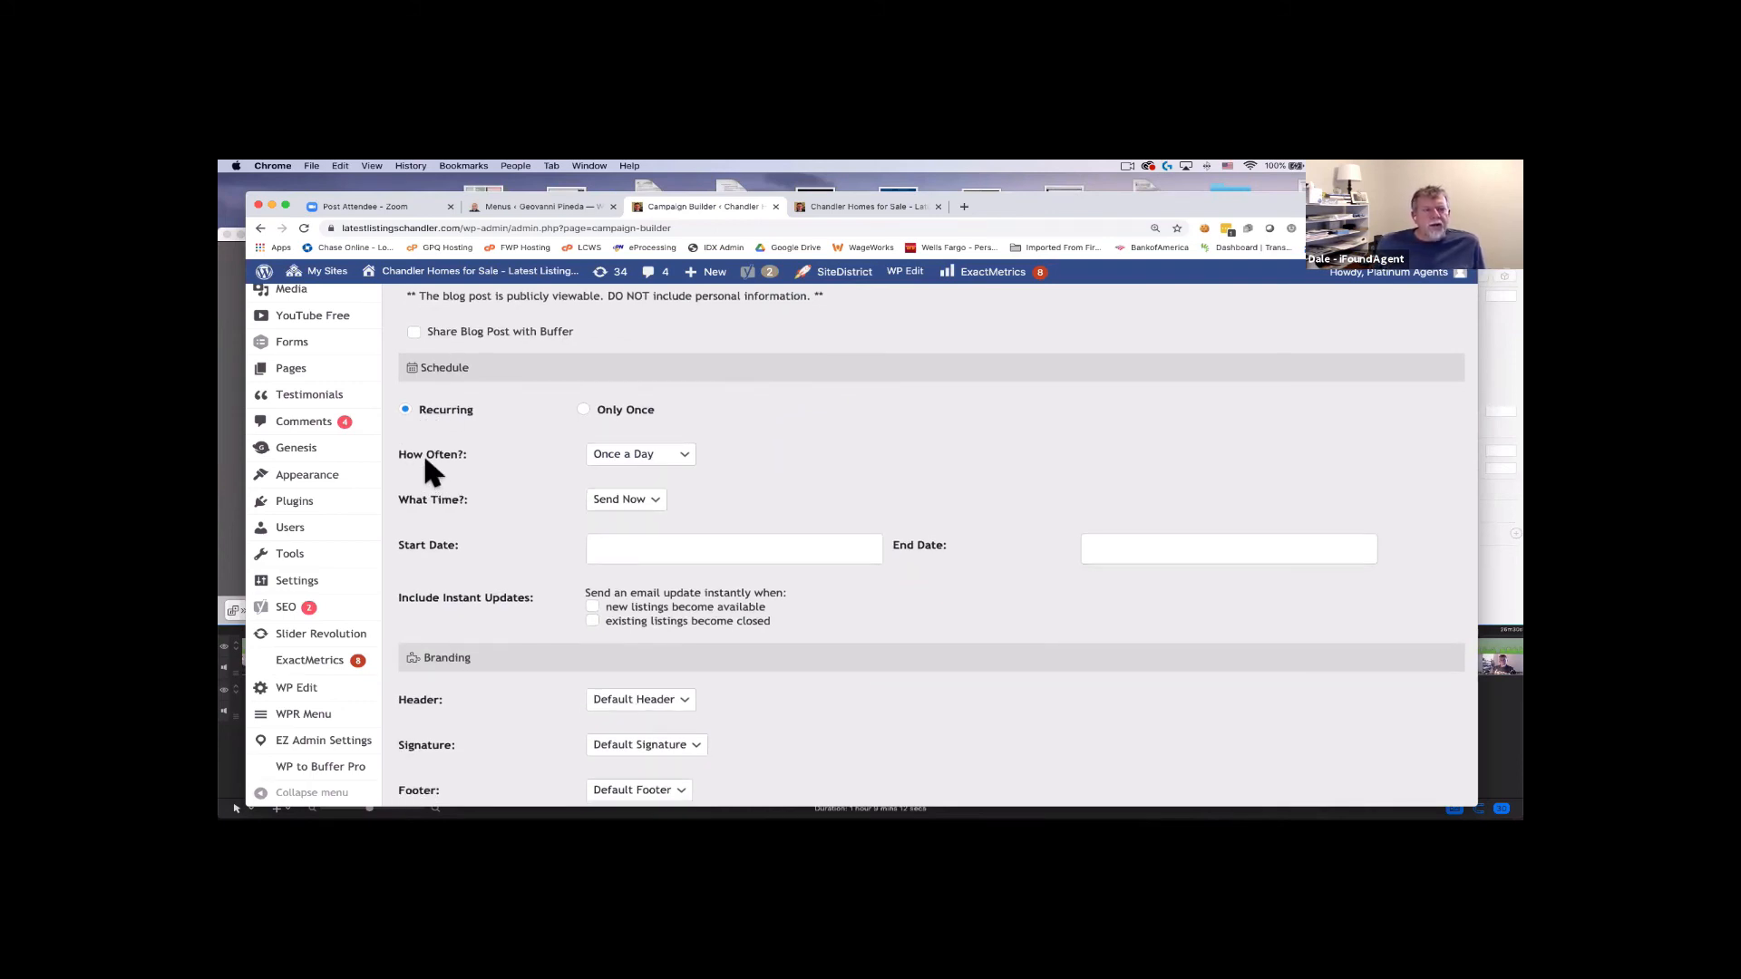
click(655, 457)
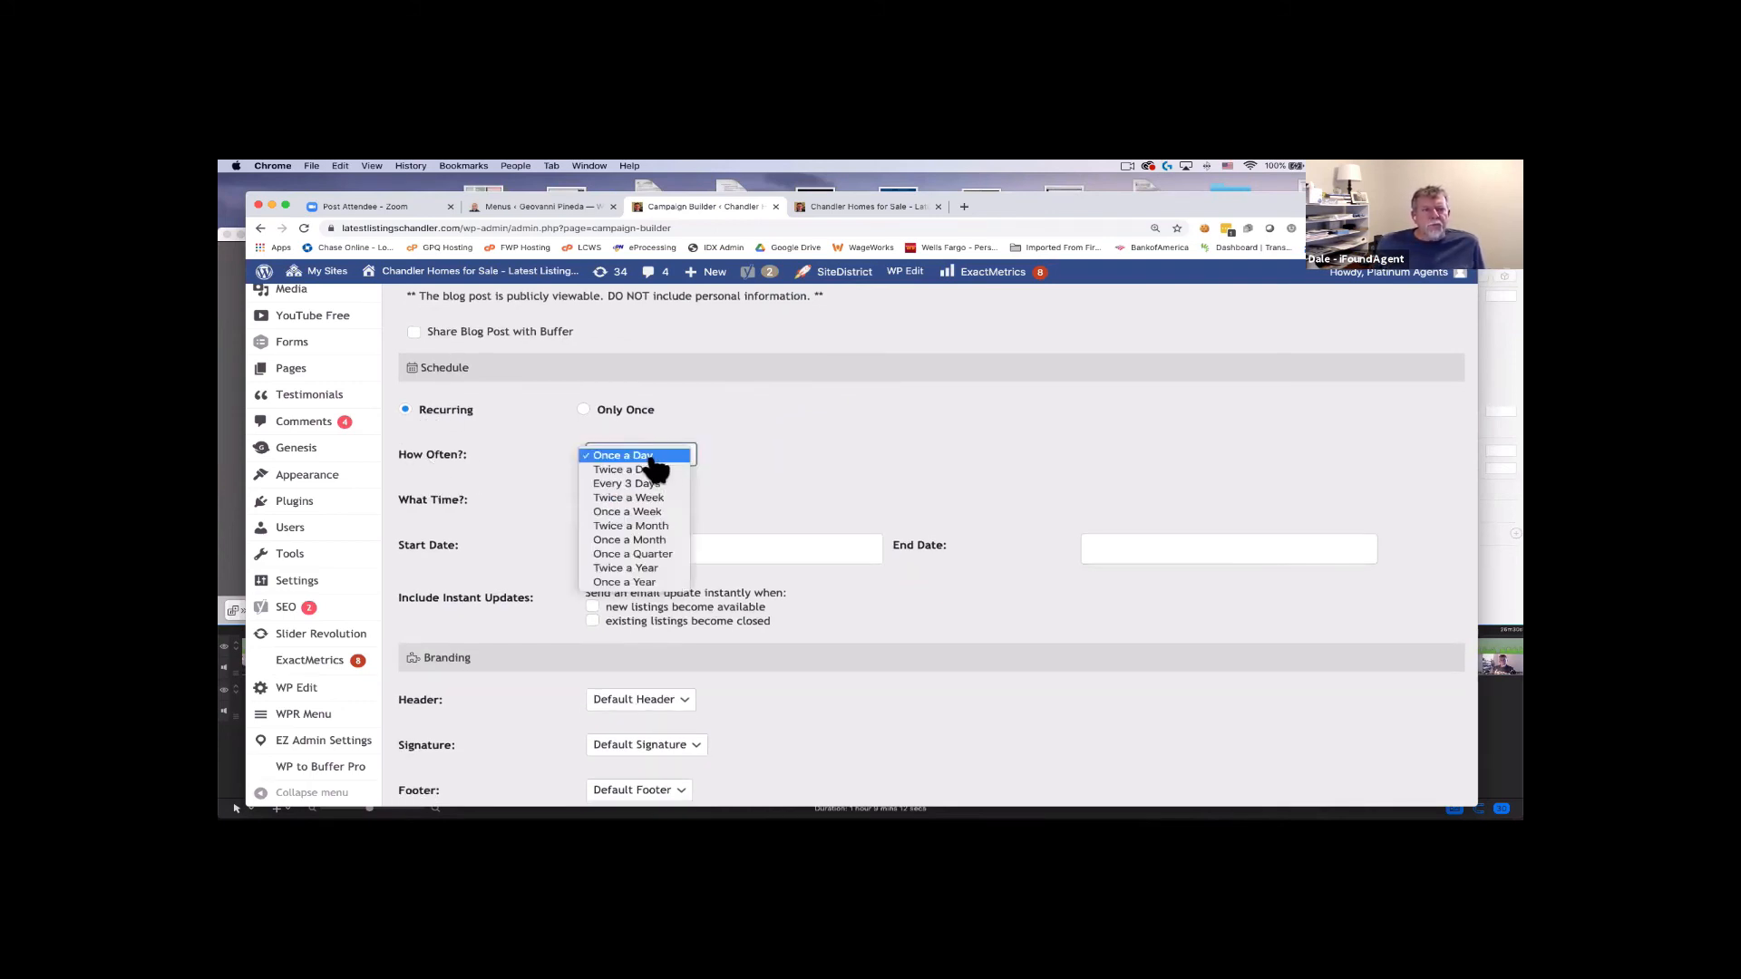
click(660, 541)
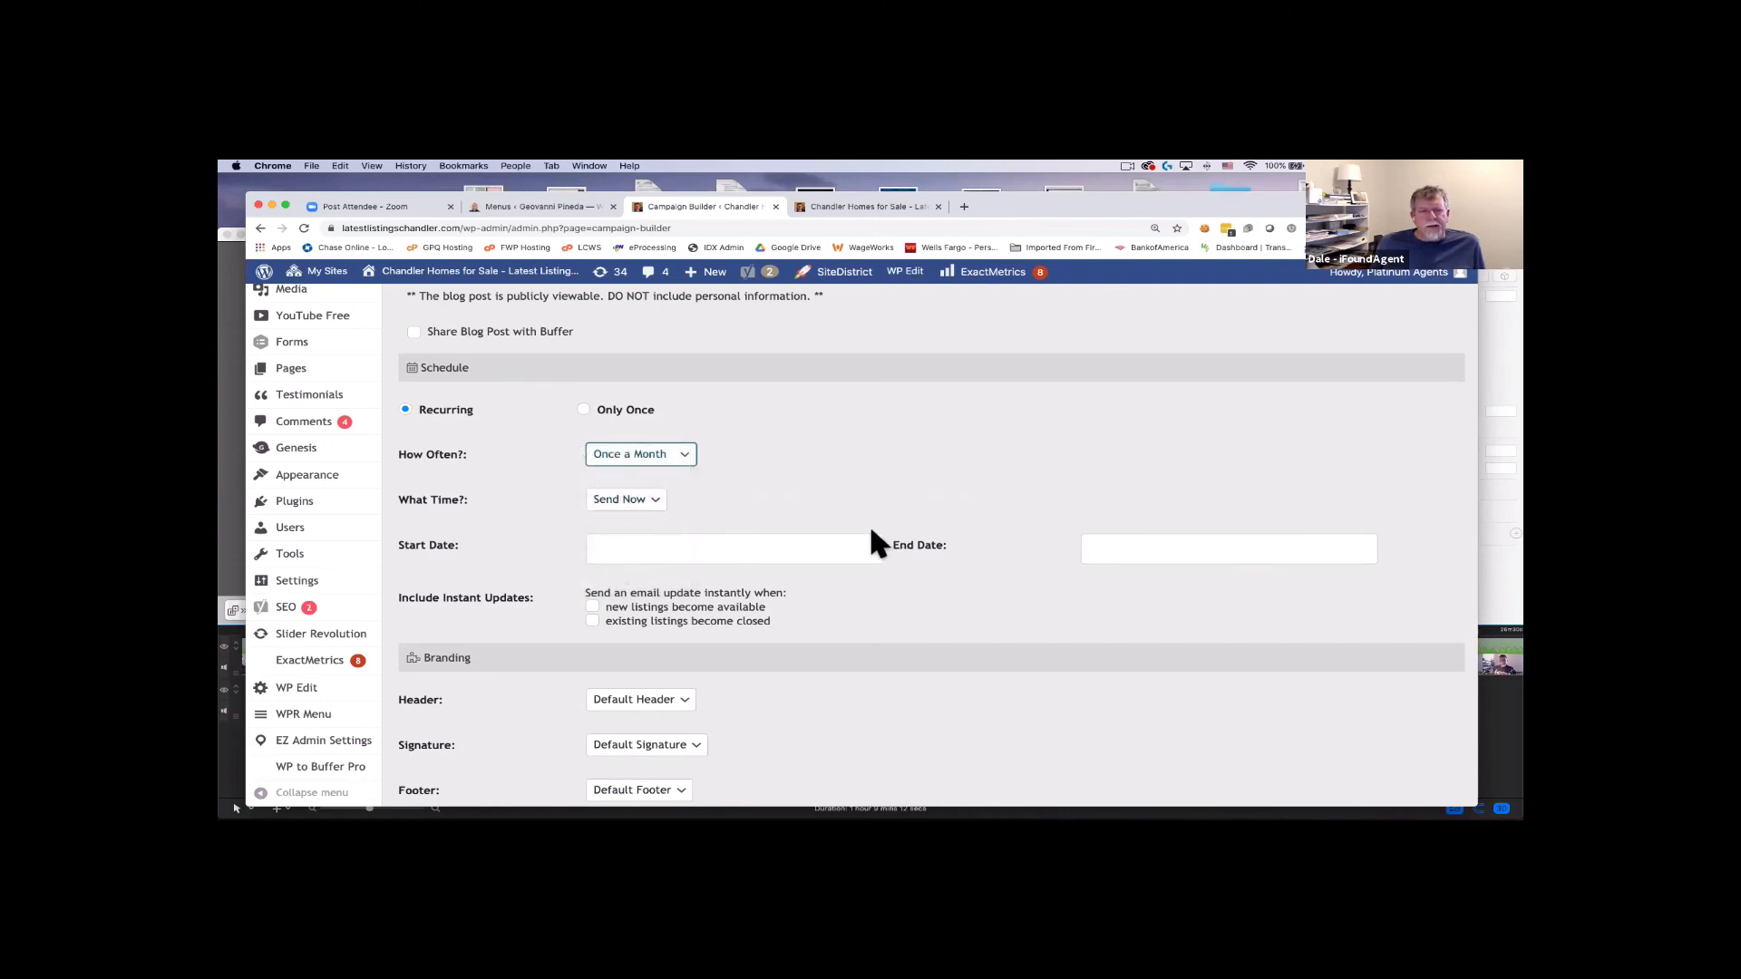
Enable instant updates for both new listings and closed listings.
scroll(816, 544, down, 2)
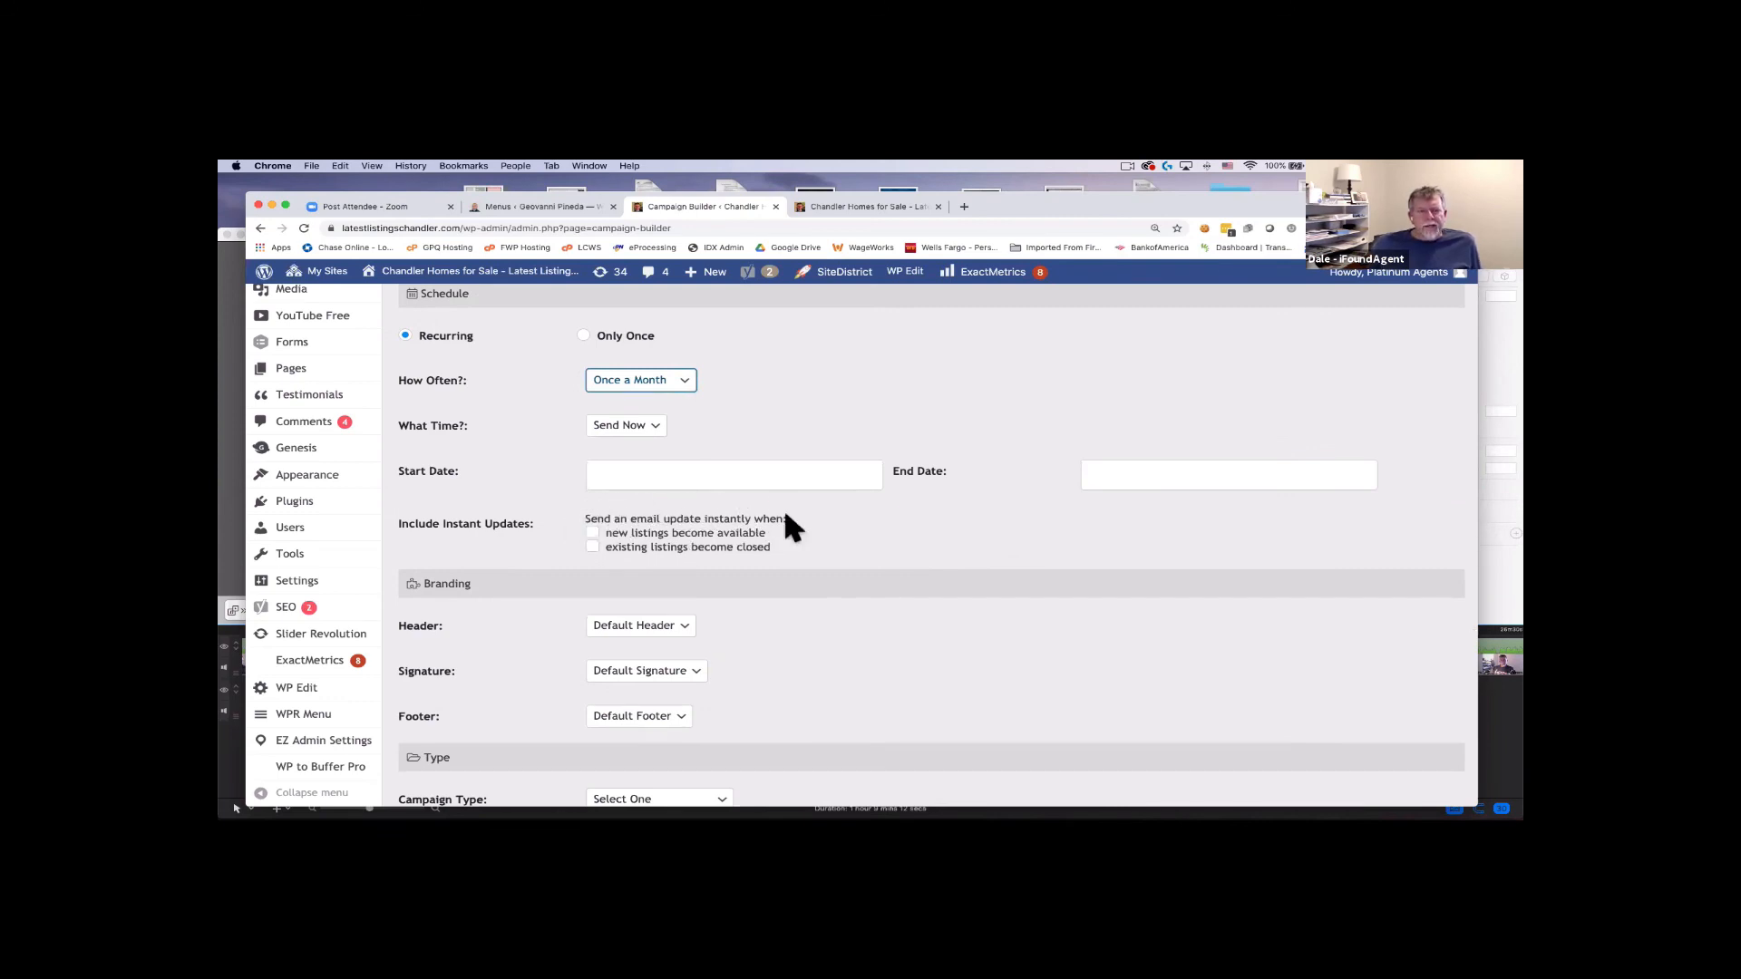
click(594, 535)
click(594, 547)
scroll(829, 524, down, 3)
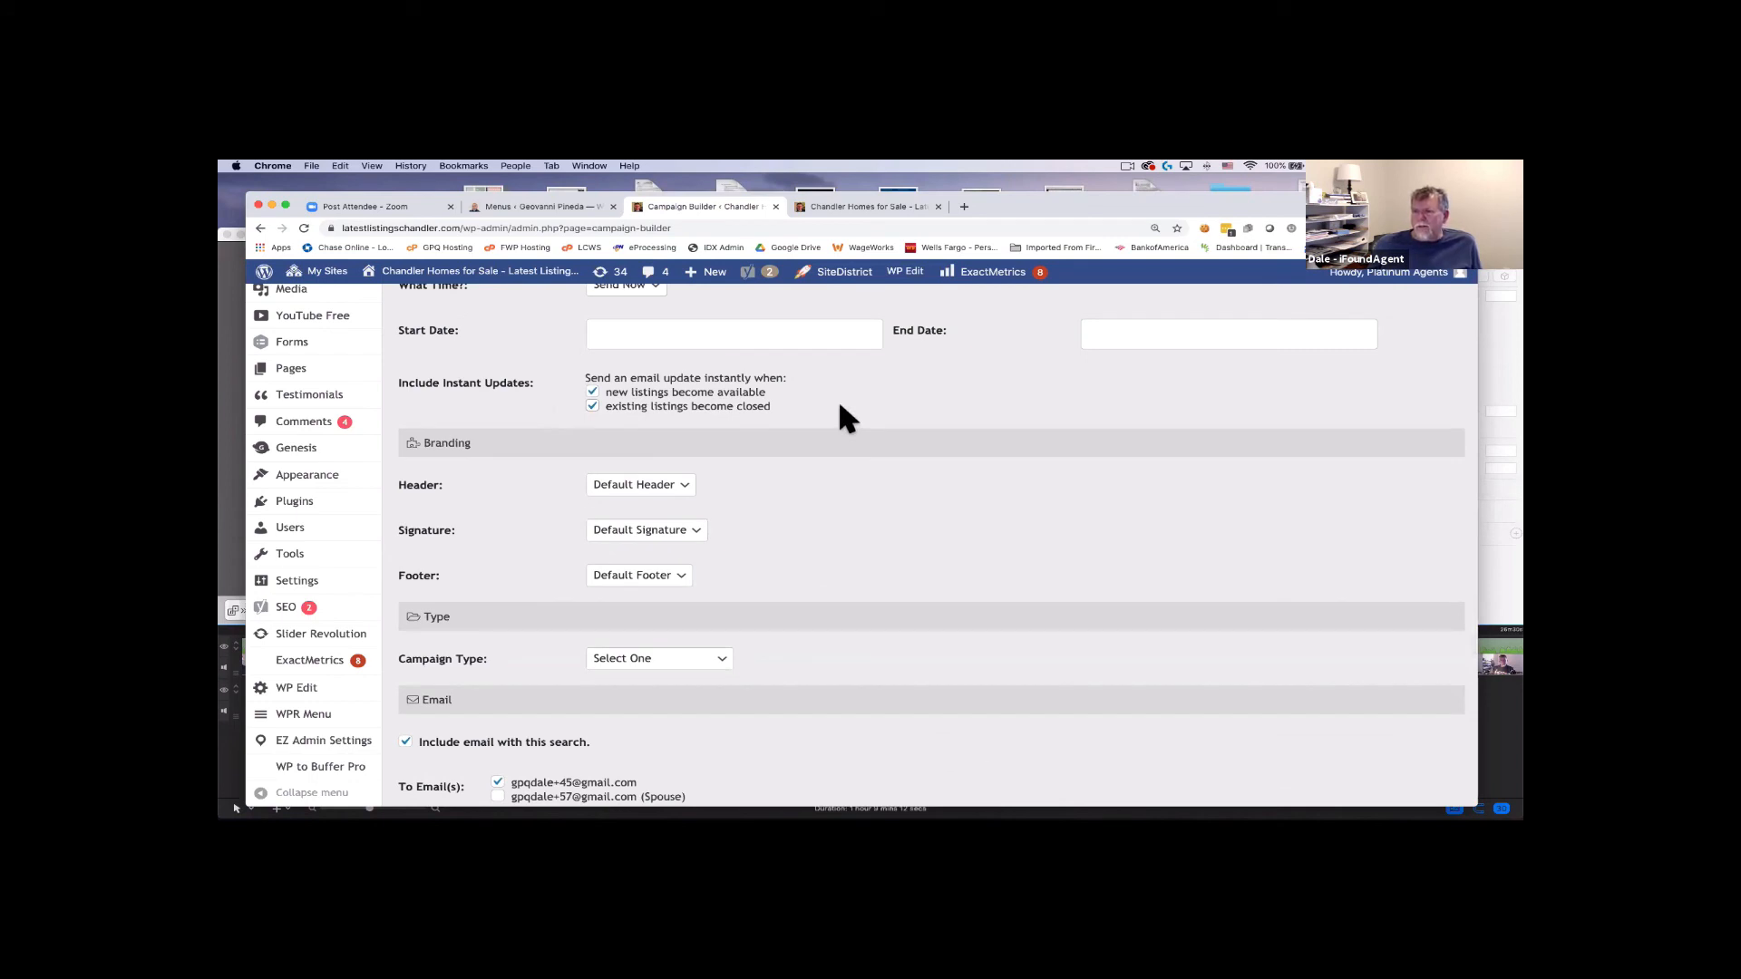
scroll(843, 419, down, 1)
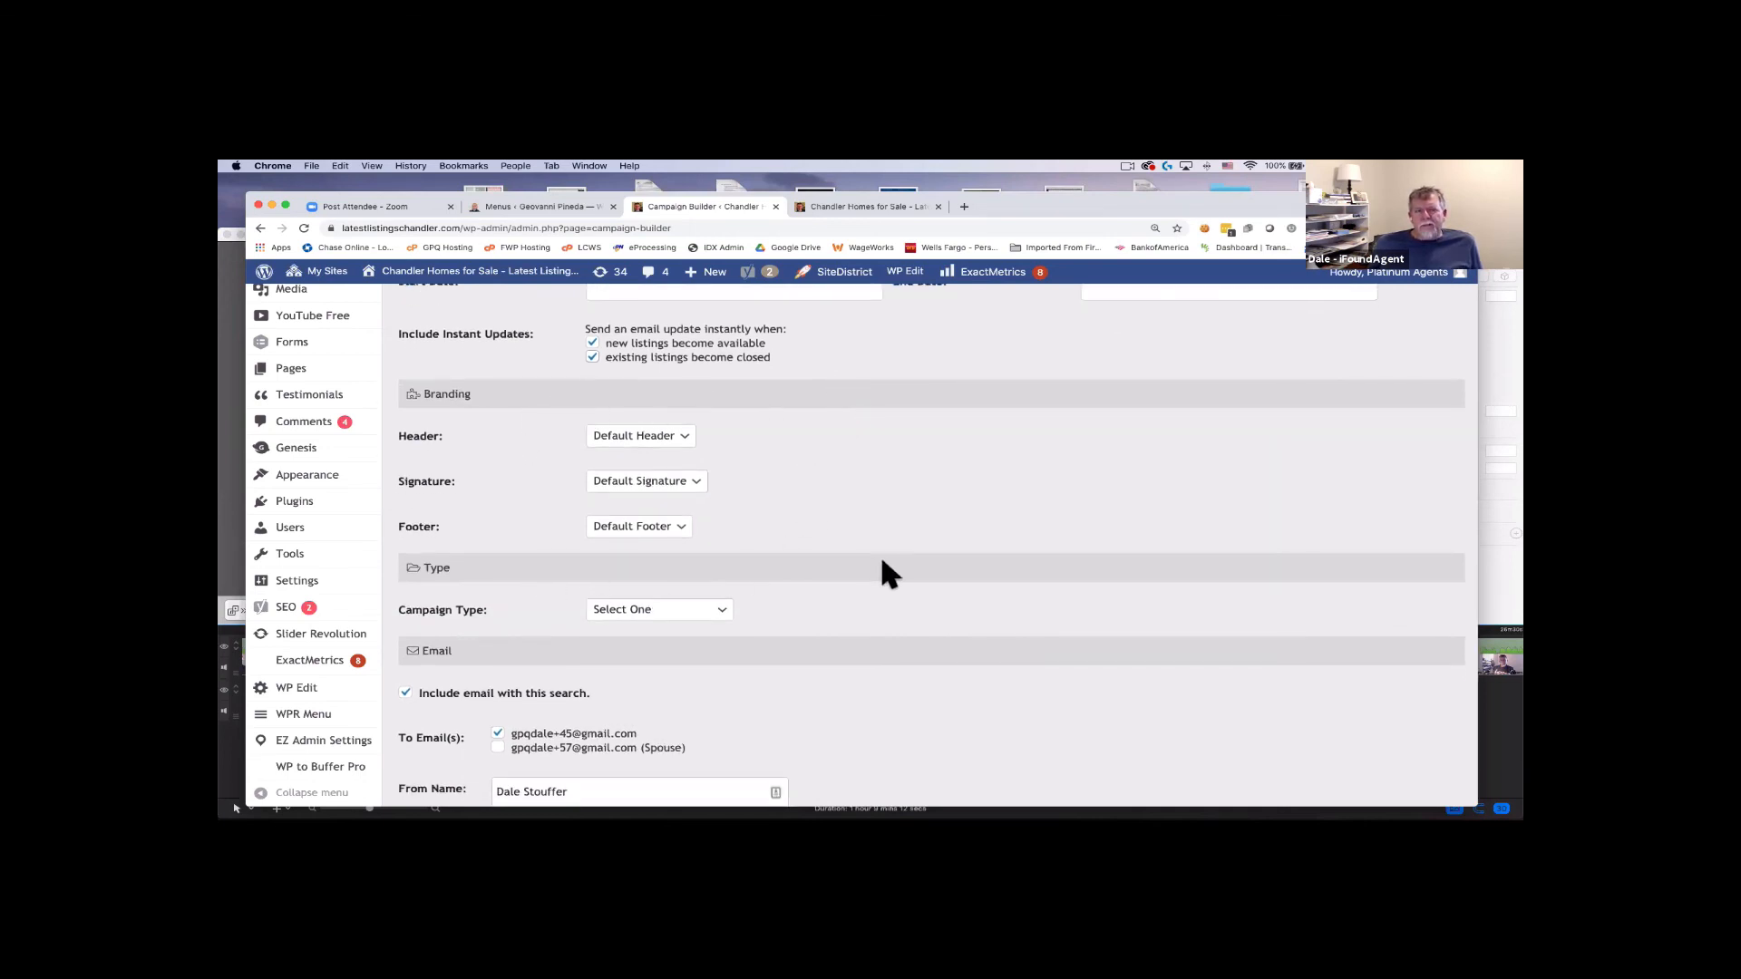
Choose Market Update from the Campaign Type dropdown and confirm the choice.
scroll(884, 569, down, 3)
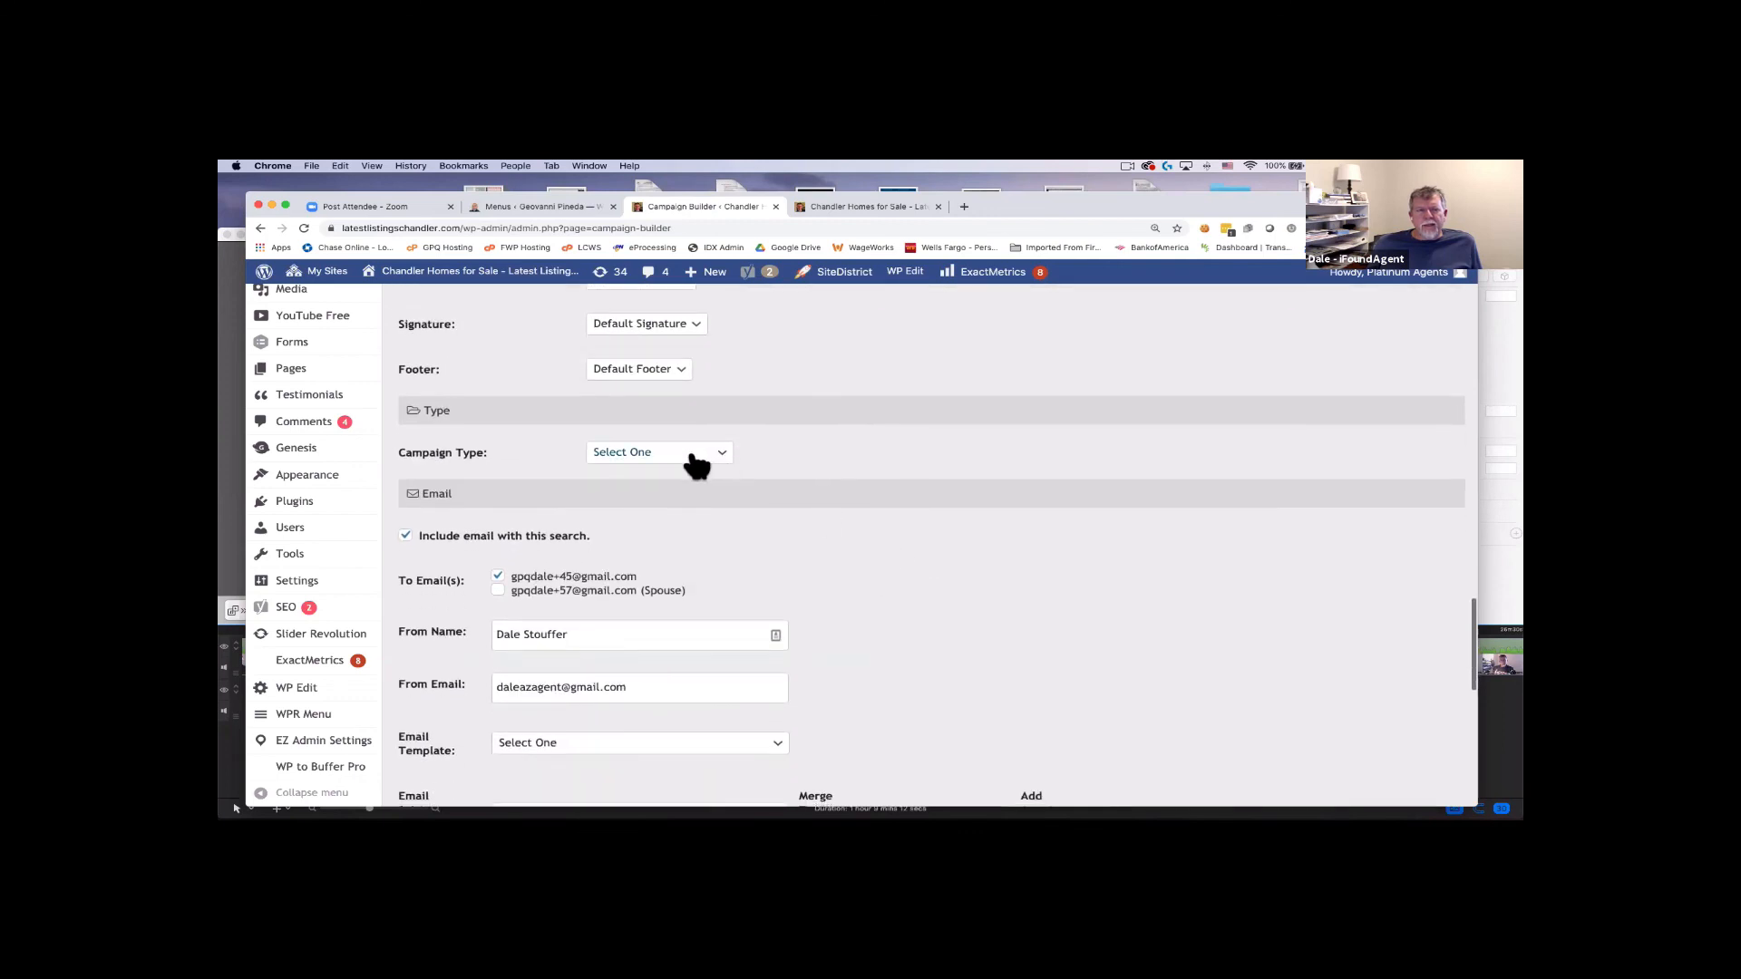
click(697, 466)
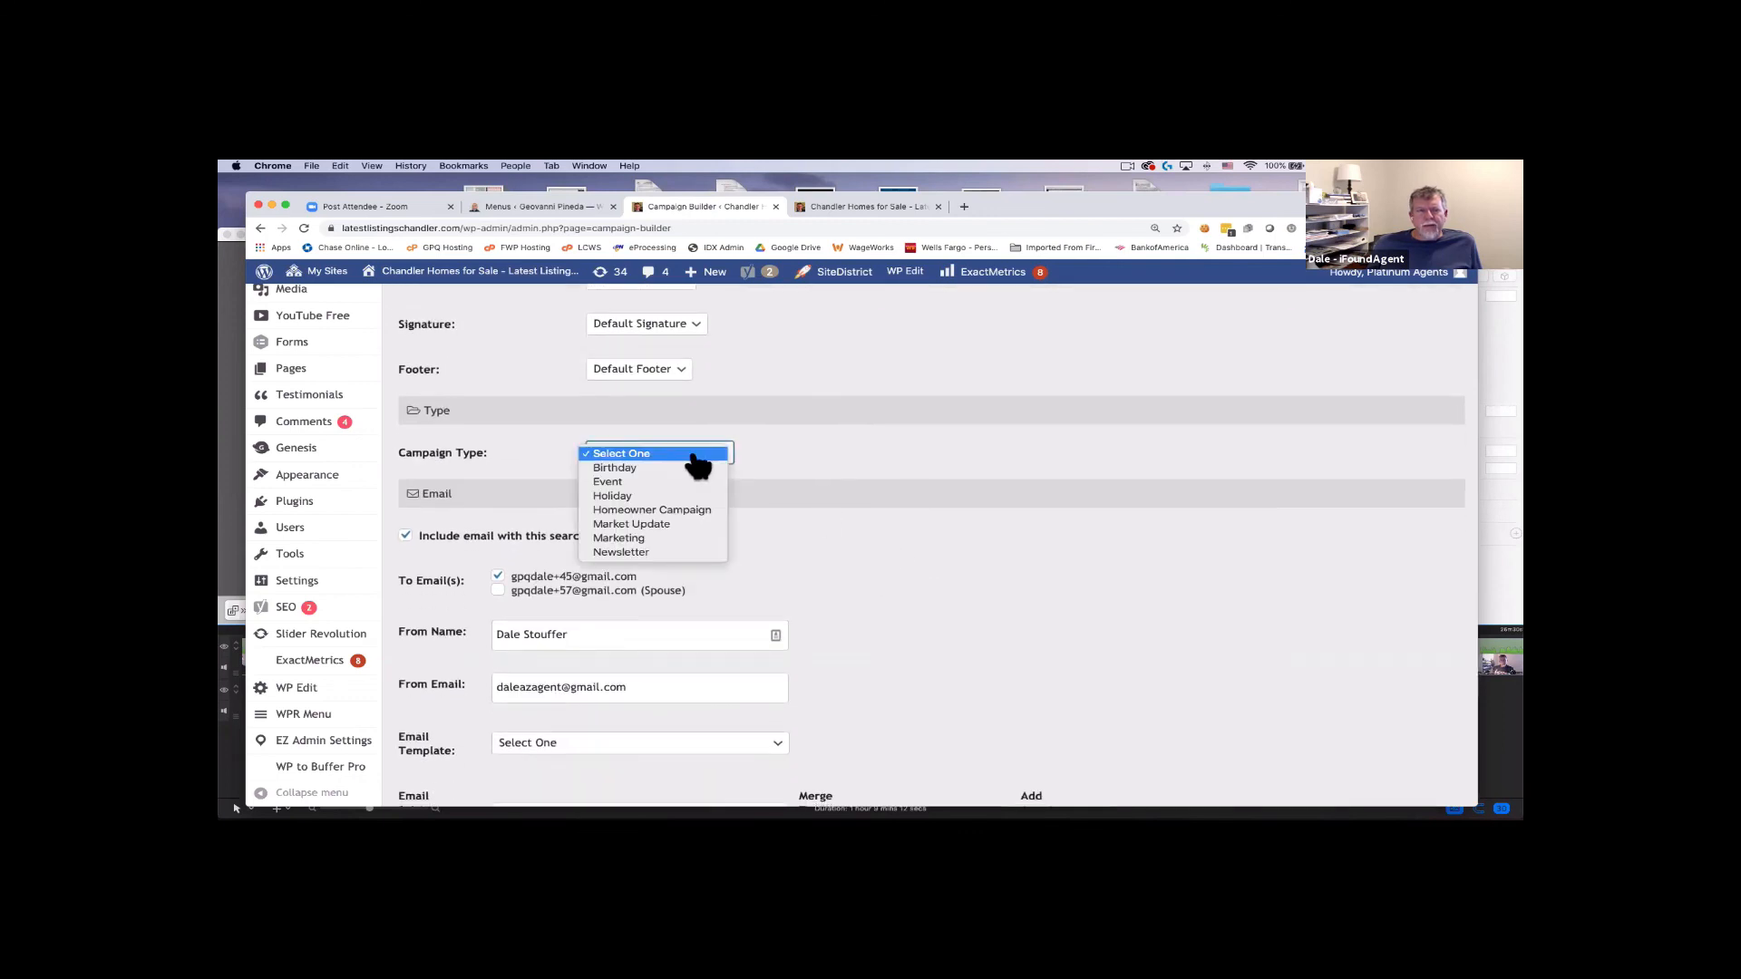
click(678, 536)
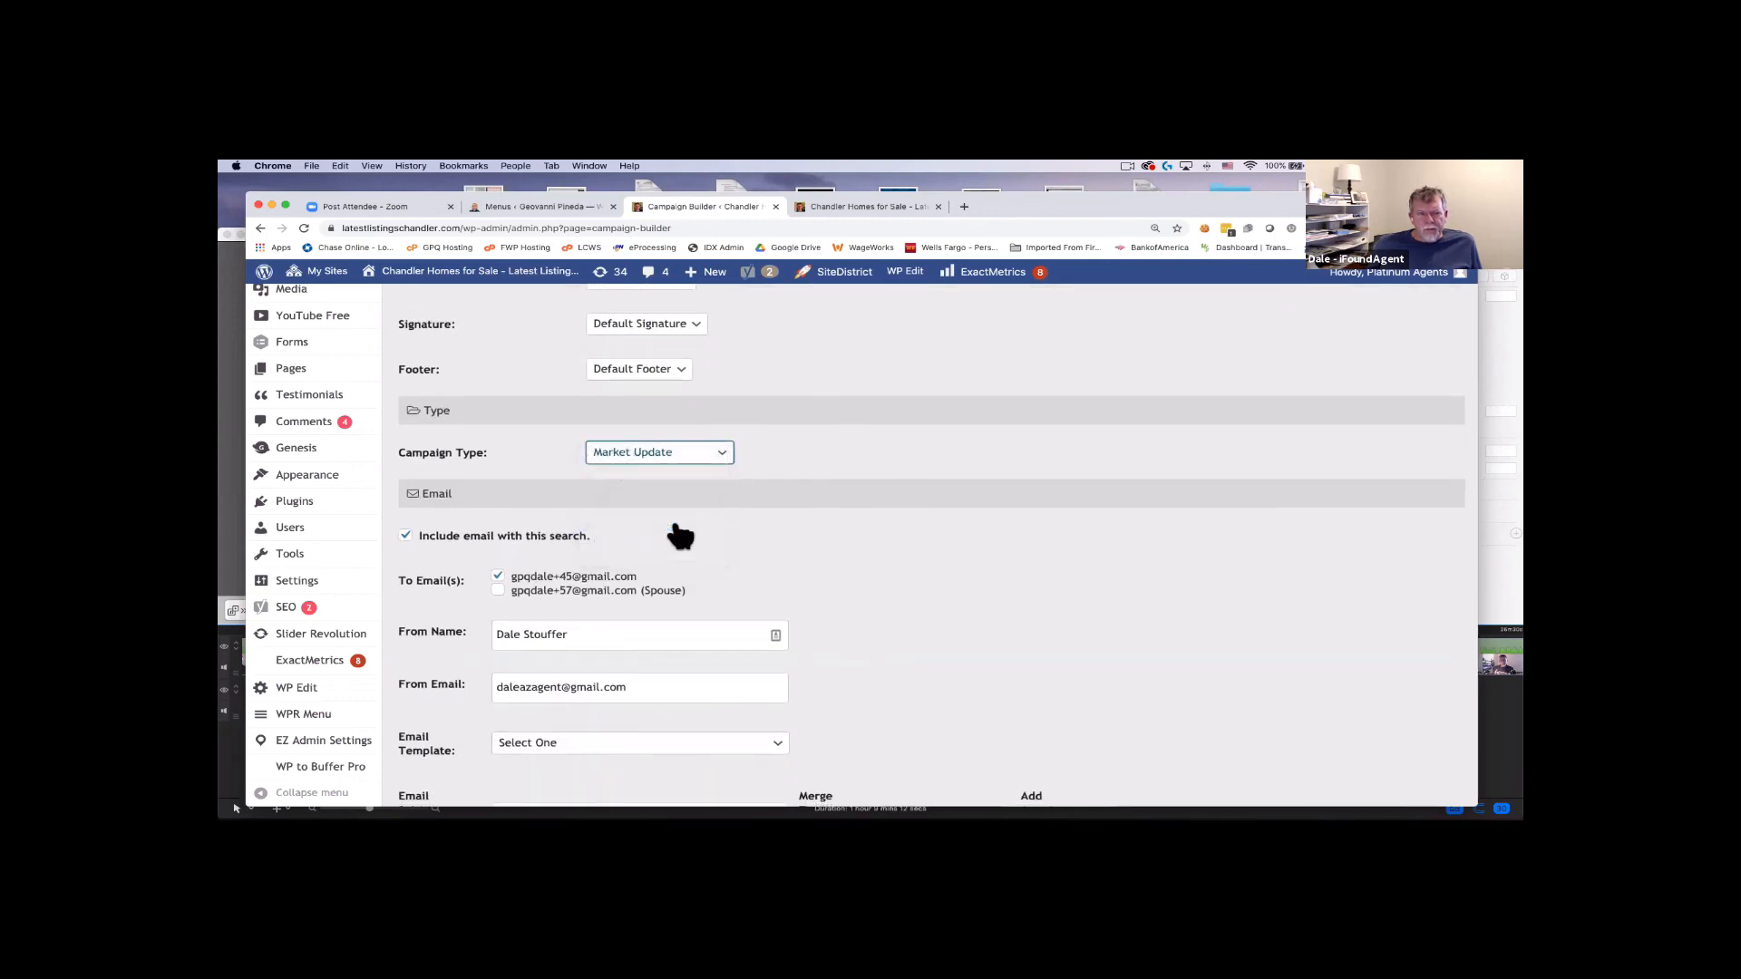
click(695, 457)
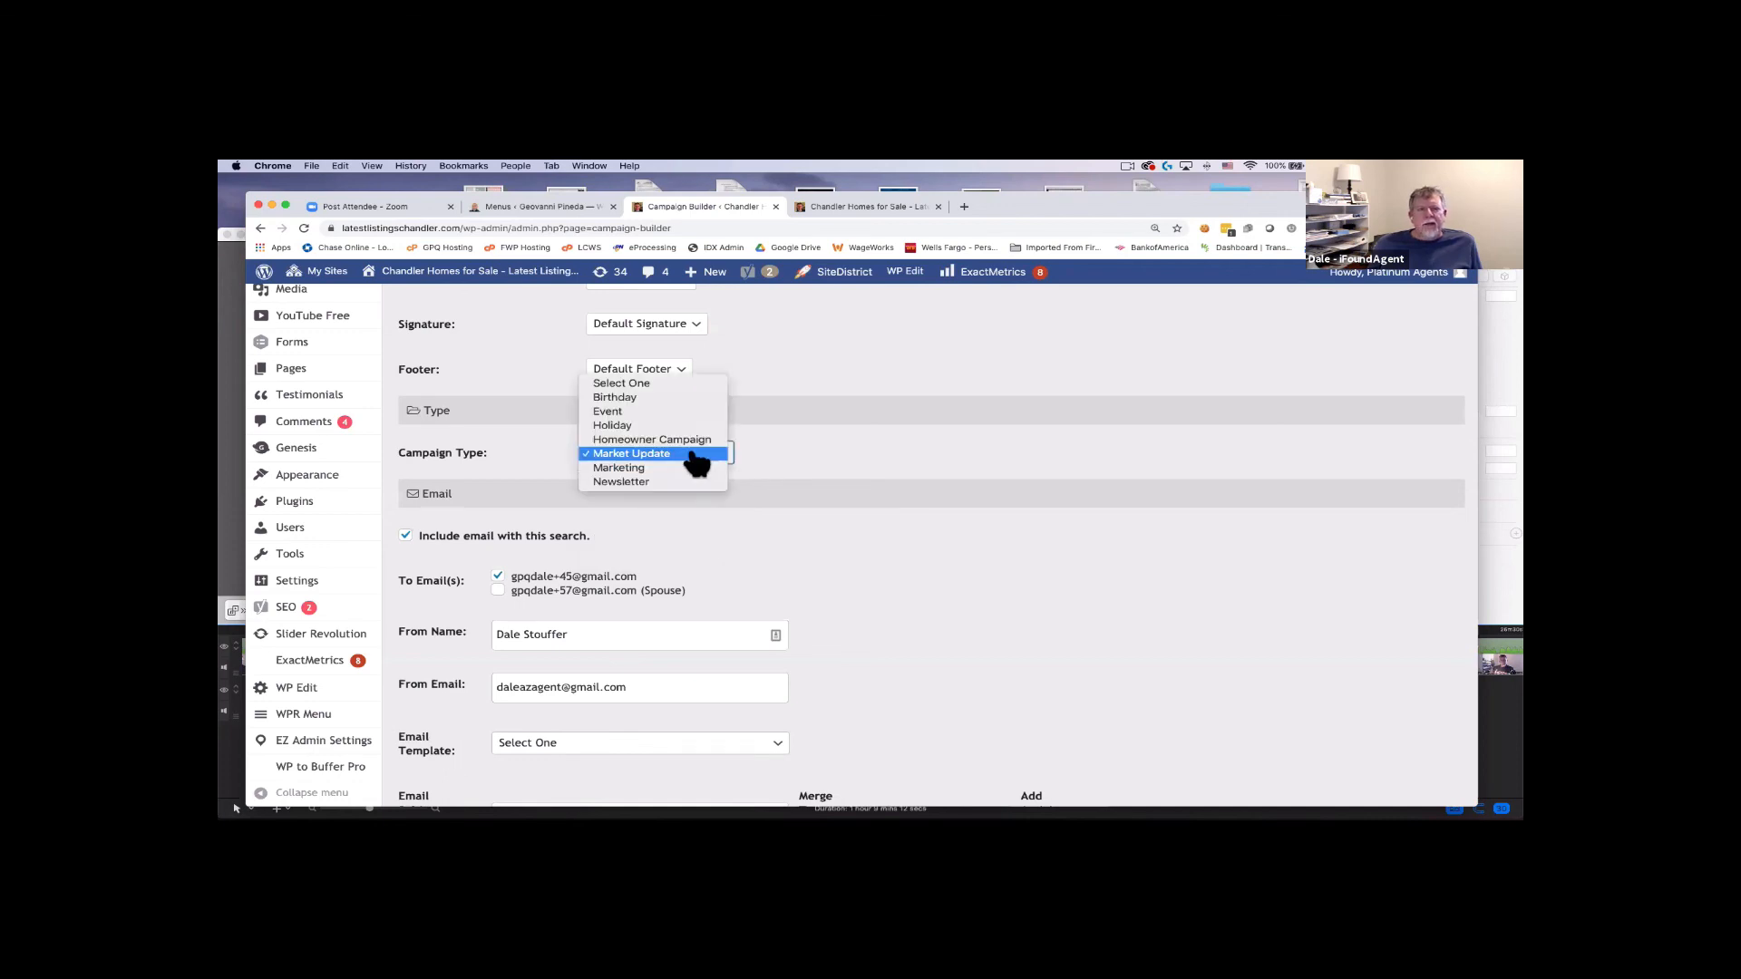
click(690, 462)
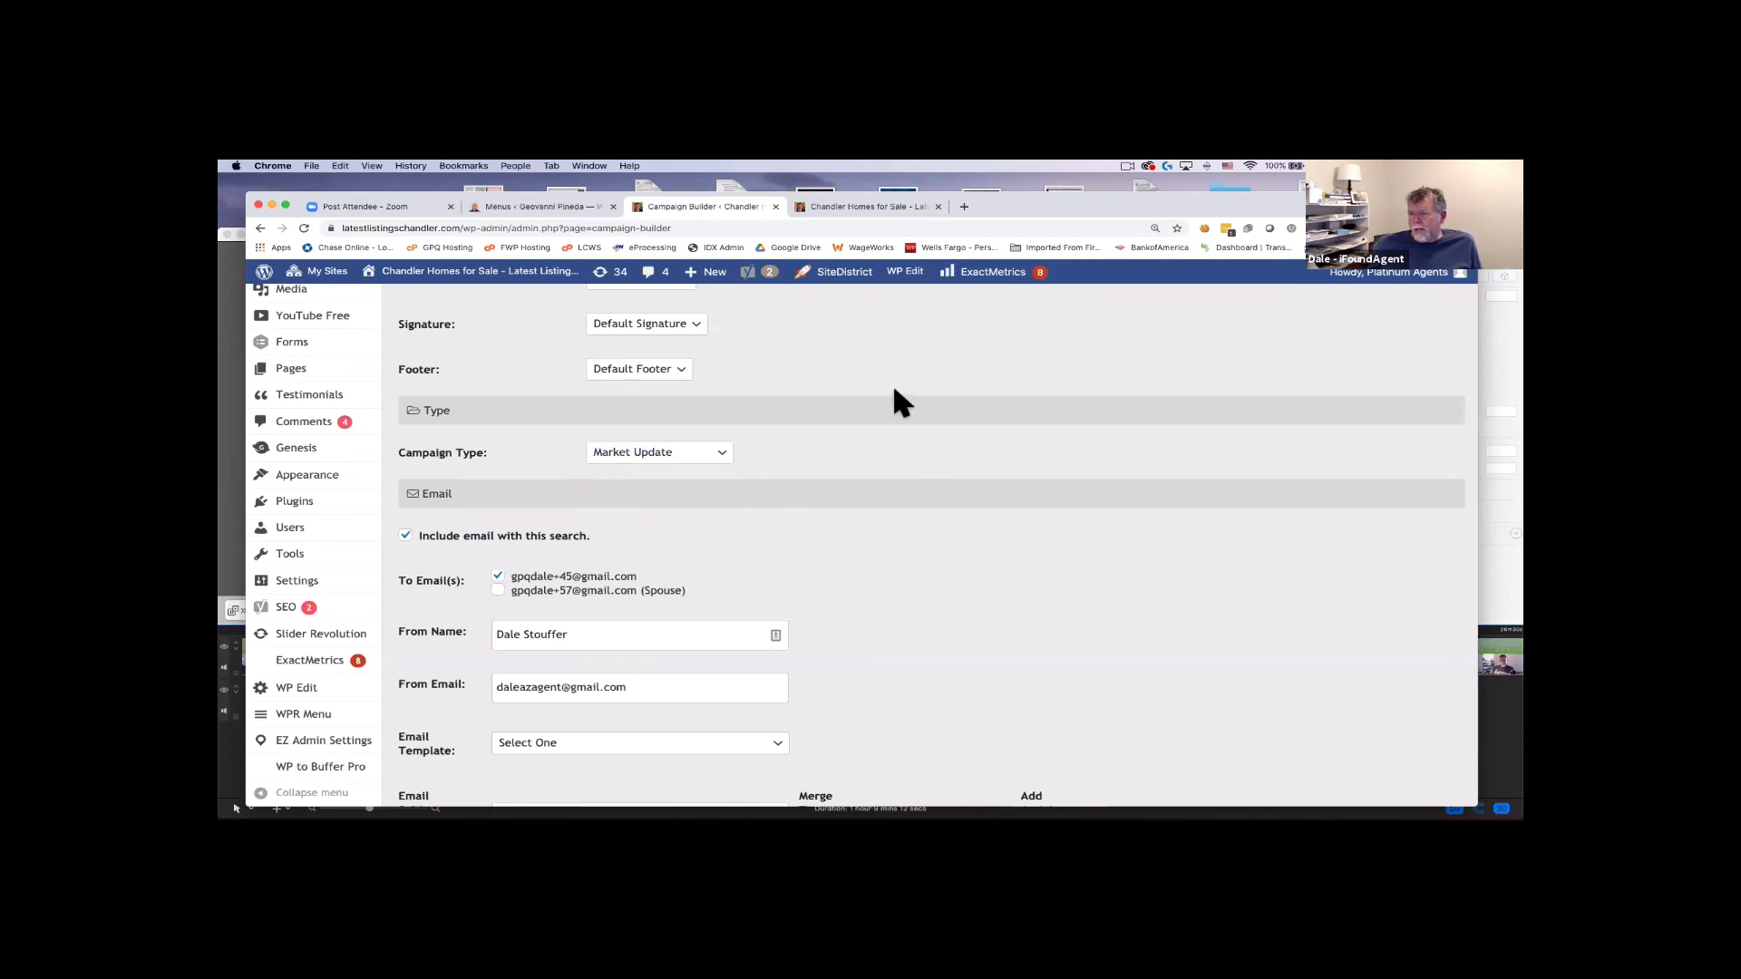
scroll(911, 430, down, 3)
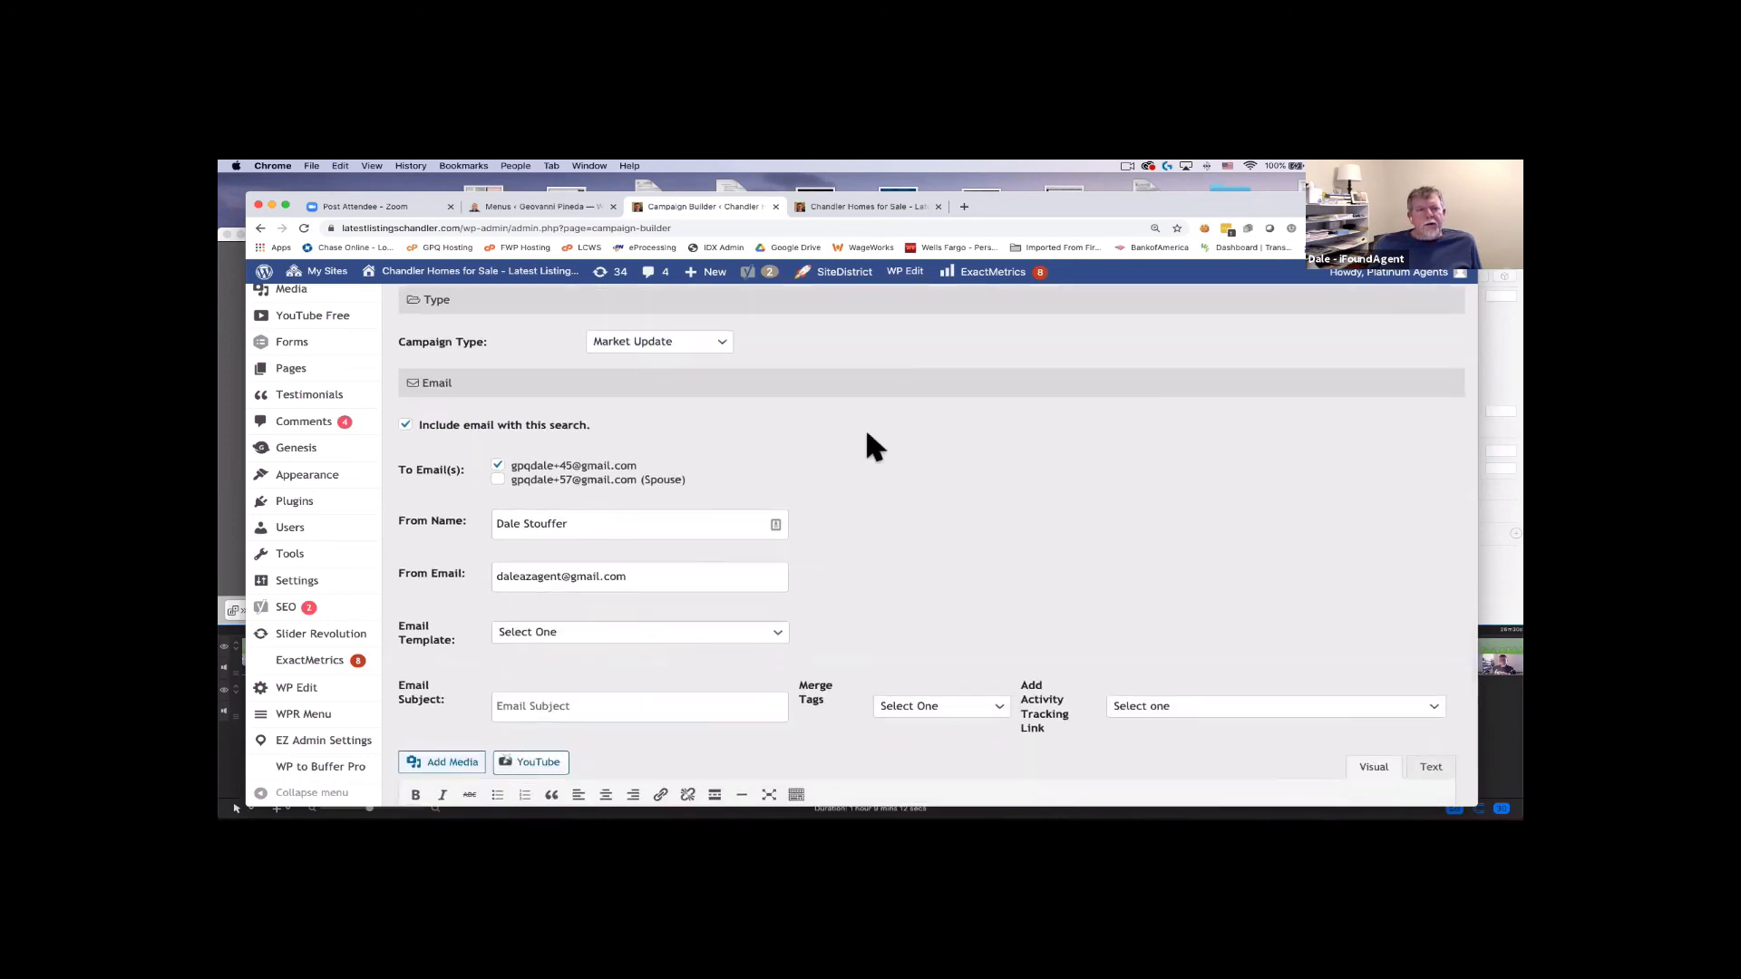
scroll(454, 437, up, 1)
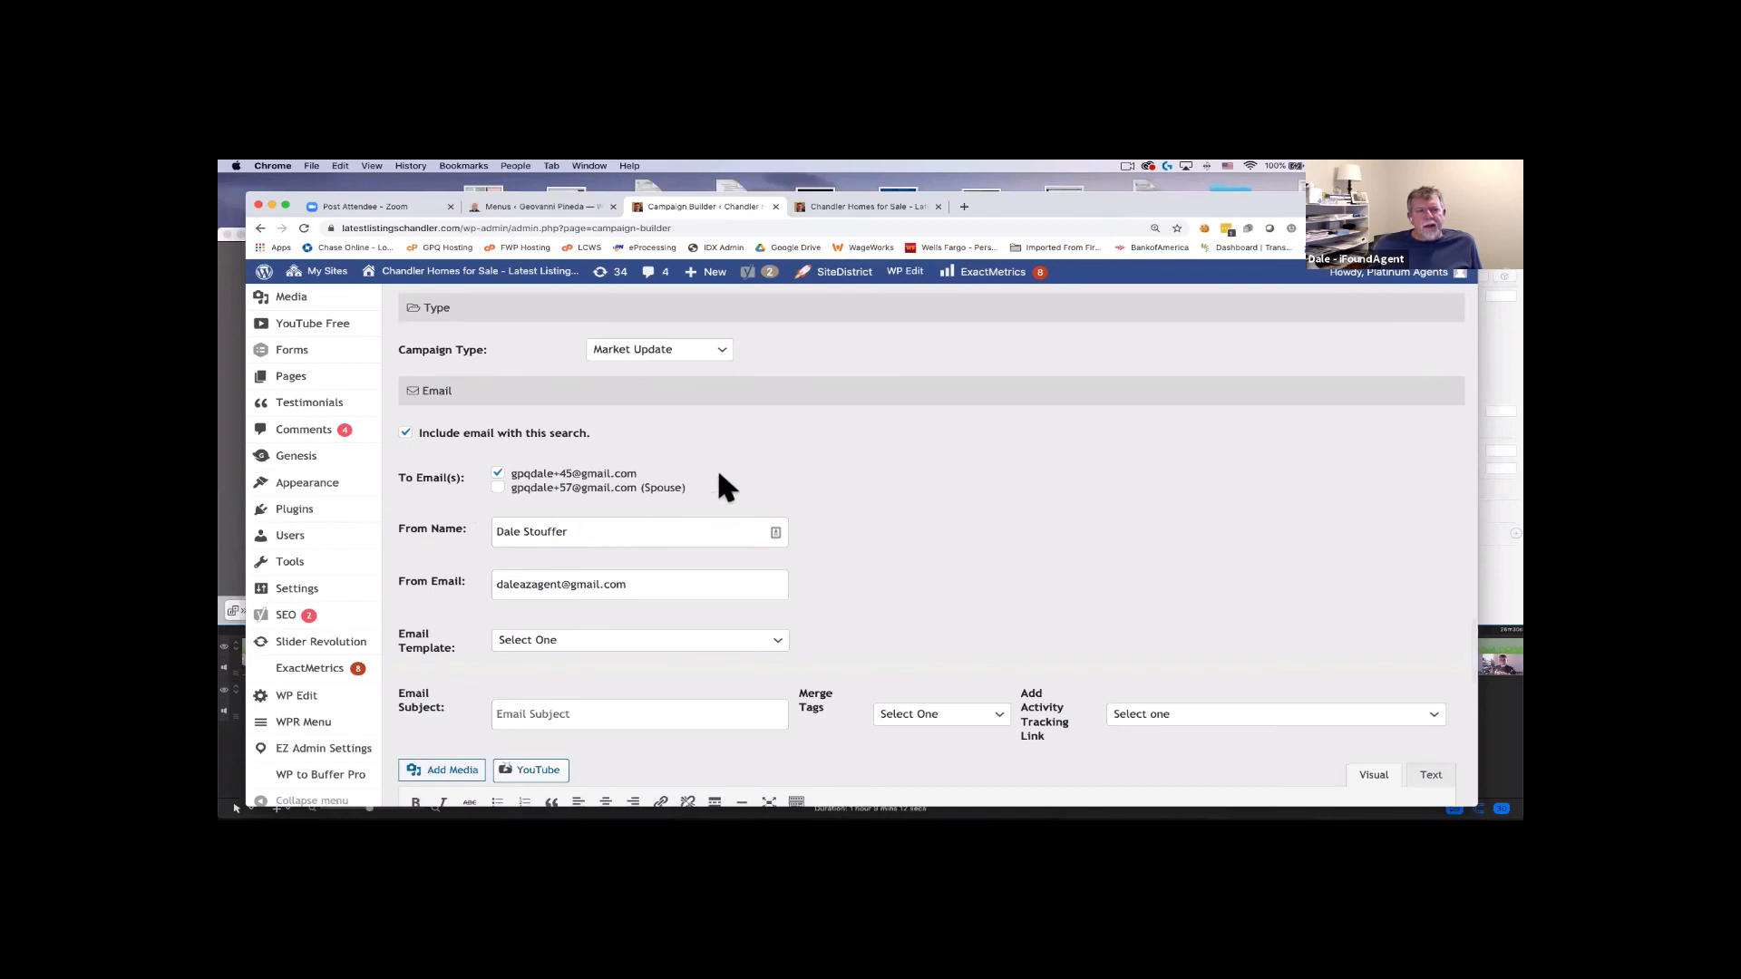
scroll(719, 473, up, 1)
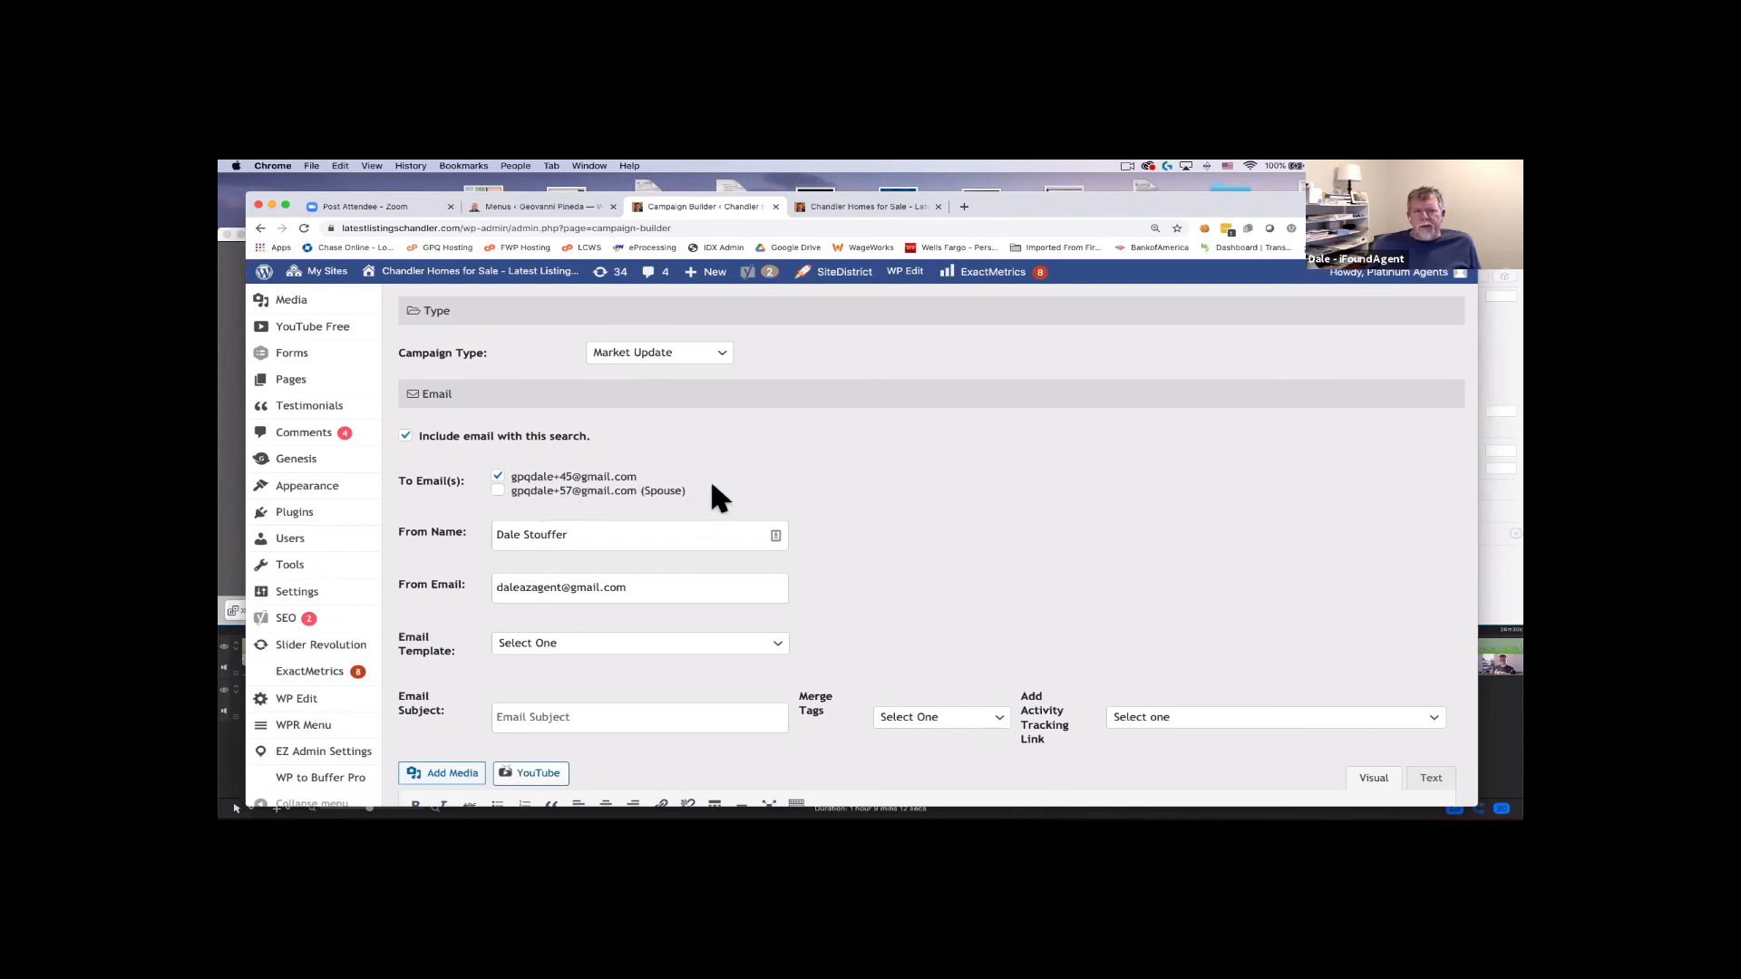
Add the spouse as a second recipient.
click(498, 491)
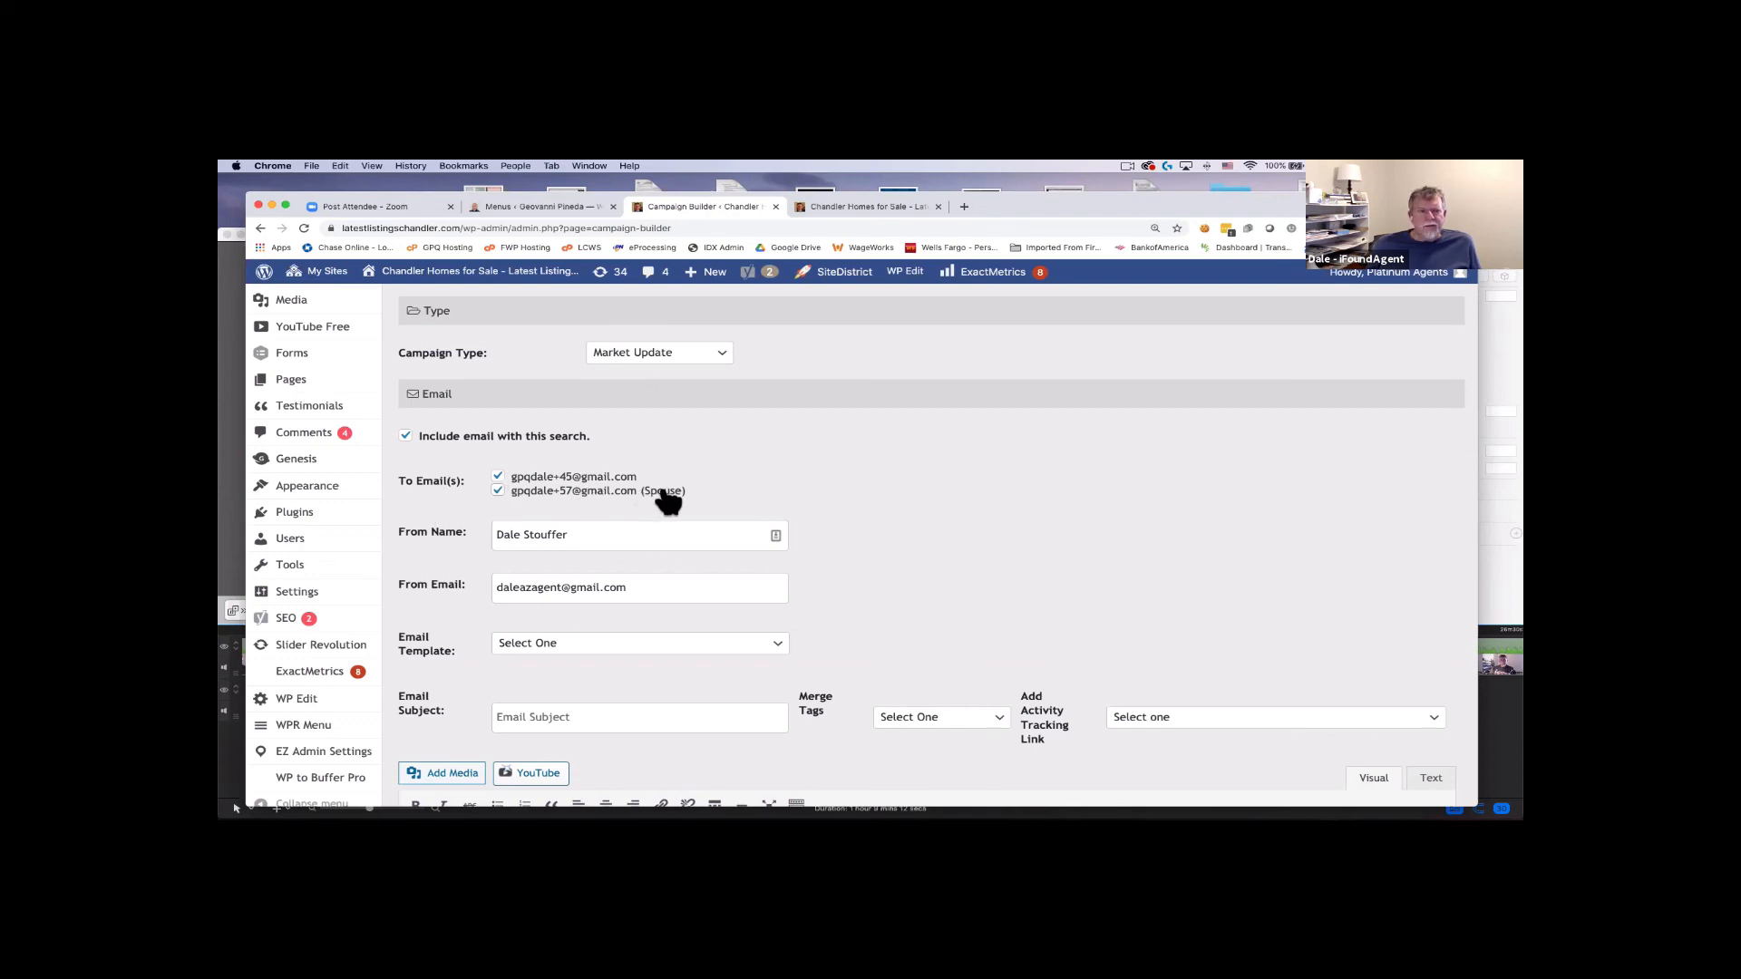
scroll(667, 499, down, 3)
scroll(661, 489, up, 1)
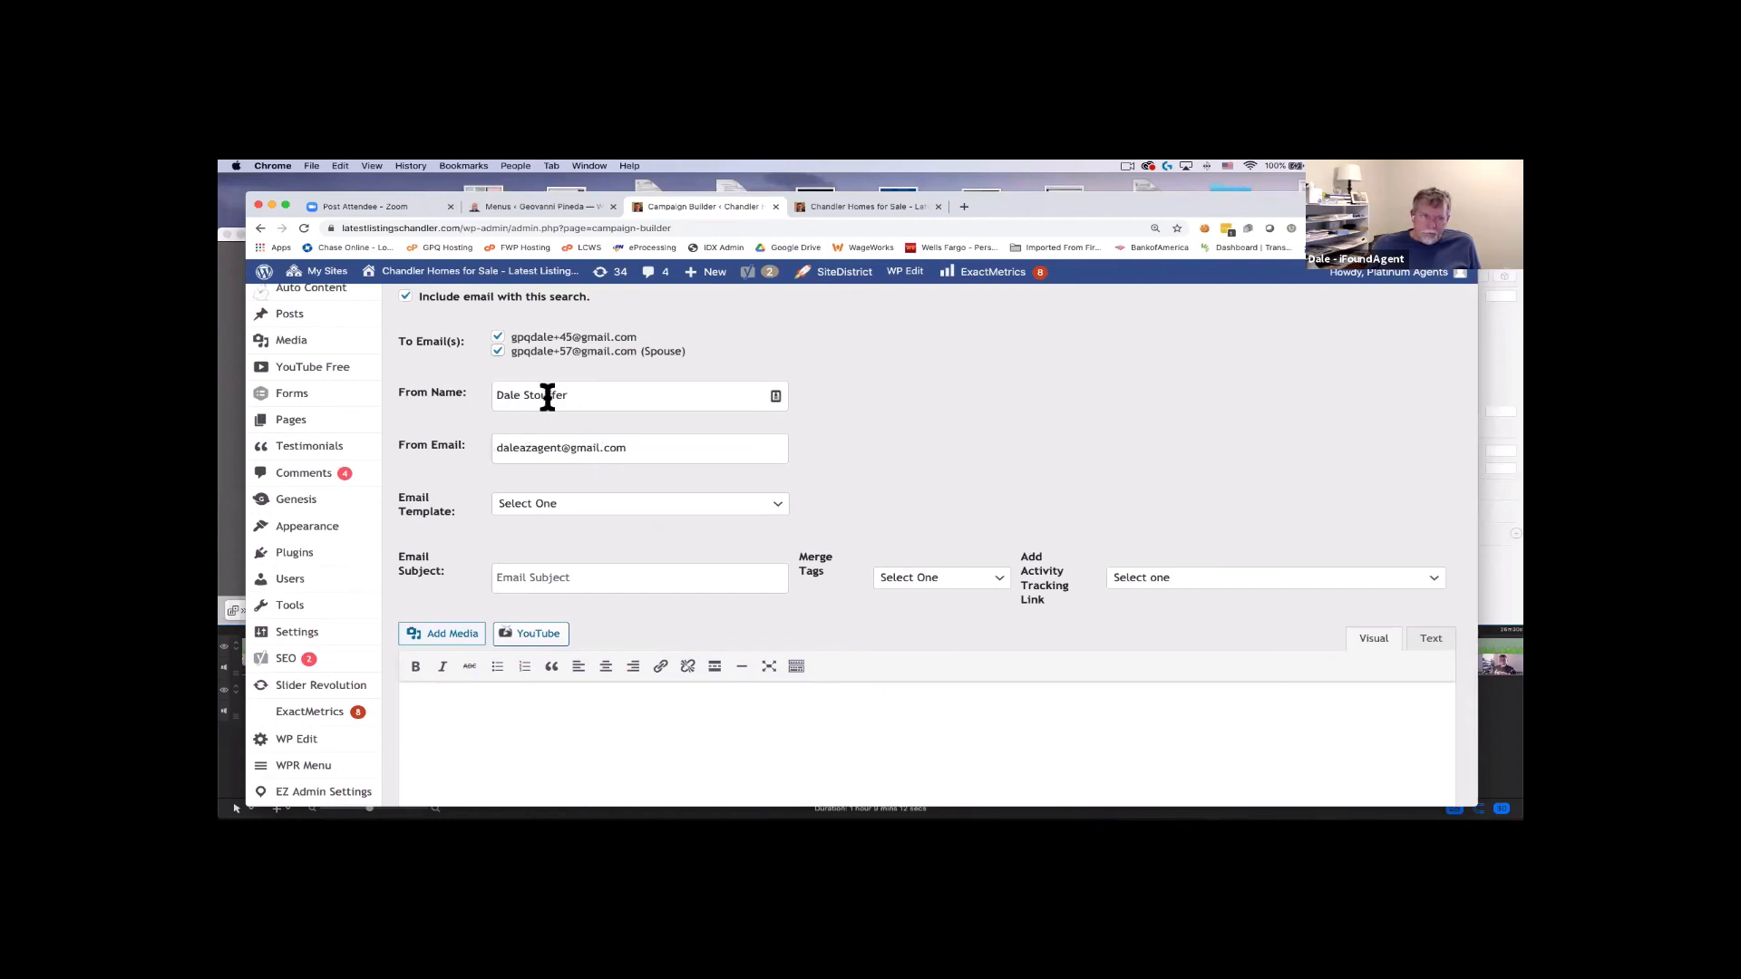
Select the 'Market Update - Home Owner' email template.
click(612, 505)
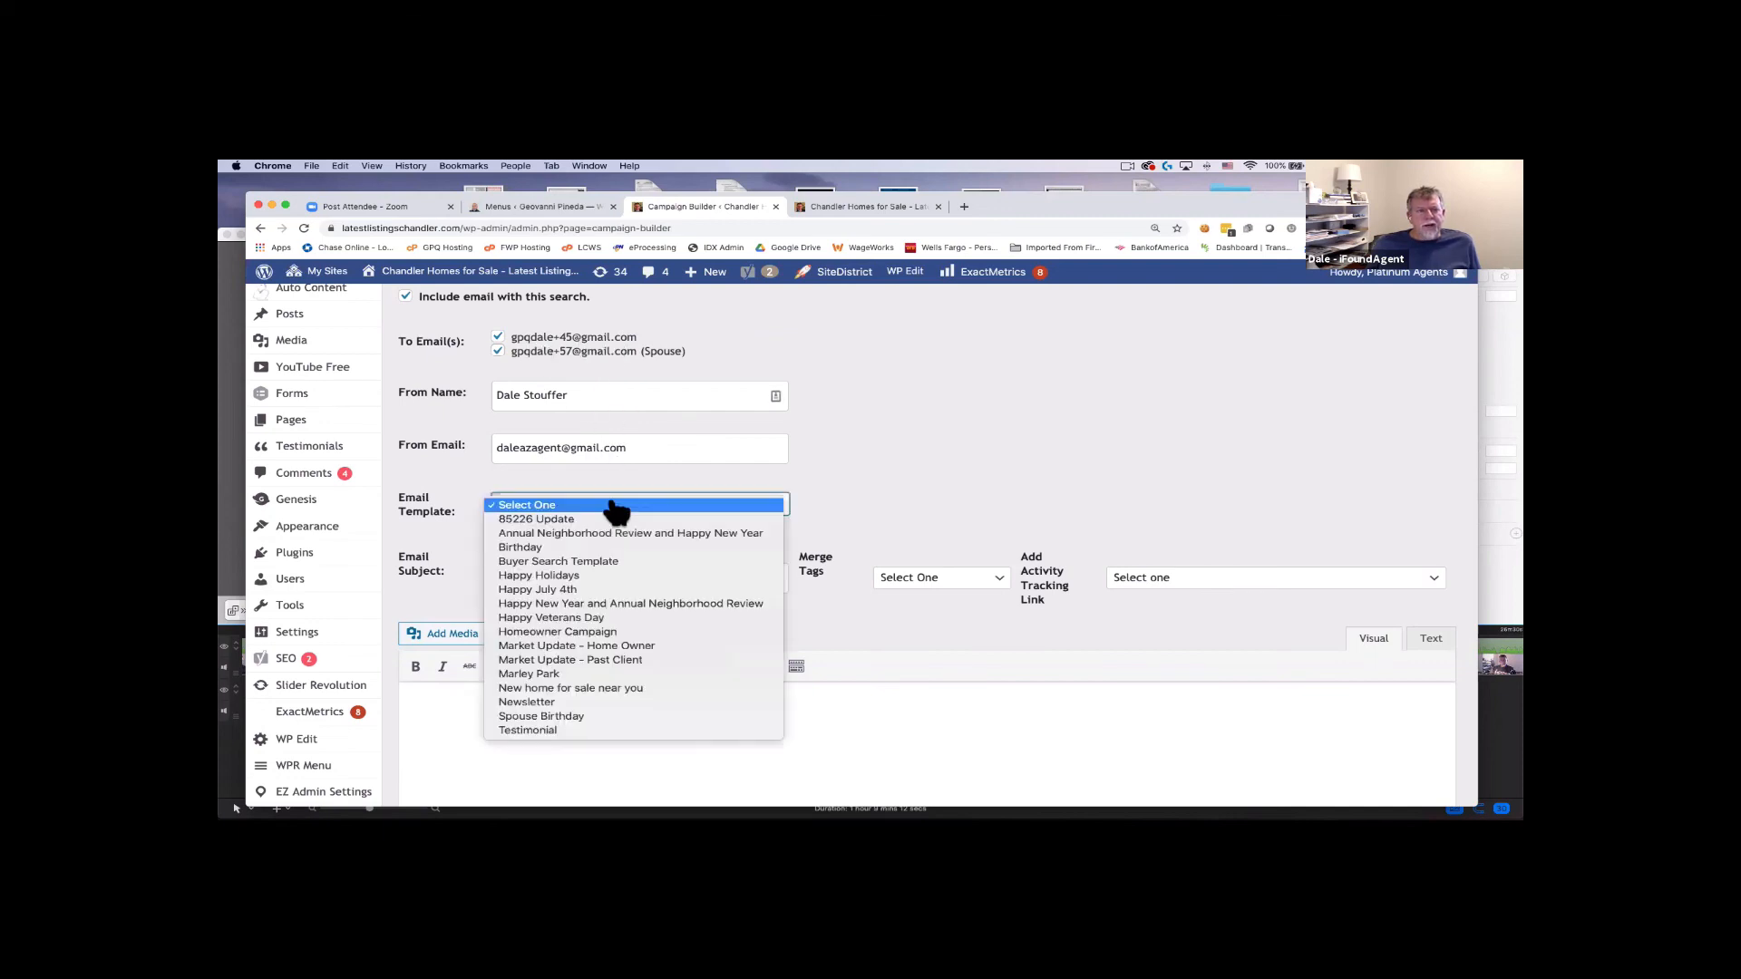
click(657, 648)
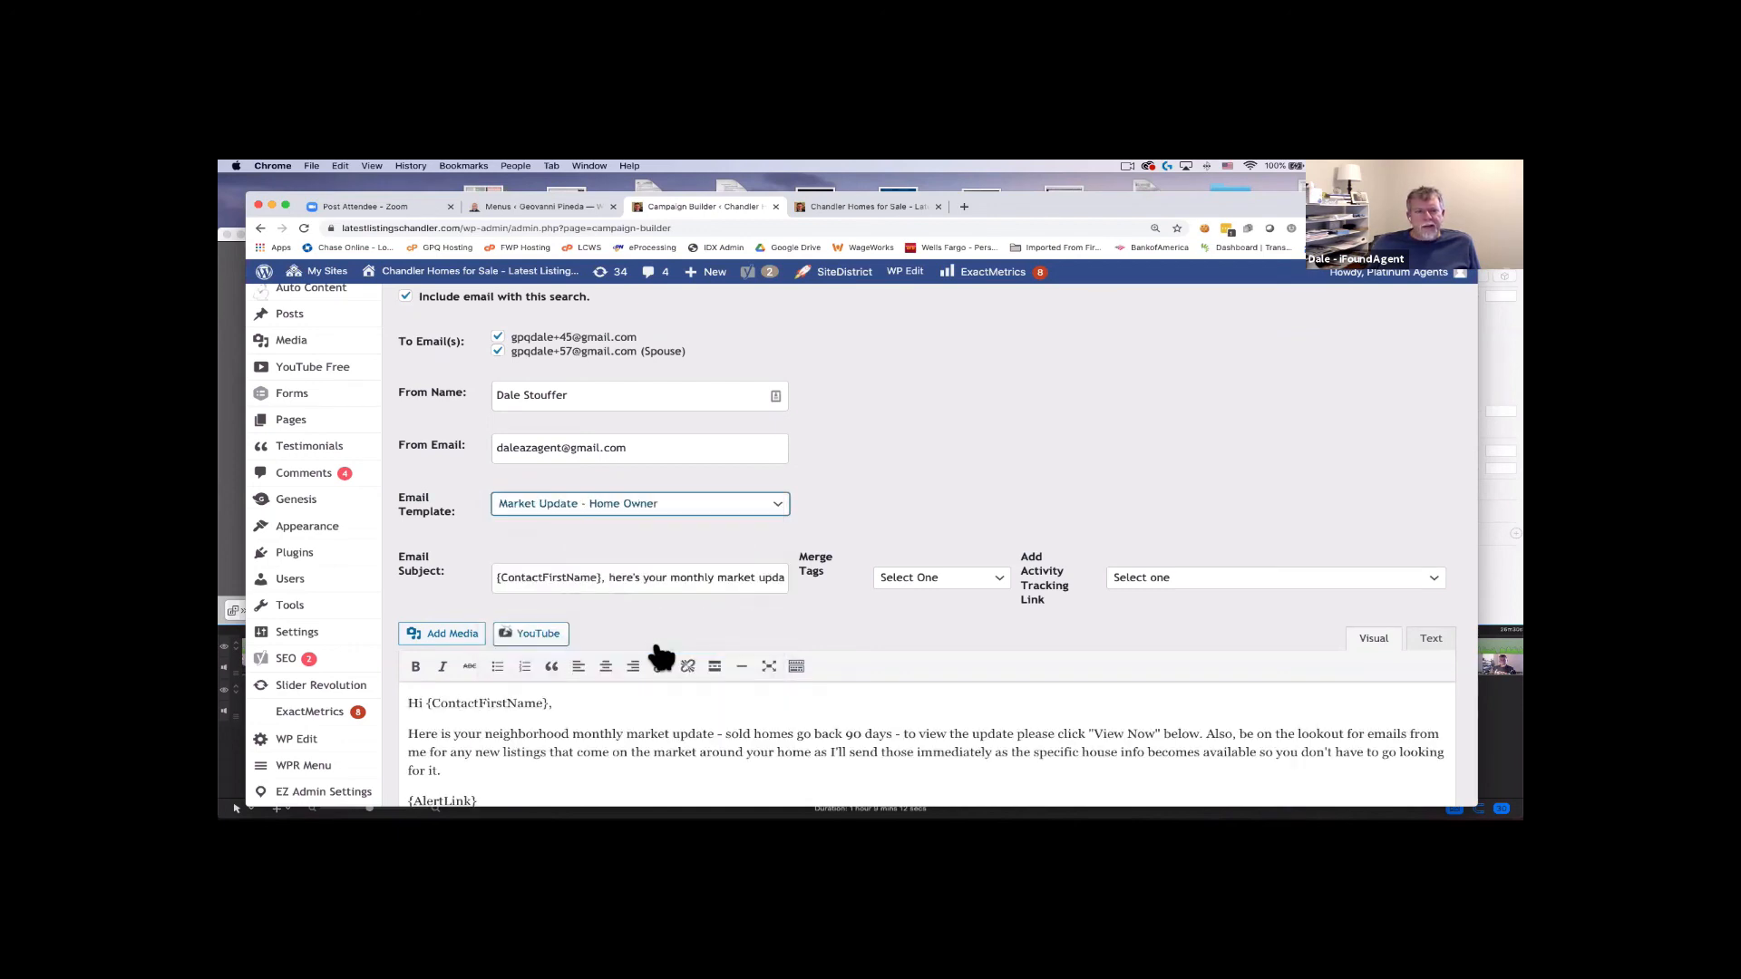
scroll(723, 610, down, 2)
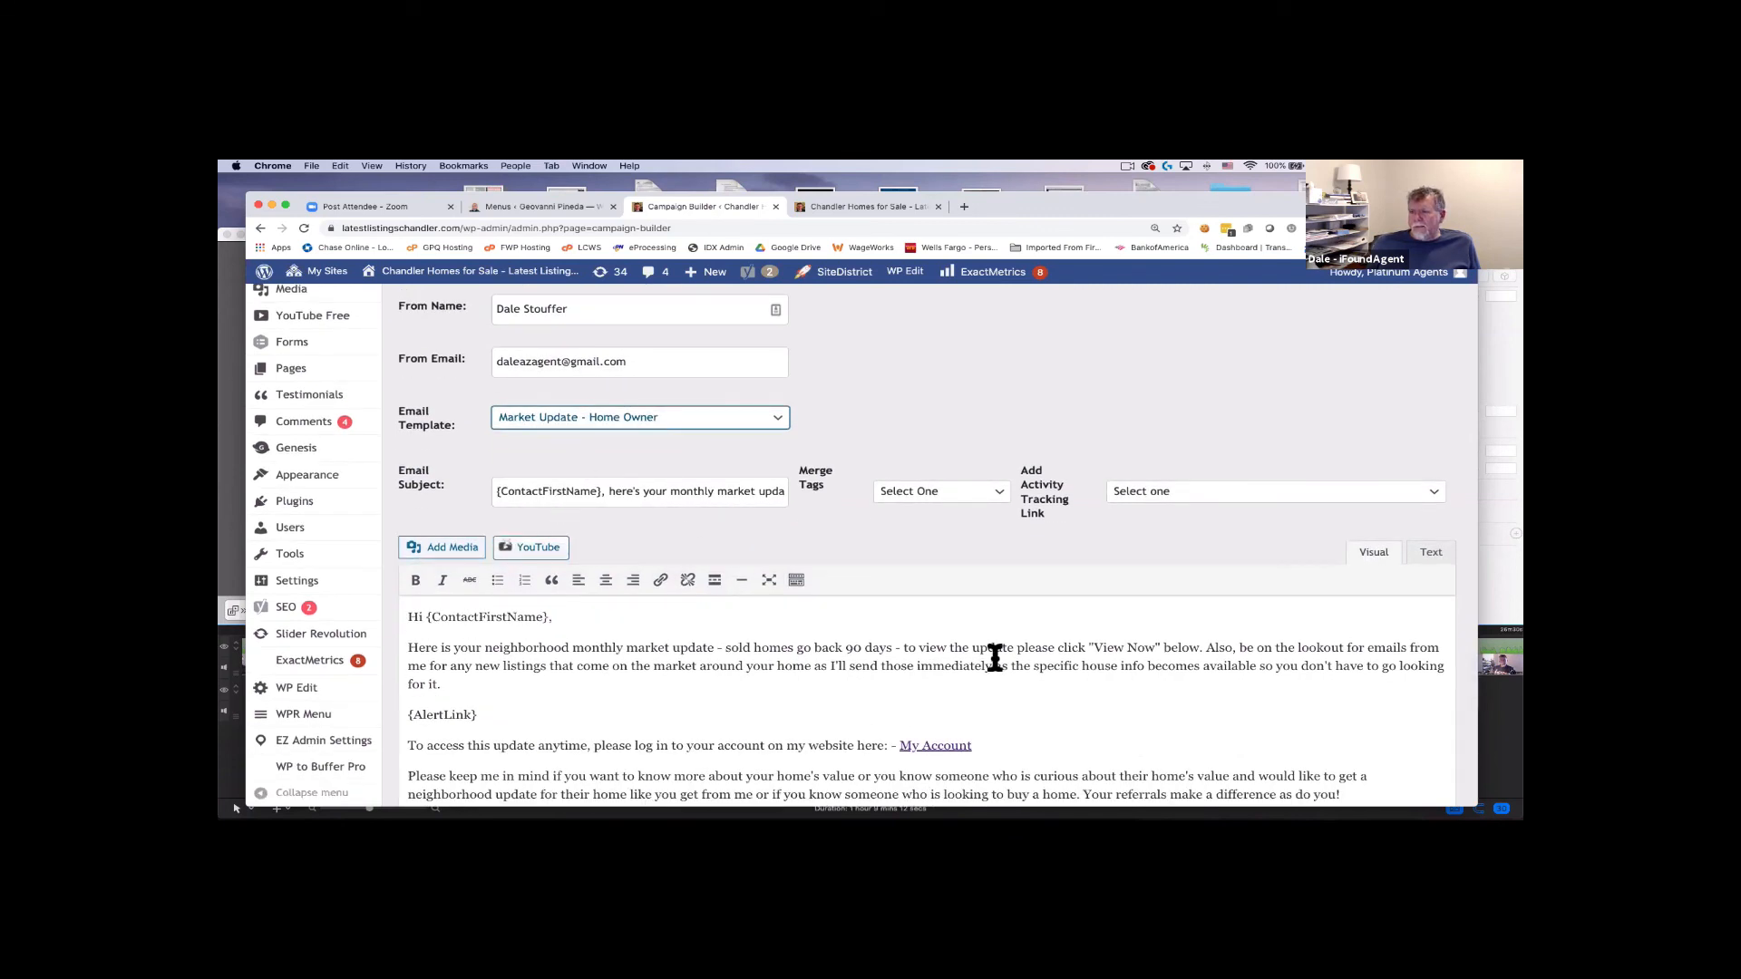
Insert 'Sierra Tempe - Vera Ln - ' after "here's your" in the email subject and review it.
click(669, 490)
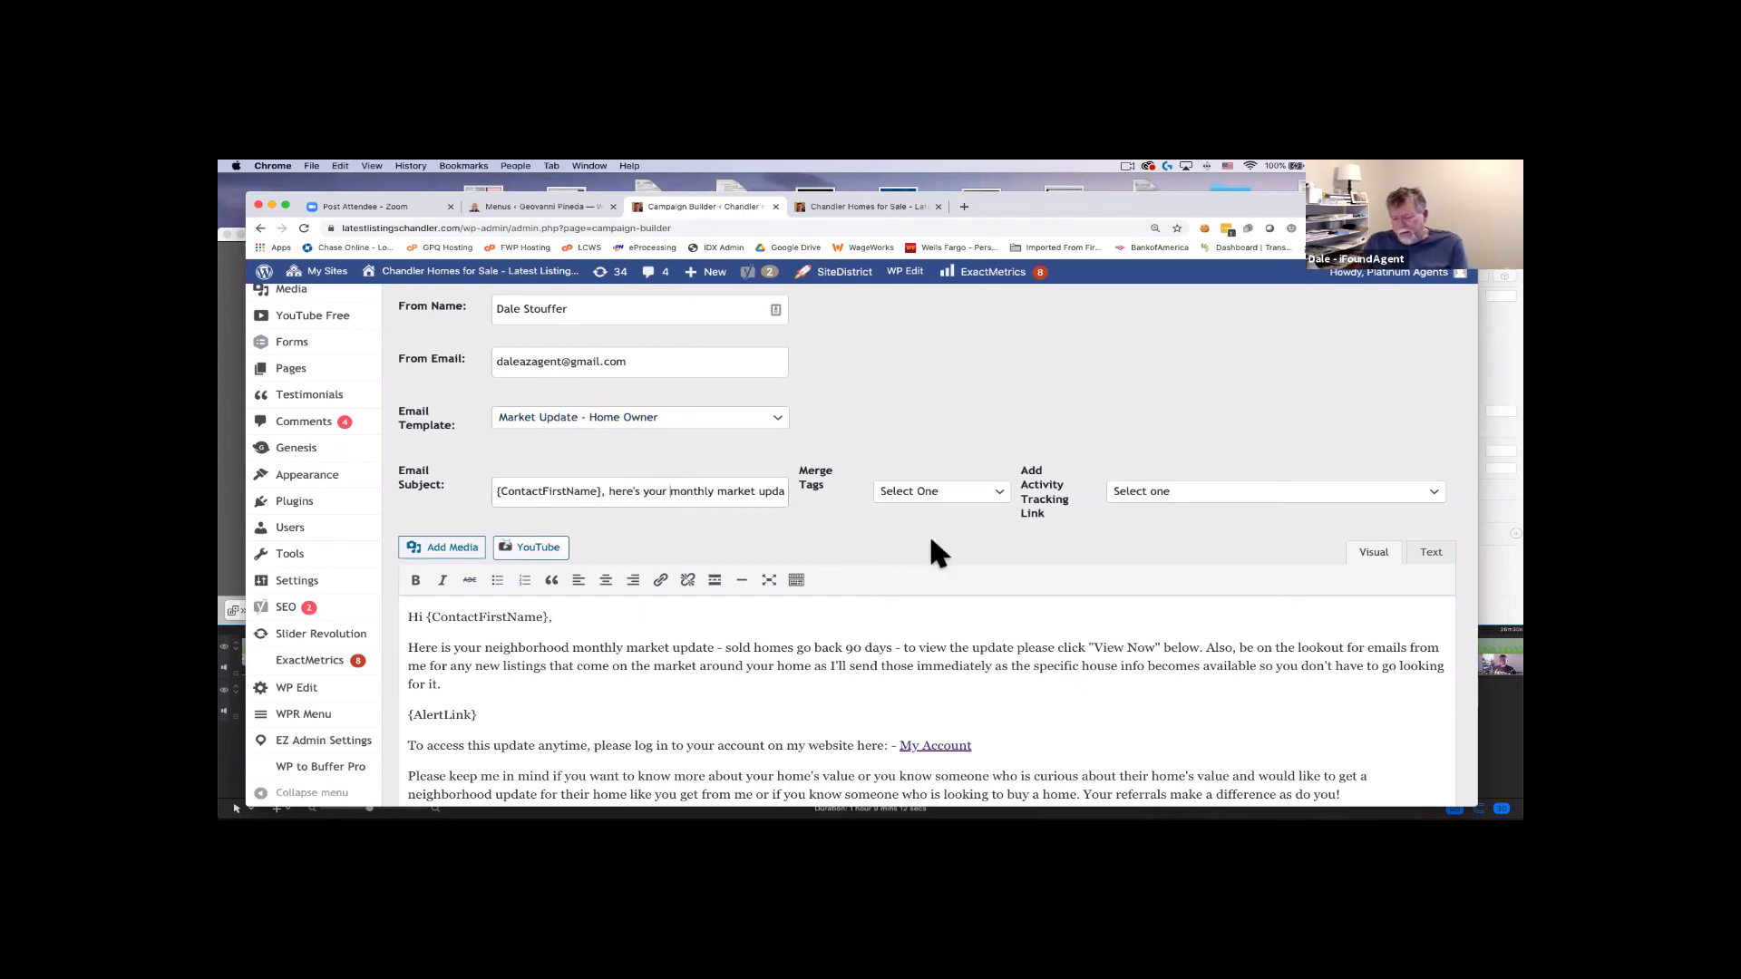
text(Sier)
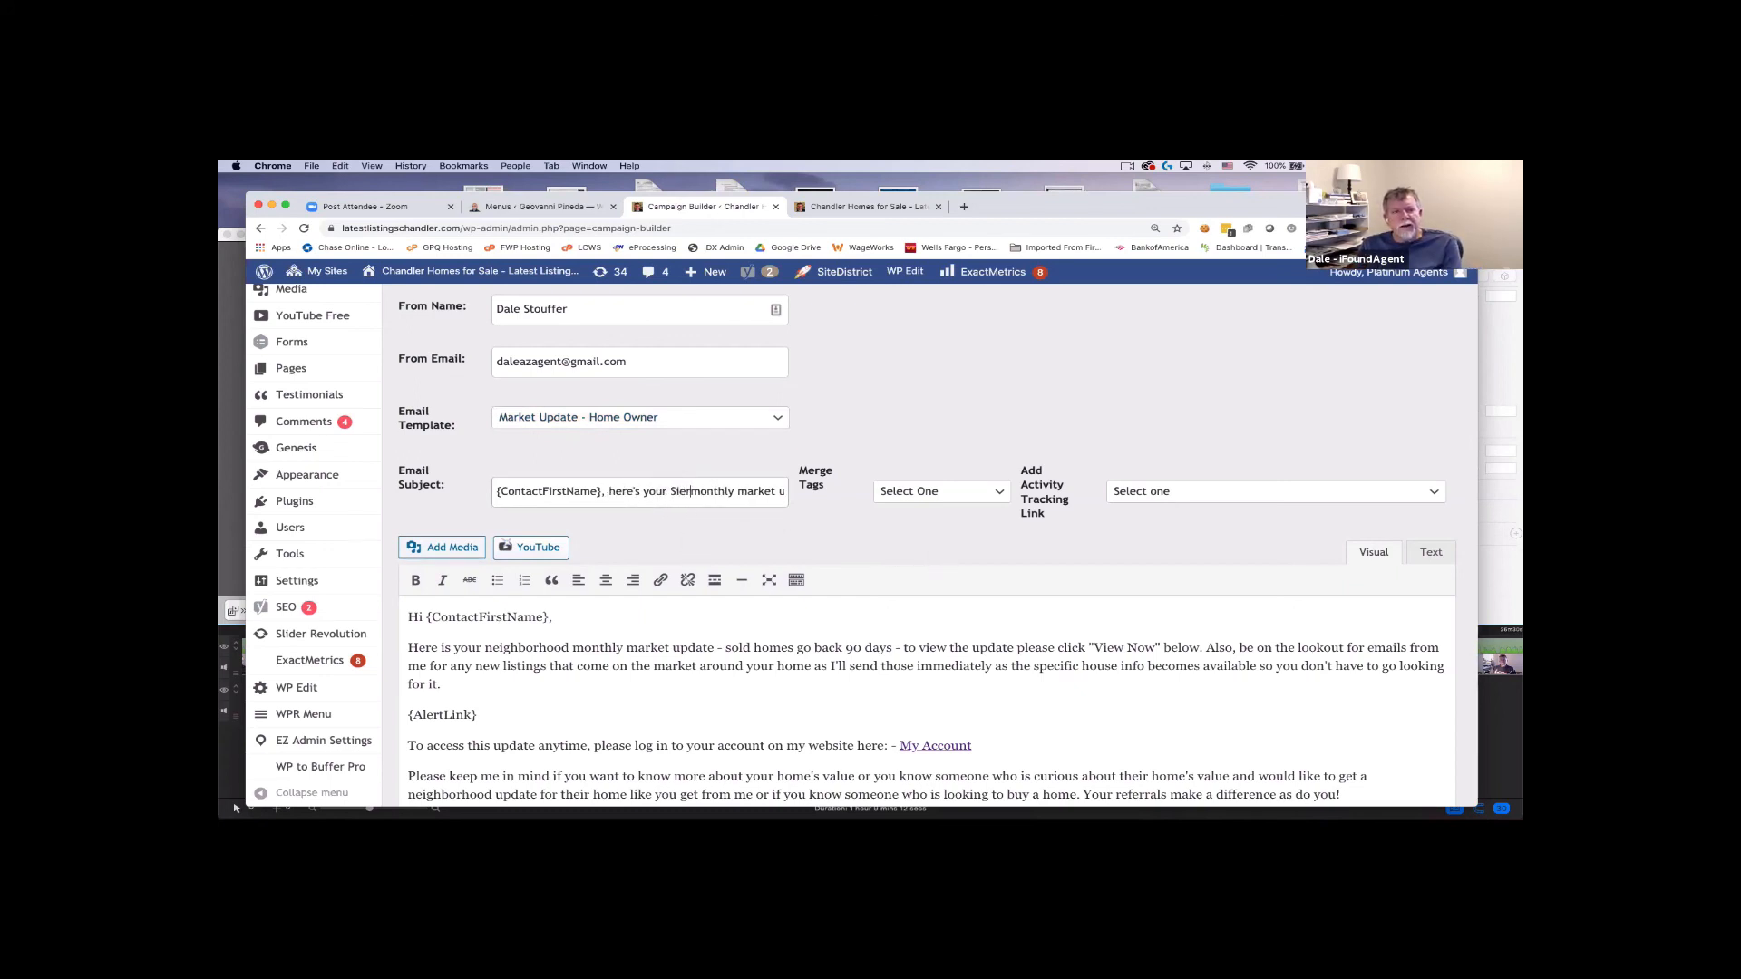
text(ra Tempe -)
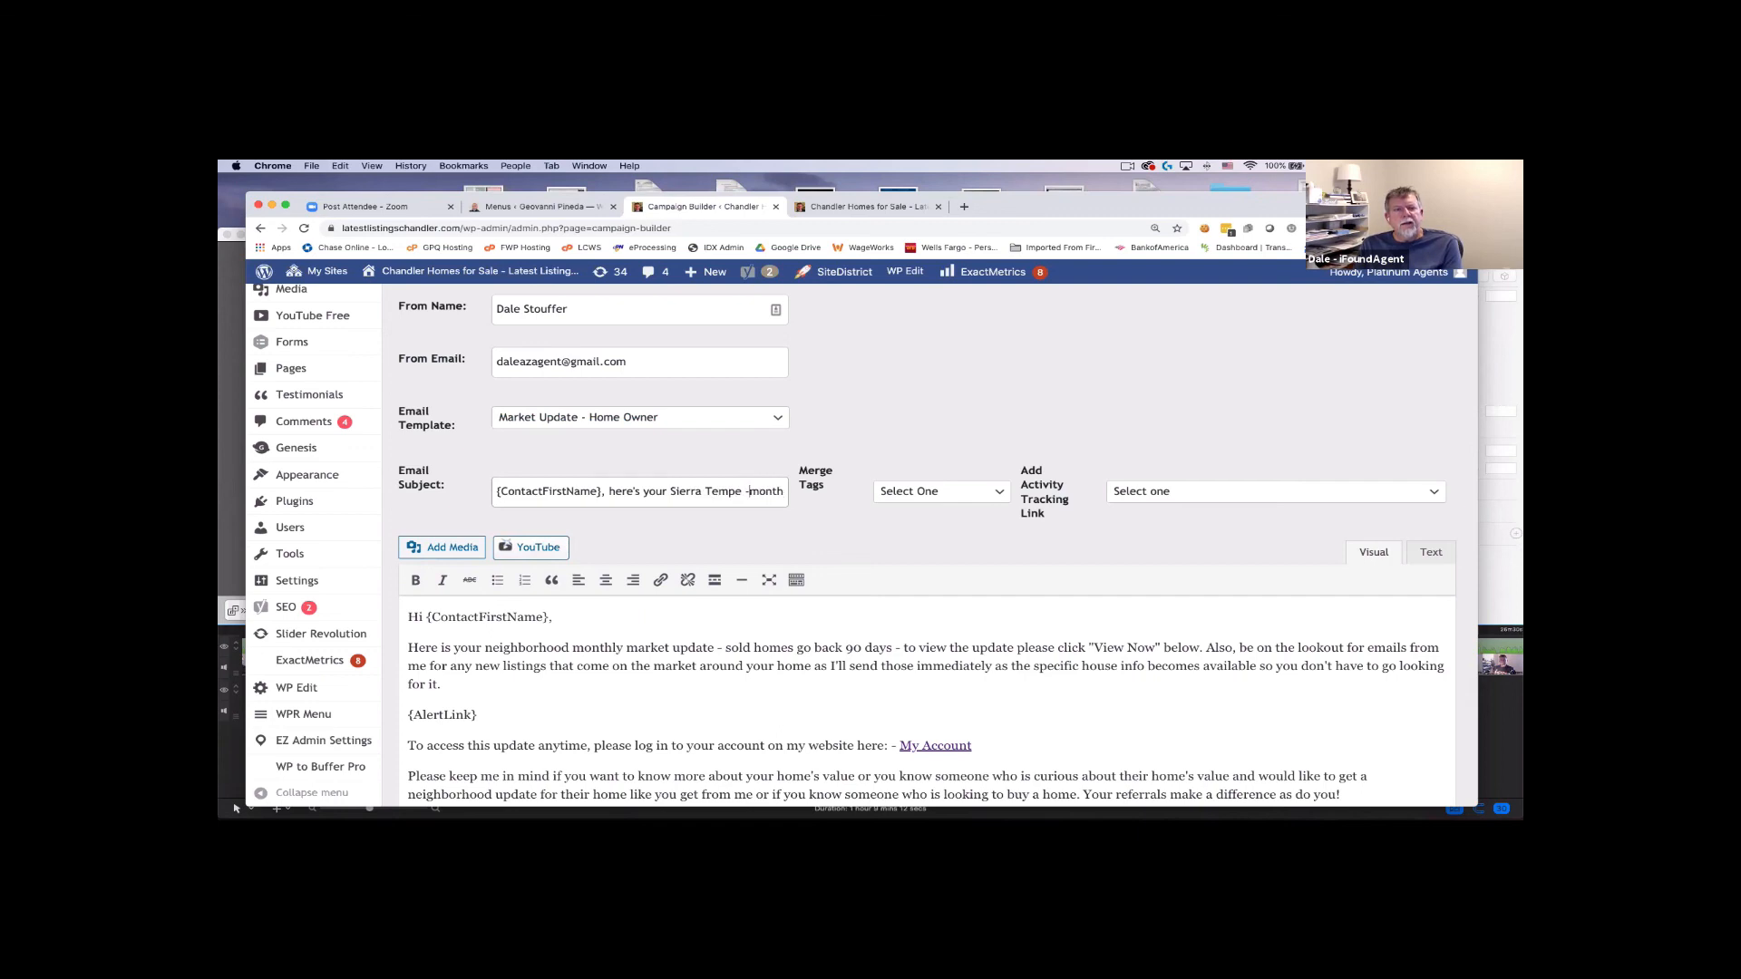
text( Vera Ln -)
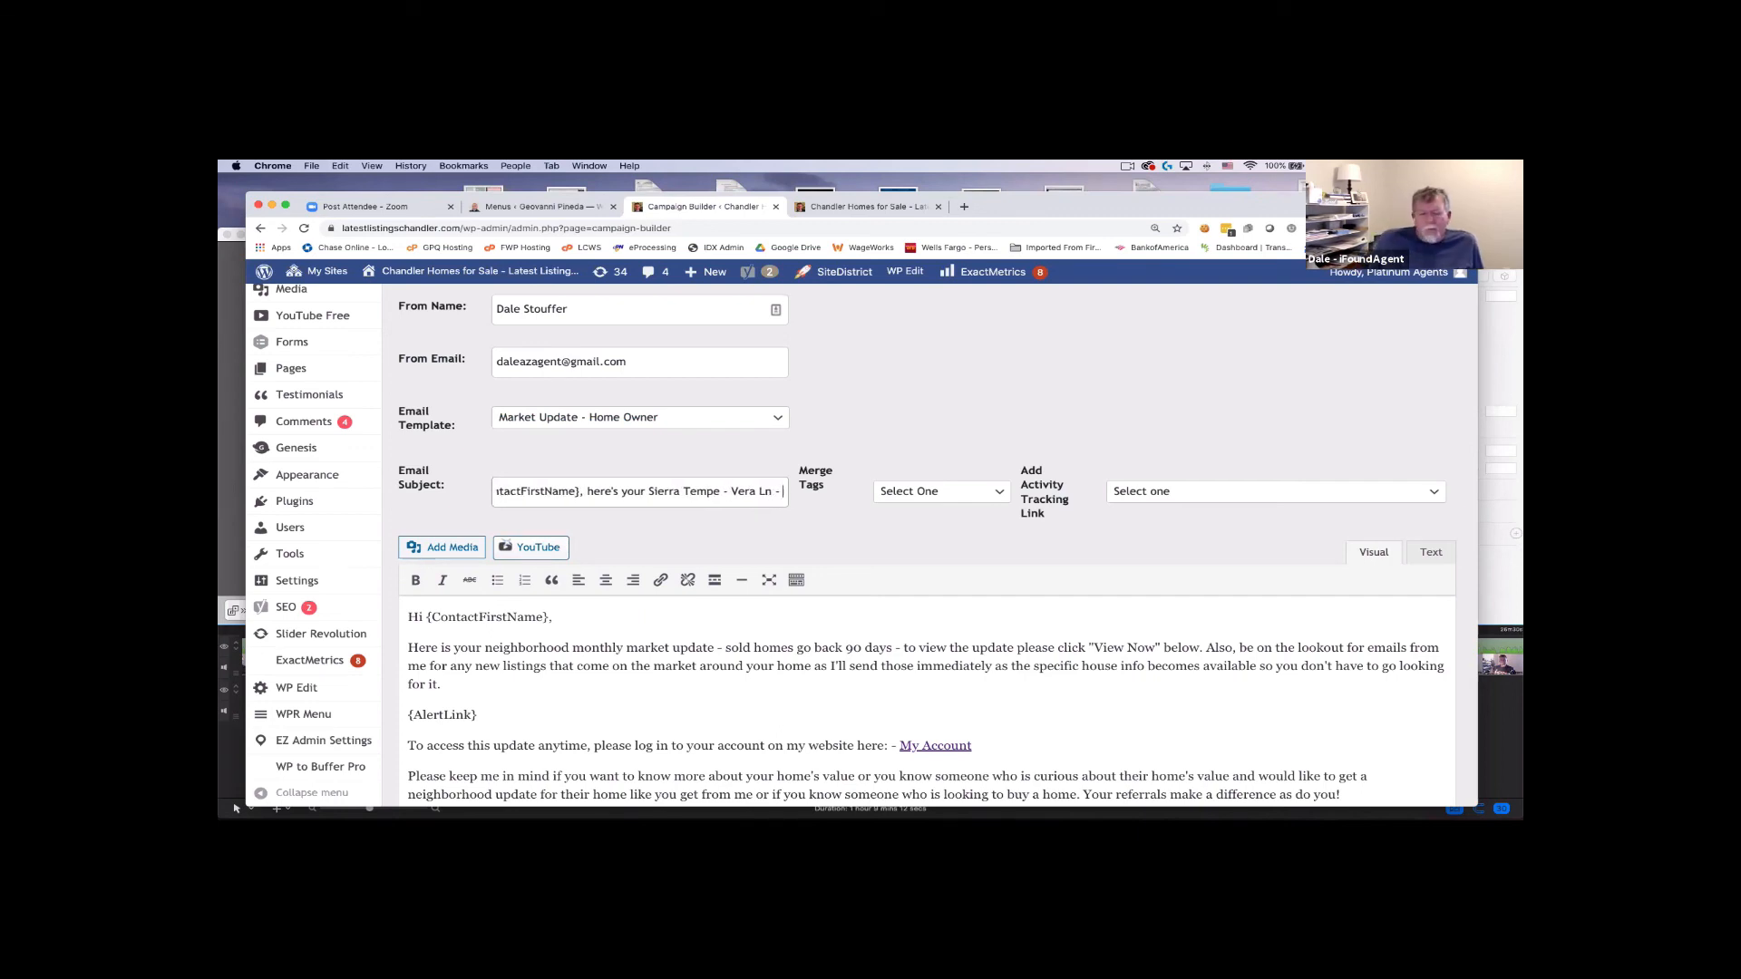
click(630, 491)
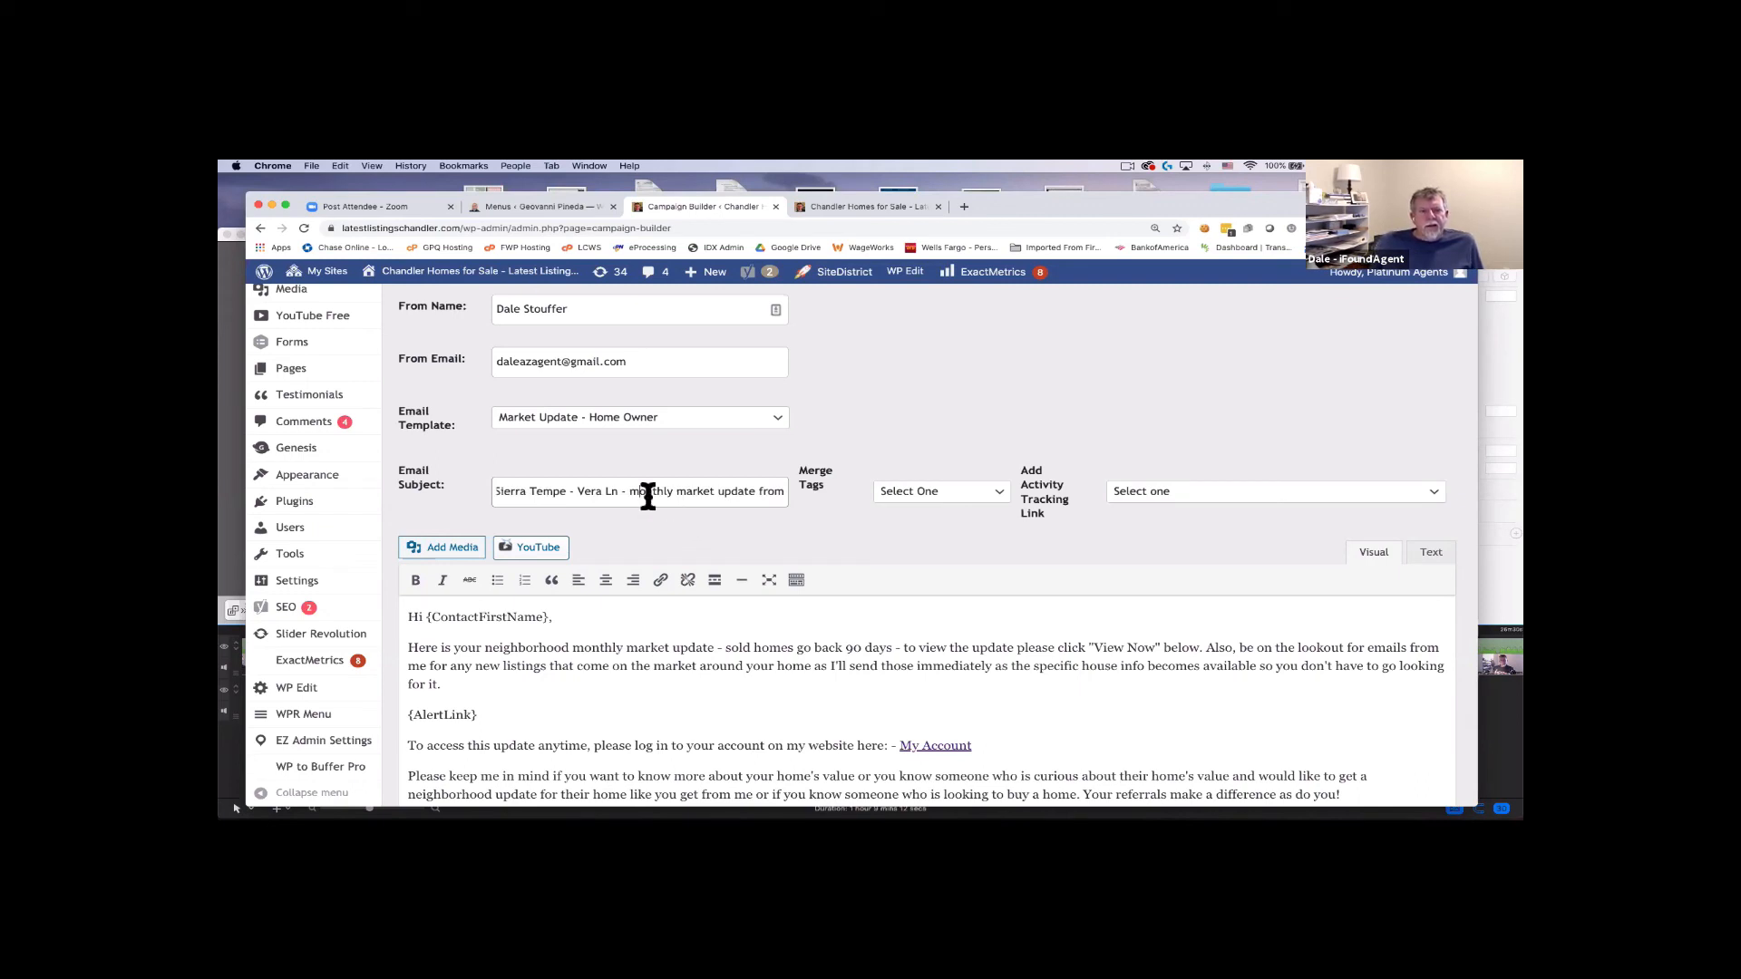
scroll(614, 494, left, 5)
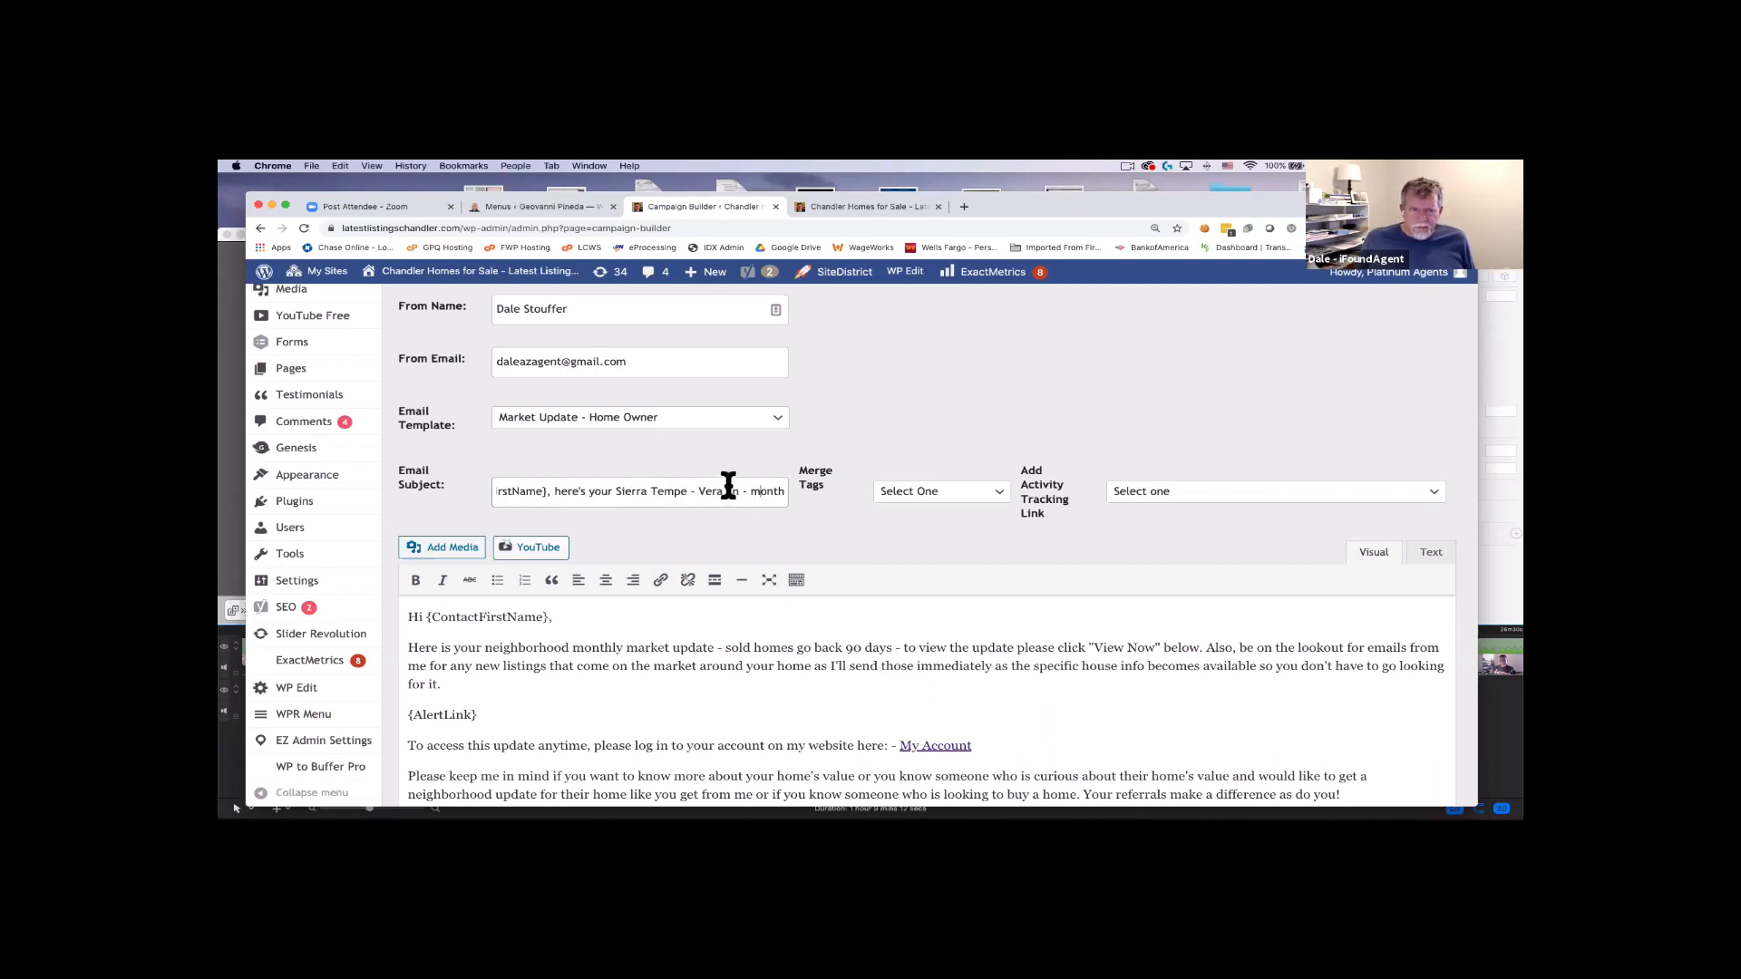
scroll(726, 490, right, 5)
drag(687, 490, 784, 490)
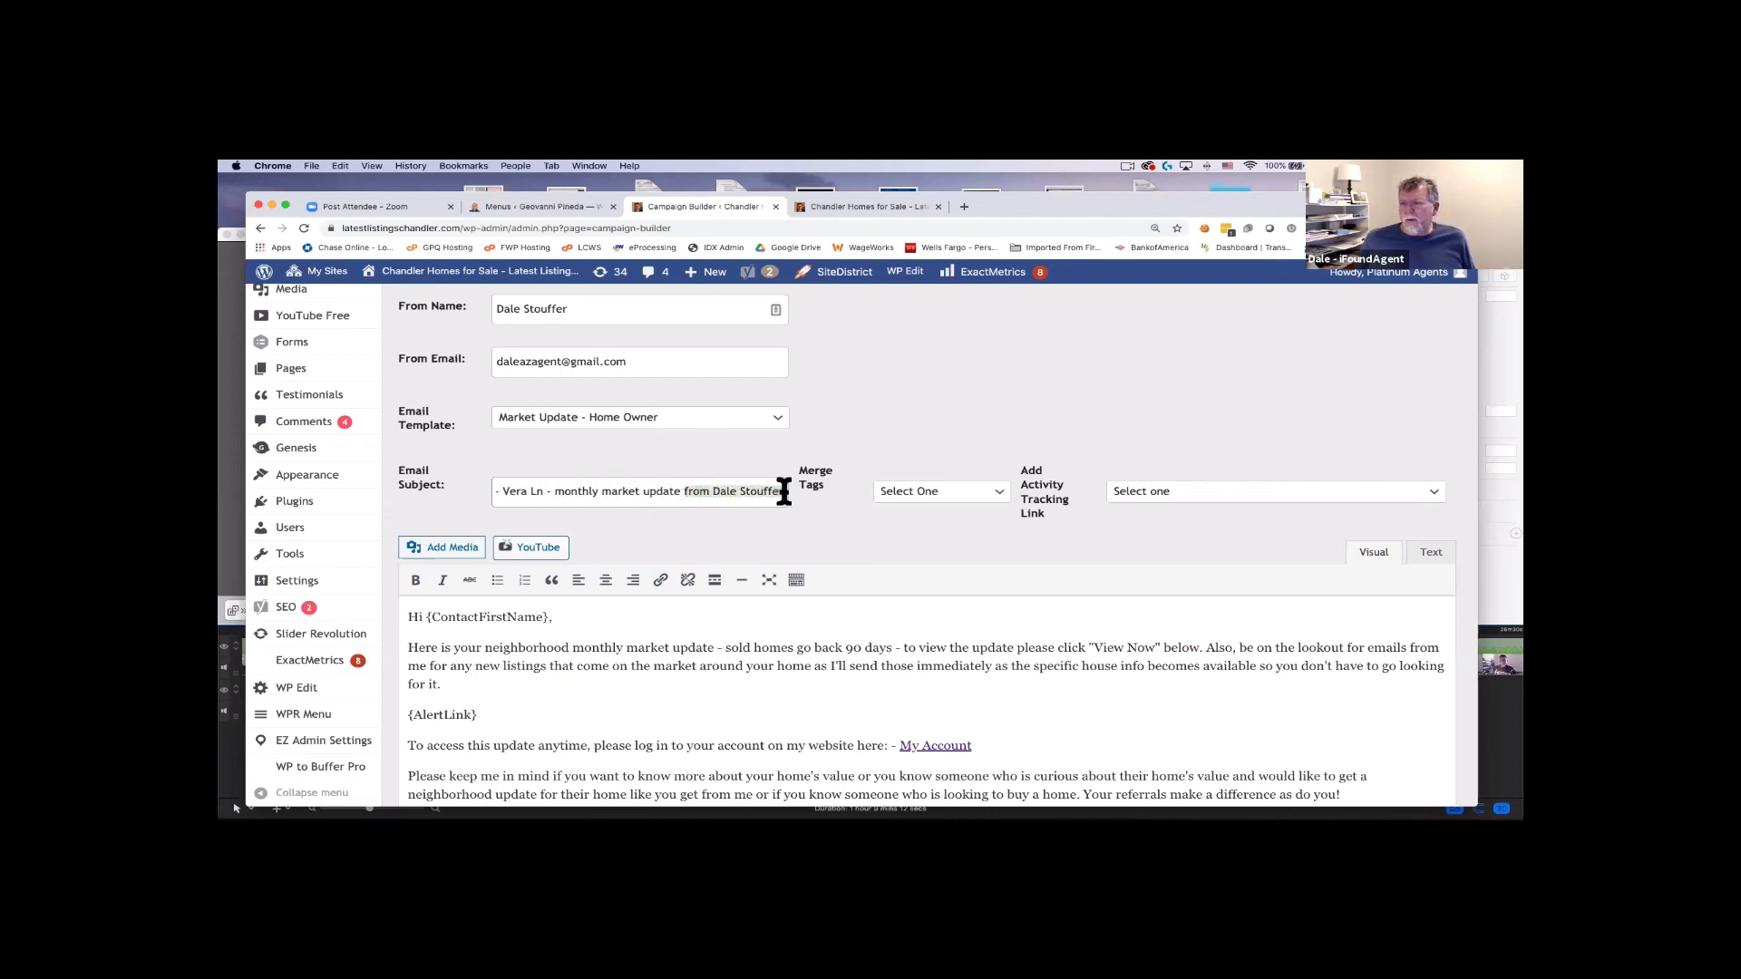
scroll(740, 491, left, 3)
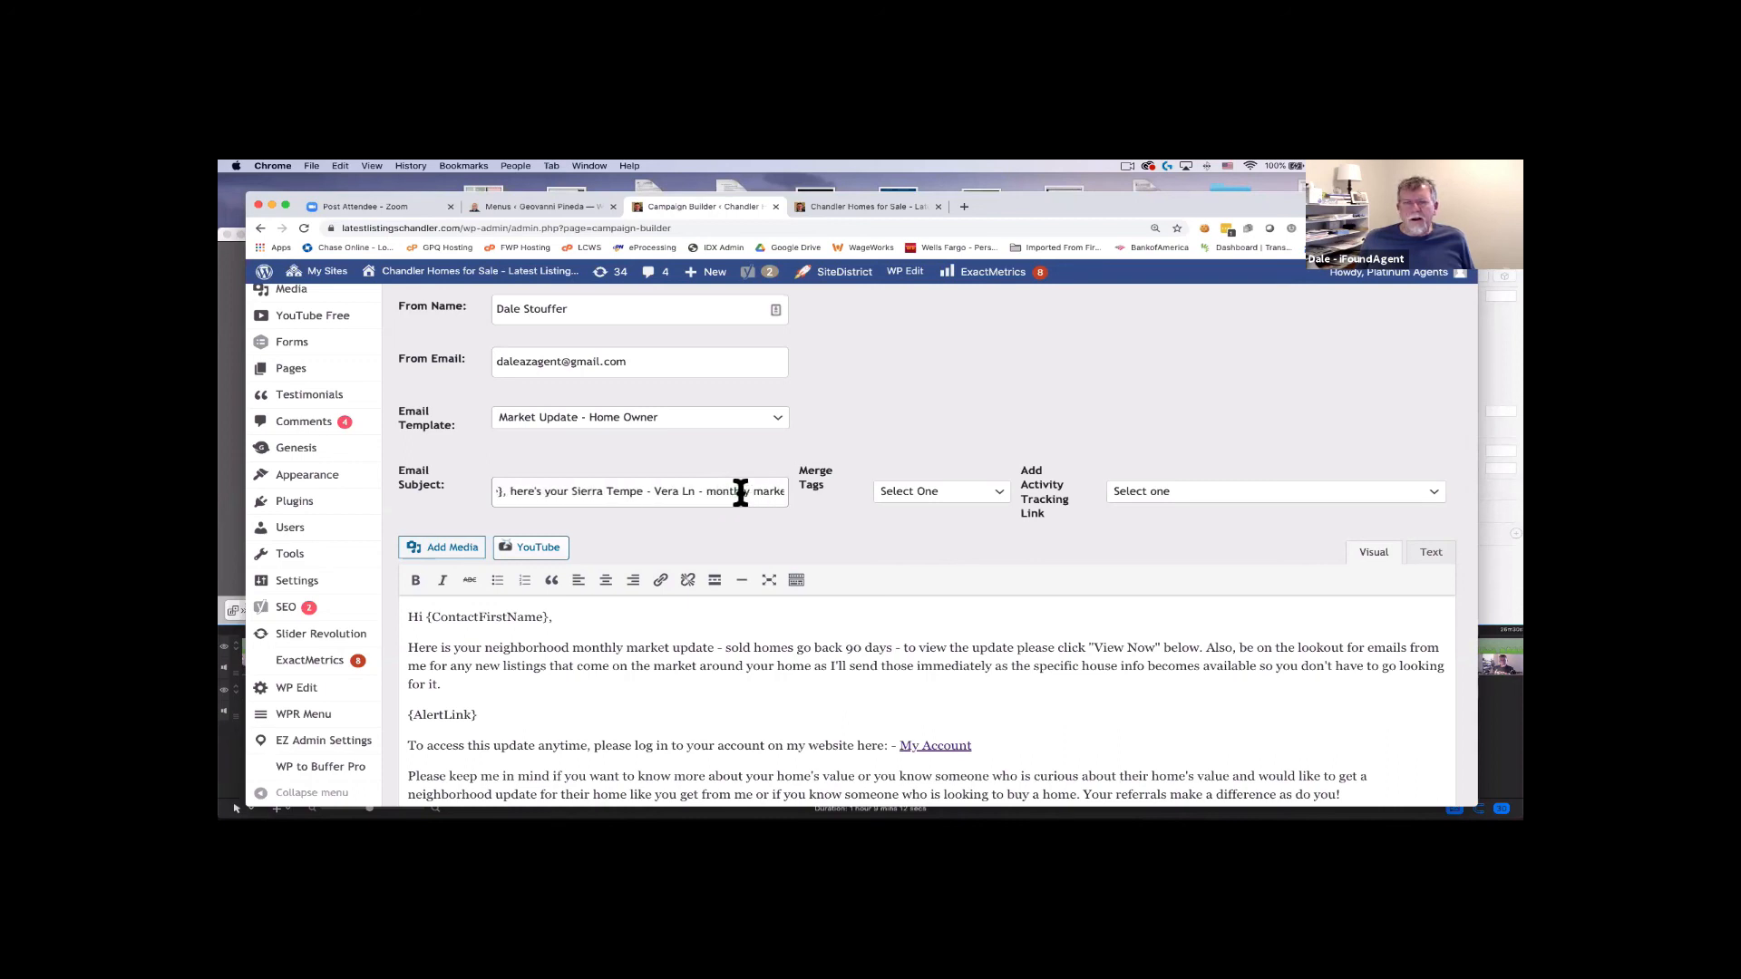
scroll(741, 493, left, 2)
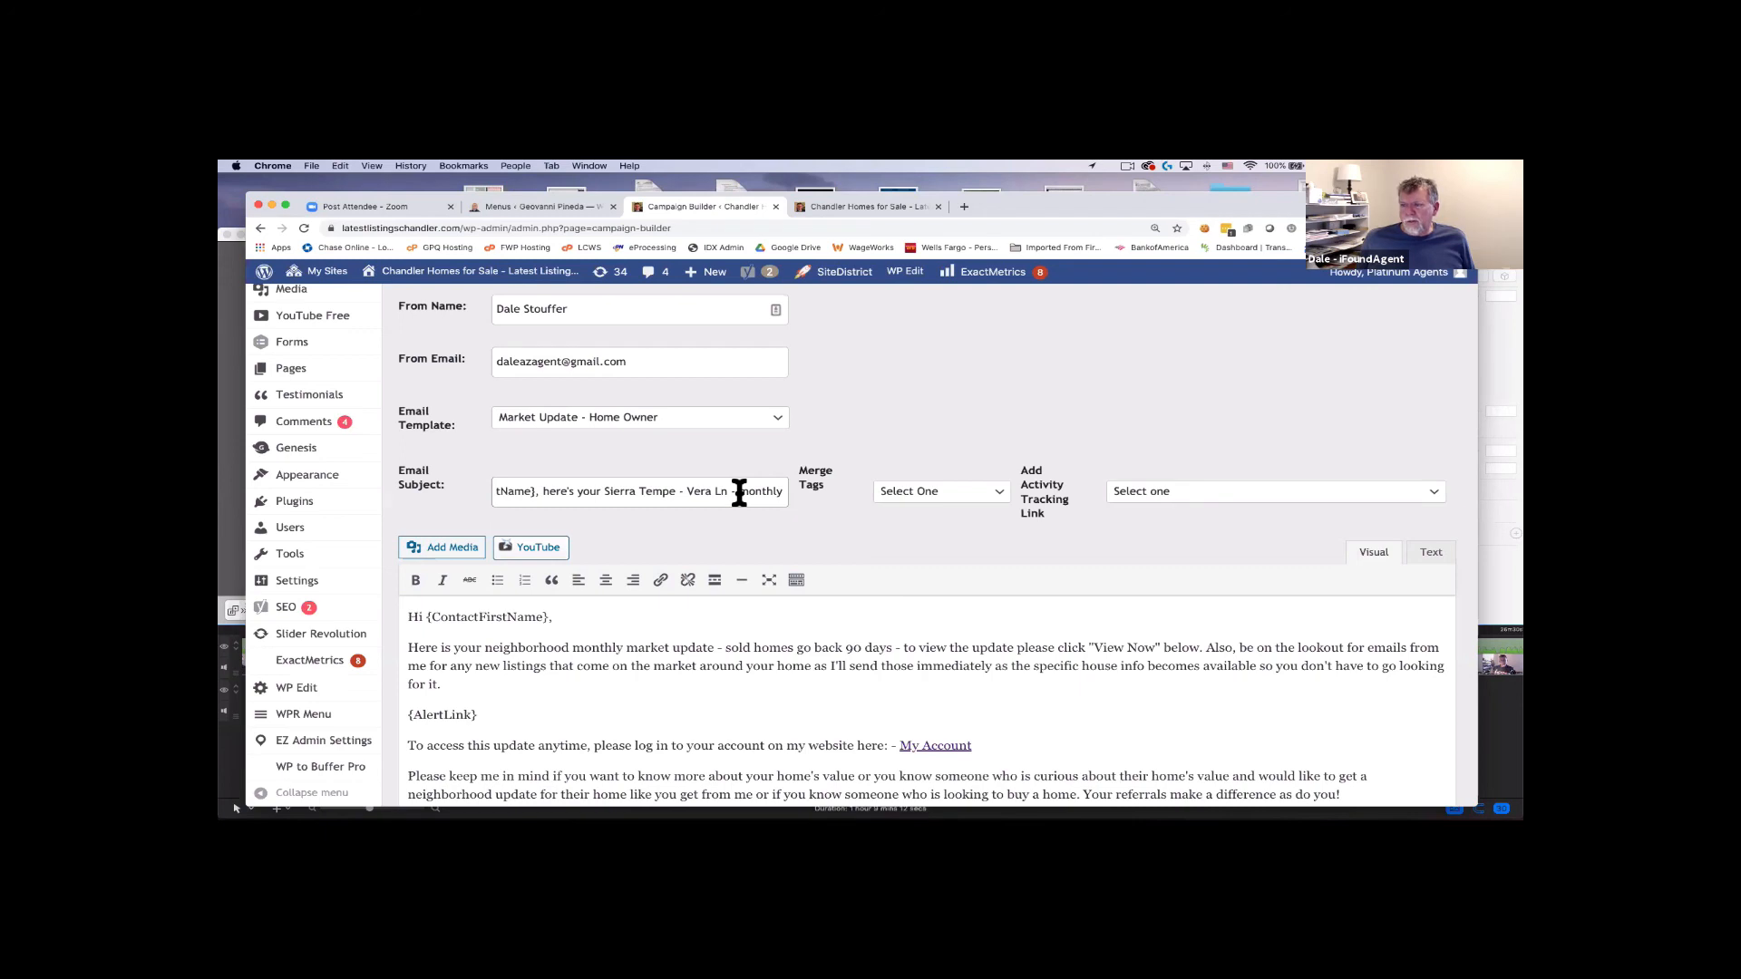
scroll(739, 493, down, 3)
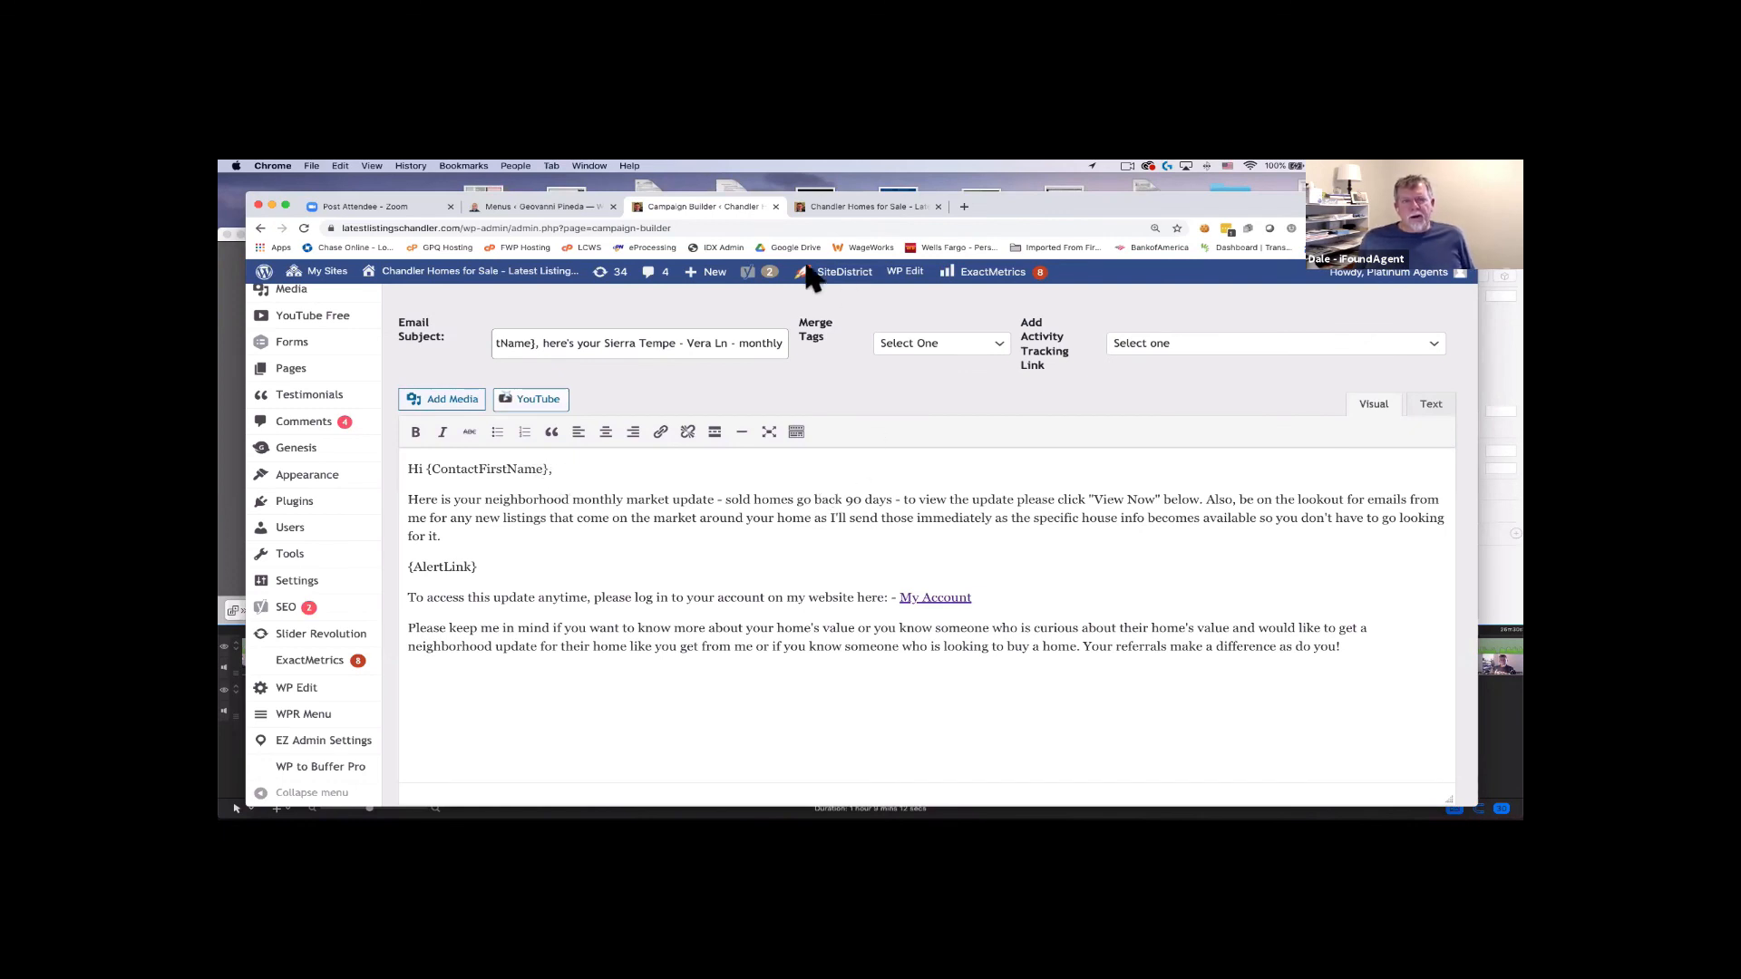
scroll(843, 497, down, 1)
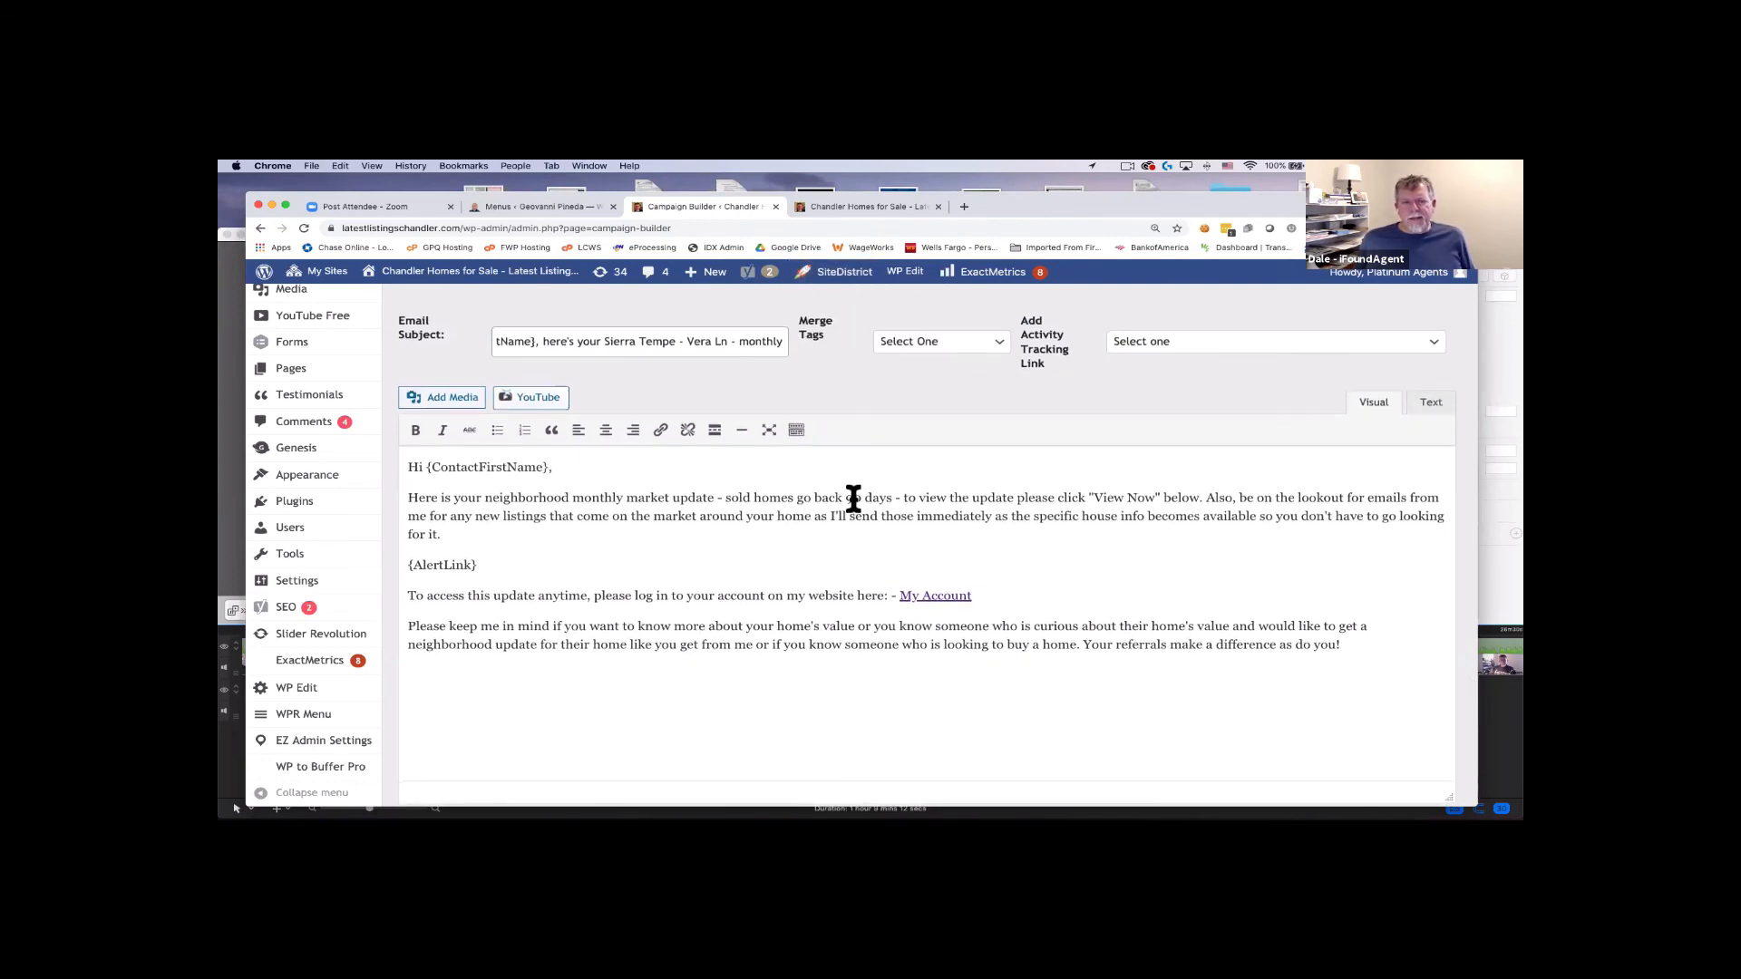
Change the body's sold-homes lookback from 90 to 180 days and save the campaign.
double_click(853, 498)
text(180)
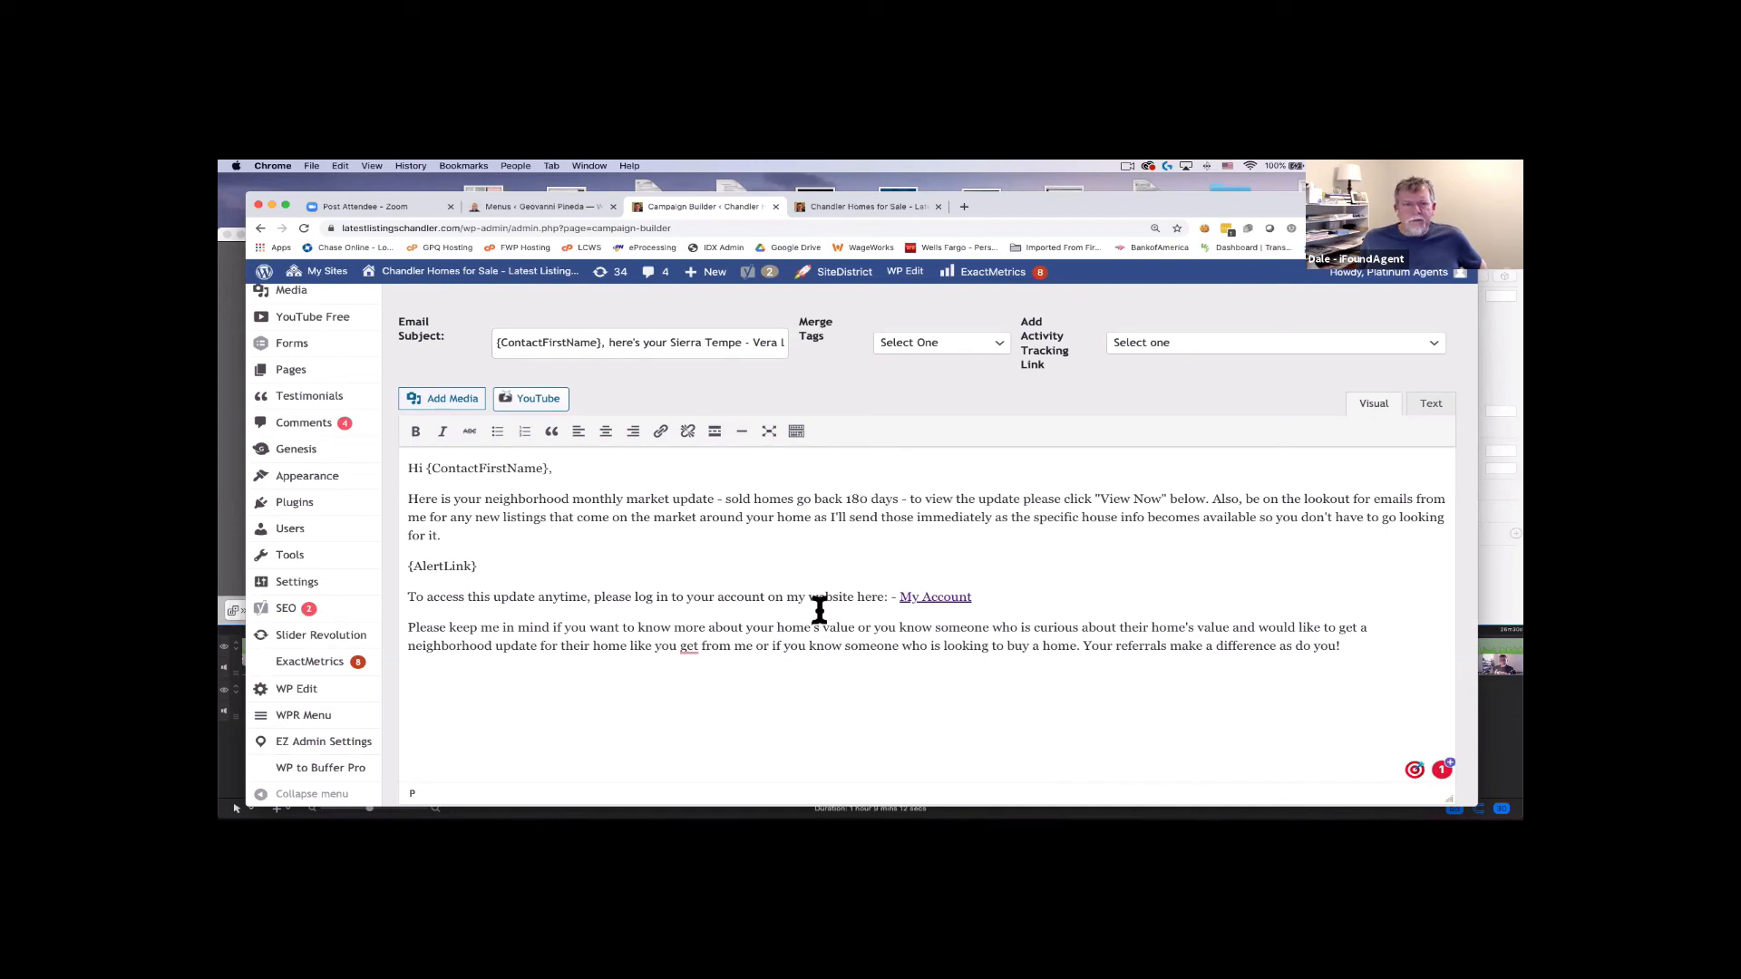
scroll(679, 615, down, 1)
scroll(679, 615, down, 4)
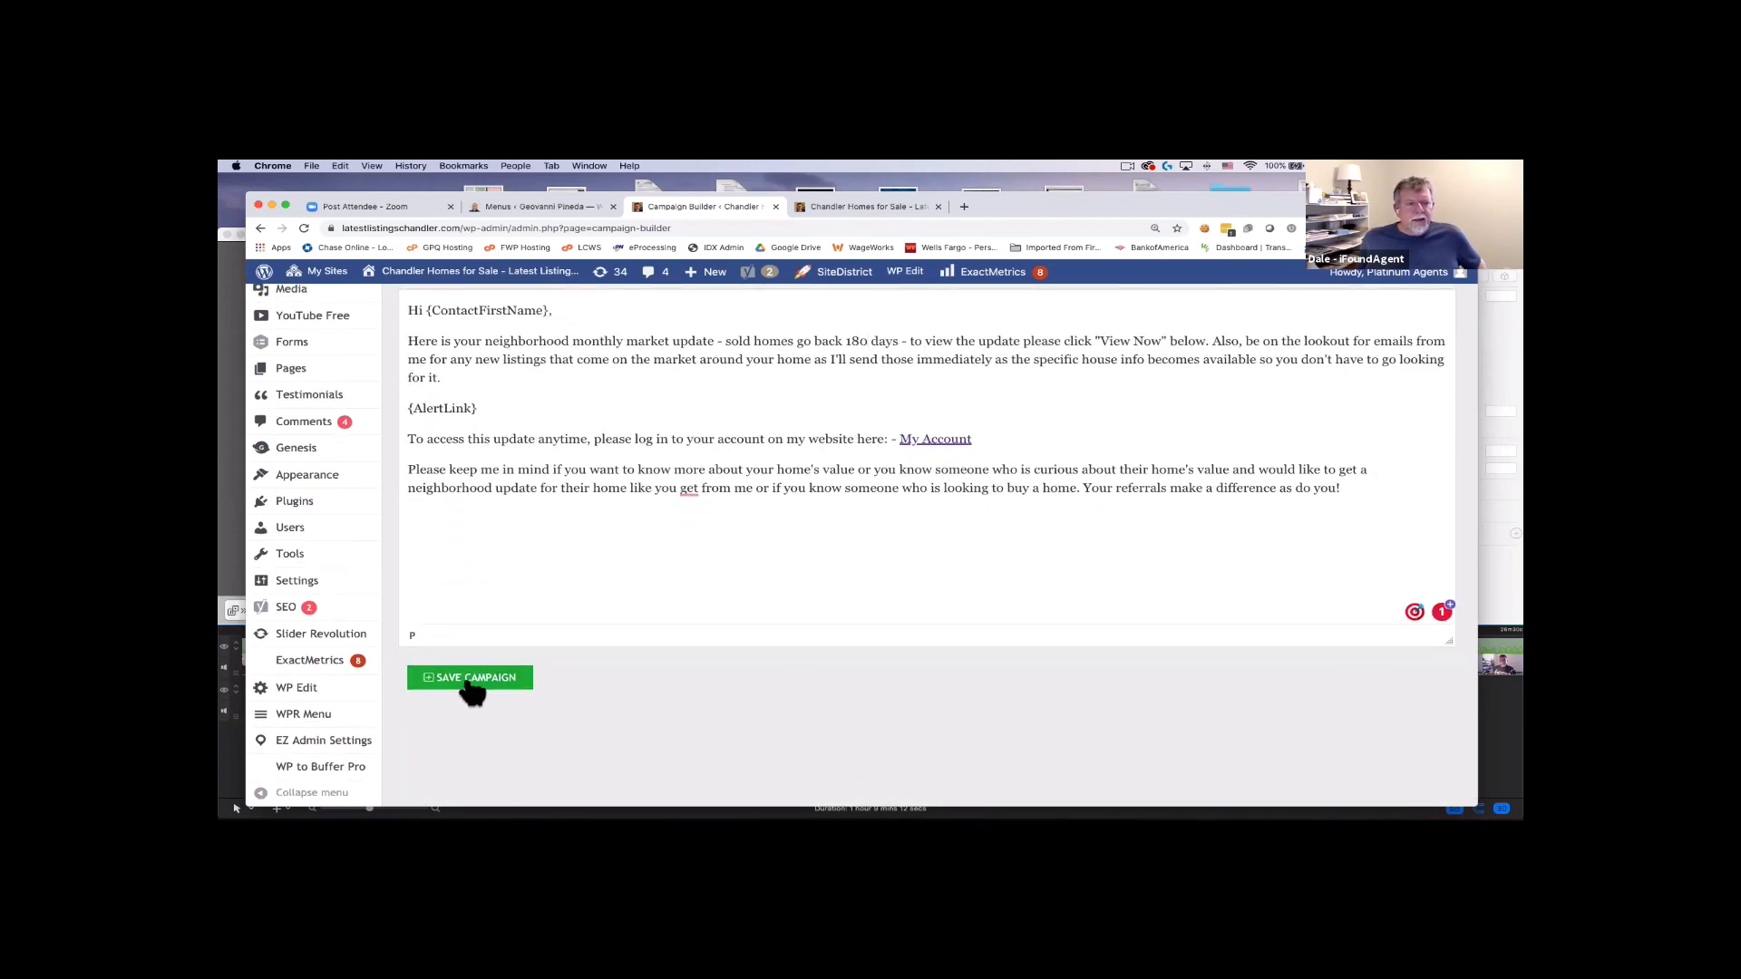
click(470, 682)
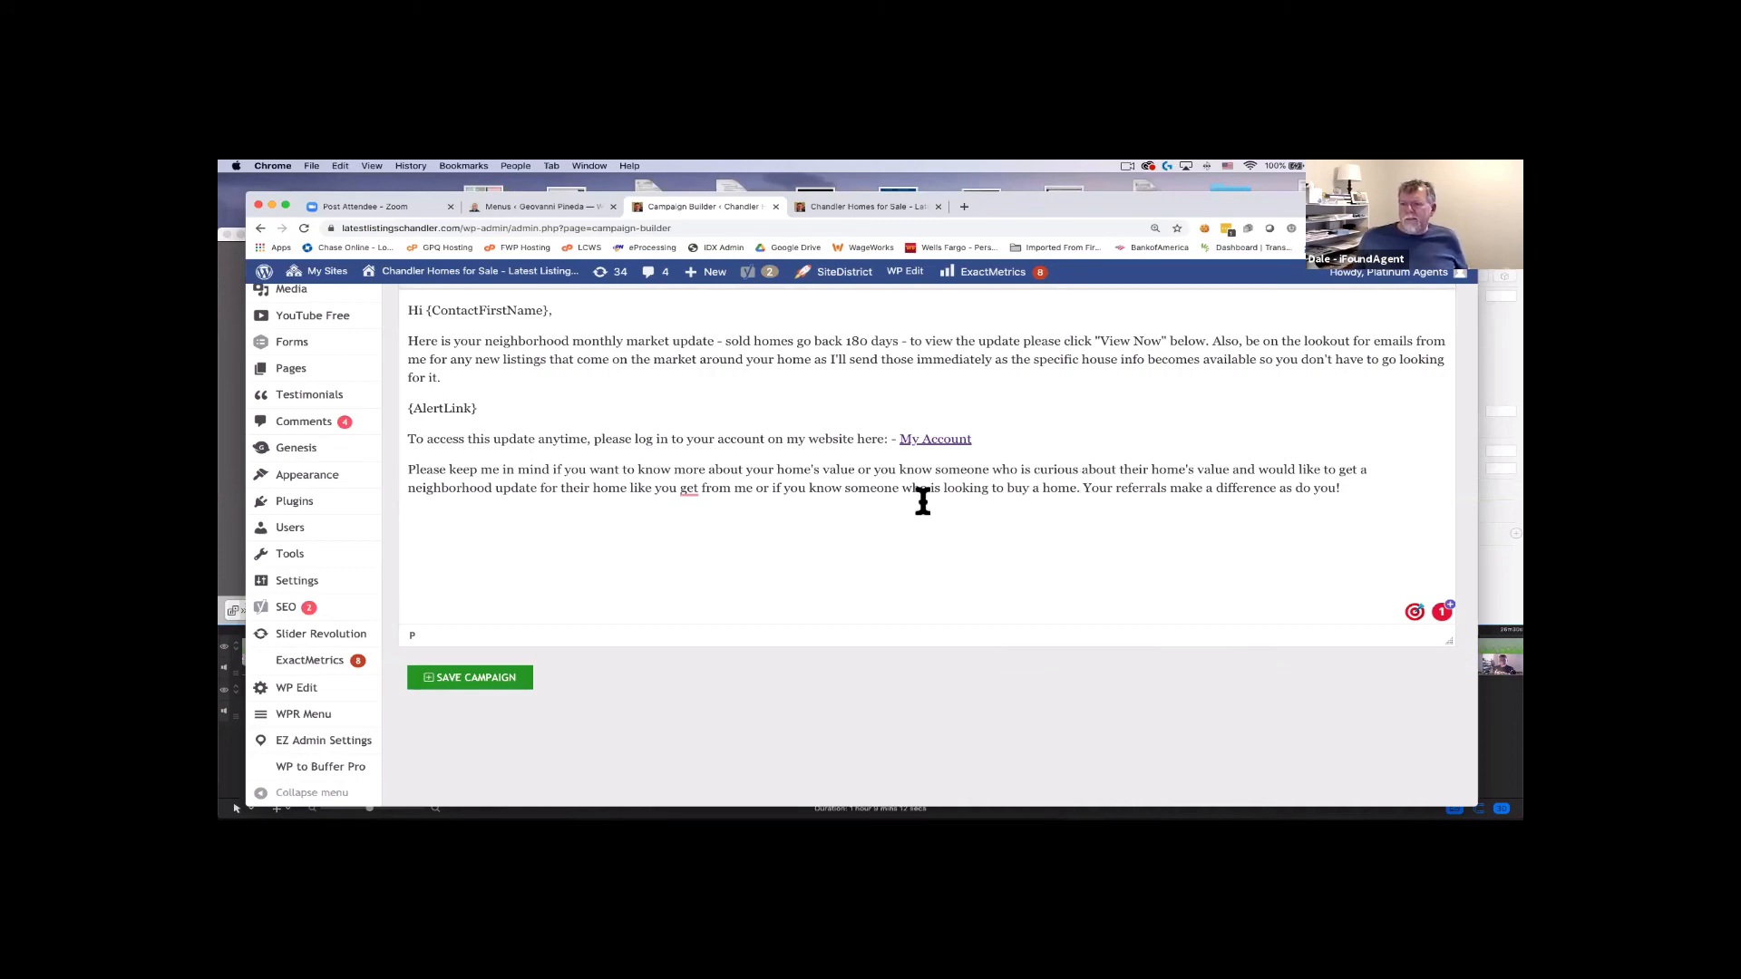
scroll(952, 531, up, 5)
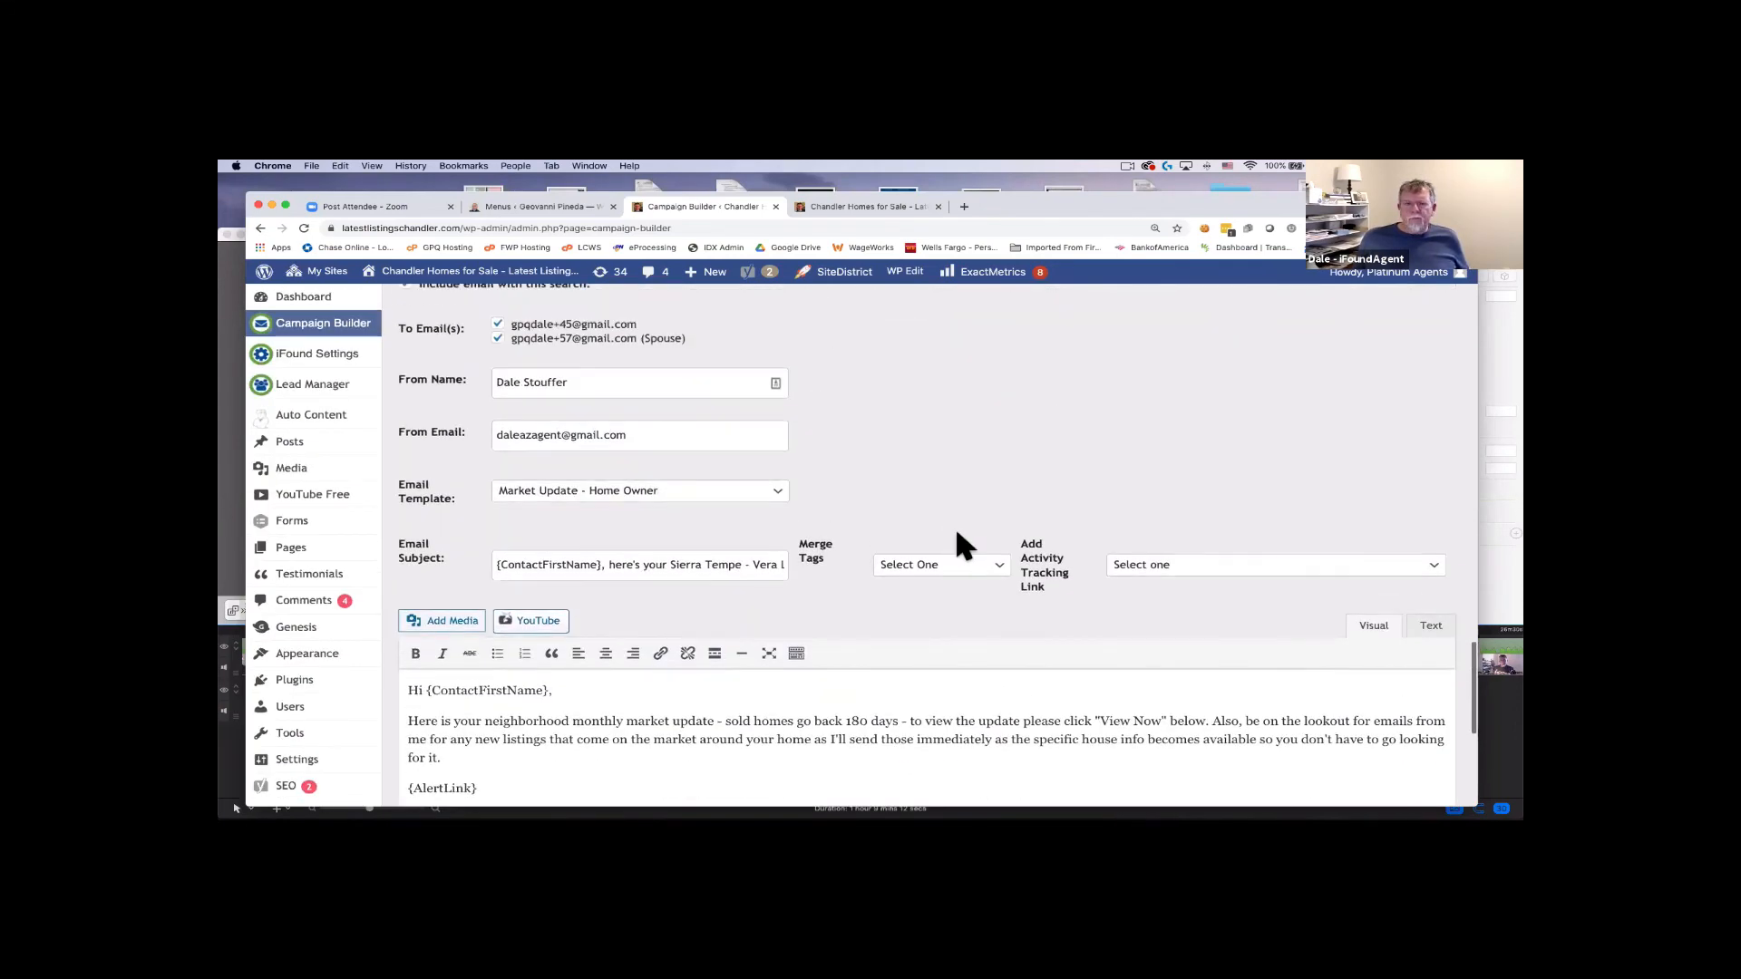
Review the saved campaign's schedule, type and email fields, then bring Apple Mail forward.
scroll(946, 471, up, 6)
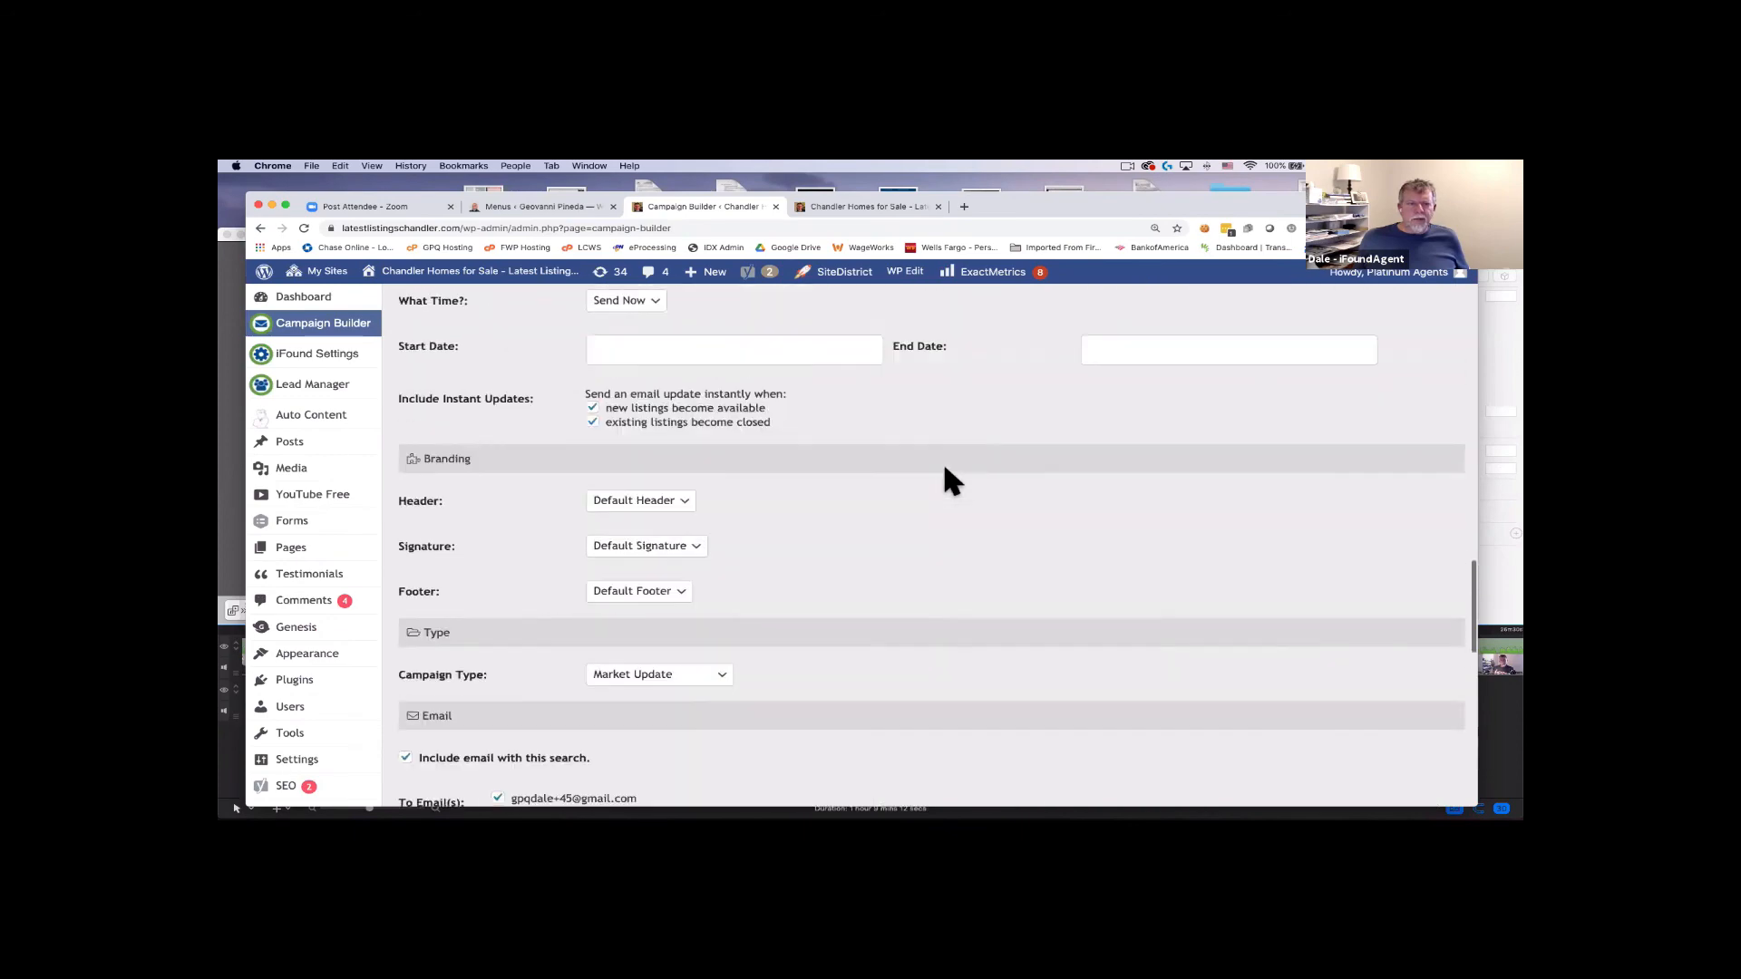
scroll(944, 469, up, 2)
scroll(944, 468, down, 5)
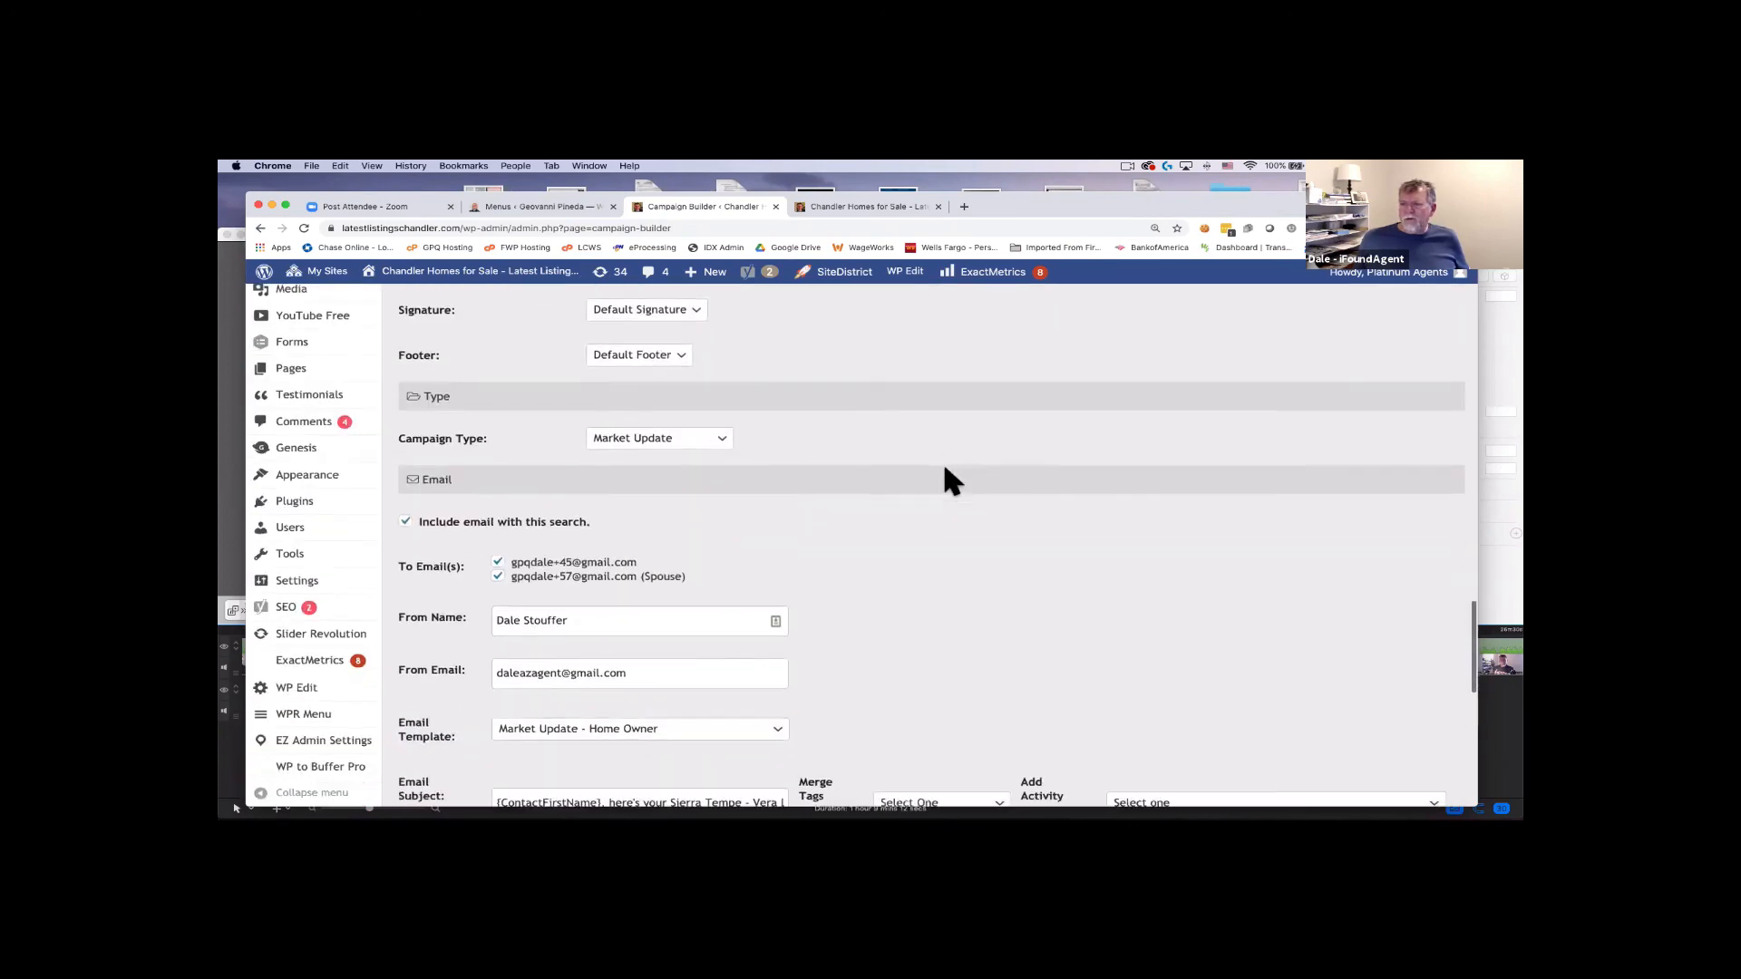
scroll(944, 468, down, 5)
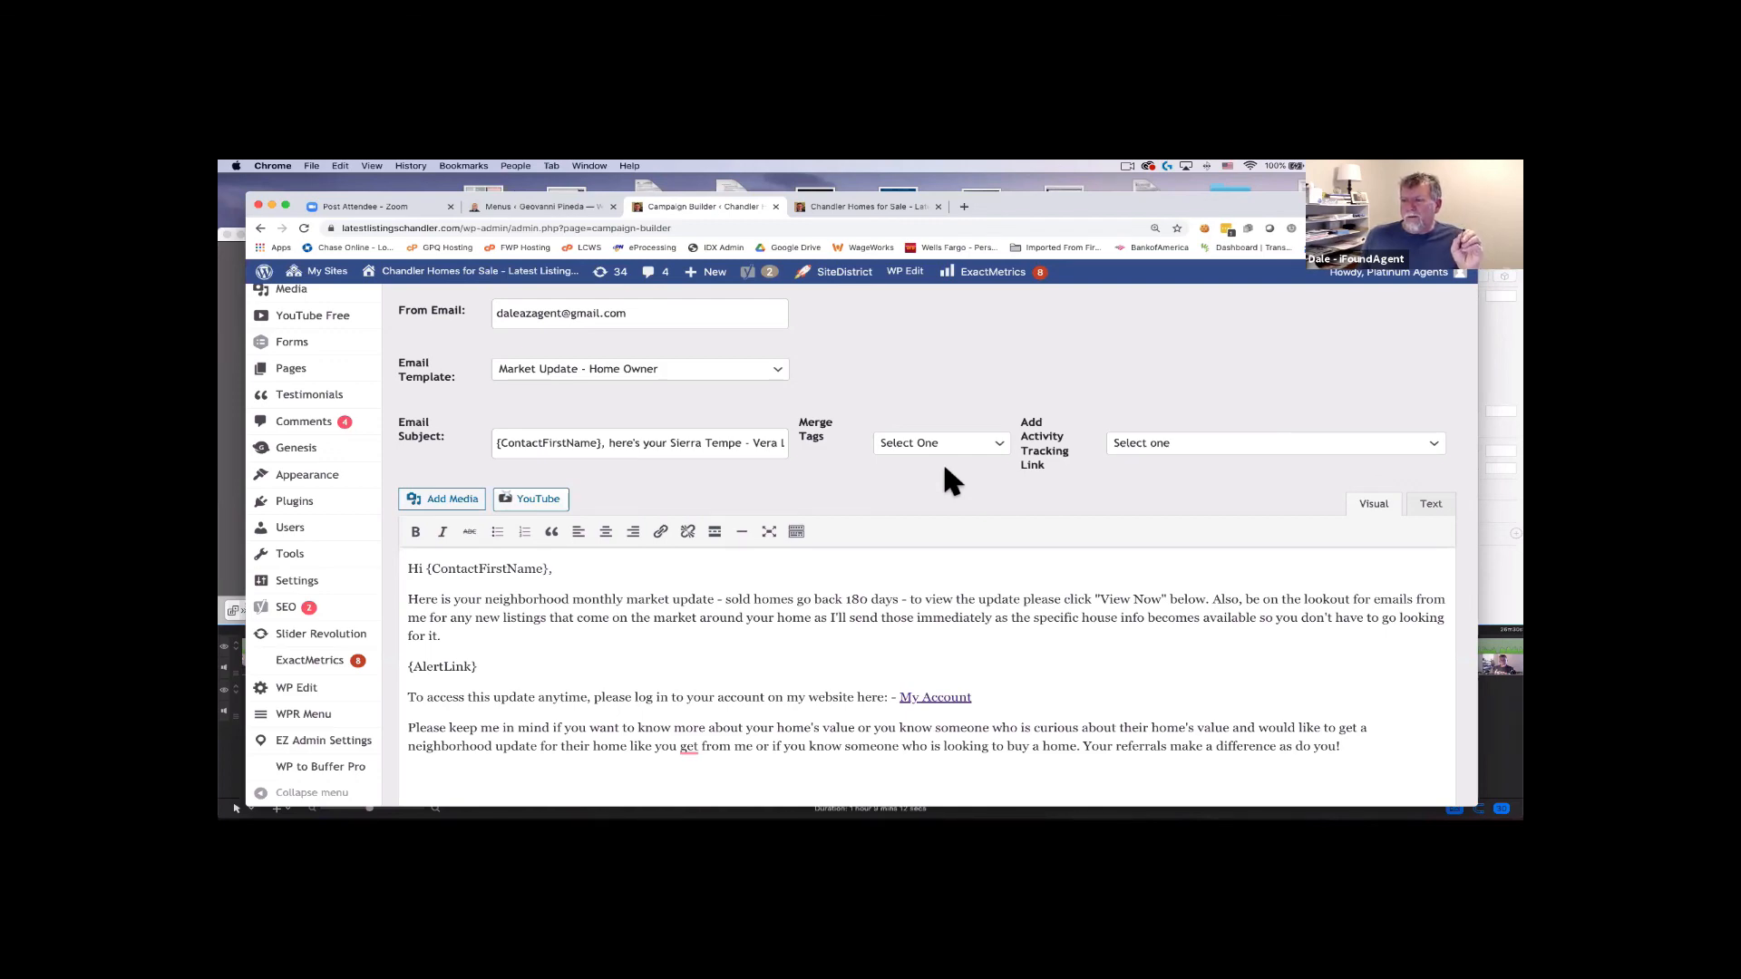
key(super+Tab)
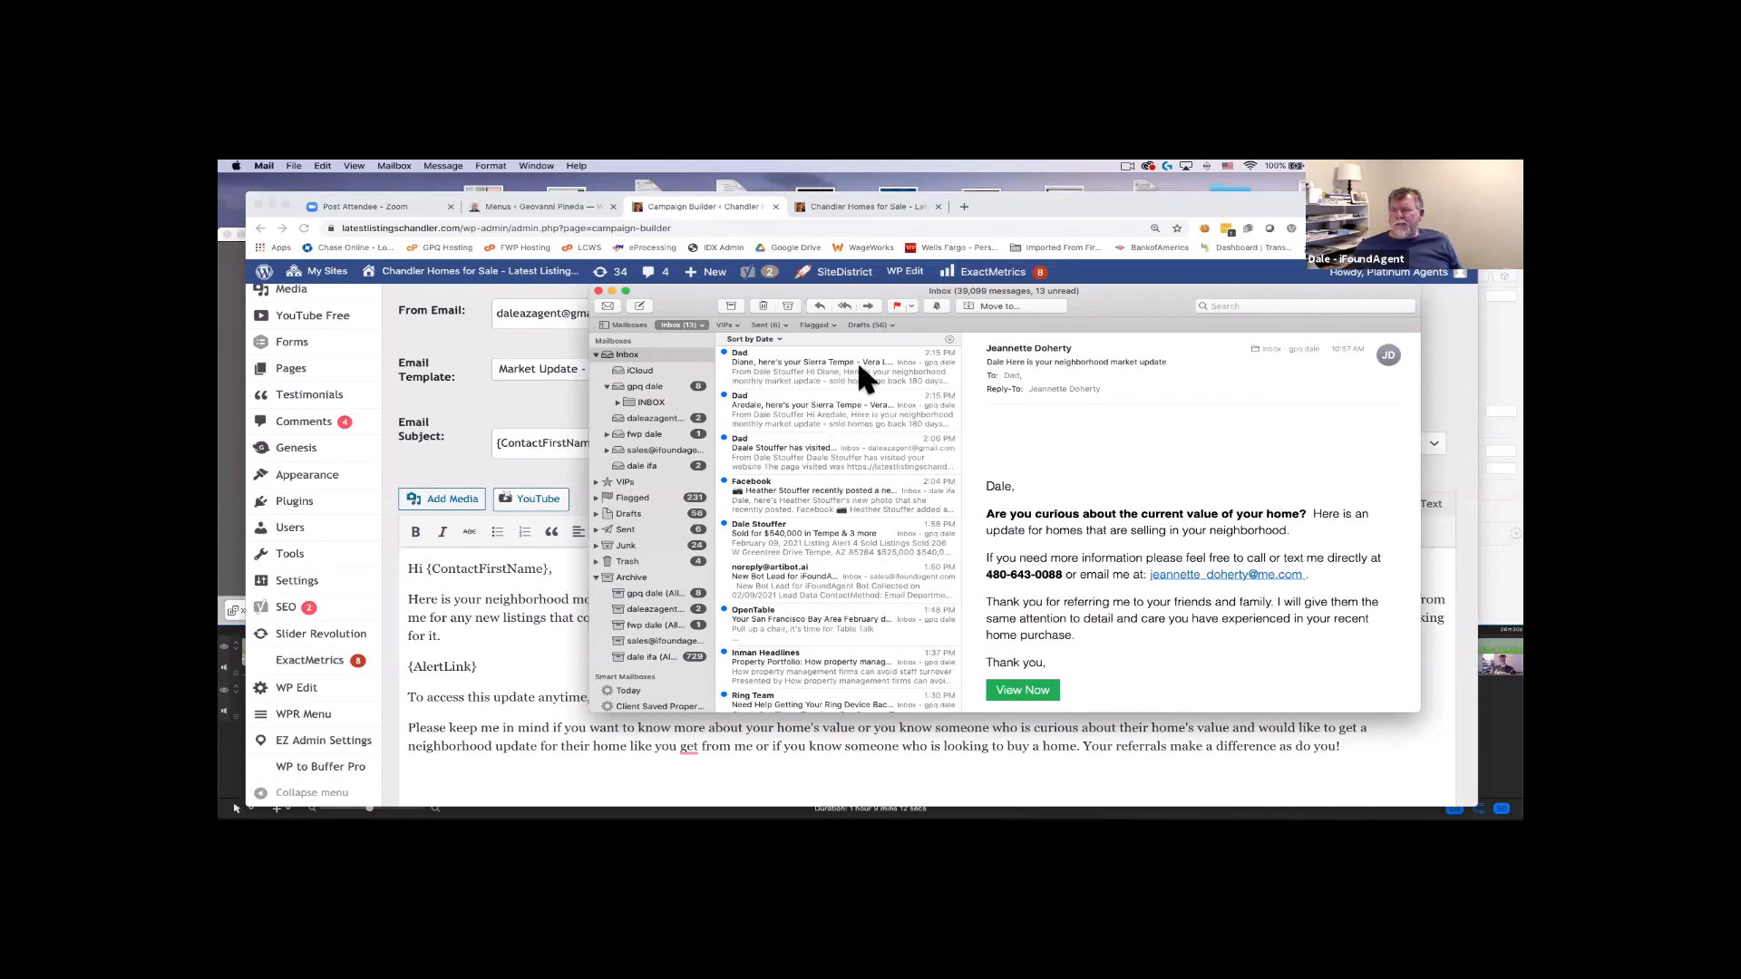
Open the Sierra Tempe market update's View Now page, then open the 'has visited your website' alert.
click(811, 400)
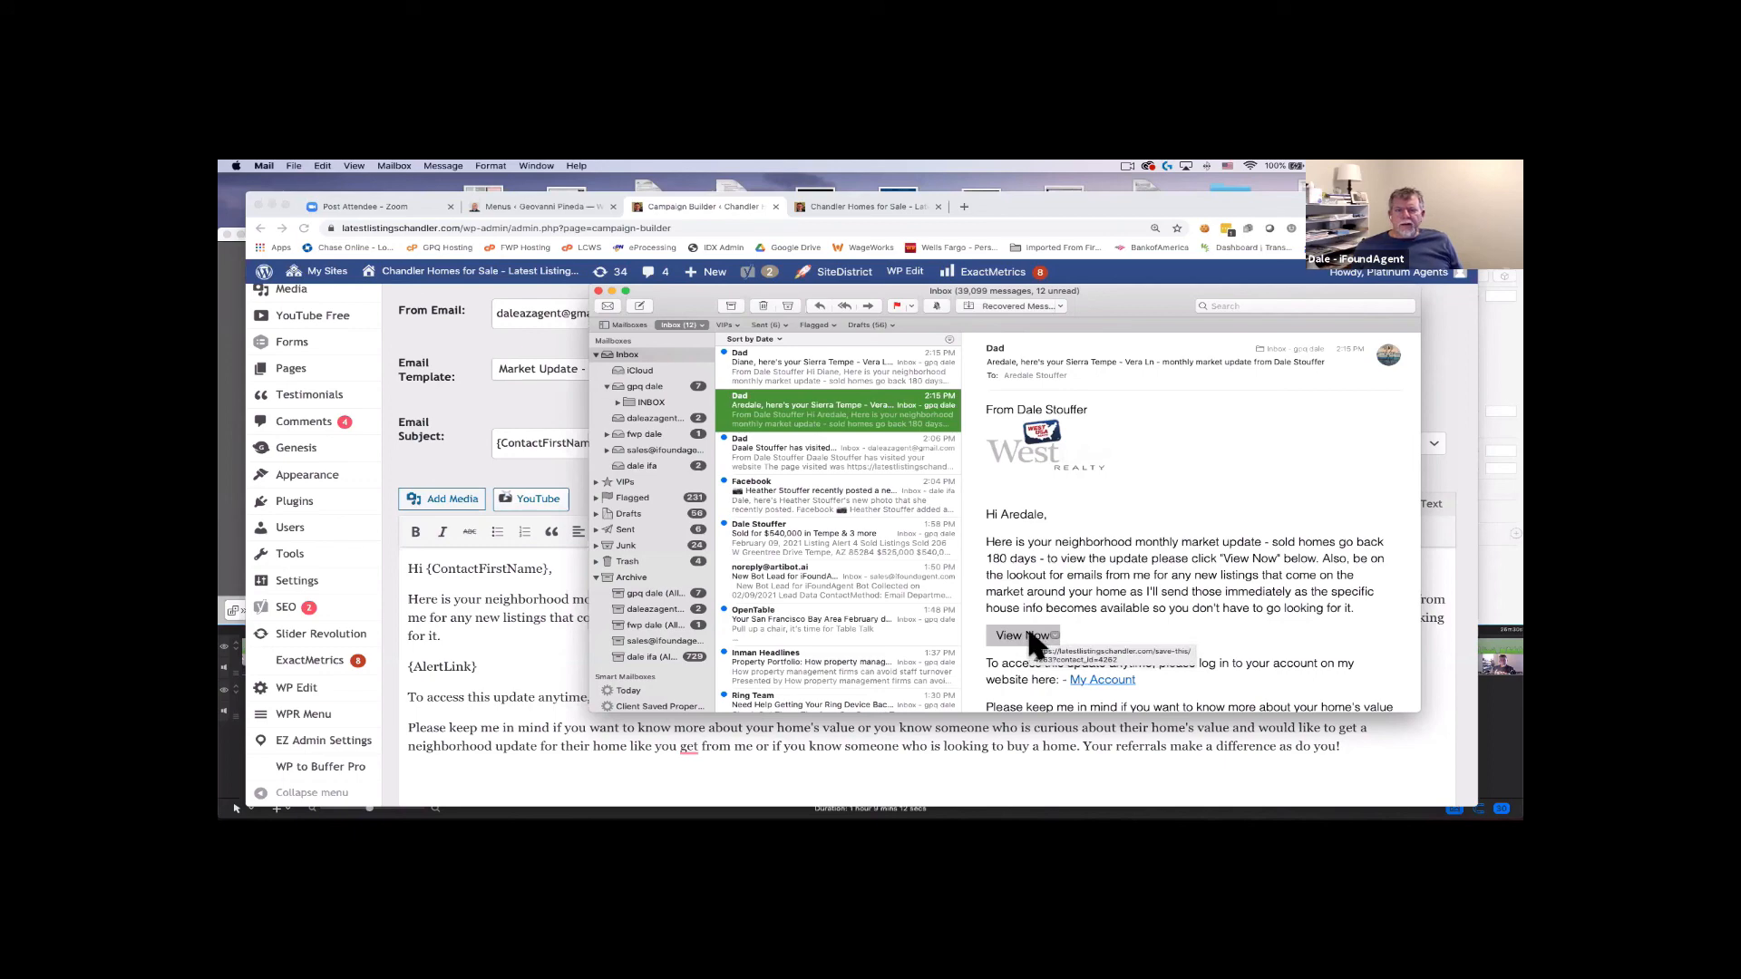
click(1028, 636)
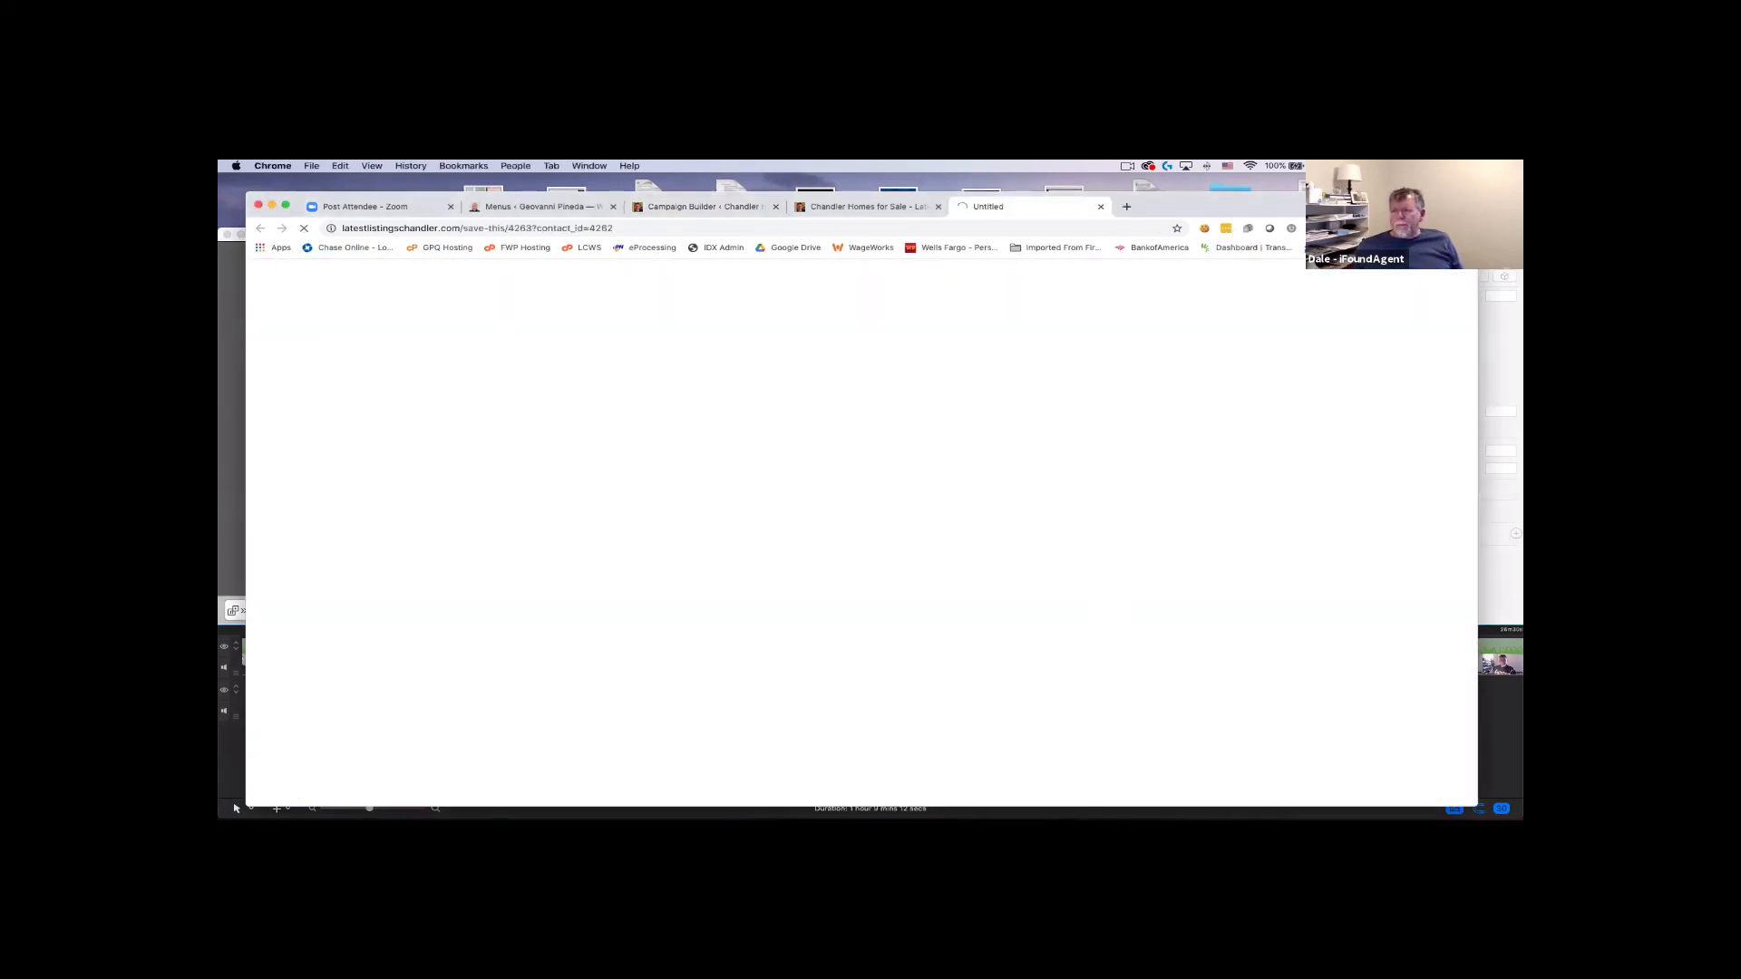
key(super+Tab)
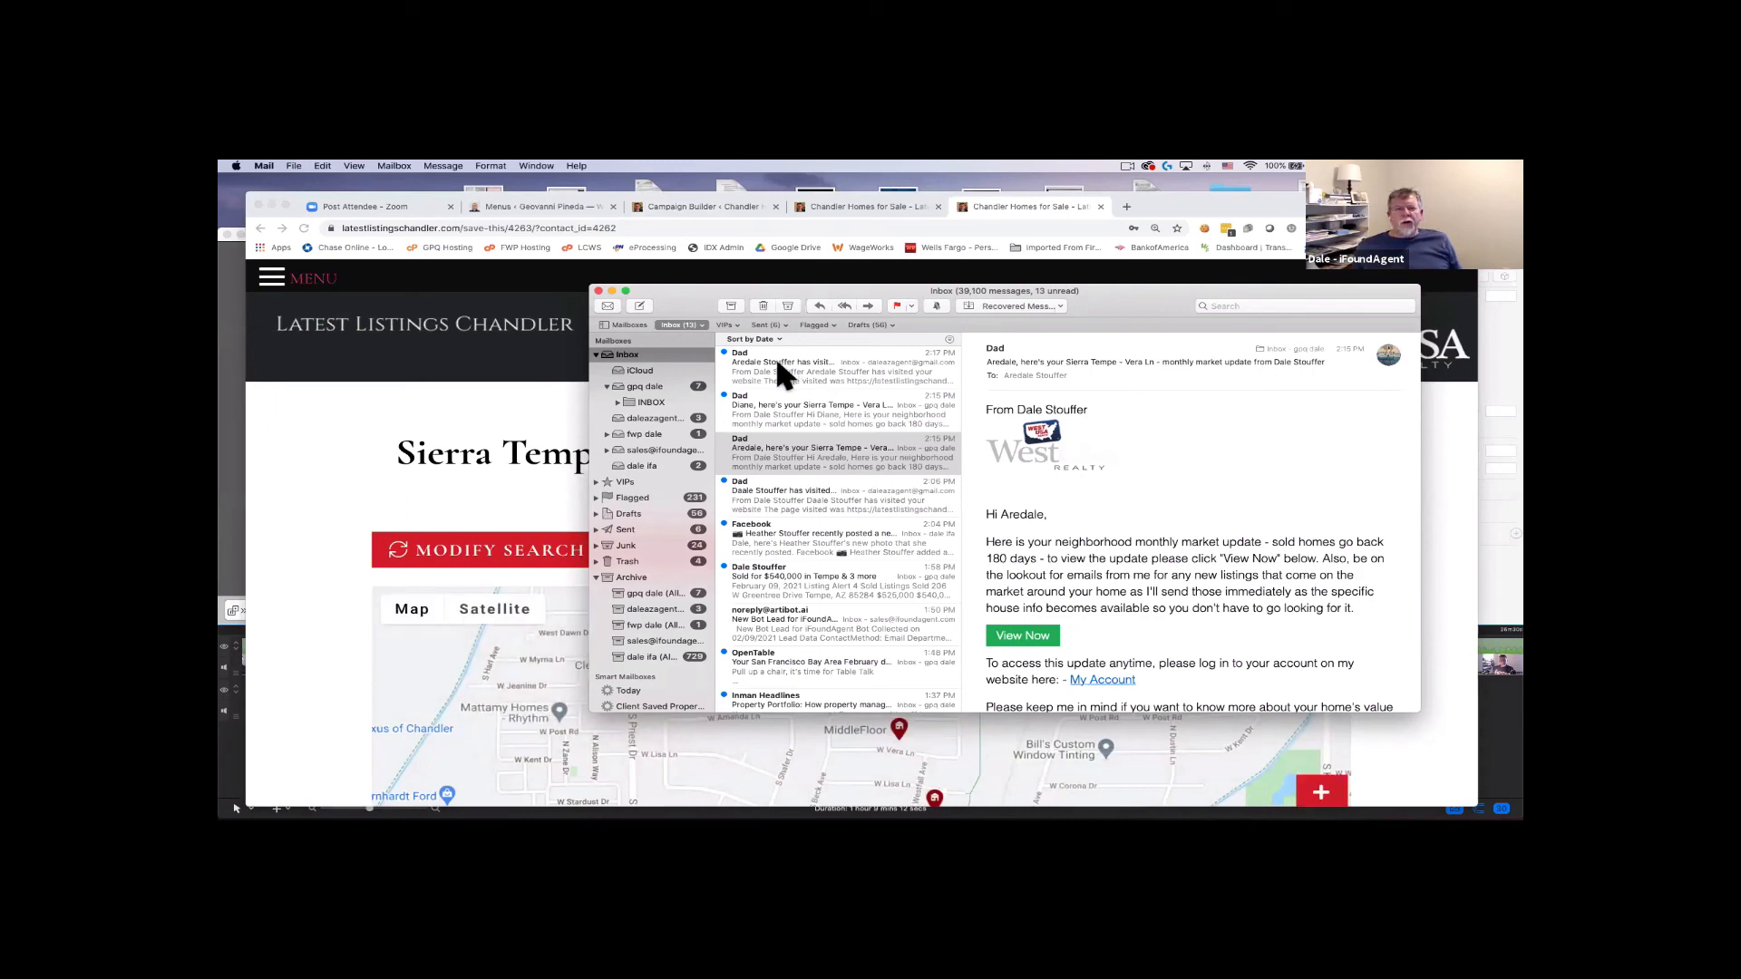
click(307, 480)
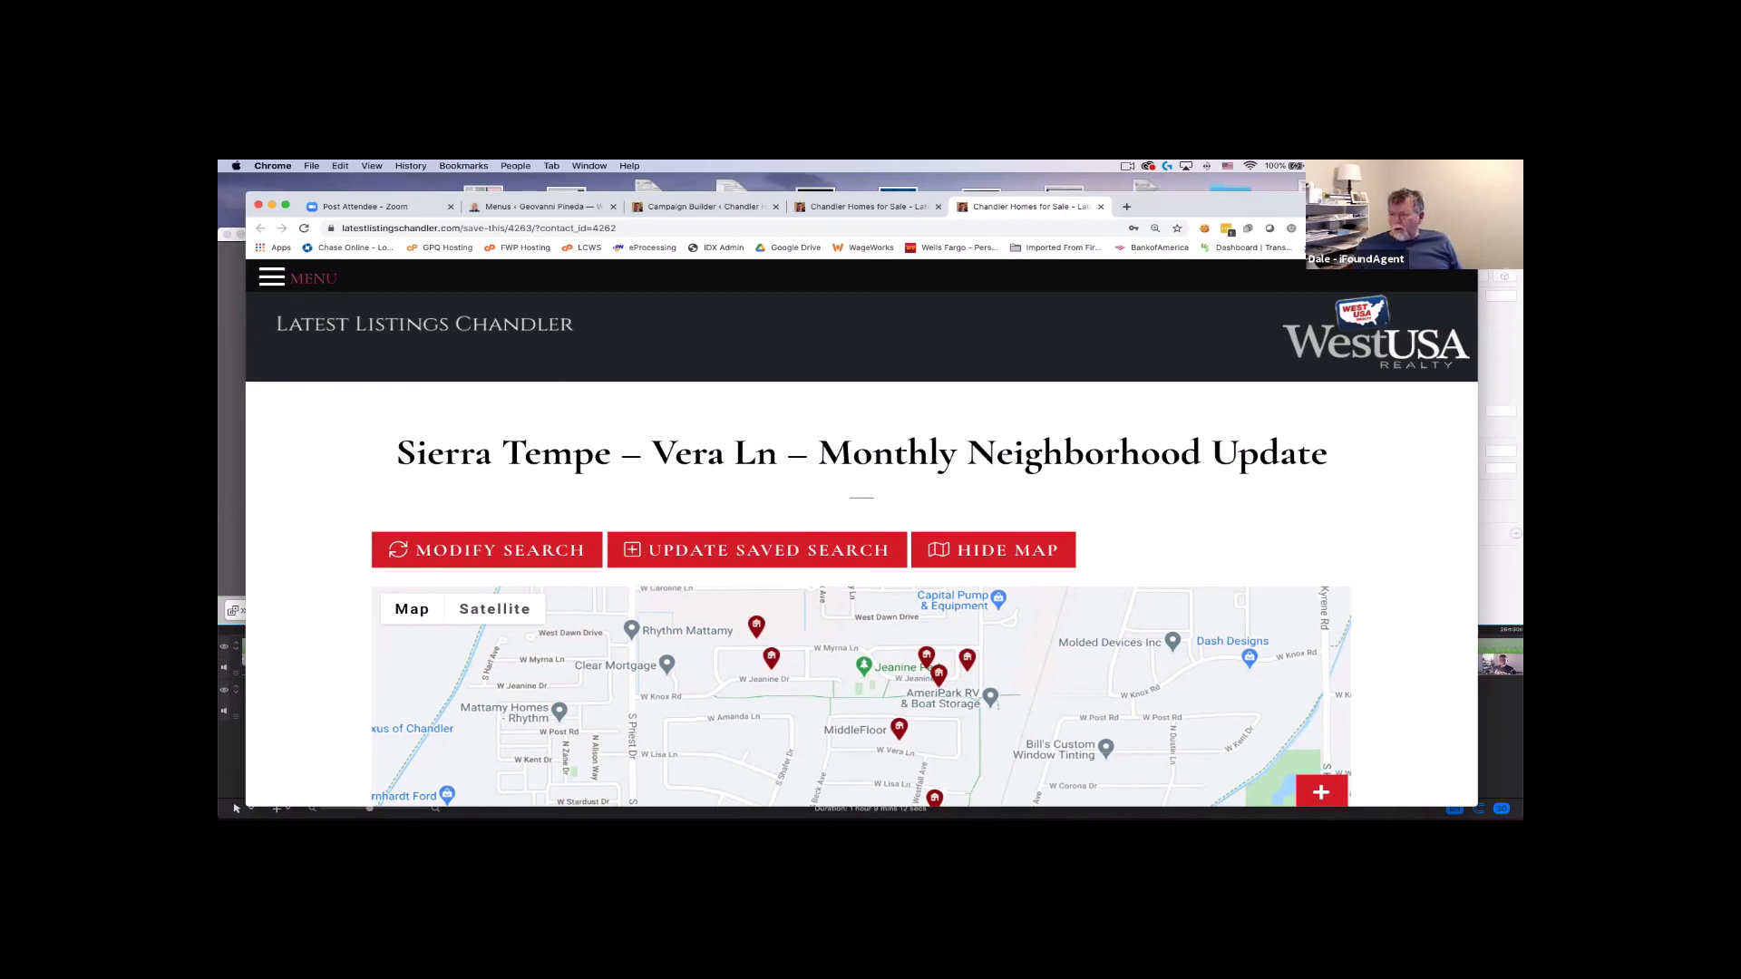
key(super+Tab)
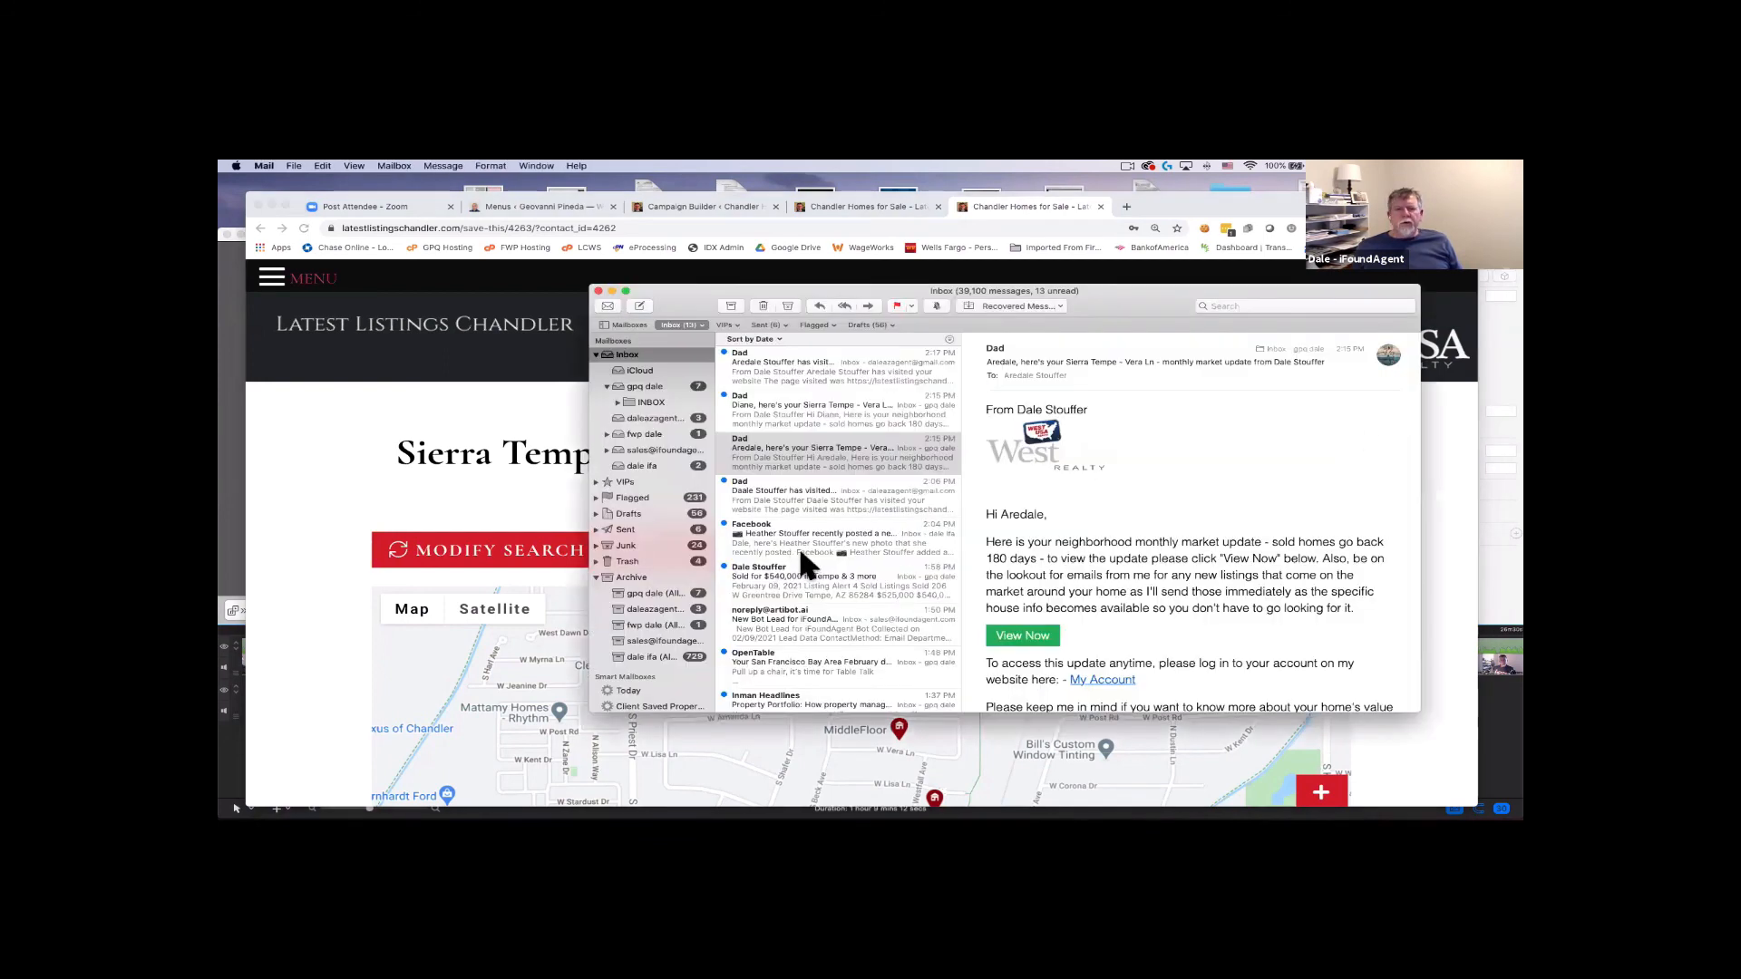
click(775, 362)
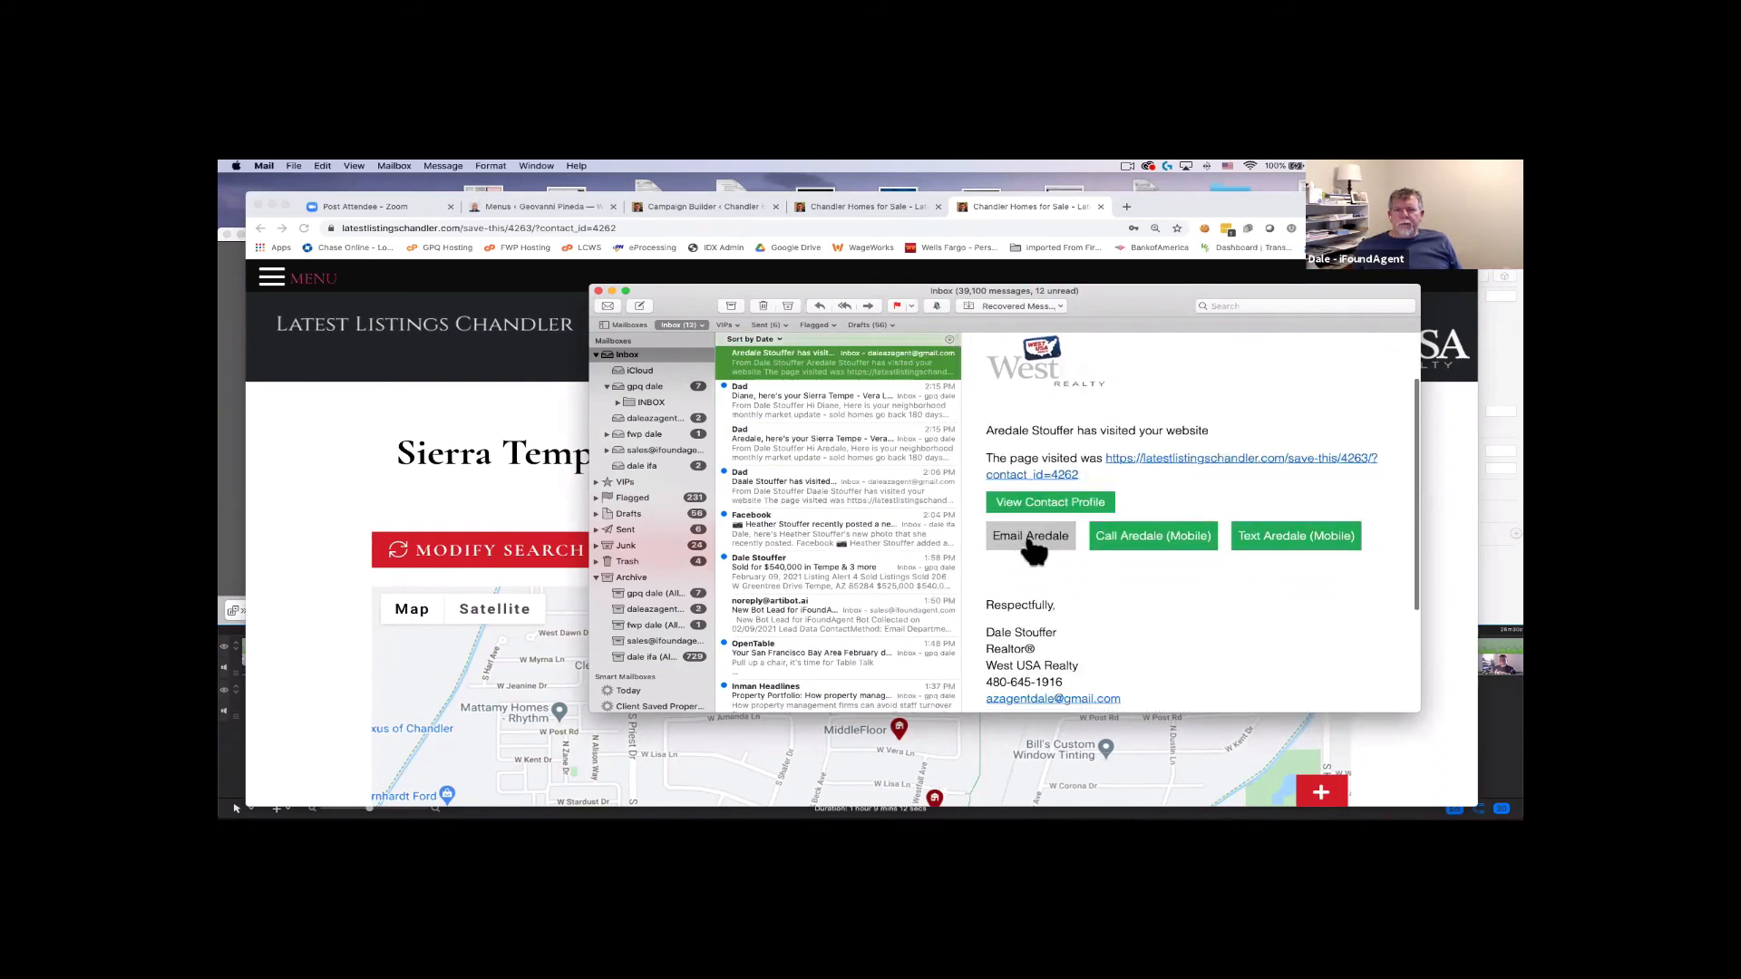